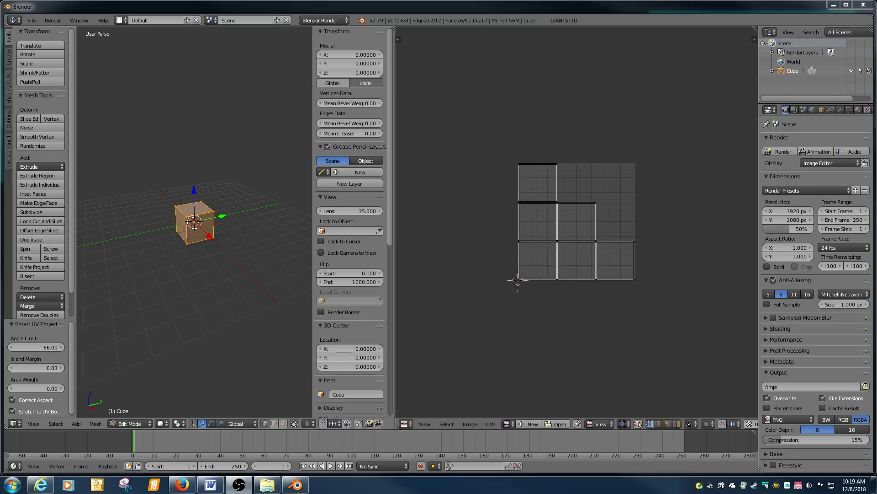
# Open weight650.i3d from the Farming Simulator 19 data\vehicles\agco\weight650 folder in Notepad++
pyautogui.click(266, 484)
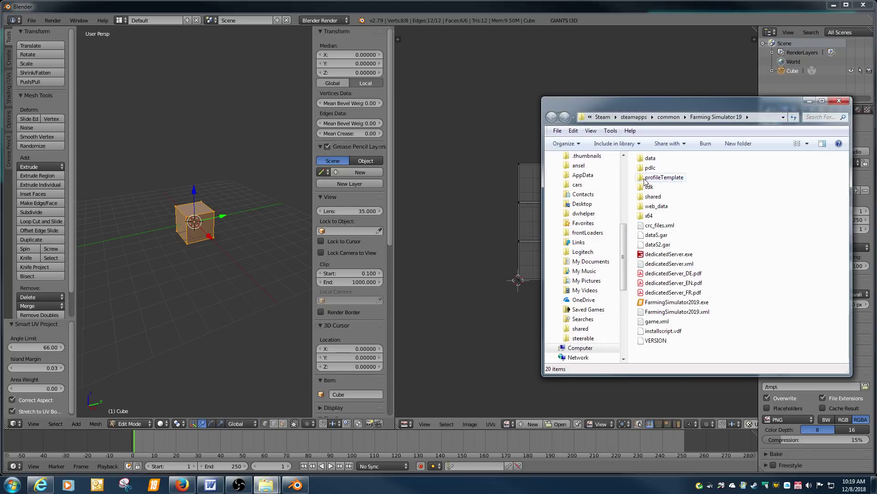
pyautogui.doubleClick(650, 158)
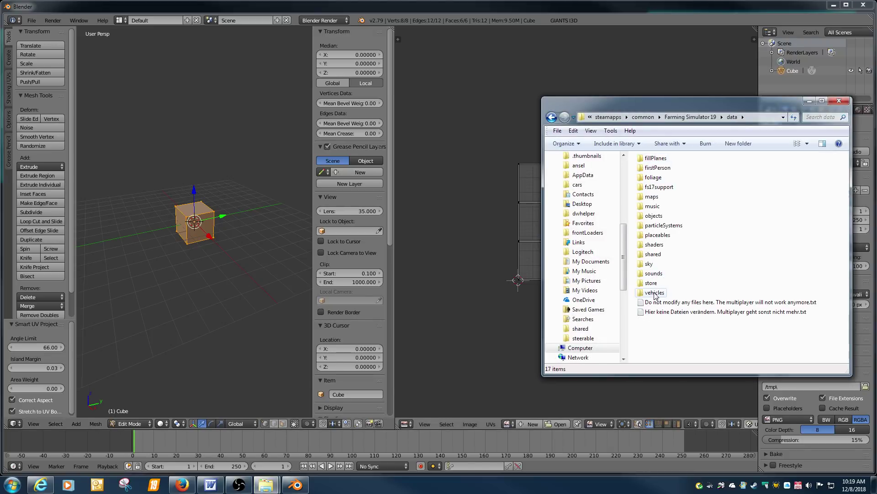
pyautogui.doubleClick(654, 293)
pyautogui.doubleClick(651, 158)
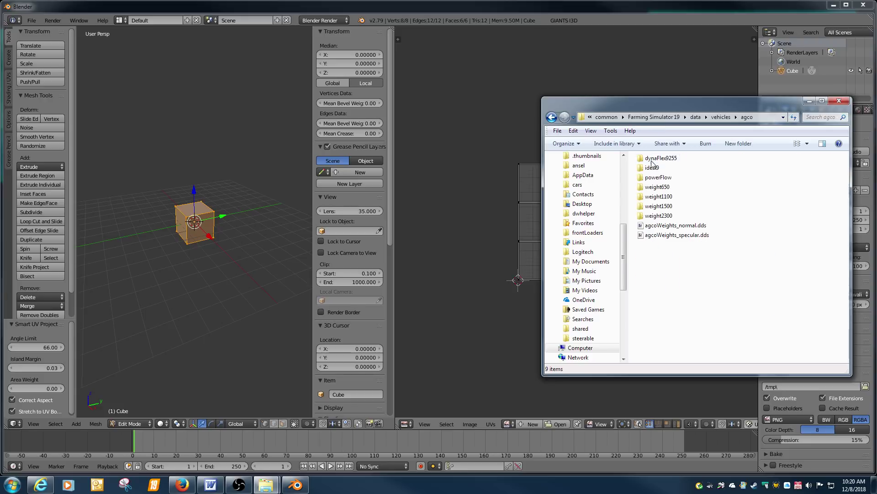
pyautogui.doubleClick(653, 187)
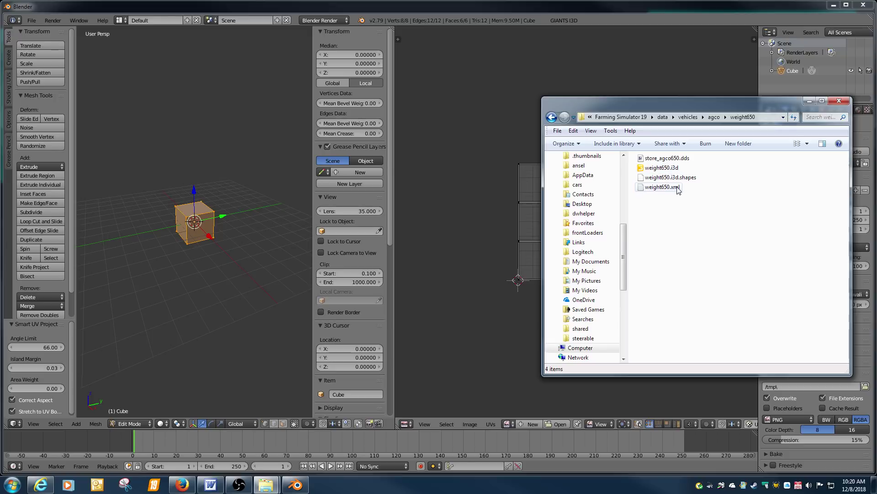
pyautogui.rightClick(650, 167)
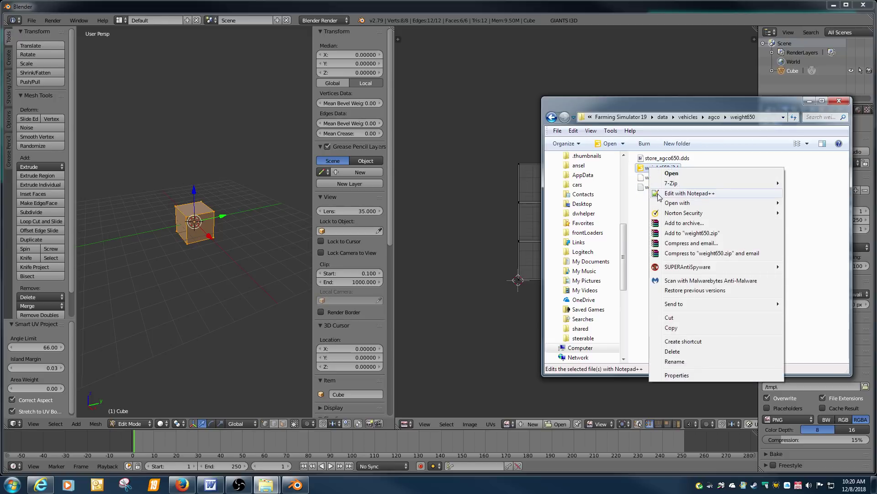
pyautogui.click(686, 193)
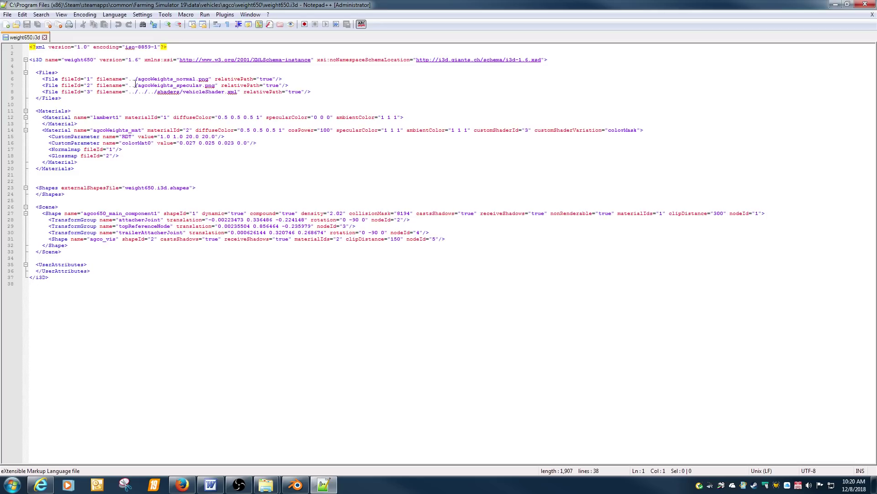
# Examine the normal, specular and vehicleShader file references in the Files section, and close Notepad++
pyautogui.click(184, 80)
pyautogui.click(185, 85)
pyautogui.click(188, 80)
pyautogui.click(187, 85)
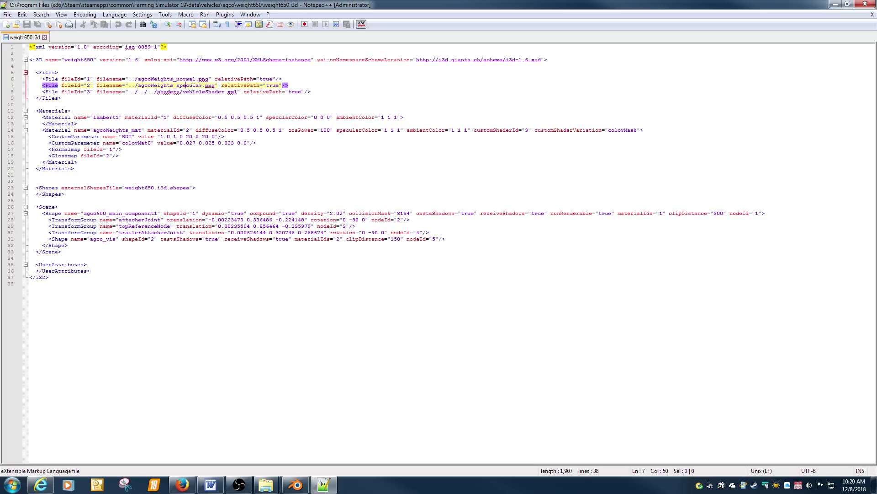
pyautogui.moveTo(192, 92); pyautogui.dragTo(208, 91)
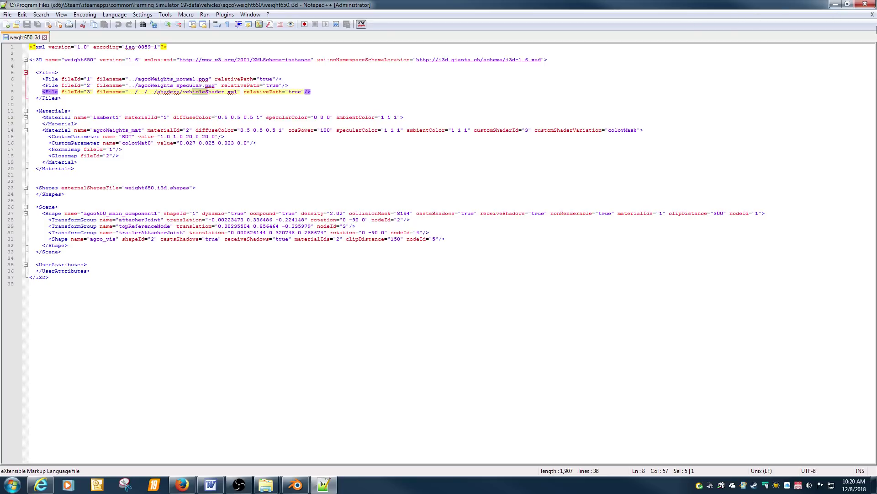
pyautogui.click(873, 15)
pyautogui.click(865, 4)
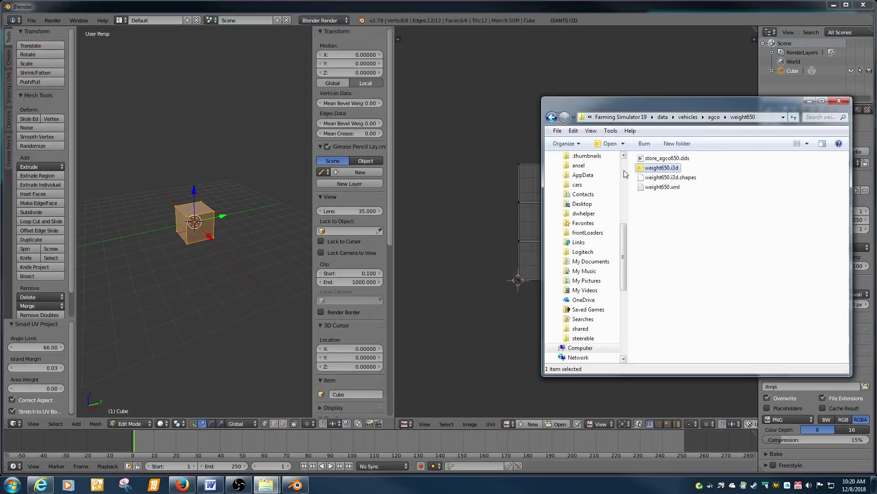
# Switch back to Blender and add a new material to the cube
pyautogui.click(592, 11)
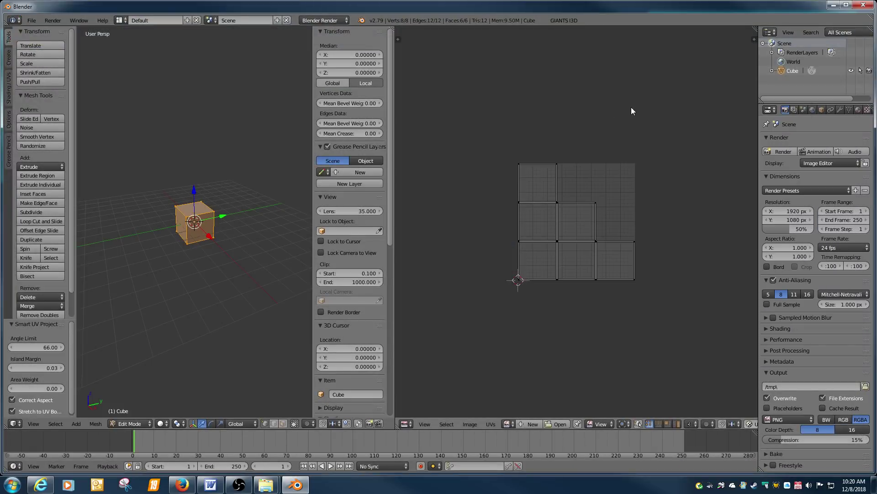
pyautogui.click(858, 110)
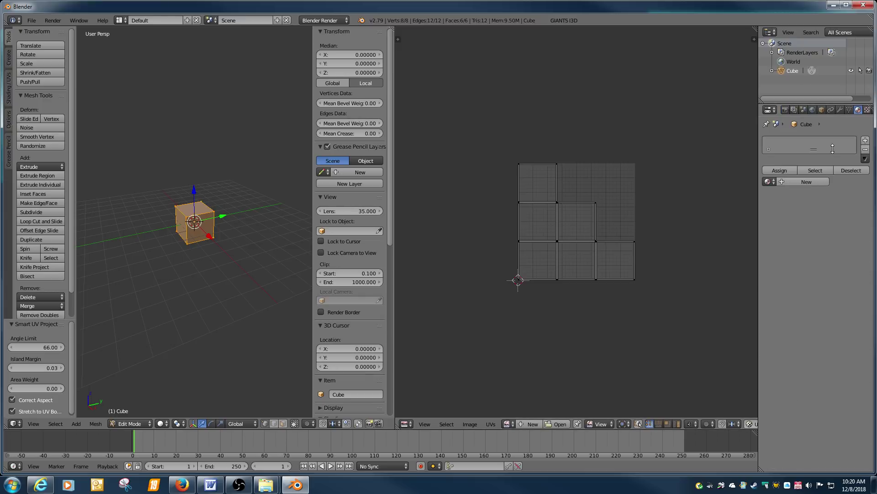
pyautogui.click(804, 183)
# Add a texture to the cube's material and load barley_diffuse.dds from the E: drive as its image
pyautogui.click(866, 111)
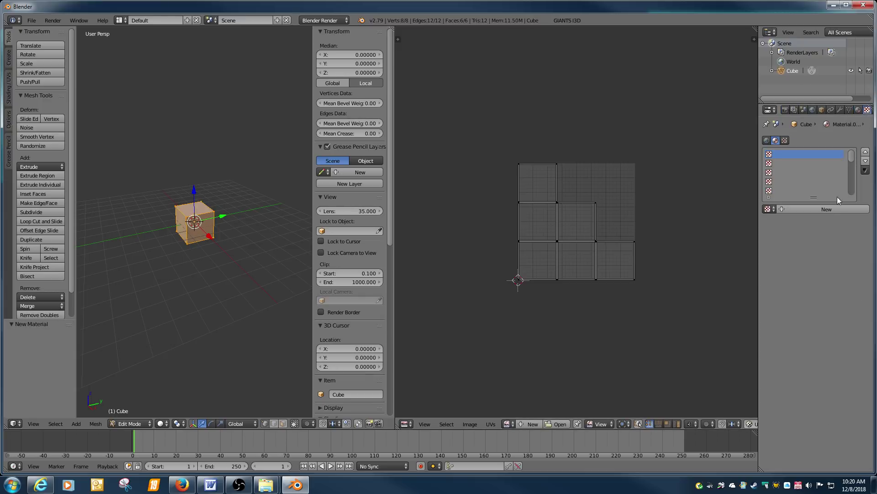
pyautogui.click(829, 210)
pyautogui.click(838, 355)
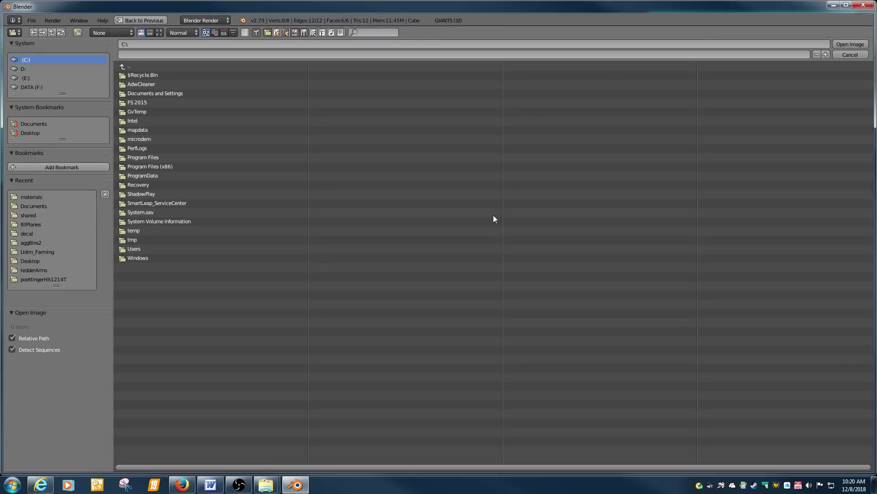
pyautogui.click(37, 78)
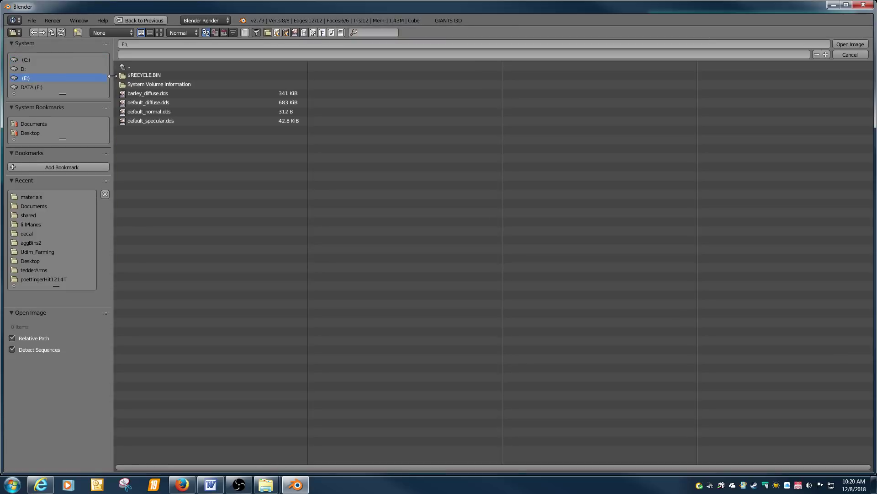
pyautogui.doubleClick(150, 93)
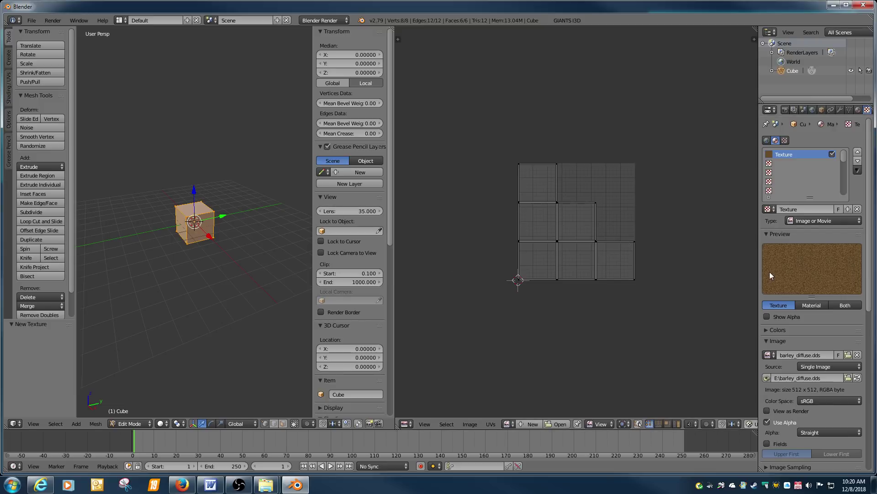
# Make the cube's material shadeless and set the 3D view to Material shading for a close look at the texture
pyautogui.click(858, 110)
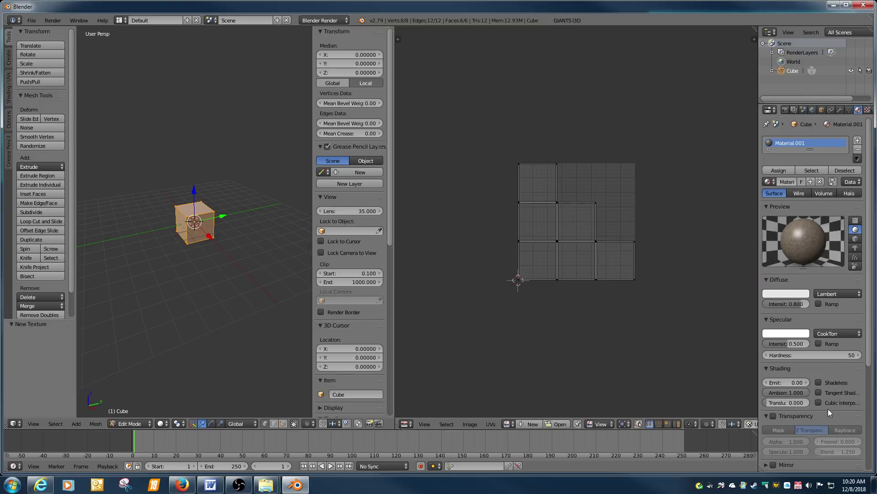
pyautogui.click(819, 382)
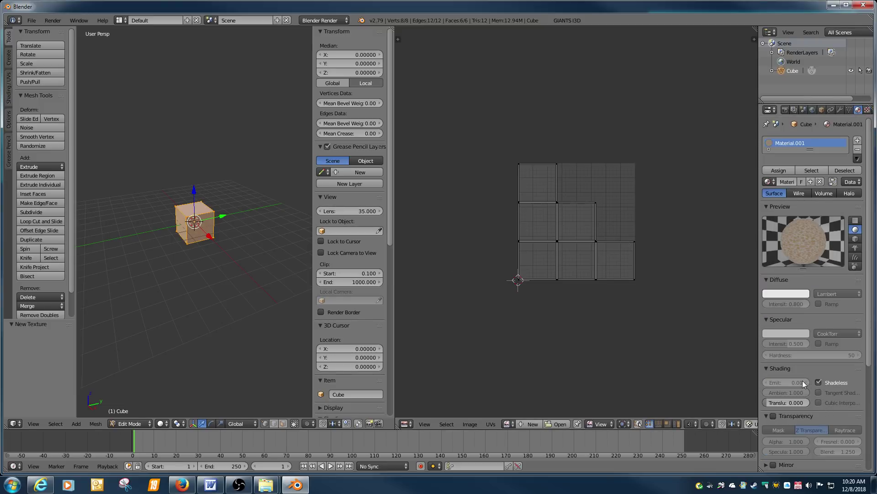
pyautogui.click(160, 424)
pyautogui.click(178, 382)
pyautogui.scroll(5, 211, 301)
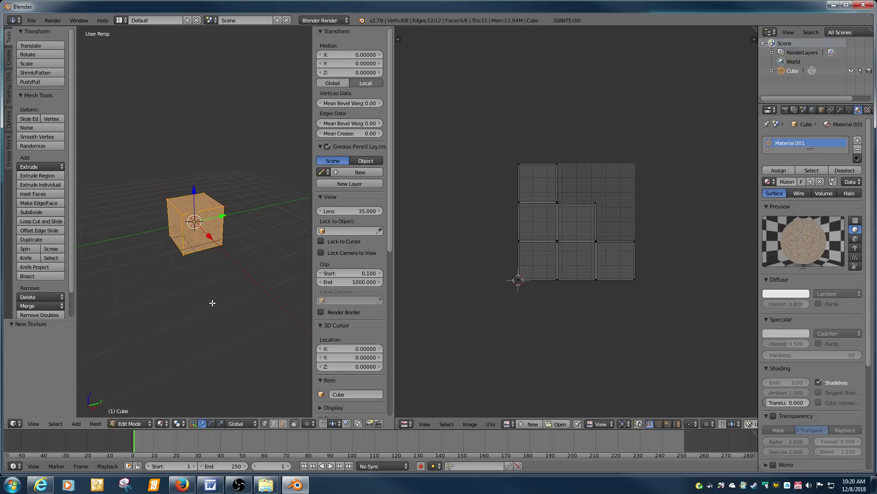
pyautogui.moveTo(249, 320)
pyautogui.mouseDown(button='middle')
pyautogui.moveTo(242, 301)
pyautogui.moveTo(204, 310)
pyautogui.moveTo(234, 321)
pyautogui.moveTo(276, 317)
pyautogui.moveTo(253, 314)
pyautogui.mouseUp(button='middle')
pyautogui.scroll(3, 274, 315)
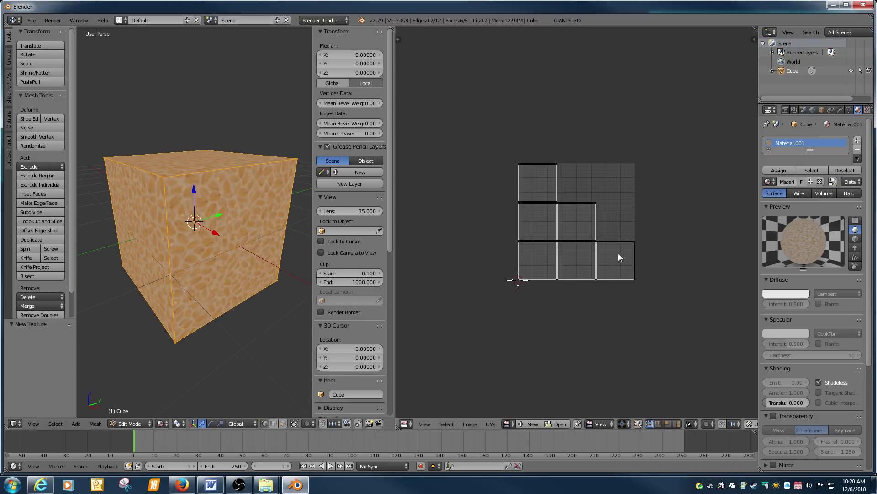
# Select all of the cube's UV islands and display barley_diffuse.dds behind them in the UV editor
pyautogui.press('a')
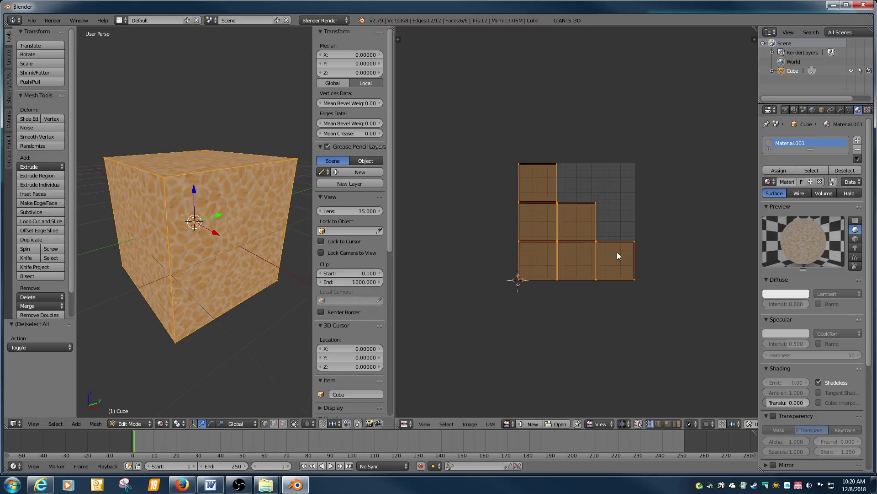
pyautogui.click(511, 424)
pyautogui.click(530, 331)
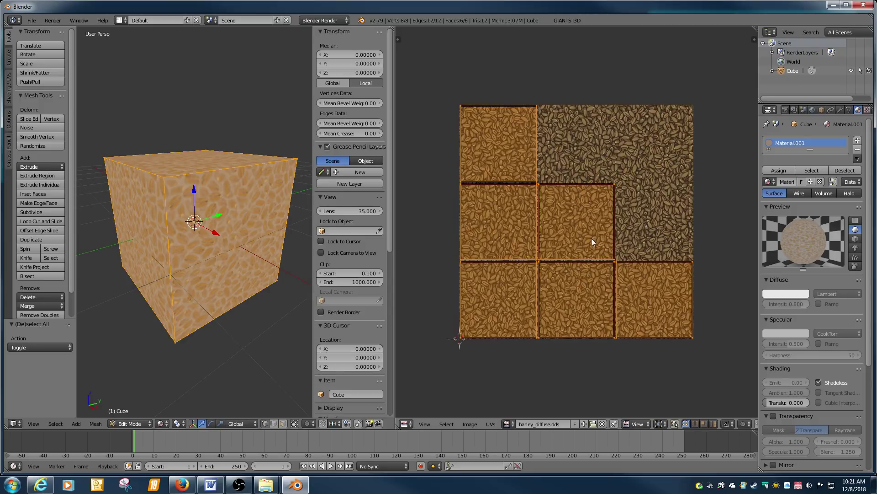
pyautogui.scroll(-1, 591, 262)
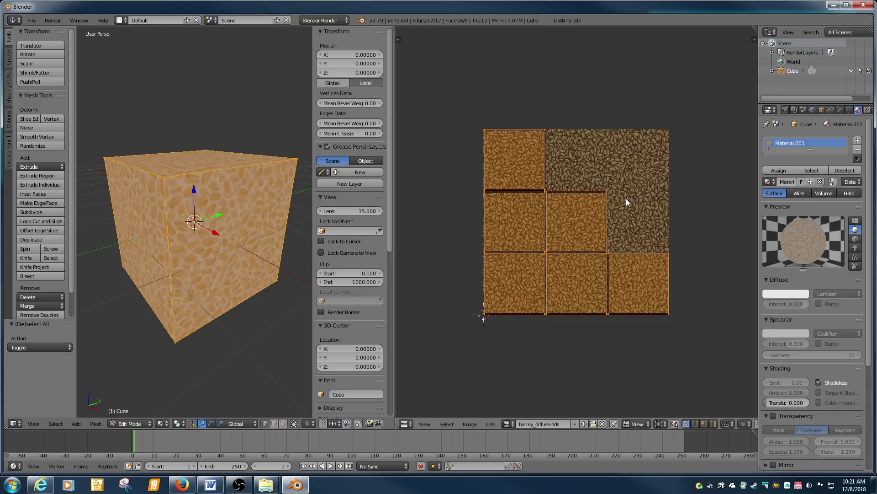
pyautogui.scroll(-1, 626, 199)
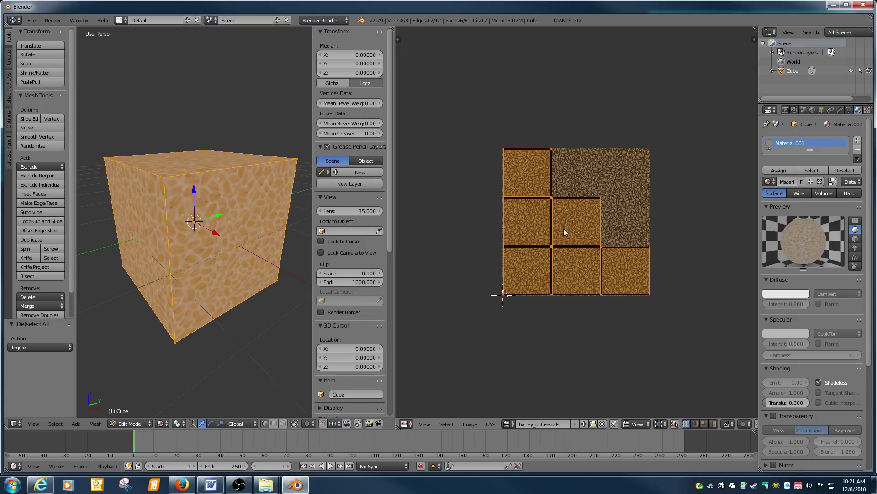
pyautogui.scroll(-2, 615, 244)
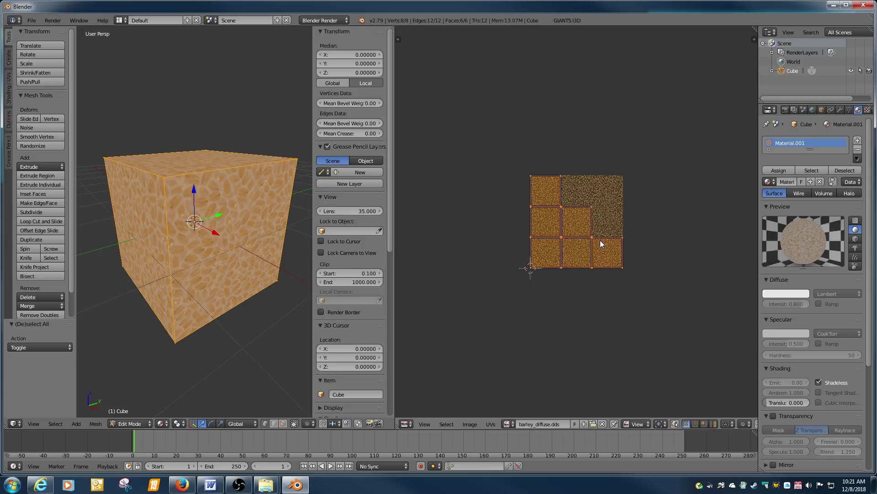
# Move all UV islands off the image, first to its left side and finally into the empty area above it
pyautogui.press('g')
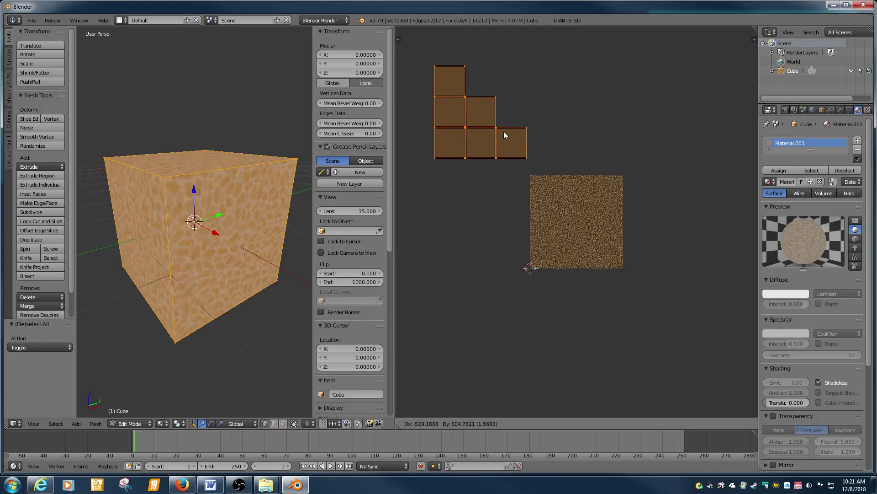
pyautogui.click(490, 224)
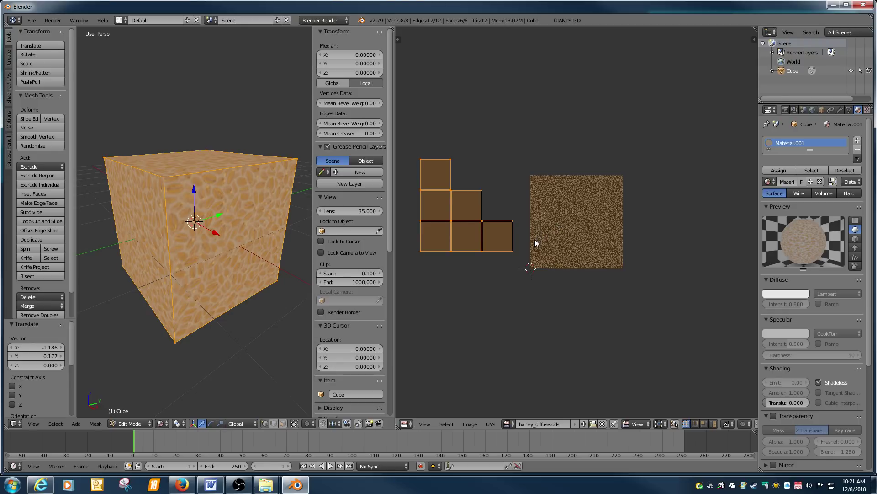
pyautogui.press('g')
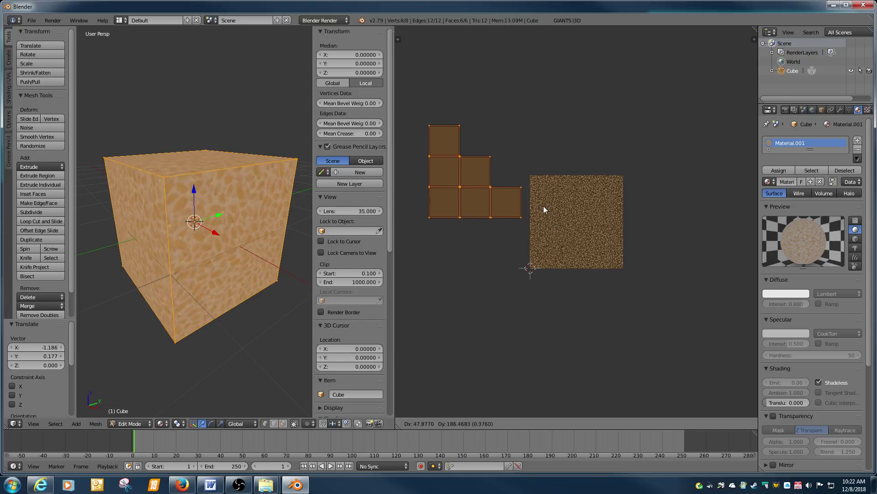
pyautogui.click(641, 138)
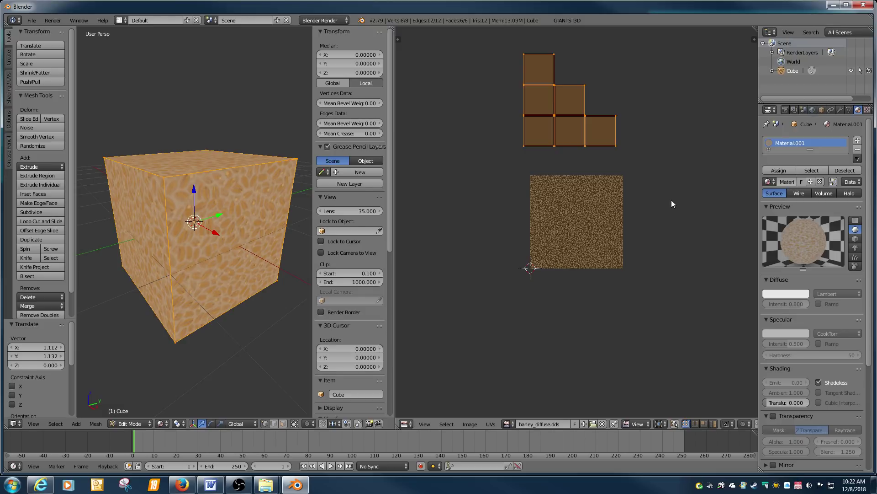
pyautogui.press('g')
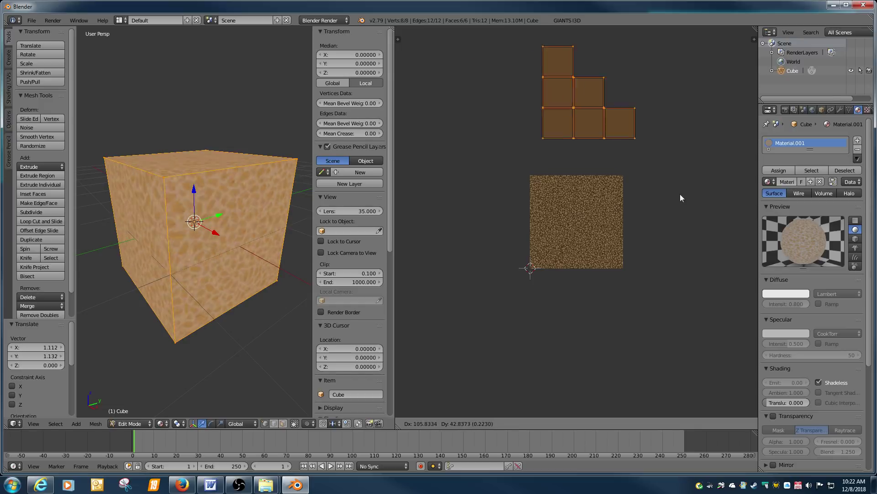
pyautogui.click(670, 188)
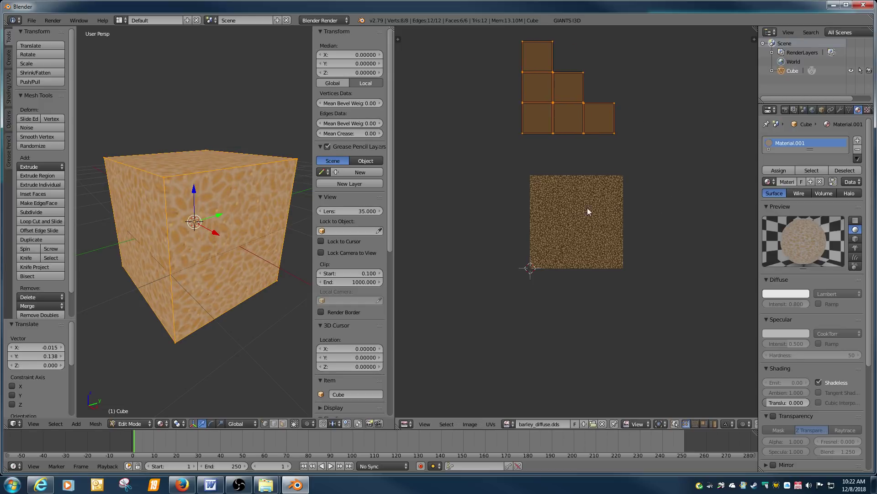
# Scale all UV islands up to about 3.59 times their size and check the texture density on the cube
pyautogui.click(868, 110)
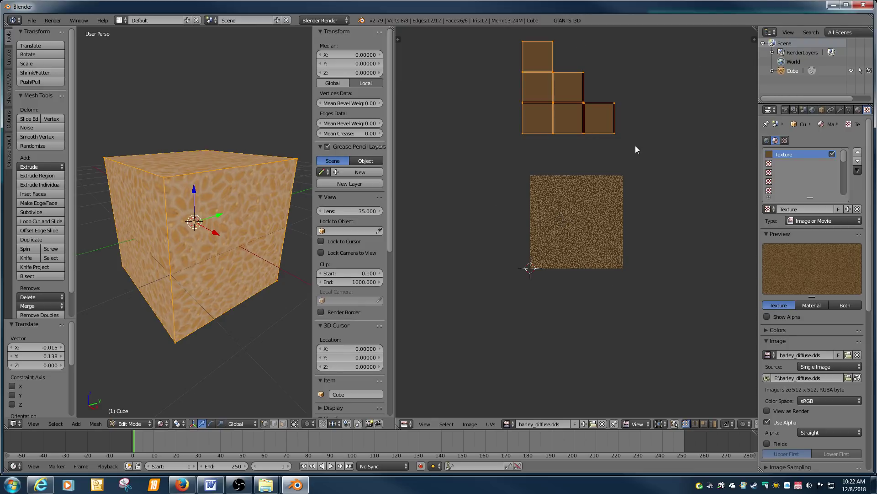
pyautogui.press('g')
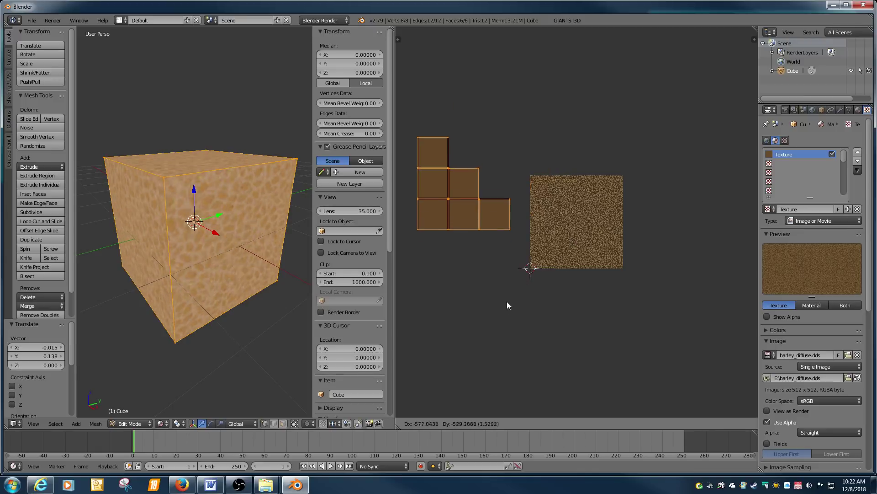
pyautogui.press('s')
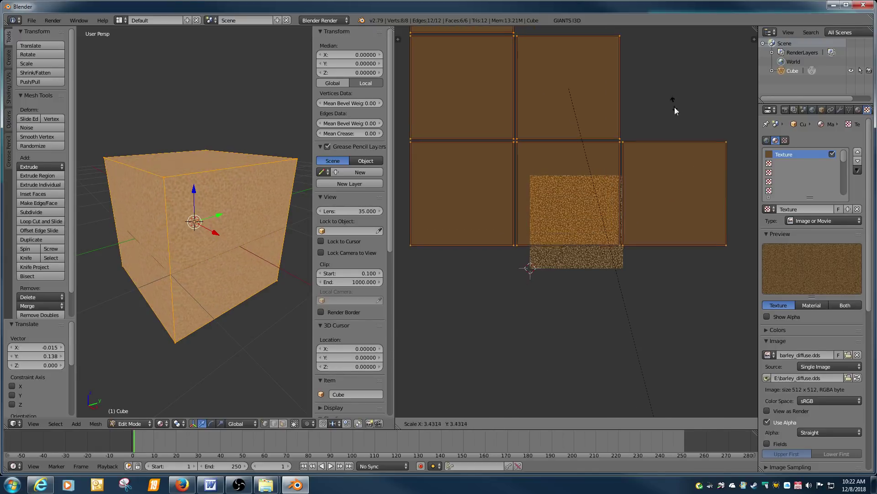
pyautogui.click(333, 177)
pyautogui.scroll(5, 235, 221)
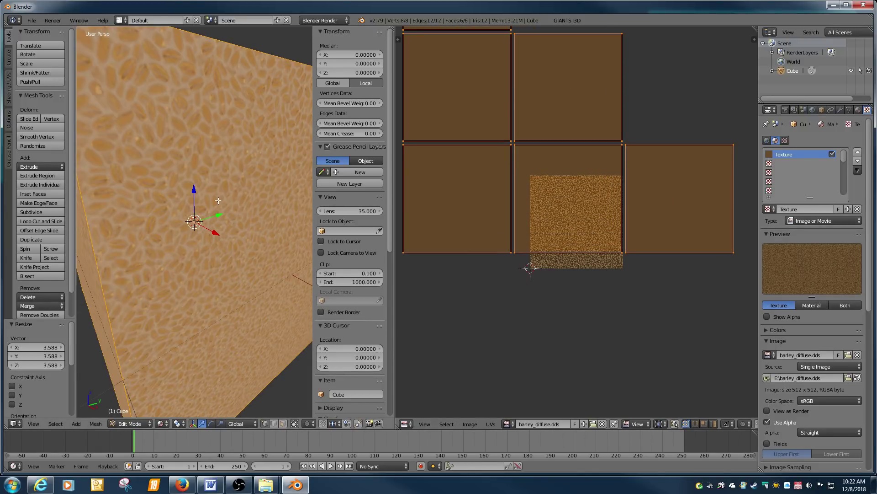
pyautogui.scroll(-5, 218, 200)
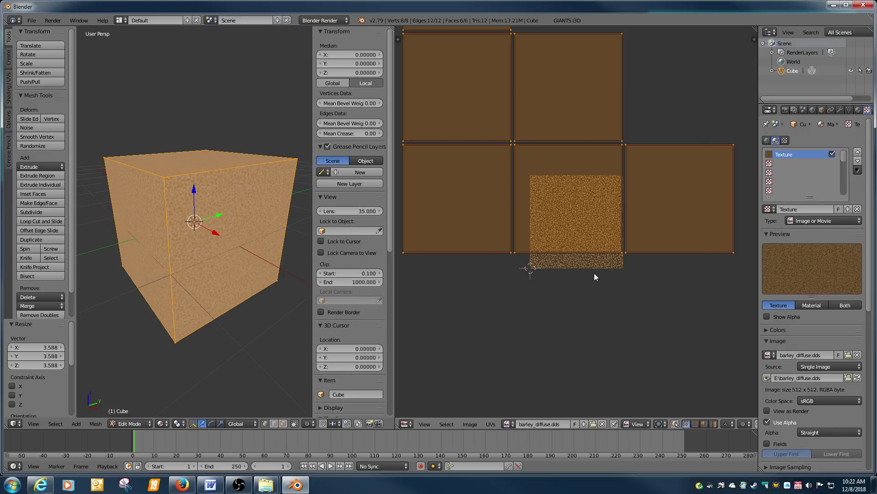
# Scale all UV islands down to about 0.377 times their size and move them into the empty area below the image
pyautogui.press('s')
pyautogui.click(555, 158)
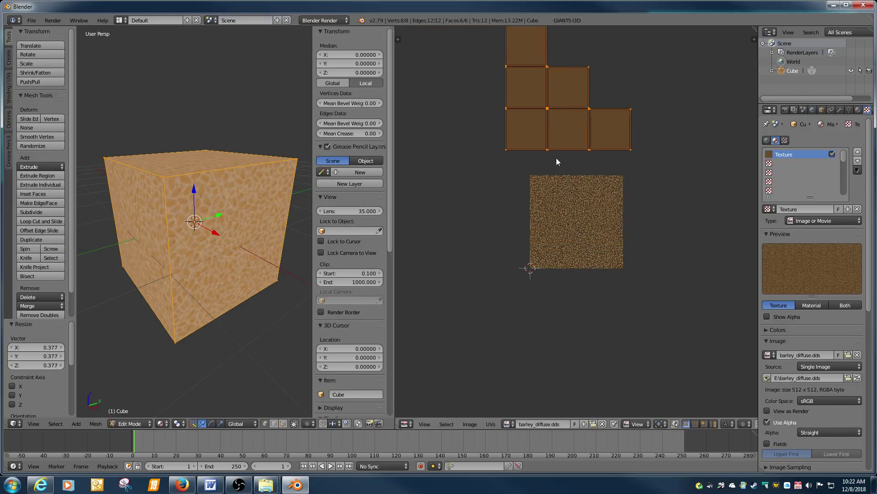
pyautogui.press('g')
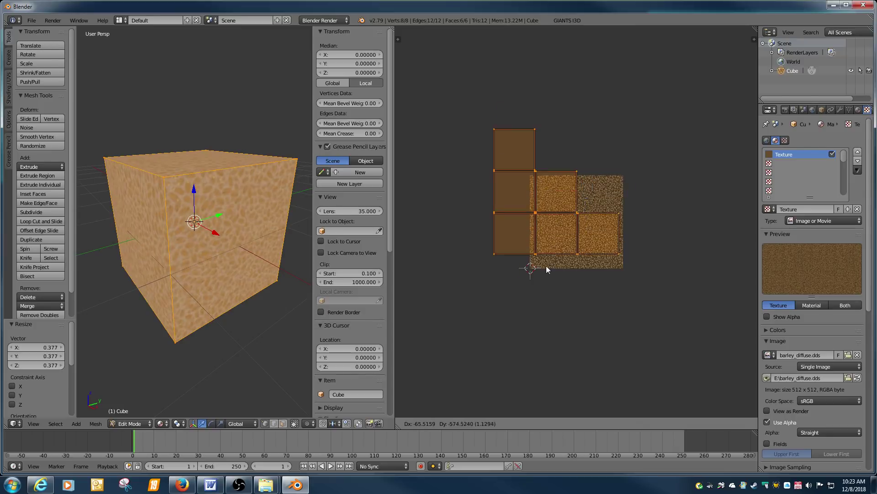
pyautogui.click(529, 368)
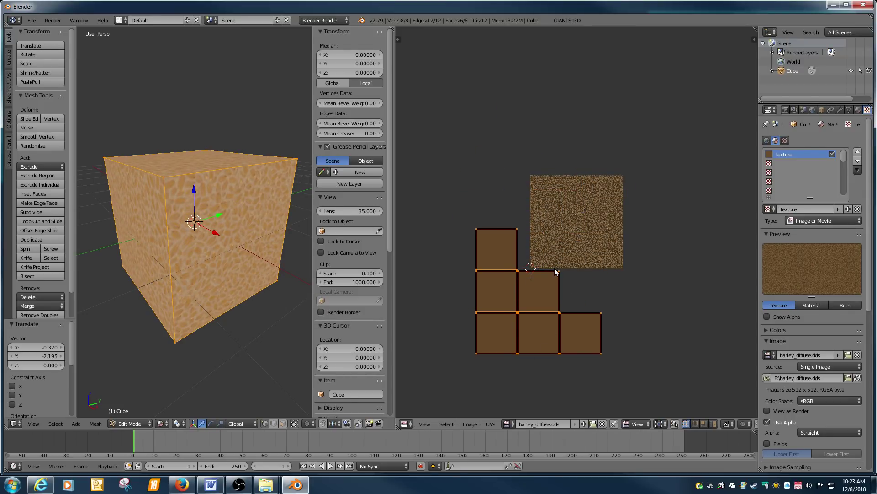
# Scale all UV islands by about -0.314 and move them well off the image, above and to its left
pyautogui.scroll(-1, 558, 273)
pyautogui.press('s')
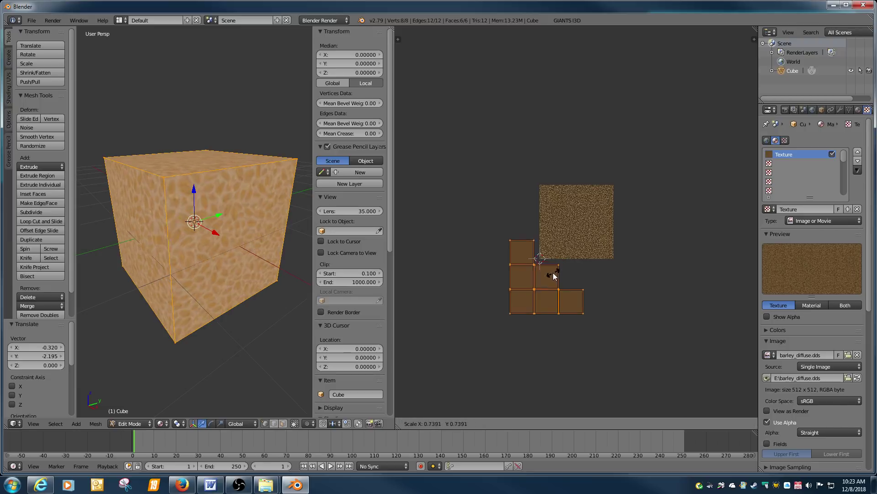
pyautogui.click(542, 275)
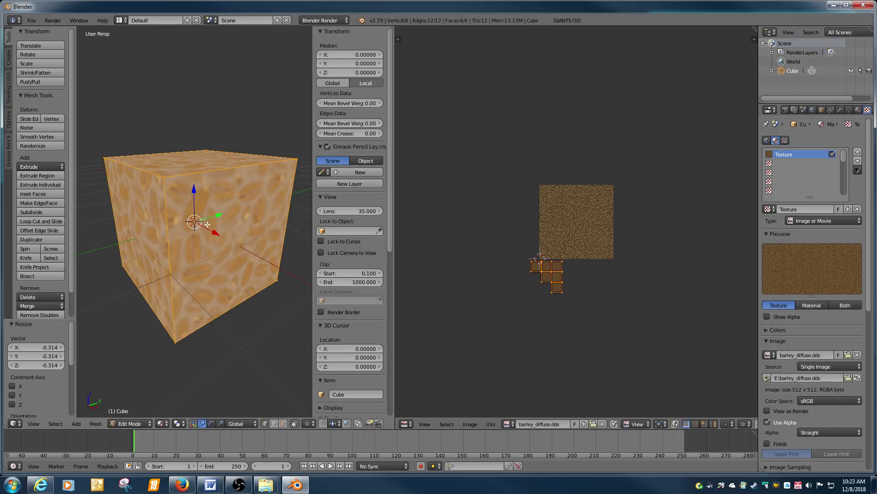
pyautogui.press('g')
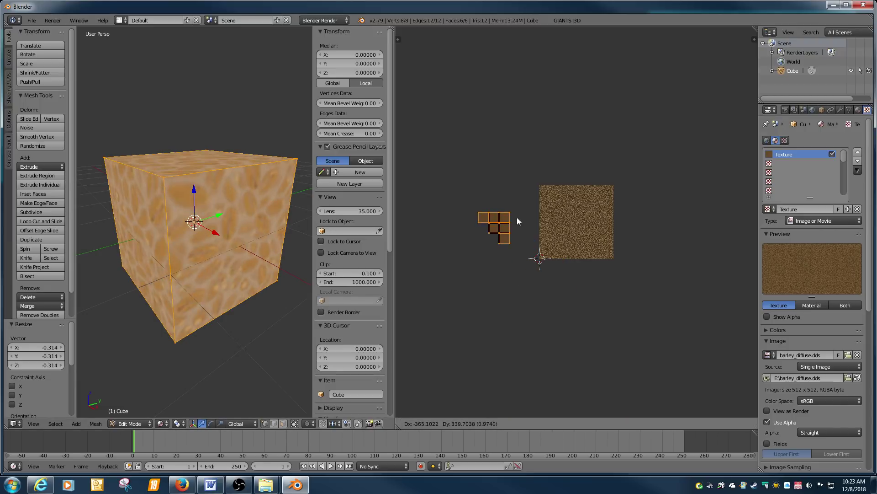
pyautogui.click(486, 100)
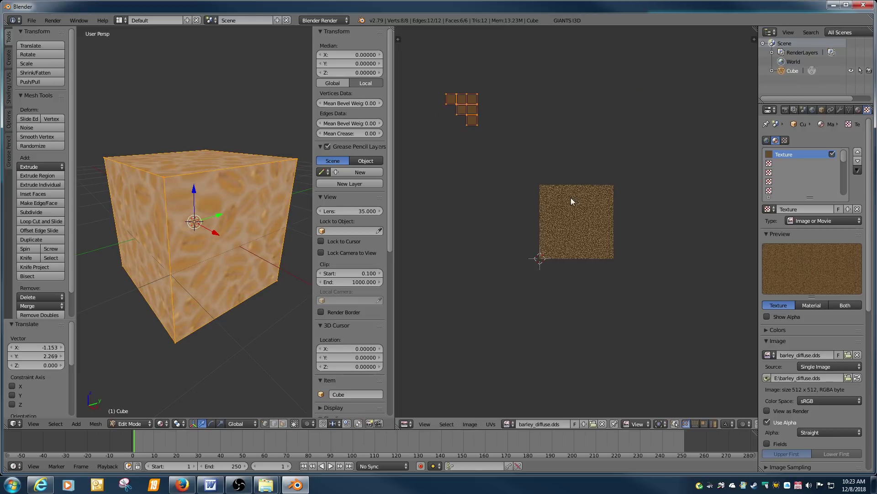
pyautogui.scroll(2, 572, 191)
pyautogui.scroll(-2, 574, 186)
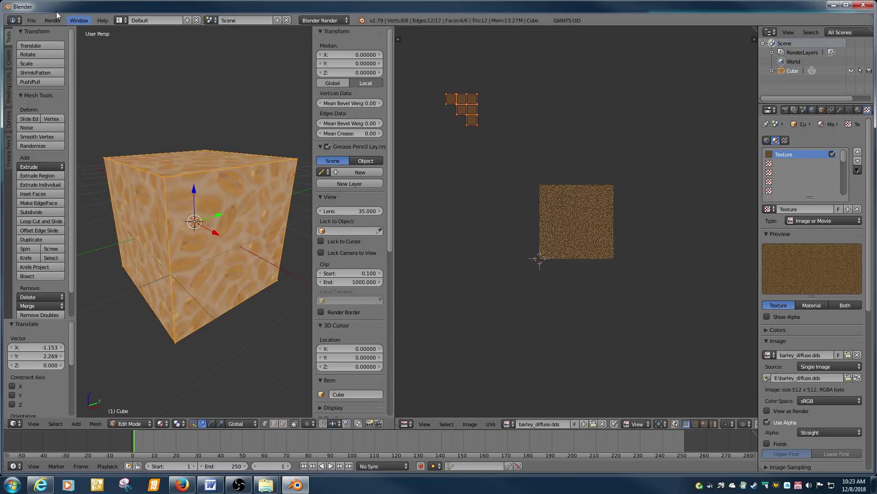
# Start a new empty scene, discarding the textured cube
pyautogui.click(32, 21)
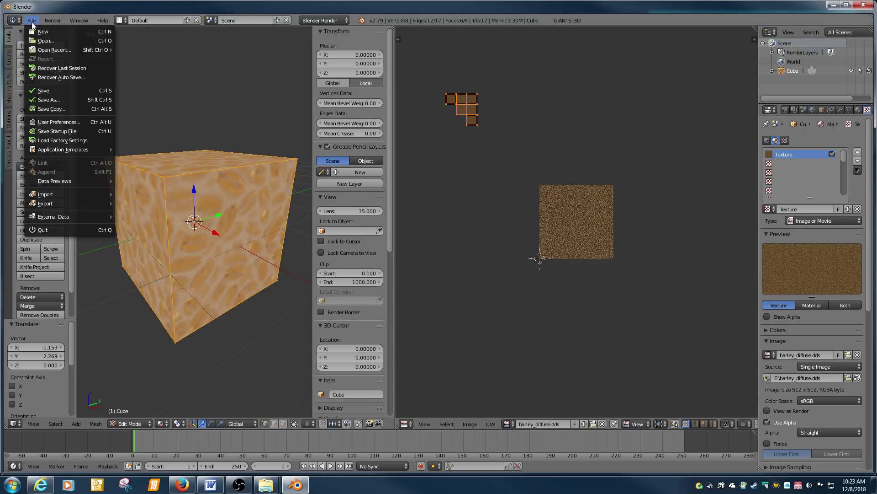
pyautogui.click(35, 30)
pyautogui.click(34, 38)
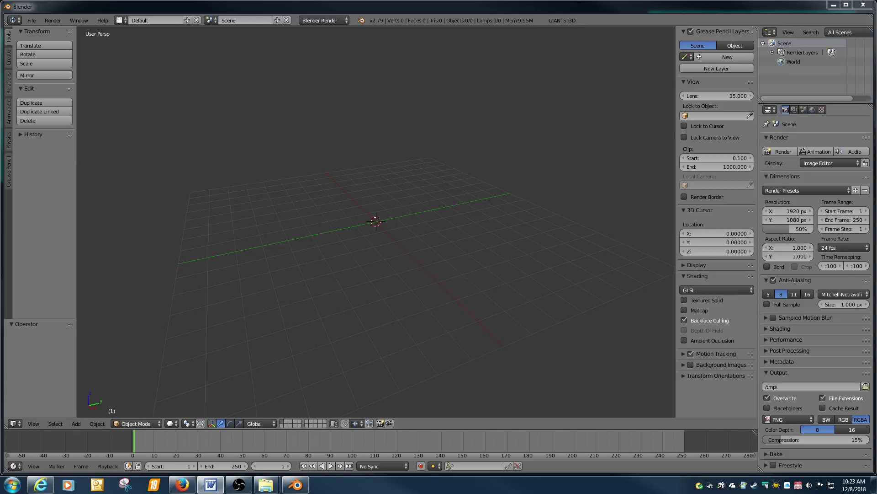
# Switch to the browser with the "material grid and formula" spreadsheet, bringing its window onto this screen and maximizing it
pyautogui.moveTo(876, 73); pyautogui.dragTo(554, 102)
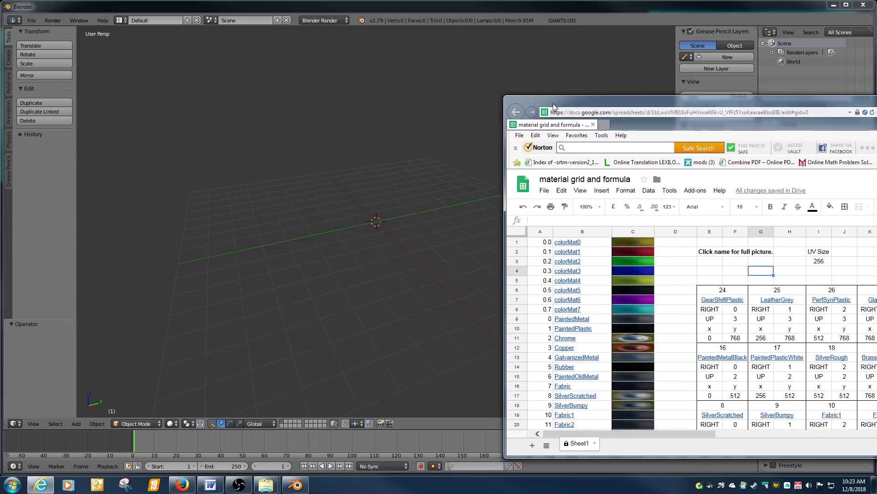
pyautogui.doubleClick(553, 102)
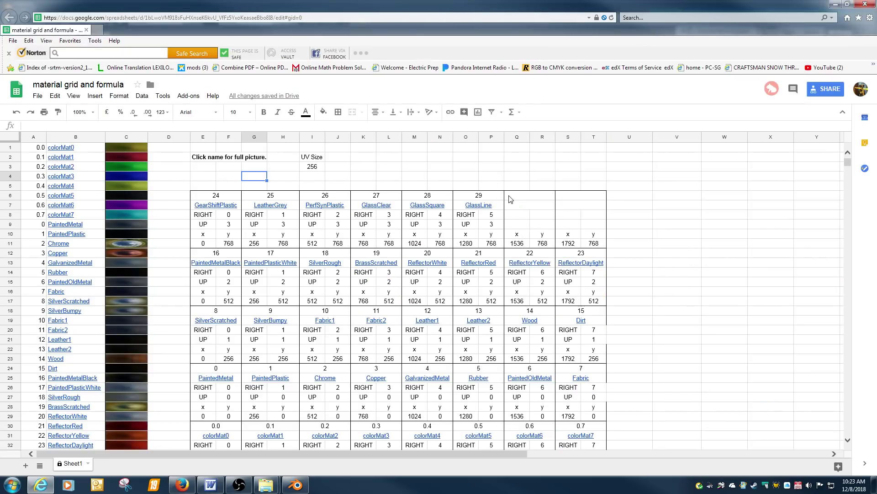
pyautogui.scroll(-1, 557, 212)
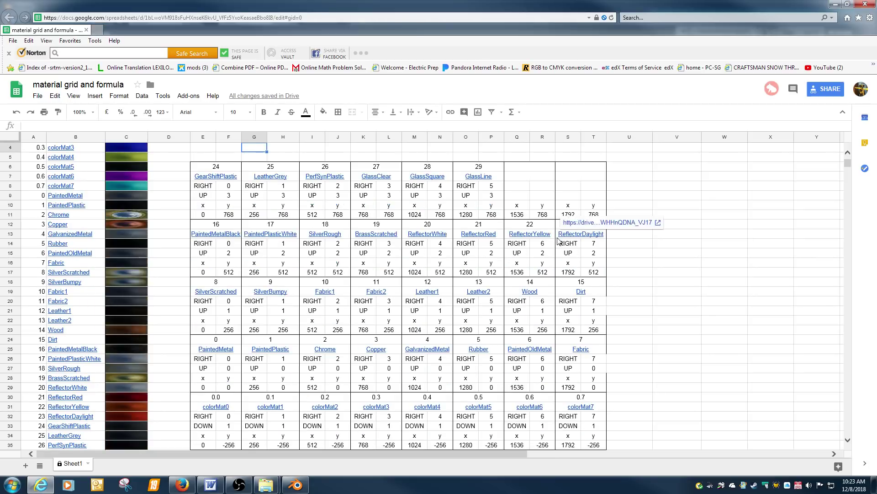
pyautogui.scroll(1, 557, 240)
pyautogui.scroll(-1, 558, 240)
pyautogui.scroll(1, 558, 241)
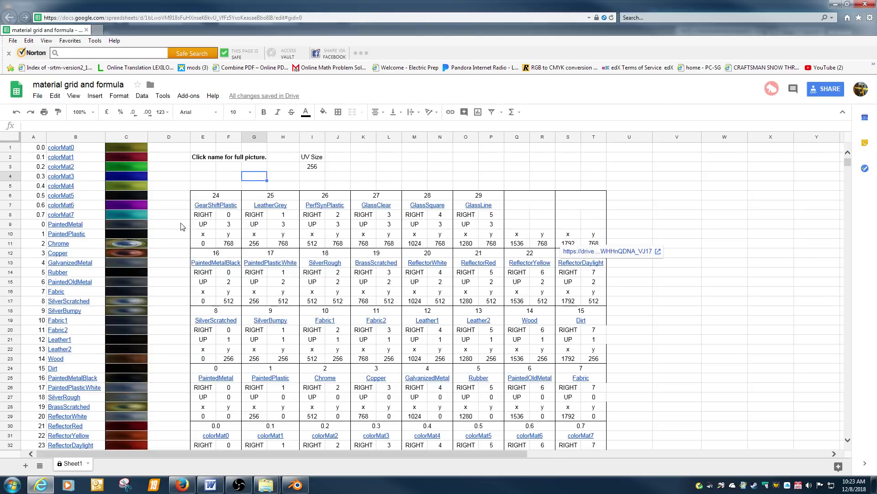
# Examine the full material list from colorMat0 to GlassLine and the grid of UV offsets for each material
pyautogui.scroll(-6, 117, 219)
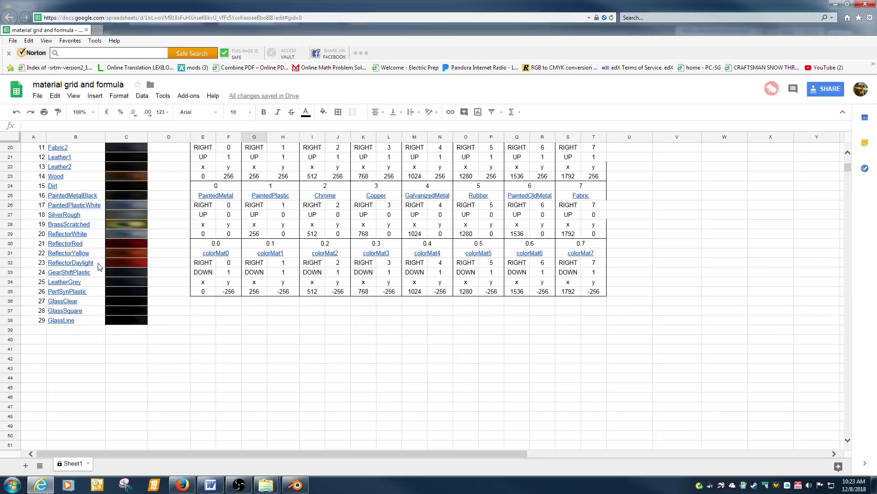
pyautogui.scroll(6, 116, 221)
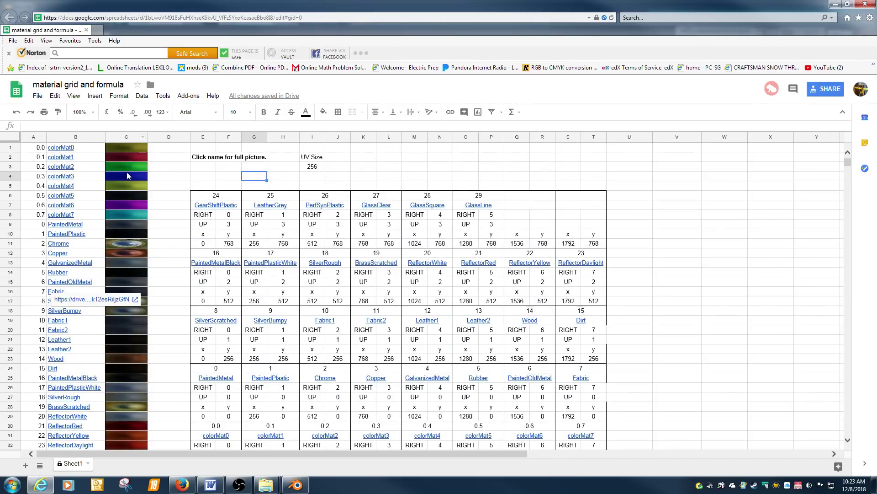
pyautogui.scroll(-8, 163, 240)
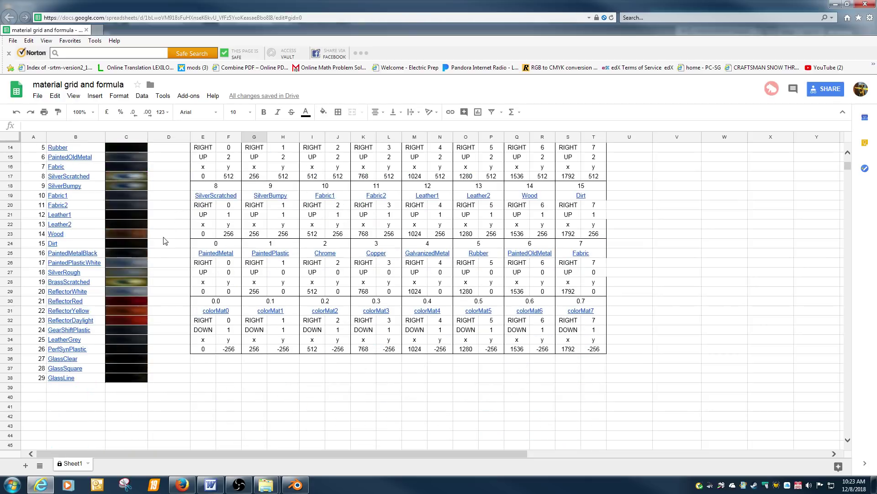
pyautogui.scroll(4, 154, 285)
pyautogui.scroll(4, 153, 285)
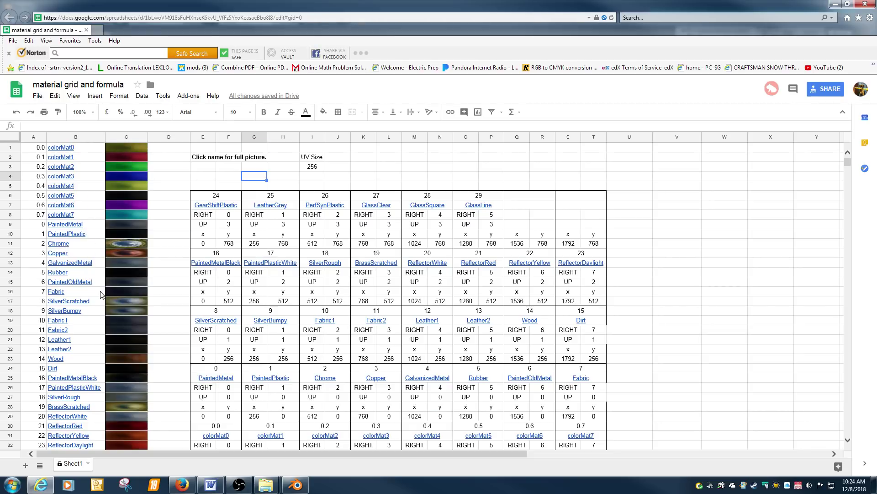
pyautogui.scroll(-3, 101, 294)
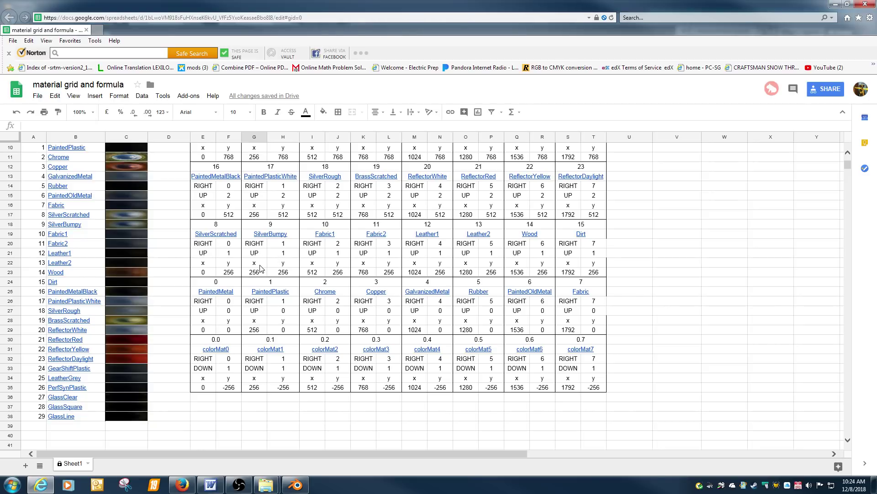
pyautogui.scroll(1, 342, 267)
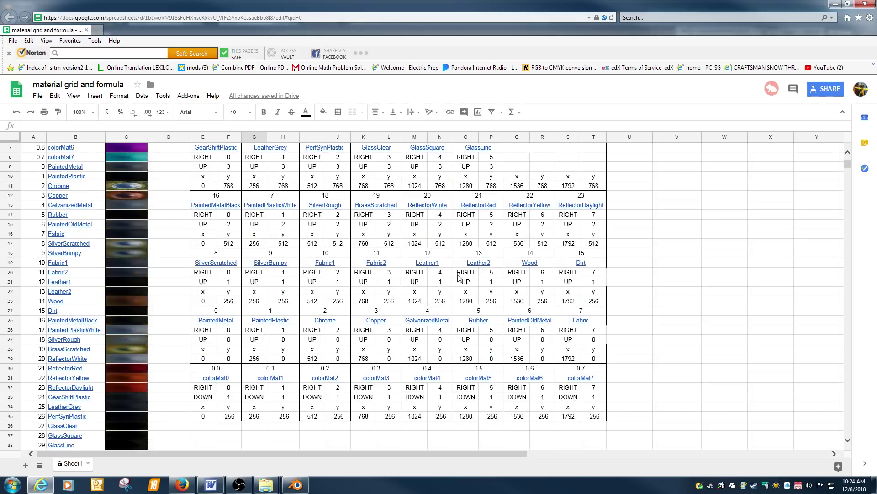
pyautogui.scroll(1, 544, 279)
pyautogui.scroll(-1, 554, 280)
# Add a right border to cells S18:T28, covering the Dirt and Fabric blocks of the material grid
pyautogui.moveTo(576, 255); pyautogui.dragTo(571, 348)
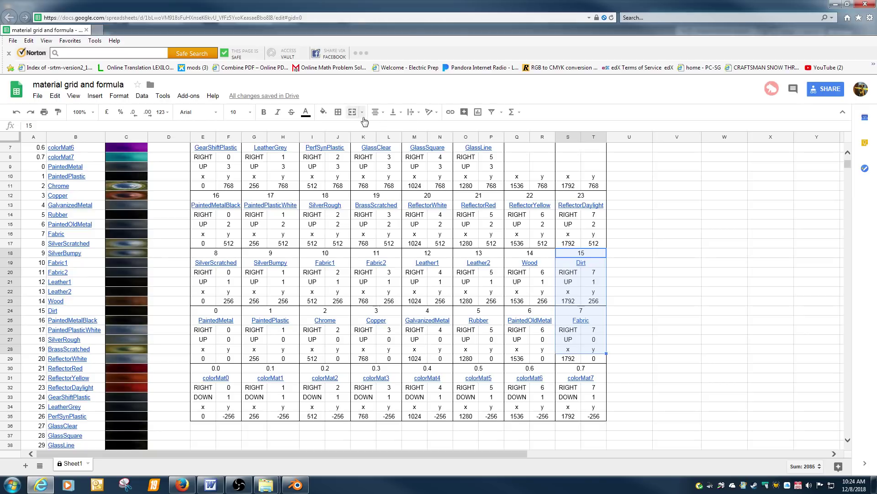
pyautogui.click(338, 112)
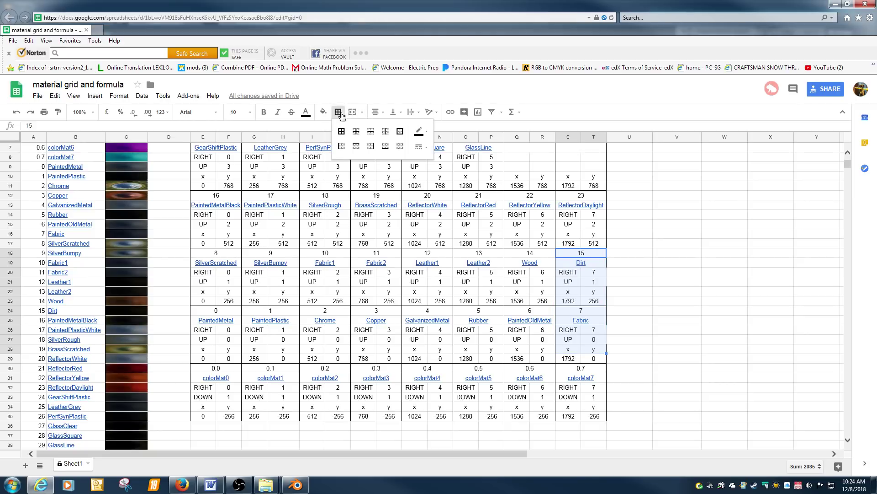
pyautogui.click(371, 146)
pyautogui.click(486, 255)
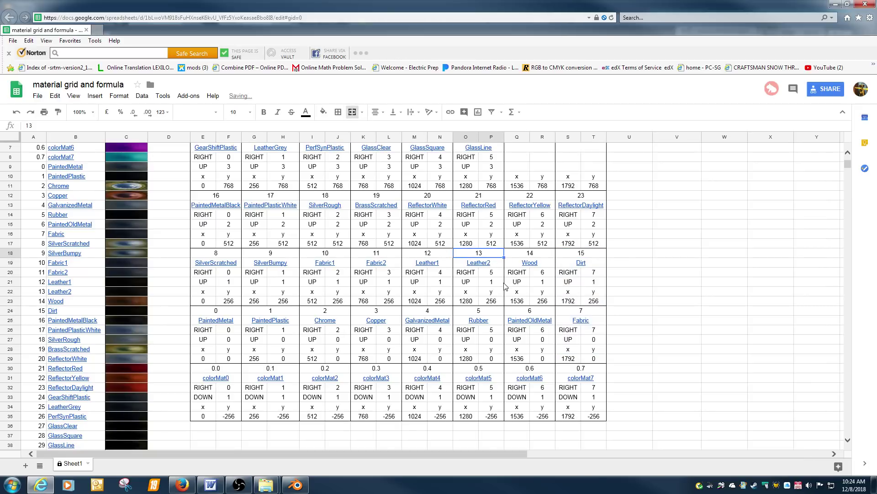
# View the full picture linked from colorMat3 in the material list, and close it again
pyautogui.scroll(1, 506, 285)
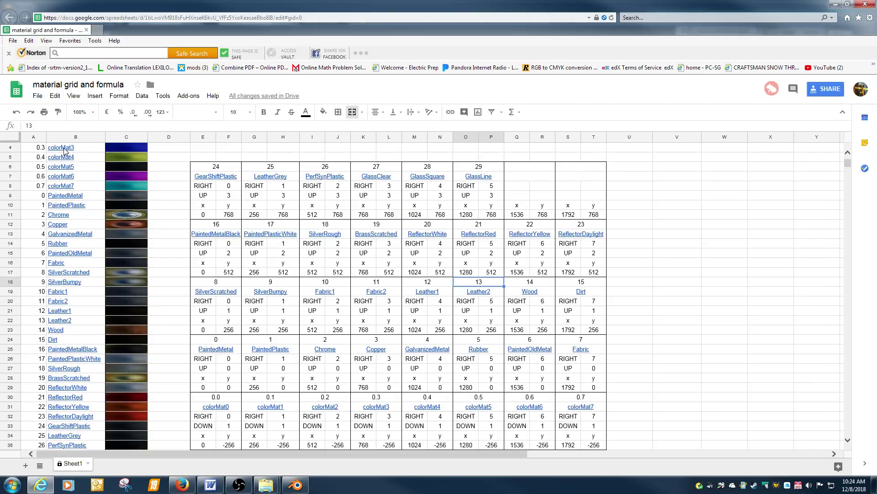
pyautogui.moveTo(64, 151)
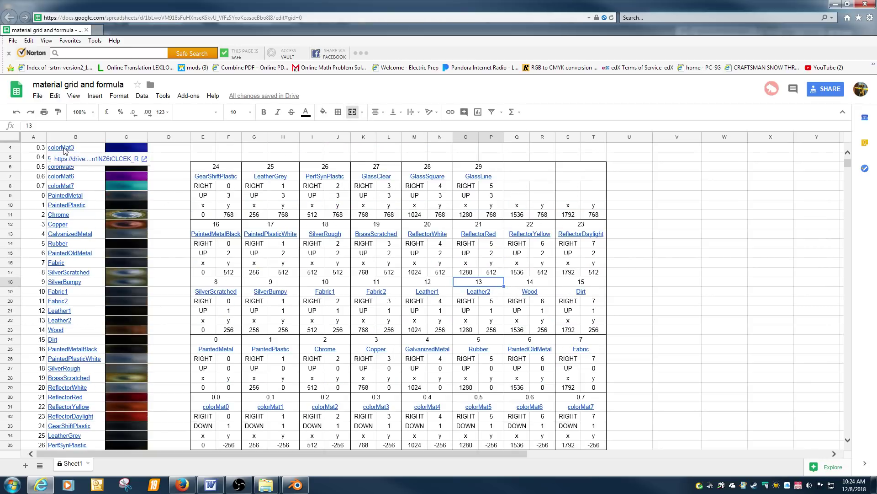
pyautogui.click(94, 158)
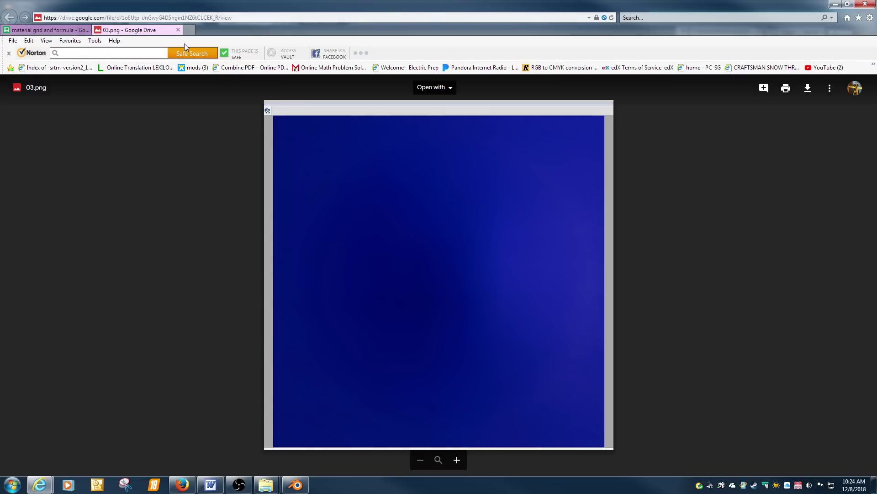
pyautogui.click(178, 30)
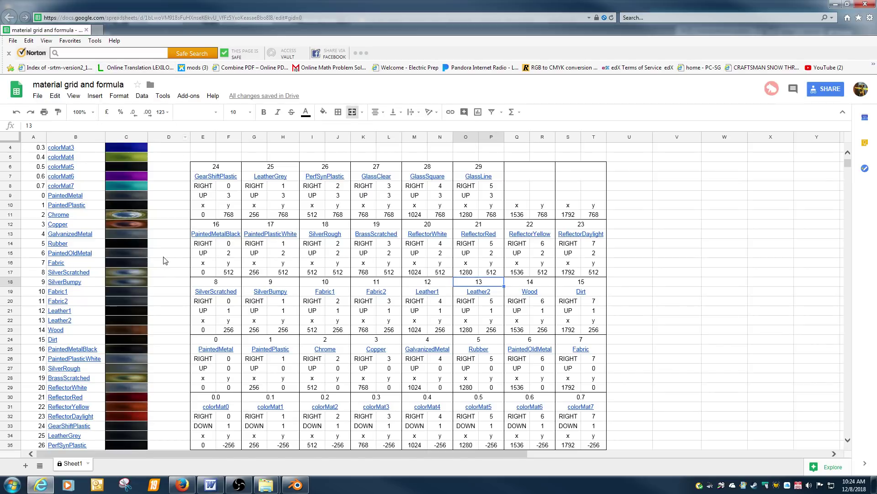
# View the full picture linked from LeatherGrey enlarged by two zoom levels, close it, and return to the material grid
pyautogui.scroll(-2, 171, 275)
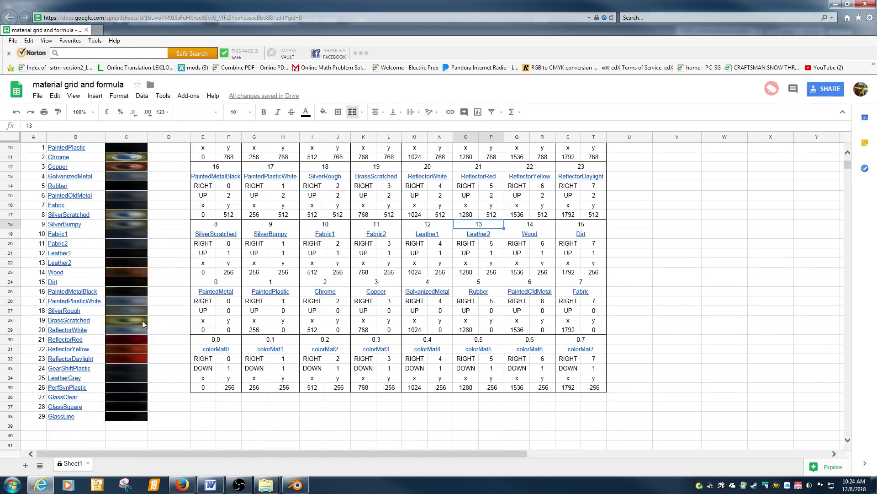
pyautogui.click(81, 380)
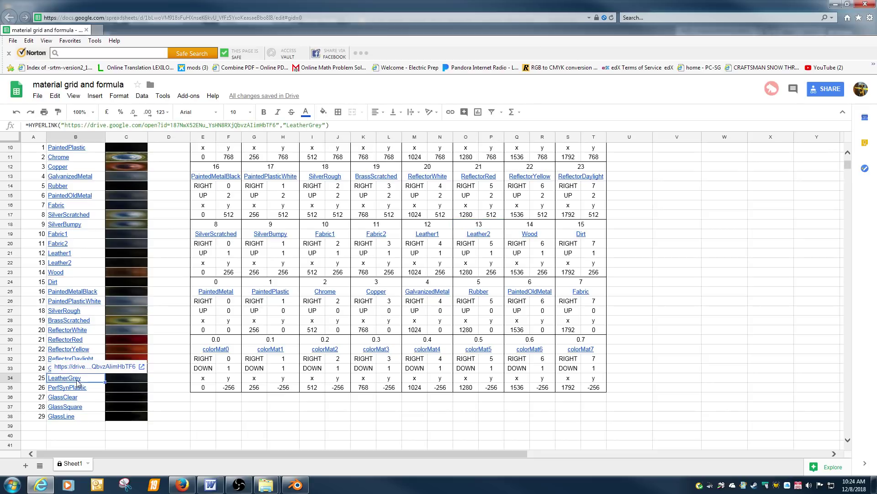
pyautogui.click(97, 371)
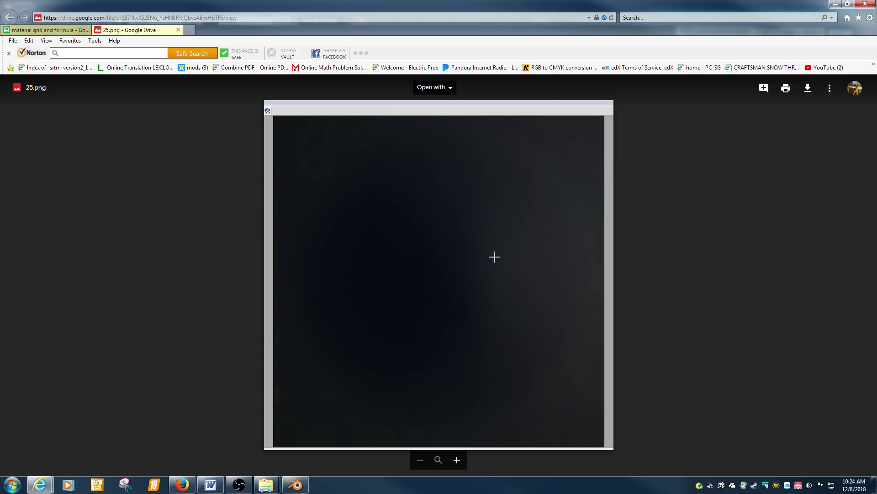
pyautogui.click(457, 460)
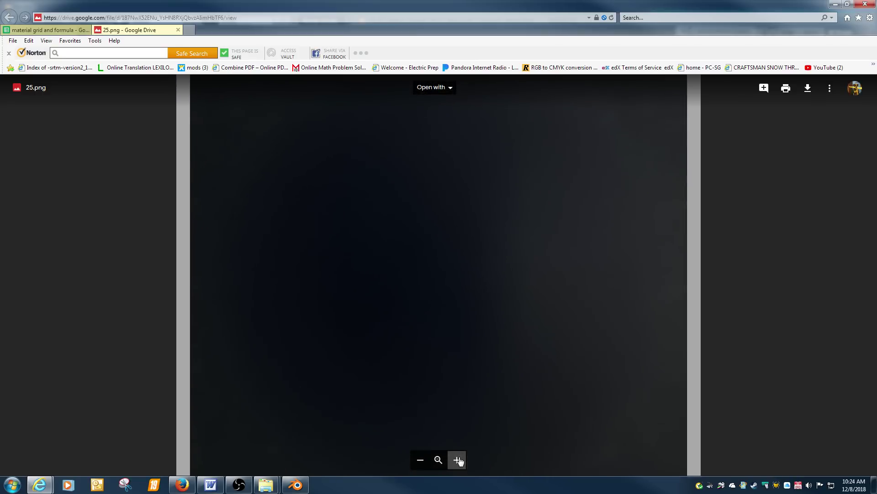
pyautogui.click(457, 460)
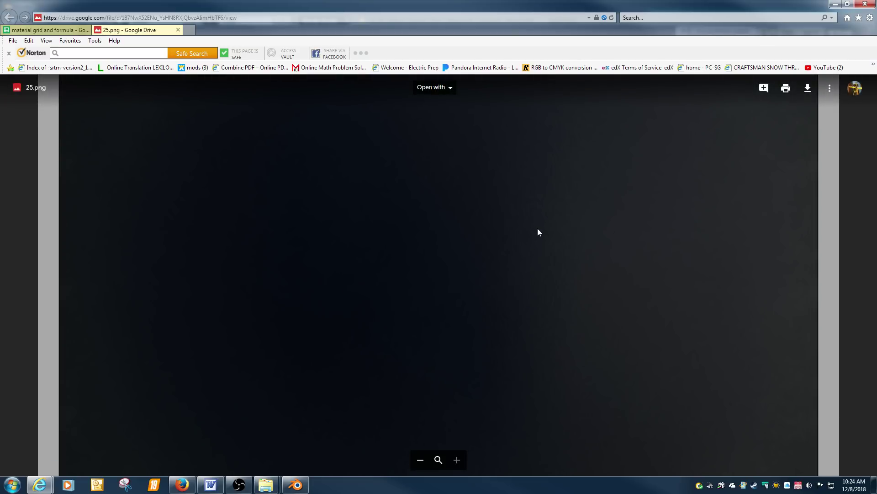
pyautogui.click(177, 30)
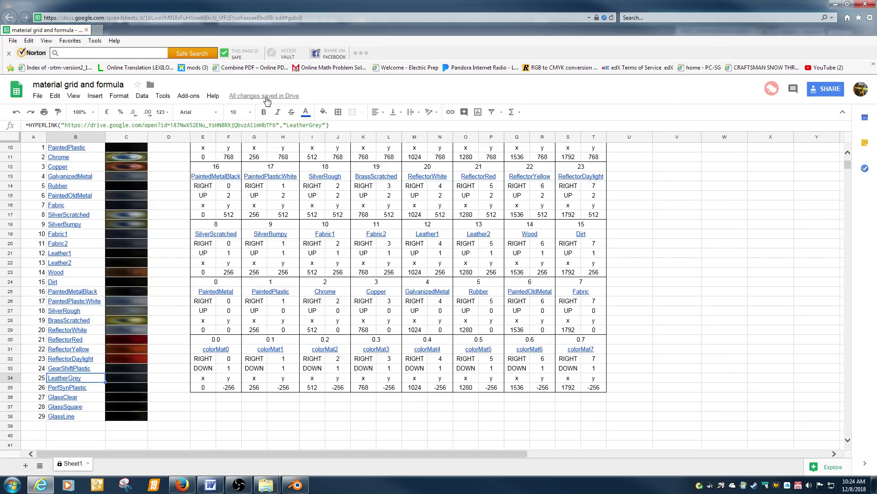
pyautogui.scroll(3, 369, 176)
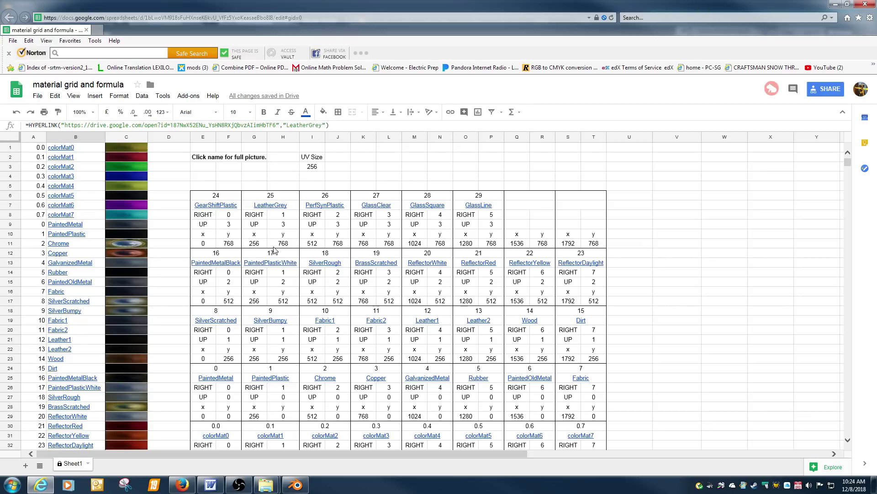
pyautogui.scroll(-2, 327, 246)
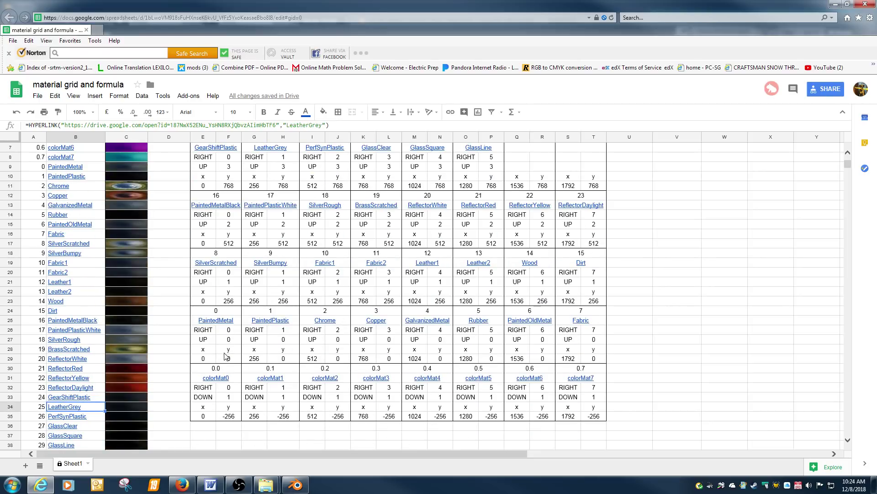
# Switch to Blender, split the 3D view vertically into two areas, and change the second area to a UV/Image Editor
pyautogui.click(295, 484)
pyautogui.rightClick(364, 26)
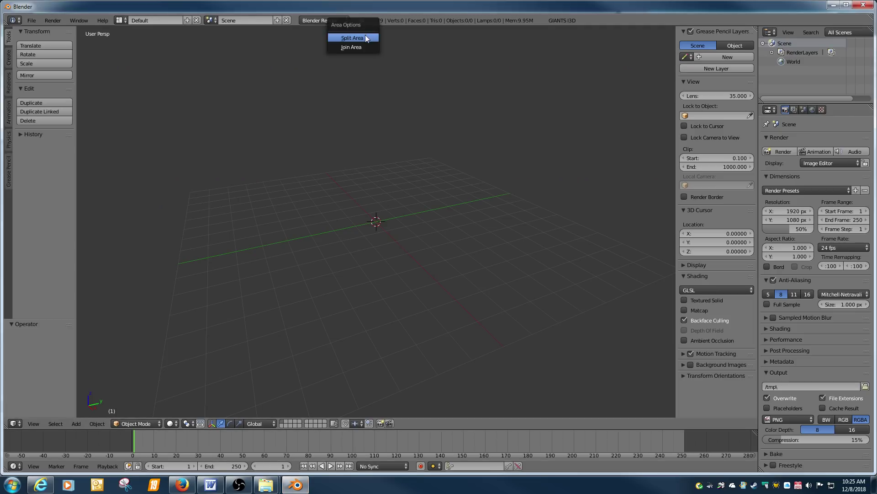
pyautogui.click(365, 35)
pyautogui.click(388, 73)
pyautogui.click(399, 424)
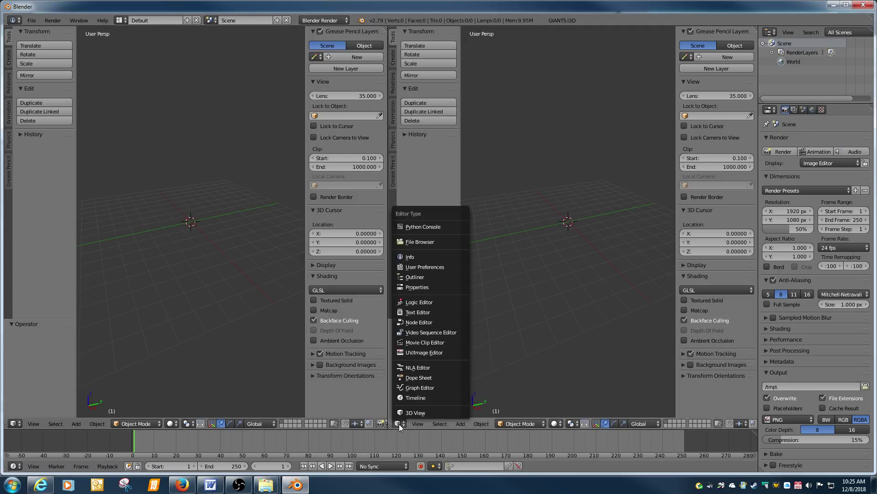
pyautogui.click(416, 355)
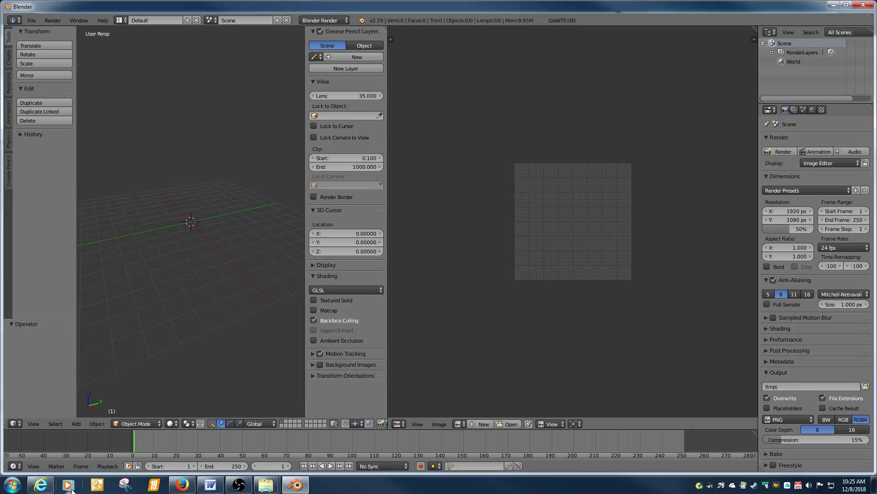
# Join the UV/Image Editor over the 3D view, then narrow the Blender window and place it beside the material spreadsheet
pyautogui.click(41, 484)
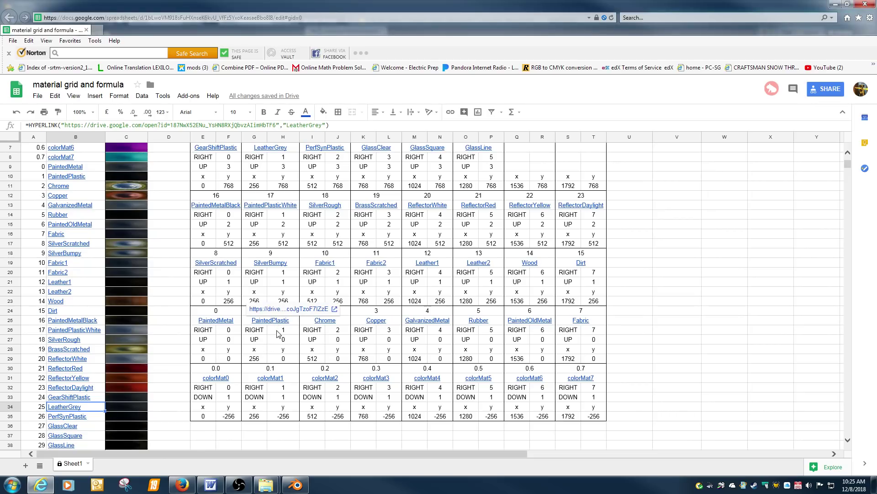
pyautogui.click(295, 484)
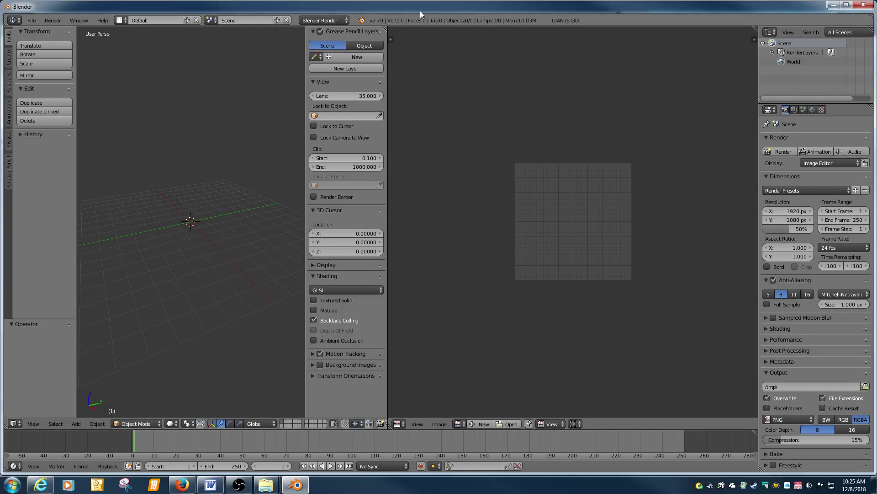
pyautogui.moveTo(420, 10); pyautogui.dragTo(339, 24)
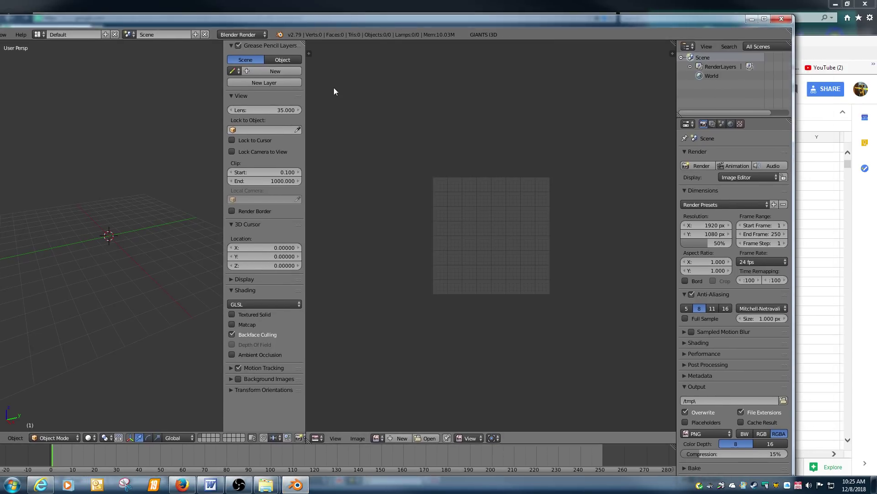
pyautogui.rightClick(306, 102)
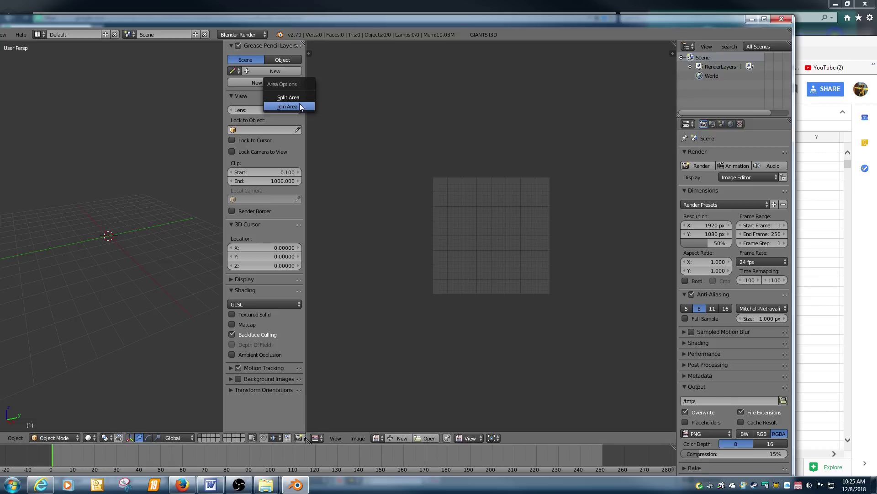
pyautogui.click(284, 105)
pyautogui.click(254, 112)
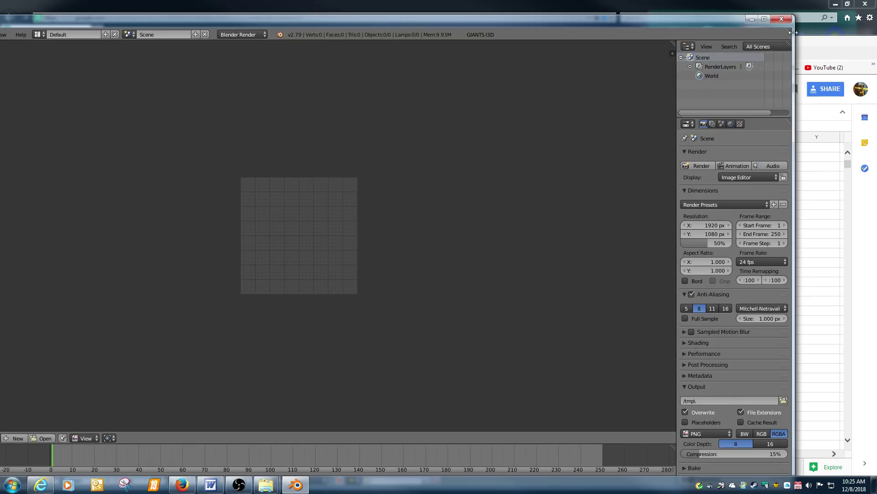
pyautogui.moveTo(793, 33); pyautogui.dragTo(327, 32)
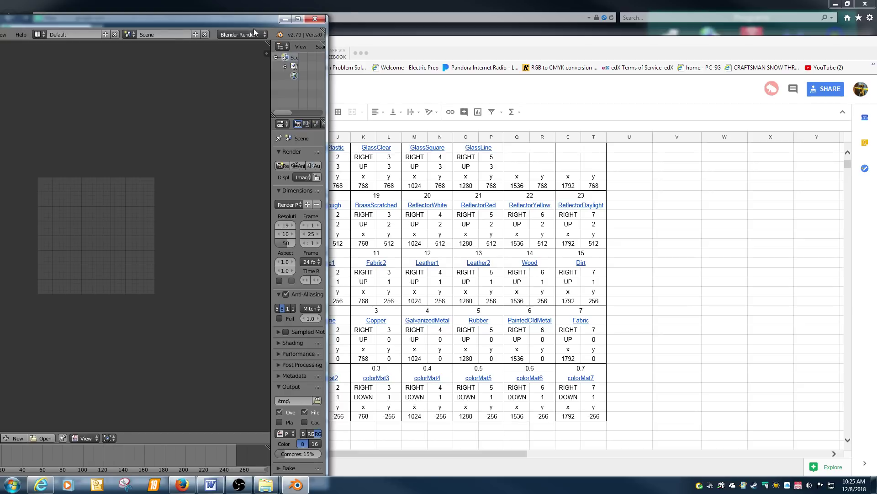
pyautogui.moveTo(253, 22); pyautogui.dragTo(809, 63)
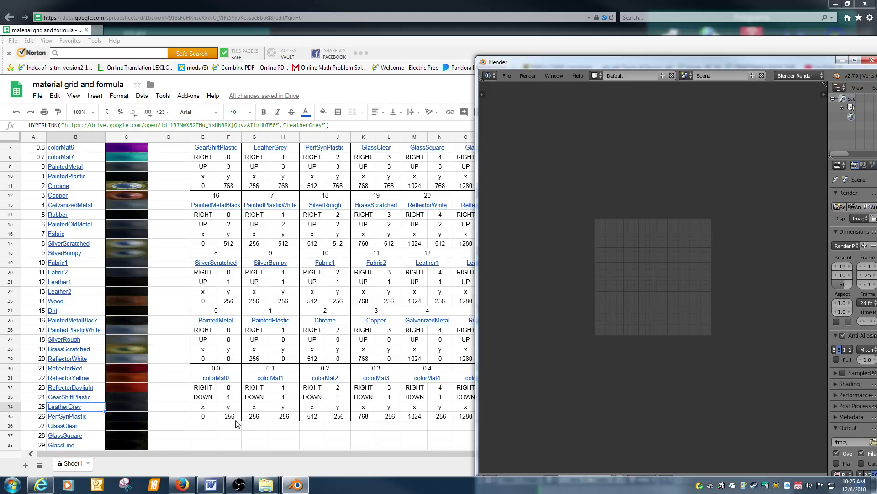
# Examine the UV Size in cell I3 and compare the material grid's offsets with Blender's UV grid, including cell H11
pyautogui.click(389, 246)
pyautogui.scroll(2, 389, 246)
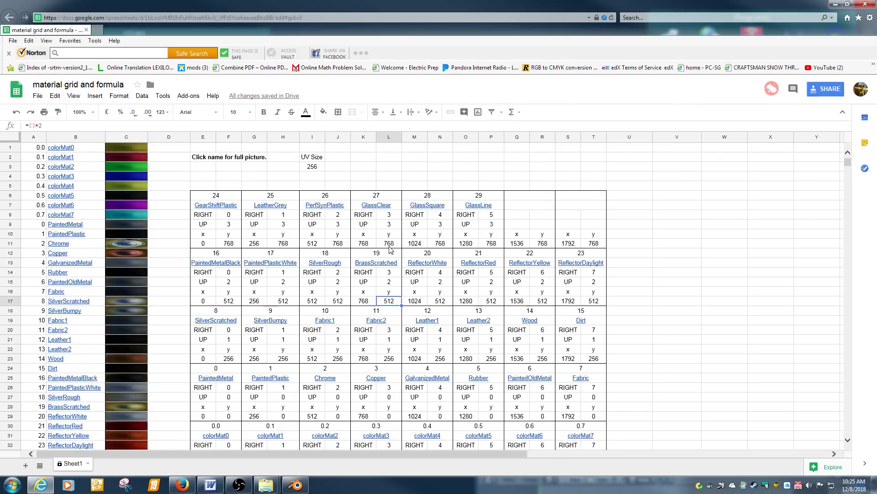
pyautogui.click(317, 168)
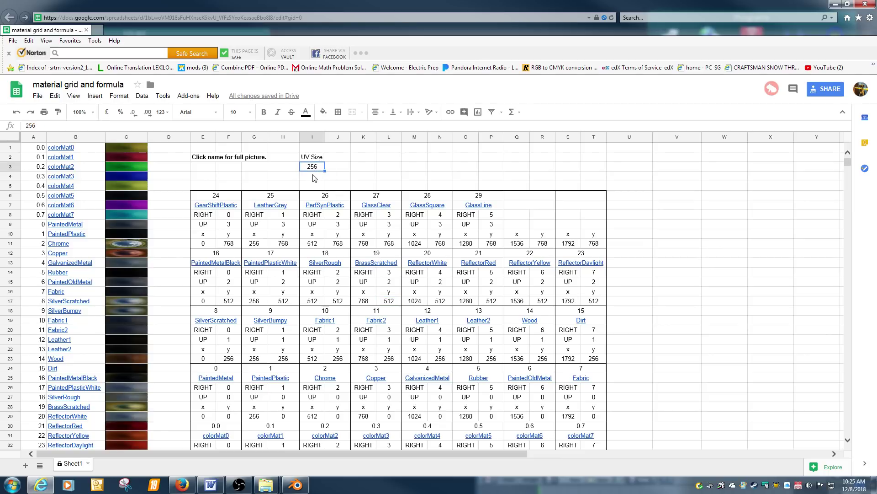
pyautogui.scroll(-2, 368, 332)
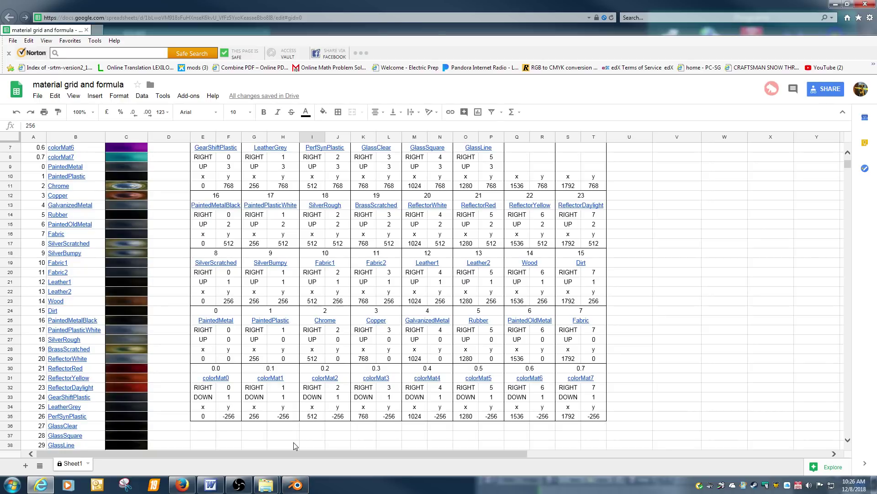
pyautogui.click(296, 484)
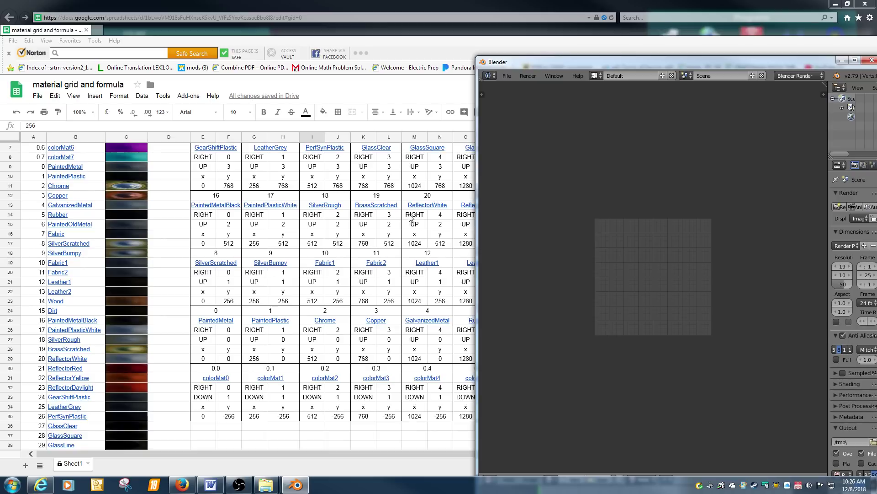
pyautogui.click(279, 186)
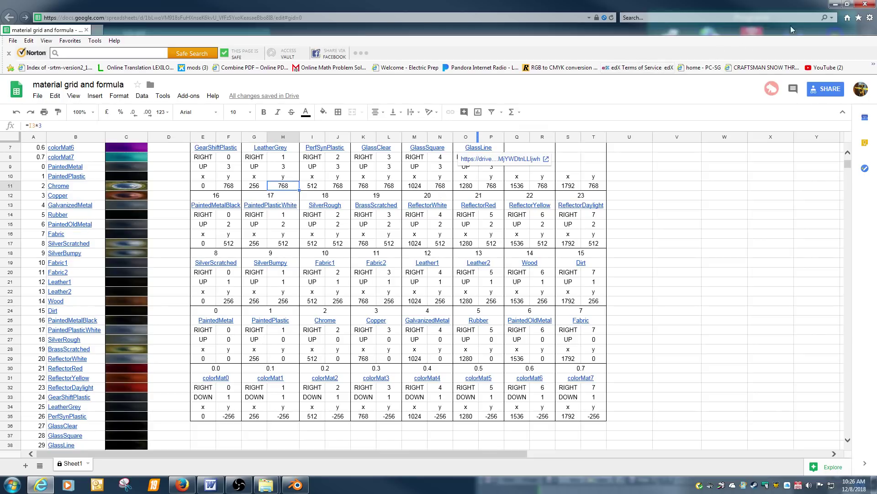
# Minimize the browser and open fullgrid256.i3d in GIANTS Editor version 8.1.0(Beta)
pyautogui.click(836, 4)
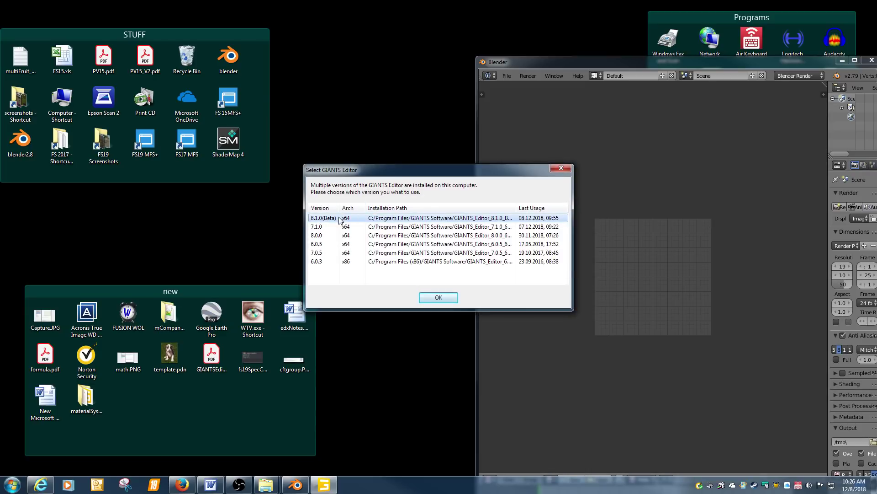
pyautogui.doubleClick(339, 220)
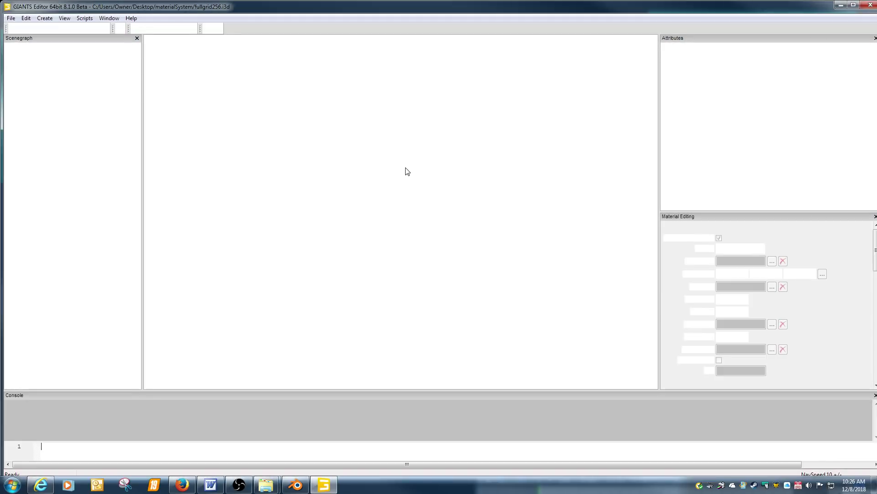
pyautogui.scroll(-5, 430, 204)
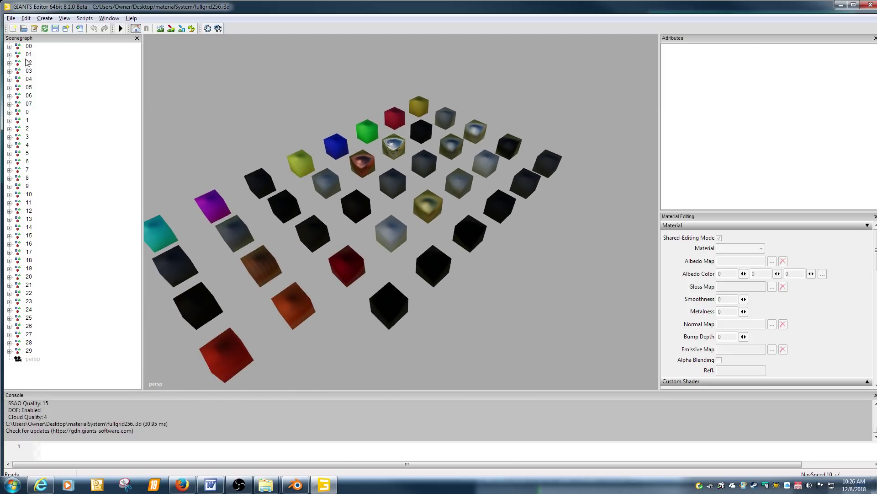
# Expand nodes 00 and 01, selecting cube 000 -256, and inspect the grid of material cubes from several angles
pyautogui.click(9, 47)
pyautogui.click(42, 55)
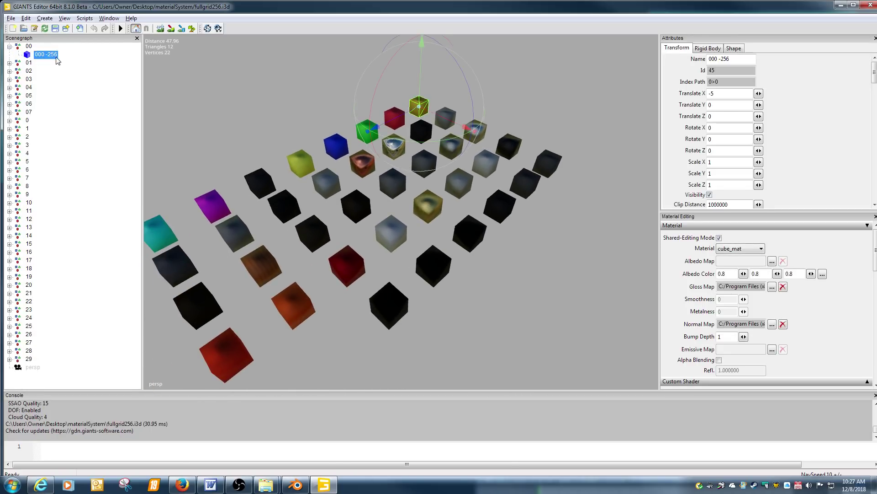
pyautogui.click(9, 63)
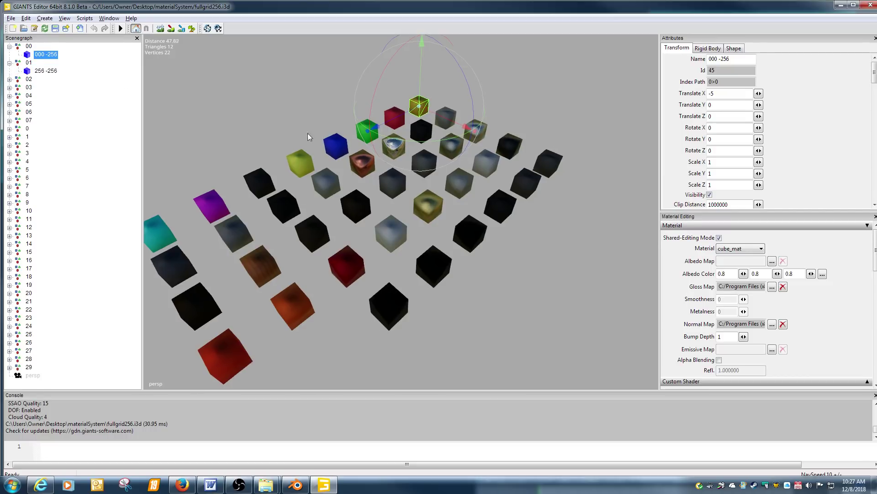
pyautogui.moveTo(308, 133); pyautogui.dragTo(502, 225, button='middle')
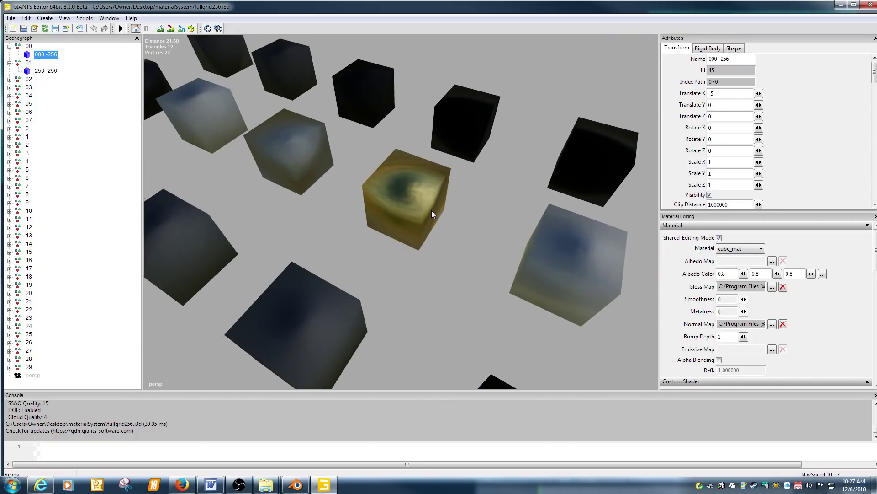
pyautogui.moveTo(430, 210); pyautogui.dragTo(331, 224, button='middle')
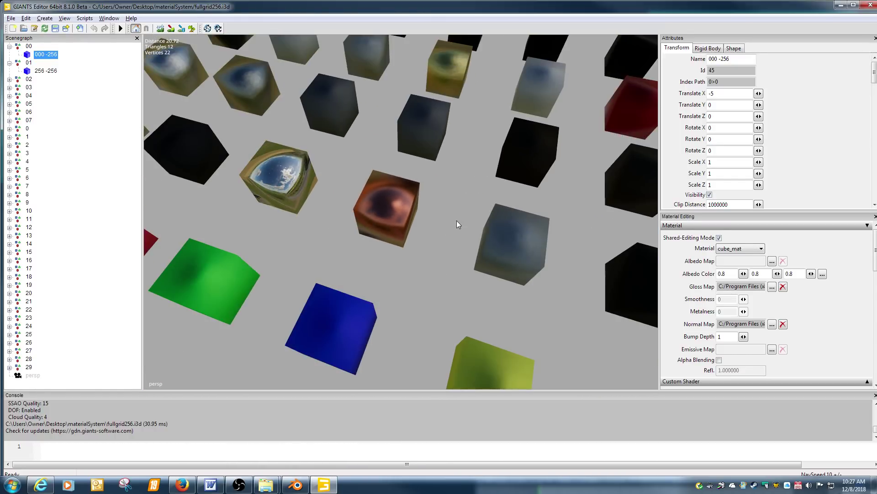
pyautogui.moveTo(457, 224); pyautogui.dragTo(391, 217, button='middle')
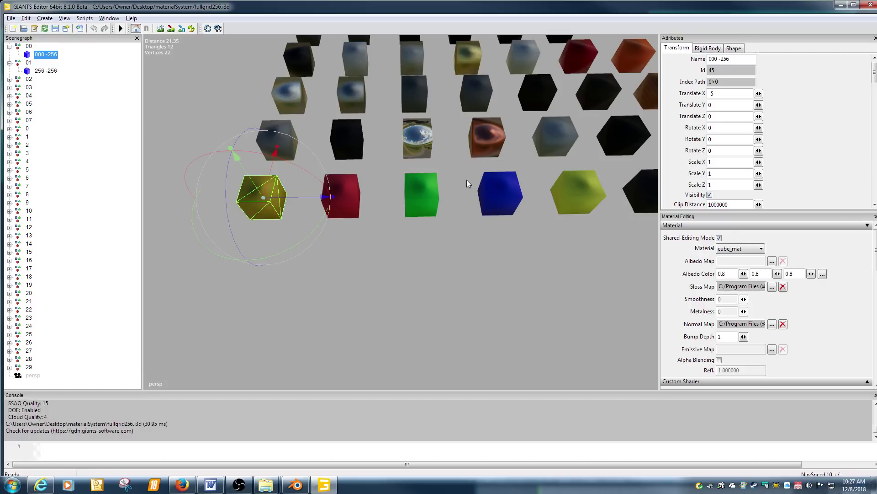
# Select the first five cubes of the colorMat row in turn to read their UV offset names in the scenegraph
pyautogui.click(337, 272)
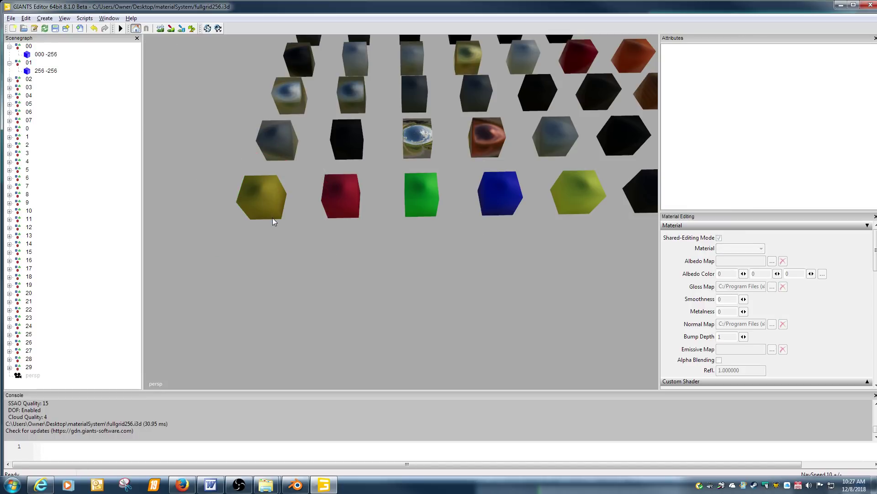
pyautogui.click(272, 204)
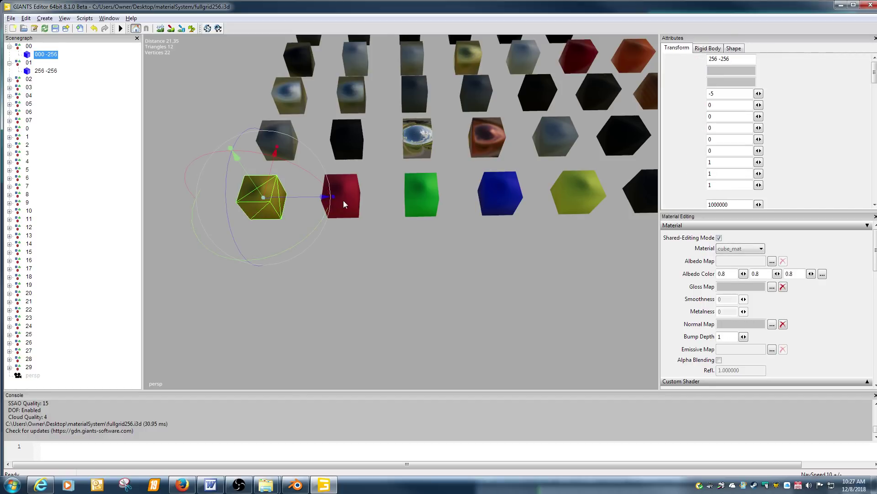
pyautogui.click(344, 200)
pyautogui.click(432, 197)
pyautogui.click(501, 195)
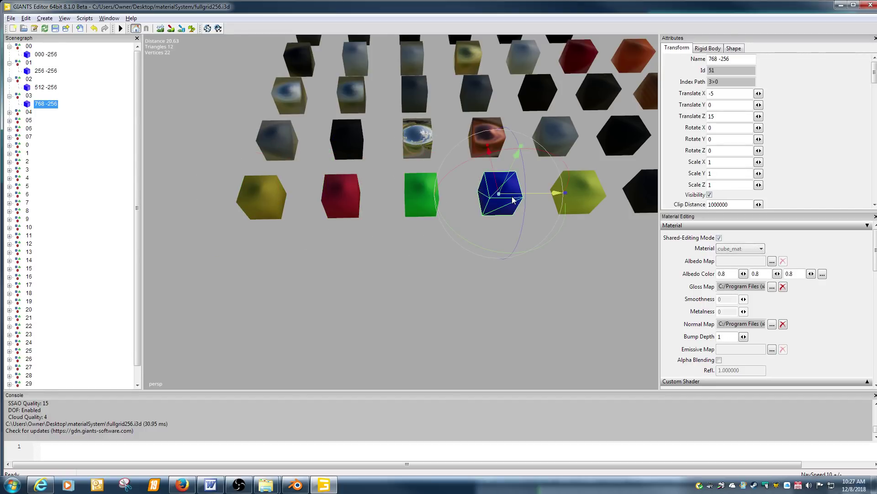
pyautogui.click(585, 198)
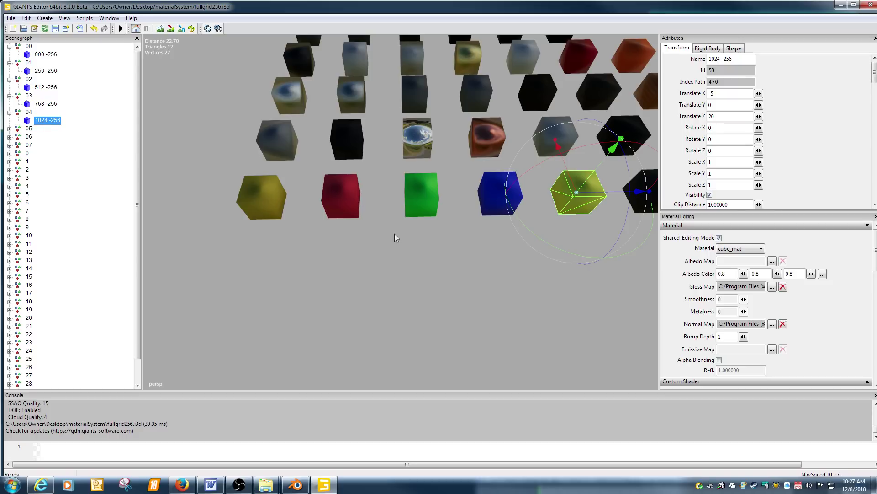
# Expand the material's Custom Shader settings and check them with cubes 000 -256 and 256 768 selected
pyautogui.scroll(-5, 437, 258)
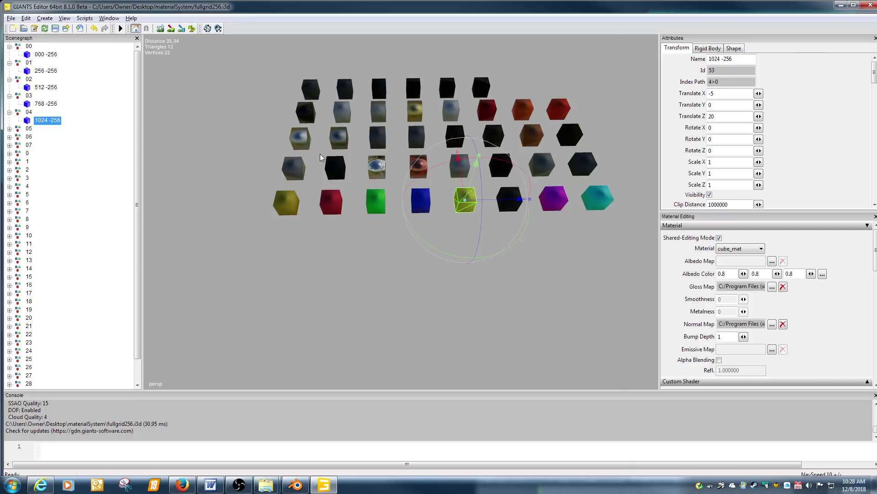
pyautogui.scroll(-3, 777, 297)
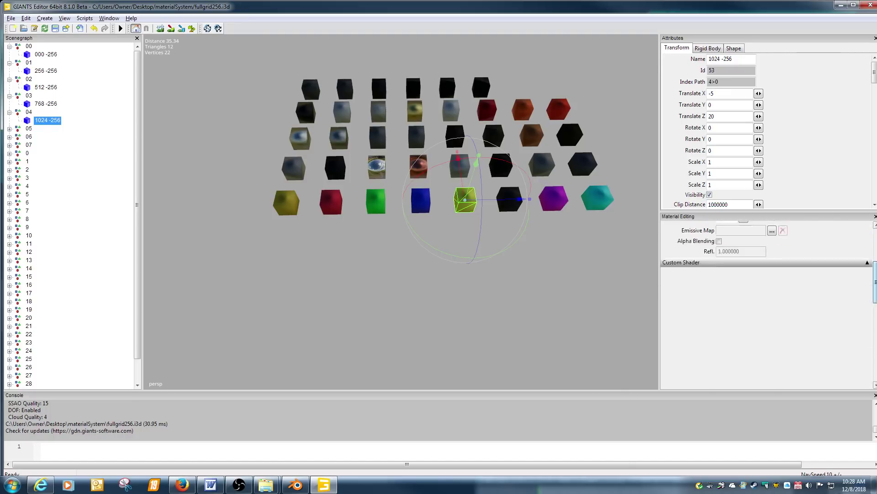
pyautogui.click(867, 250)
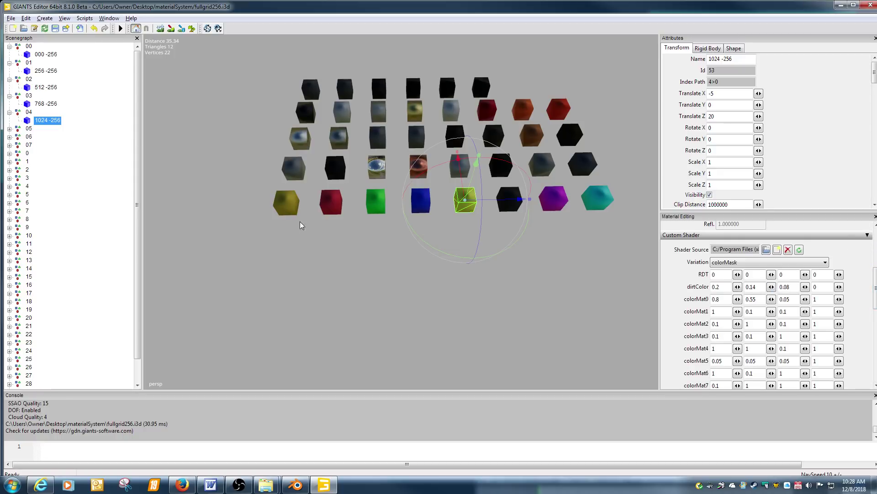
pyautogui.click(287, 209)
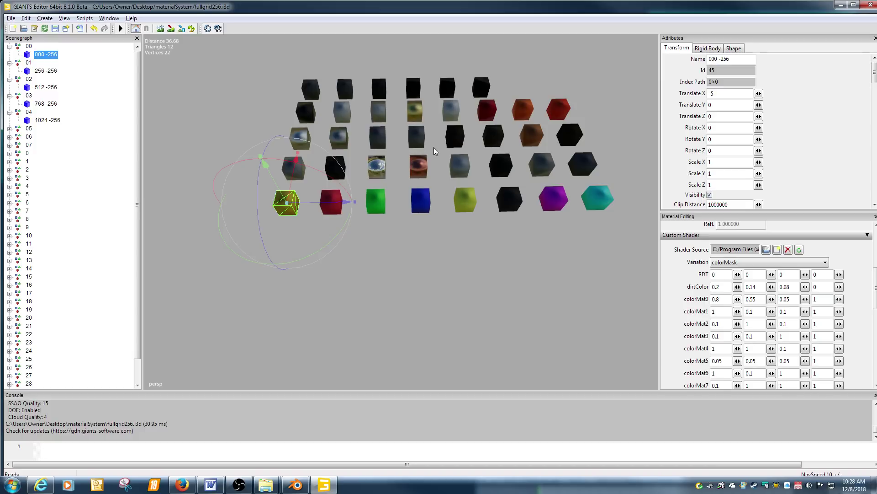
pyautogui.click(345, 93)
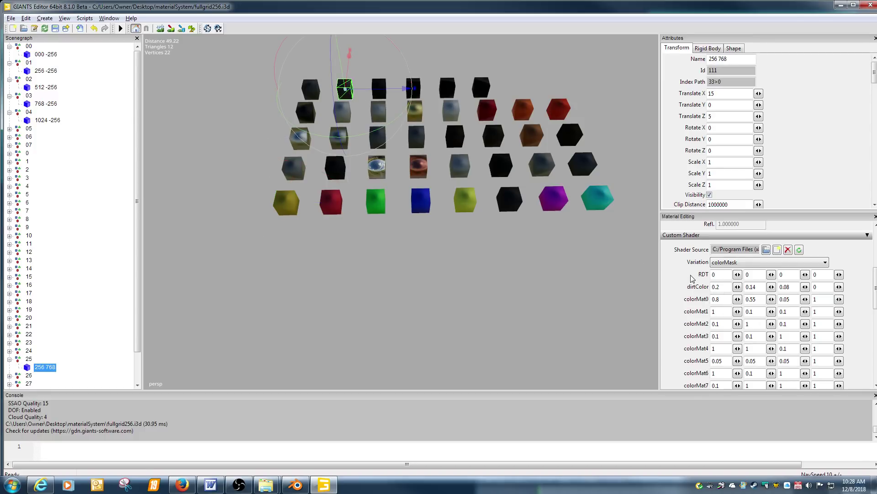
# Select cube 000 -256 and set the first colorMat0 value of the custom shader to 0.57
pyautogui.click(296, 208)
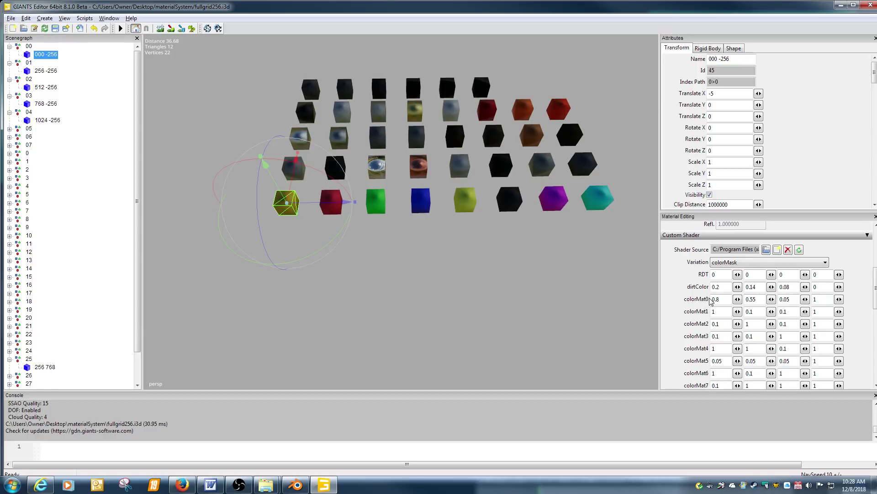
pyautogui.click(738, 300)
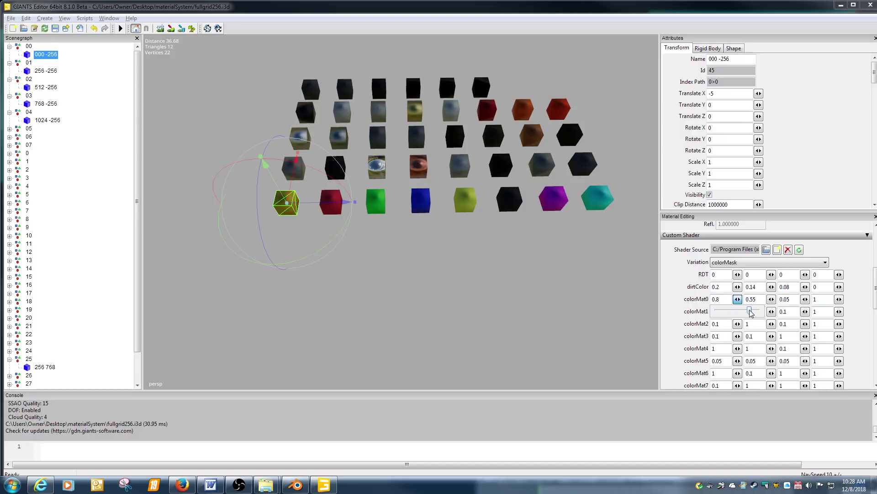
pyautogui.moveTo(751, 312); pyautogui.dragTo(741, 312)
pyautogui.rightClick(413, 276)
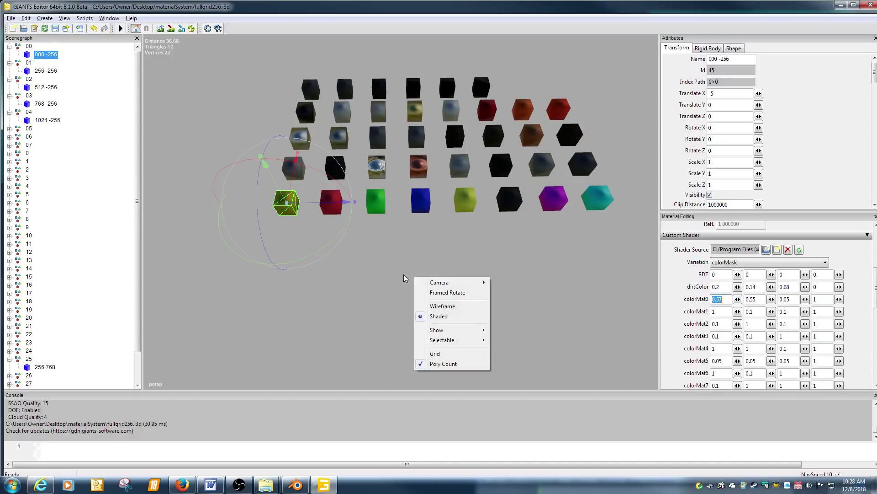
# Set the first colorMat0 value of cube 000 -256's custom shader to 0.8
pyautogui.keyDown('alt'); pyautogui.moveTo(404, 274); pyautogui.dragTo(388, 282, button='middle'); pyautogui.keyUp('alt')
pyautogui.keyDown('alt'); pyautogui.moveTo(387, 281); pyautogui.dragTo(418, 270, button='right'); pyautogui.keyUp('alt')
pyautogui.keyDown('alt'); pyautogui.moveTo(418, 270); pyautogui.dragTo(442, 264, button='middle'); pyautogui.keyUp('alt')
pyautogui.keyDown('alt'); pyautogui.moveTo(443, 264); pyautogui.dragTo(459, 283); pyautogui.keyUp('alt')
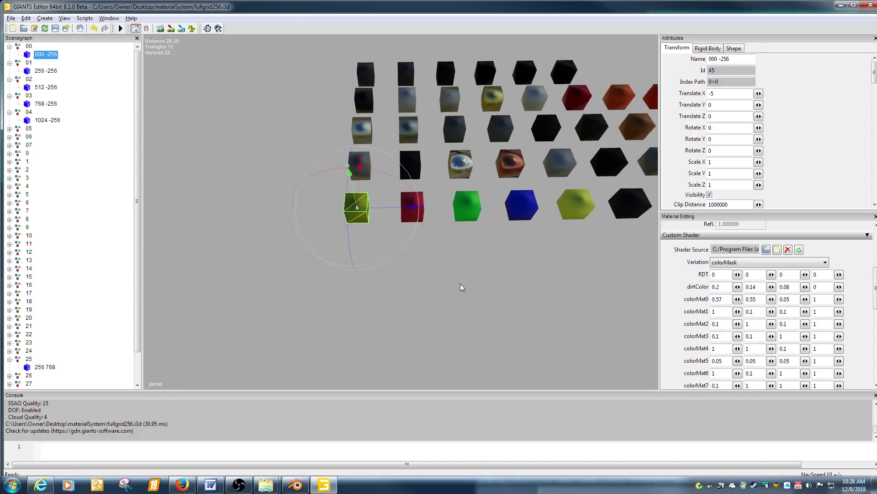
pyautogui.keyDown('alt'); pyautogui.moveTo(460, 283); pyautogui.dragTo(489, 265, button='right'); pyautogui.keyUp('alt')
pyautogui.keyDown('alt'); pyautogui.moveTo(489, 265); pyautogui.dragTo(435, 220); pyautogui.keyUp('alt')
pyautogui.keyDown('alt'); pyautogui.moveTo(434, 221); pyautogui.dragTo(491, 207, button='right'); pyautogui.keyUp('alt')
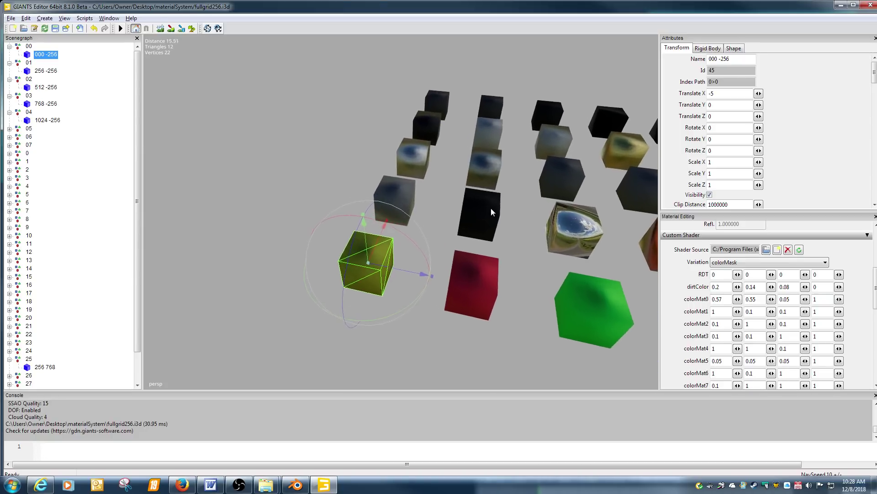
pyautogui.keyDown('alt'); pyautogui.moveTo(491, 207); pyautogui.dragTo(473, 193, button='middle'); pyautogui.keyUp('alt')
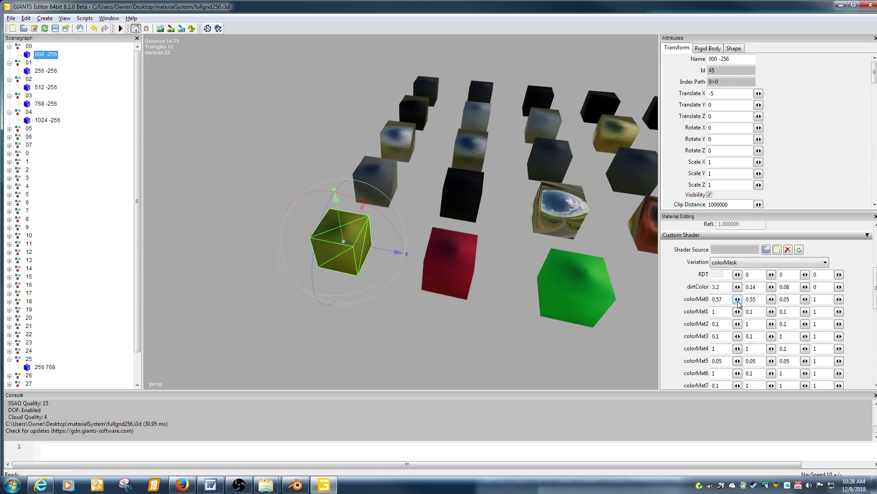
pyautogui.moveTo(738, 299)
pyautogui.mouseDown()
pyautogui.moveTo(760, 311)
pyautogui.moveTo(736, 312)
pyautogui.moveTo(762, 311)
pyautogui.moveTo(721, 313)
pyautogui.moveTo(752, 313)
pyautogui.moveTo(732, 313)
pyautogui.mouseUp()
pyautogui.write('.8')
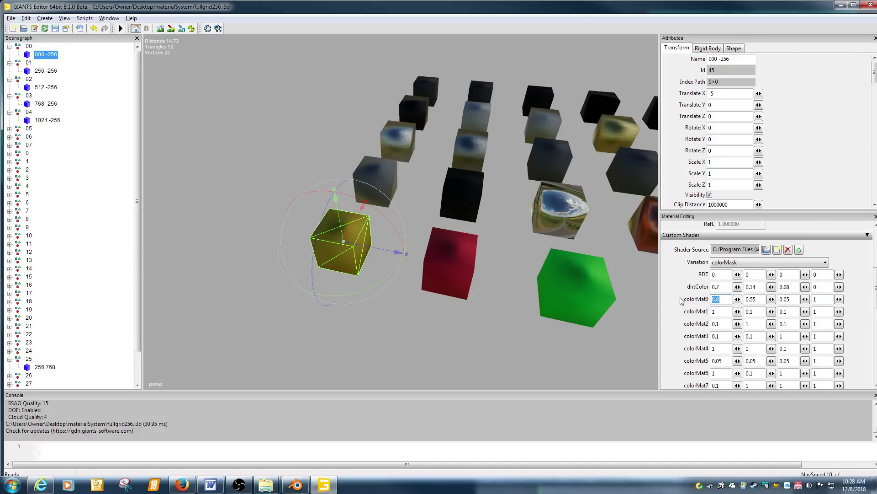
# Make cube 000 -256 red by setting its first three colorMat0 values to 1, 0 and 0
pyautogui.write('1')
pyautogui.press('Tab')
pyautogui.write('0')
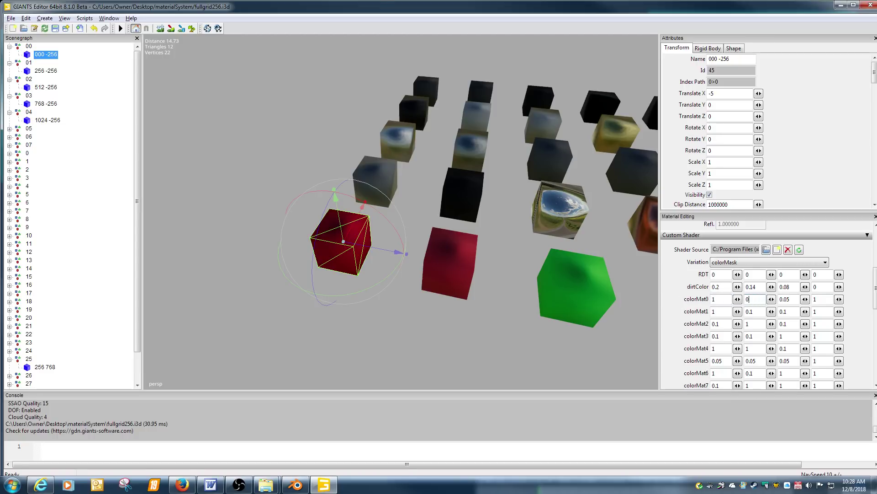
pyautogui.press('Tab')
pyautogui.write('0')
# Make cube 000 -256 green by setting its first three colorMat0 values to 0, 1 and 0
pyautogui.click(738, 300)
pyautogui.click(784, 299)
pyautogui.press('BackSpace')
pyautogui.write('0')
pyautogui.press('Tab')
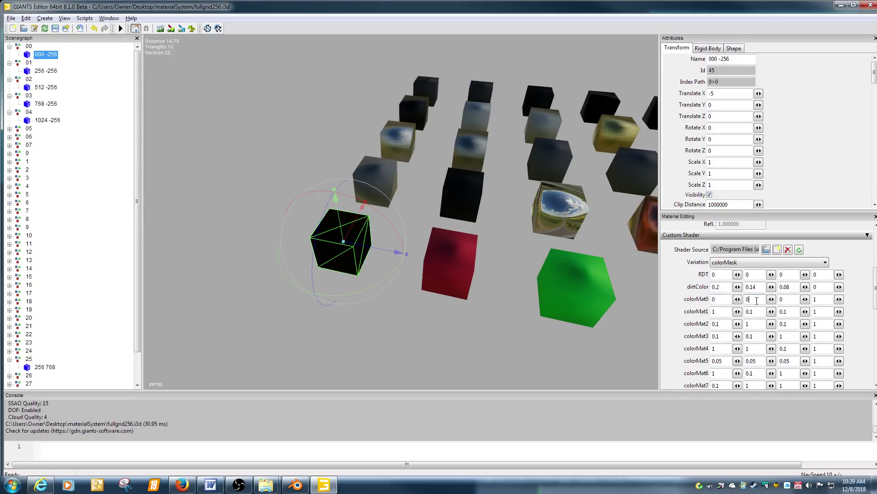
pyautogui.write('1')
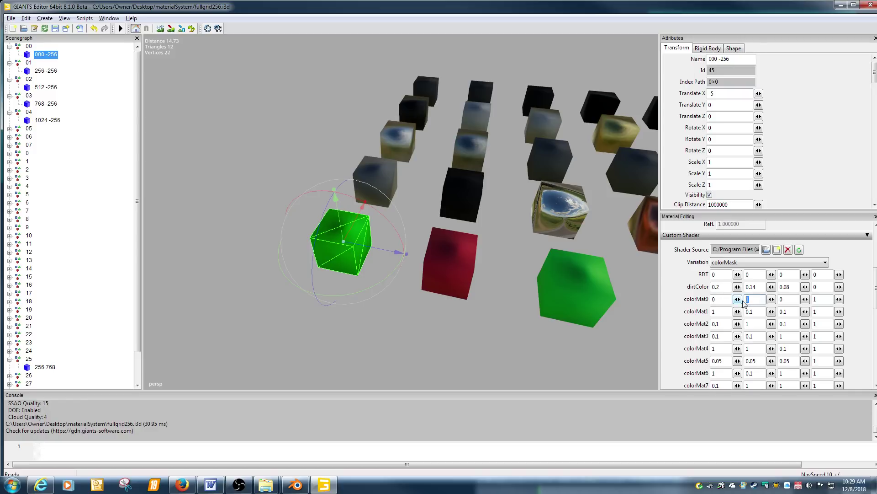
pyautogui.click(792, 300)
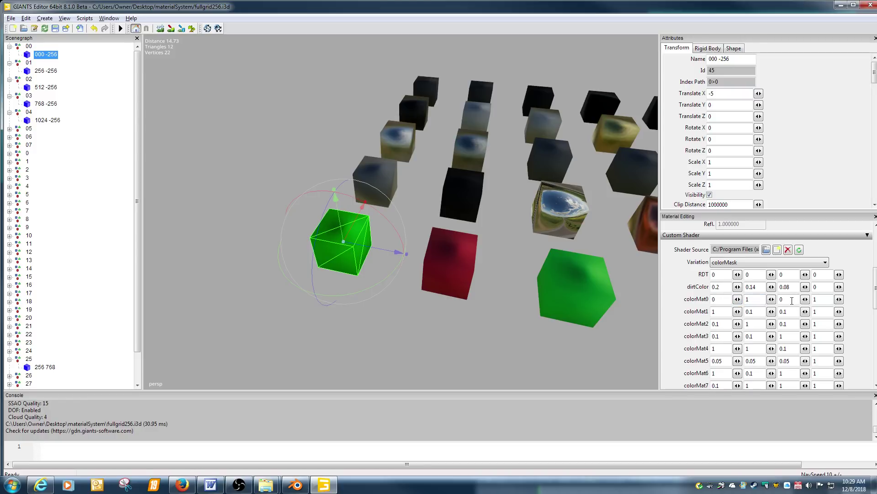
# Make cube 000 -256 blue by setting its second colorMat0 value to 0 and the third to 1
pyautogui.doubleClick(755, 303)
pyautogui.write('0')
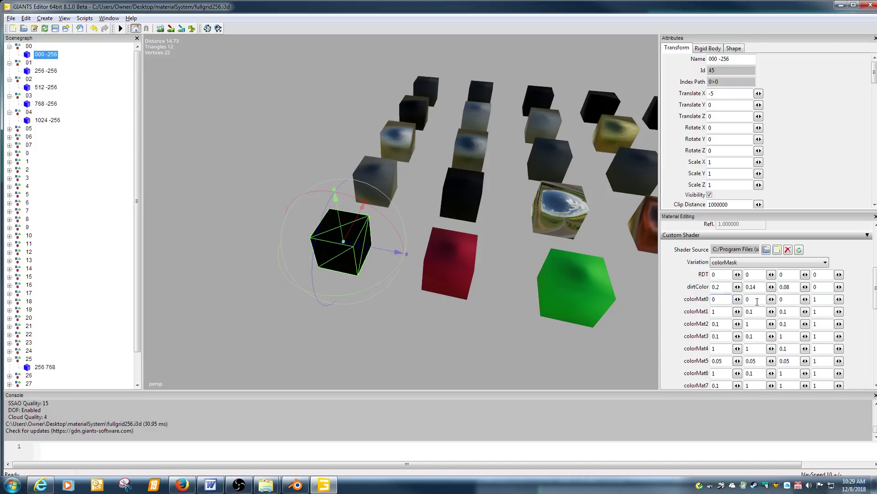
pyautogui.doubleClick(783, 300)
pyautogui.write('1')
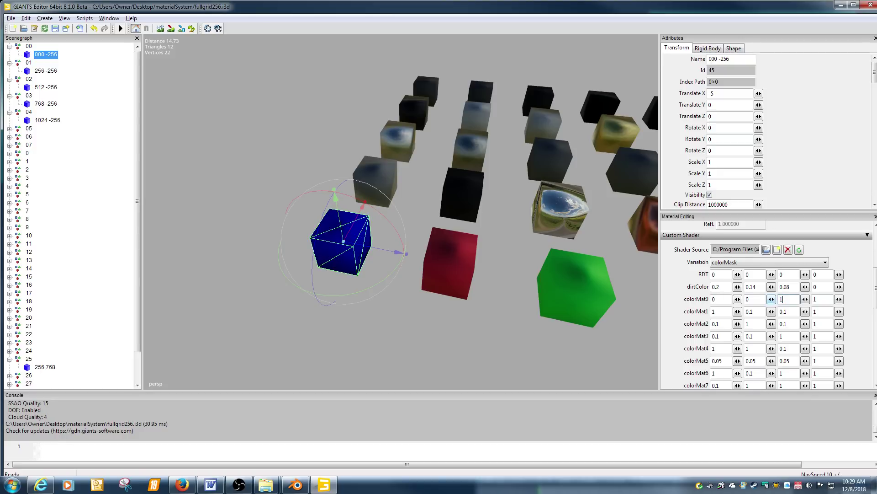
# Make cube 000 -256 white by setting its first and second colorMat0 values to 1
pyautogui.doubleClick(749, 300)
pyautogui.write('1')
pyautogui.doubleClick(714, 300)
pyautogui.write('1')
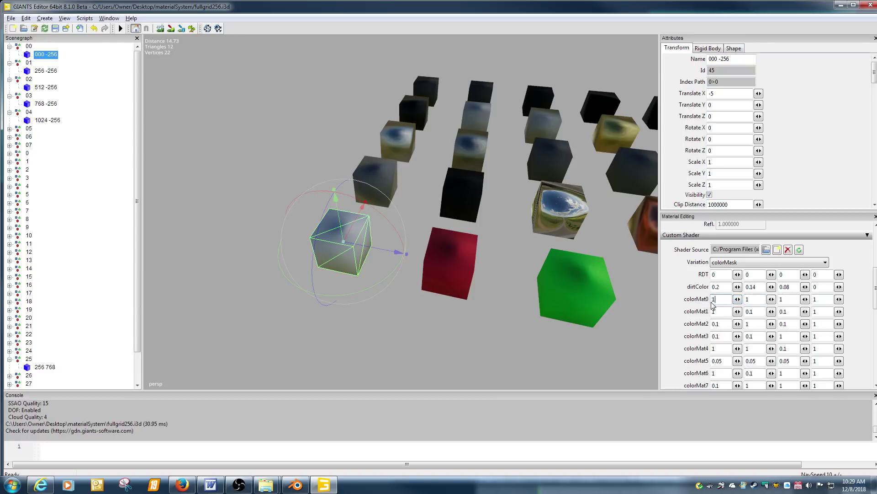
pyautogui.click(756, 302)
# Check the material numbers in the Google Sheets grid, return to GIANTS Editor and set the fourth colorMat0 value to 0
pyautogui.click(40, 485)
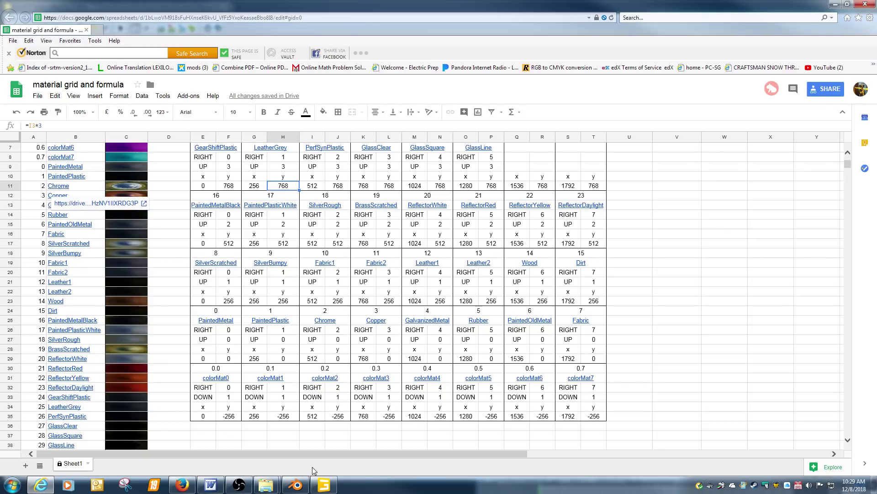
pyautogui.click(323, 484)
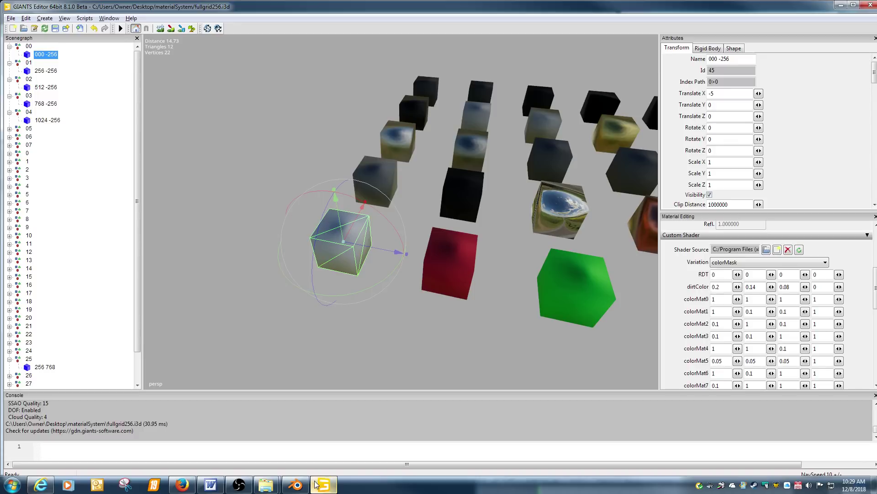
pyautogui.click(818, 299)
pyautogui.write('0')
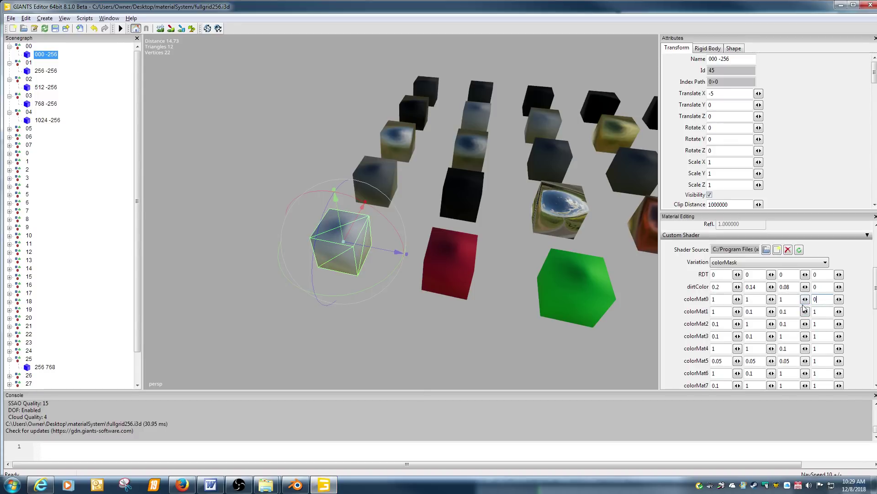
pyautogui.click(720, 299)
# Close GIANTS Editor without saving the changes and reopen fullgrid256.i3d
pyautogui.click(866, 5)
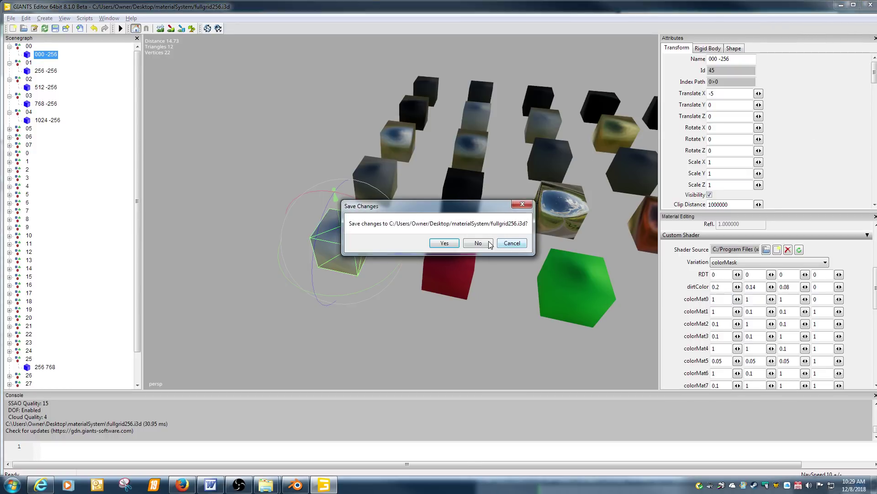
pyautogui.click(496, 243)
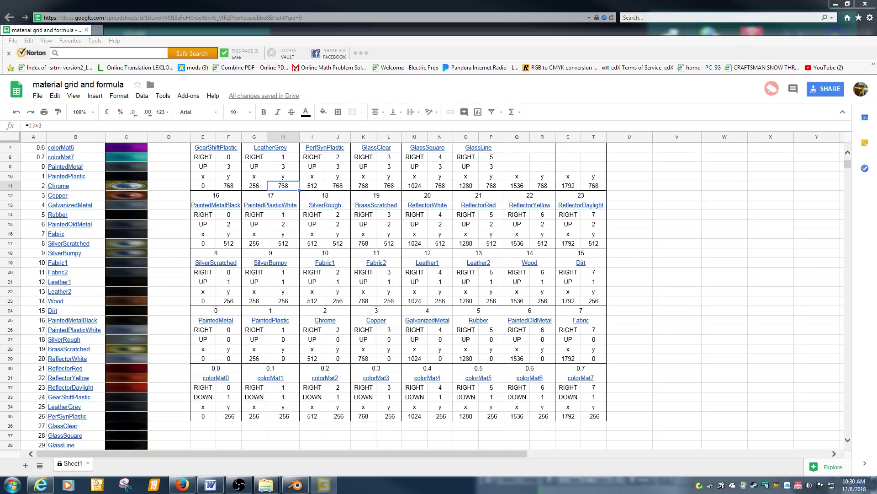
pyautogui.doubleClick(338, 221)
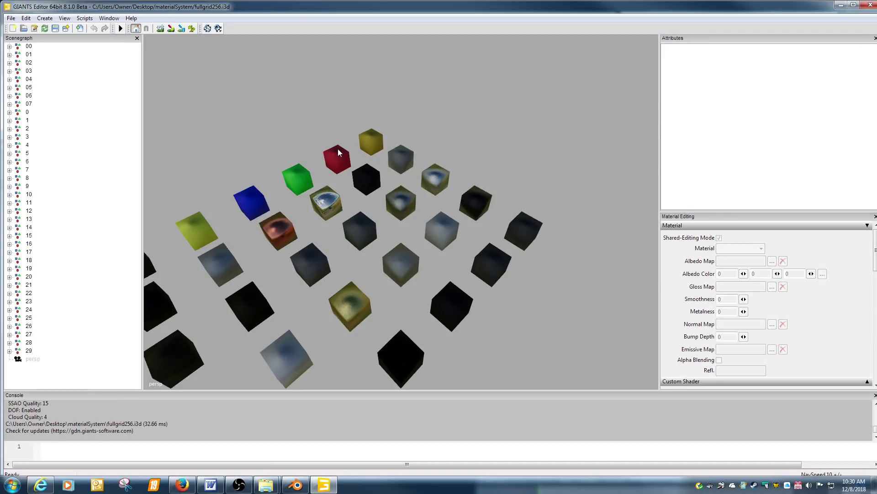
# Select cubes 000 000, 256 -256, 256 000, 256 512 and 000 256 in turn to examine their names and material
pyautogui.moveTo(345, 176); pyautogui.dragTo(438, 218, button='middle')
pyautogui.keyDown('alt'); pyautogui.moveTo(438, 218); pyautogui.dragTo(496, 202); pyautogui.keyUp('alt')
pyautogui.keyDown('alt'); pyautogui.moveTo(497, 201); pyautogui.dragTo(479, 128, button='middle'); pyautogui.keyUp('alt')
pyautogui.scroll(4, 479, 147)
pyautogui.click(424, 158)
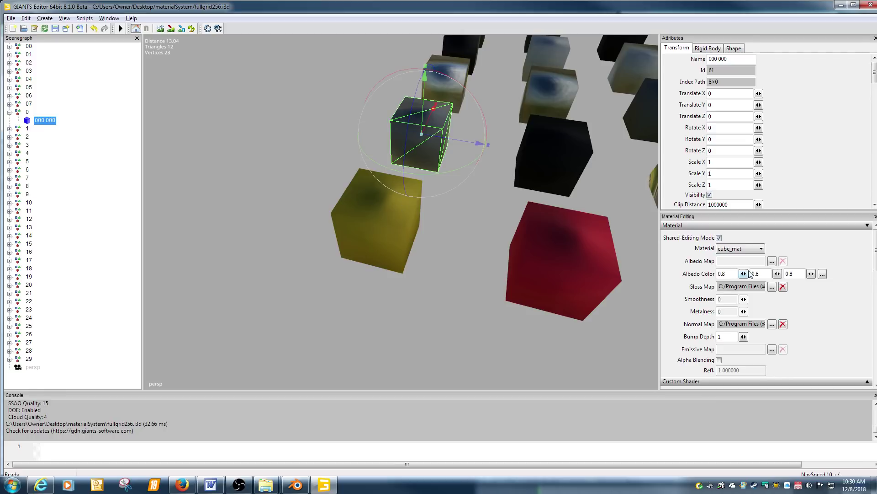
pyautogui.click(573, 218)
pyautogui.click(556, 164)
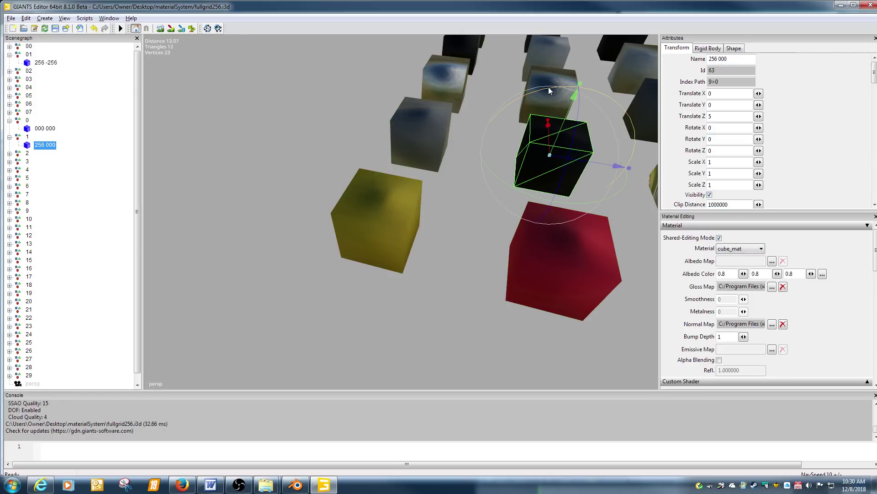
pyautogui.click(541, 54)
pyautogui.click(450, 84)
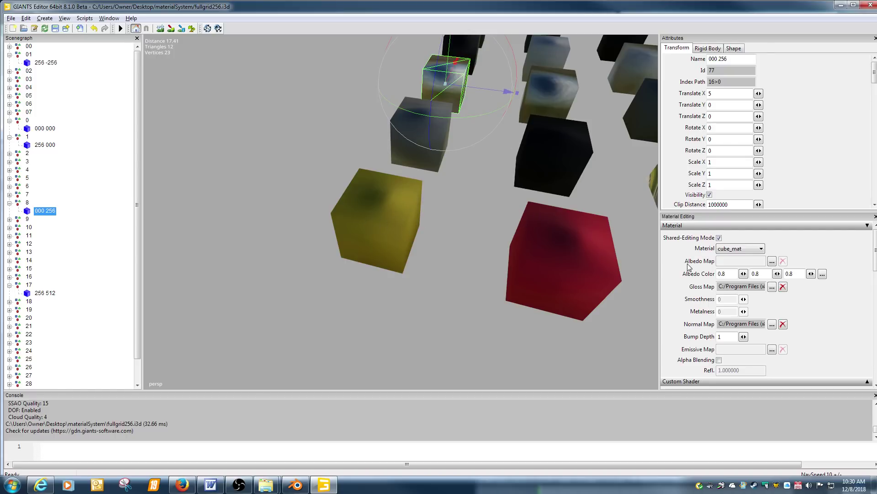
# Expand the Custom Shader settings with cube 000 256 selected and set the fourth colorMat0 value to 0
pyautogui.scroll(-3, 874, 267)
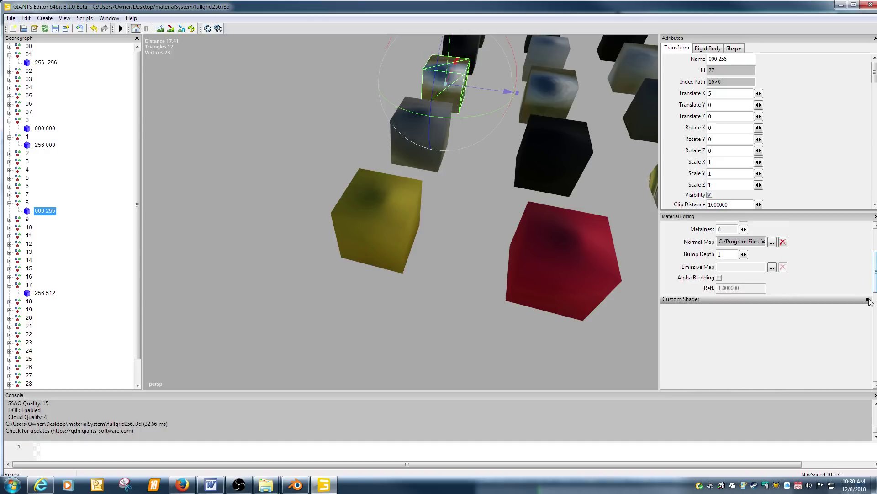
pyautogui.click(868, 299)
pyautogui.scroll(-2, 866, 311)
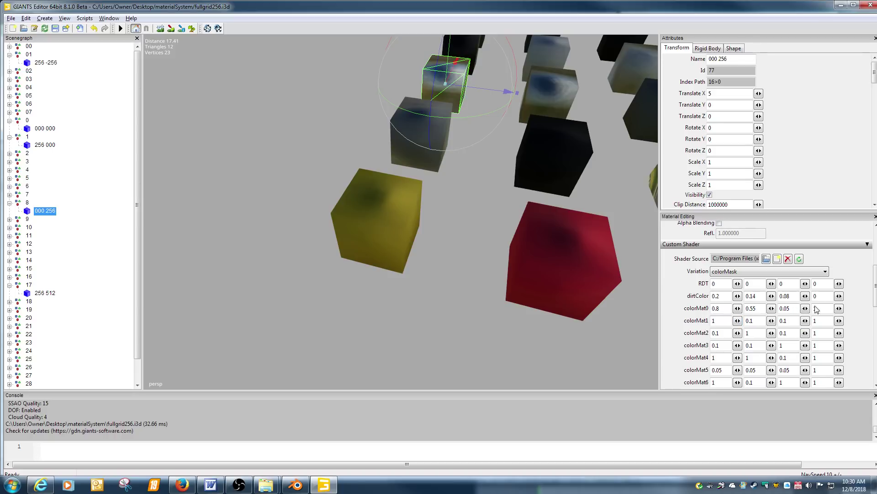
pyautogui.doubleClick(829, 310)
pyautogui.write('0')
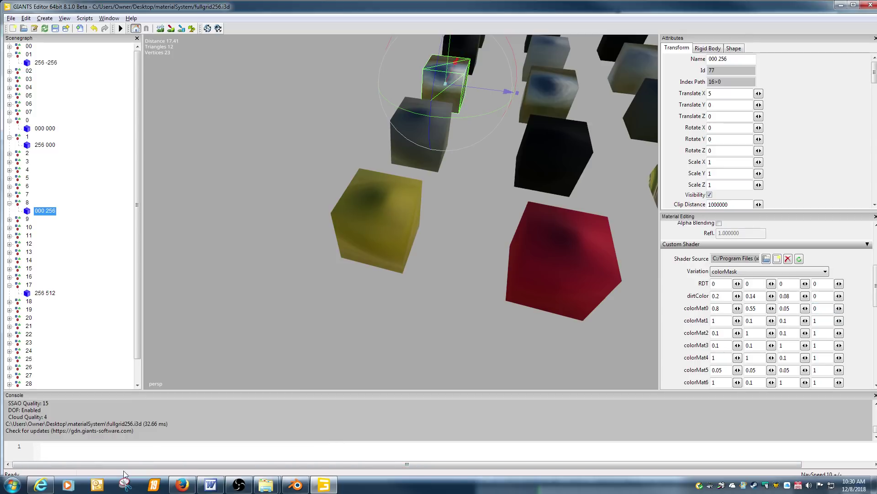
# Check the material numbers in the Google Sheets grid again, return to GIANTS Editor and set the fourth colorMat0 value to 1
pyautogui.click(41, 485)
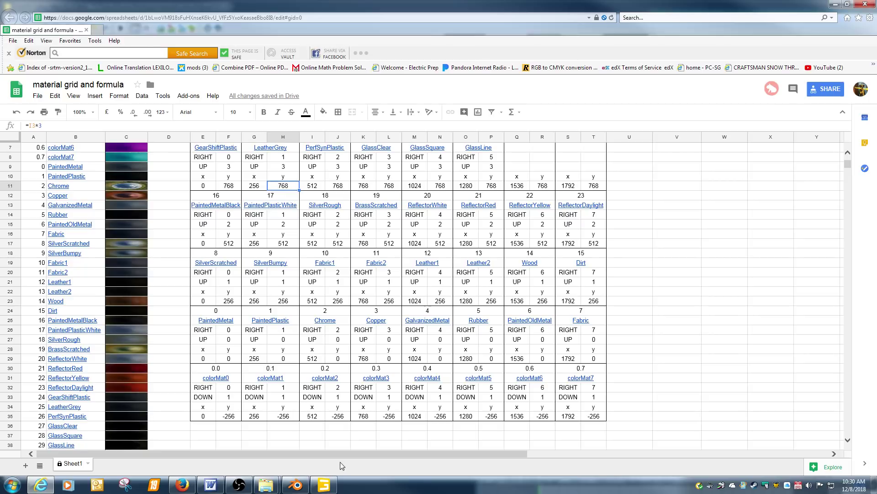
pyautogui.click(323, 484)
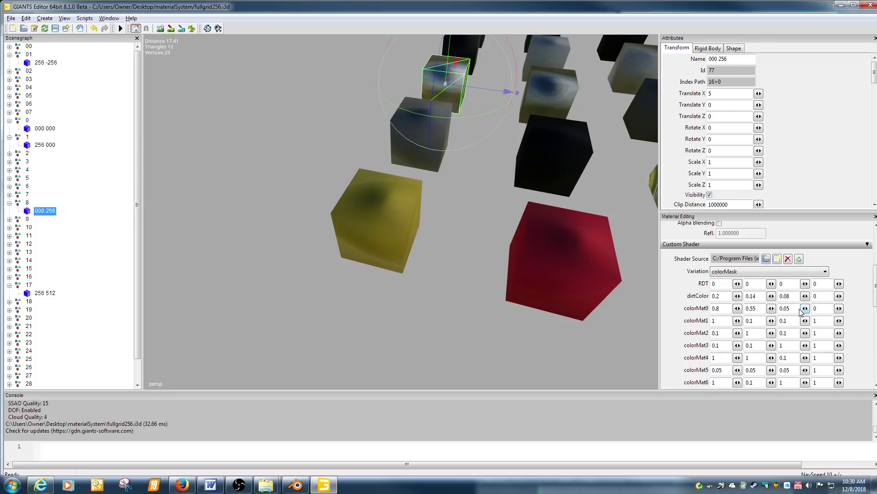
pyautogui.doubleClick(822, 309)
pyautogui.write('1')
pyautogui.press('Return')
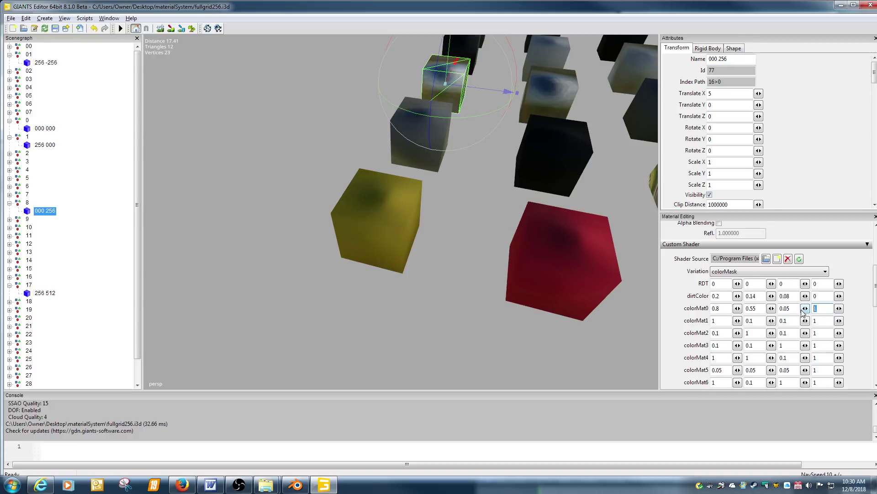
# Set the fourth colorMat0 value to 2 for chrome and inspect the yellow cube up close
pyautogui.write('2')
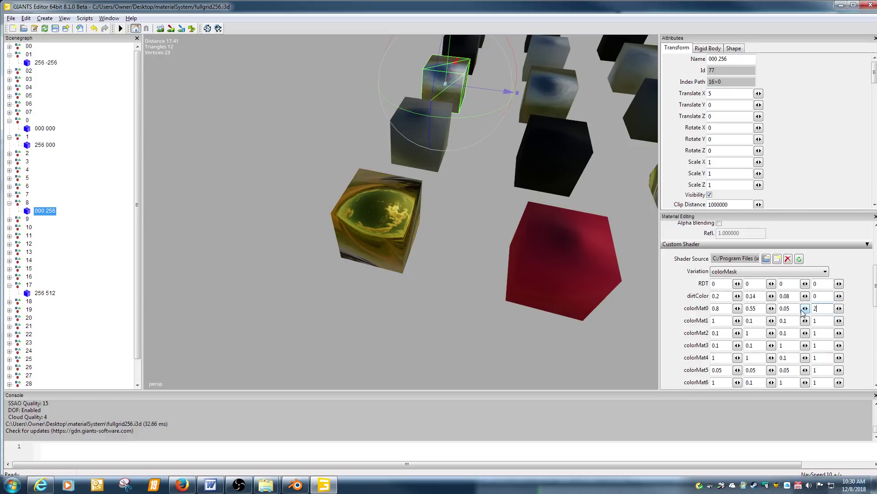
pyautogui.scroll(5, 476, 280)
pyautogui.keyDown('alt'); pyautogui.moveTo(462, 269); pyautogui.dragTo(420, 238); pyautogui.keyUp('alt')
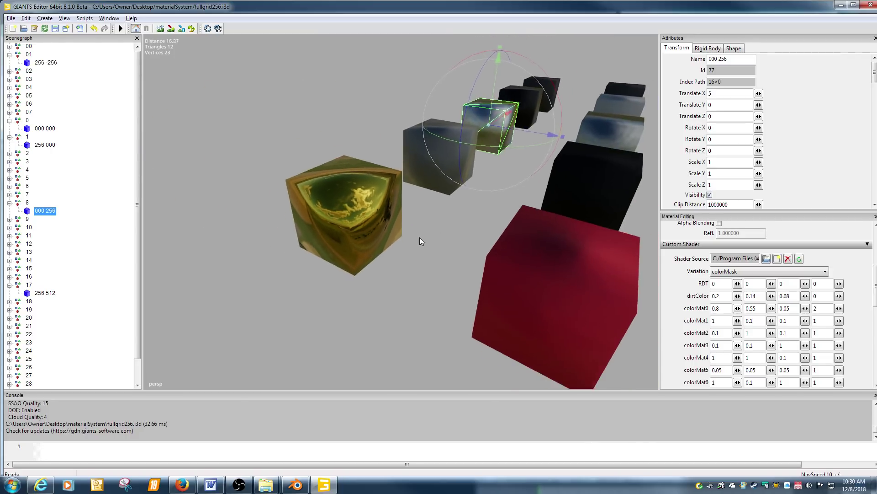
# Select the red cube 256 -256, set the fourth colorMat1 value to 2, and clear the selection
pyautogui.click(561, 274)
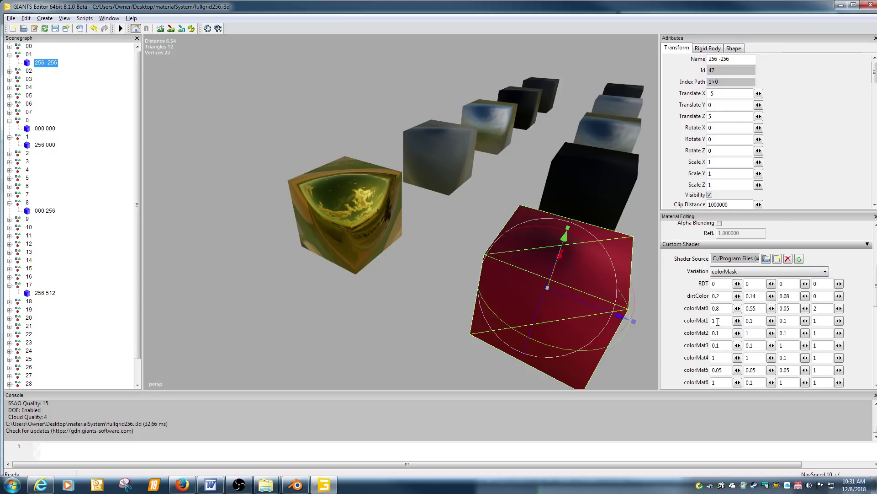
pyautogui.press('Tab')
pyautogui.write('2')
pyautogui.click(399, 326)
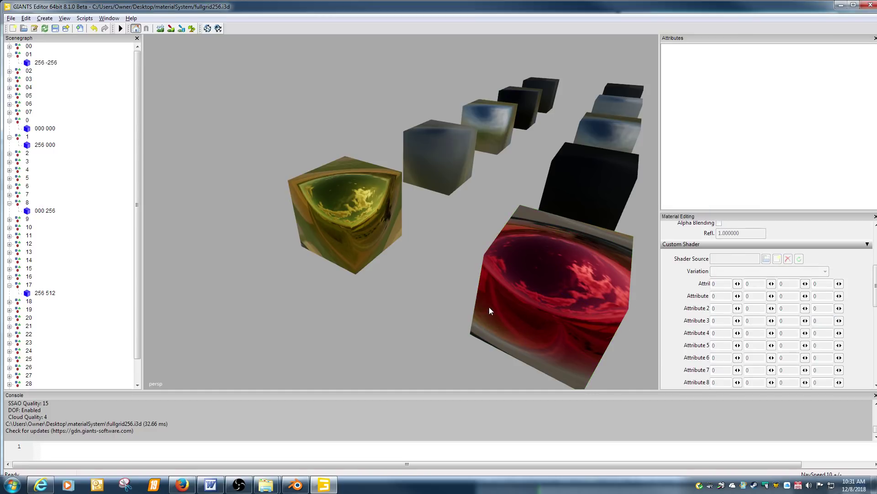
# Select cube 256 000 and set the fourth colorMat2 value to 14 to give the green cube the wood material
pyautogui.keyDown('alt'); pyautogui.moveTo(496, 304); pyautogui.dragTo(428, 292, button='middle'); pyautogui.keyUp('alt')
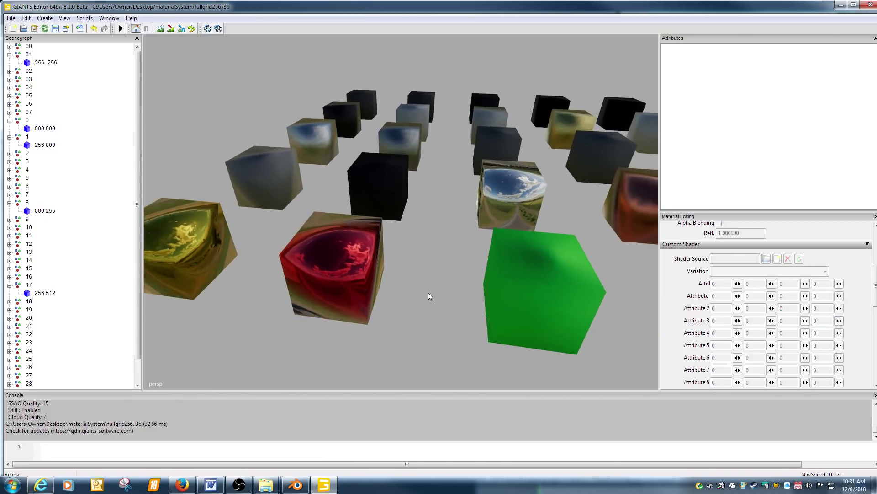
pyautogui.click(388, 196)
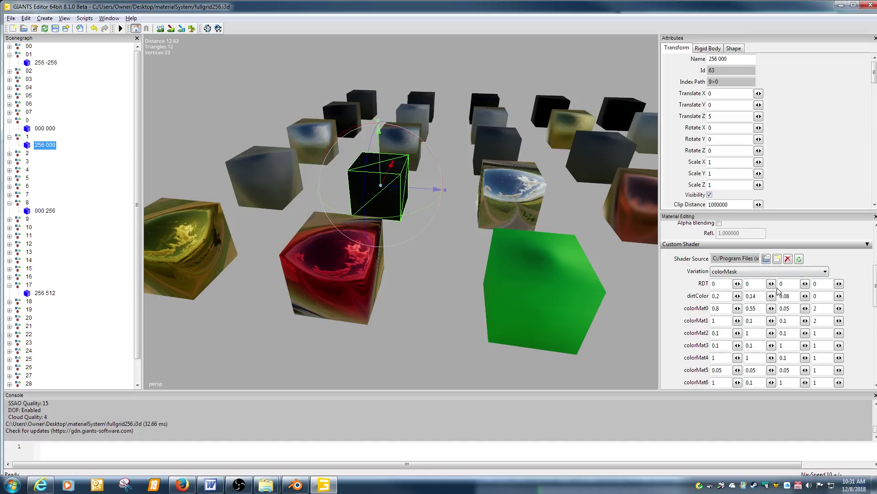
pyautogui.doubleClick(815, 332)
pyautogui.write('14')
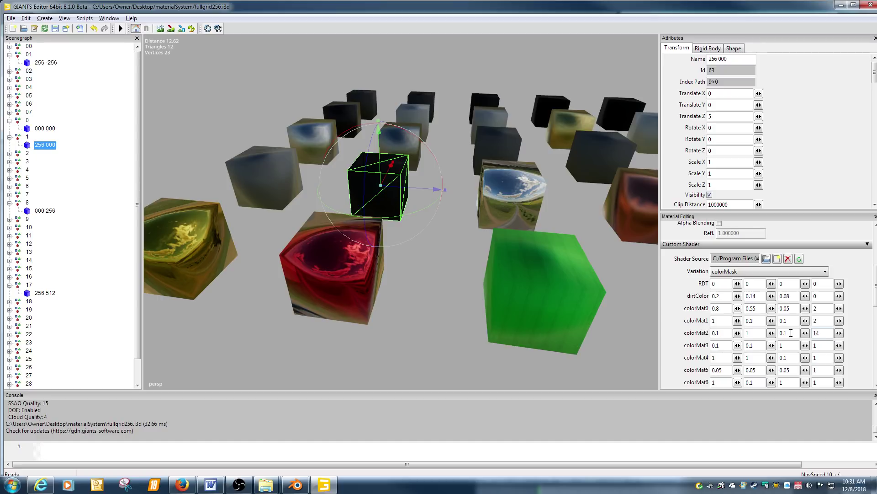
# Set the fourth colorMat1 value to 14 and inspect the red cube up close
pyautogui.doubleClick(816, 320)
pyautogui.write('14')
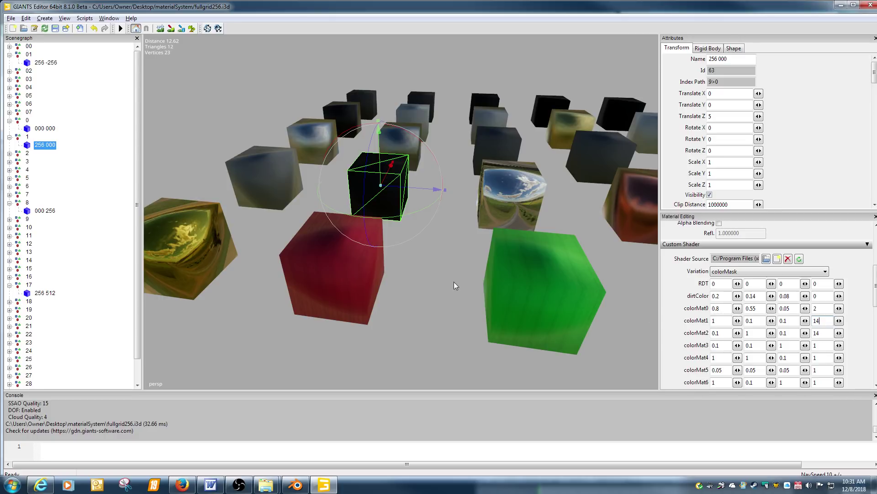
pyautogui.scroll(-5, 399, 280)
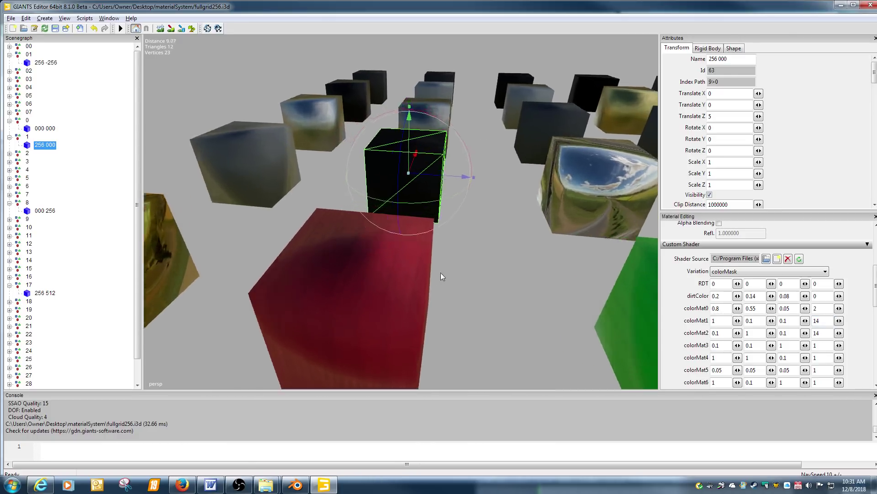
# Examine the red cube's wood surface up close and switch to the material grid spreadsheet in Firefox to look up another material number
pyautogui.moveTo(409, 294); pyautogui.dragTo(396, 334, button='middle')
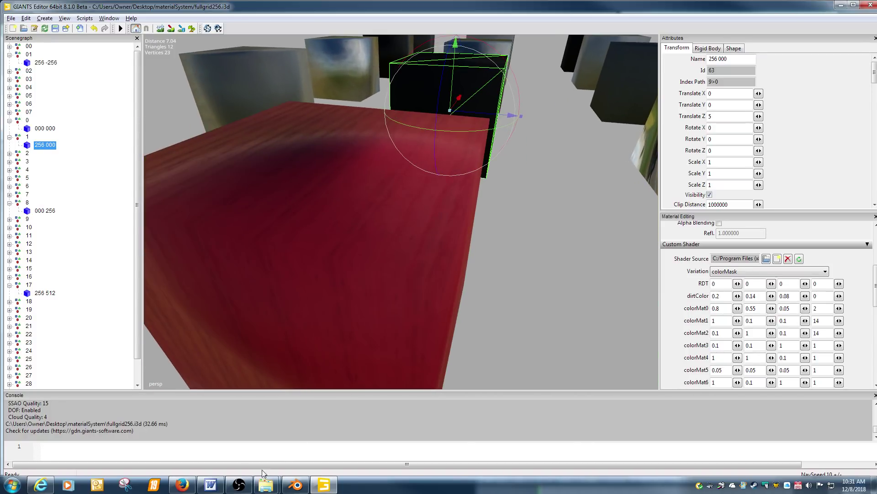
pyautogui.click(182, 484)
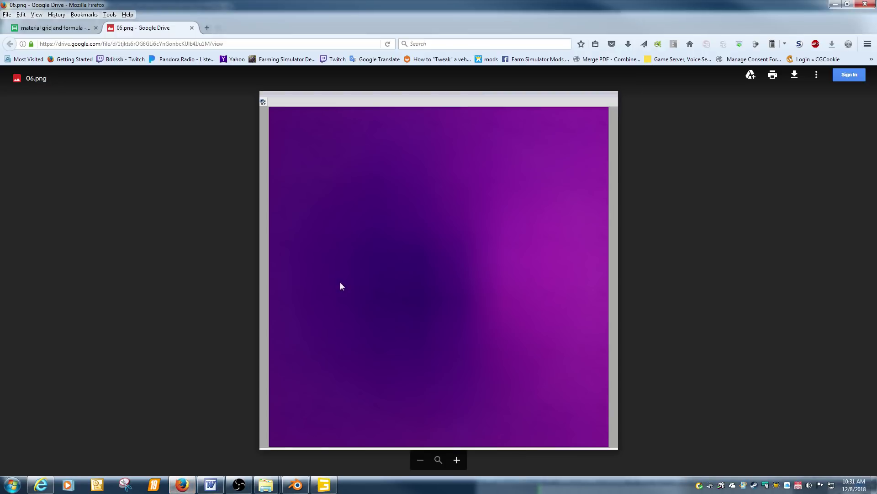
pyautogui.click(60, 28)
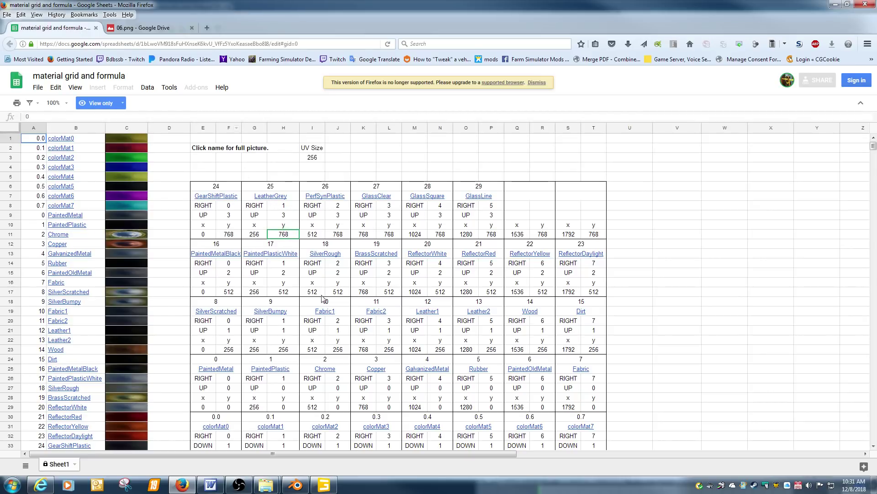
# Switch back to GIANTS Editor, set the fourth colorMat1 value to 25 for LeatherGrey, and inspect the red cube's surface
pyautogui.click(324, 484)
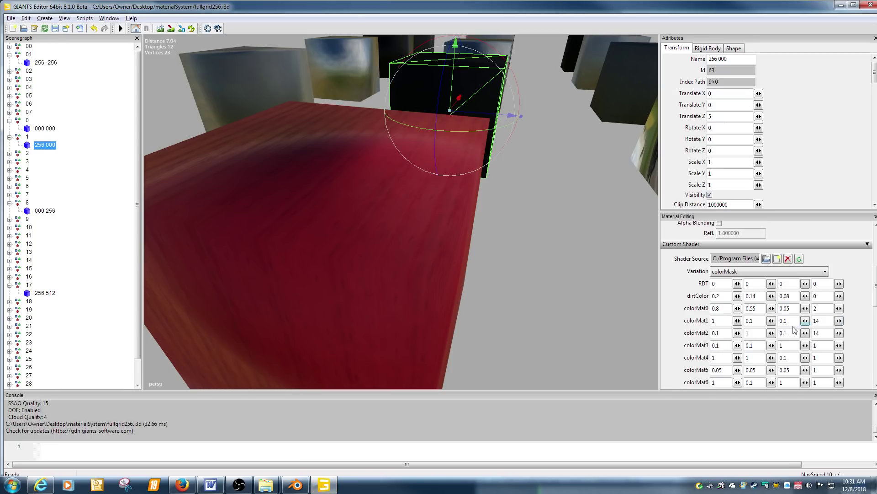
pyautogui.doubleClick(818, 320)
pyautogui.write('25')
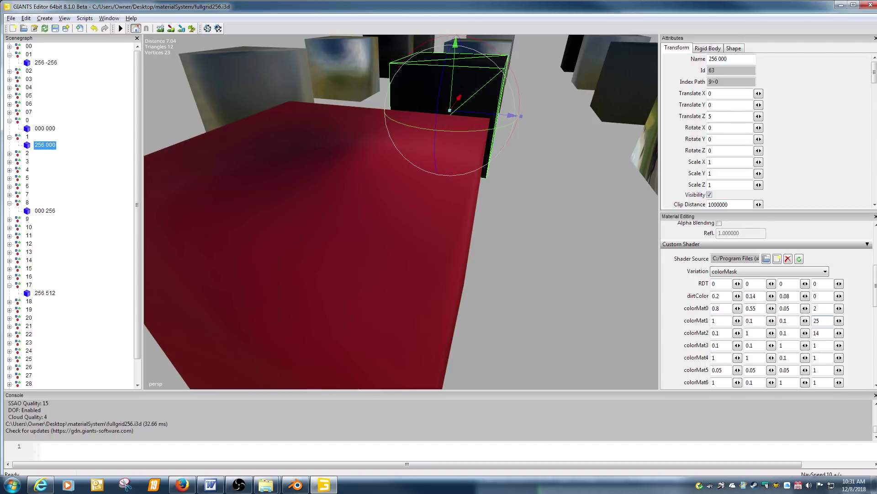
pyautogui.keyDown('alt'); pyautogui.moveTo(531, 299); pyautogui.dragTo(429, 288); pyautogui.keyUp('alt')
pyautogui.scroll(4, 544, 306)
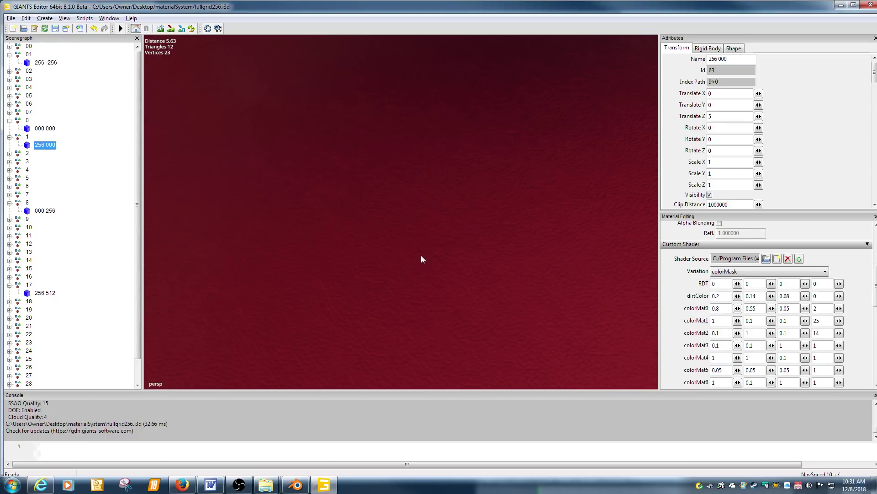
# Consult the material grid in Firefox, set the fourth colorMat1 value to 11 for Fabric2 in GIANTS Editor, and inspect the red surface
pyautogui.click(182, 484)
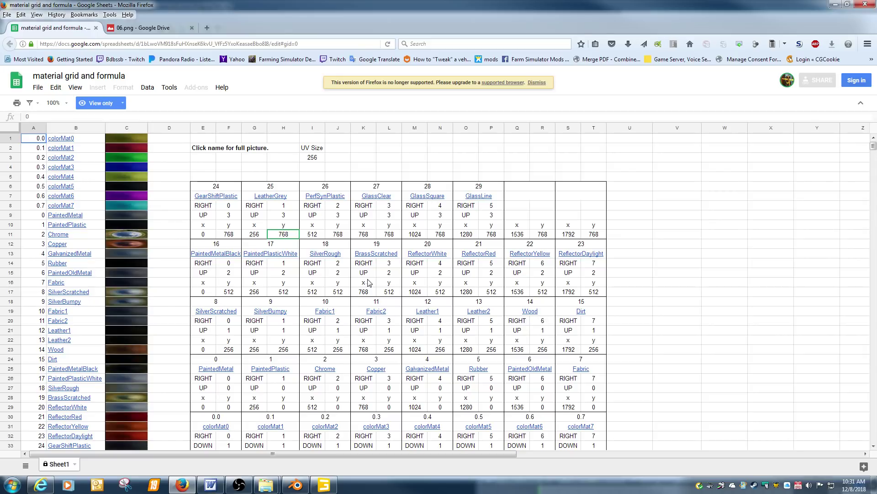
pyautogui.click(323, 485)
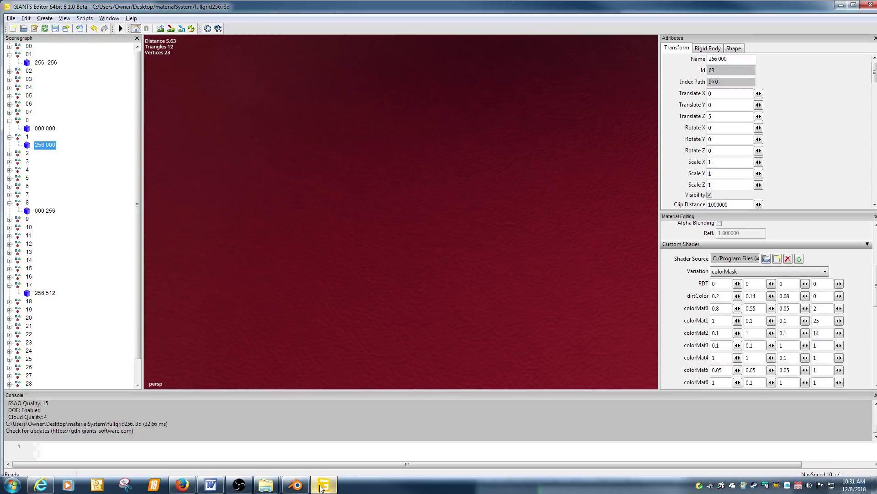
pyautogui.doubleClick(818, 320)
pyautogui.write('11')
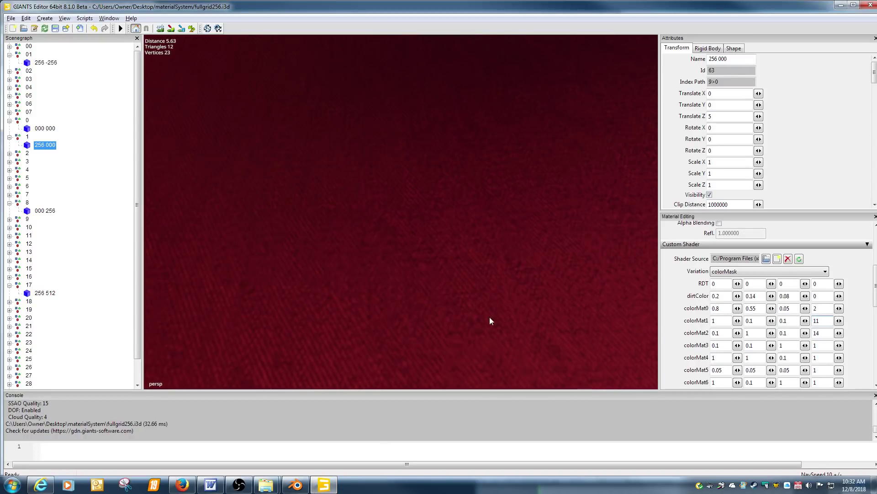
pyautogui.scroll(-5, 465, 311)
pyautogui.scroll(5, 465, 310)
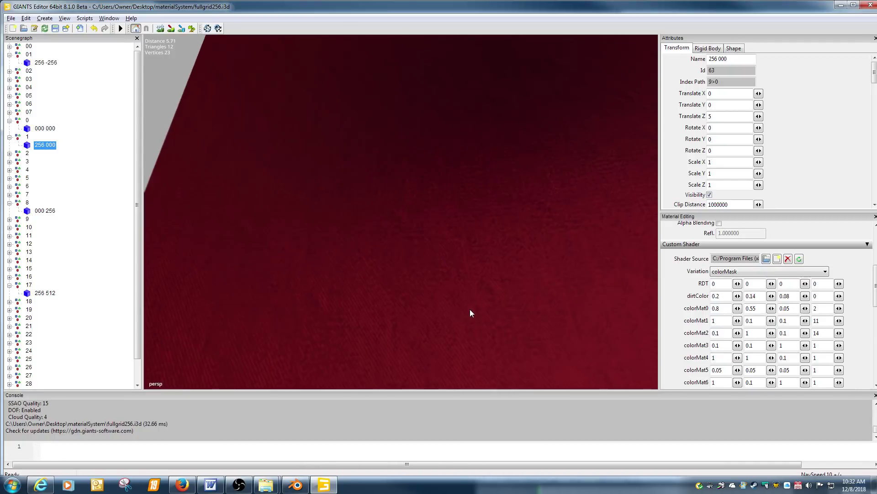
pyautogui.scroll(-2, 466, 313)
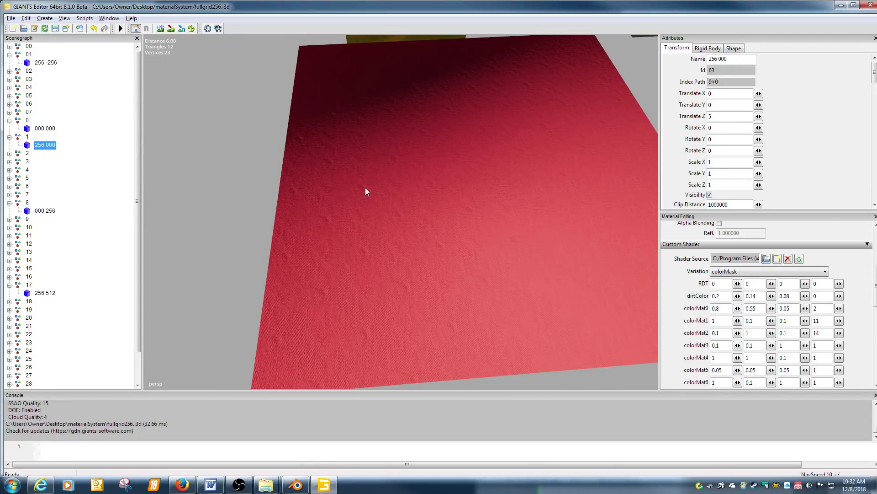
pyautogui.keyDown('alt'); pyautogui.moveTo(366, 188); pyautogui.dragTo(452, 209); pyautogui.keyUp('alt')
pyautogui.scroll(2, 372, 235)
# Set the fourth colorMat2 value to 0 to give the green cube the PaintedMetal material
pyautogui.scroll(-5, 424, 225)
pyautogui.scroll(-3, 383, 182)
pyautogui.scroll(-3, 452, 210)
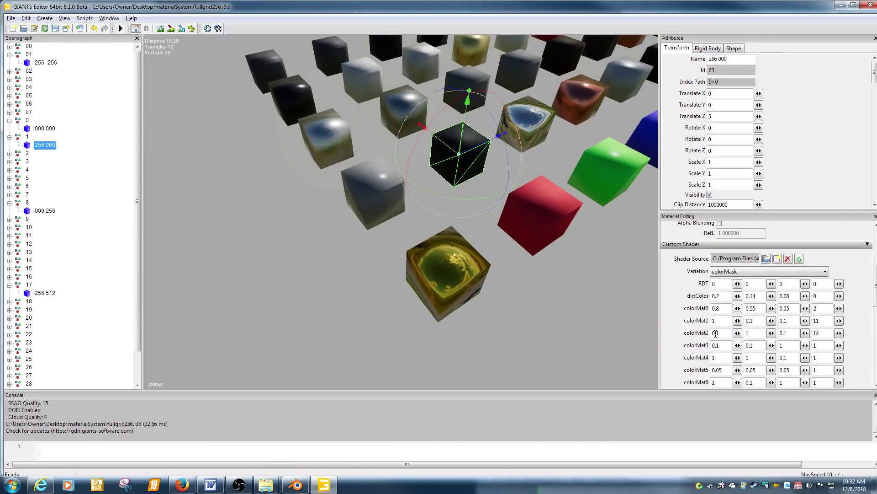
pyautogui.moveTo(827, 334); pyautogui.dragTo(812, 334)
pyautogui.write('0')
pyautogui.hotkey('shift', 'Tab')
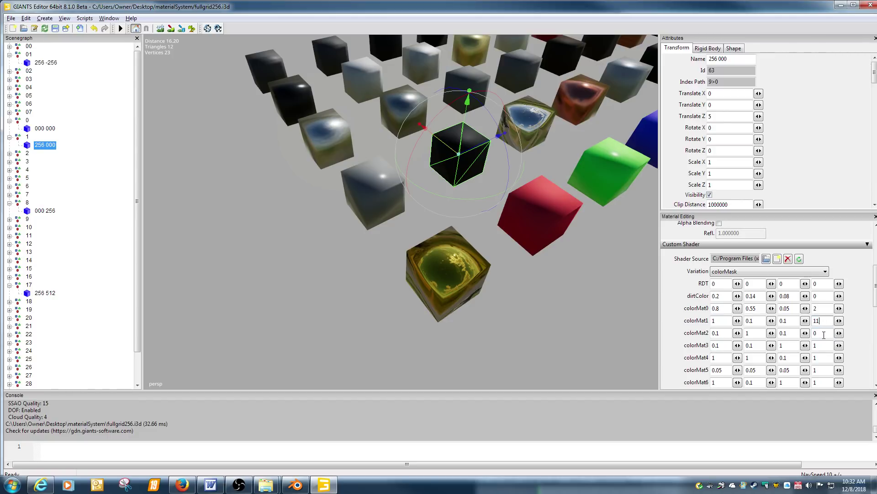
# Examine the red cube's fabric up close and set the fourth colorMat1 value to 0 for PaintedMetal
pyautogui.keyDown('alt'); pyautogui.moveTo(598, 283); pyautogui.dragTo(569, 284); pyautogui.keyUp('alt')
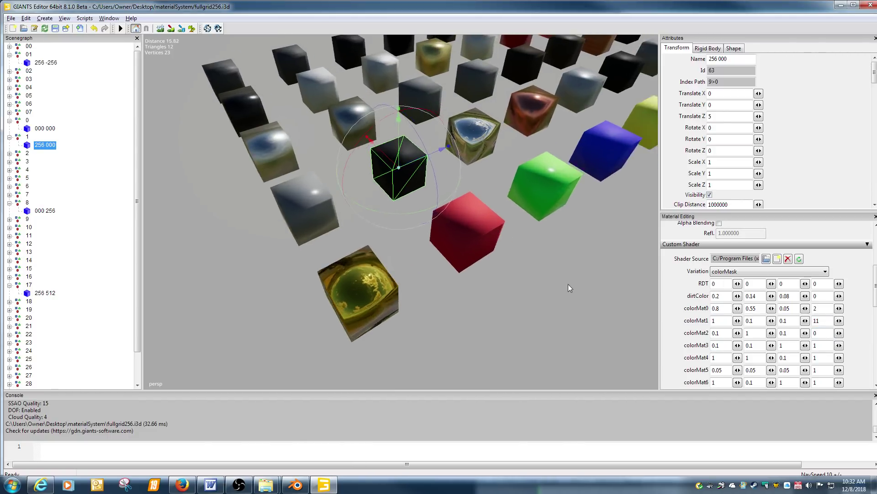
pyautogui.keyDown('alt'); pyautogui.moveTo(568, 284); pyautogui.dragTo(605, 275, button='right'); pyautogui.keyUp('alt')
pyautogui.keyDown('alt'); pyautogui.moveTo(536, 282); pyautogui.dragTo(522, 279); pyautogui.keyUp('alt')
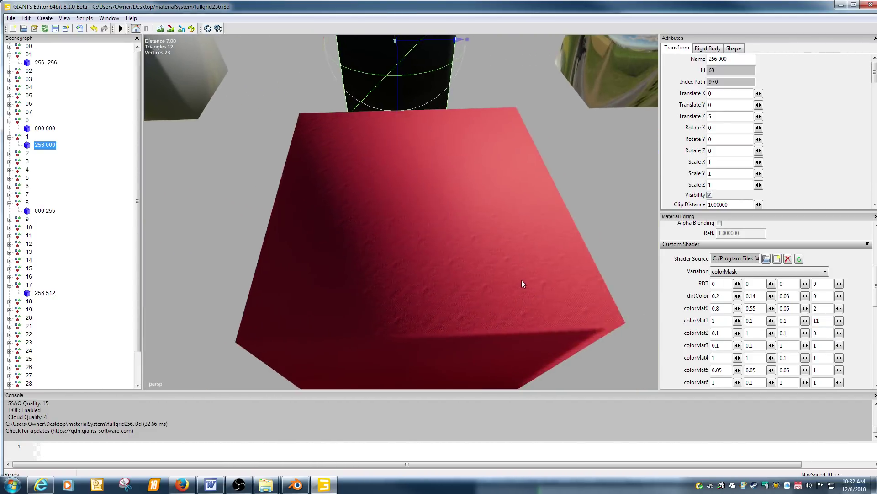
pyautogui.scroll(3, 525, 280)
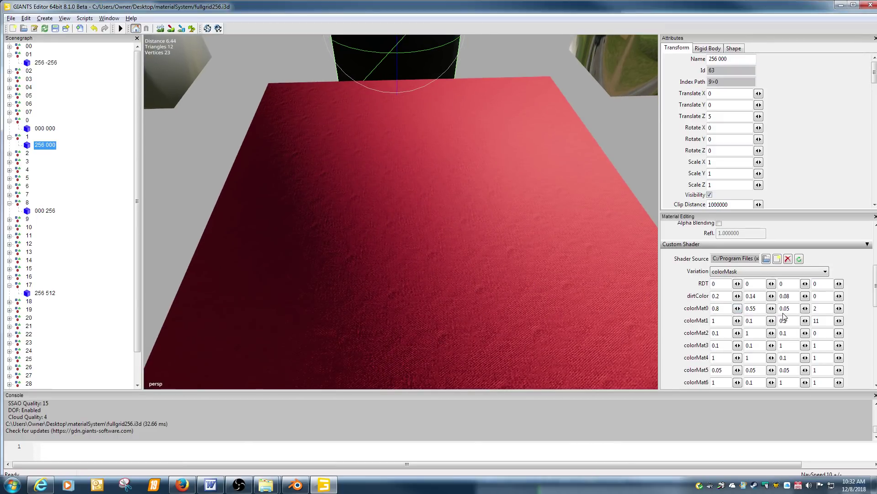
pyautogui.doubleClick(828, 321)
pyautogui.write('0')
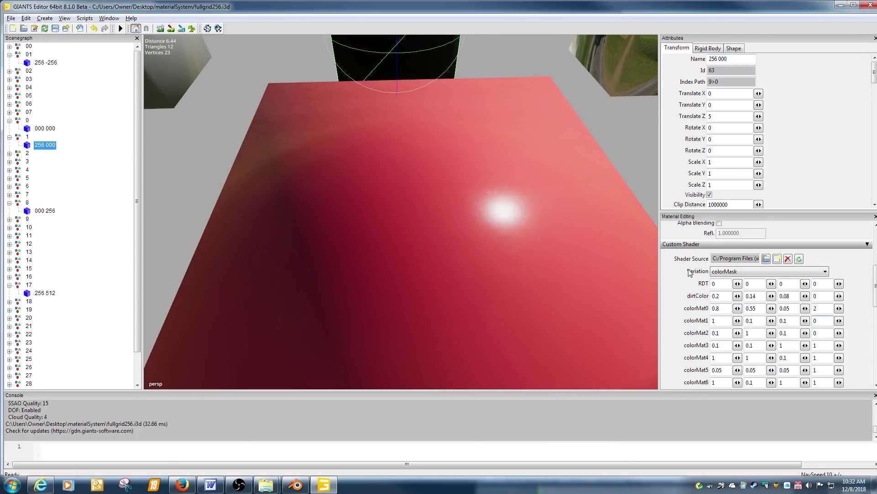
# Set the fourth colorMat1 value to 1 to give the red cube the PaintedPlastic material
pyautogui.click(813, 329)
pyautogui.doubleClick(823, 321)
pyautogui.write('1')
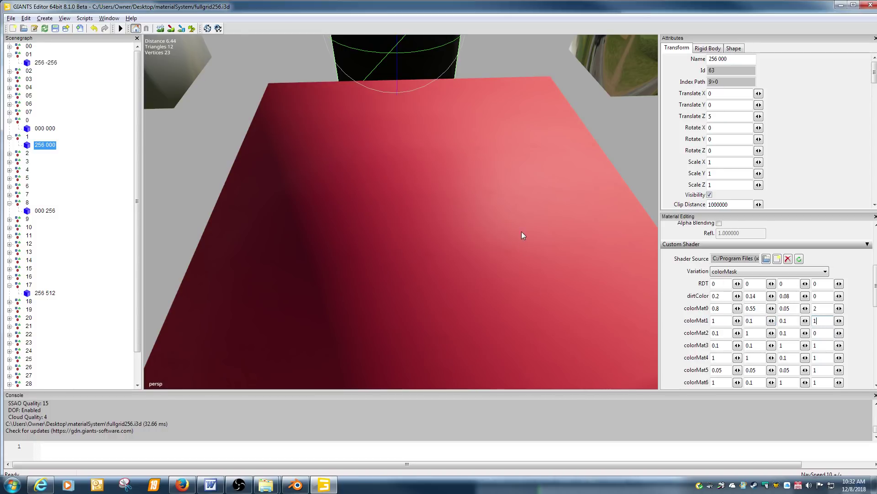
# Select the copper cube 768 000 and compare it with the neighboring chrome and colored cubes
pyautogui.scroll(-6, 522, 231)
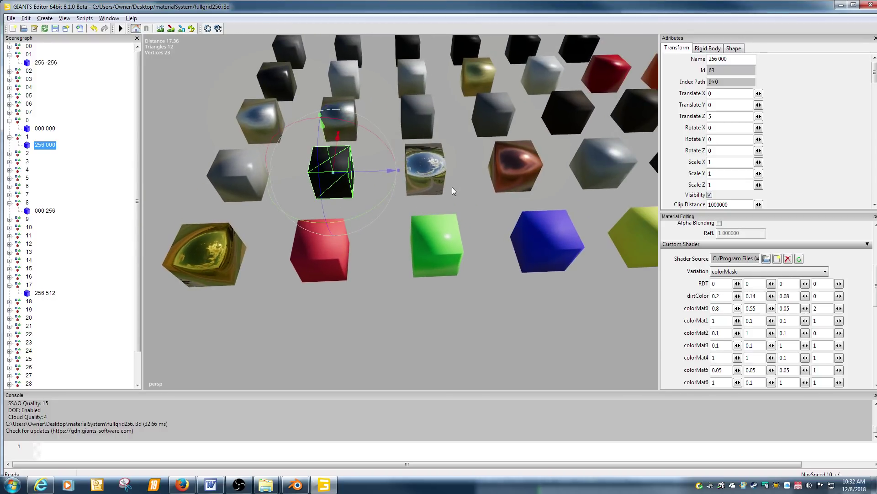
pyautogui.keyDown('alt'); pyautogui.moveTo(452, 187); pyautogui.dragTo(425, 251, button='middle'); pyautogui.keyUp('alt')
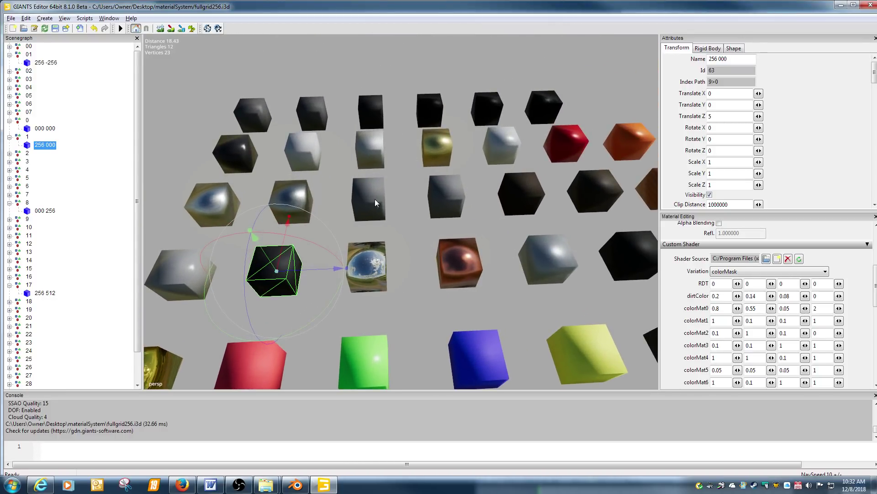
pyautogui.click(460, 265)
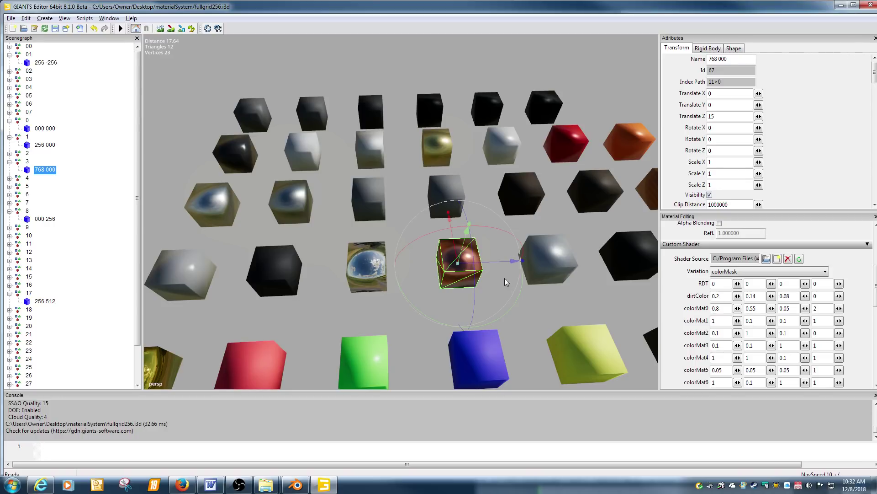
pyautogui.keyDown('alt'); pyautogui.moveTo(504, 278); pyautogui.dragTo(495, 267, button='middle'); pyautogui.keyUp('alt')
pyautogui.keyDown('alt'); pyautogui.moveTo(495, 267); pyautogui.dragTo(534, 262, button='right'); pyautogui.keyUp('alt')
pyautogui.keyDown('alt'); pyautogui.moveTo(534, 262); pyautogui.dragTo(520, 255, button='middle'); pyautogui.keyUp('alt')
pyautogui.keyDown('alt'); pyautogui.moveTo(521, 255); pyautogui.dragTo(486, 255, button='right'); pyautogui.keyUp('alt')
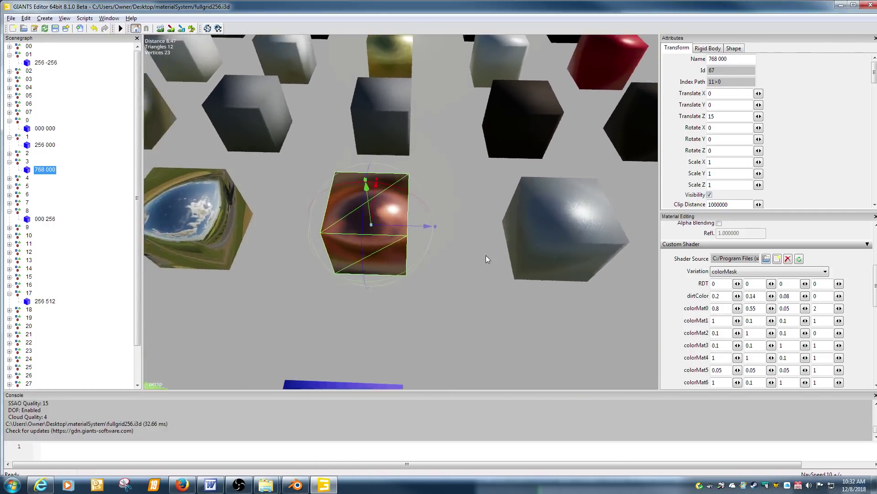
pyautogui.keyDown('alt'); pyautogui.moveTo(487, 255); pyautogui.dragTo(460, 250); pyautogui.keyUp('alt')
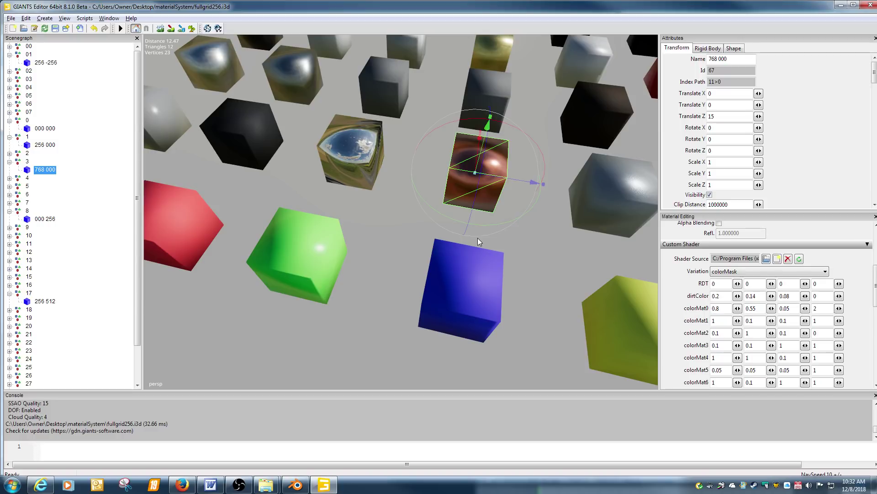
pyautogui.keyDown('alt'); pyautogui.moveTo(394, 264); pyautogui.dragTo(438, 260); pyautogui.keyUp('alt')
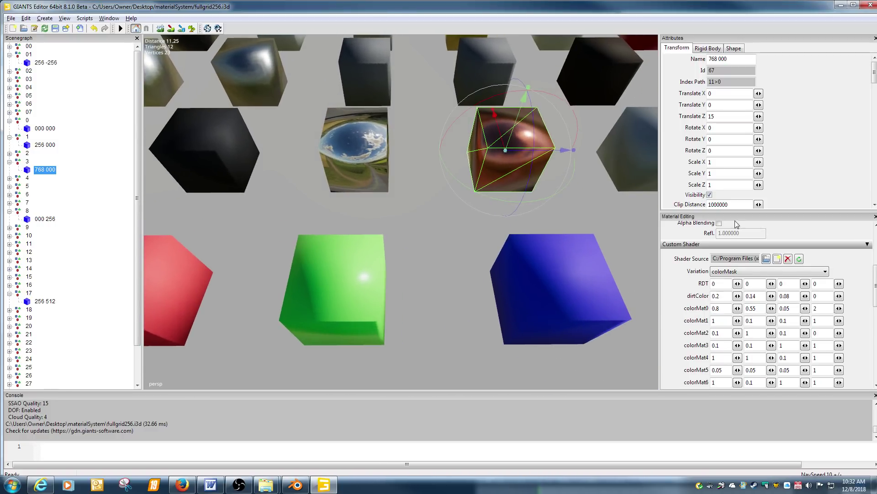
# Select the green cube 512 -256, view its gloss map texture and file path, and close the viewer without choosing another file
pyautogui.click(344, 301)
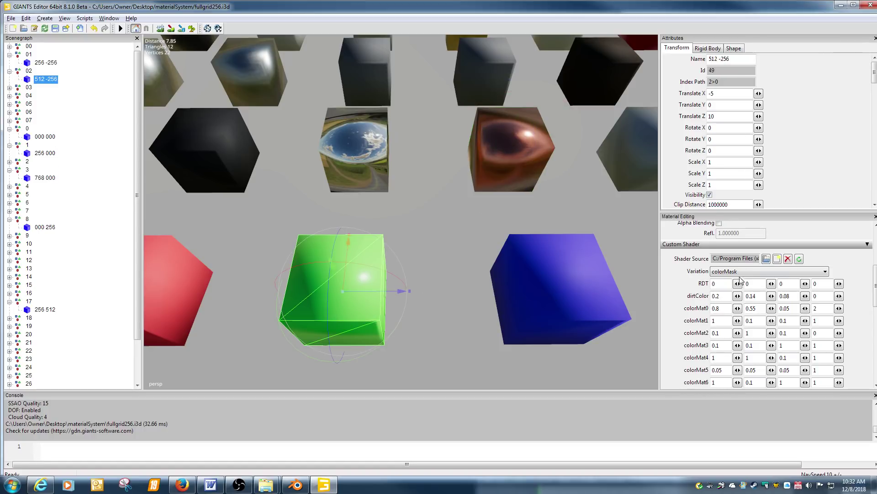
pyautogui.moveTo(875, 286); pyautogui.dragTo(875, 252)
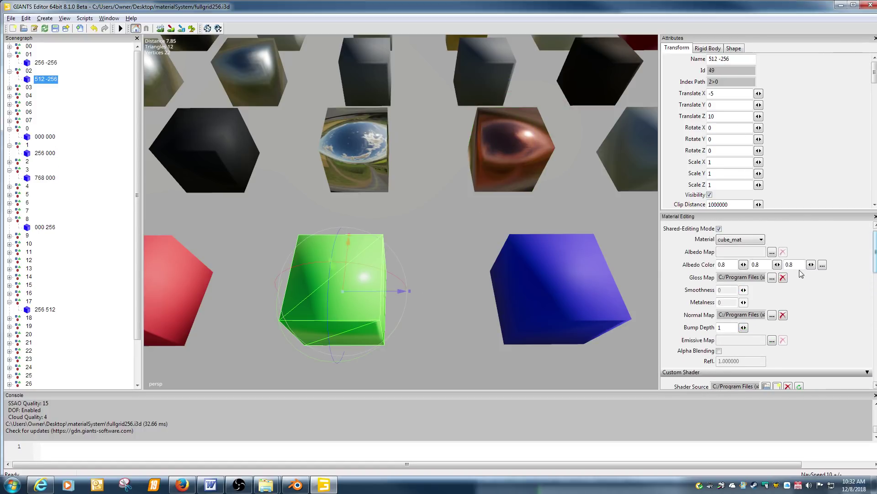
pyautogui.click(772, 278)
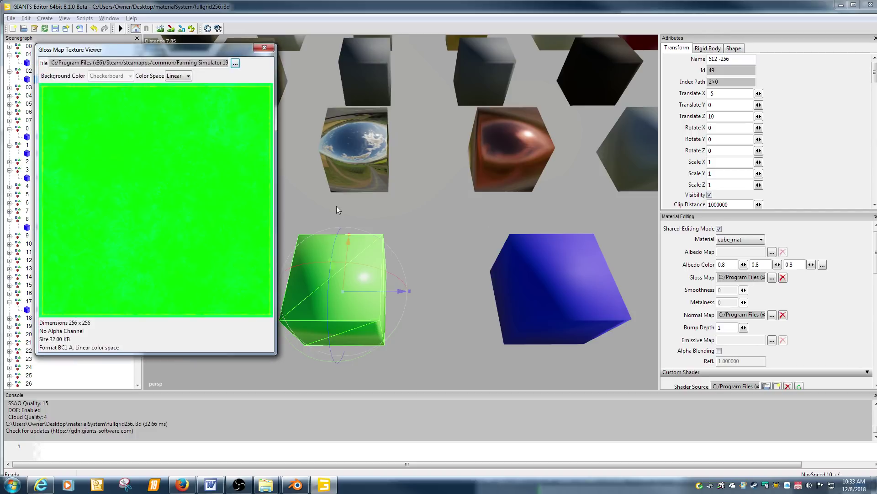
pyautogui.click(235, 63)
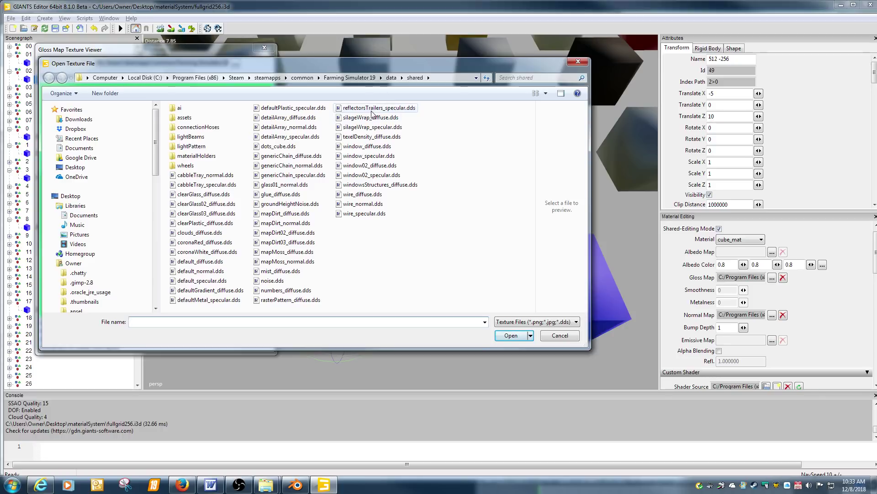
pyautogui.click(578, 63)
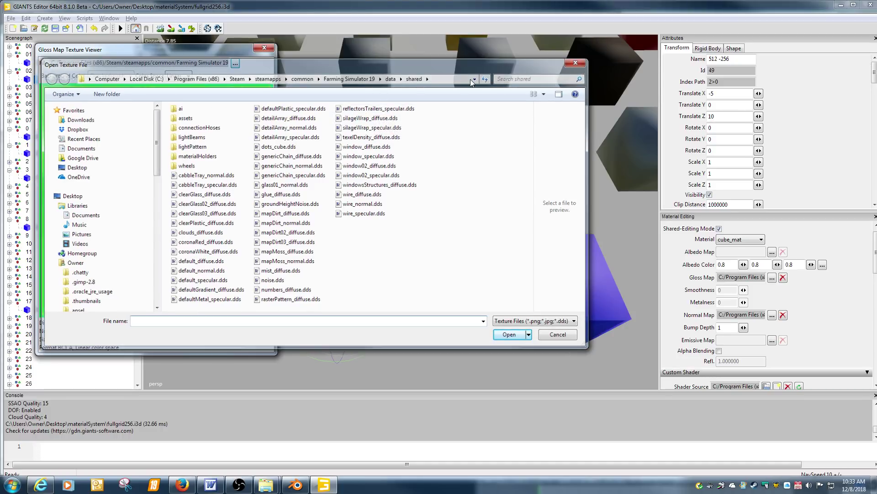
pyautogui.click(206, 64)
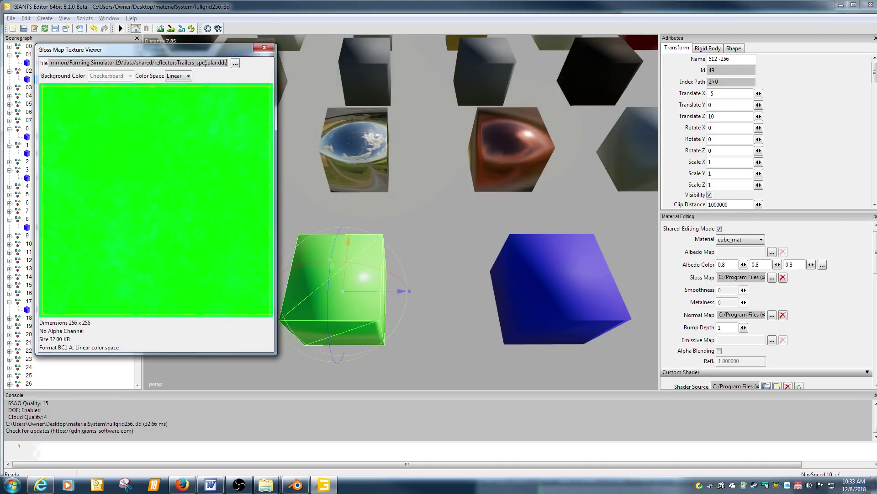
pyautogui.click(264, 48)
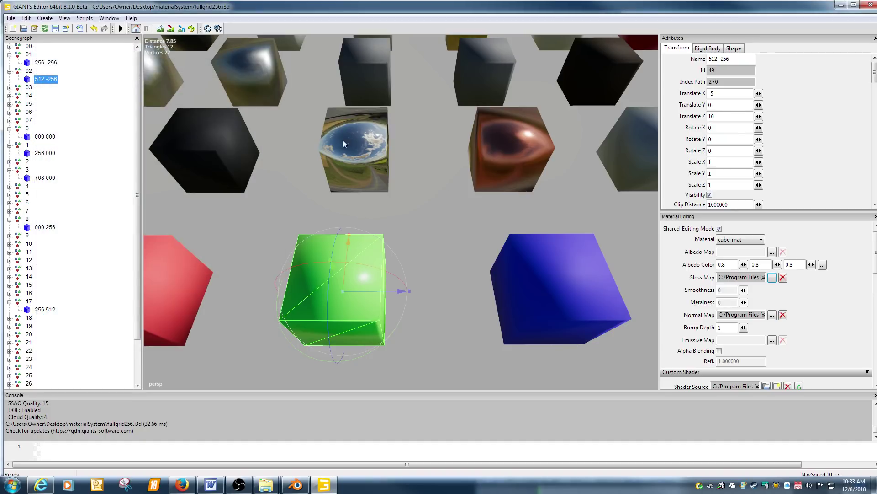
# Set the first RDT value to 1 in the custom shader and inspect the wear on the red cube up close
pyautogui.scroll(-4, 874, 265)
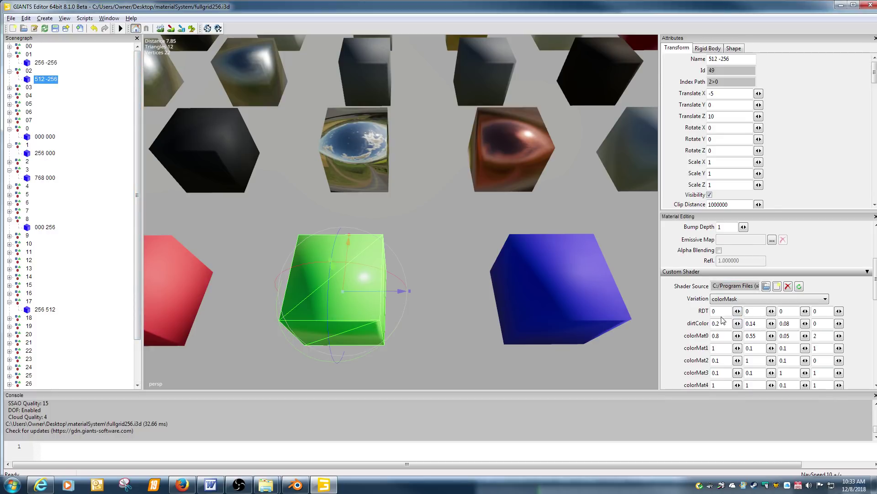
pyautogui.moveTo(722, 312); pyautogui.dragTo(709, 311)
pyautogui.write('1')
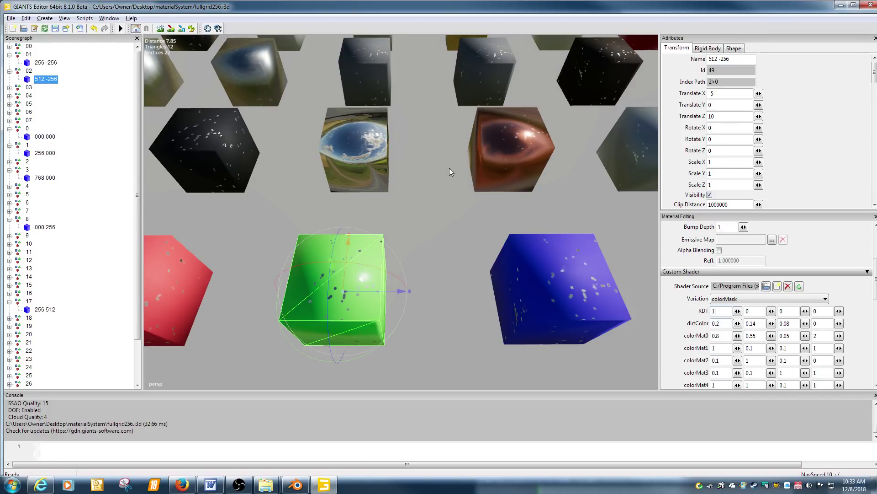
pyautogui.keyDown('alt'); pyautogui.moveTo(455, 179); pyautogui.dragTo(463, 173, button='middle'); pyautogui.keyUp('alt')
pyautogui.scroll(1, 415, 187)
pyautogui.keyDown('alt'); pyautogui.moveTo(414, 187); pyautogui.dragTo(443, 163, button='middle'); pyautogui.keyUp('alt')
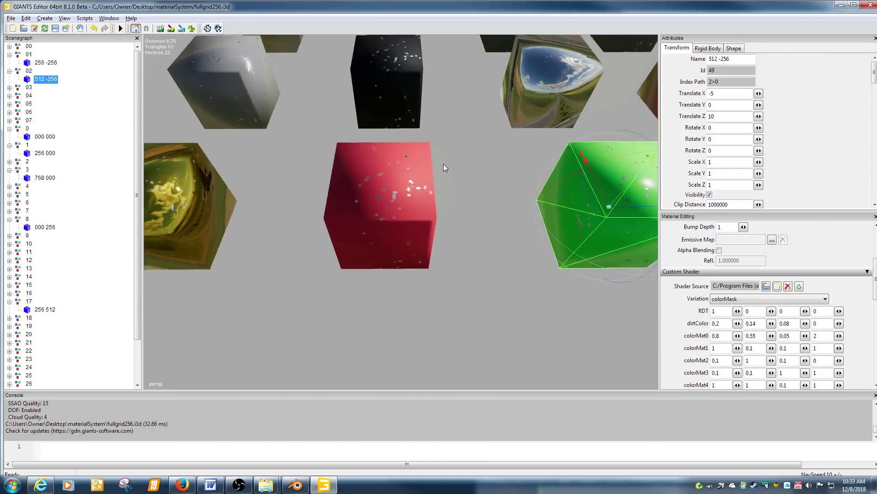
pyautogui.scroll(4, 457, 158)
pyautogui.moveTo(457, 158)
pyautogui.keyDown('alt'); pyautogui.mouseDown()
pyautogui.moveTo(374, 163)
pyautogui.moveTo(469, 157)
pyautogui.mouseUp(); pyautogui.keyUp('alt')
pyautogui.scroll(-3, 374, 161)
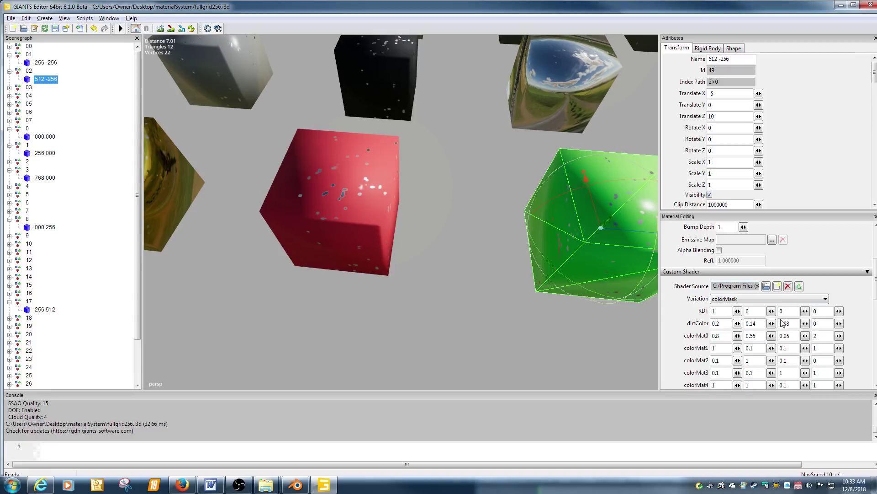
# Set the second RDT value to 1 in the custom shader and inspect the dirt on the red cube up close
pyautogui.click(750, 312)
pyautogui.write('1')
pyautogui.press('Return')
pyautogui.keyDown('alt'); pyautogui.moveTo(426, 305); pyautogui.dragTo(415, 236); pyautogui.keyUp('alt')
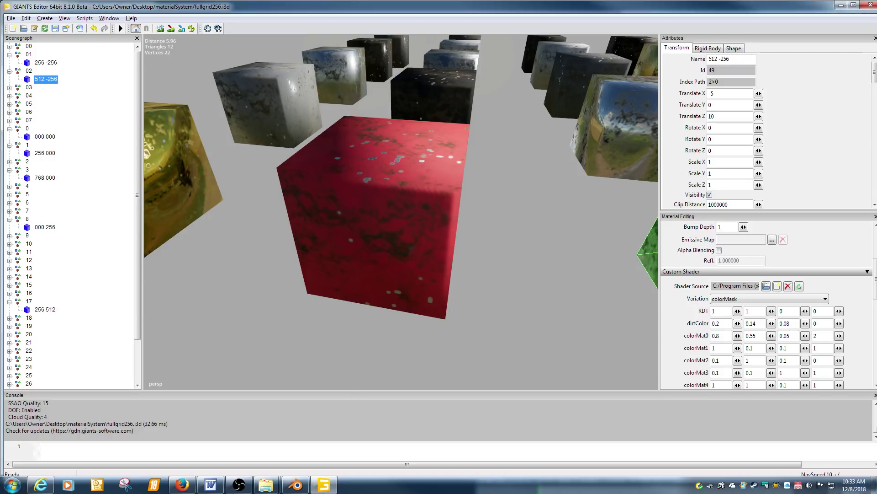
# Minimize the open windows, view the fs19SpecChan image on the desktop describing the specular channels, and close it
pyautogui.click(841, 5)
pyautogui.click(835, 4)
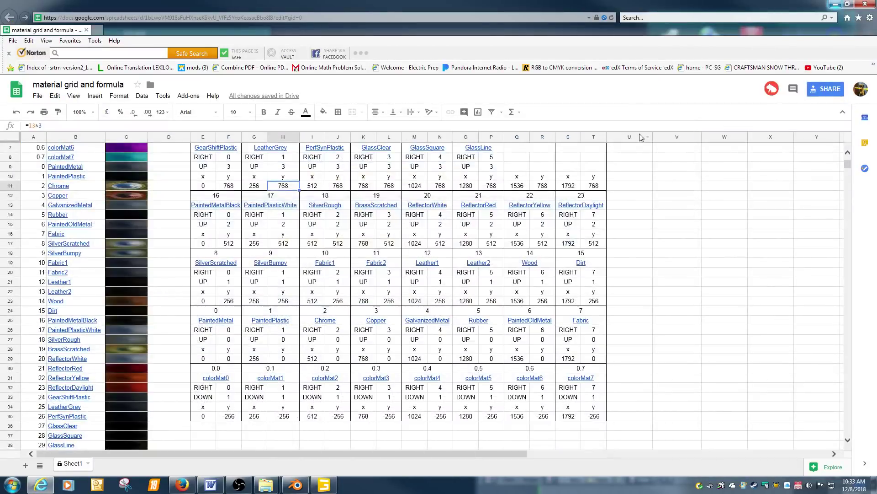
pyautogui.click(834, 4)
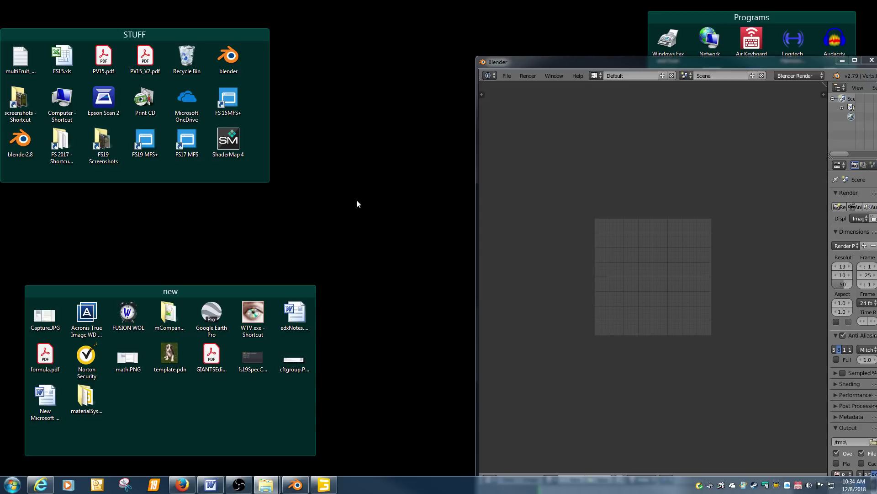
pyautogui.doubleClick(253, 357)
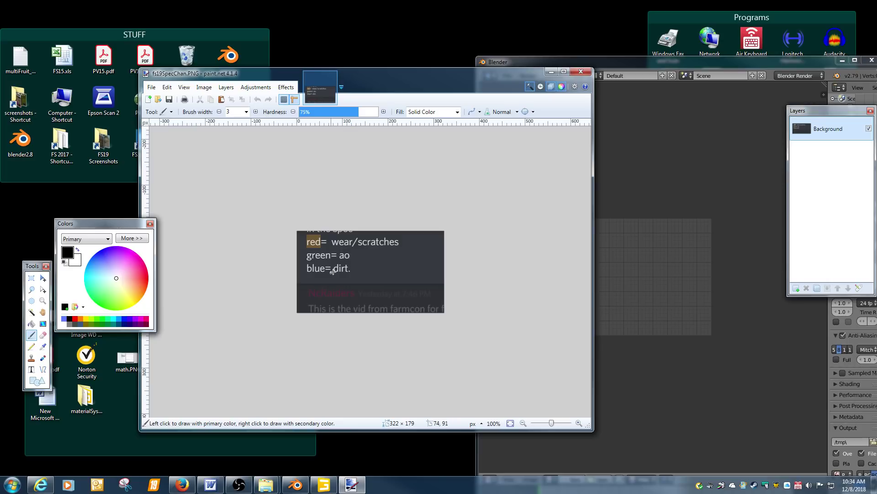
pyautogui.click(581, 72)
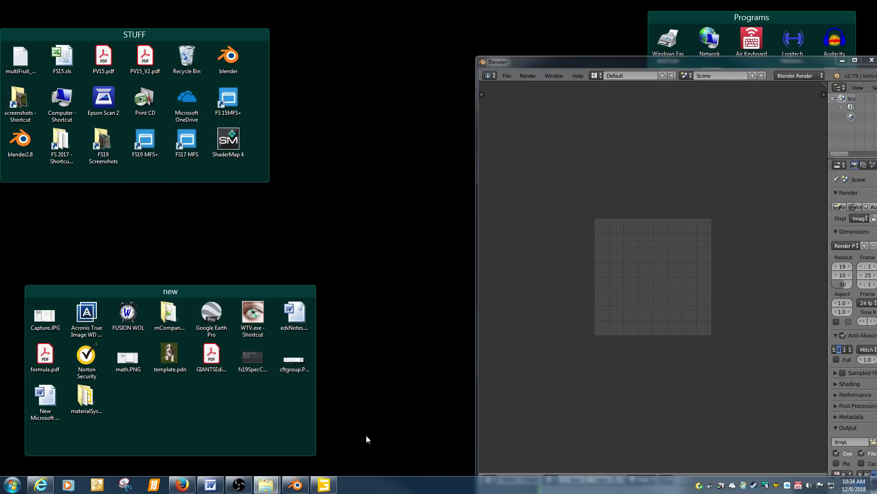
# Return to GIANTS Editor and set the first and second RDT values to 0 for the green cube's material
pyautogui.click(324, 484)
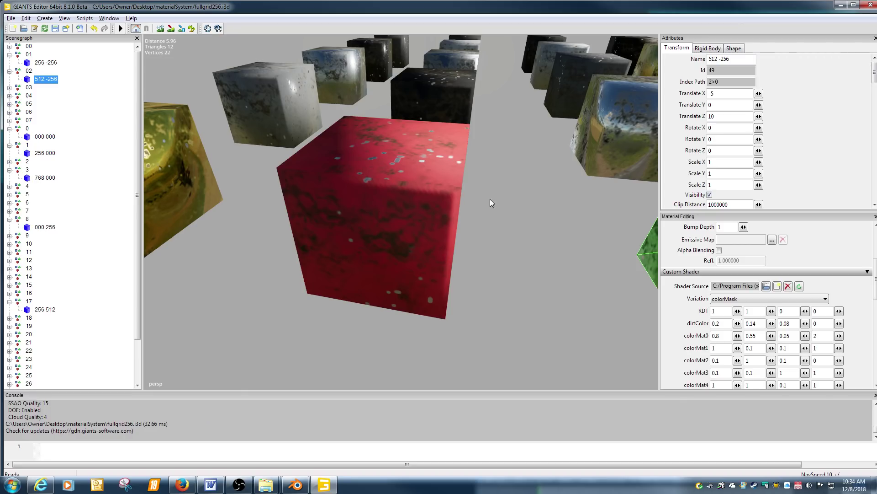
pyautogui.keyDown('alt'); pyautogui.moveTo(500, 159); pyautogui.dragTo(432, 174); pyautogui.keyUp('alt')
pyautogui.press('f')
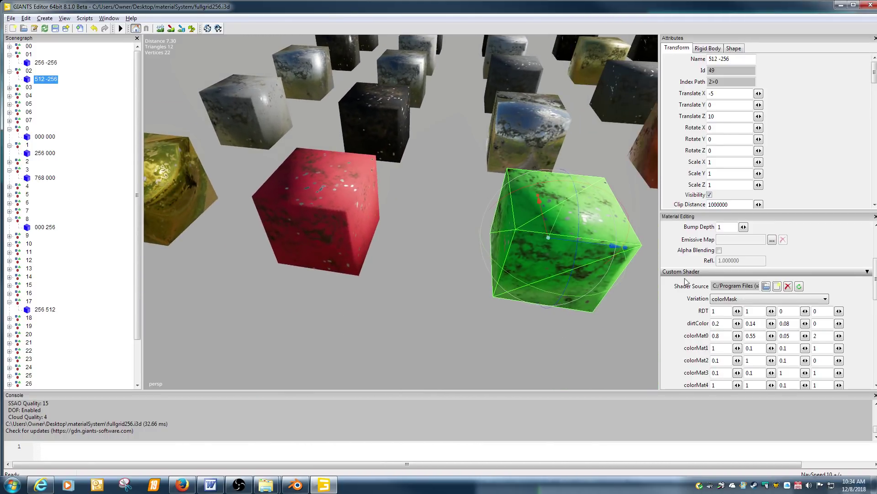
pyautogui.moveTo(731, 315); pyautogui.dragTo(663, 312)
pyautogui.write('0')
pyautogui.press('Tab')
pyautogui.write('0')
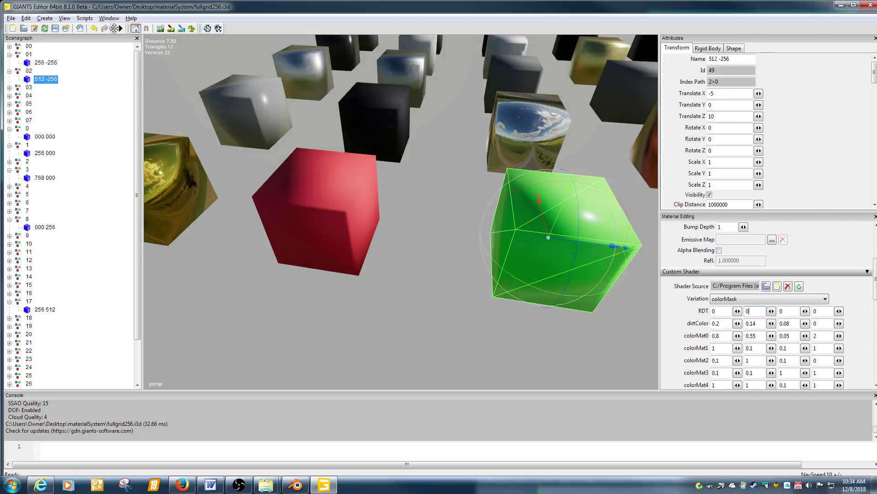
# Try the FS19 vehicle script Toggle Dirt with the green cube 512 -256 selected
pyautogui.click(84, 19)
pyautogui.moveTo(85, 32)
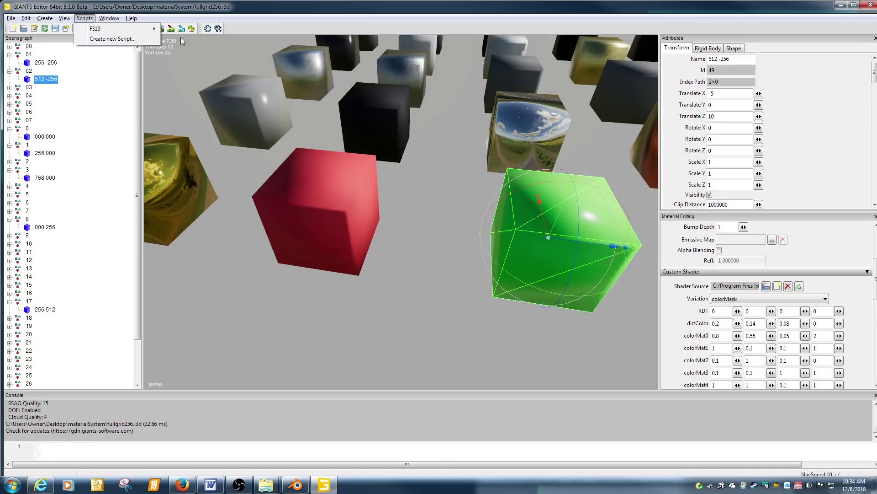
pyautogui.moveTo(188, 59)
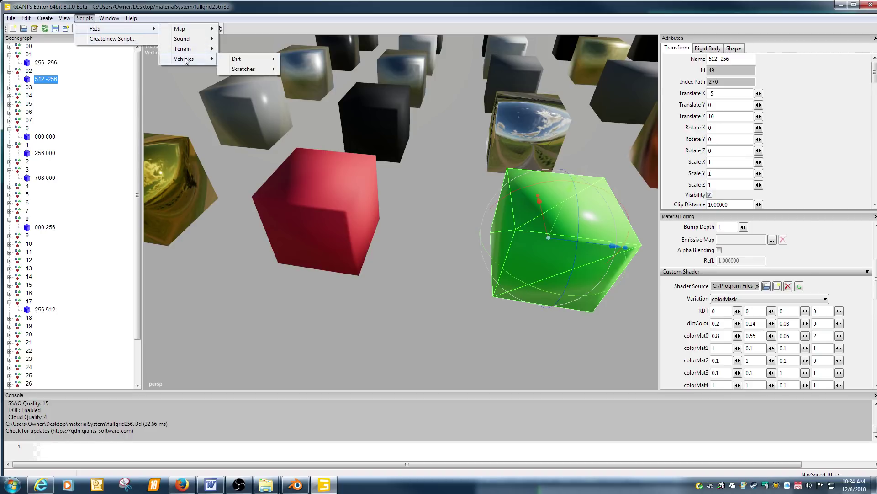
pyautogui.moveTo(229, 62)
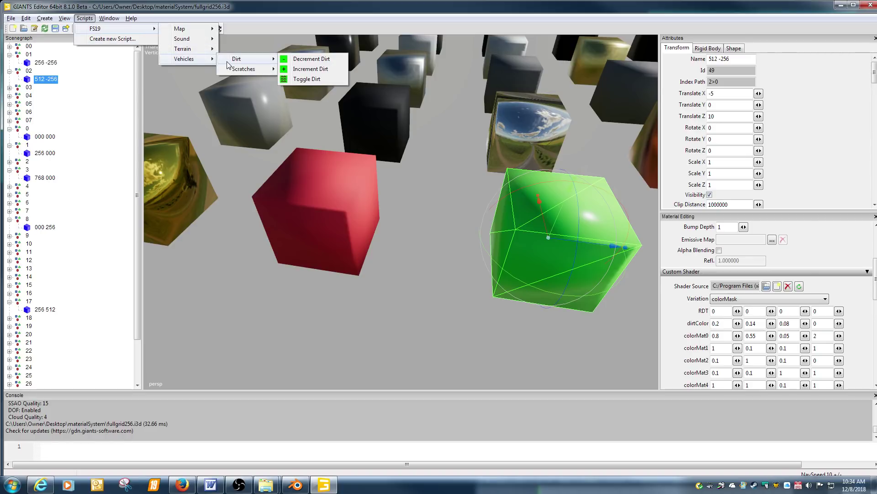
pyautogui.click(299, 79)
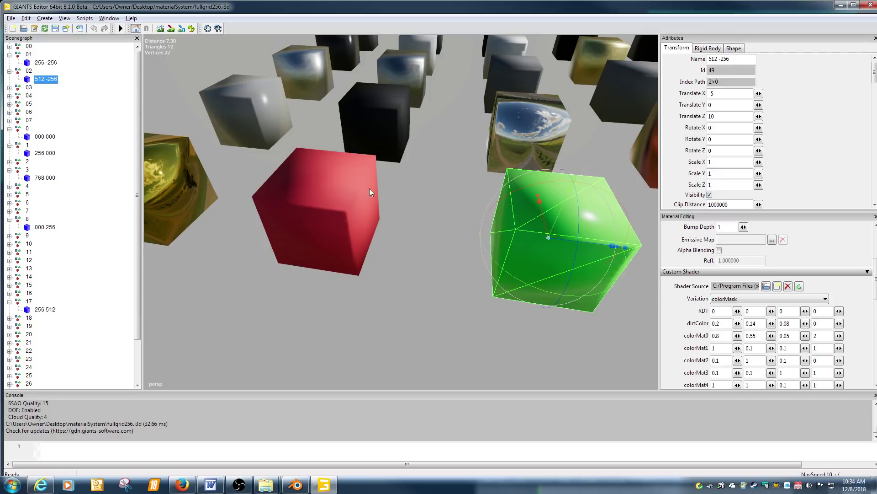
# Select the red cube 256 -256 and run the FS19 vehicle script Toggle Dirt
pyautogui.click(47, 62)
pyautogui.click(87, 19)
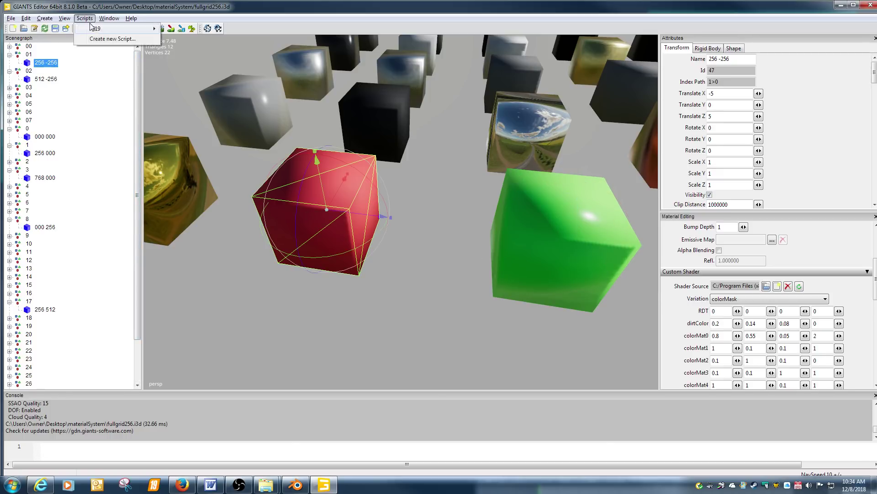
pyautogui.moveTo(96, 28)
pyautogui.moveTo(192, 58)
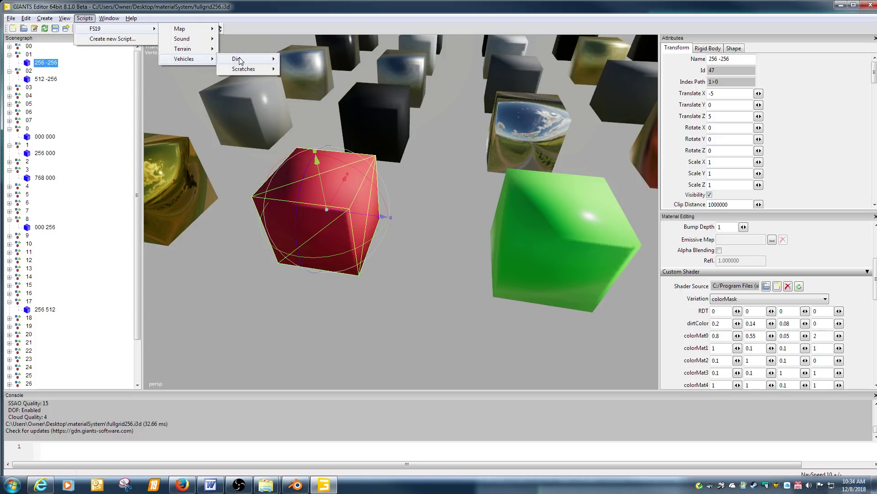
pyautogui.moveTo(239, 60)
pyautogui.click(290, 78)
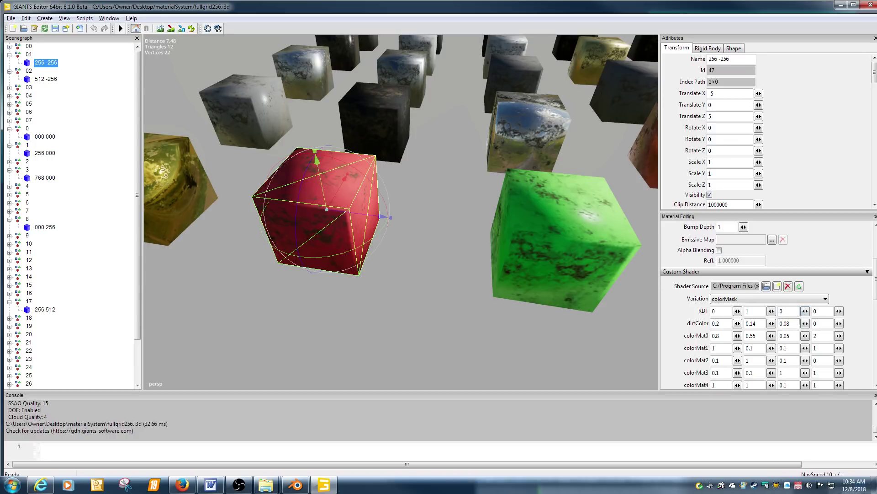
# Examine the dirt effect across the full grid of material cubes
pyautogui.click(724, 312)
pyautogui.keyDown('alt'); pyautogui.moveTo(454, 213); pyautogui.dragTo(406, 211, button='right'); pyautogui.keyUp('alt')
pyautogui.keyDown('alt'); pyautogui.moveTo(406, 211); pyautogui.dragTo(347, 219, button='middle'); pyautogui.keyUp('alt')
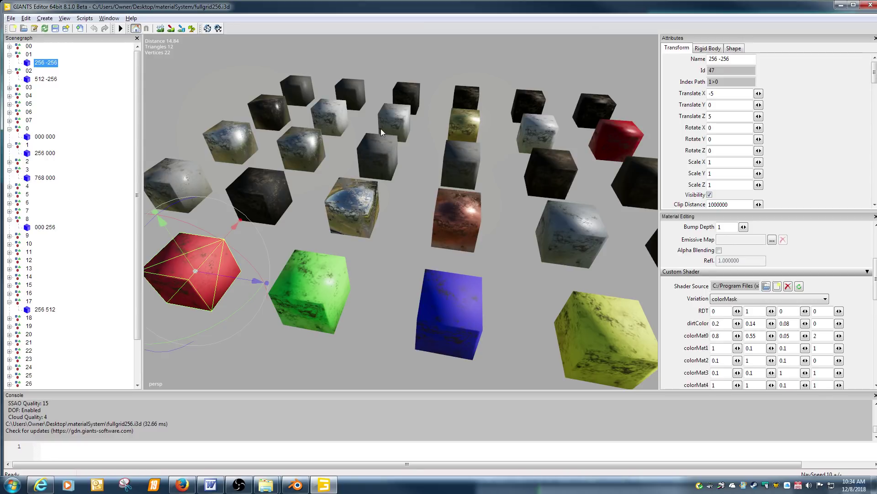
# Close GIANTS Editor and the Blender window that was open behind it
pyautogui.click(861, 9)
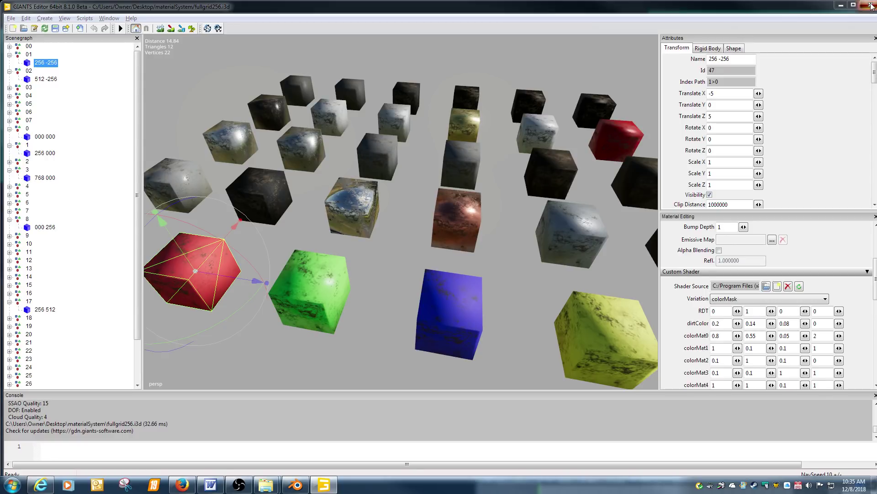
pyautogui.click(479, 242)
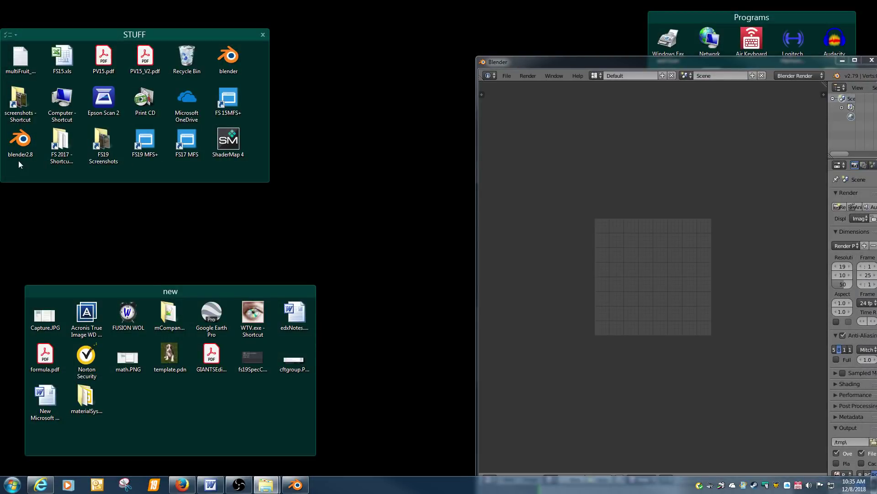
pyautogui.moveTo(807, 61); pyautogui.dragTo(719, 65)
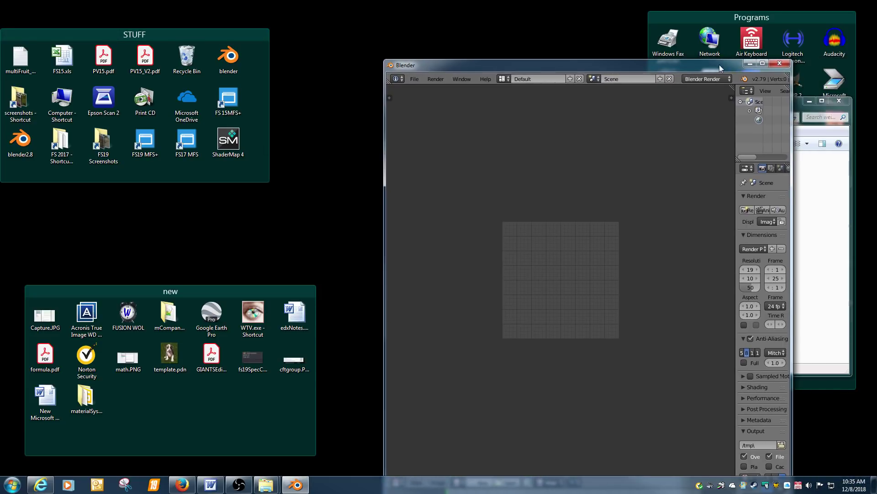
pyautogui.doubleClick(719, 64)
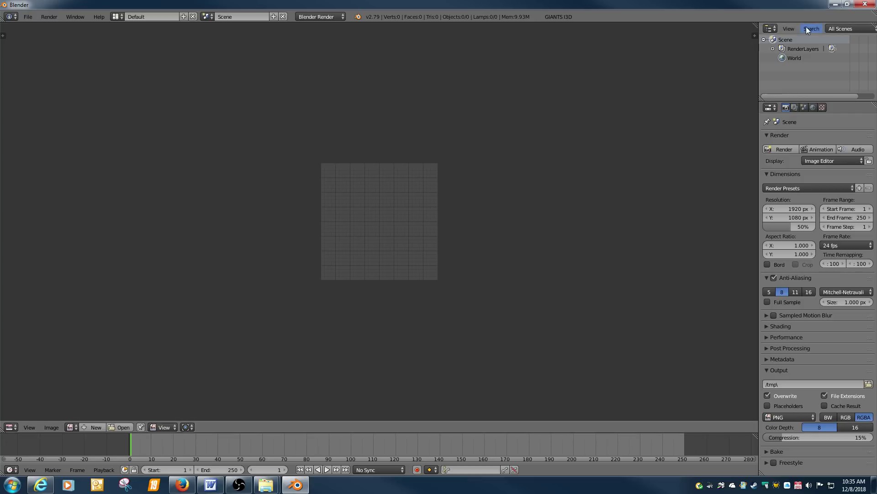
pyautogui.click(865, 4)
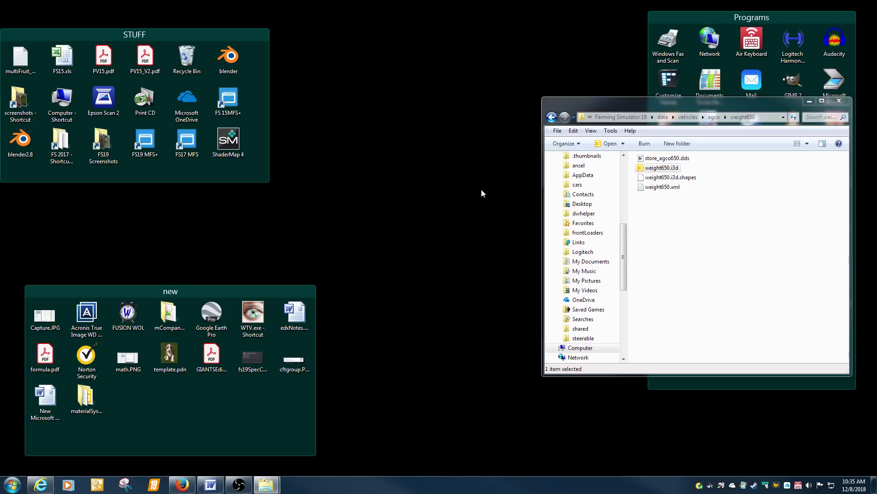
# Start a new Blender session and add a cube mesh to the empty scene
pyautogui.doubleClick(229, 55)
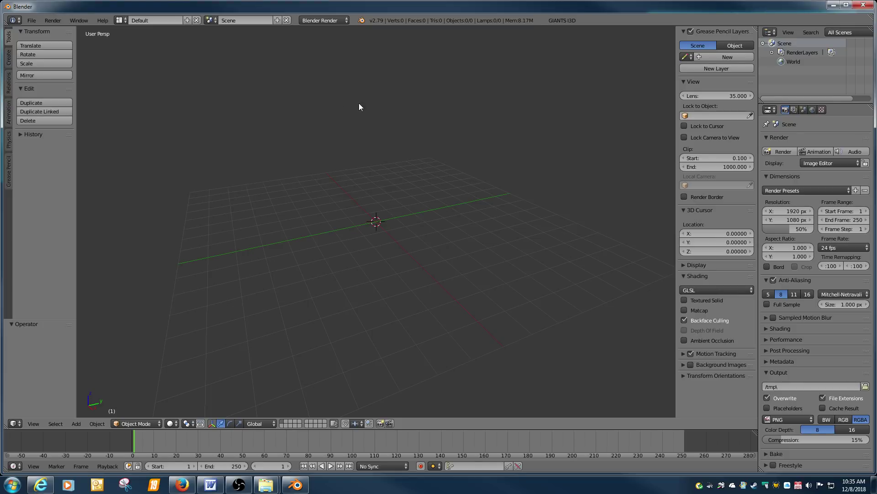
pyautogui.hotkey('shift', 'a')
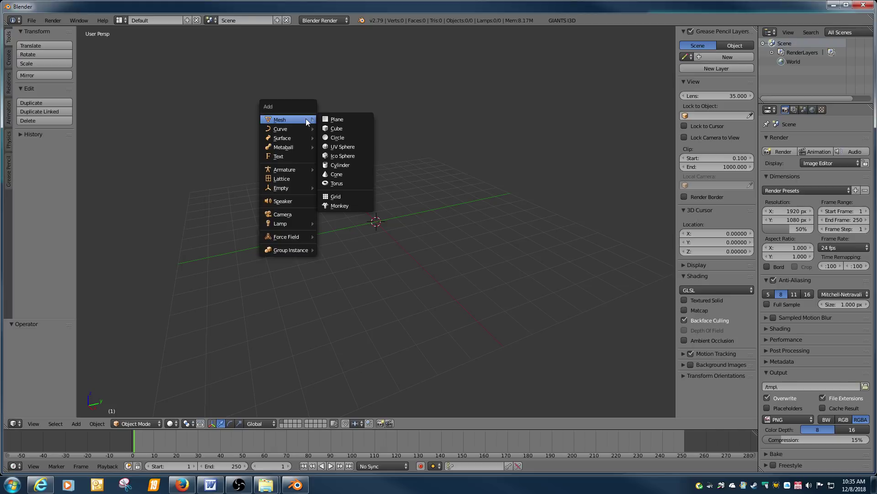
pyautogui.click(325, 128)
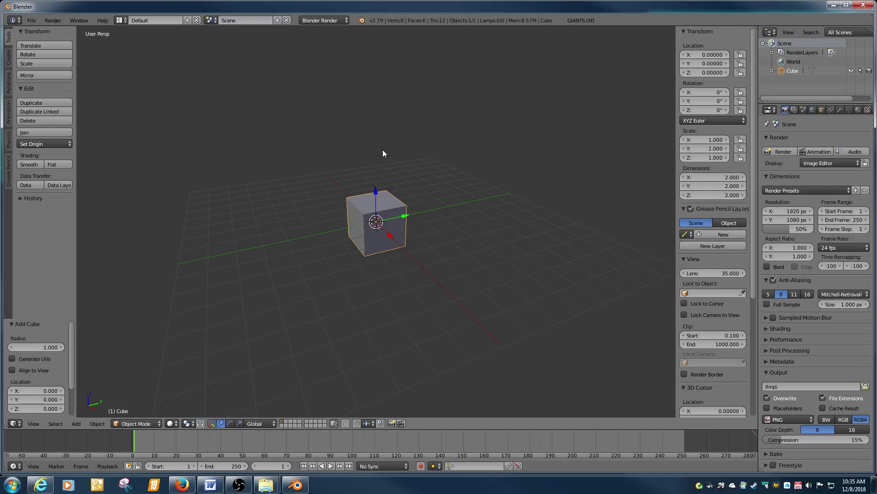
# Unwrap all faces of the cube in Edit Mode with Smart UV Project, using an island margin of 0.03
pyautogui.press('Tab')
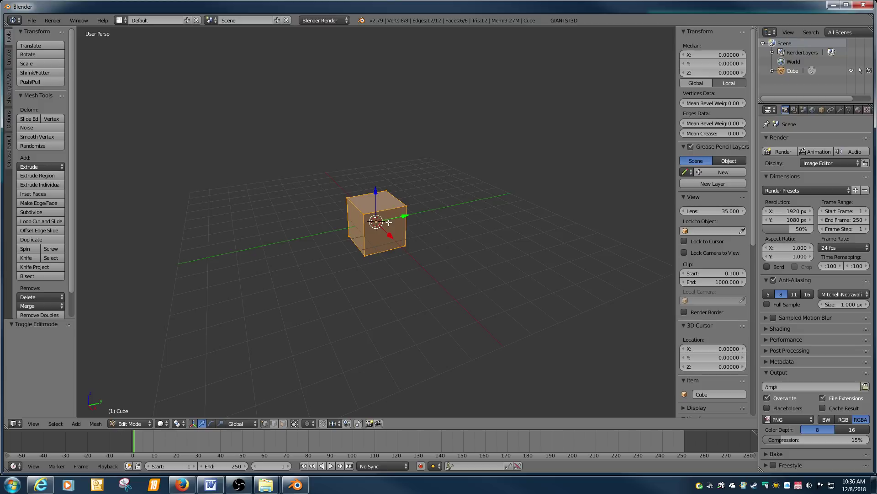
pyautogui.press('a')
pyautogui.press('a')
pyautogui.press('u')
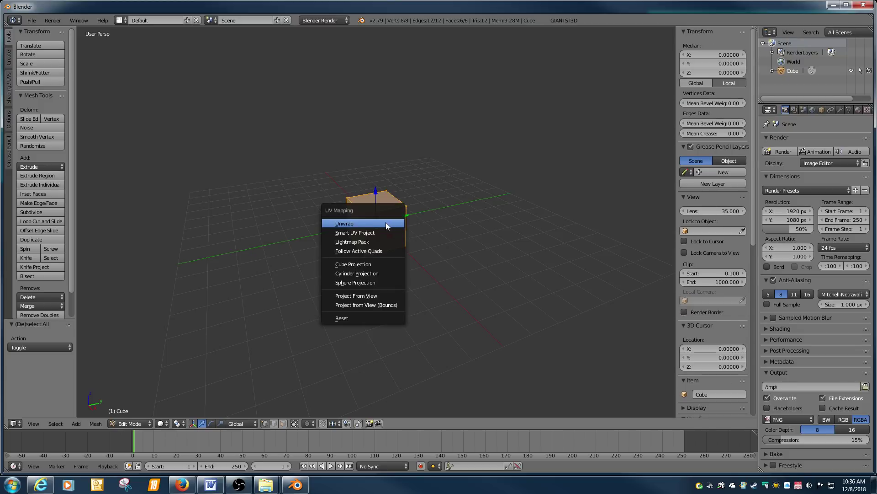
pyautogui.click(359, 234)
pyautogui.click(378, 258)
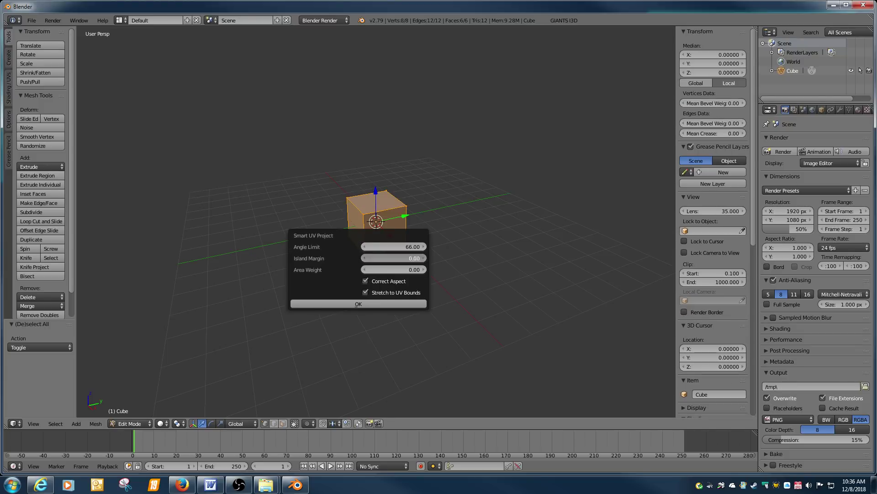
pyautogui.press('BackSpace')
pyautogui.write('.03')
pyautogui.press('Return')
pyautogui.click(370, 304)
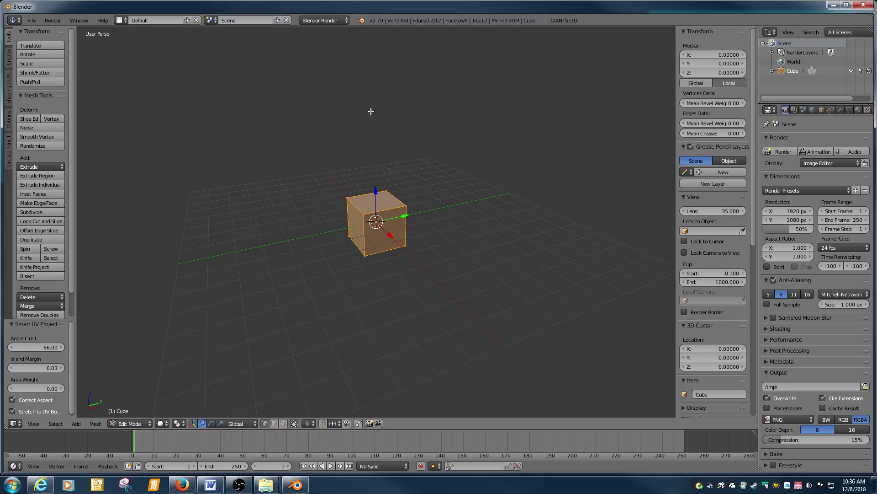
# Split the 3D view into two side-by-side areas and show the cube's UV layout in a UV/Image Editor
pyautogui.rightClick(360, 27)
pyautogui.click(359, 38)
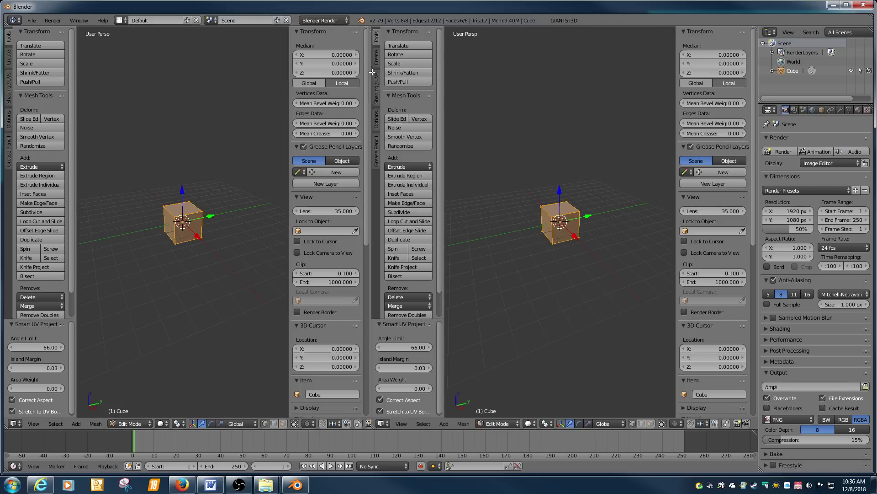
pyautogui.click(372, 274)
pyautogui.click(383, 423)
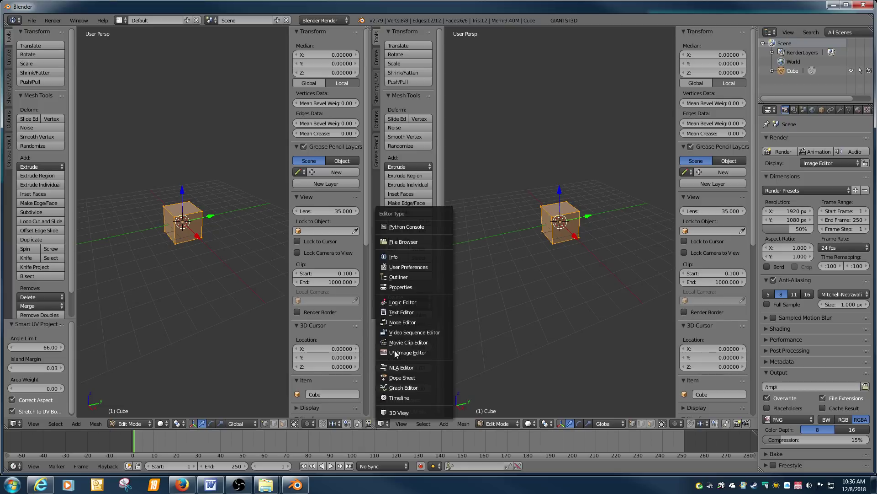
pyautogui.click(399, 352)
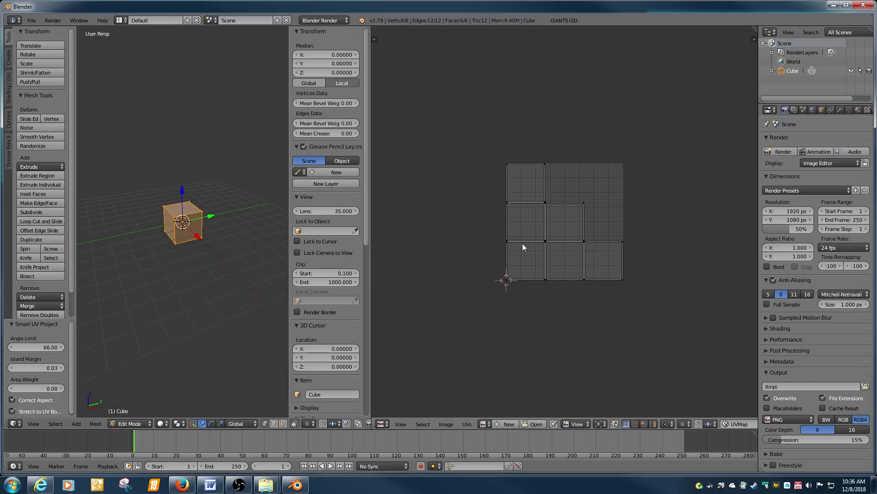
pyautogui.scroll(3, 567, 250)
pyautogui.scroll(1, 562, 275)
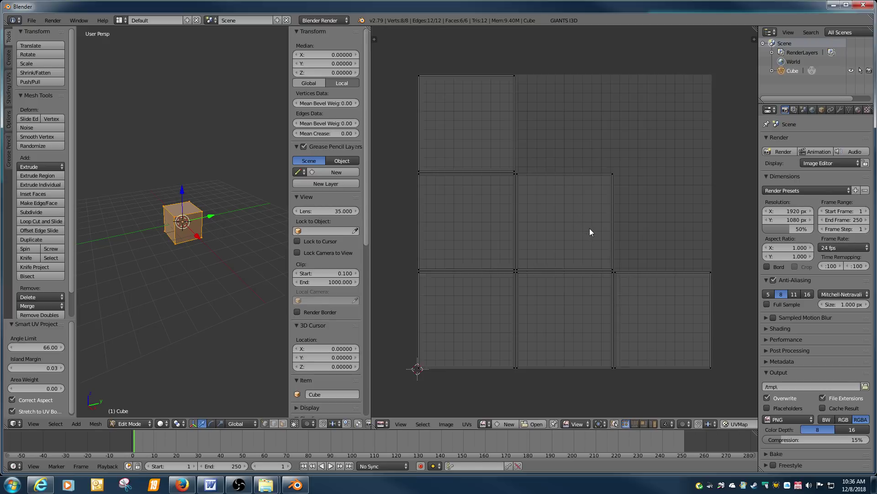
pyautogui.scroll(-1, 590, 229)
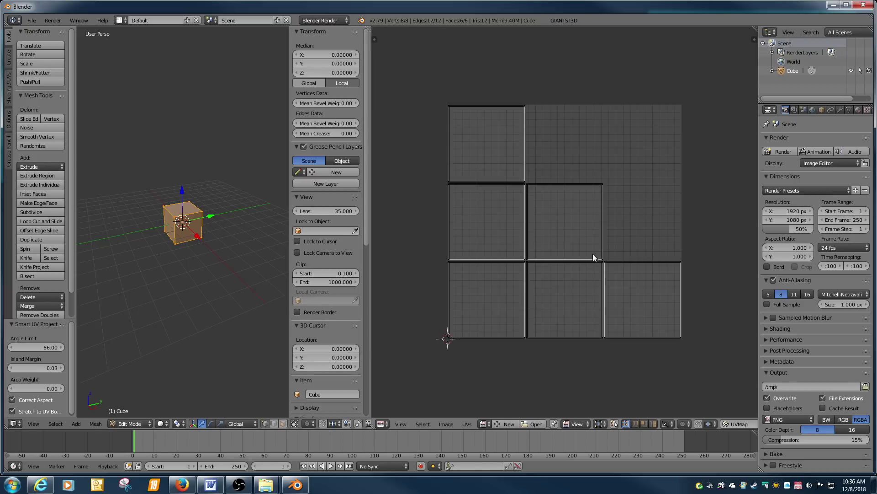
pyautogui.scroll(-1, 593, 258)
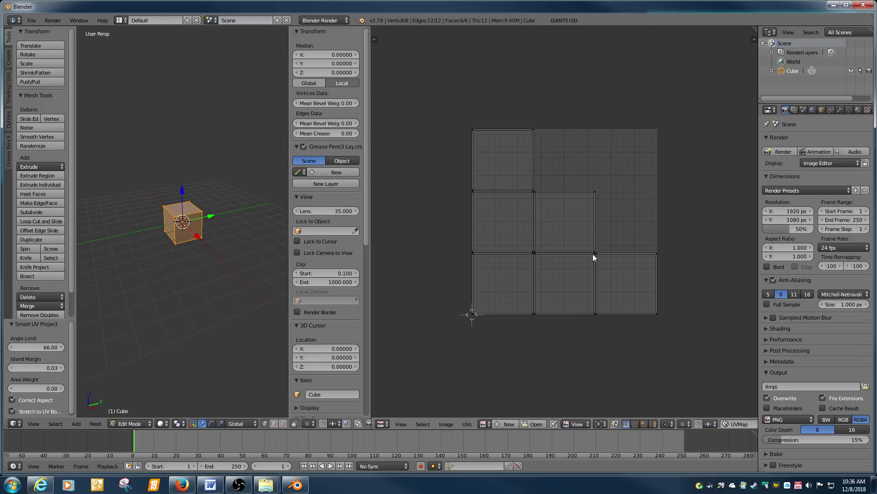
pyautogui.scroll(-1, 593, 257)
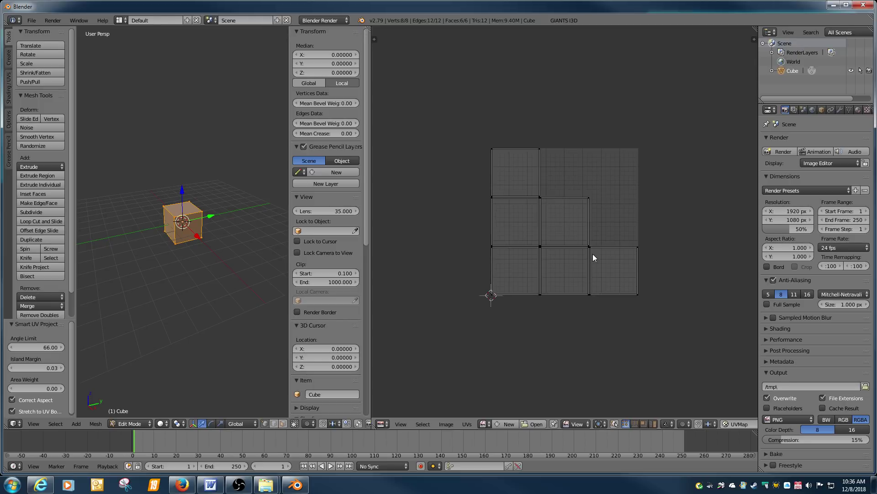
# Show the Material Selector tools in the UV/Image Editor and select all of the cube's UV islands
pyautogui.scroll(-1, 593, 257)
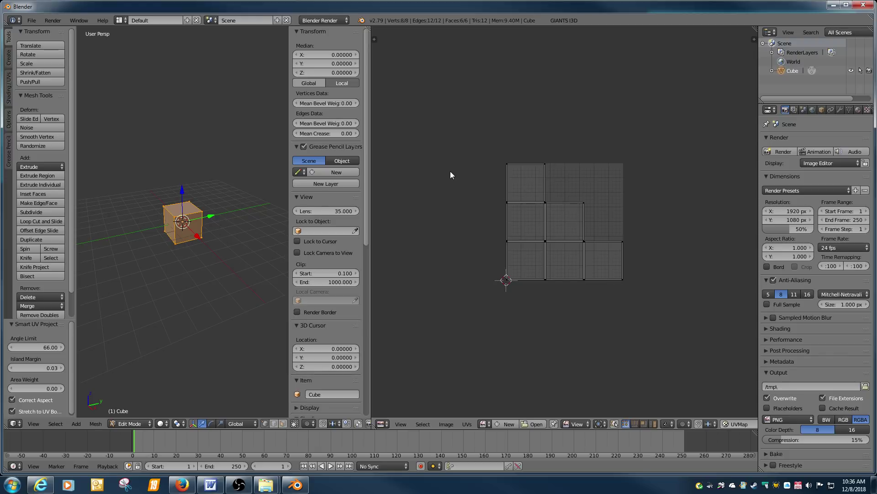
pyautogui.press('t')
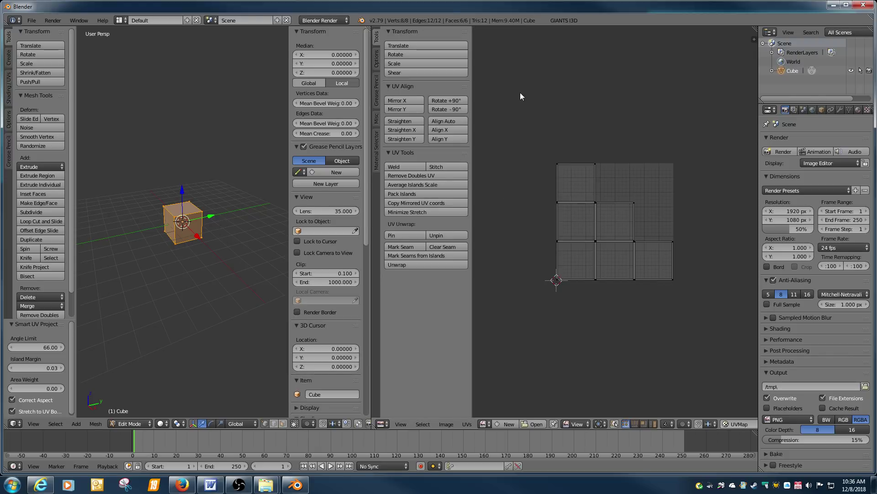
pyautogui.click(375, 157)
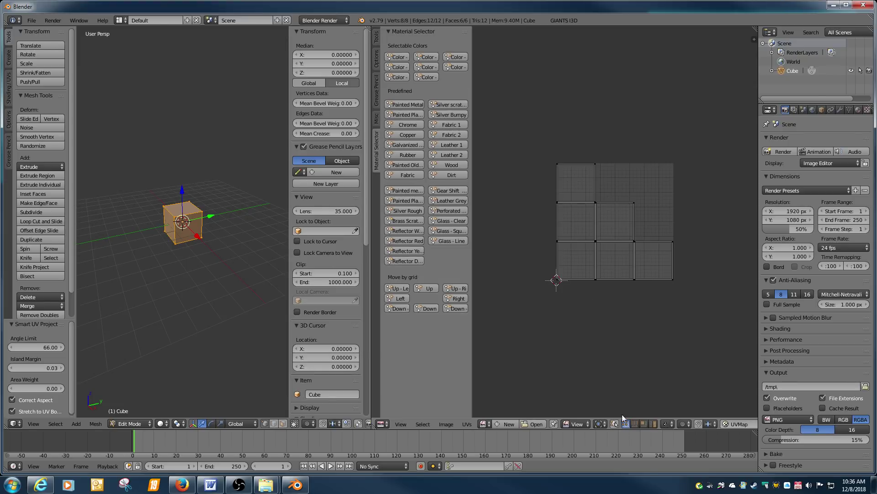
pyautogui.press('a')
pyautogui.press('a')
pyautogui.press('a')
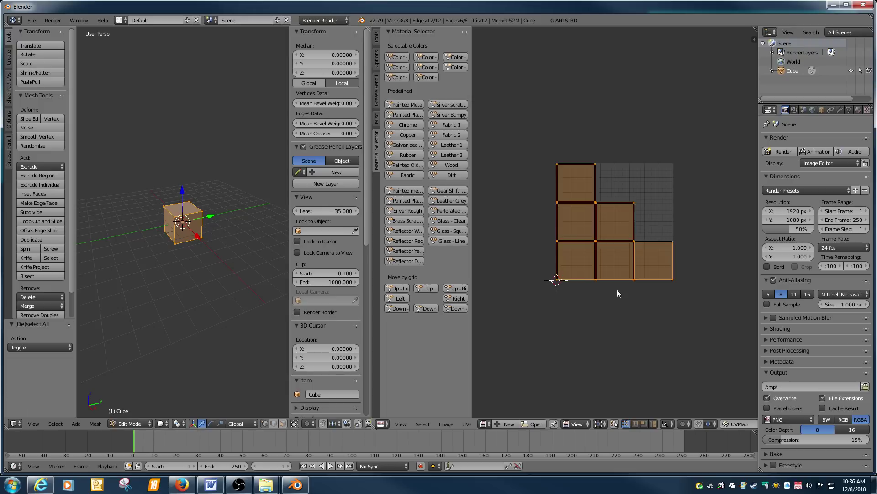
# Move the selected UV islands to the predefined Wood cell of the material grid
pyautogui.scroll(-1, 648, 314)
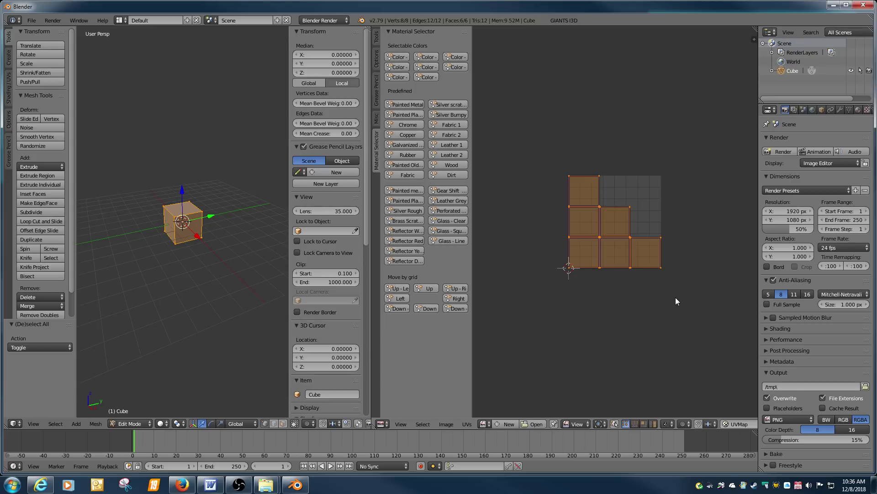
pyautogui.scroll(-1, 677, 301)
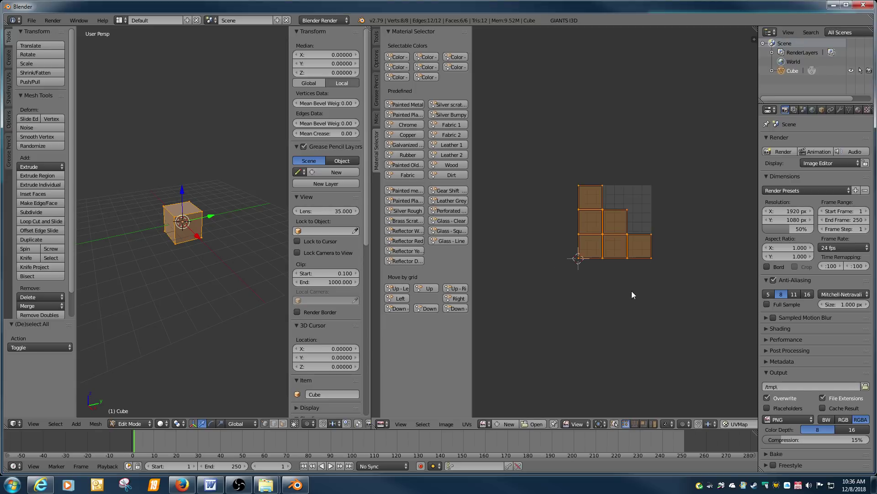
pyautogui.scroll(-1, 631, 282)
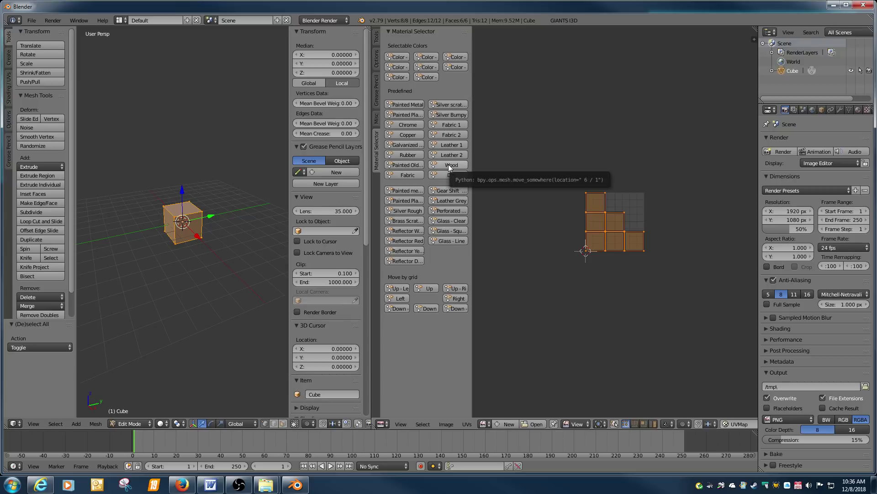
pyautogui.scroll(-3, 612, 209)
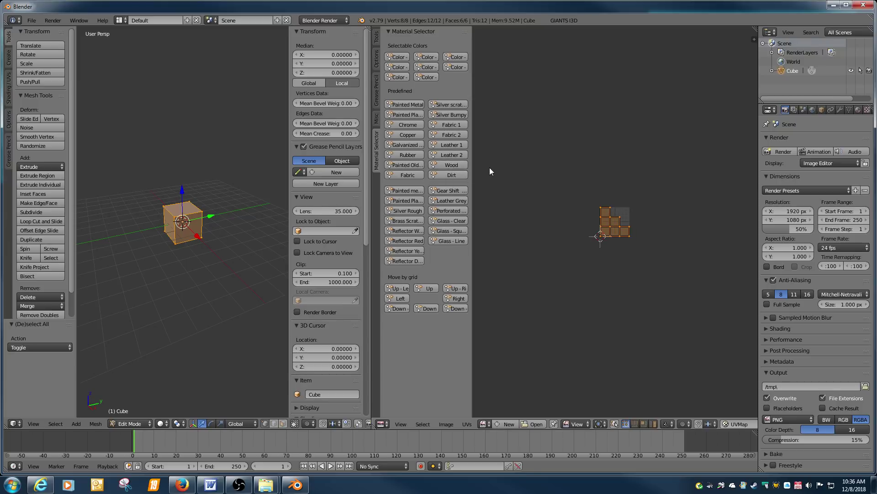
pyautogui.click(456, 163)
pyautogui.scroll(-3, 652, 183)
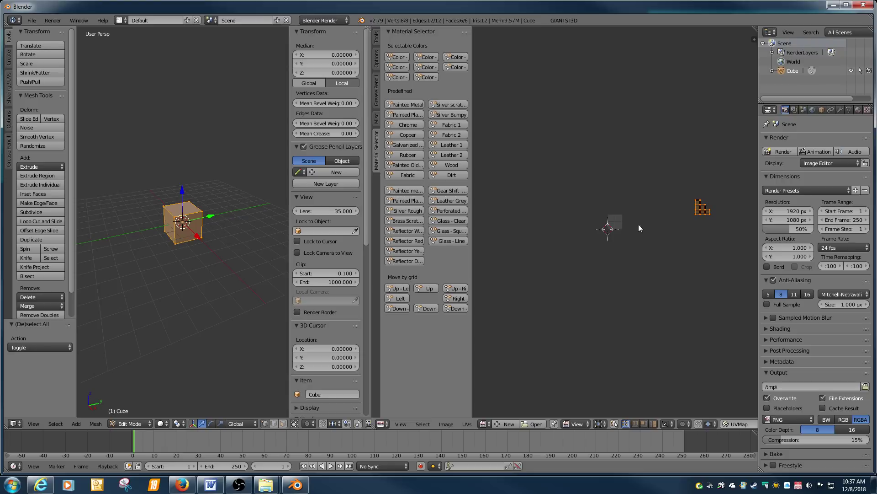
pyautogui.scroll(2, 664, 212)
pyautogui.scroll(-1, 696, 224)
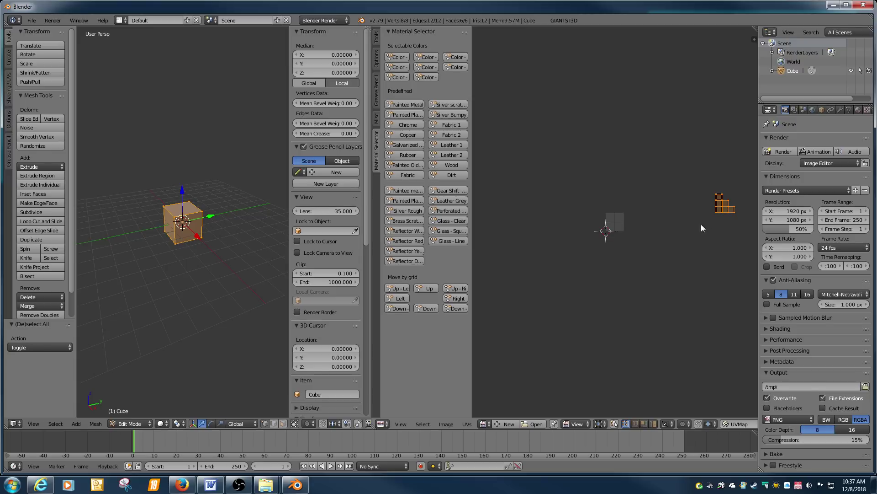
pyautogui.scroll(1, 672, 226)
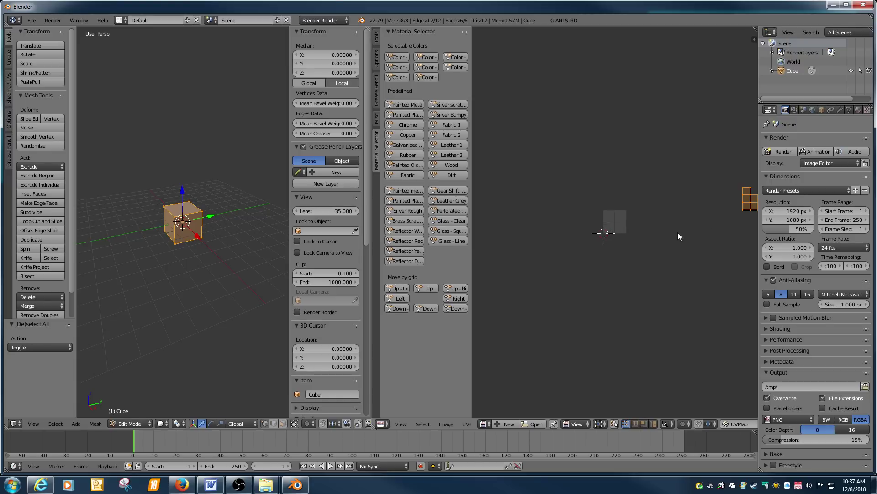
pyautogui.moveTo(715, 249); pyautogui.dragTo(651, 258, button='middle')
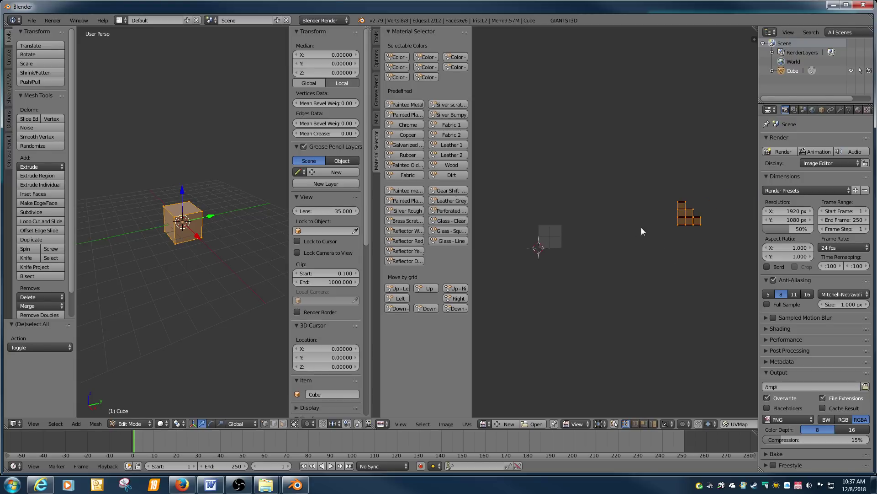
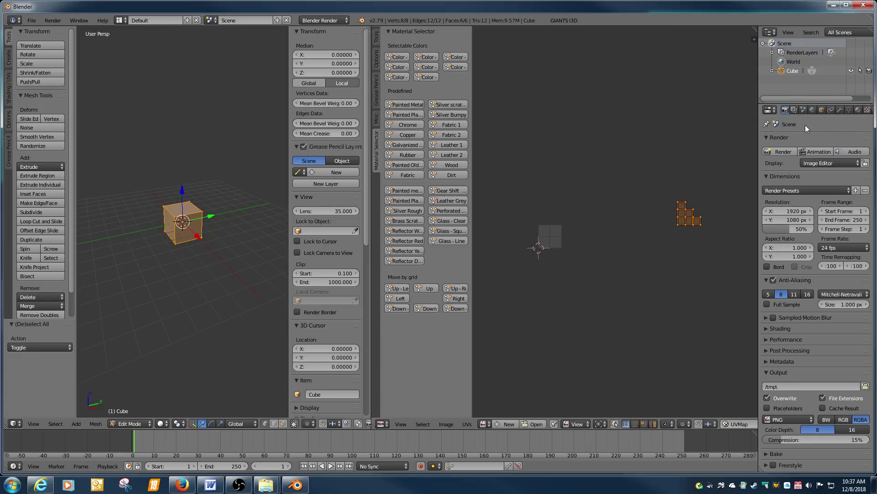
# Create a new material for the cube and add a new image texture to its first slot
pyautogui.click(857, 111)
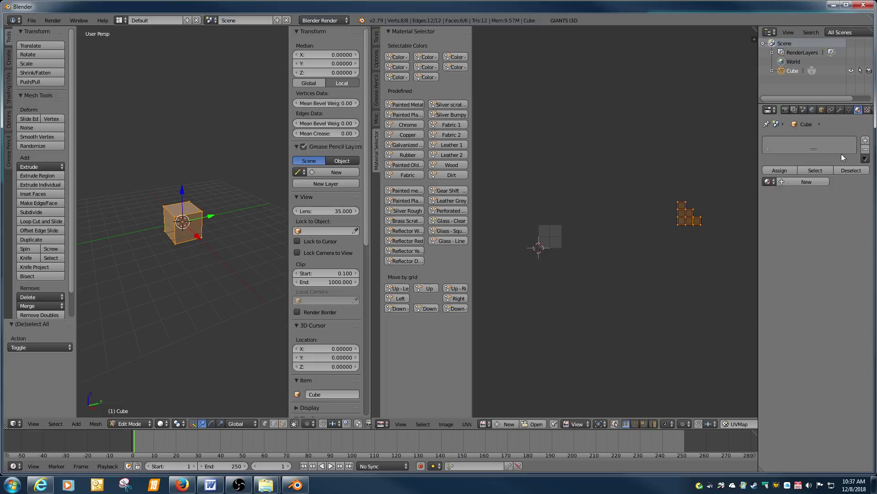
pyautogui.click(816, 182)
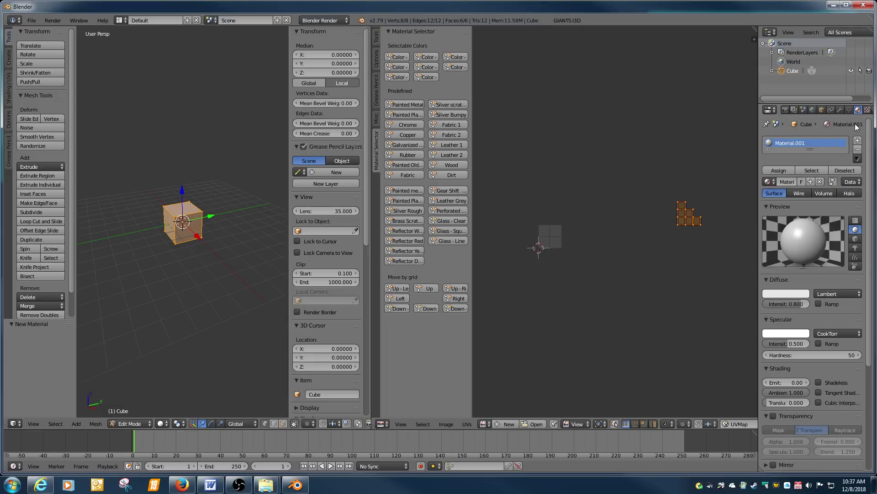
pyautogui.click(867, 110)
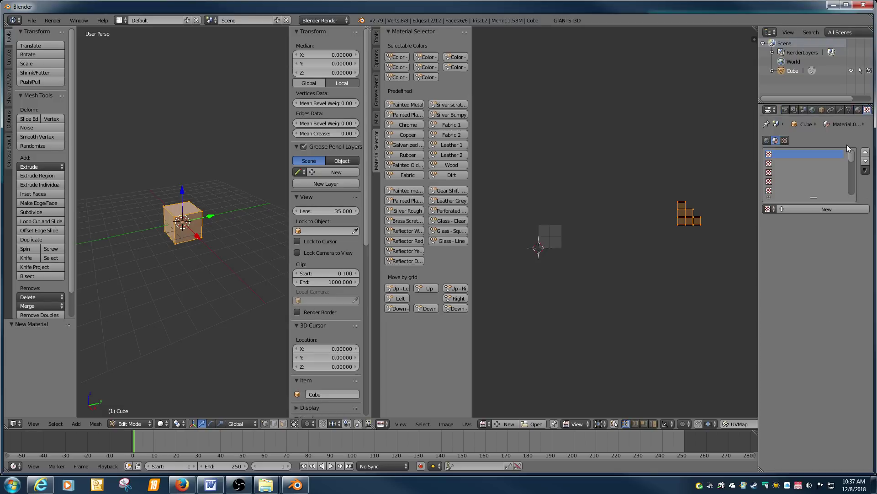
pyautogui.click(807, 211)
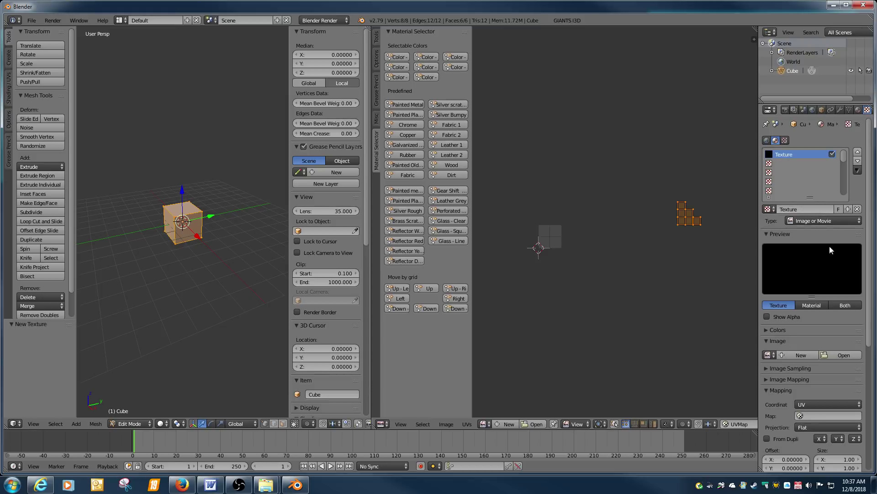
pyautogui.moveTo(870, 250); pyautogui.dragTo(870, 290)
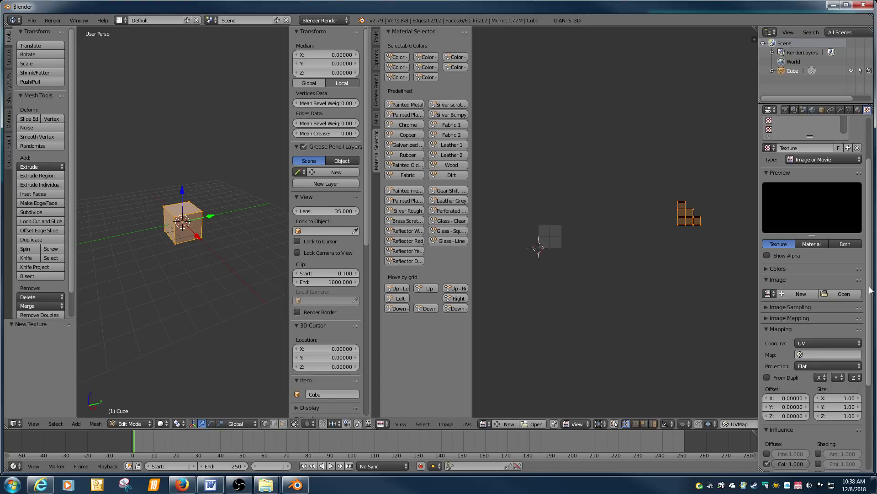
pyautogui.scroll(-2, 871, 290)
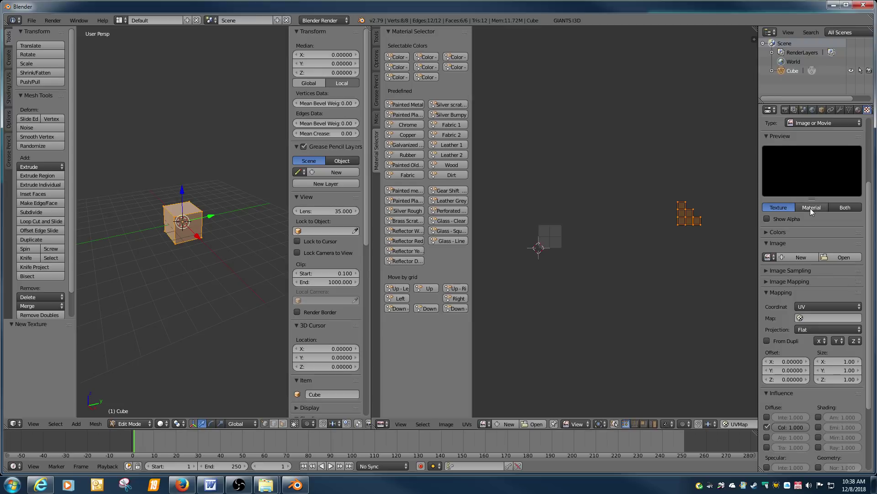
# Try to export the cube in GIANTS I3D format as untitled.i3d on the E: drive
pyautogui.click(34, 20)
pyautogui.moveTo(56, 204)
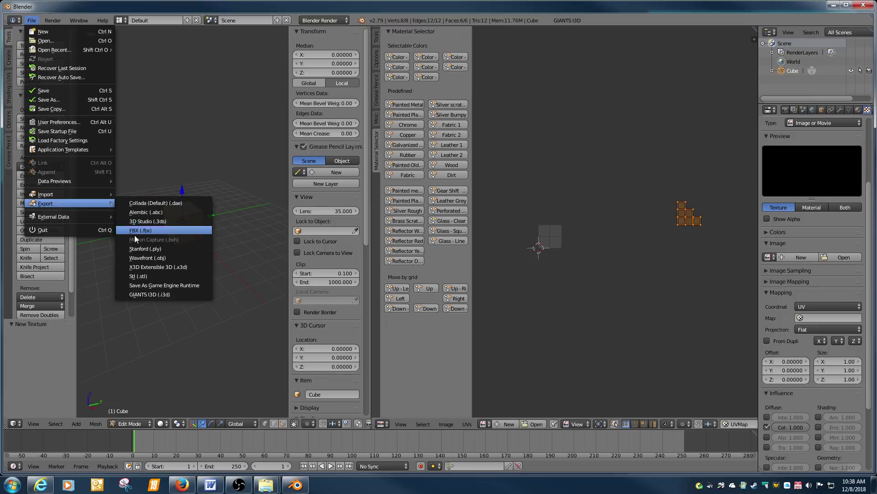
pyautogui.click(133, 295)
pyautogui.click(26, 79)
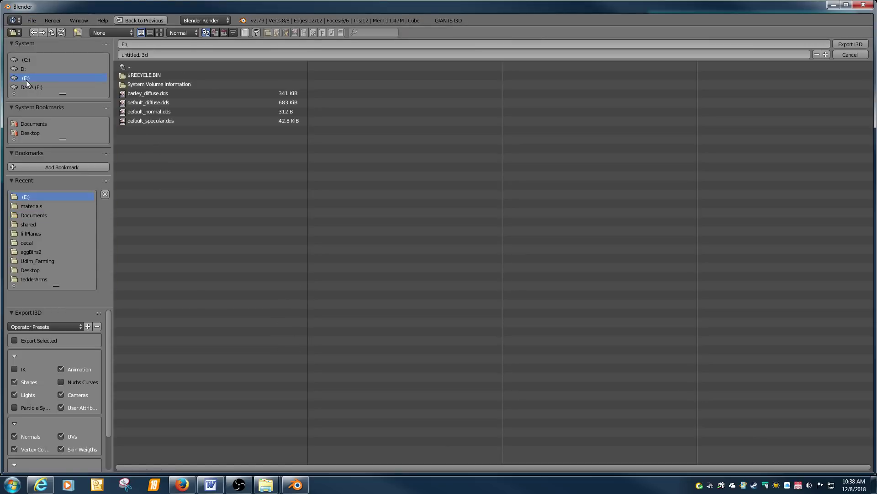
pyautogui.click(171, 54)
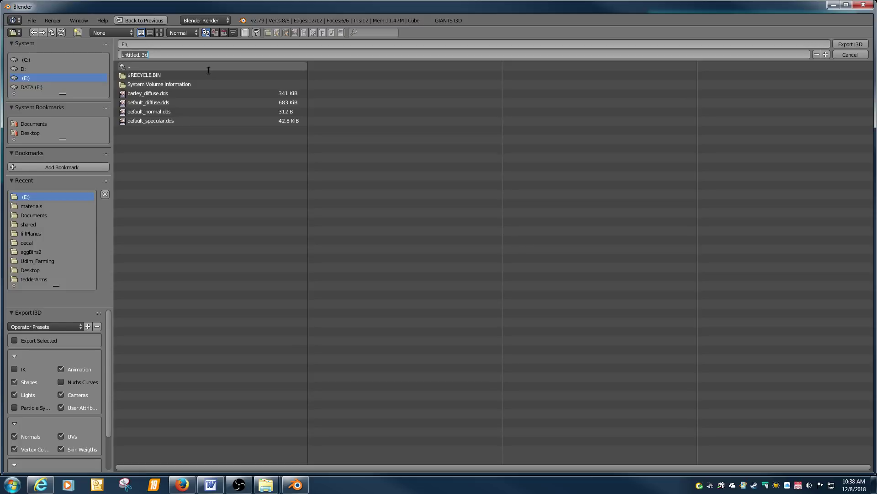
pyautogui.click(210, 74)
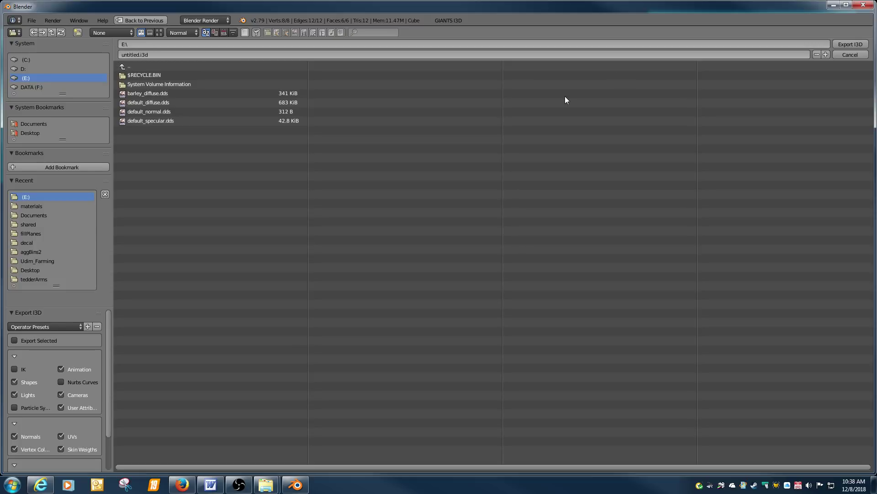
pyautogui.press('Return')
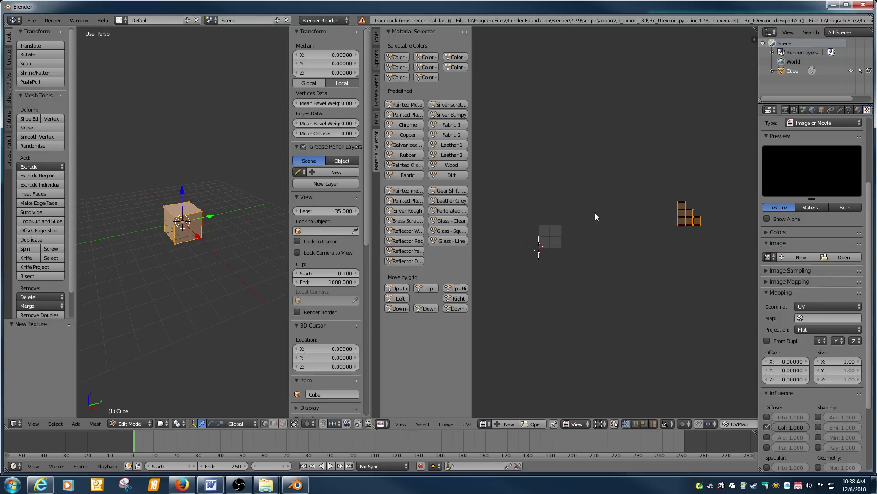
# Set the texture's mapping to the UVMap layer, and leave and re-enter the cube's Edit Mode
pyautogui.scroll(-1, 870, 238)
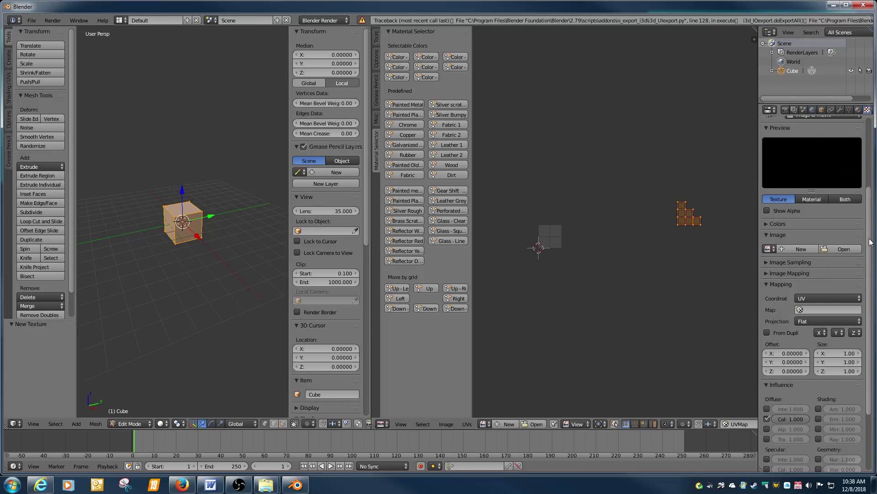
pyautogui.scroll(1, 854, 270)
pyautogui.click(818, 312)
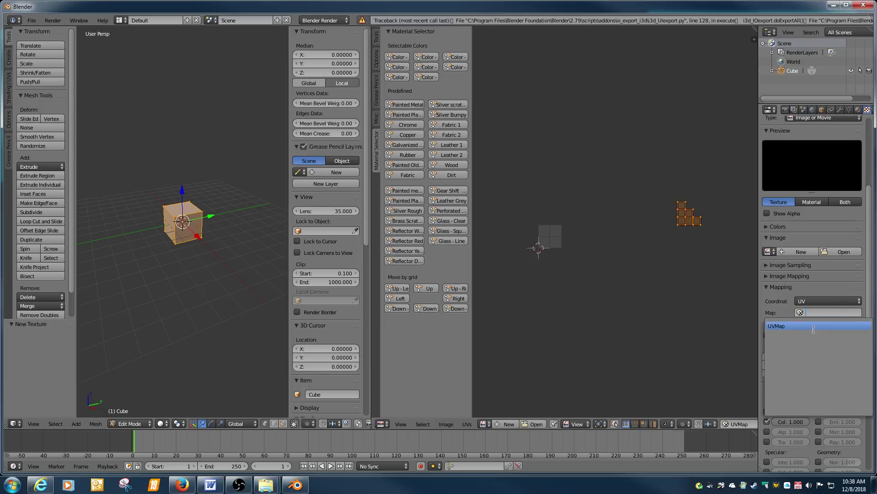
pyautogui.click(813, 326)
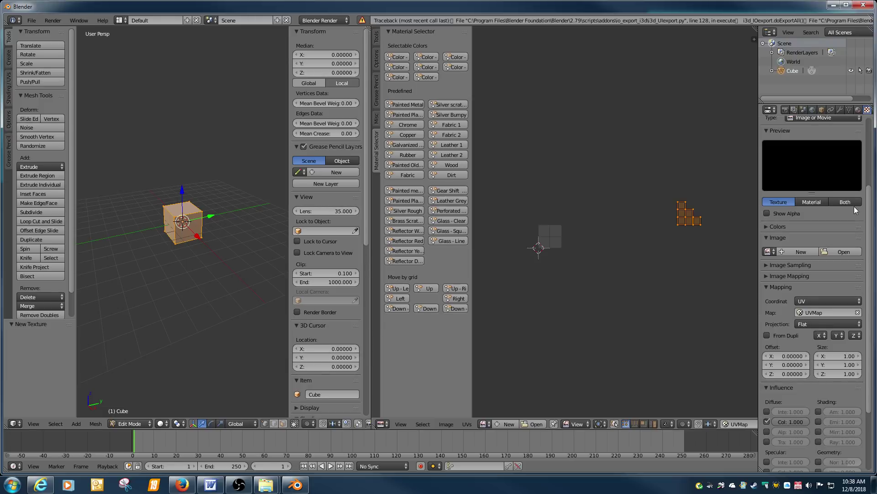
pyautogui.press('Tab')
pyautogui.press('Tab')
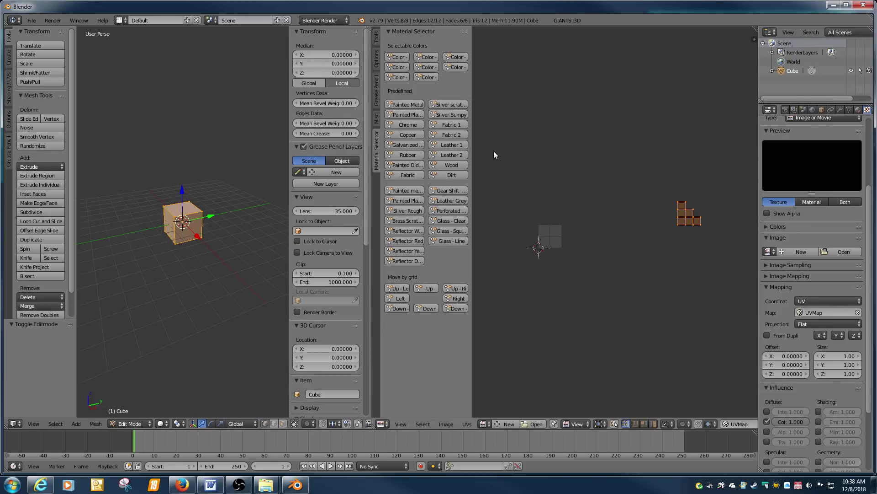
# Retry the GIANTS I3D export of the cube to untitled.i3d on the E: drive
pyautogui.click(31, 20)
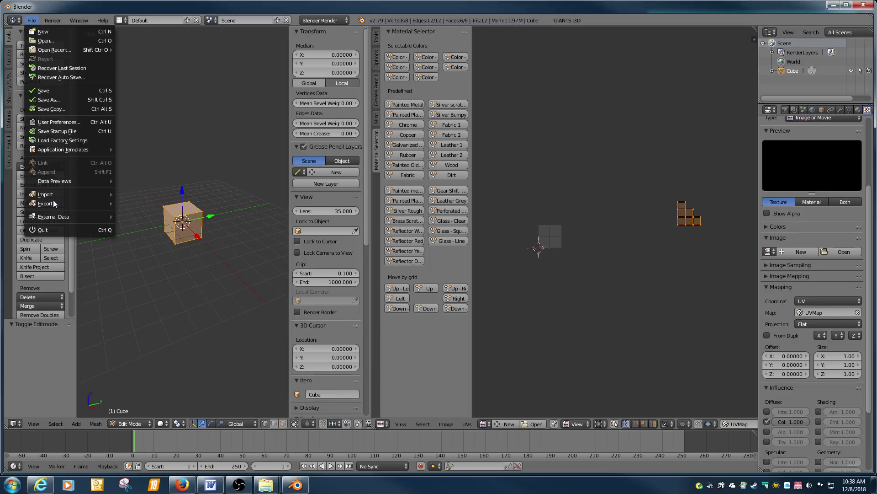
pyautogui.moveTo(53, 201)
pyautogui.click(151, 294)
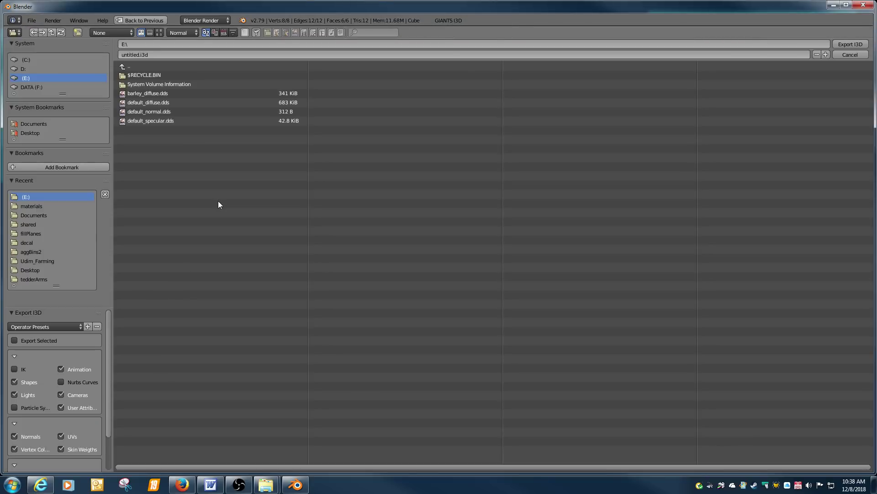
pyautogui.press('Return')
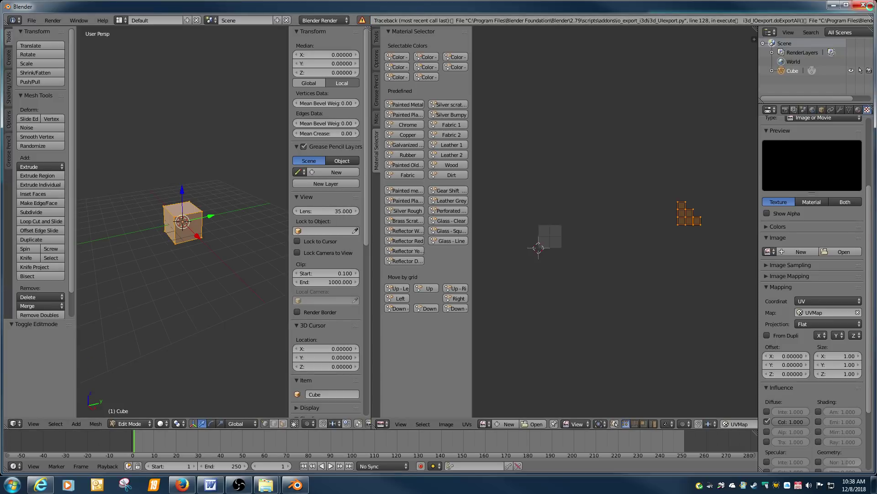
# Close the current Blender session, start a fresh one and add a cube mesh to the empty scene
pyautogui.click(863, 5)
pyautogui.press('Return')
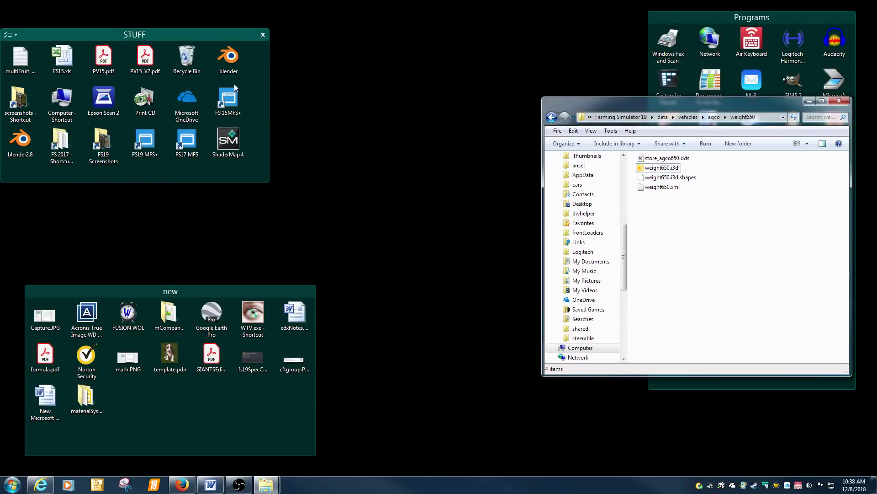
pyautogui.doubleClick(228, 56)
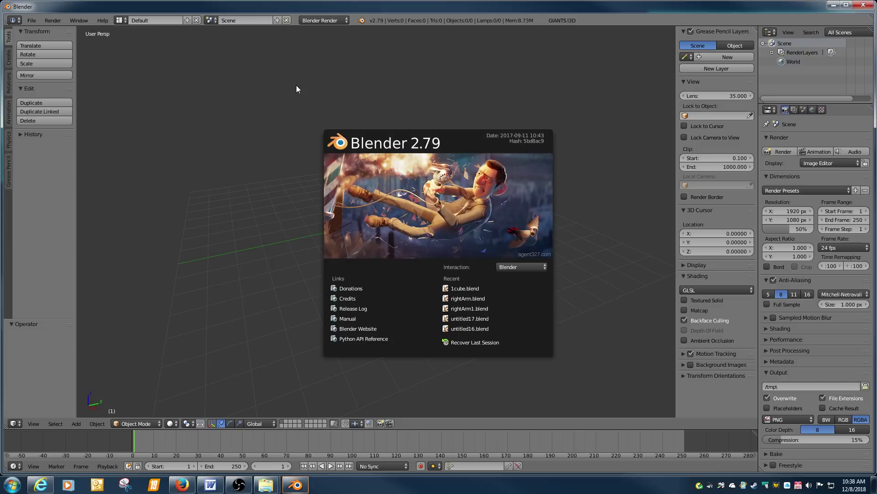
pyautogui.hotkey('shift', 'a')
pyautogui.moveTo(296, 85)
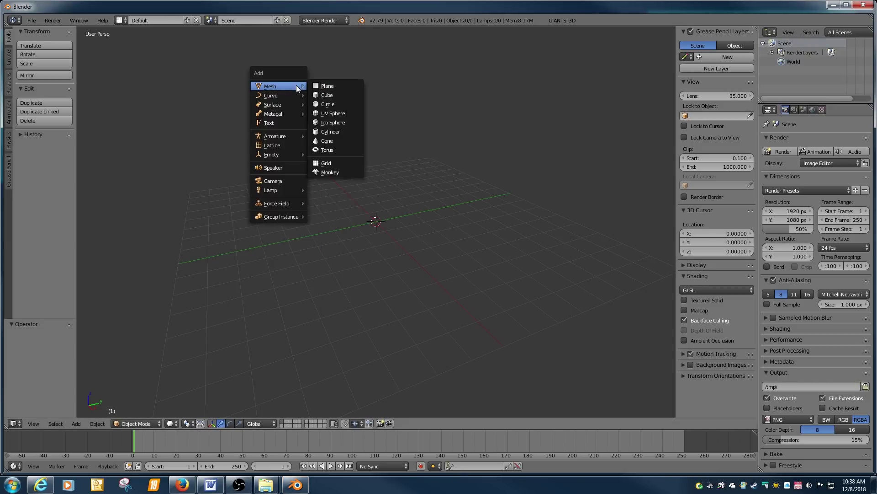
pyautogui.click(326, 95)
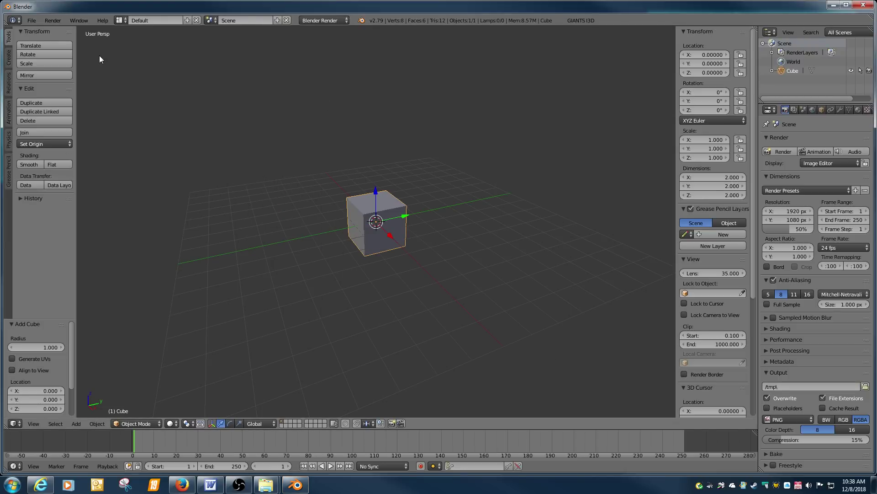
# Export the cube in GIANTS I3D format as untitled.i3d on the E: drive
pyautogui.click(32, 20)
pyautogui.moveTo(53, 201)
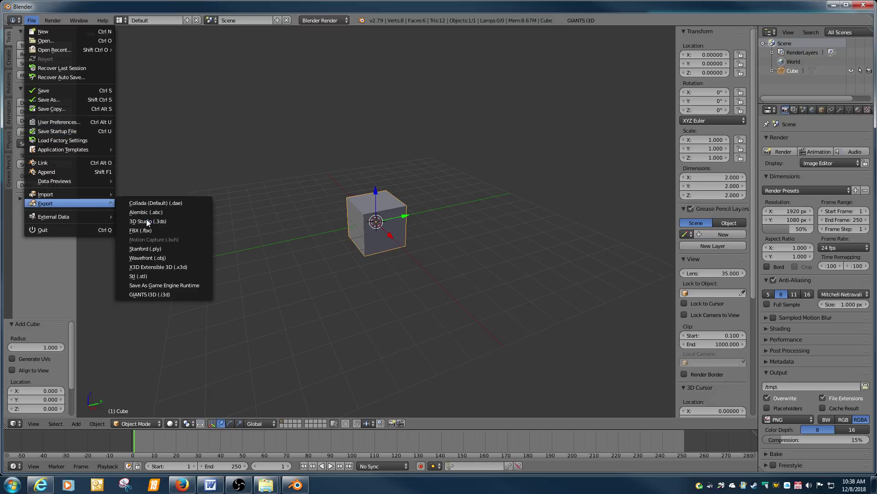
pyautogui.click(153, 285)
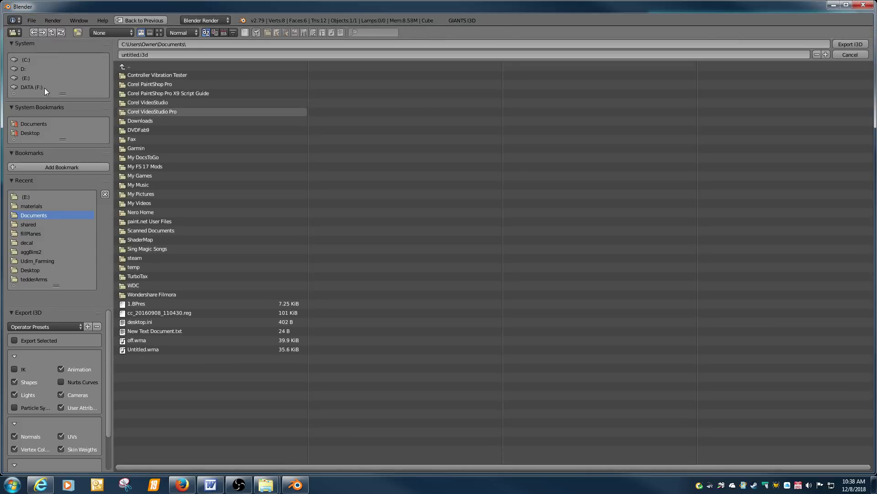
pyautogui.click(73, 77)
pyautogui.press('Escape')
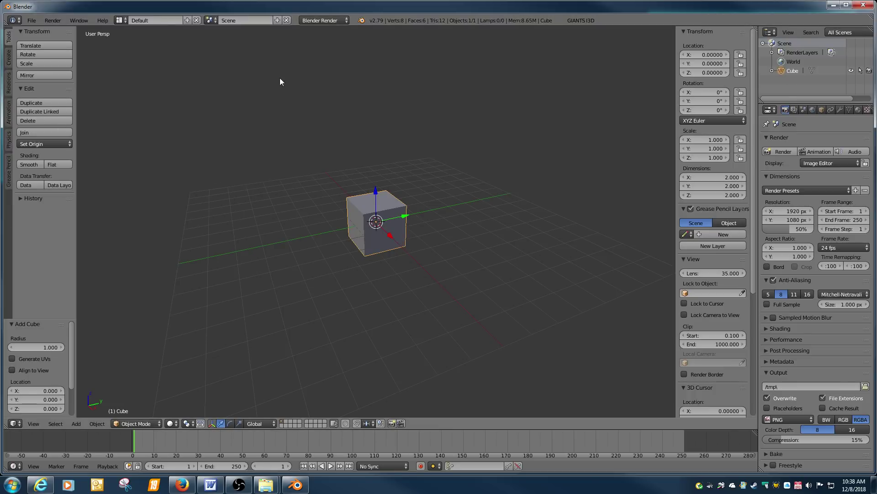
# Minimize Blender, browse to the E: drive and open untitled.i3d in GIANTS Editor version 8.1.0 (Beta)
pyautogui.click(834, 4)
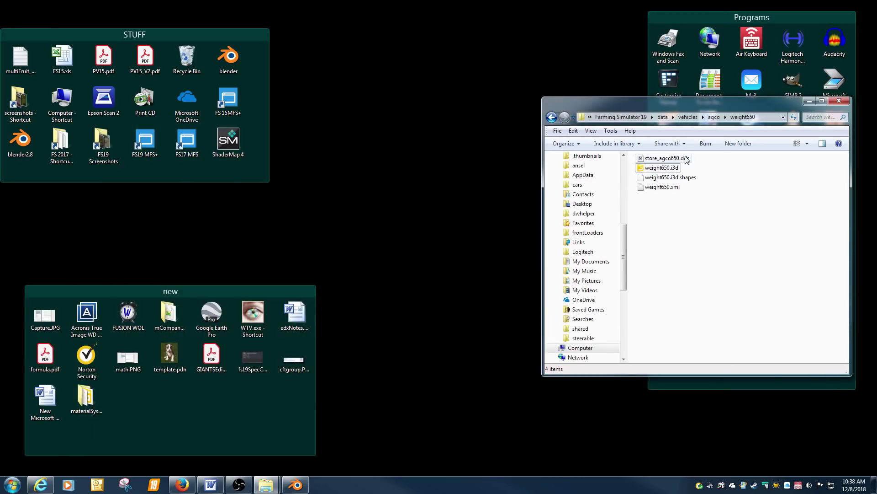
pyautogui.doubleClick(62, 105)
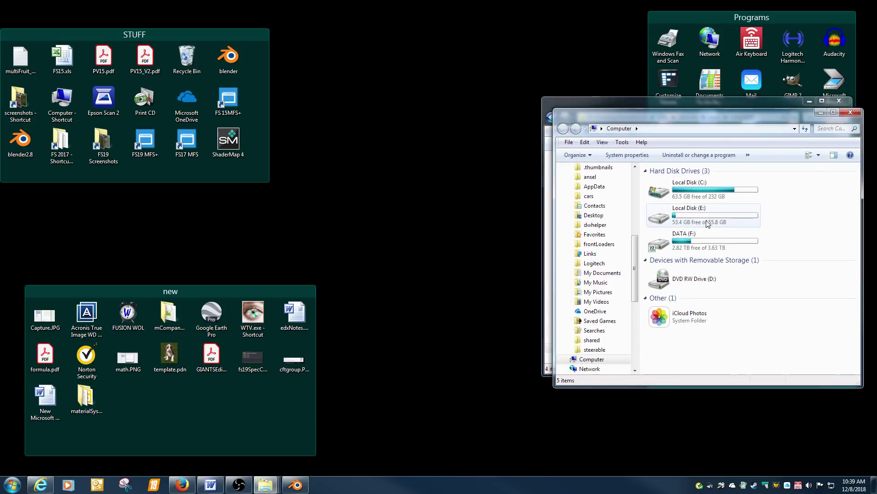
pyautogui.doubleClick(707, 223)
pyautogui.moveTo(588, 103); pyautogui.dragTo(292, 36)
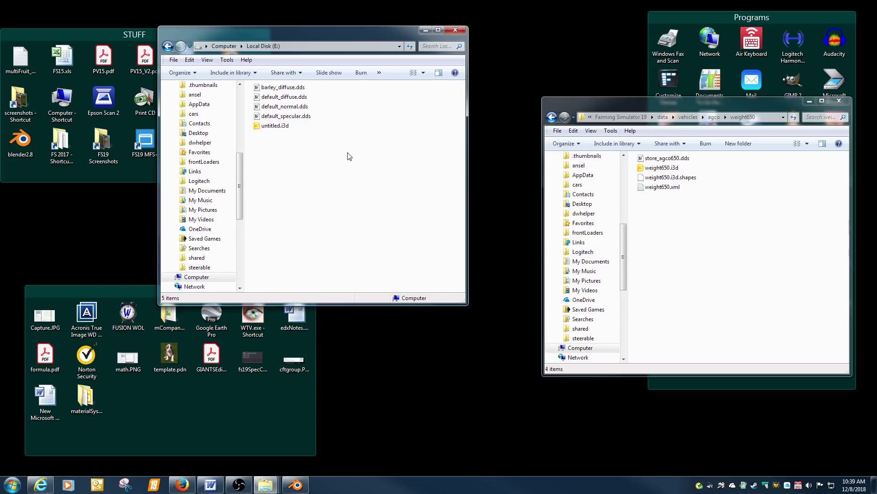
pyautogui.doubleClick(276, 126)
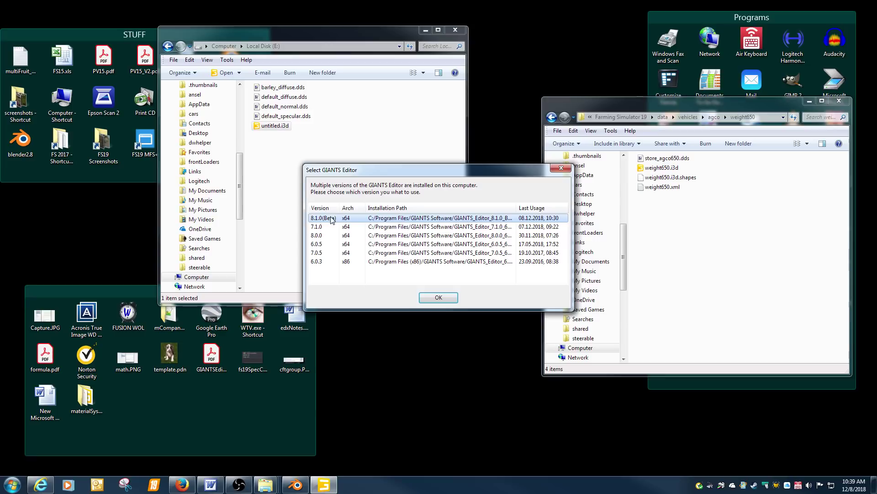
pyautogui.doubleClick(326, 218)
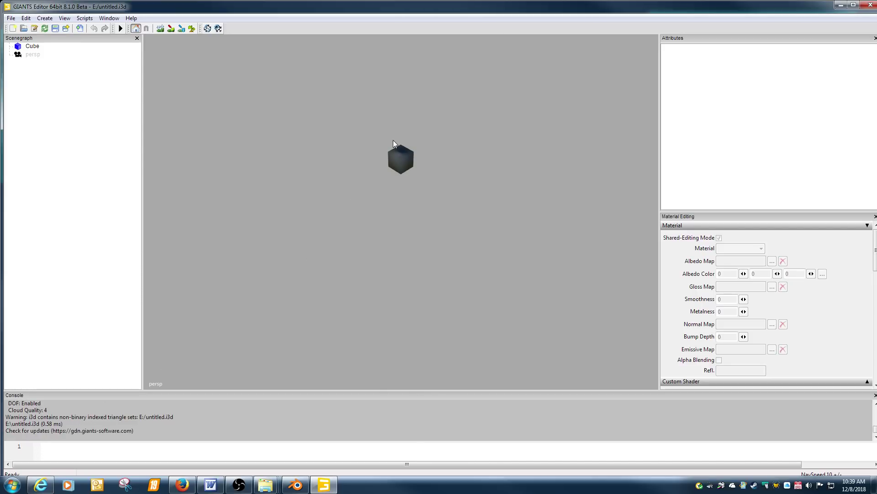
# Assign barley_diffuse.dds from the Farming Simulator 19 data/fillPlanes folder as the albedo map of the Cube's material
pyautogui.click(33, 47)
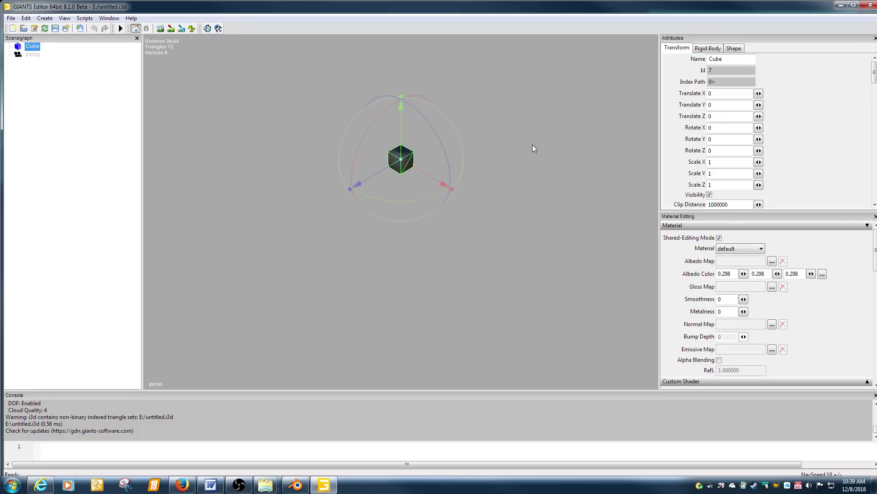
pyautogui.click(772, 262)
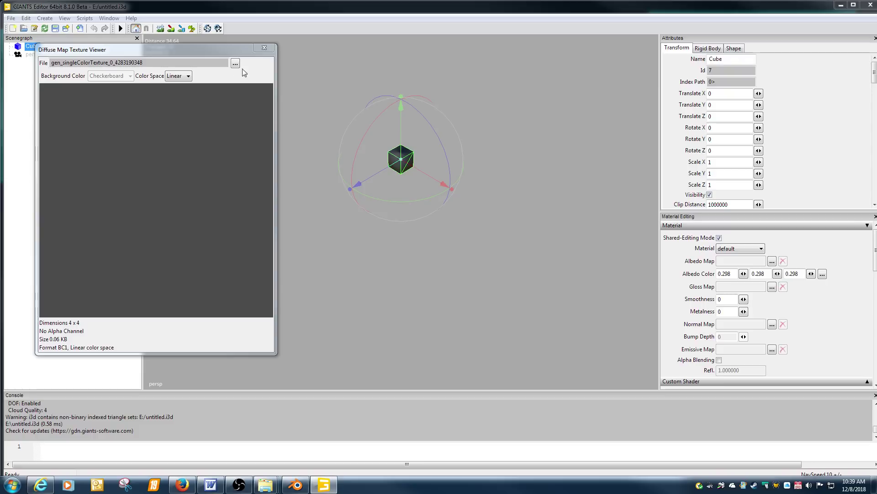
pyautogui.click(235, 63)
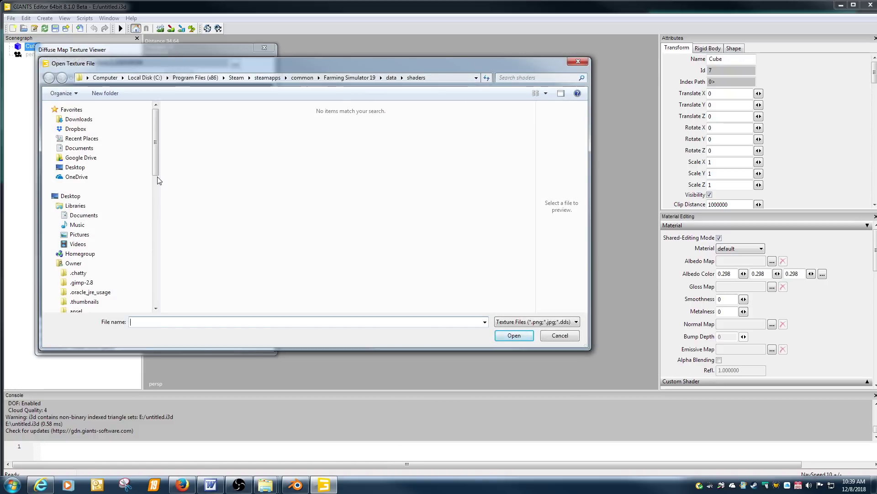
pyautogui.click(77, 177)
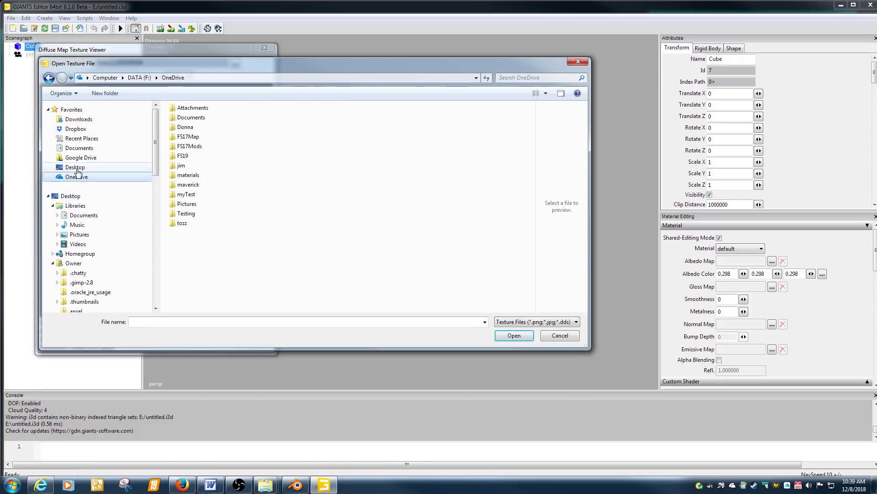
pyautogui.click(77, 168)
pyautogui.doubleClick(192, 137)
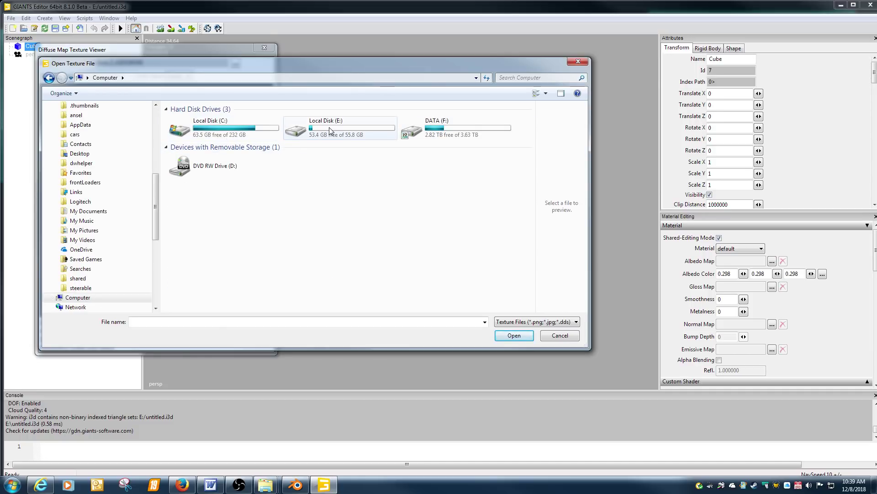
pyautogui.moveTo(157, 201); pyautogui.dragTo(90, 133)
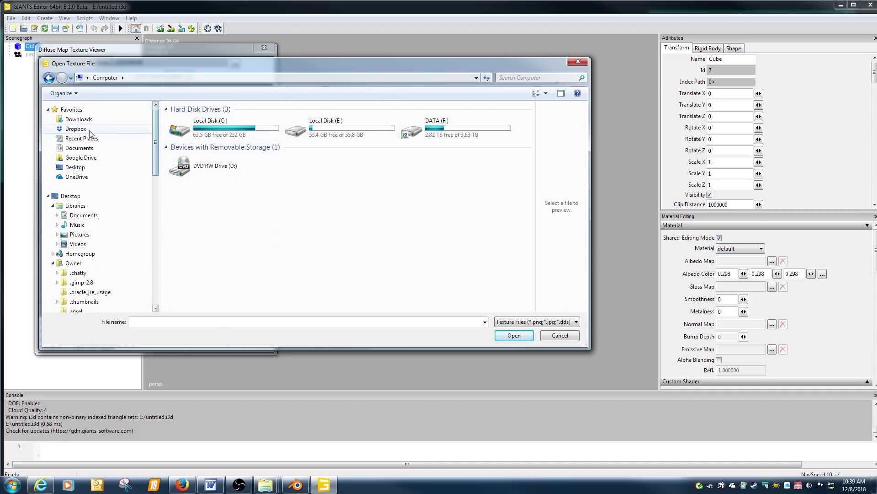
pyautogui.click(79, 168)
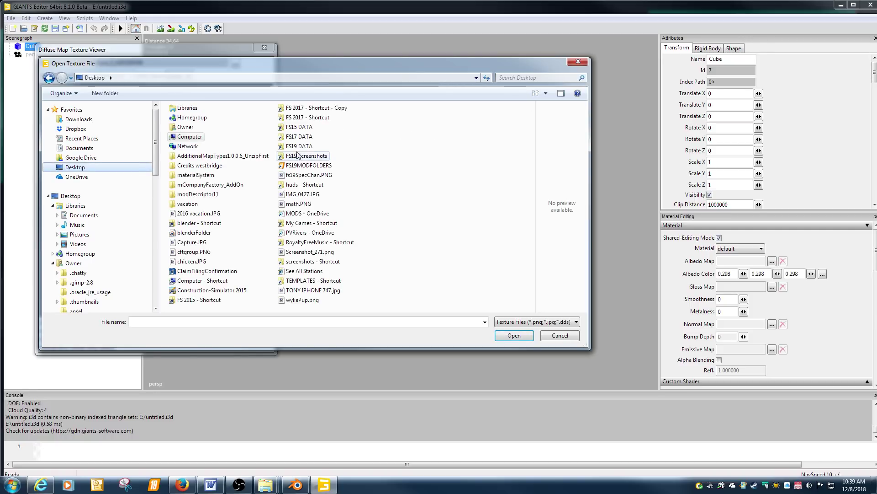
pyautogui.doubleClick(299, 146)
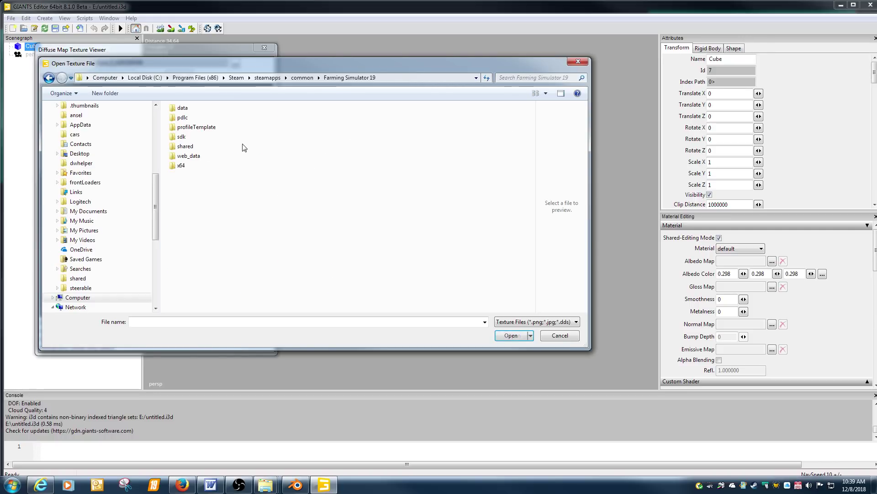
pyautogui.doubleClick(186, 110)
pyautogui.doubleClick(201, 118)
pyautogui.click(197, 118)
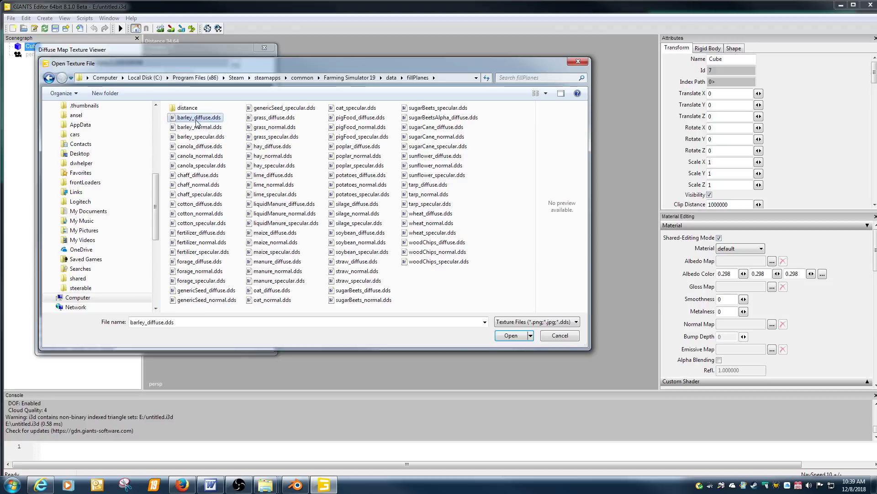
pyautogui.doubleClick(198, 118)
pyautogui.click(264, 47)
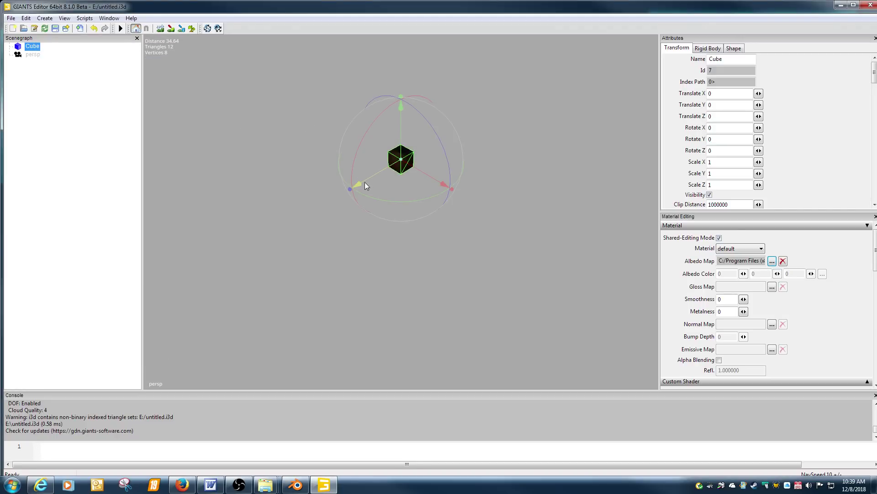
# Examine up close and from different angles how the diffuse texture looks on the cube's faces
pyautogui.scroll(3, 388, 188)
pyautogui.scroll(8, 434, 219)
pyautogui.keyDown('alt'); pyautogui.moveTo(388, 188); pyautogui.dragTo(437, 218, button='middle'); pyautogui.keyUp('alt')
pyautogui.scroll(2, 437, 218)
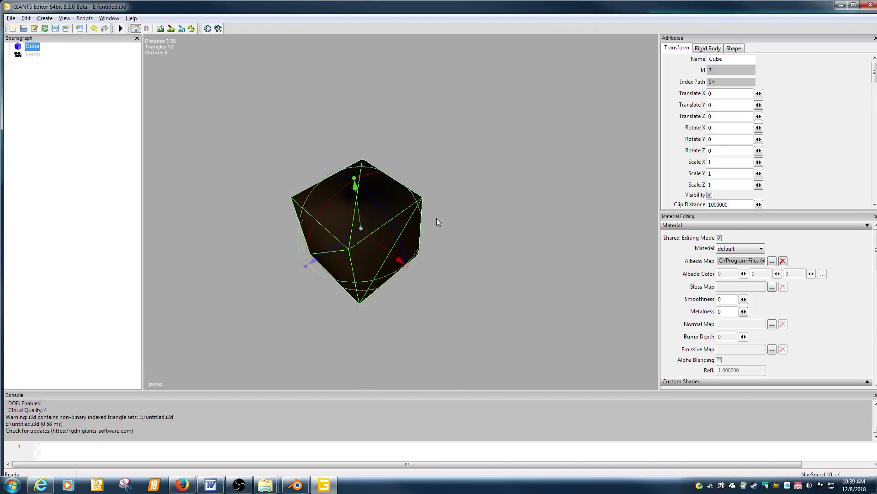
pyautogui.keyDown('alt'); pyautogui.moveTo(437, 218); pyautogui.dragTo(447, 176); pyautogui.keyUp('alt')
pyautogui.scroll(-2, 443, 176)
pyautogui.scroll(2, 420, 188)
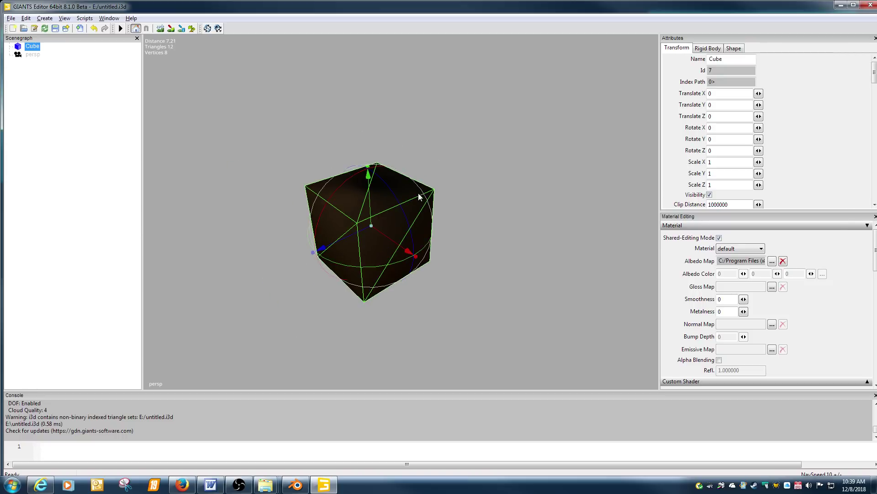
pyautogui.scroll(-2, 419, 196)
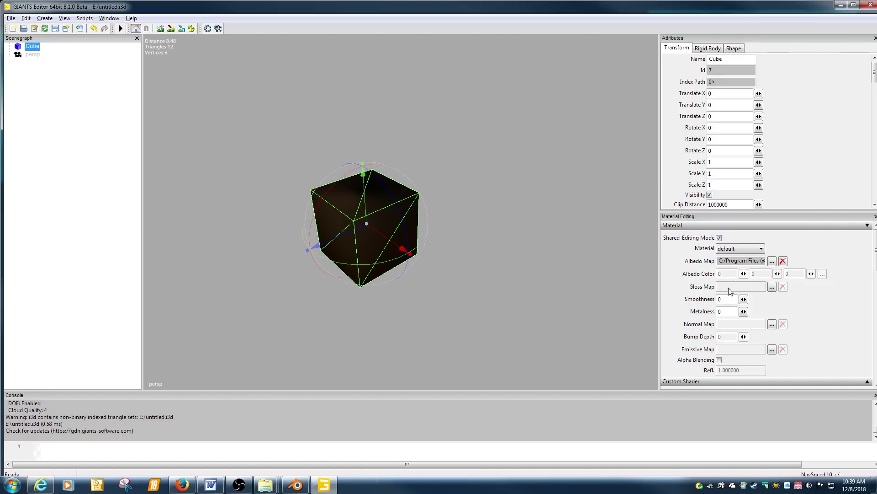
# Assign default_normal.dds from the data/shared folder as the normal map of the Cube's material
pyautogui.click(772, 324)
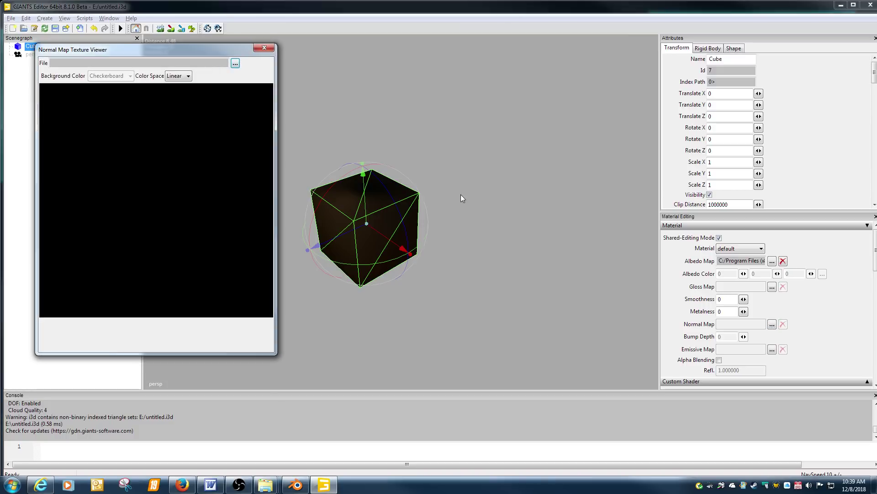
pyautogui.click(234, 64)
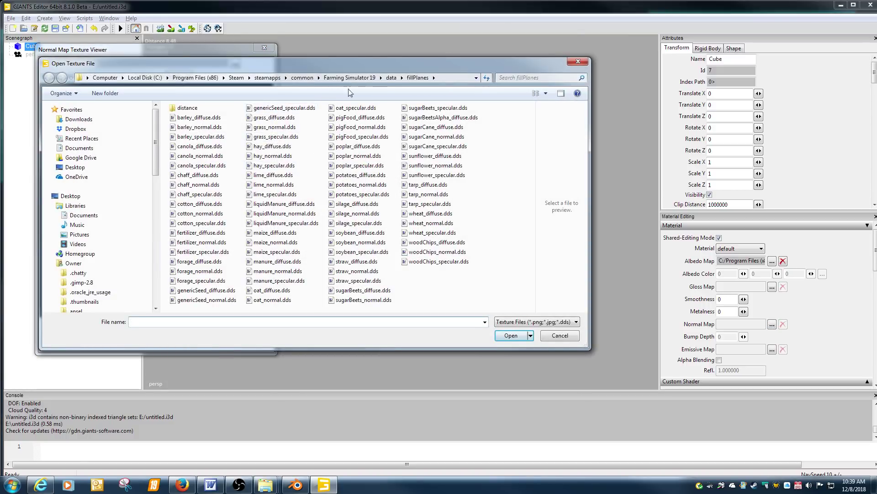
pyautogui.click(392, 78)
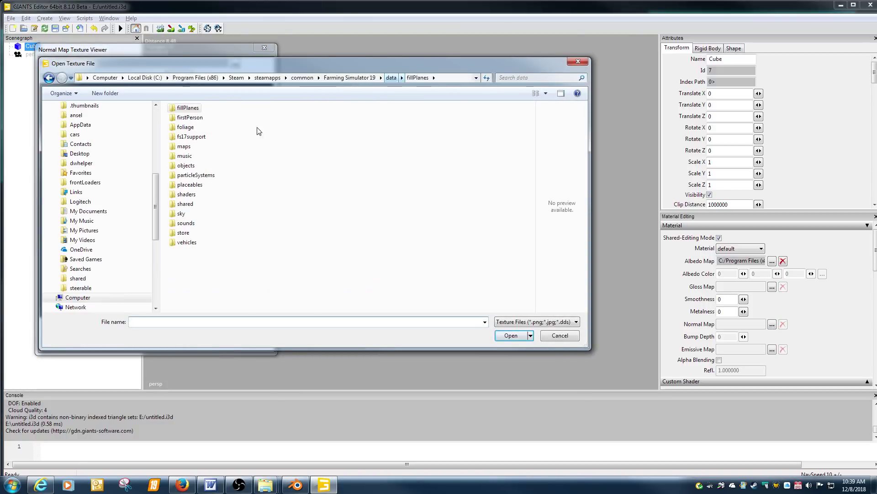
pyautogui.doubleClick(185, 204)
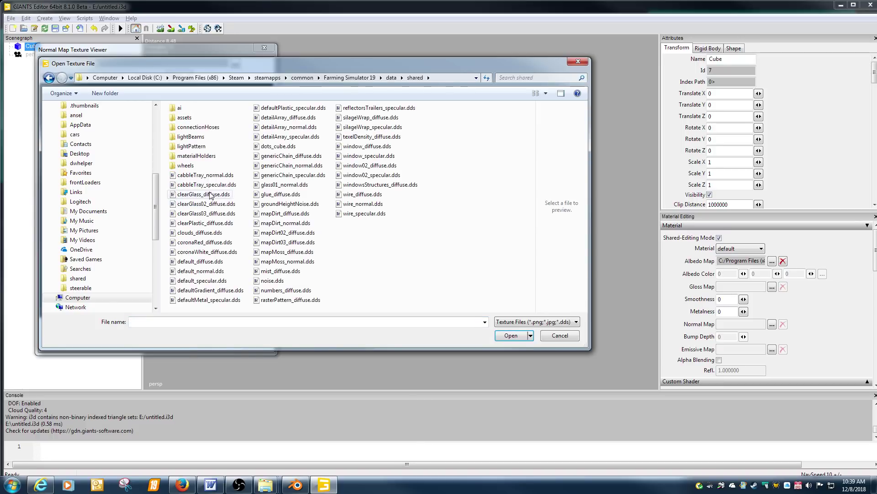
pyautogui.doubleClick(201, 271)
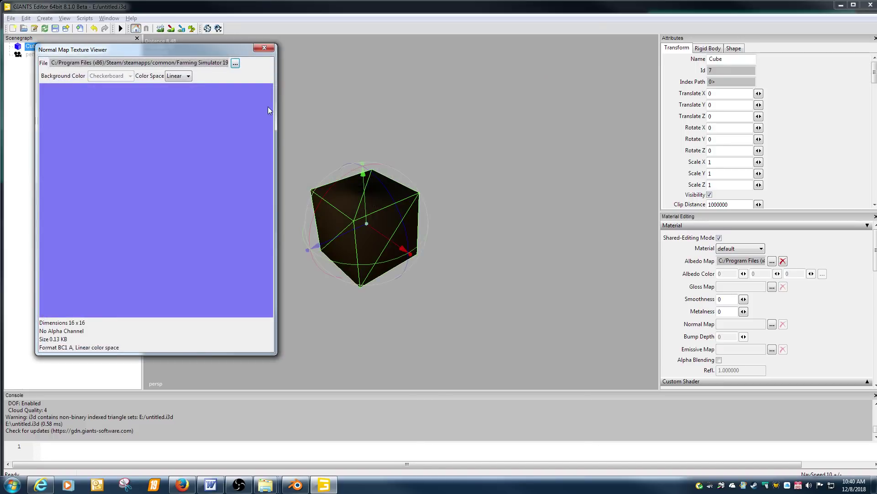
pyautogui.click(263, 48)
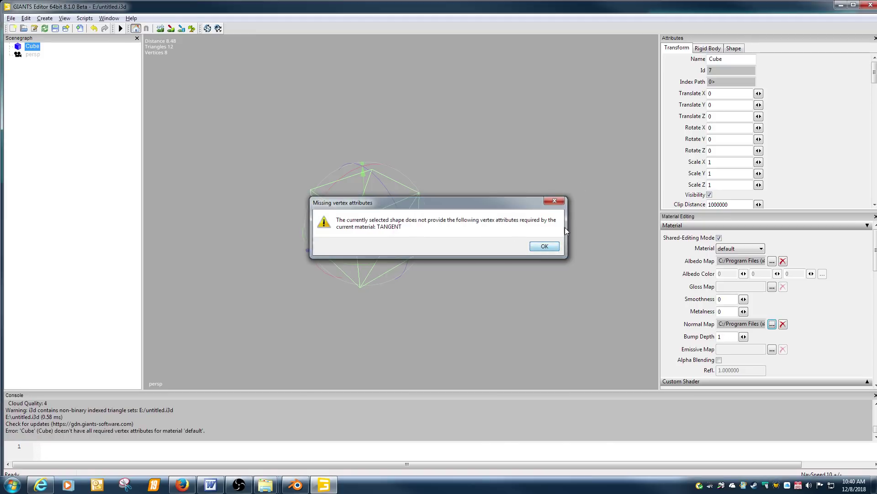
pyautogui.click(542, 248)
# Enable Tangents in the Cube's shape attributes and deselect the cube
pyautogui.click(734, 48)
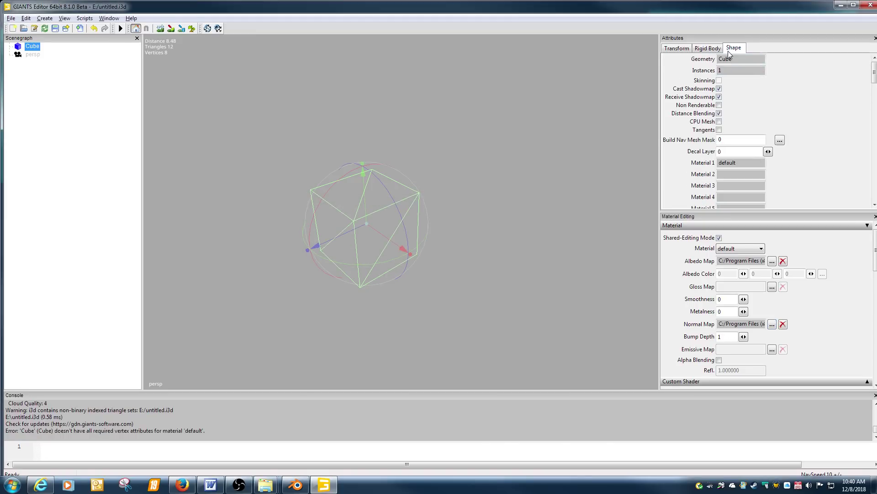
pyautogui.click(720, 130)
pyautogui.click(445, 121)
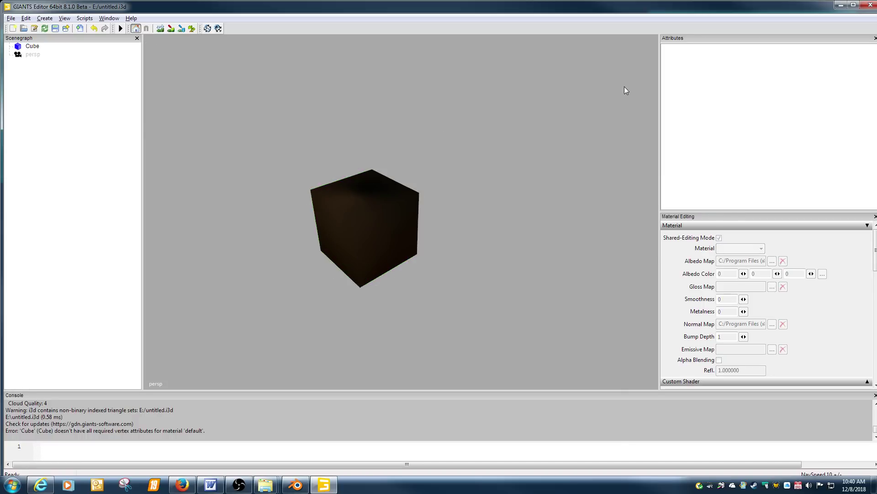
# Reselect the Cube and reload default_normal.dds from data/shared as its normal map
pyautogui.click(30, 47)
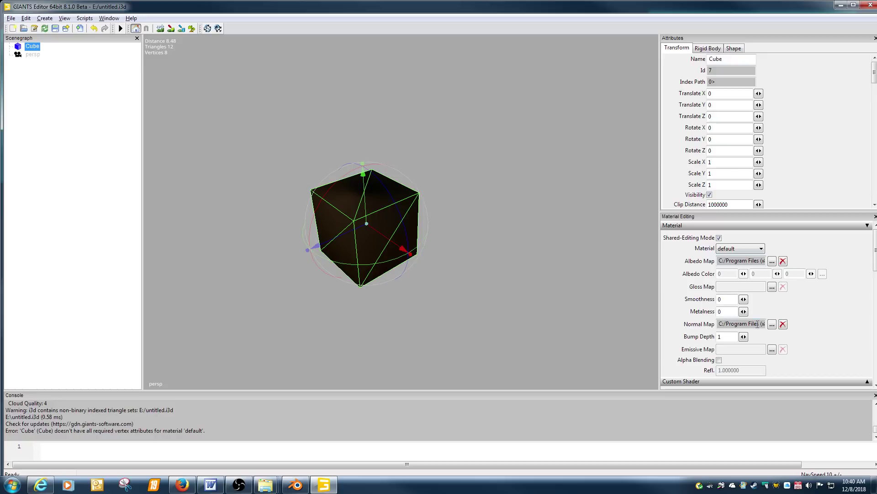
pyautogui.click(772, 324)
pyautogui.click(235, 63)
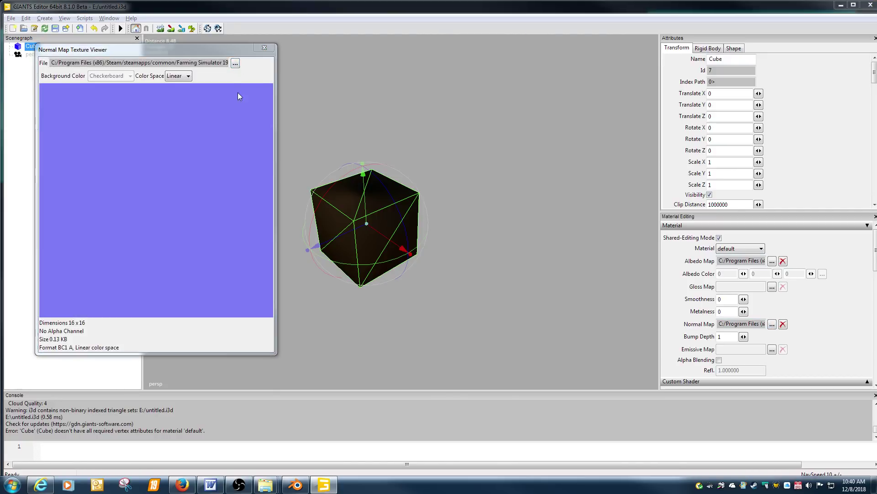
pyautogui.doubleClick(205, 273)
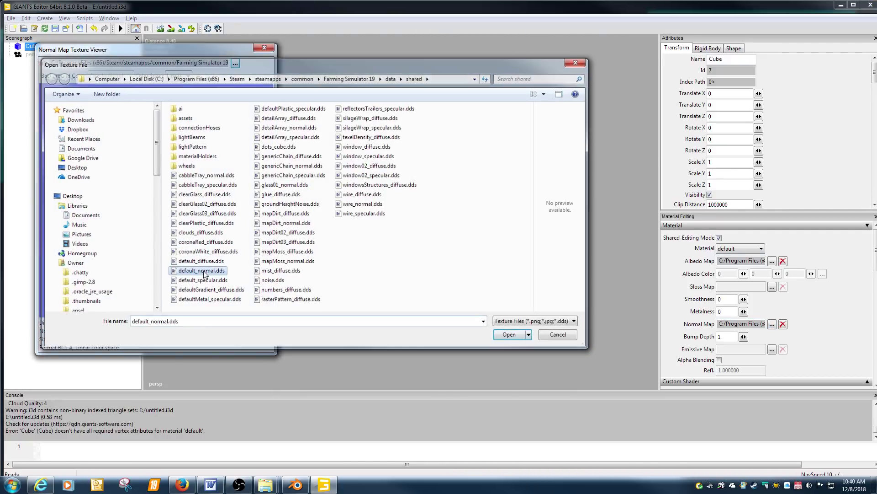
pyautogui.click(265, 49)
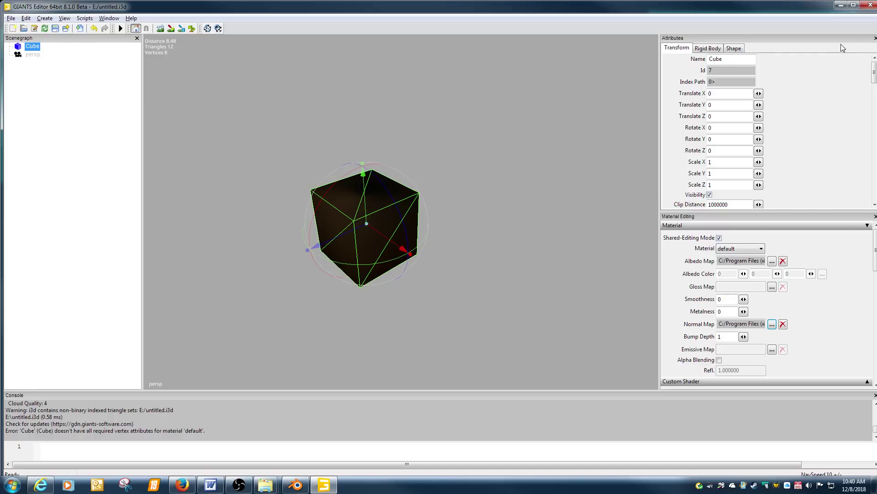
# Close GIANTS Editor without saving the changes to untitled.i3d and return to the cube scene in Blender
pyautogui.click(870, 6)
pyautogui.click(474, 243)
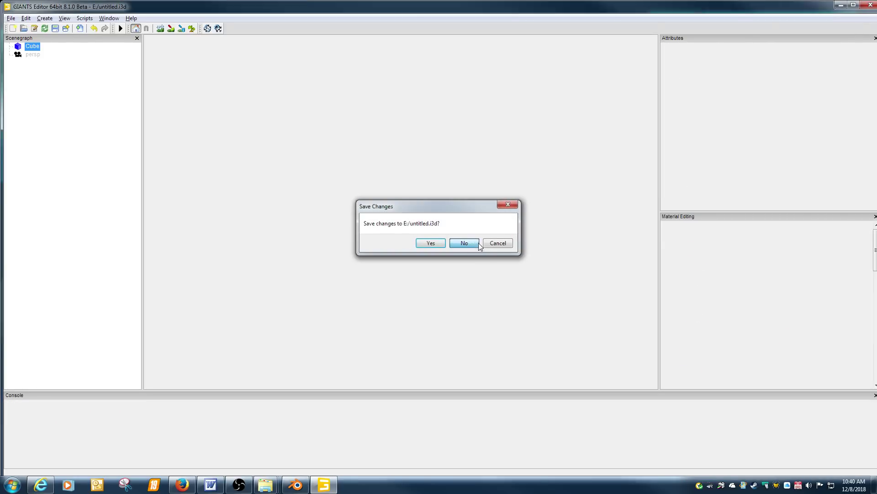
pyautogui.click(306, 486)
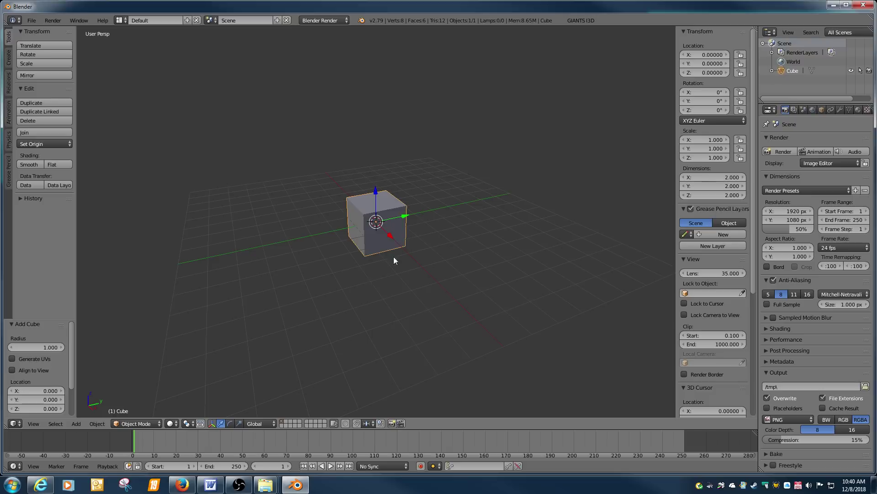
# Quit Blender without saving the cube scene and restart it with an empty scene, dismissing the splash screen
pyautogui.click(863, 4)
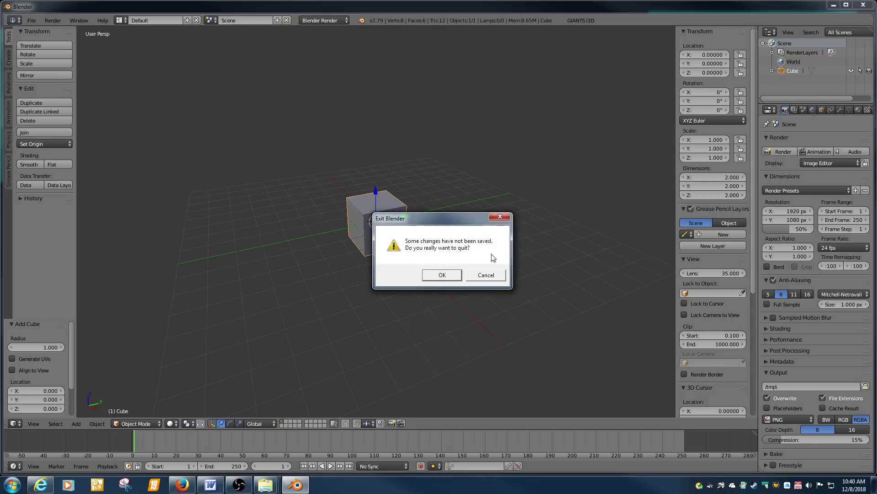
pyautogui.click(441, 275)
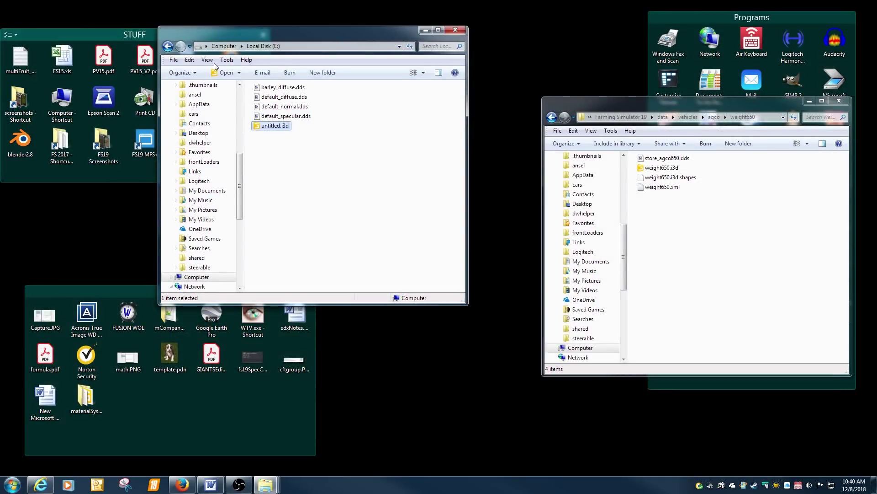
pyautogui.moveTo(265, 29); pyautogui.dragTo(348, 90)
pyautogui.doubleClick(229, 59)
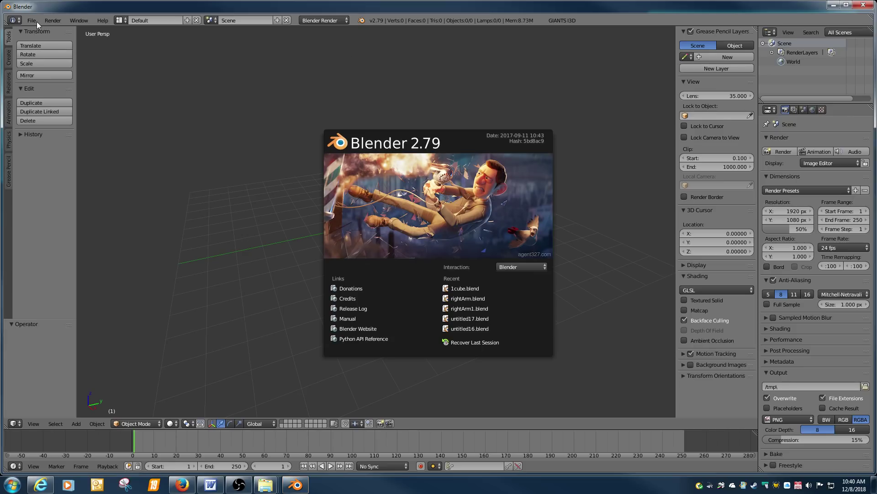
pyautogui.click(37, 24)
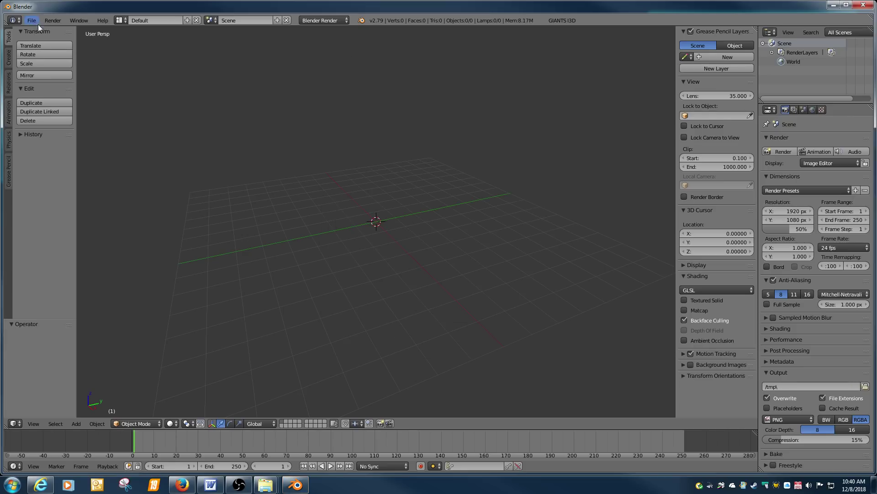
# Add a mesh cube to the empty scene and give it a new material
pyautogui.hotkey('shift', 'a')
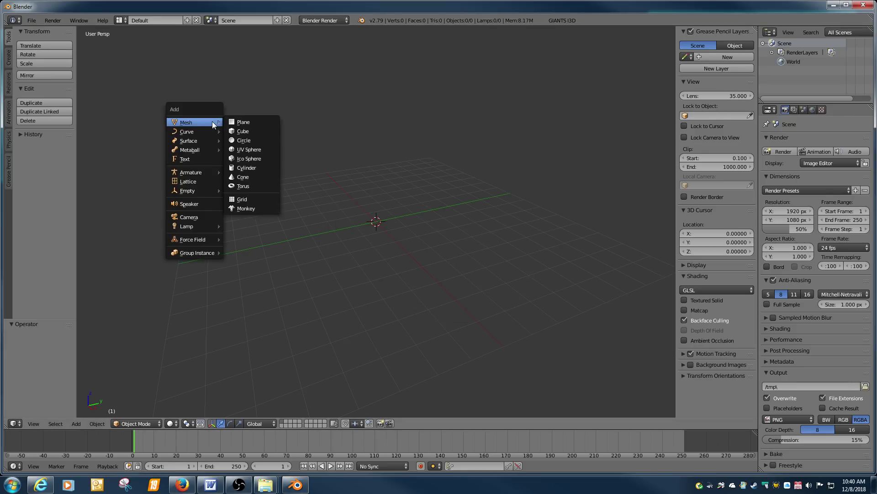
pyautogui.click(246, 130)
pyautogui.click(858, 111)
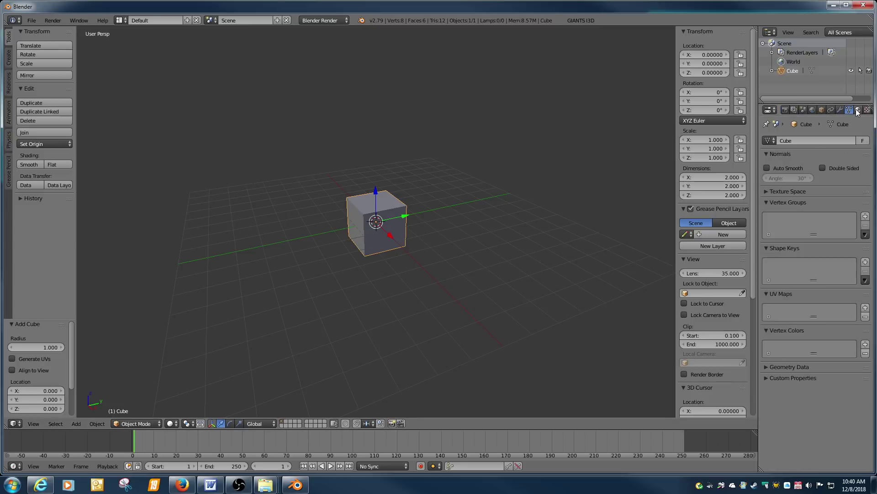
pyautogui.click(805, 170)
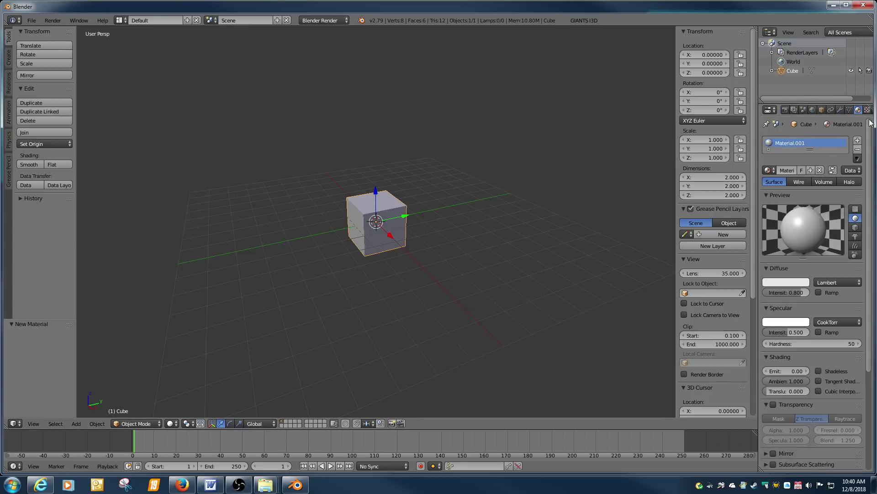
# Add a new texture to the cube's material and load default_normal.dds from drive E: as its image
pyautogui.click(867, 110)
pyautogui.click(858, 210)
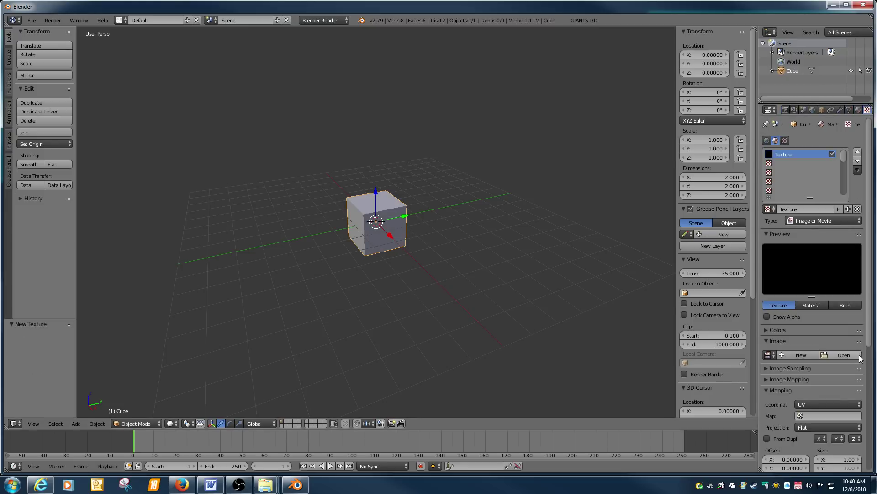
pyautogui.click(845, 355)
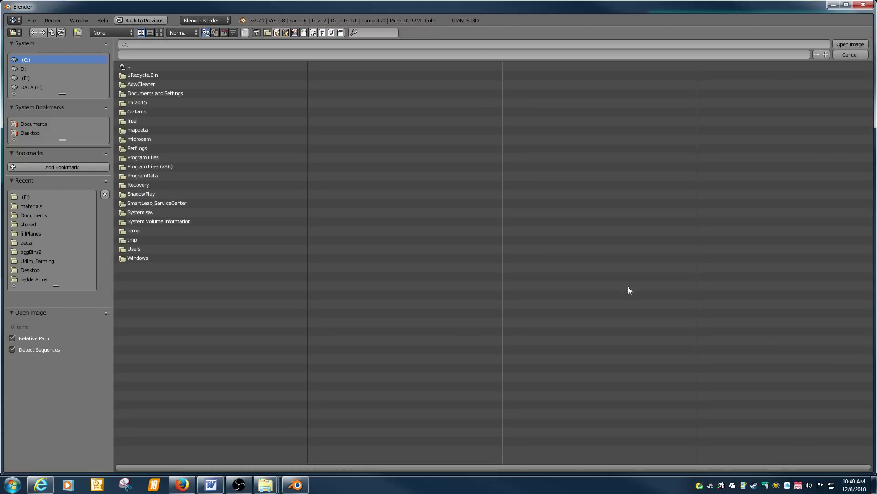
pyautogui.click(28, 78)
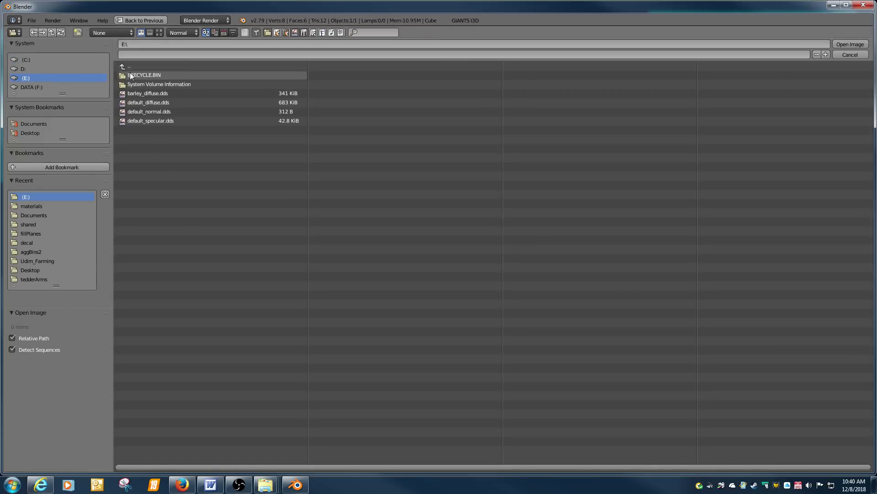
pyautogui.doubleClick(144, 113)
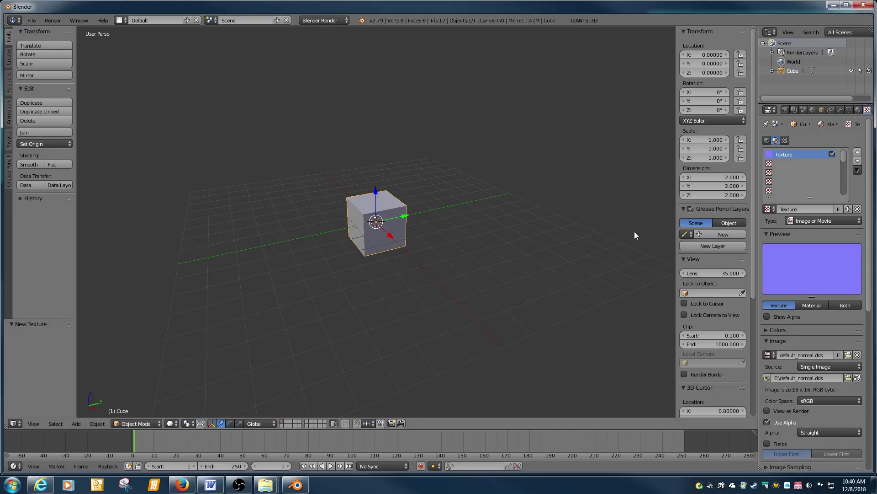
# Try to choose a UV map in the mapping settings of the default_normal.dds texture
pyautogui.moveTo(867, 260); pyautogui.dragTo(855, 354)
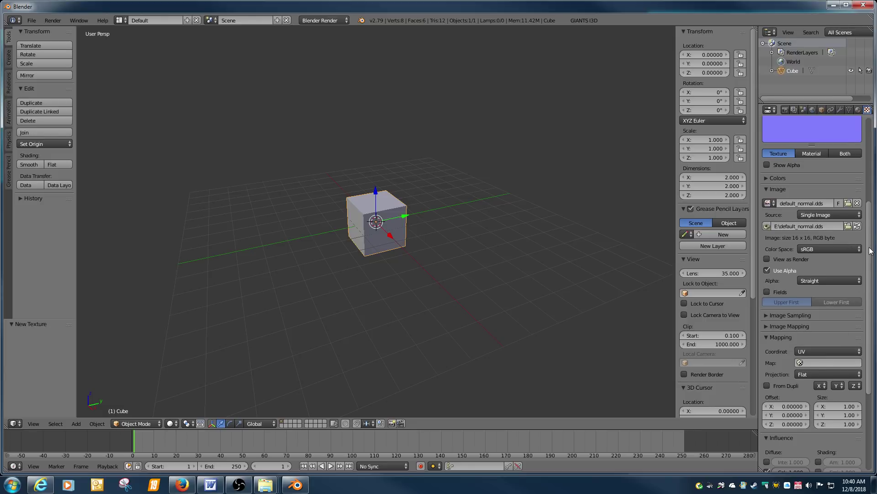
pyautogui.moveTo(871, 250); pyautogui.dragTo(871, 208)
pyautogui.scroll(2, 870, 208)
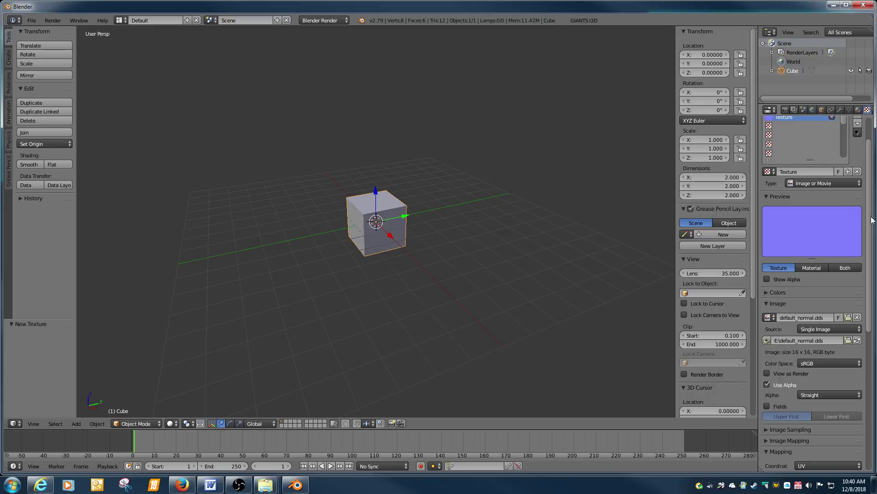
pyautogui.scroll(-8, 812, 319)
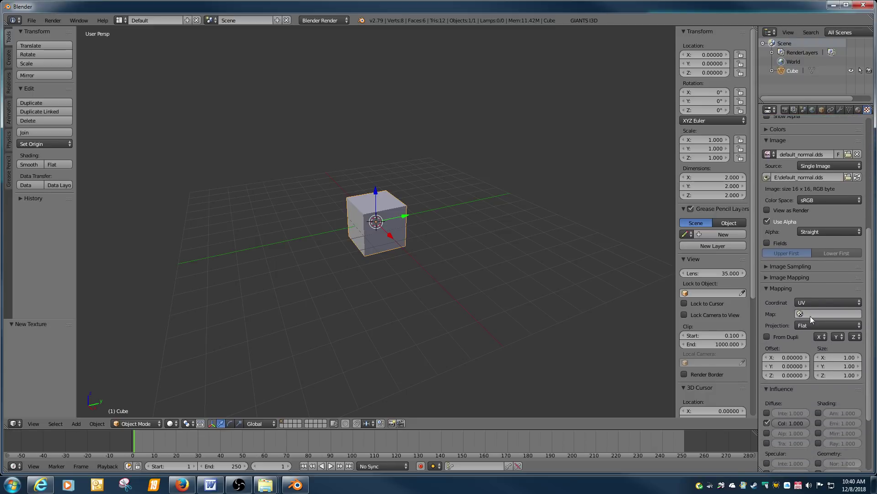
pyautogui.click(809, 314)
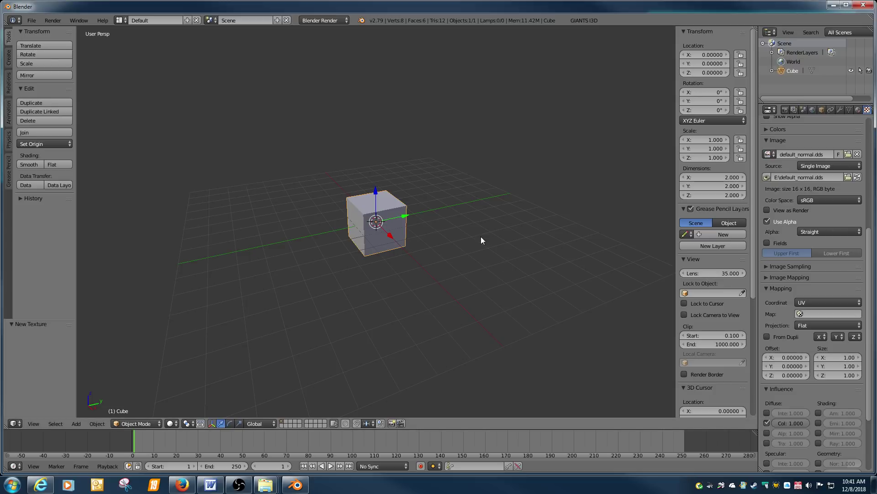
# Start a Smart UV Project unwrap of the whole cube in Edit Mode and open its island margin for editing
pyautogui.press('Tab')
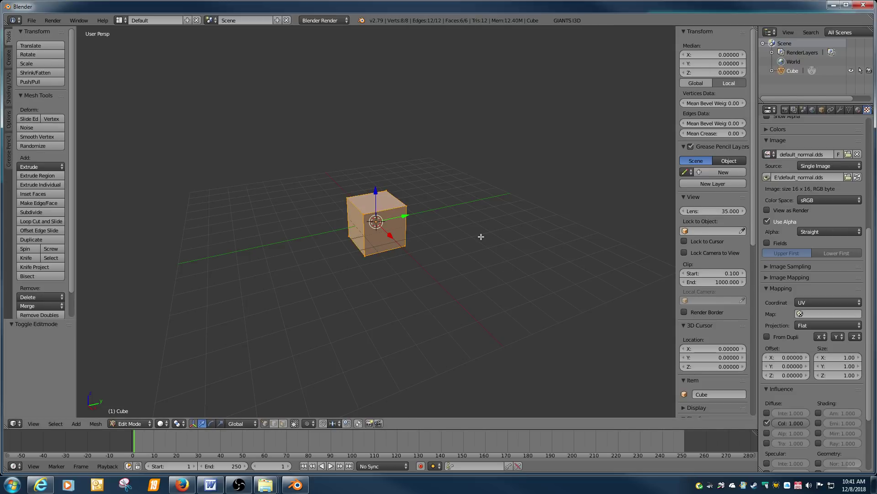
pyautogui.press('u')
pyautogui.click(467, 248)
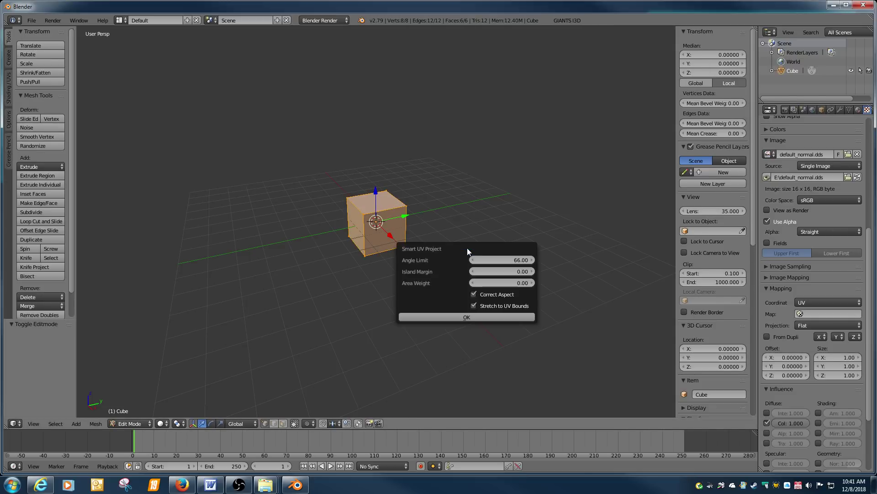
pyautogui.click(516, 271)
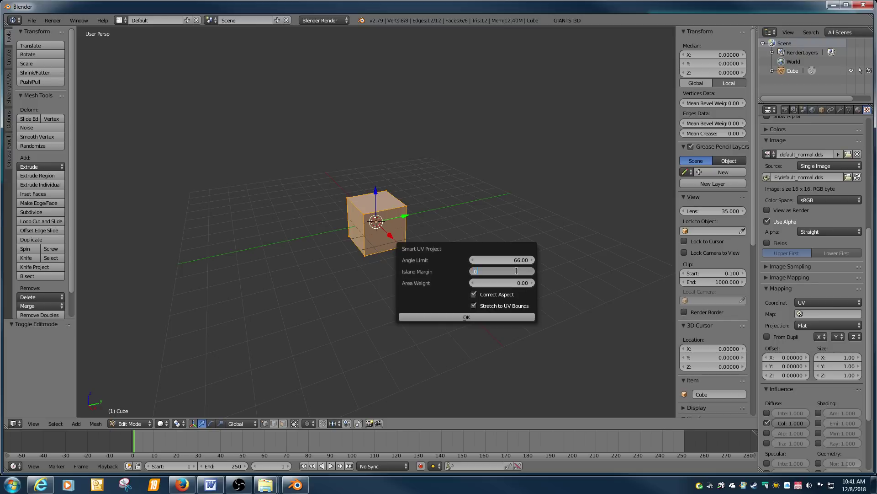
# Unwrap the selected cube with Smart UV Project using an island margin of 0.03
pyautogui.write('.03')
pyautogui.press('Return')
pyautogui.click(493, 317)
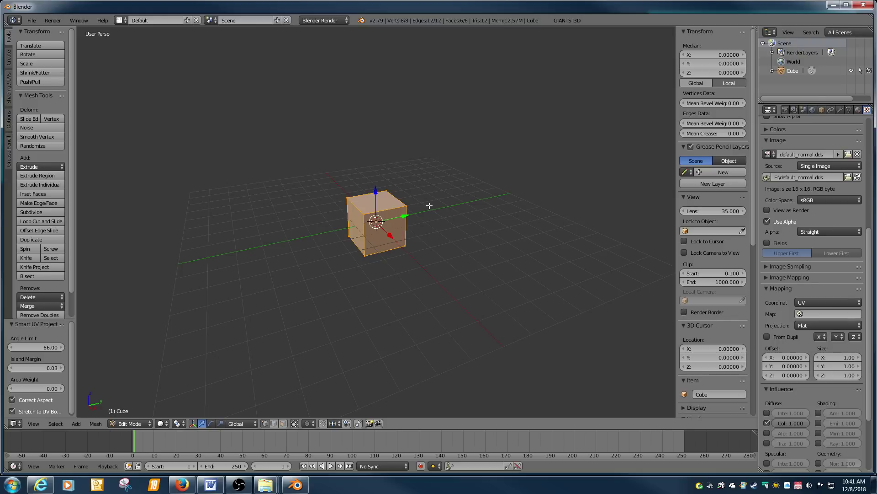
# Split the 3D viewport vertically into two areas and make the second one a UV/Image Editor
pyautogui.rightClick(346, 27)
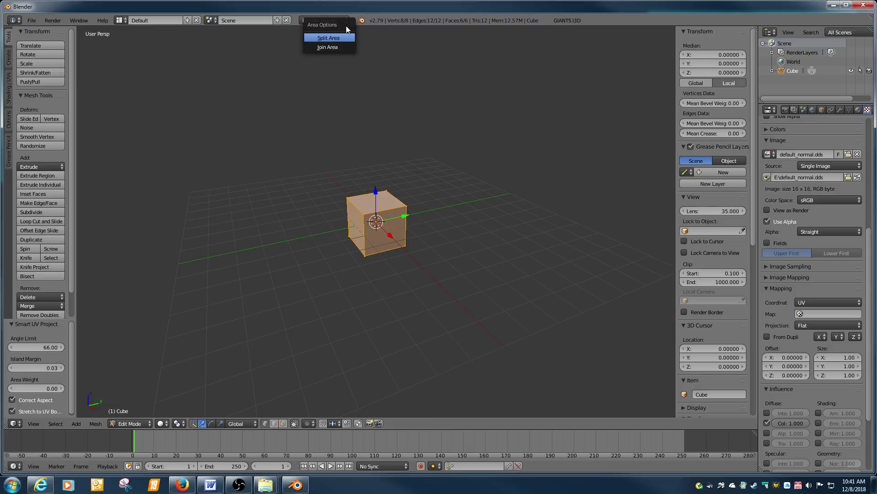
pyautogui.click(346, 37)
pyautogui.click(344, 41)
pyautogui.click(356, 424)
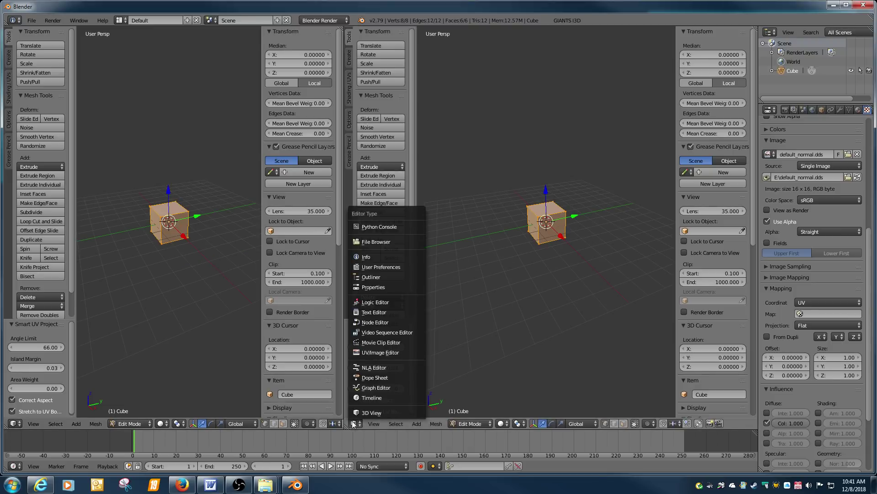
pyautogui.click(376, 356)
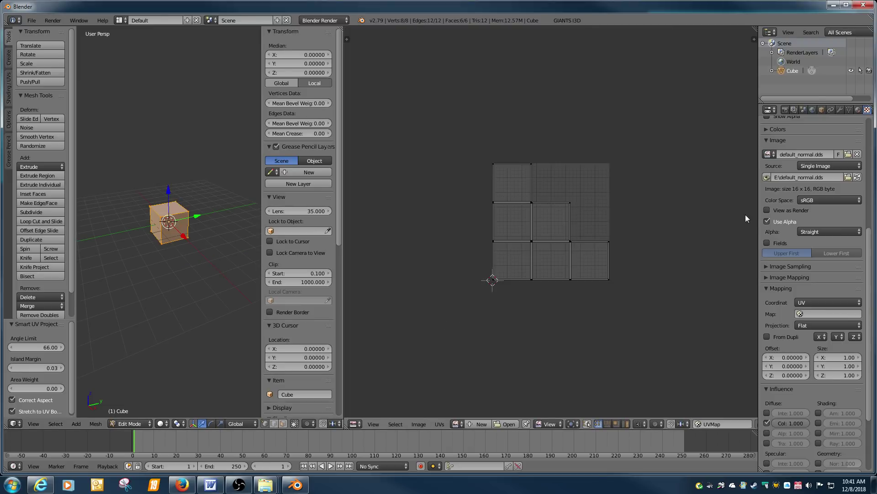
# Map the default_normal.dds texture to UVMap and switch its influence from diffuse color to geometry normal
pyautogui.scroll(-2, 871, 330)
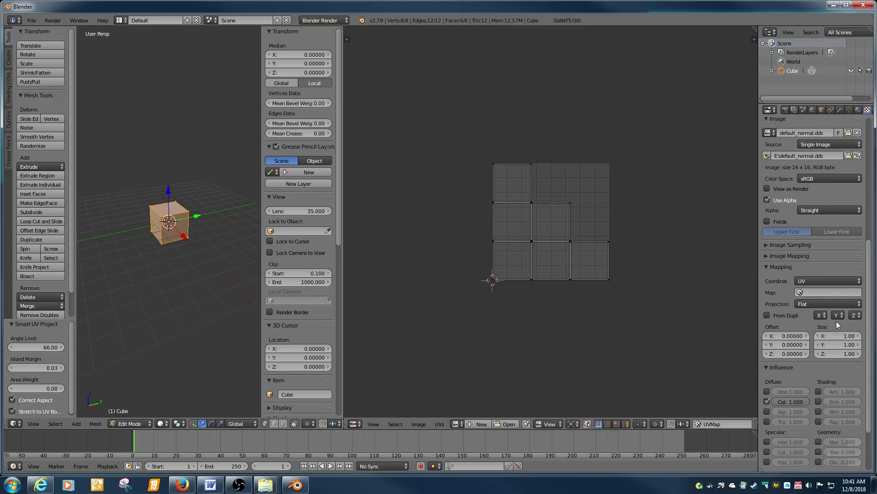
pyautogui.click(828, 292)
pyautogui.click(857, 308)
pyautogui.scroll(-4, 868, 343)
pyautogui.scroll(-2, 867, 342)
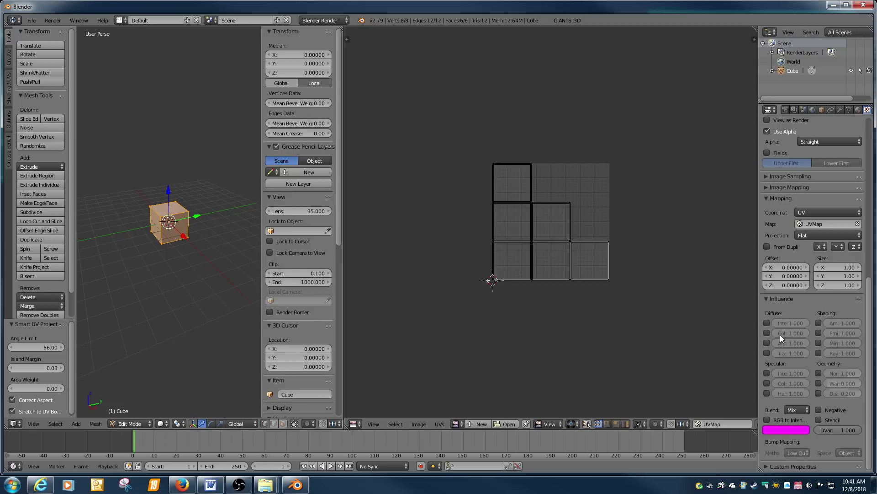
pyautogui.click(818, 373)
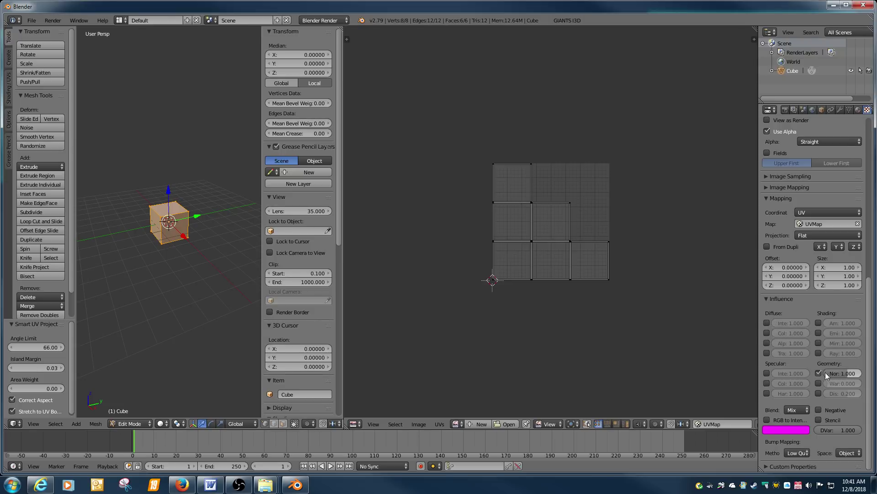
# Export the scene in GIANTS I3D format to drive E: as untitled1.i3d
pyautogui.click(33, 20)
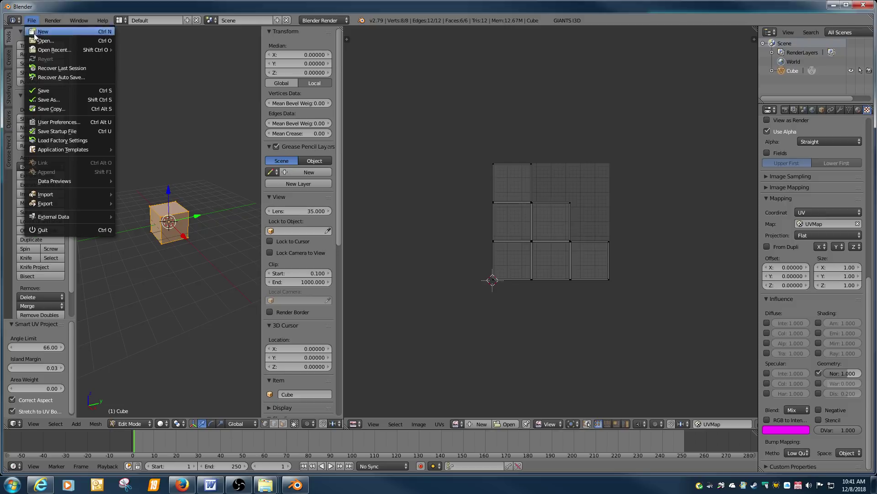
pyautogui.moveTo(53, 203)
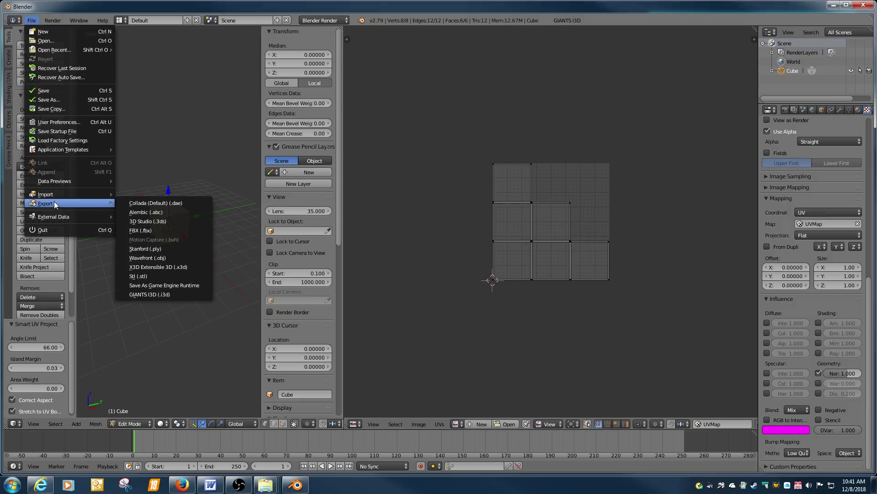
pyautogui.click(151, 294)
pyautogui.click(26, 79)
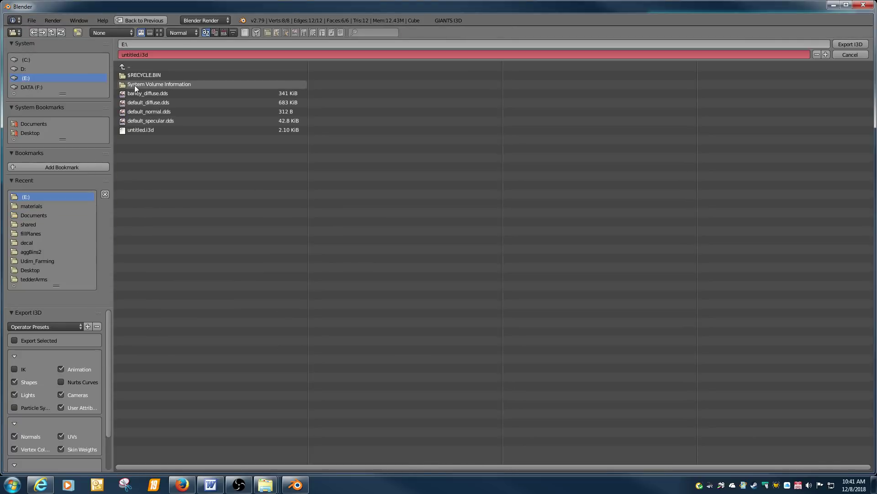
pyautogui.press('KP_Add')
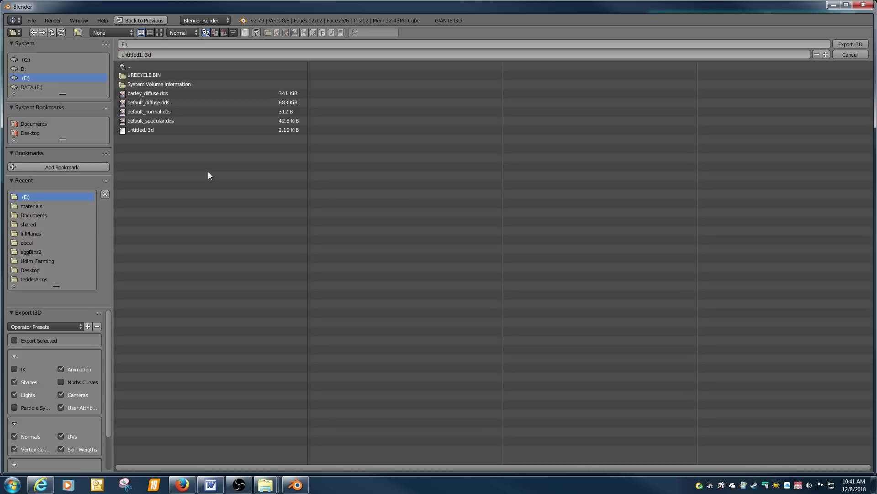
pyautogui.press('Return')
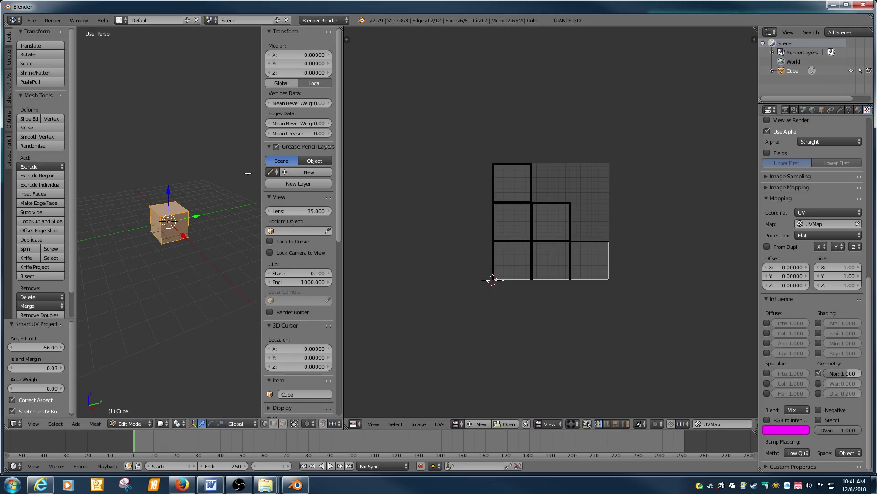
# Minimize Blender and open untitled1.i3d from drive E: in GIANTS Editor 8.1.0 (Beta)
pyautogui.click(833, 6)
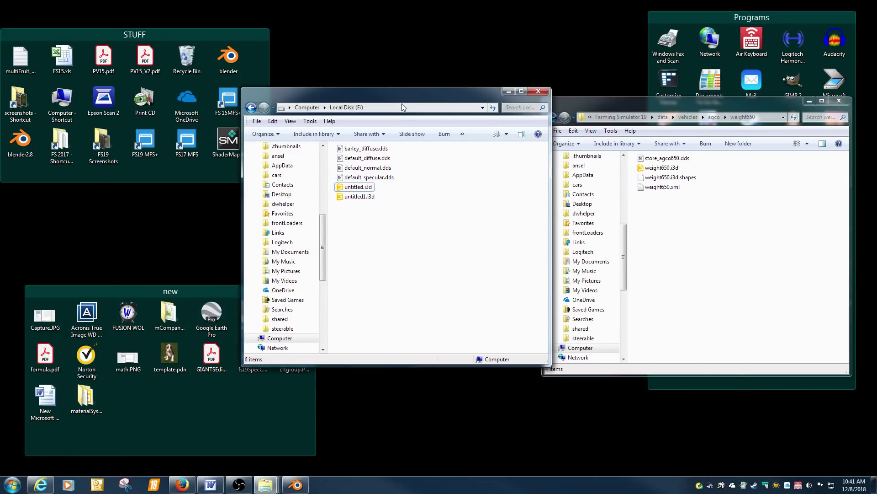
pyautogui.moveTo(401, 104); pyautogui.dragTo(400, 88)
pyautogui.doubleClick(359, 180)
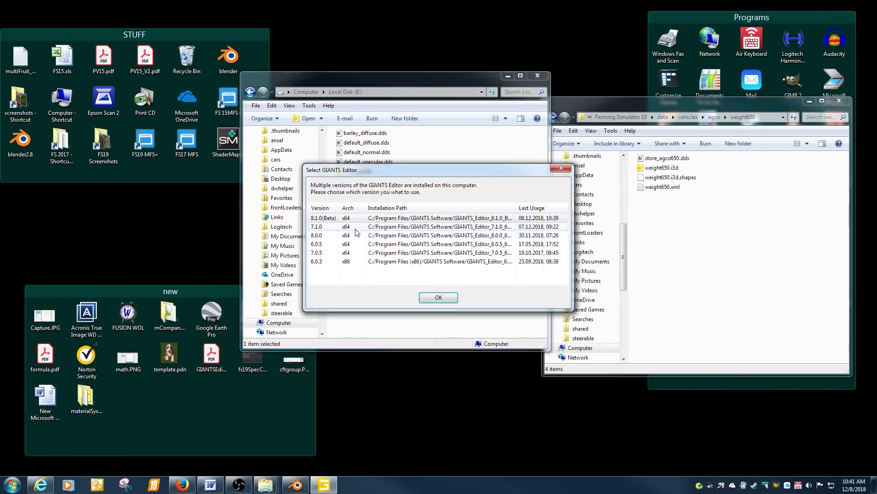
pyautogui.doubleClick(333, 221)
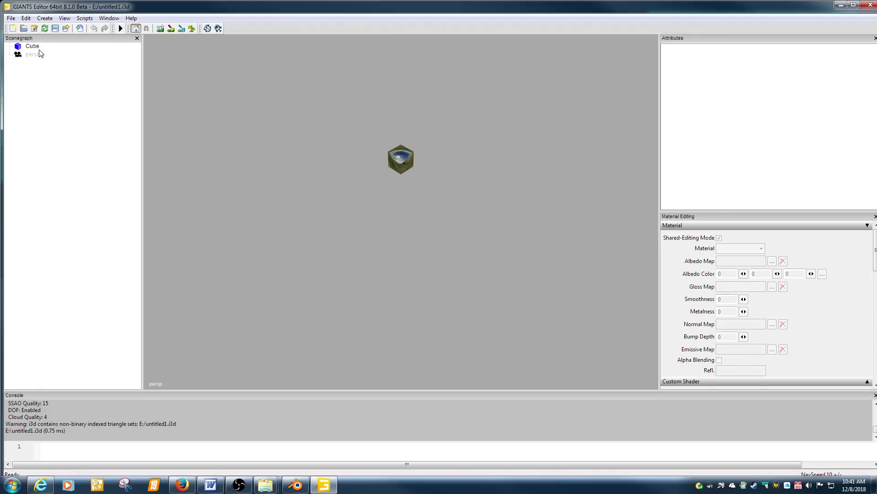
# Replace the cube's normal map with default_normal.dds from Farming Simulator 19's data/shared folder
pyautogui.click(36, 48)
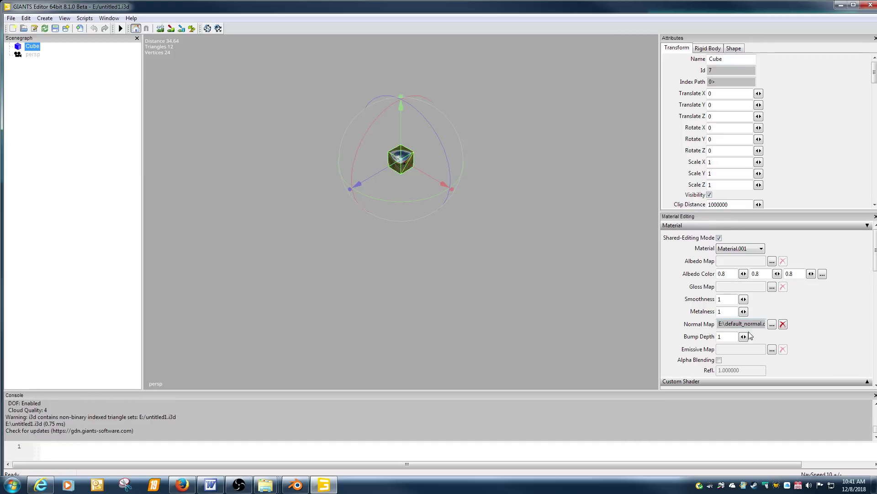
pyautogui.click(783, 324)
pyautogui.click(772, 325)
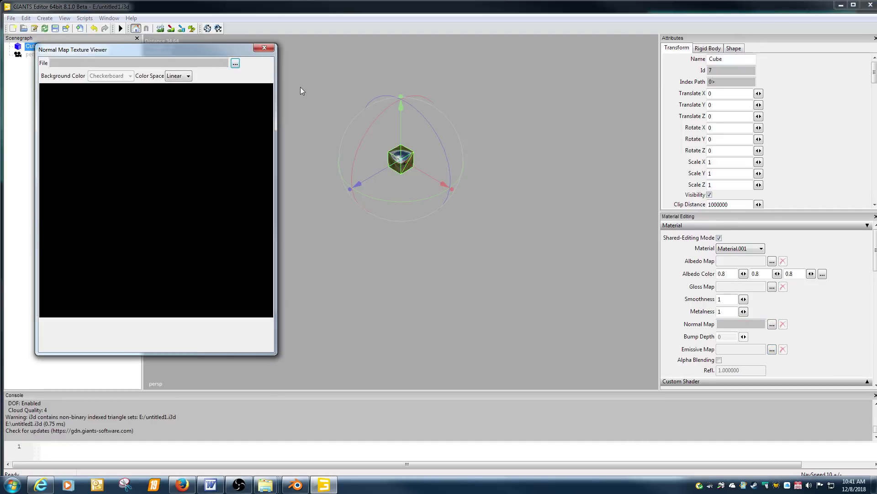
pyautogui.click(235, 63)
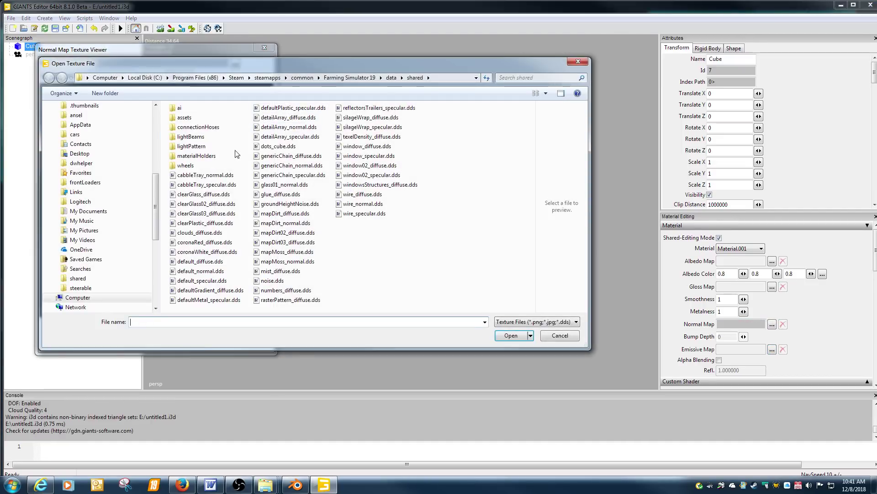
pyautogui.doubleClick(201, 270)
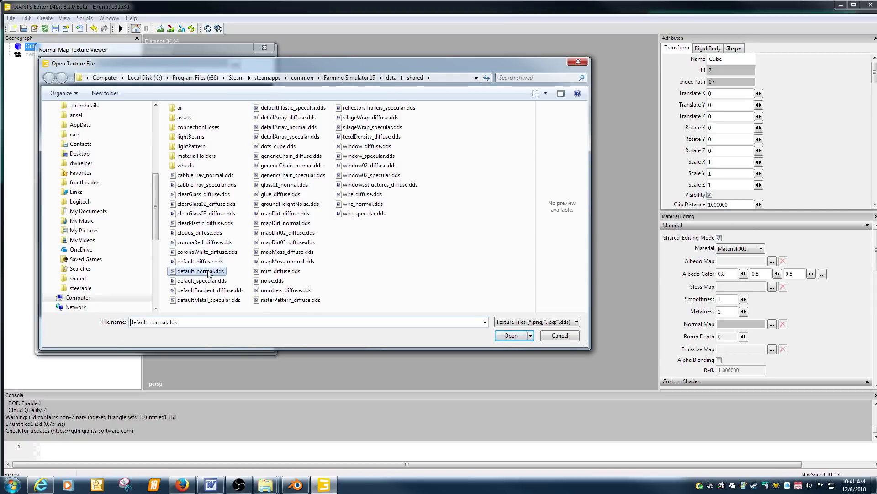
pyautogui.click(264, 48)
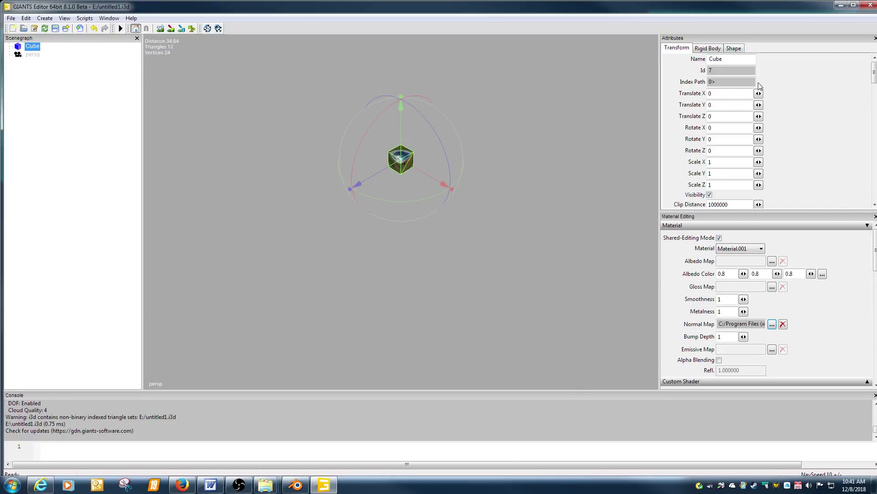
# Examine the cube's Shape attributes and its surface up close, and close GIANTS Editor
pyautogui.click(733, 48)
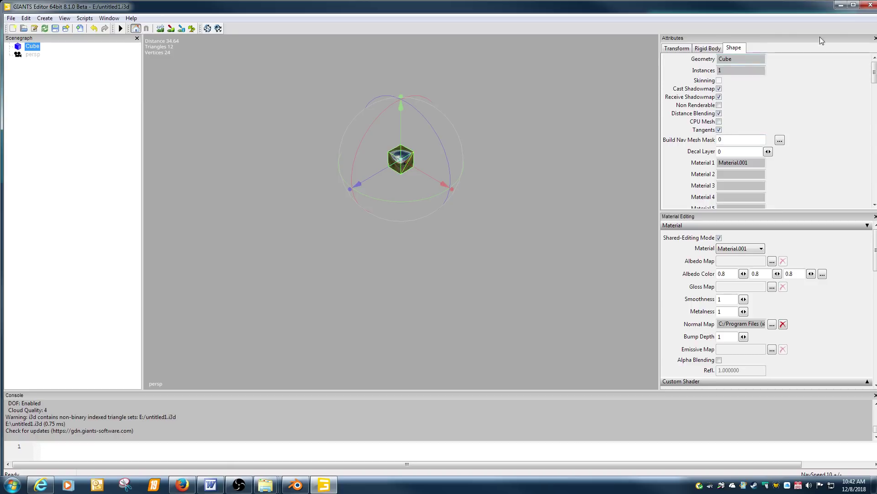
pyautogui.scroll(10, 485, 176)
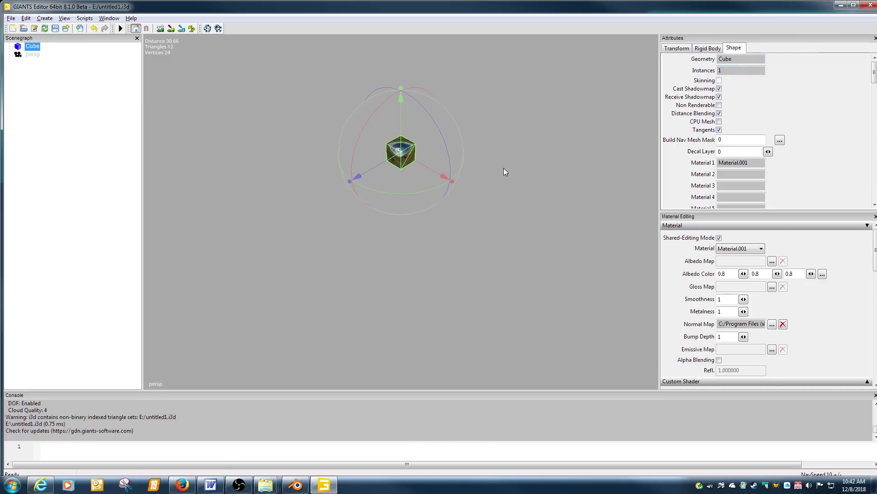
pyautogui.moveTo(525, 182); pyautogui.dragTo(512, 157, button='middle')
pyautogui.scroll(5, 526, 153)
pyautogui.scroll(-3, 539, 149)
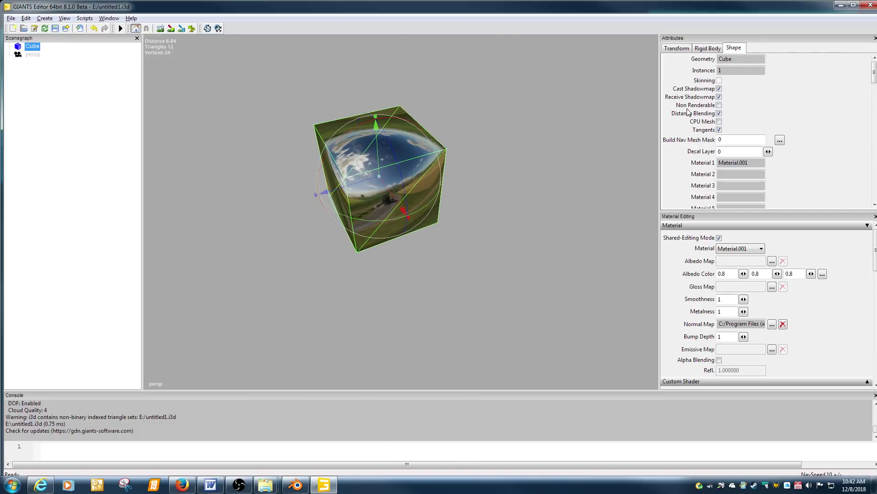
pyautogui.click(873, 3)
pyautogui.click(472, 245)
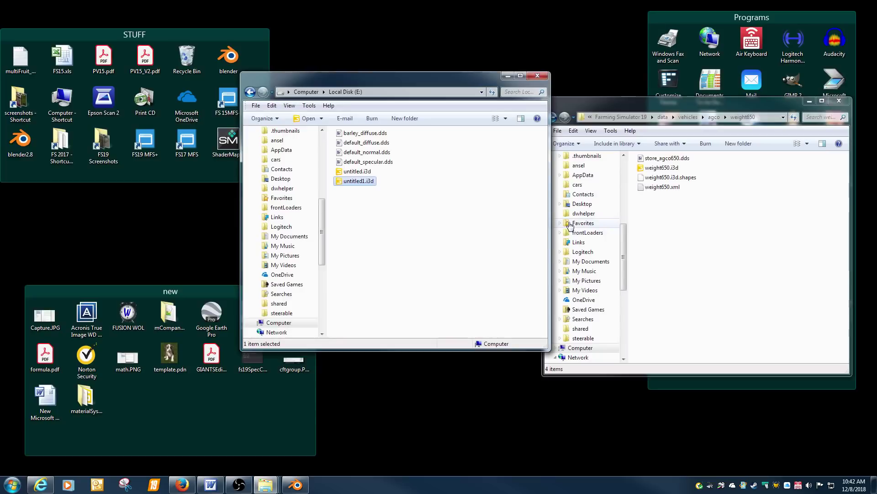
# Back in Blender, select all of the cube's UVs and apply the predefined Wood material with the Material Selector
pyautogui.click(296, 484)
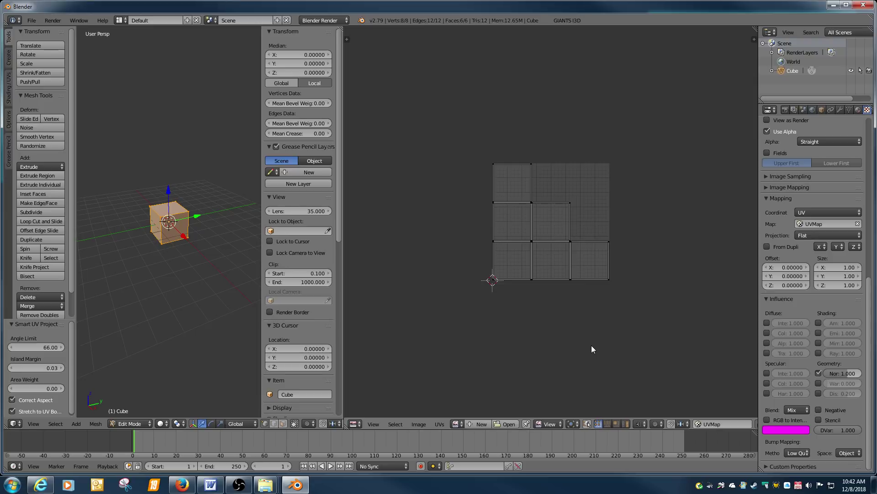
pyautogui.press('a')
pyautogui.press('a')
pyautogui.press('a')
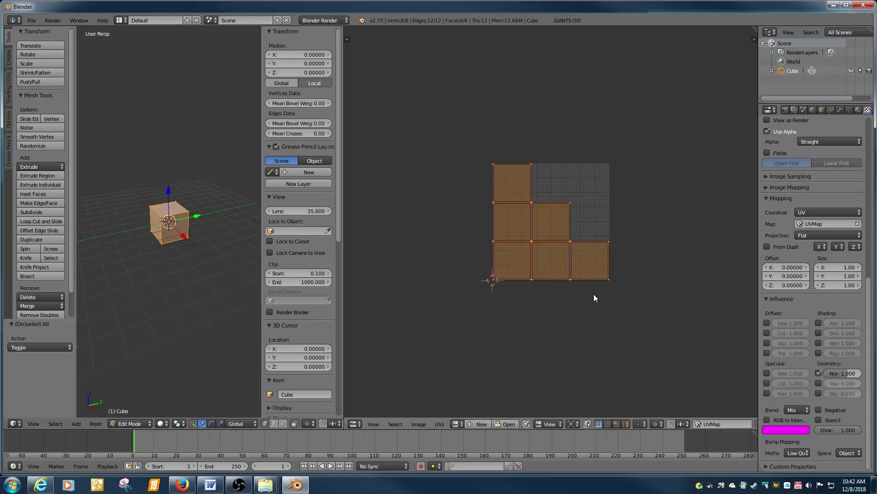
pyautogui.press('t')
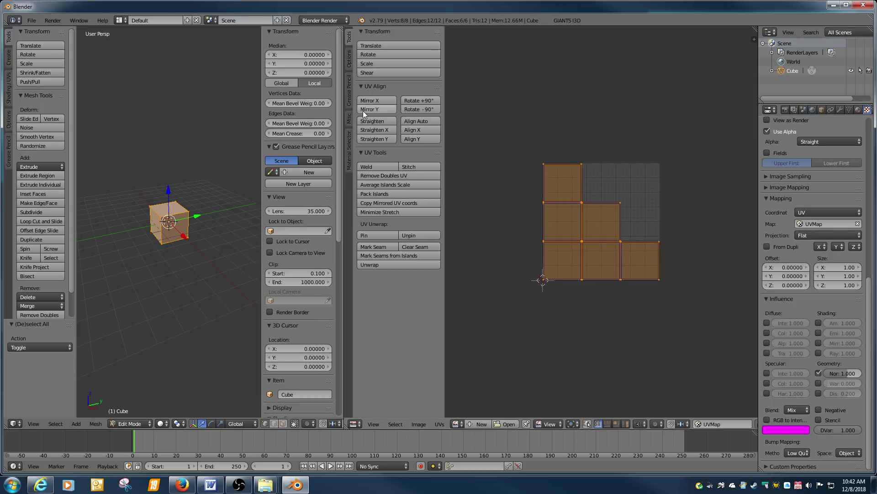
pyautogui.click(350, 151)
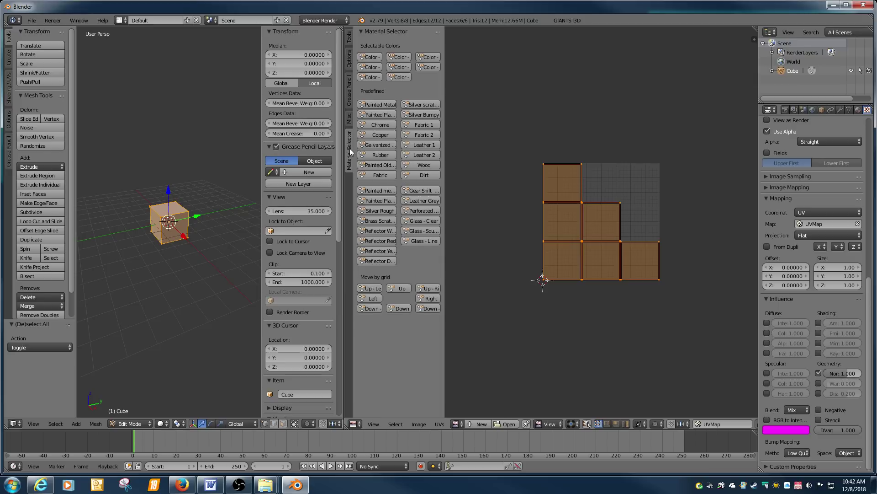
pyautogui.click(420, 167)
pyautogui.scroll(-4, 620, 197)
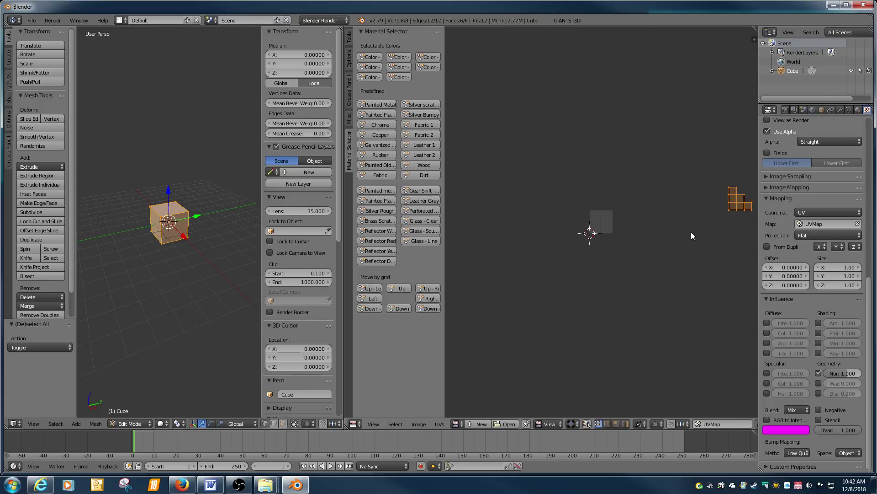
# Leave Edit Mode, remove Material.001 from the cube and add a new material
pyautogui.click(857, 110)
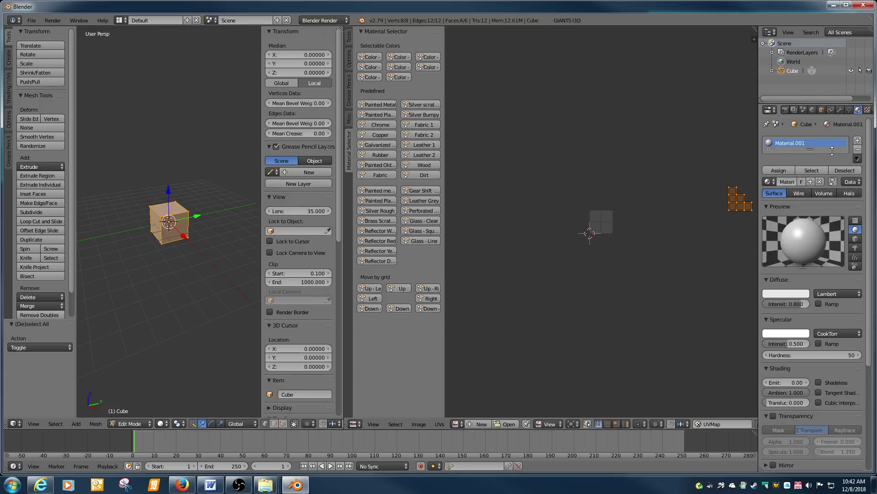
pyautogui.press('Tab')
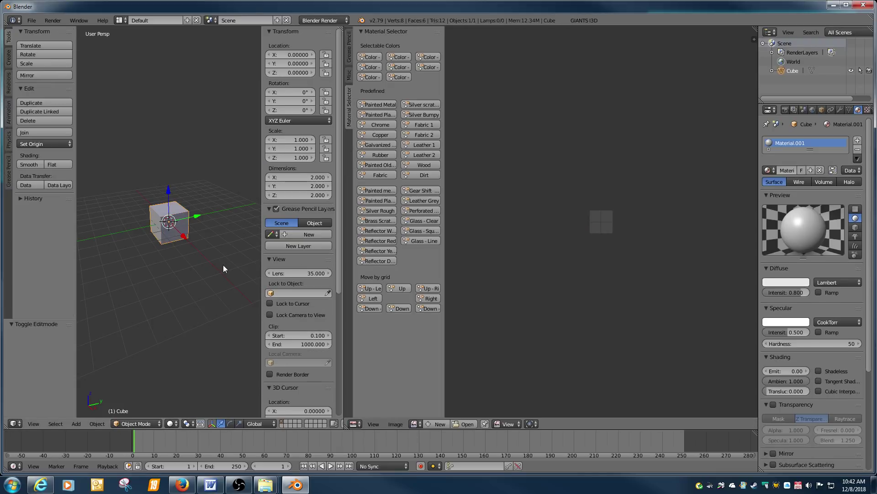
pyautogui.click(858, 150)
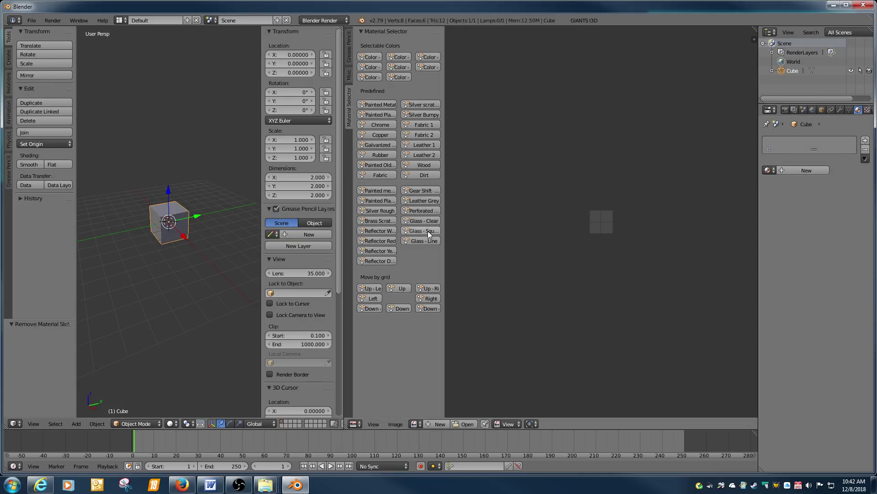
pyautogui.click(793, 170)
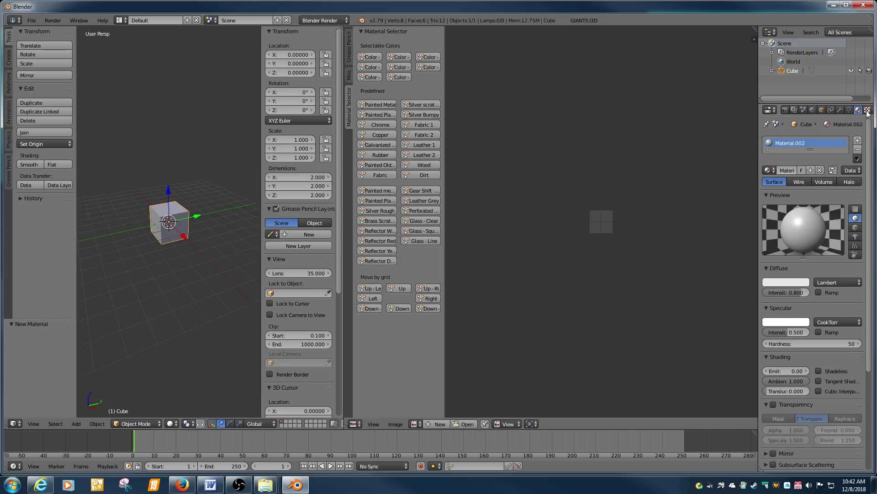
# Add a new image texture to the cube's new material and load default_normal.dds from drive E: into it
pyautogui.click(867, 110)
pyautogui.moveTo(865, 294); pyautogui.dragTo(870, 132)
pyautogui.click(837, 211)
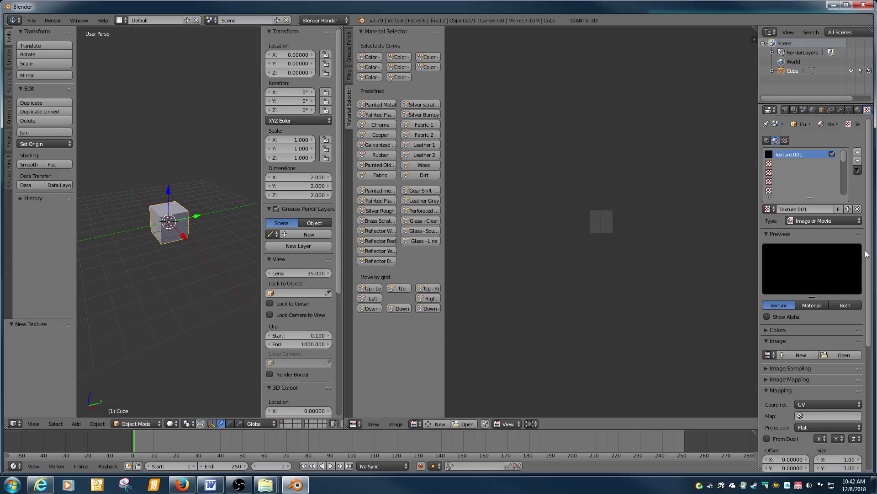
pyautogui.moveTo(868, 255); pyautogui.dragTo(867, 297)
pyautogui.click(844, 292)
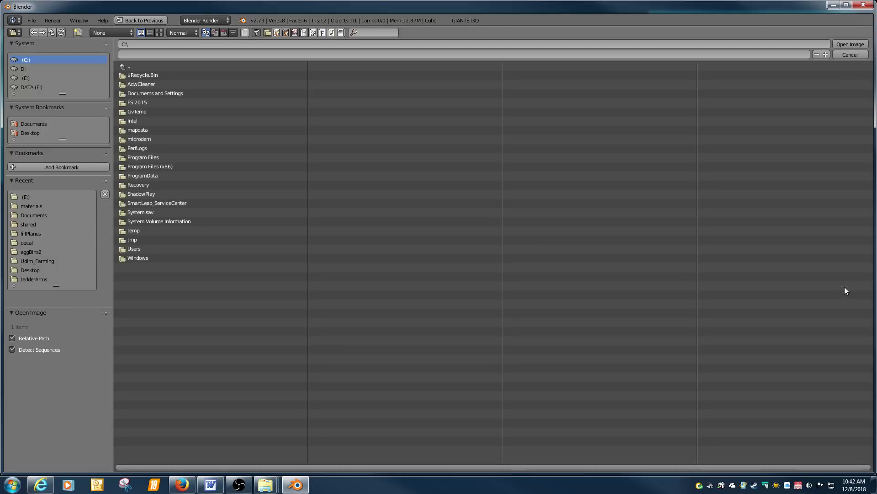
pyautogui.click(24, 79)
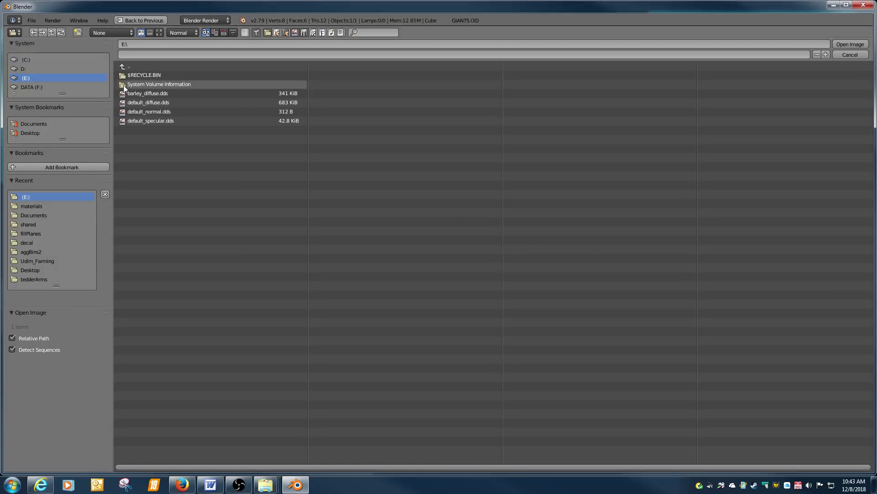
pyautogui.click(150, 113)
pyautogui.doubleClick(150, 112)
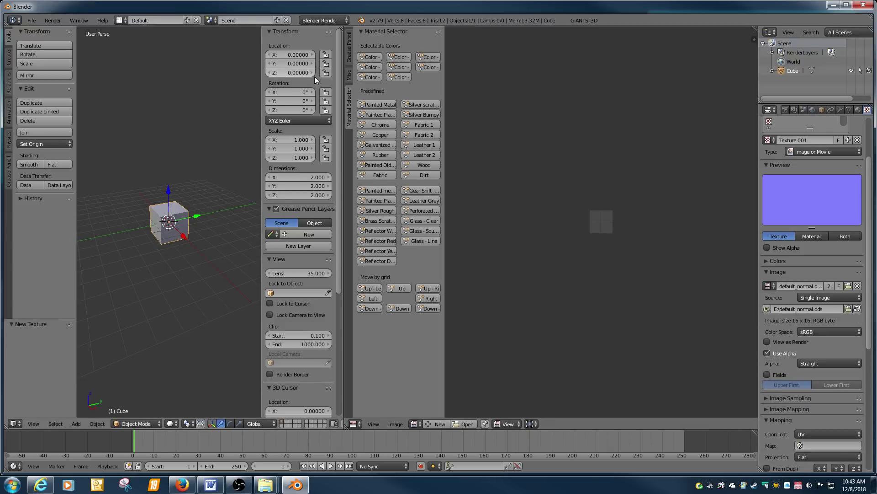
# Map the texture to UVMap and make it influence the geometry normal instead of the diffuse color
pyautogui.scroll(-5, 870, 303)
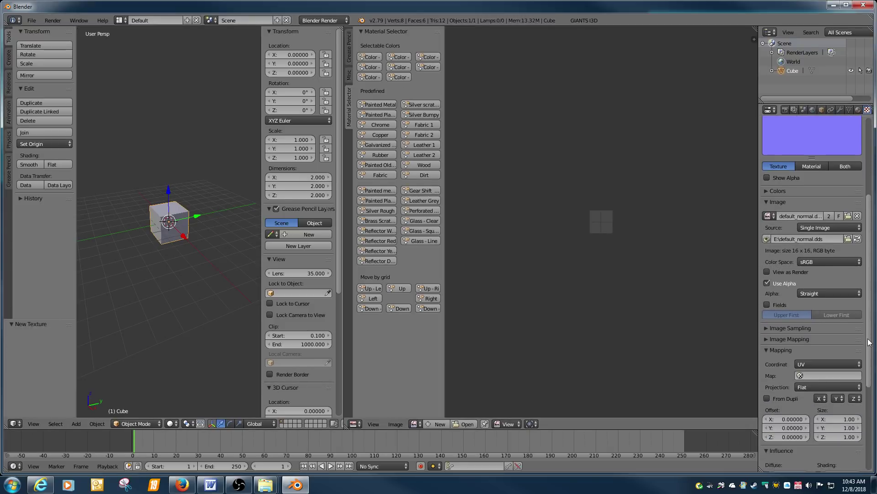
pyautogui.click(818, 327)
pyautogui.click(787, 341)
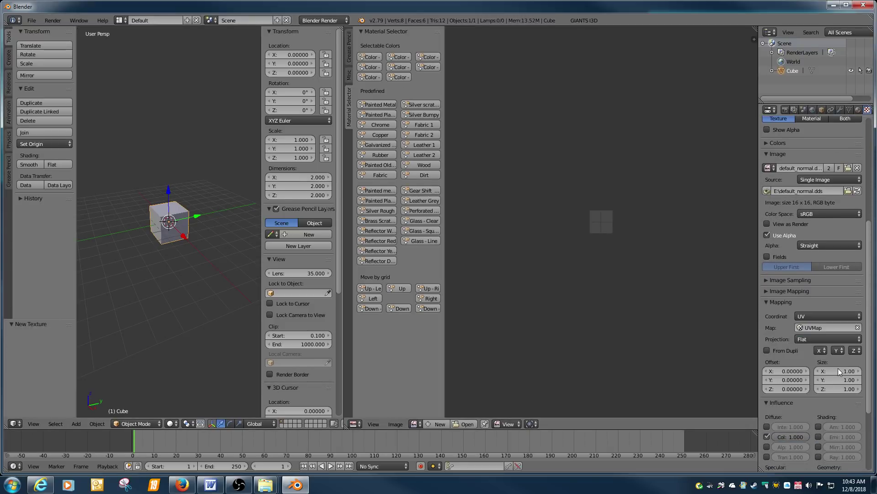
pyautogui.click(768, 436)
pyautogui.scroll(-3, 783, 427)
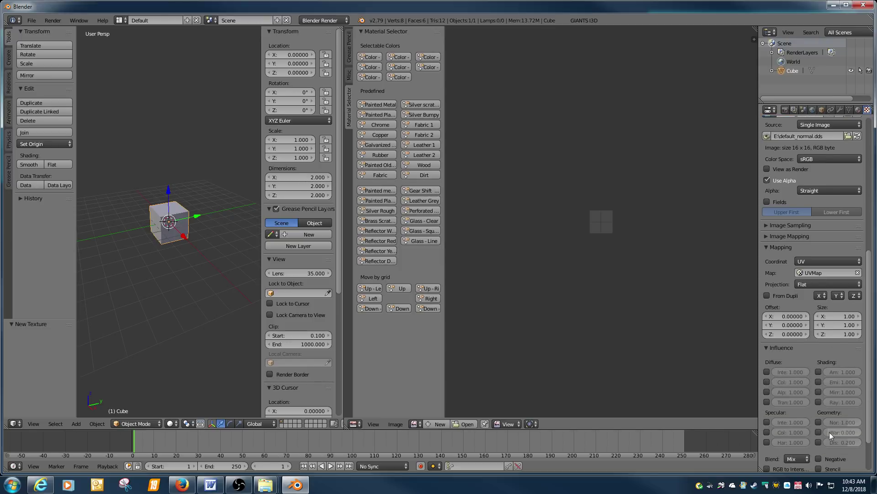
pyautogui.click(818, 422)
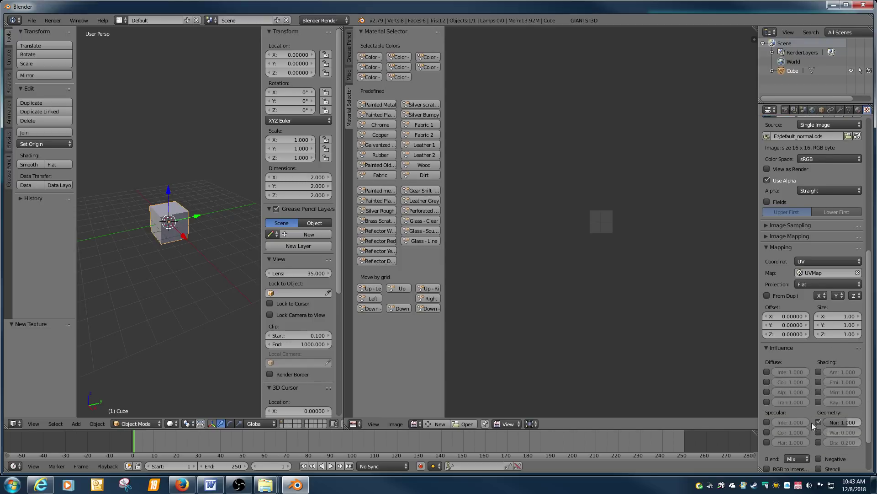
# Export the scene as a GIANTS I3D file named untitled2.i3d on drive E:
pyautogui.click(33, 21)
pyautogui.moveTo(61, 204)
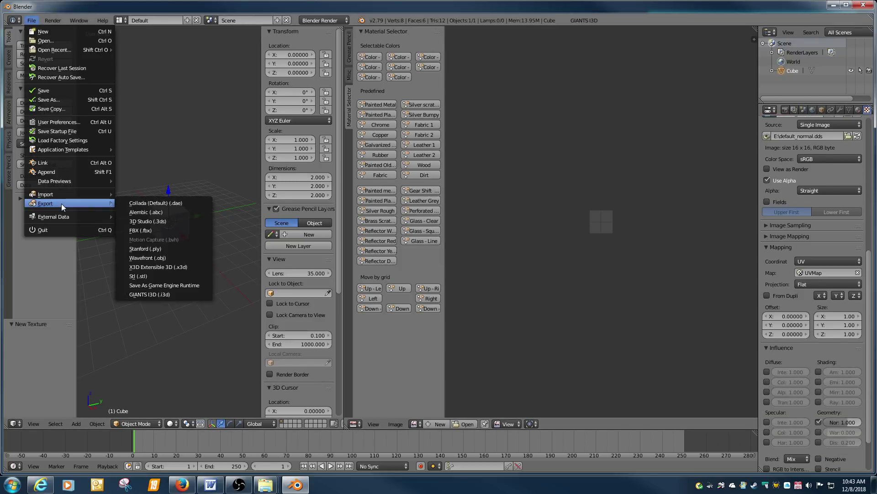
pyautogui.click(142, 285)
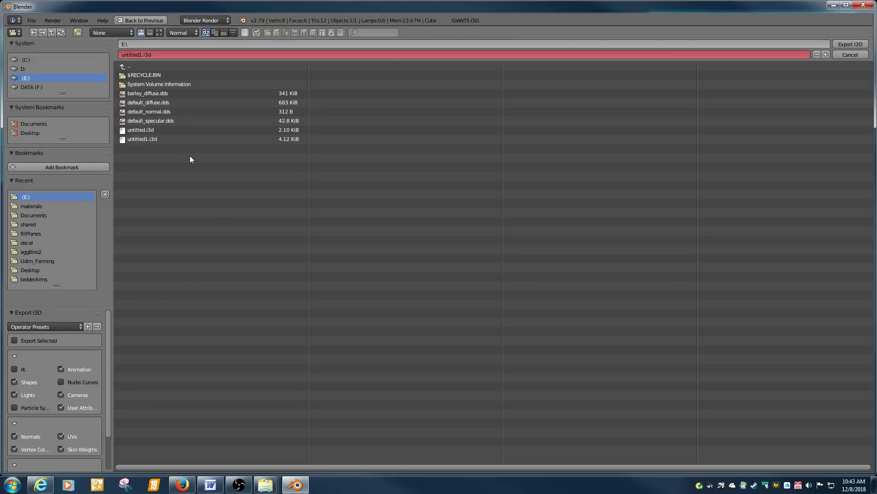
pyautogui.press('KP_Add')
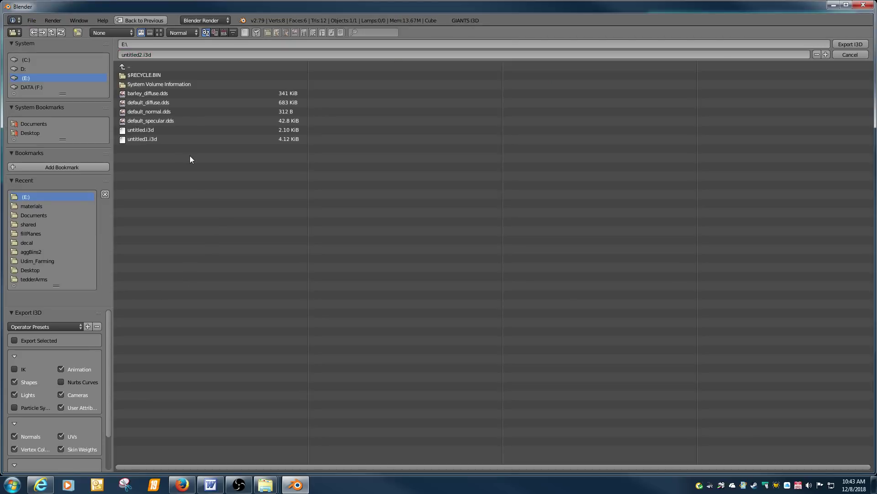
pyautogui.press('Return')
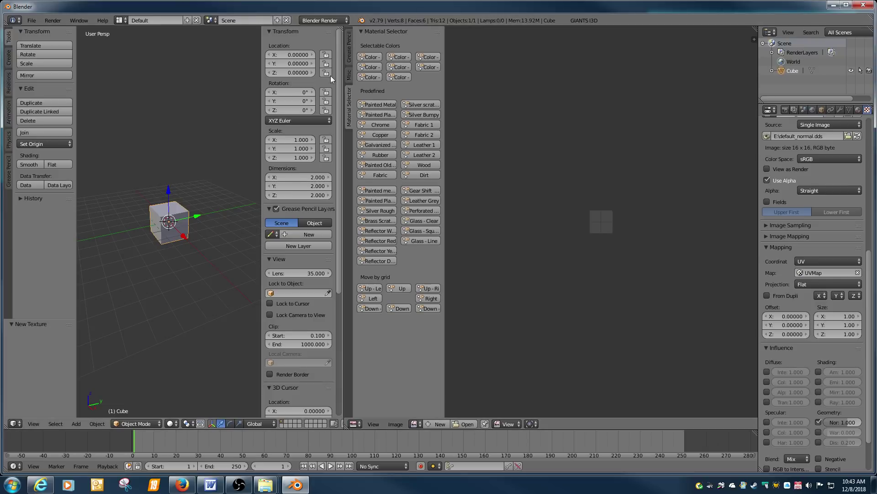
# Minimize Blender and open the exported untitled2.i3d from drive E: for editing in Notepad++
pyautogui.click(833, 4)
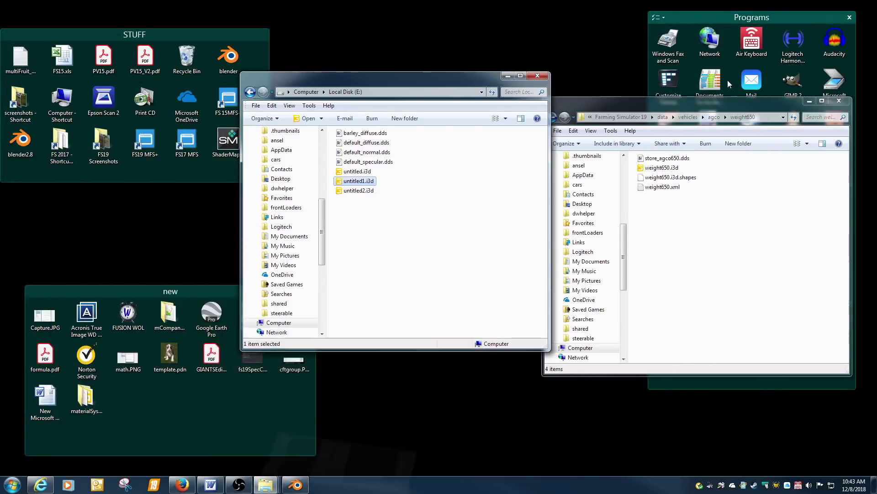
pyautogui.click(403, 228)
pyautogui.click(357, 190)
pyautogui.click(355, 214)
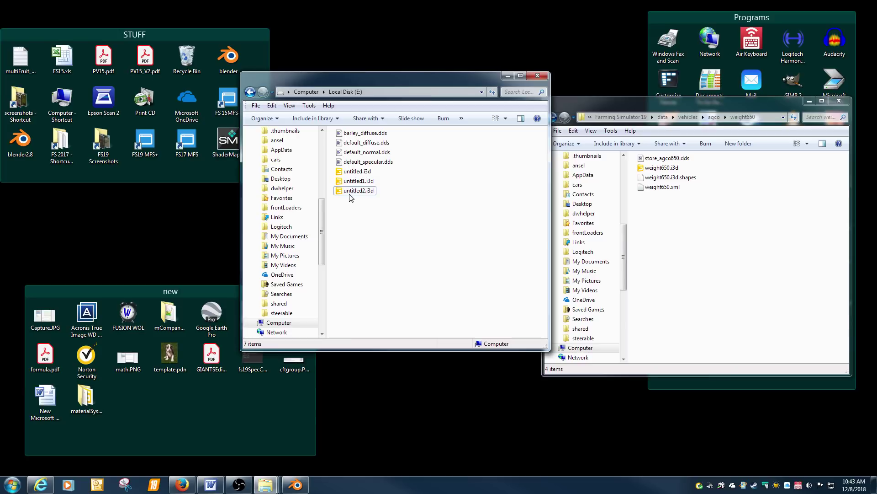
pyautogui.rightClick(349, 195)
pyautogui.click(347, 214)
pyautogui.rightClick(359, 189)
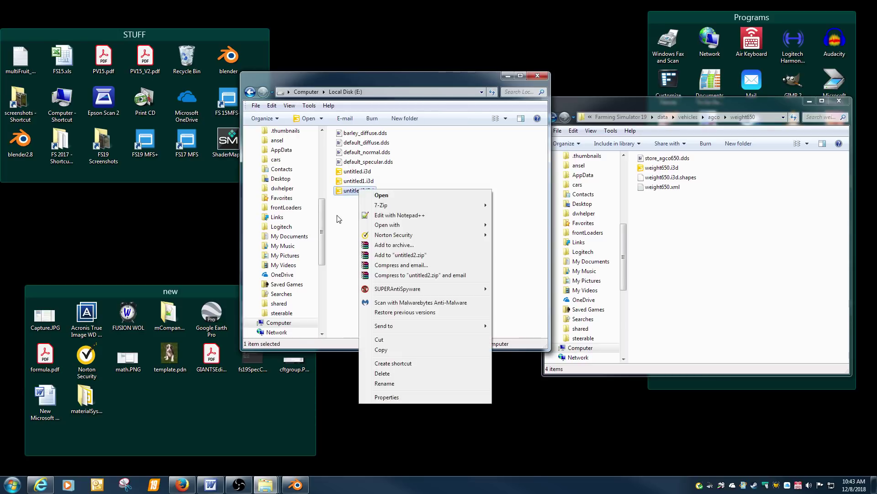
pyautogui.click(339, 219)
pyautogui.click(350, 190)
pyautogui.rightClick(344, 192)
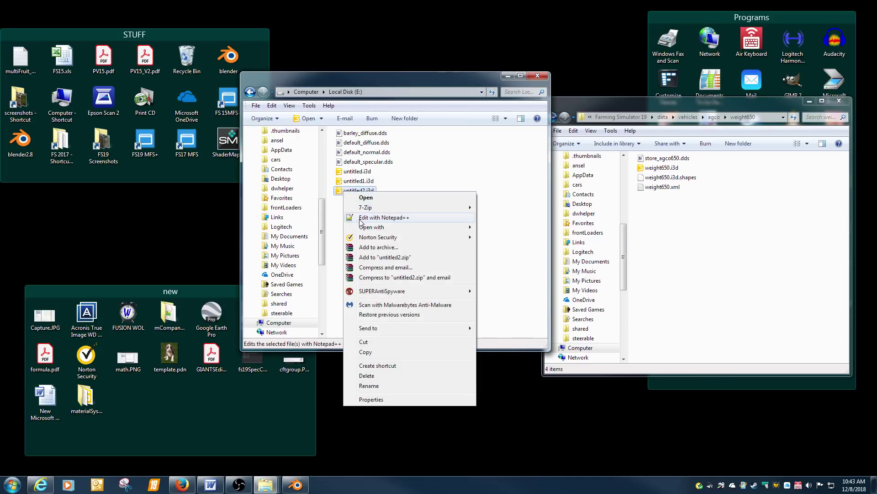
pyautogui.click(361, 218)
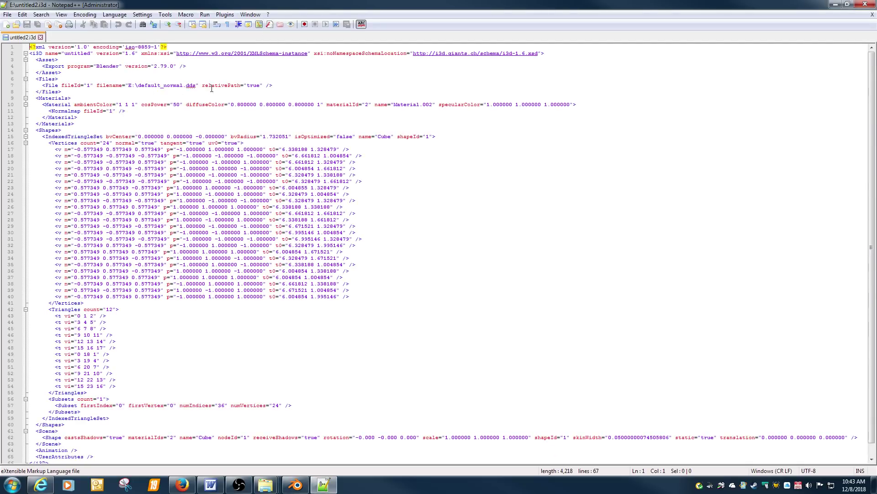
# Remove the E:\ path from the default_normal.dds filename in the Files section, with the folder window kept in view
pyautogui.moveTo(236, 6); pyautogui.dragTo(401, 226)
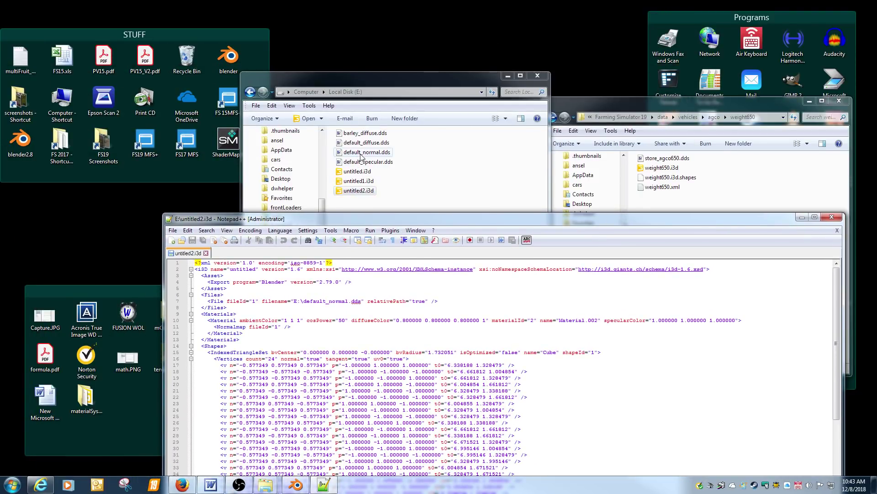
pyautogui.click(302, 301)
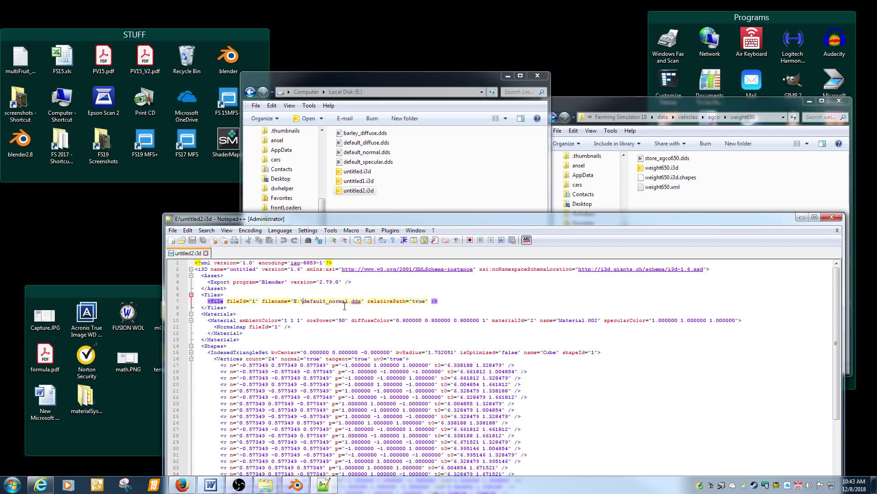
pyautogui.press('BackSpace')
pyautogui.press('BackSpace')
pyautogui.press('BackSpace')
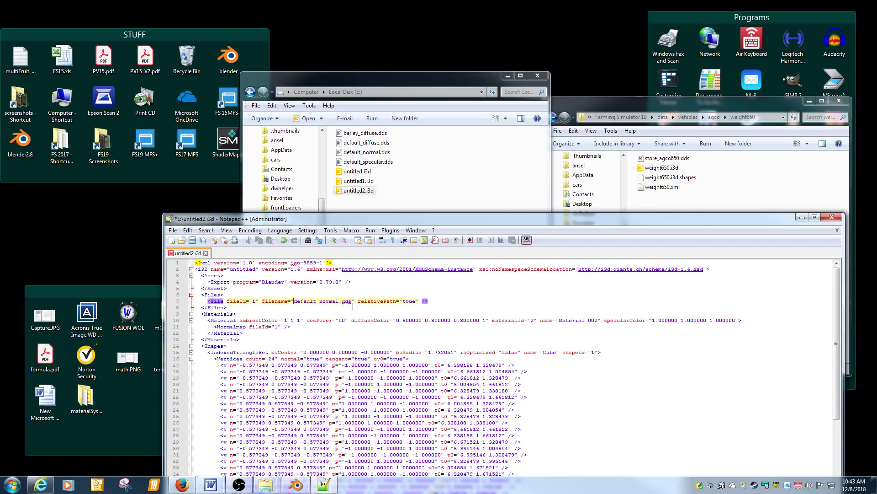
# Set the fileId to 2 in both the File and Normalmap entries, save untitled2.i3d and close Notepad++
pyautogui.click(256, 301)
pyautogui.click(279, 327)
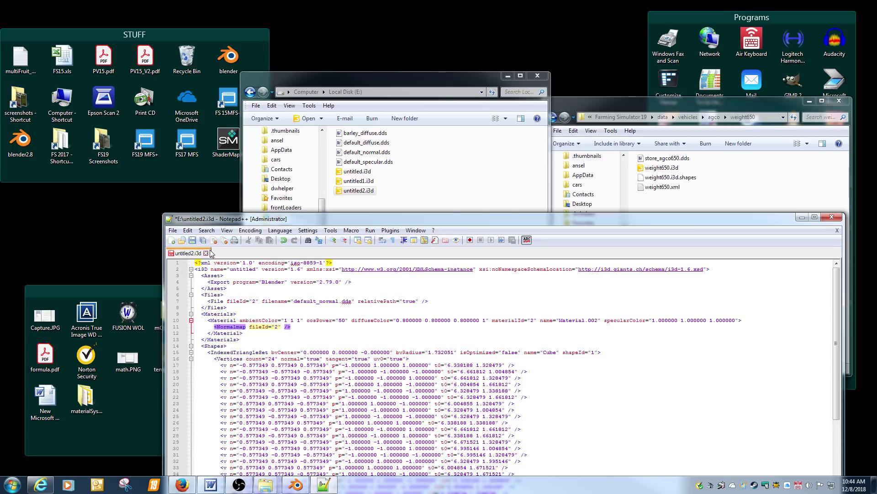
pyautogui.click(192, 240)
pyautogui.click(837, 230)
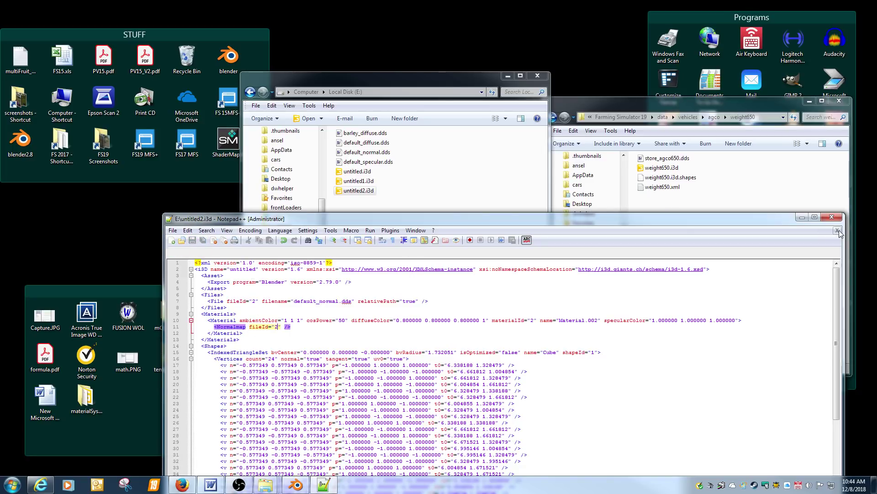
pyautogui.click(832, 217)
# Open untitled2.i3d in GIANTS Editor 8.1.0 (Beta) and view the cube up close
pyautogui.click(425, 208)
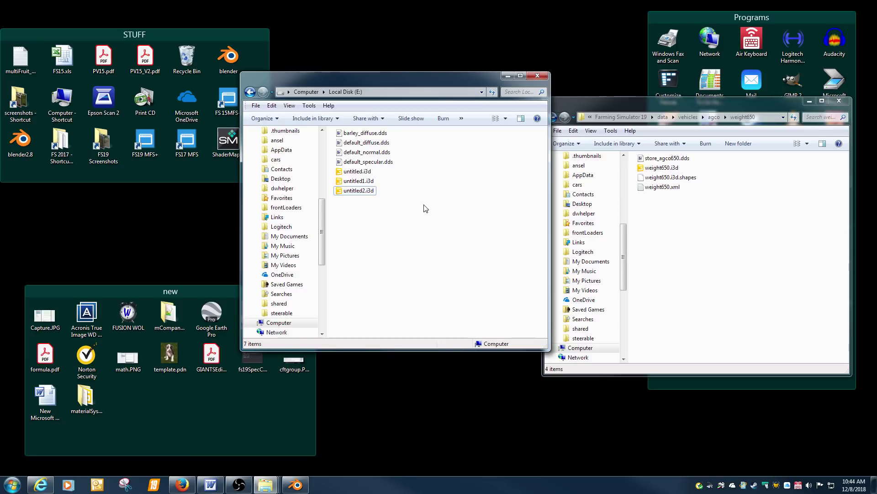
pyautogui.doubleClick(359, 191)
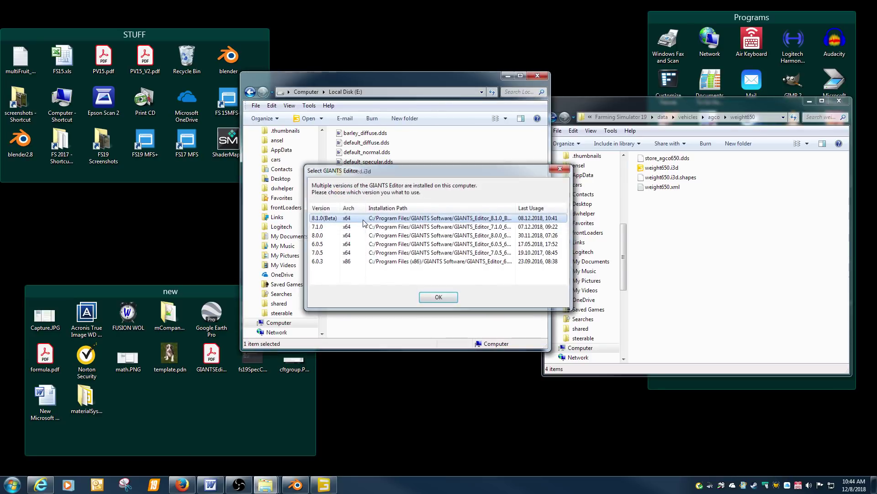
pyautogui.doubleClick(364, 219)
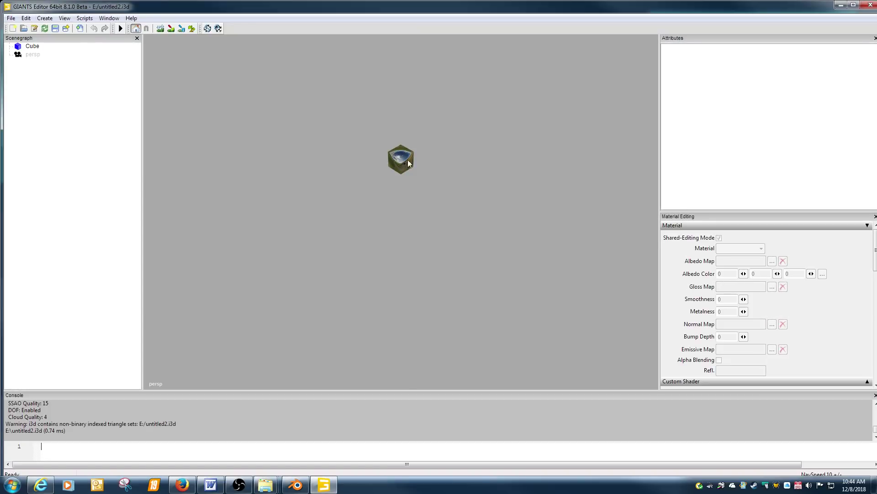
pyautogui.scroll(3, 420, 186)
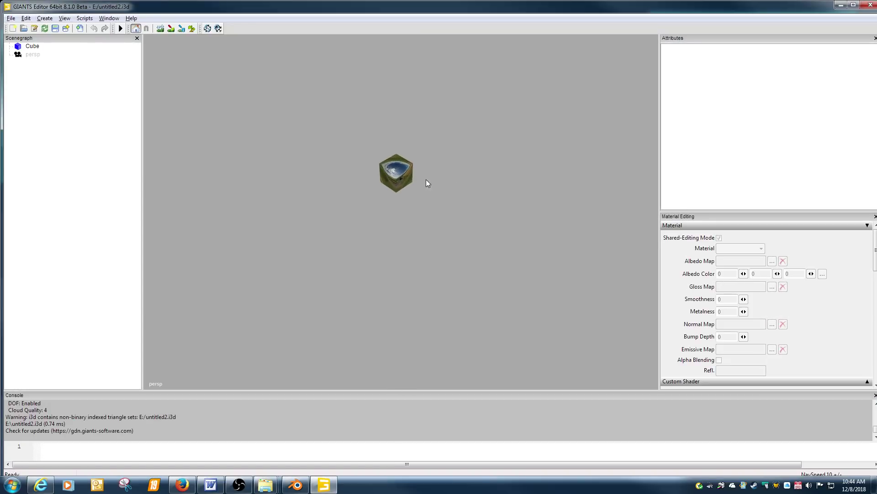
pyautogui.keyDown('alt'); pyautogui.moveTo(426, 179); pyautogui.dragTo(472, 157); pyautogui.keyUp('alt')
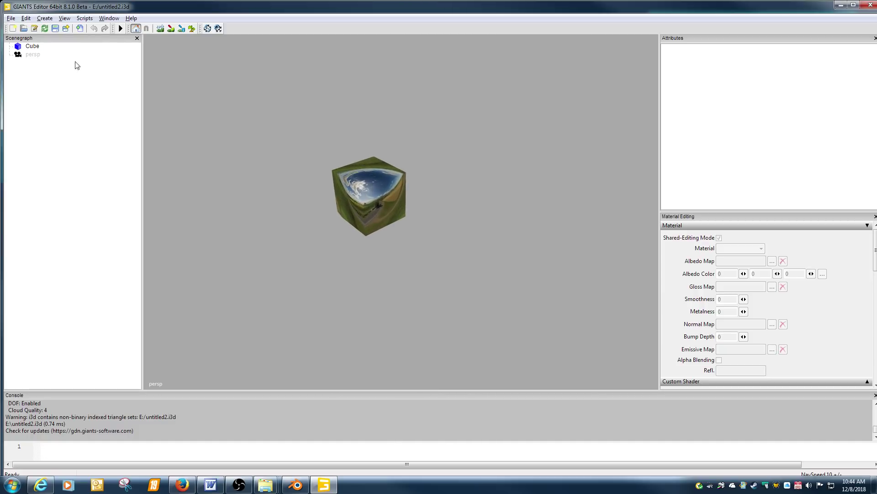
# Assign default_specular.dds from Farming Simulator 19's data/shared folder as the cube's gloss map
pyautogui.click(40, 48)
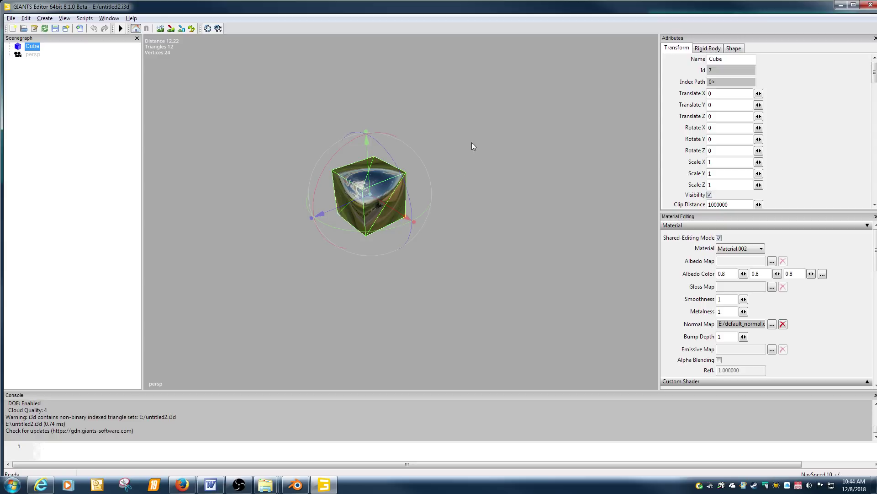
pyautogui.click(772, 286)
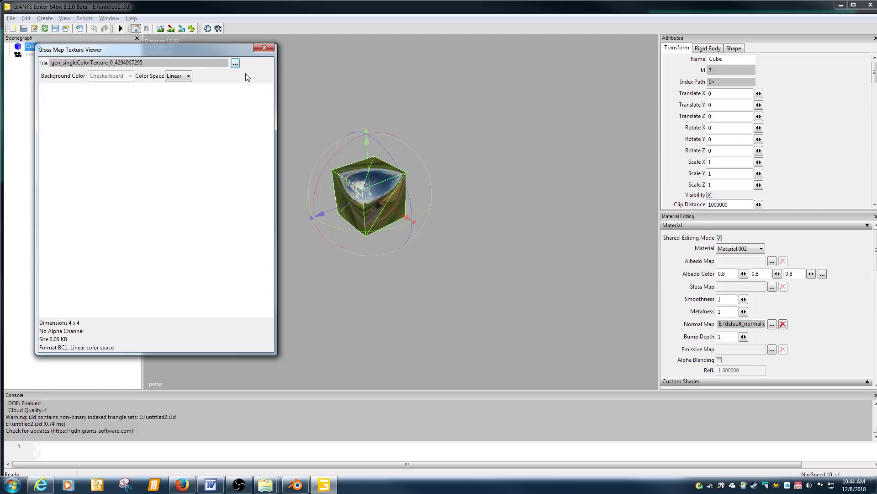
pyautogui.click(235, 63)
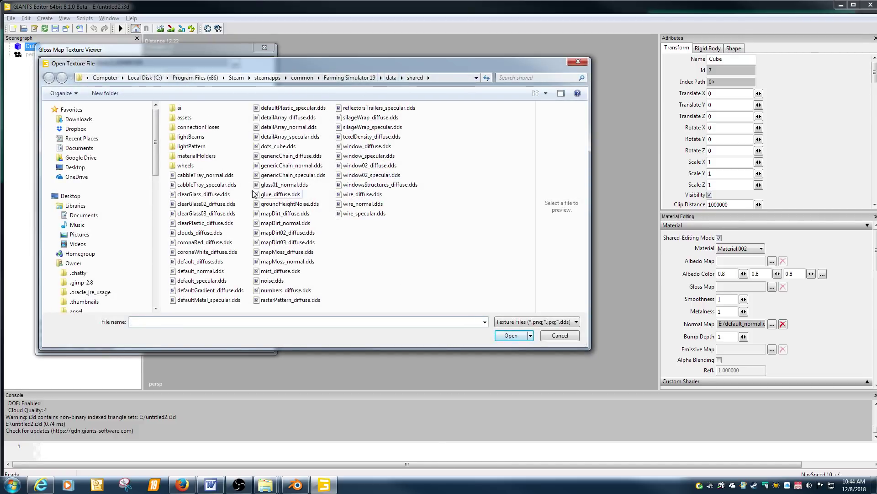
pyautogui.doubleClick(202, 280)
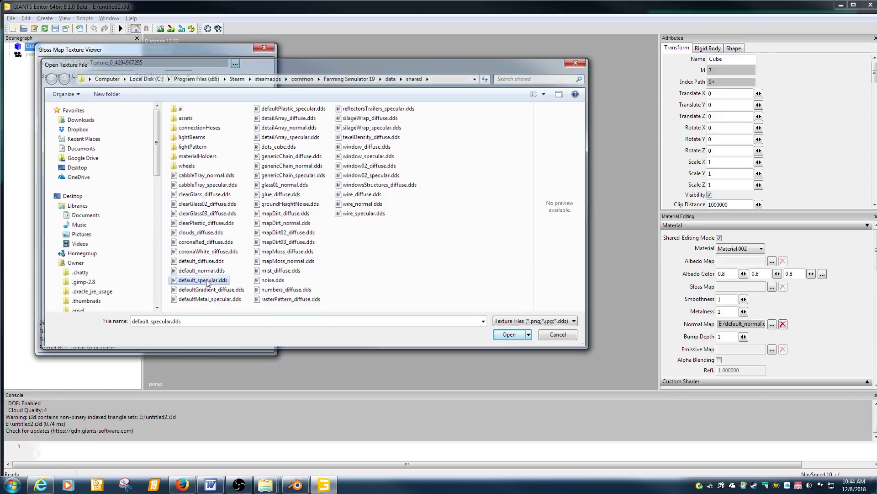
pyautogui.click(264, 48)
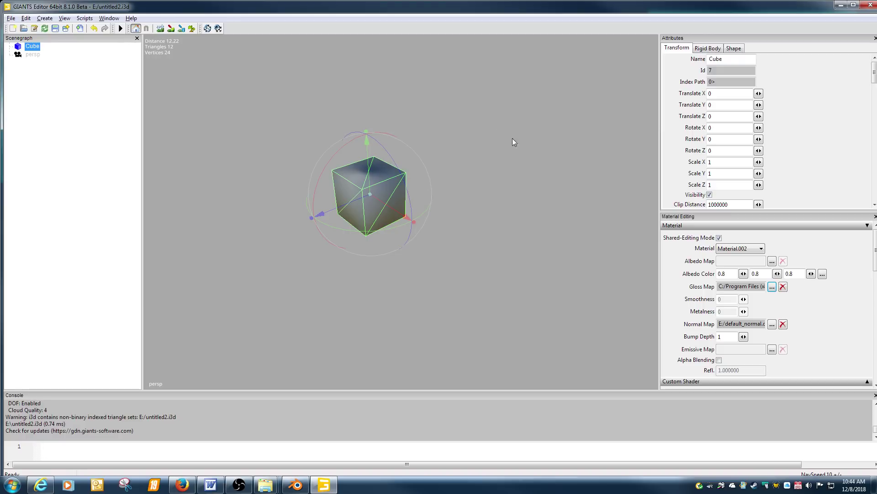
# Assign vehicleShader.xml from Farming Simulator 19's data/shaders folder as the cube material's custom shader
pyautogui.scroll(-3, 875, 262)
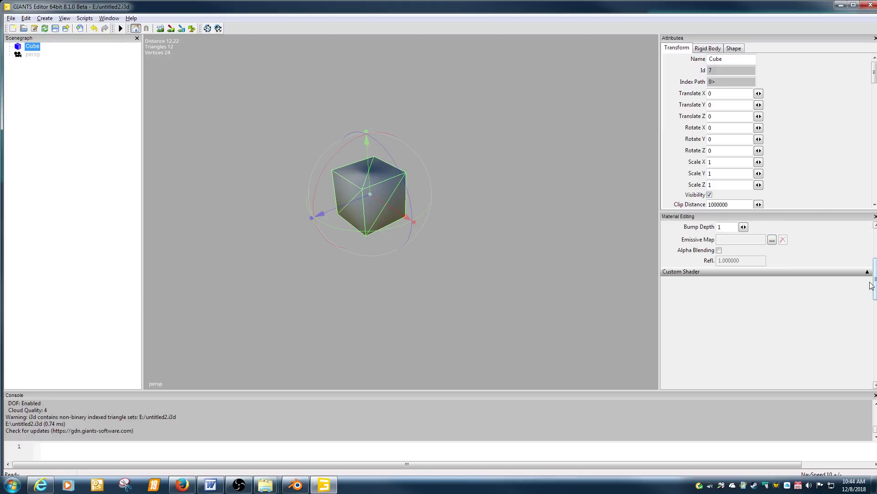
pyautogui.click(867, 272)
pyautogui.click(777, 286)
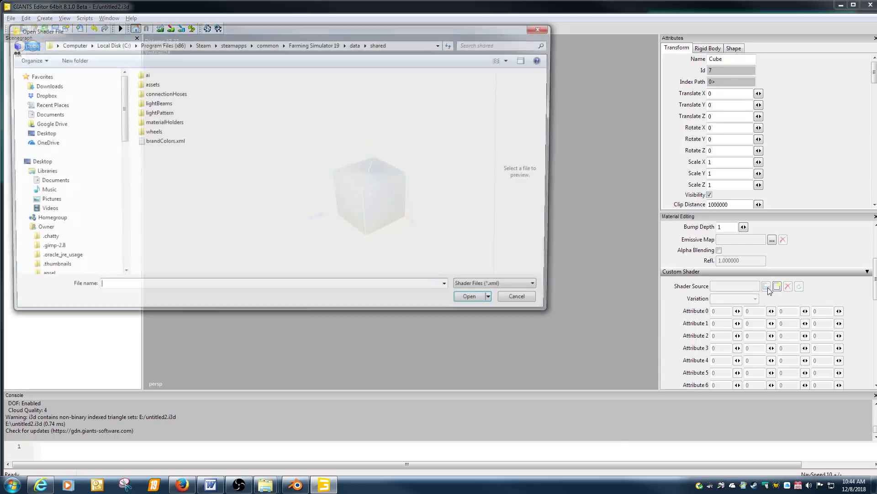
pyautogui.click(356, 44)
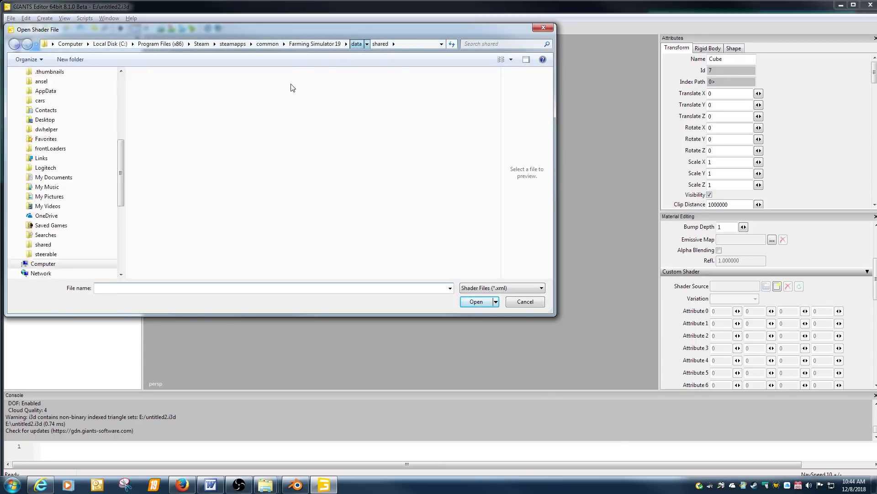
pyautogui.doubleClick(157, 161)
pyautogui.click(174, 170)
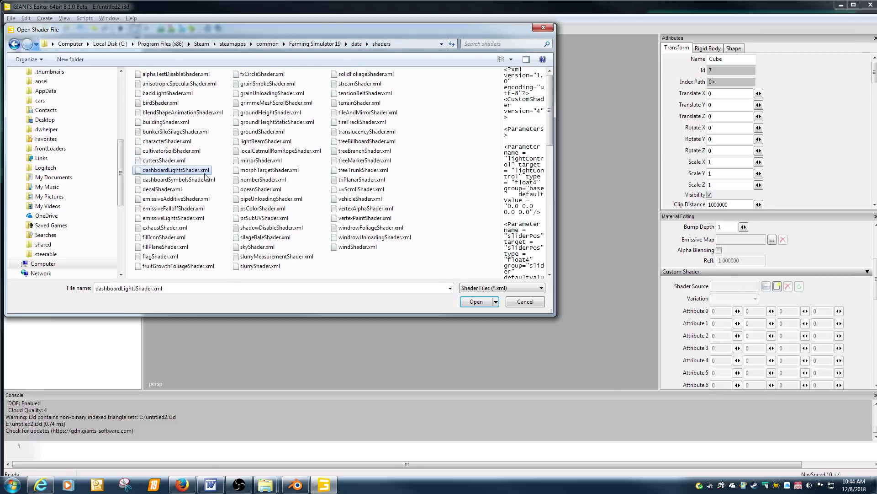
pyautogui.click(350, 199)
pyautogui.doubleClick(348, 200)
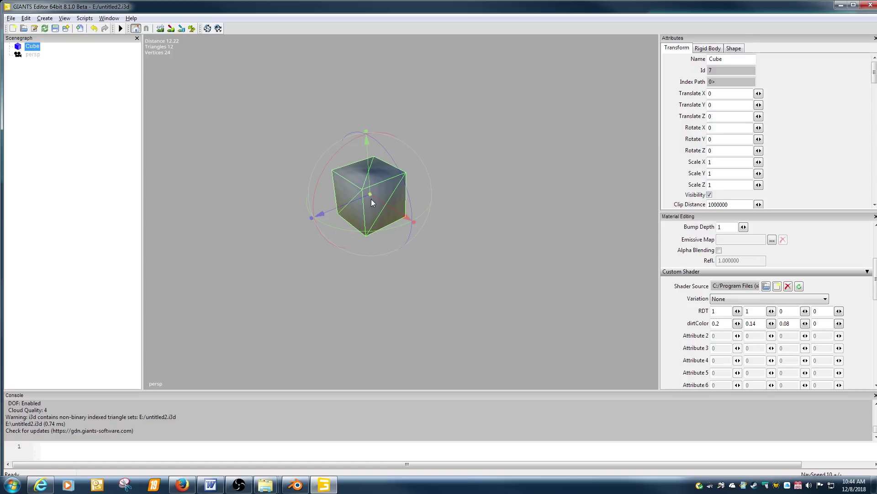
# Set the custom shader's variation to colorMask and view the deselected cube up close
pyautogui.click(722, 300)
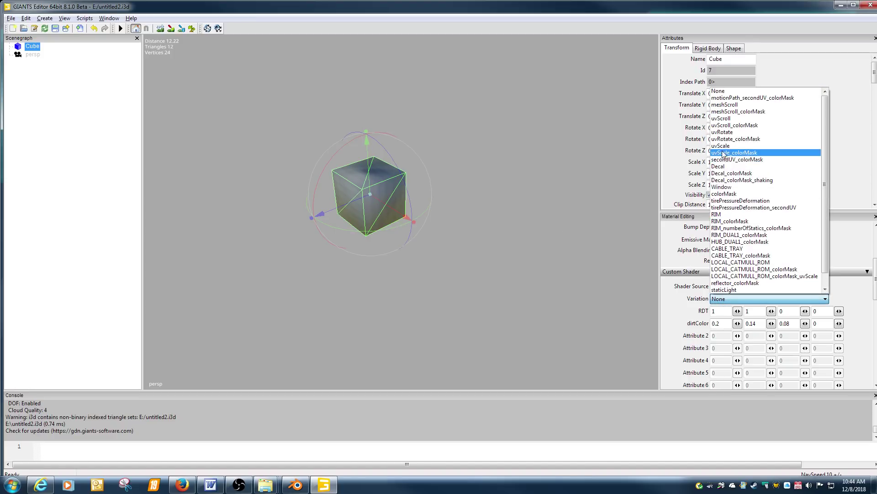
pyautogui.click(726, 194)
pyautogui.scroll(3, 478, 204)
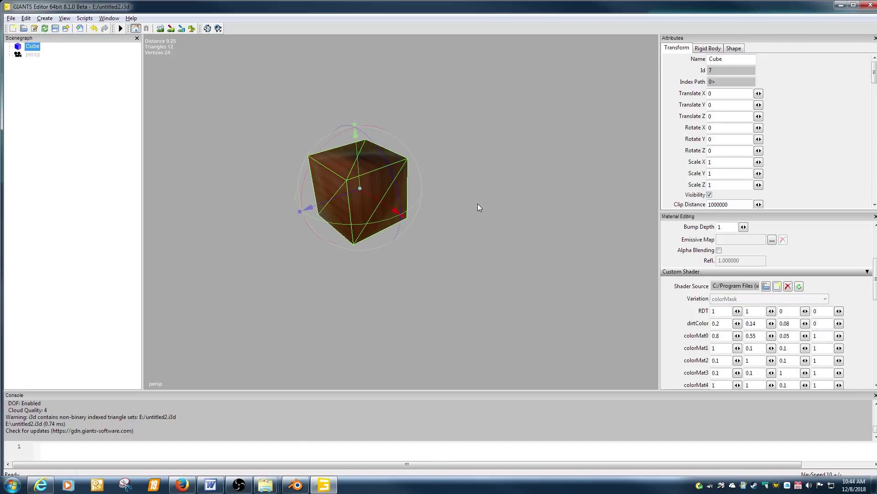
pyautogui.keyDown('alt'); pyautogui.moveTo(478, 204); pyautogui.dragTo(450, 234, button='middle'); pyautogui.keyUp('alt')
pyautogui.scroll(4, 485, 219)
pyautogui.click(449, 233)
pyautogui.keyDown('alt'); pyautogui.moveTo(449, 236); pyautogui.dragTo(437, 172); pyautogui.keyUp('alt')
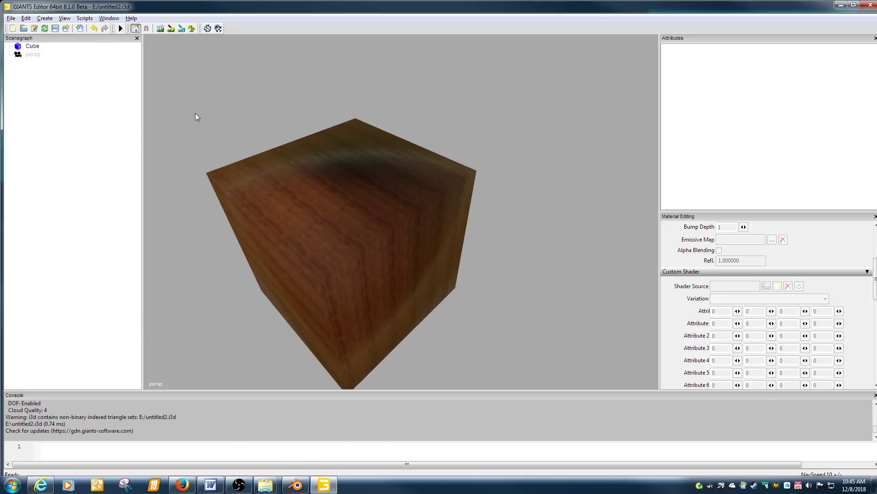
# Reselect the cube and replace its gloss map with a different 256 x 256 texture file
pyautogui.click(37, 48)
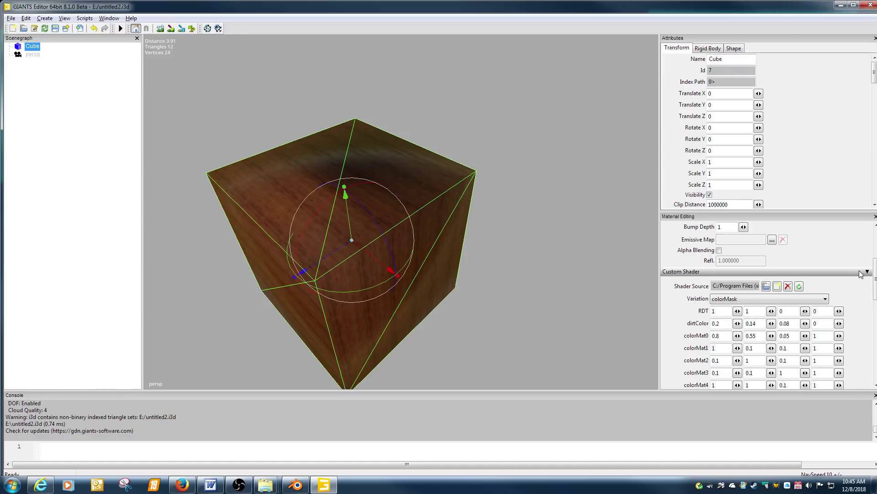
pyautogui.scroll(3, 874, 286)
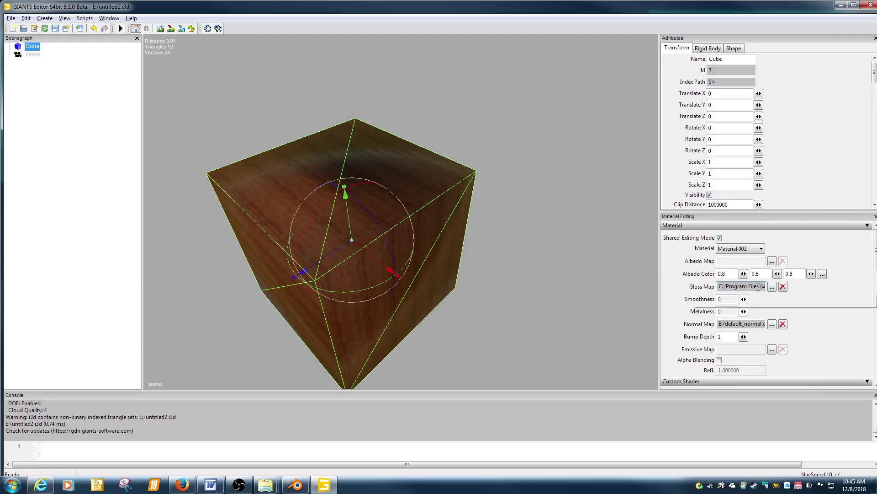
pyautogui.click(772, 287)
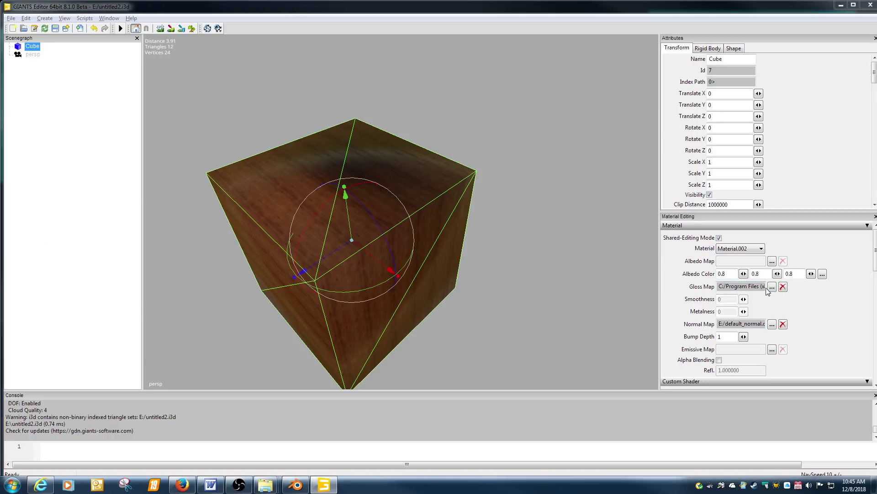
pyautogui.click(235, 63)
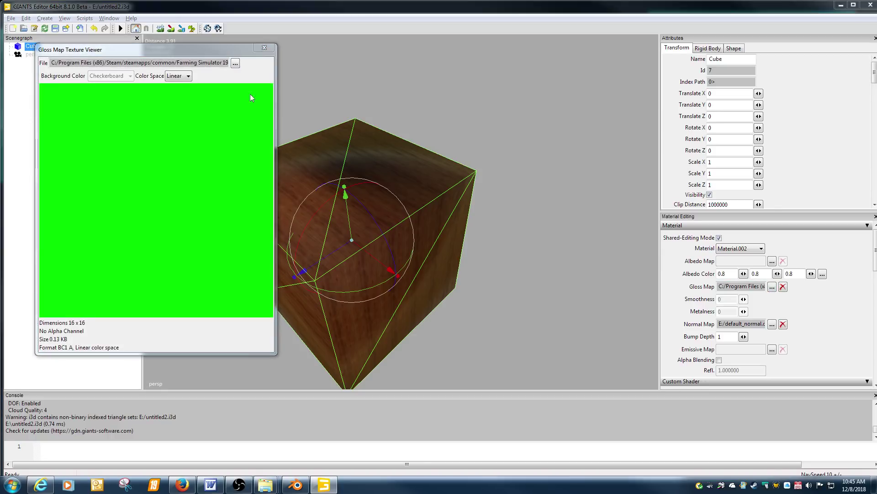
pyautogui.doubleClick(364, 110)
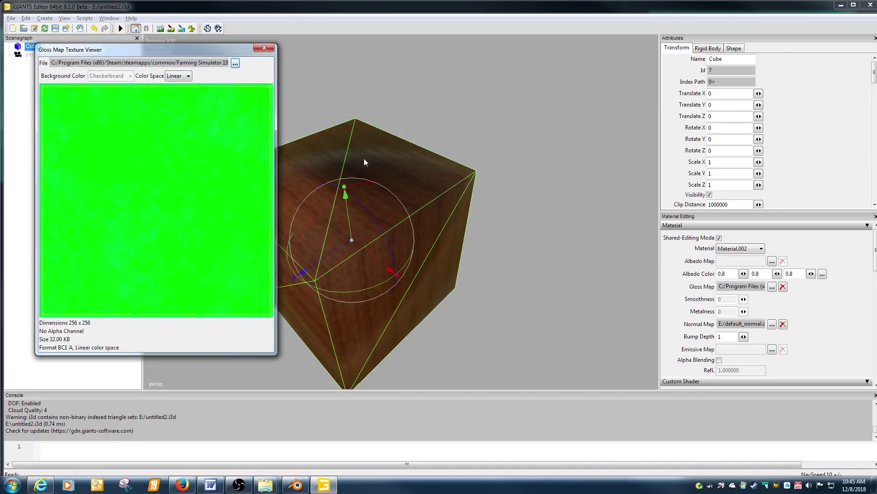
pyautogui.click(264, 49)
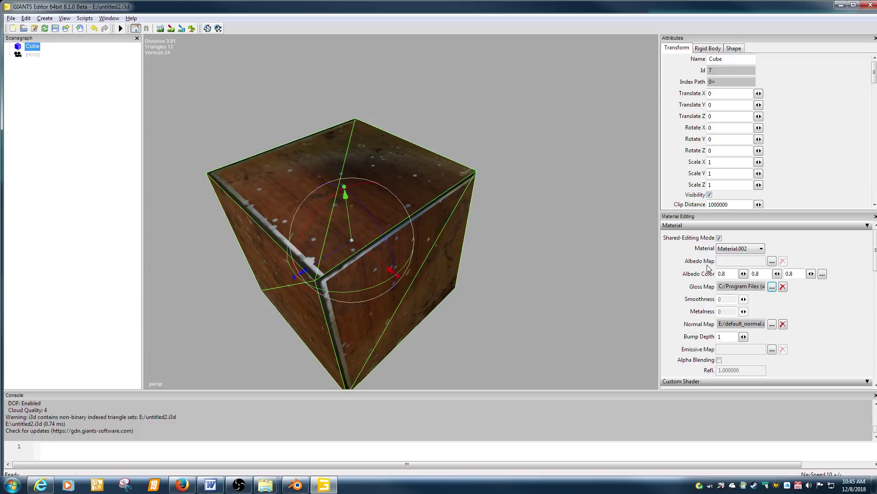
# Set the first two RDT values of the cube's custom shader to 0
pyautogui.scroll(-3, 859, 274)
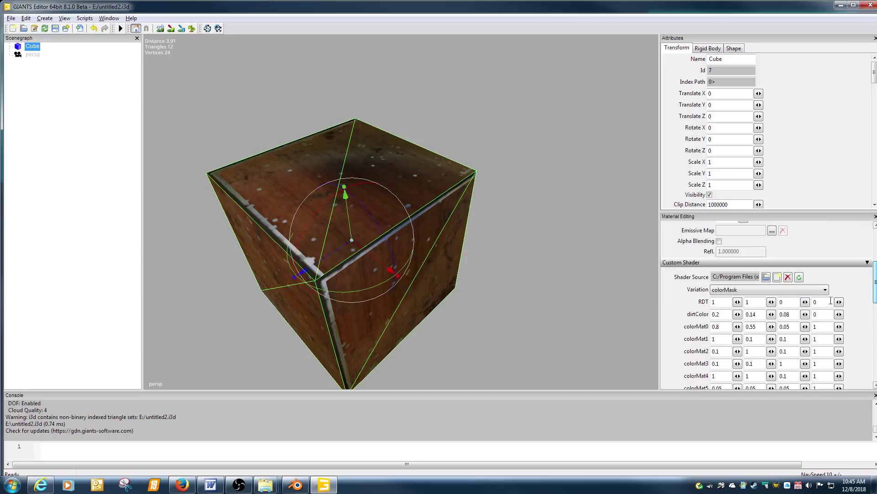
pyautogui.click(717, 303)
pyautogui.write('0')
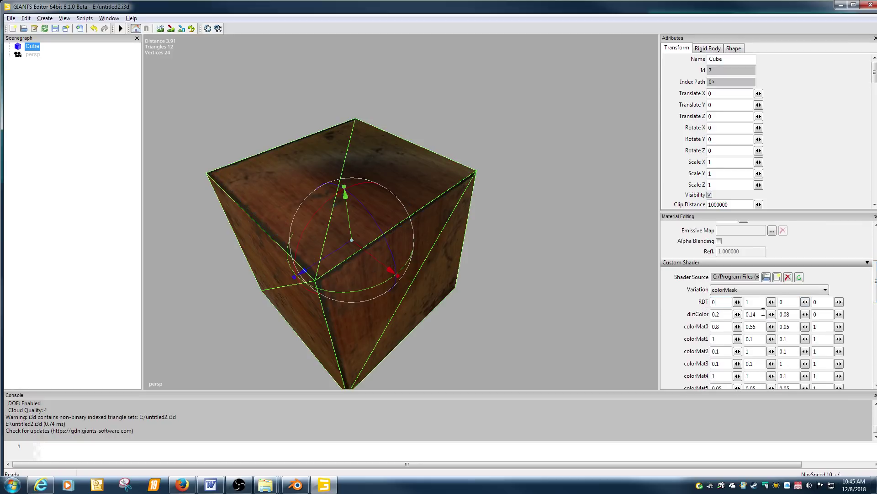
pyautogui.press('Tab')
pyautogui.write('0')
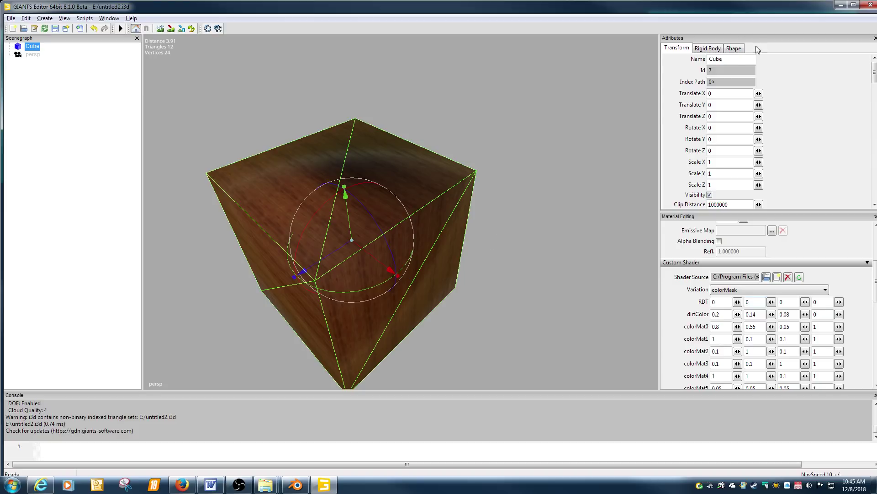
# Close GIANTS Editor without saving the changes to untitled2.i3d and switch to Blender
pyautogui.click(870, 5)
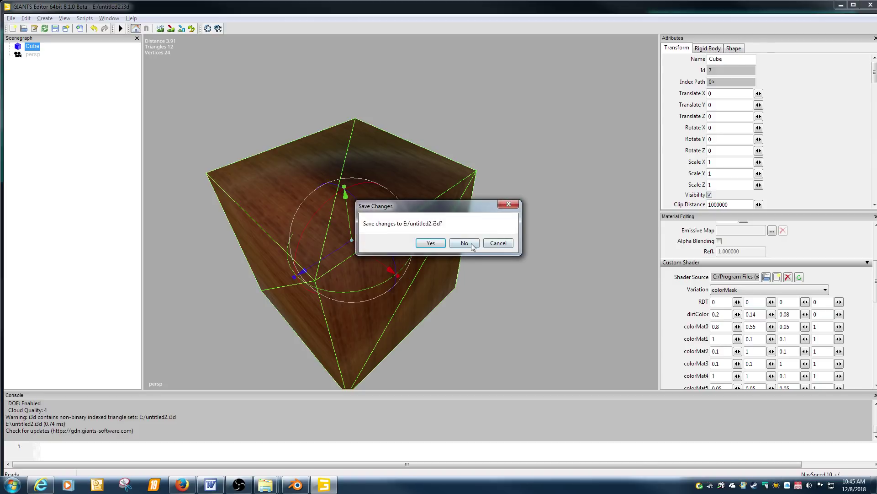
pyautogui.click(471, 242)
pyautogui.click(296, 484)
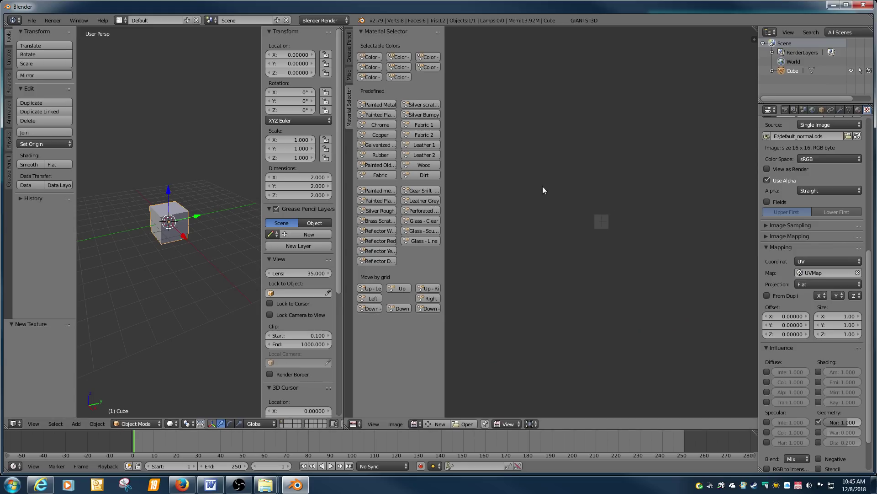
# In Edit Mode, try the Painted Metal and Copper presets on the cube's UVs, then shift them three grid cells left, right and left again
pyautogui.press('Tab')
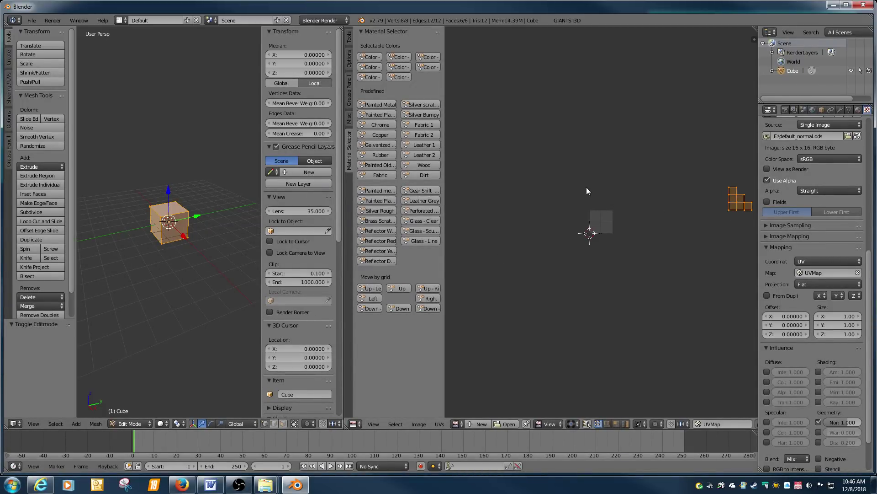
pyautogui.click(380, 105)
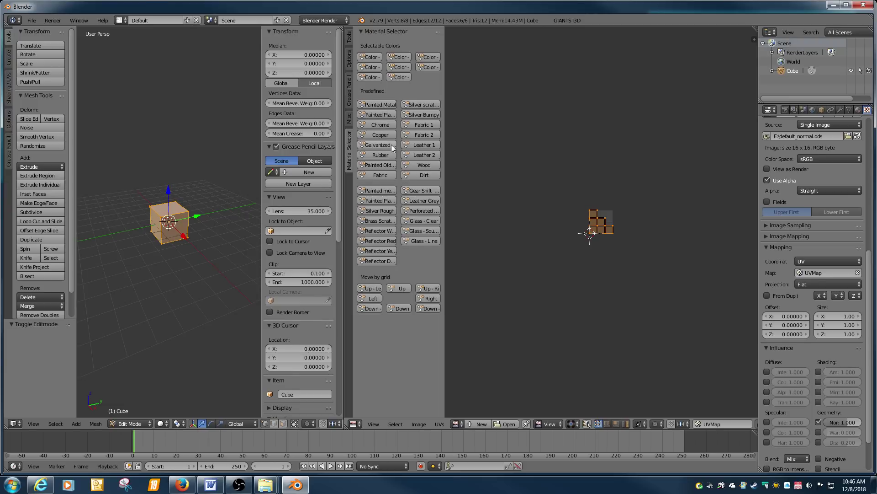
pyautogui.click(379, 135)
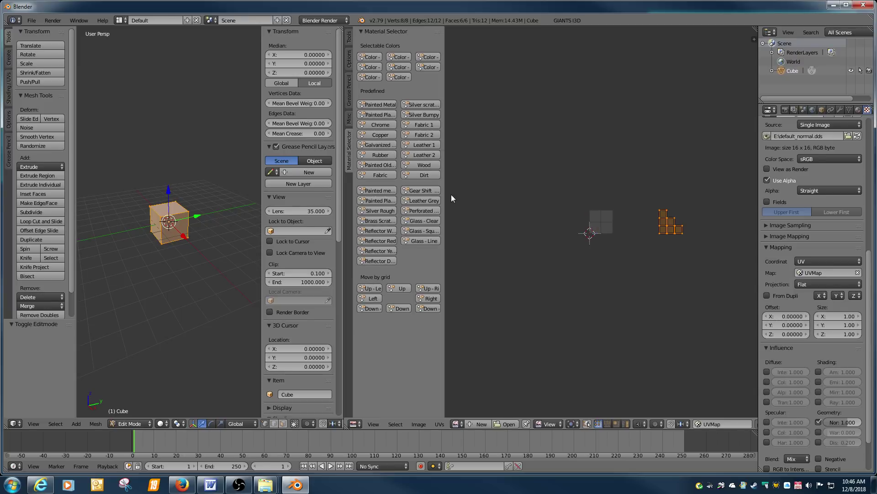
pyautogui.click(374, 298)
pyautogui.click(375, 298)
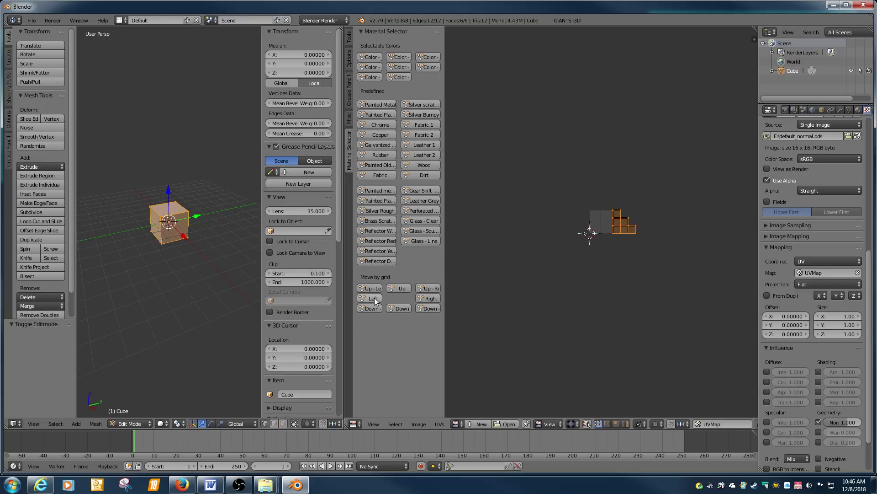
pyautogui.click(374, 298)
pyautogui.click(420, 297)
pyautogui.click(420, 297)
pyautogui.click(421, 297)
pyautogui.click(377, 298)
pyautogui.click(377, 298)
pyautogui.click(376, 298)
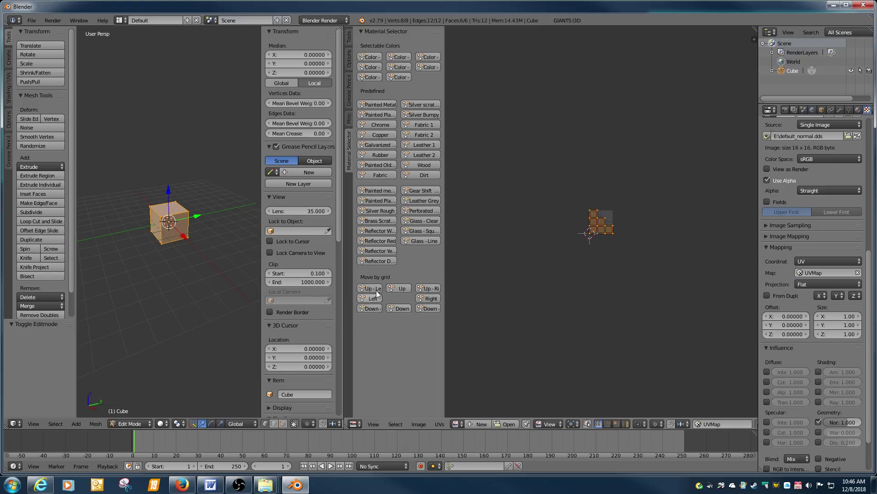
# Move the cube's UVs to the predefined Copper material and leave Edit Mode
pyautogui.click(376, 135)
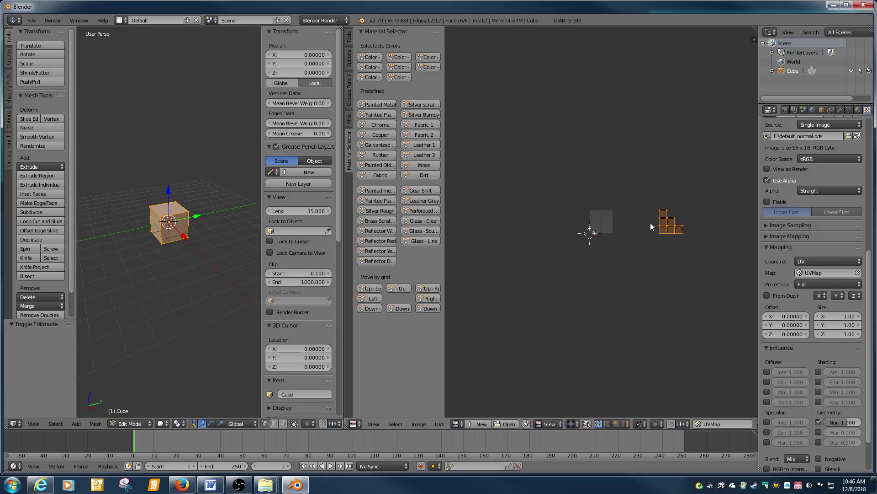
pyautogui.press('Tab')
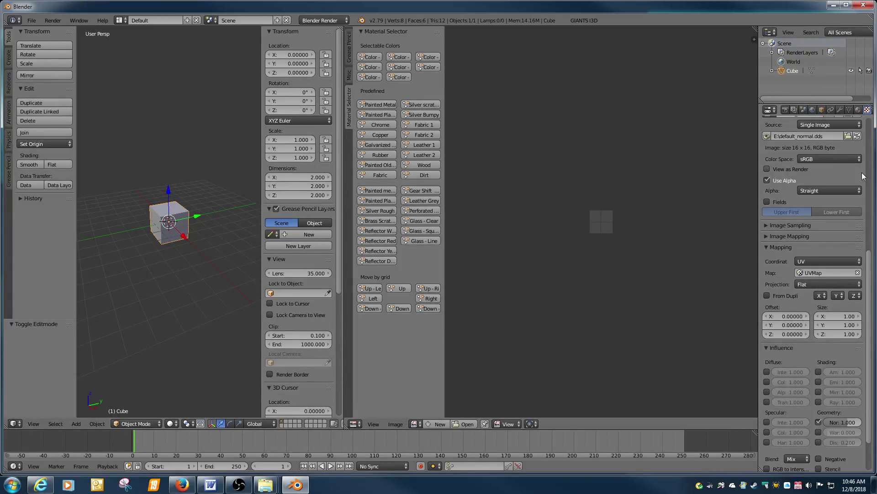
# Remove the cube's current material slot, assign the existing Material.001 instead and check its texture settings
pyautogui.scroll(1, 873, 239)
pyautogui.scroll(10, 873, 239)
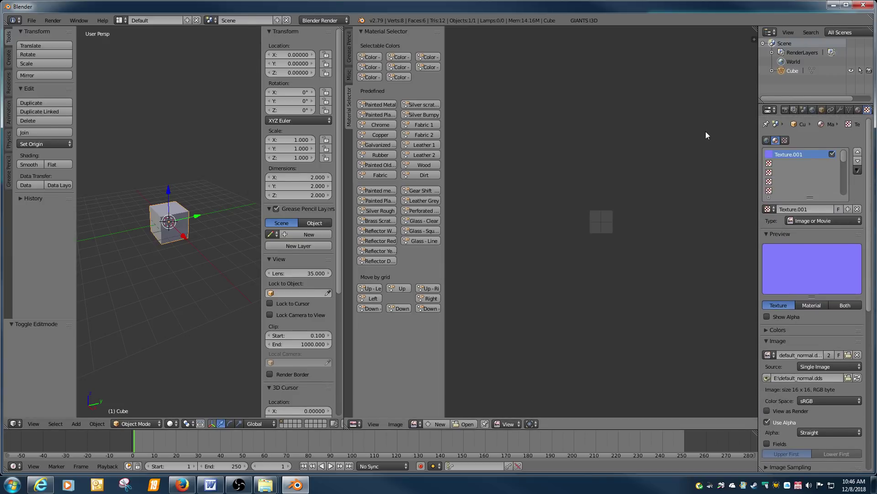
pyautogui.click(858, 109)
pyautogui.click(856, 150)
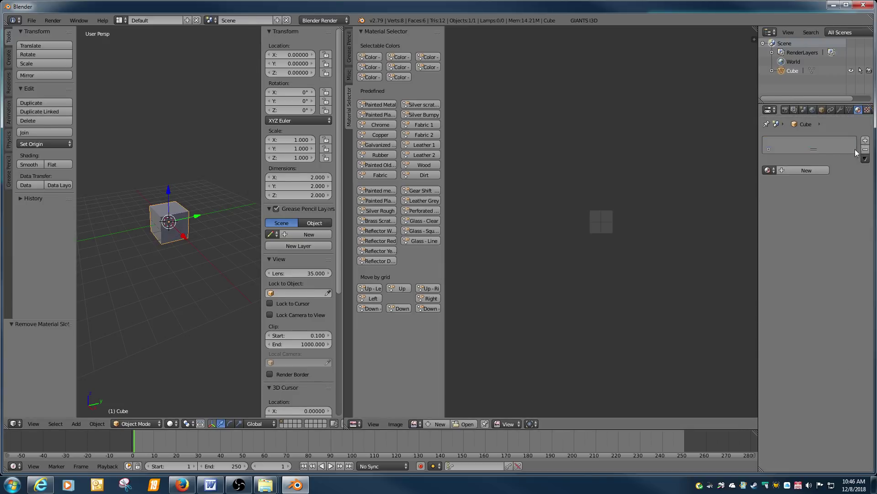
pyautogui.click(767, 170)
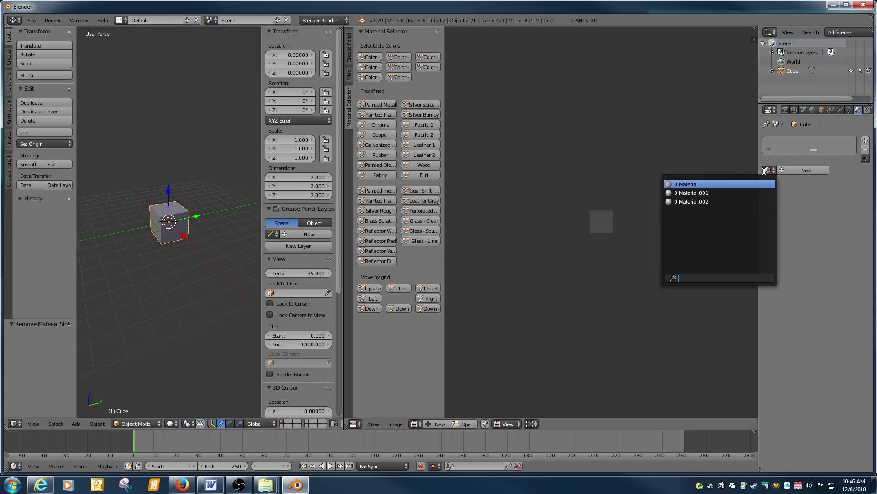
pyautogui.click(700, 193)
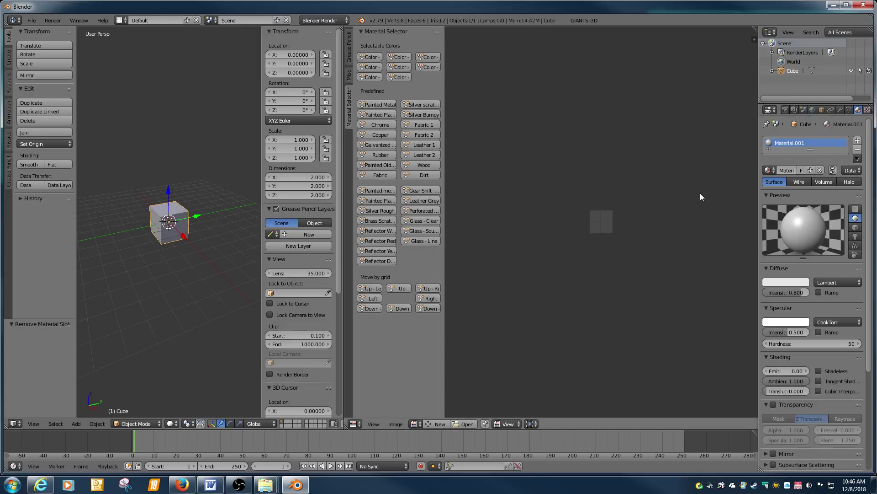
pyautogui.click(868, 110)
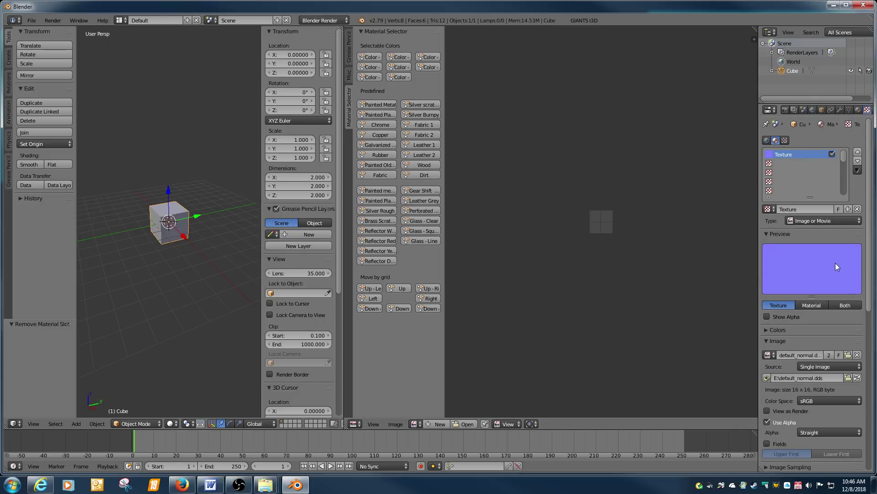
pyautogui.moveTo(867, 230)
pyautogui.mouseDown()
pyautogui.moveTo(866, 356)
pyautogui.moveTo(866, 234)
pyautogui.mouseUp()
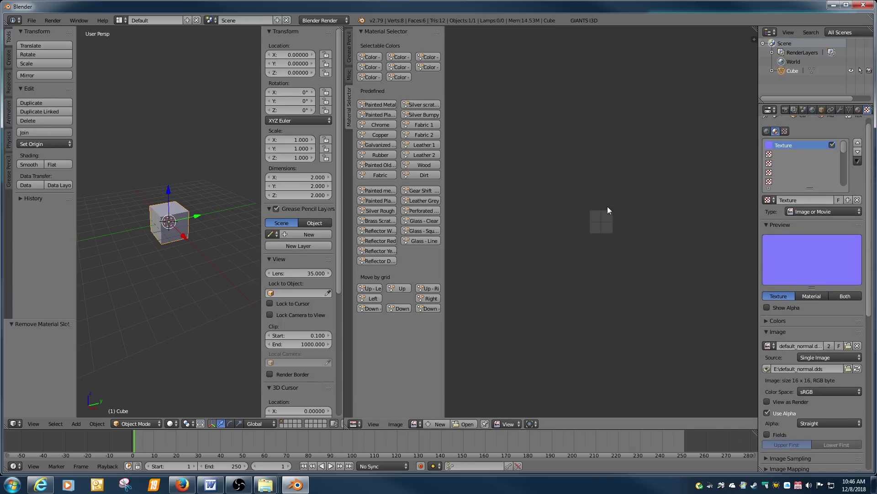
# Export the cube scene as untitled3.i3d to the E: drive
pyautogui.click(31, 20)
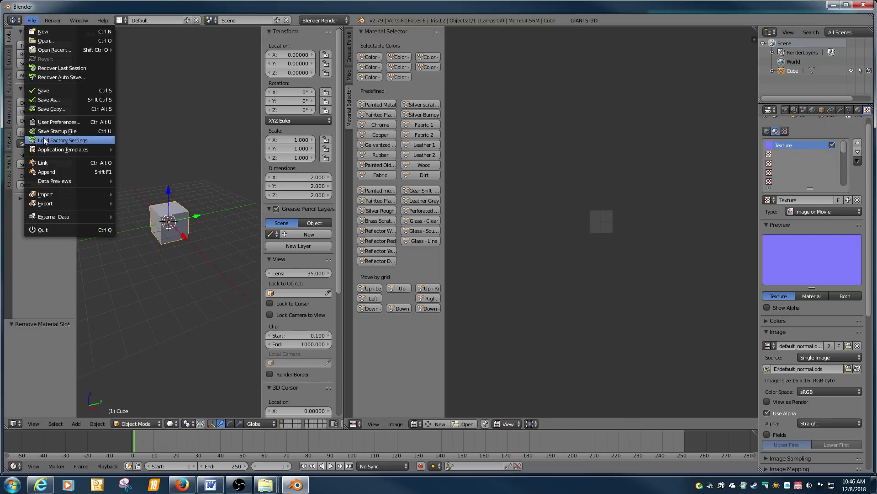
pyautogui.moveTo(44, 203)
pyautogui.click(151, 294)
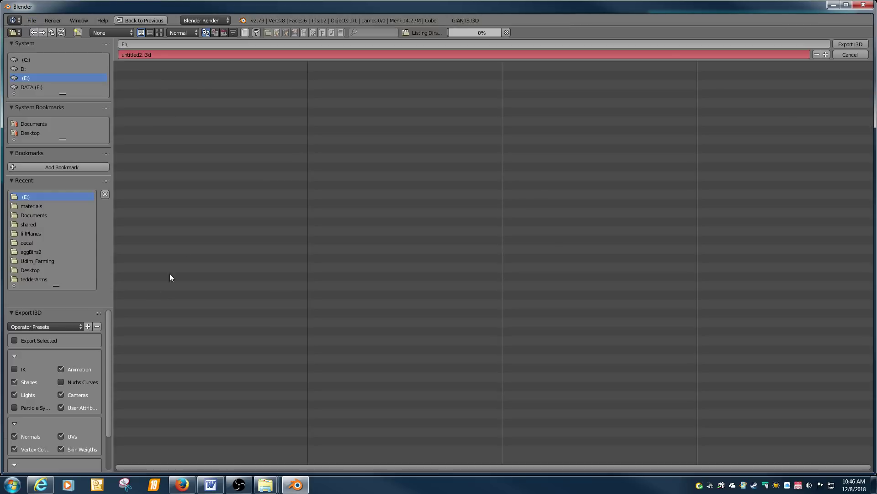
pyautogui.press('KP_Add')
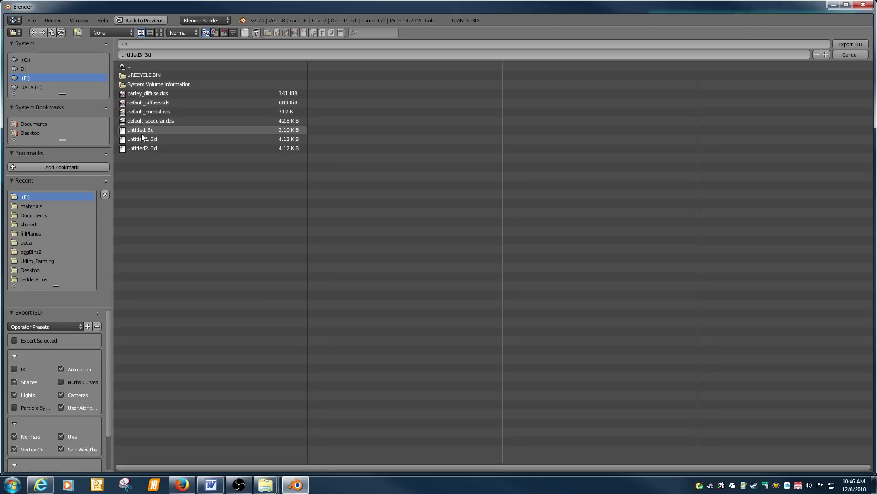
pyautogui.press('Return')
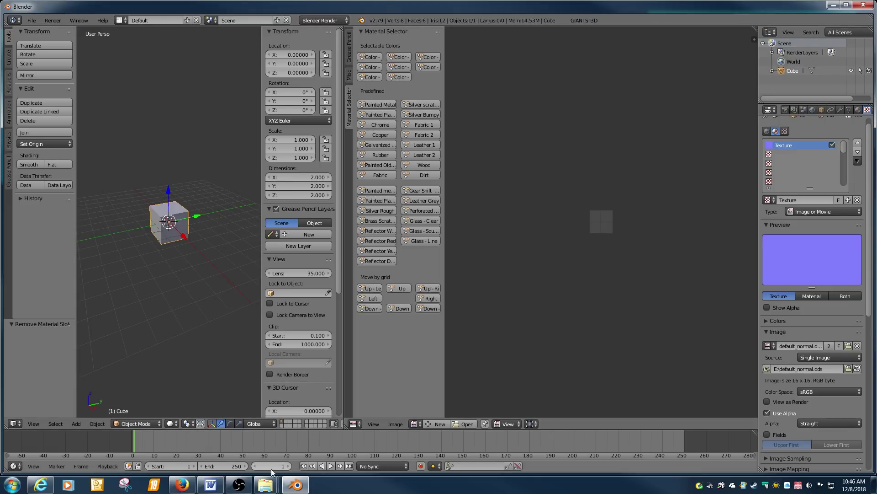
# Edit untitled3.i3d in Notepad++, reducing the texture filename to default_normal.dds without its drive path and setting that file's fileId to 2
pyautogui.moveTo(269, 486)
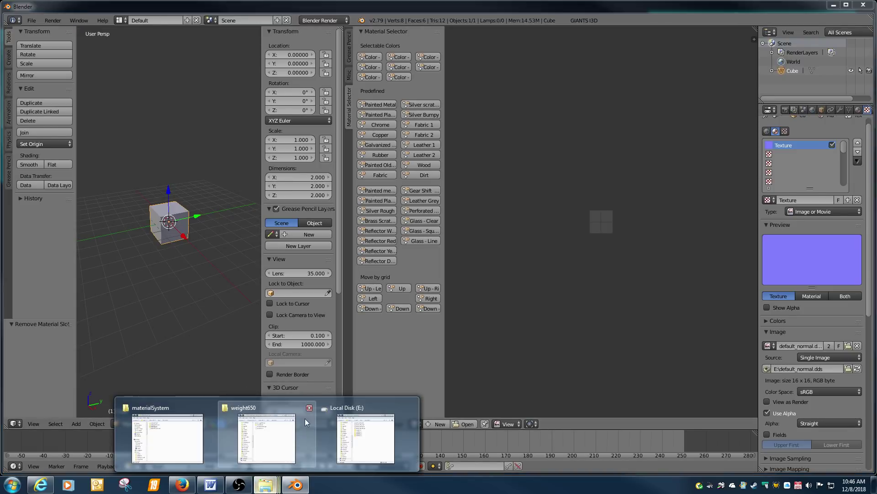
pyautogui.click(350, 408)
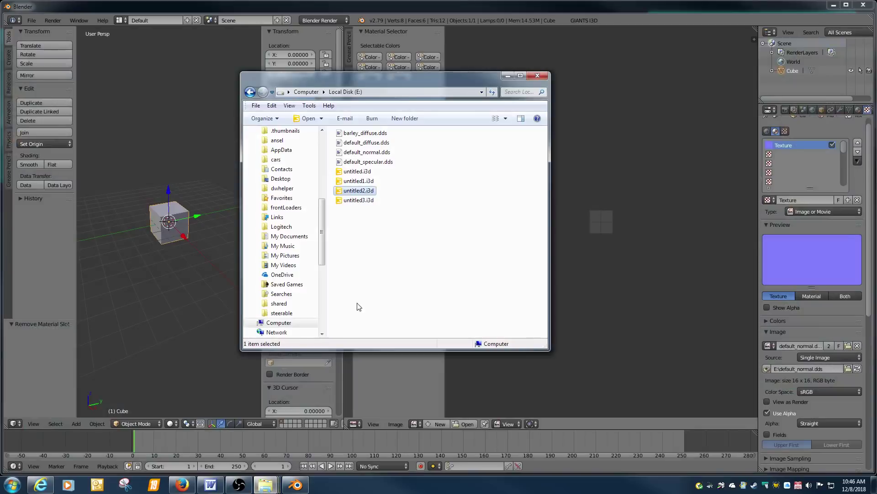
pyautogui.rightClick(357, 201)
pyautogui.click(389, 228)
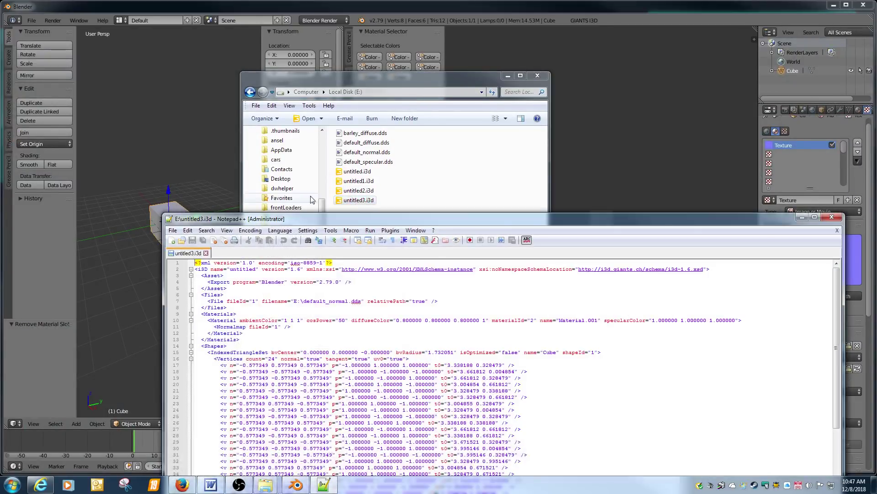
pyautogui.click(301, 300)
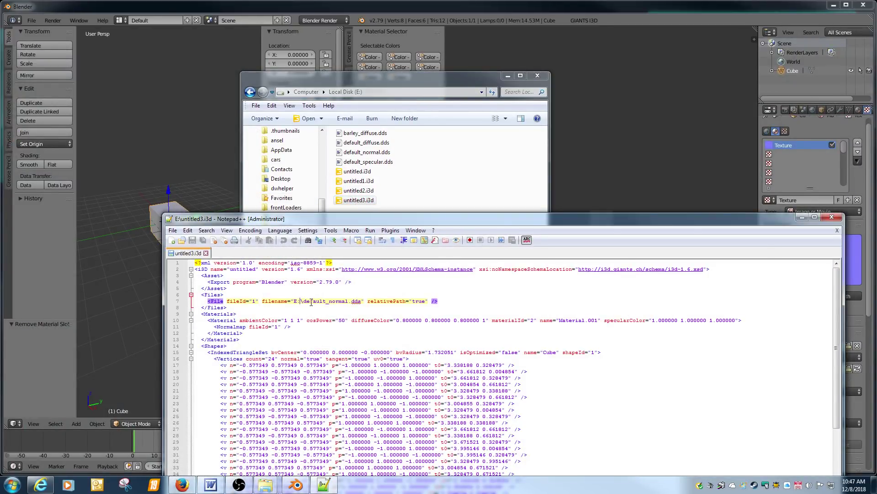
pyautogui.press('Delete')
pyautogui.press('BackSpace')
pyautogui.press('BackSpace')
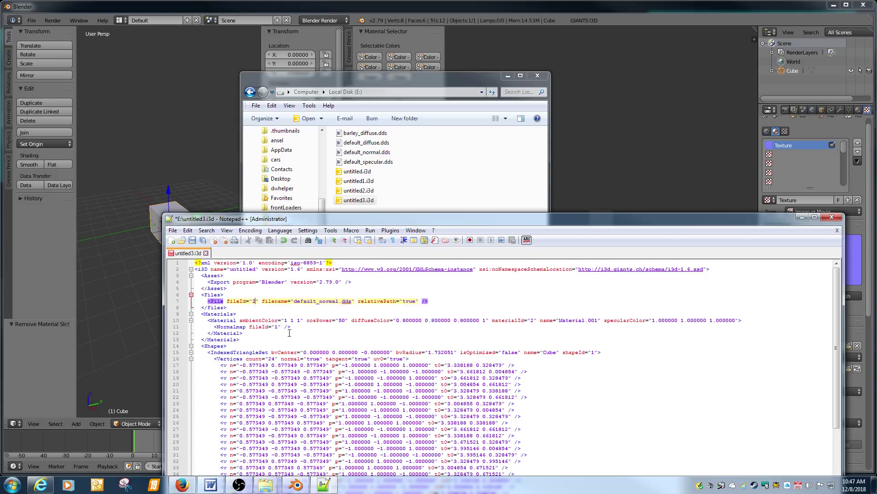
# Point the material's Normalmap fileId to 2, save untitled3.i3d and close Notepad++
pyautogui.click(276, 326)
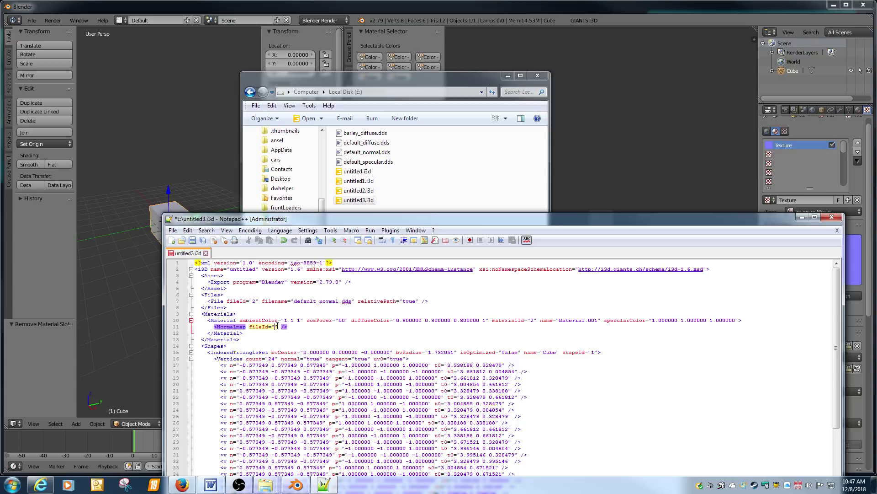
pyautogui.write('2')
pyautogui.click(192, 240)
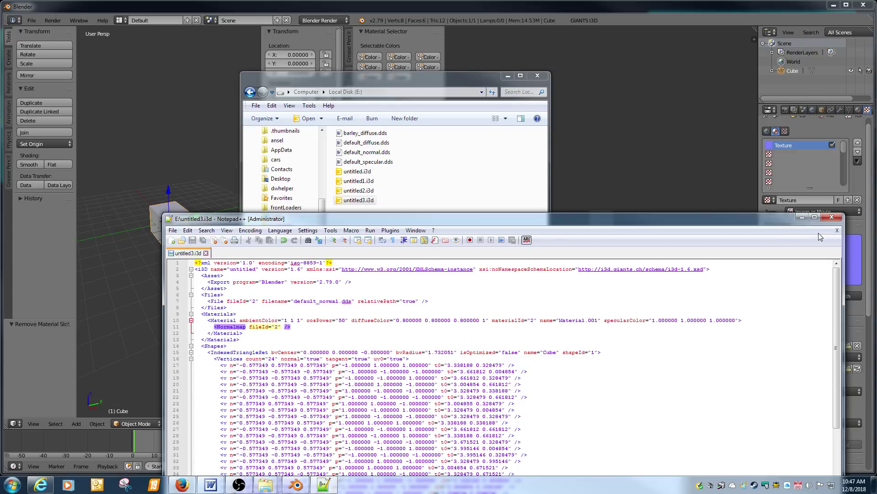
pyautogui.click(838, 230)
pyautogui.click(832, 216)
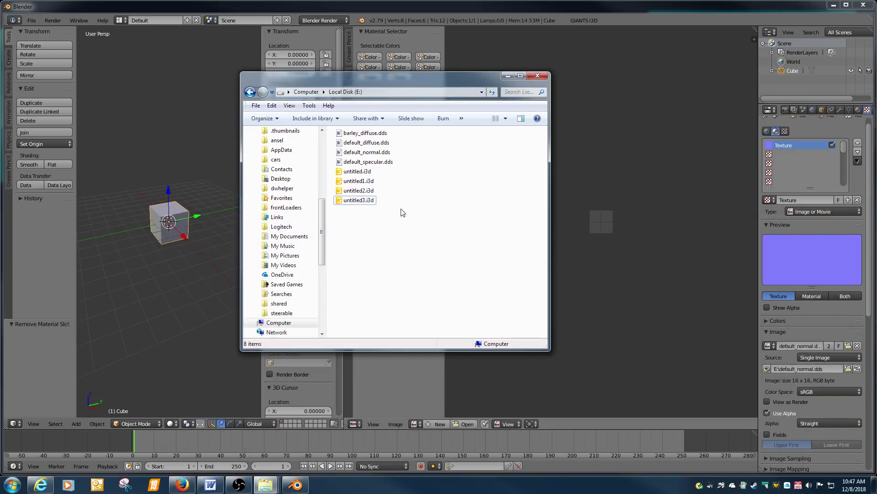
# Open untitled3.i3d in GIANTS Editor and assign default_specular.dds from the shared data folder as the cube's gloss map
pyautogui.doubleClick(371, 201)
pyautogui.press('Return')
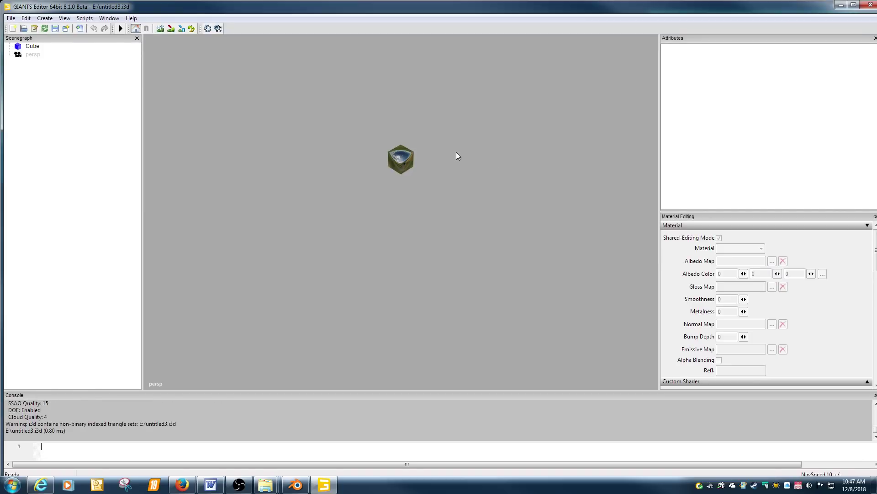
pyautogui.click(38, 48)
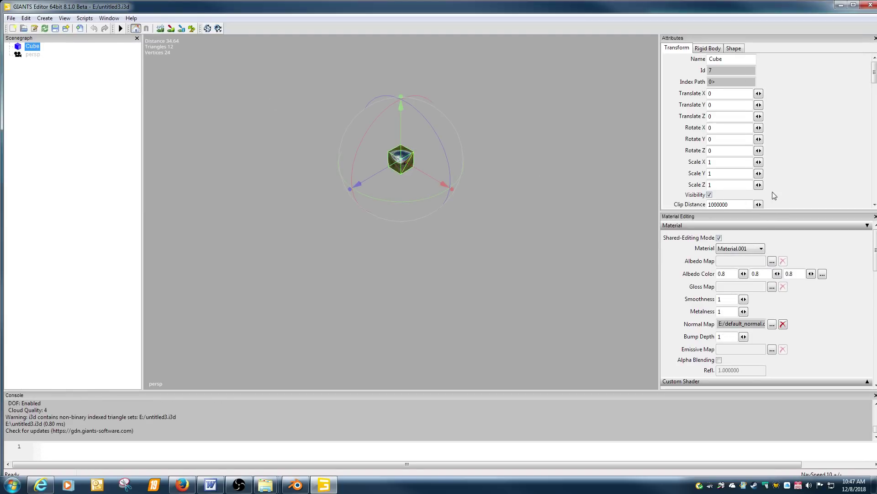
pyautogui.scroll(-2, 840, 265)
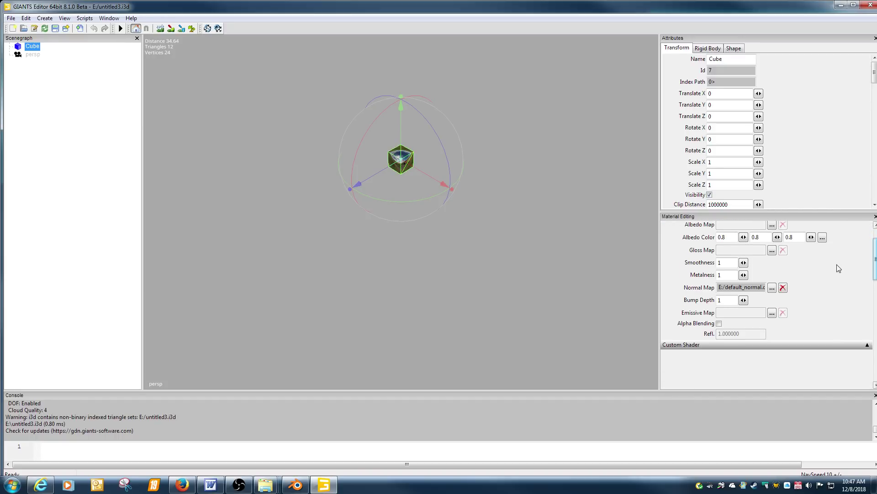
pyautogui.click(772, 250)
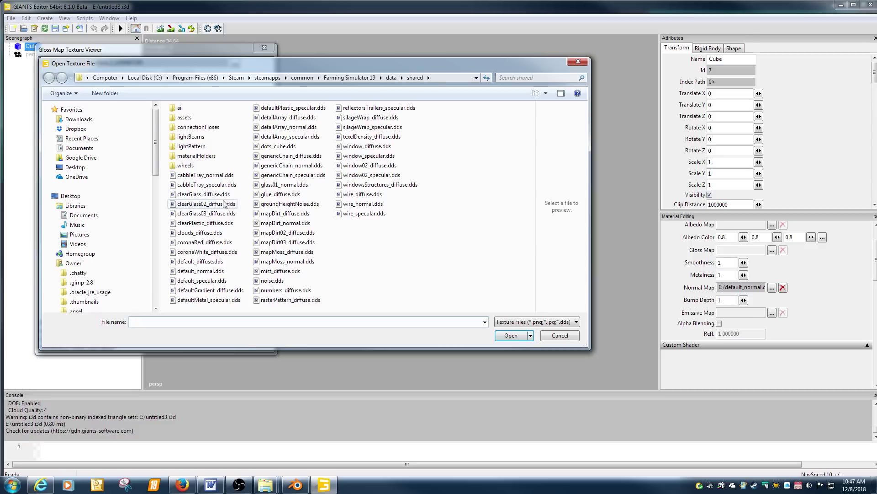
pyautogui.doubleClick(201, 281)
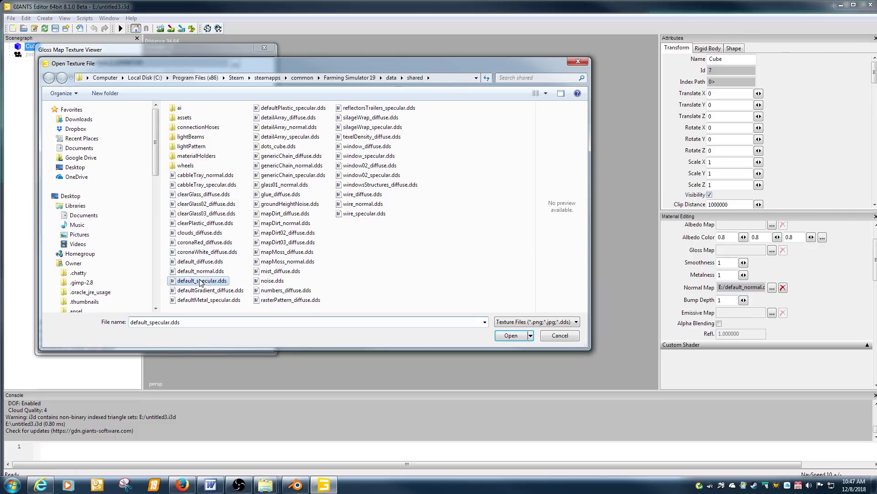
pyautogui.click(257, 51)
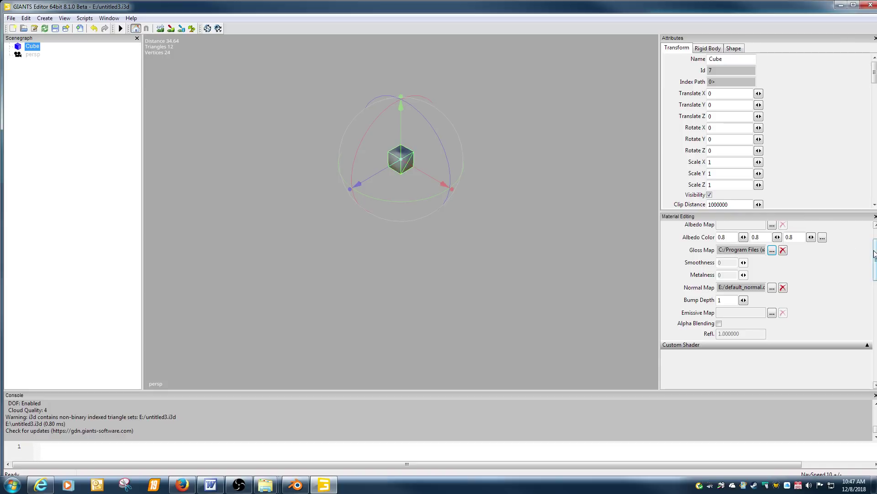
# Load vehicleShader.xml from the Farming Simulator 19 shaders folder as the cube's custom shader and set its variation to colorMask
pyautogui.moveTo(871, 255); pyautogui.dragTo(870, 275)
pyautogui.click(867, 279)
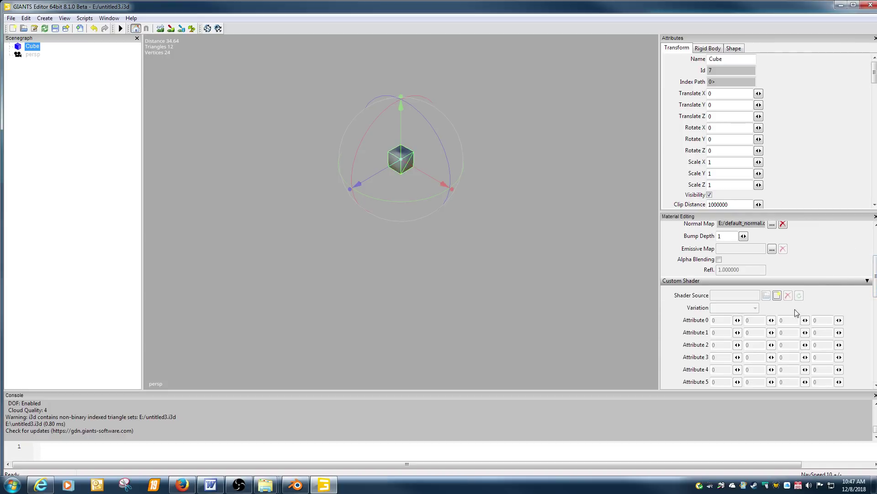
pyautogui.click(766, 295)
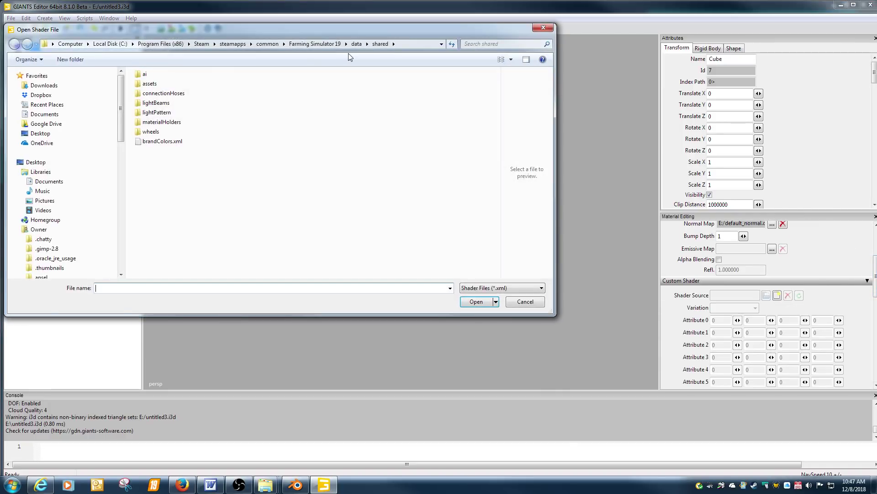
pyautogui.click(356, 44)
pyautogui.doubleClick(151, 161)
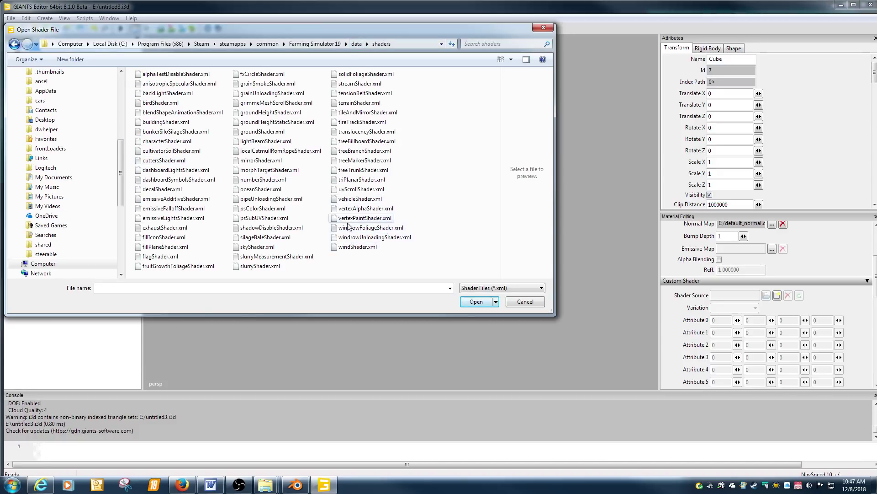
pyautogui.doubleClick(346, 200)
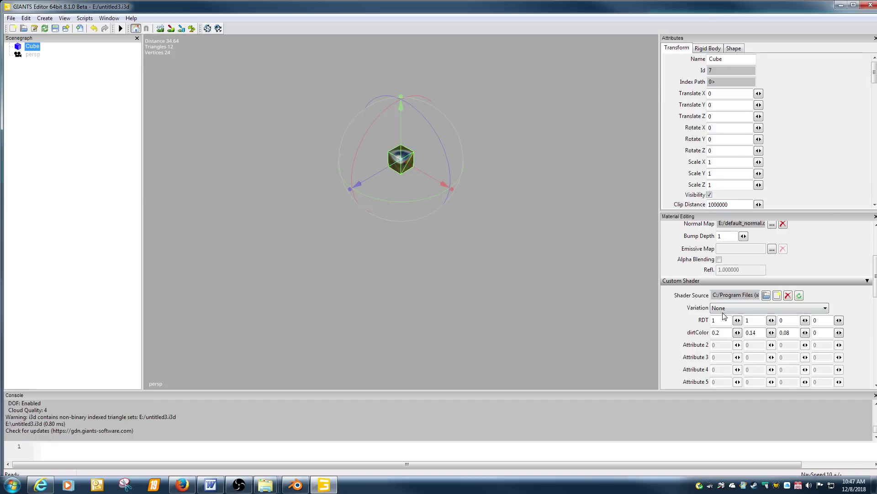
pyautogui.click(723, 308)
pyautogui.click(727, 203)
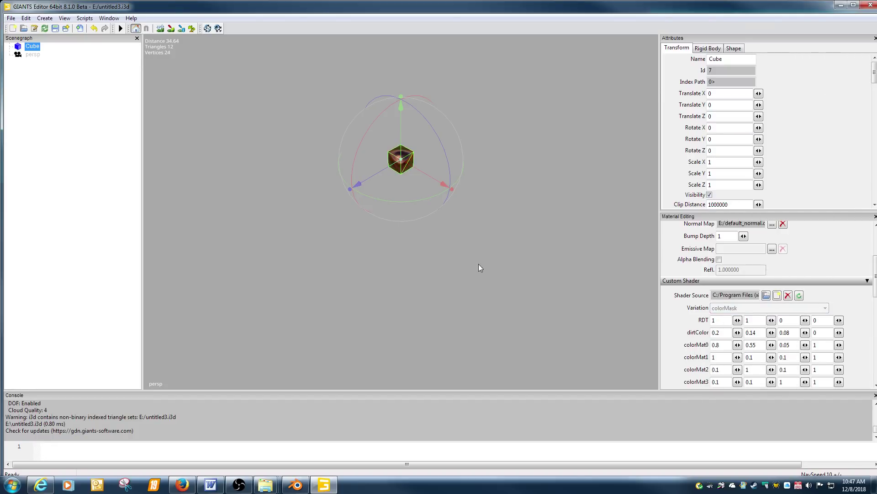
# Examine the cube's copper surface up close from several angles, with a light added to the scene
pyautogui.scroll(5, 409, 253)
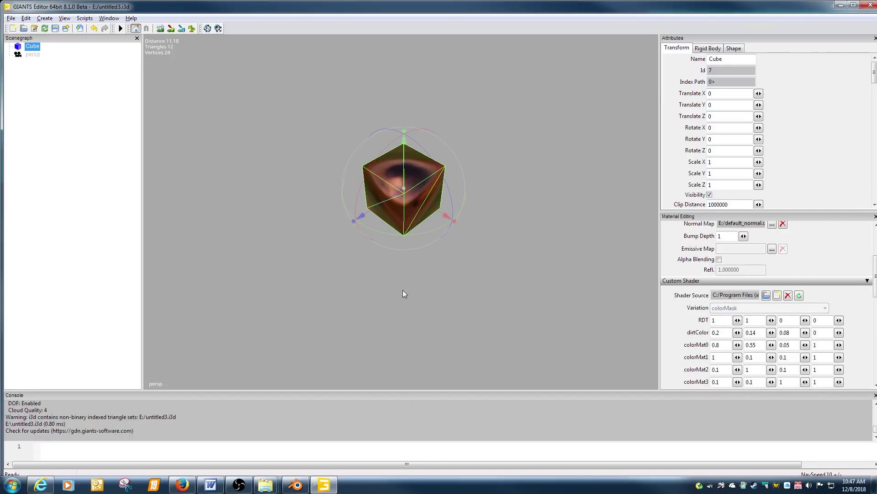
pyautogui.click(296, 484)
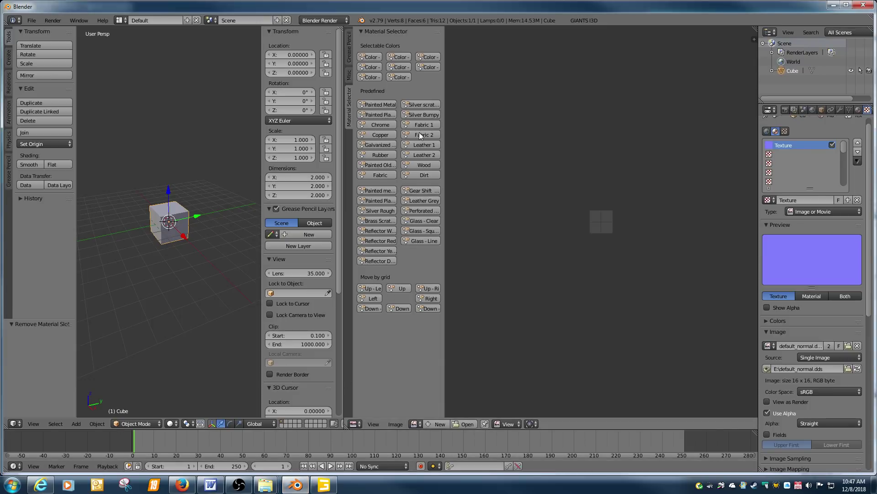
pyautogui.click(323, 484)
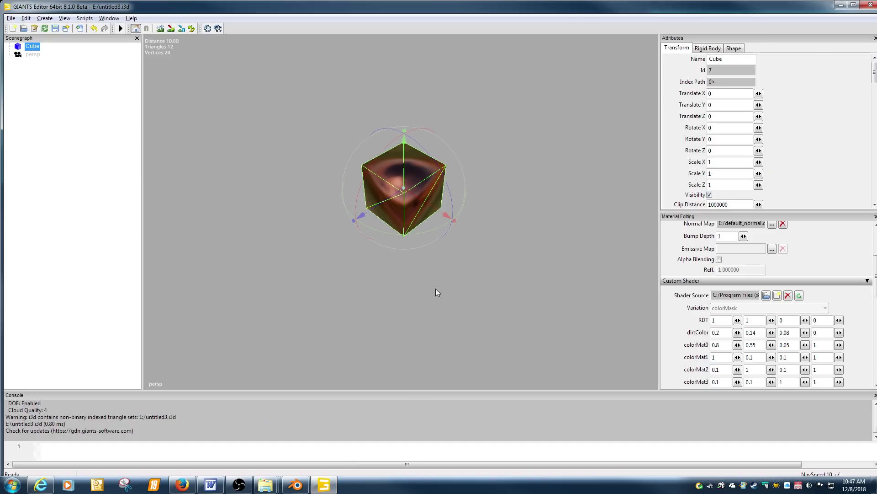
pyautogui.scroll(3, 443, 292)
pyautogui.keyDown('alt'); pyautogui.moveTo(459, 280); pyautogui.dragTo(350, 250); pyautogui.keyUp('alt')
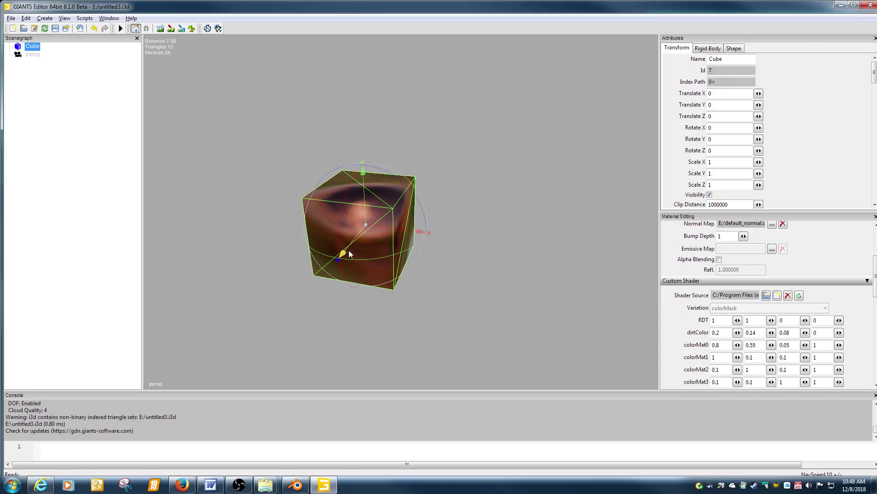
pyautogui.hotkey('ctrl', 'z')
pyautogui.keyDown('alt'); pyautogui.moveTo(428, 278); pyautogui.dragTo(300, 267); pyautogui.keyUp('alt')
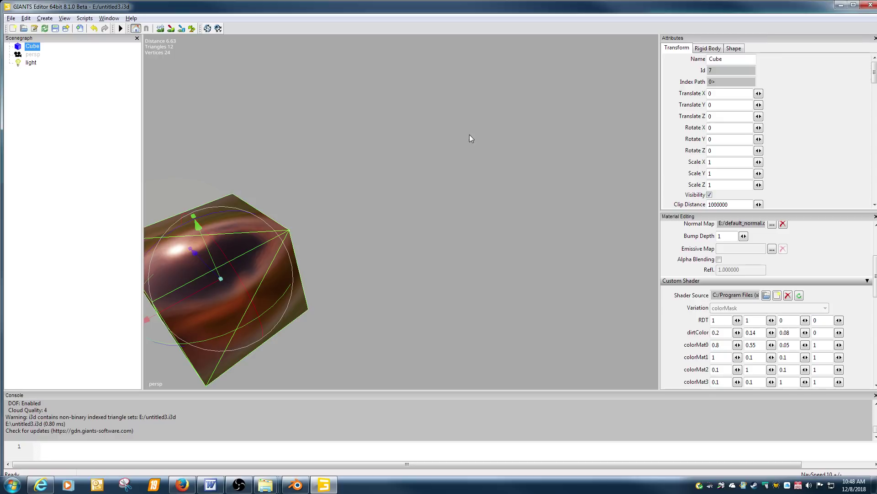
# Close GIANTS Editor without saving untitled3.i3d and reload Blender's start-up file
pyautogui.click(870, 6)
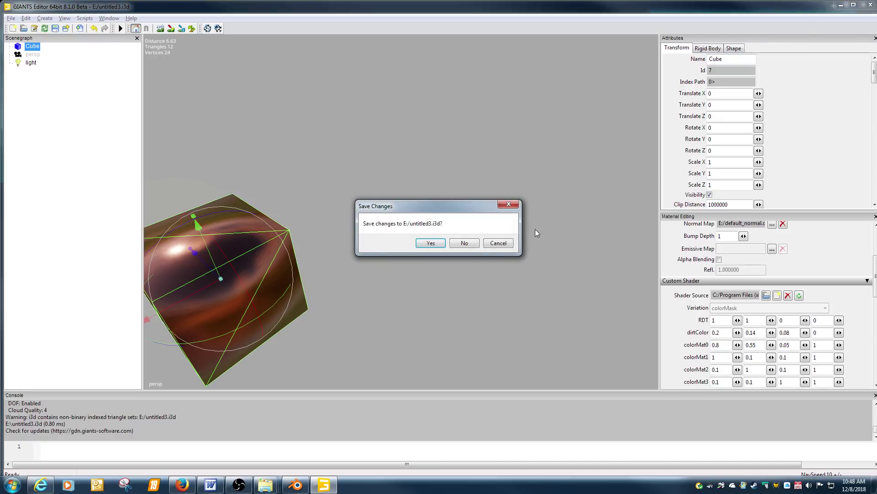
pyautogui.click(464, 243)
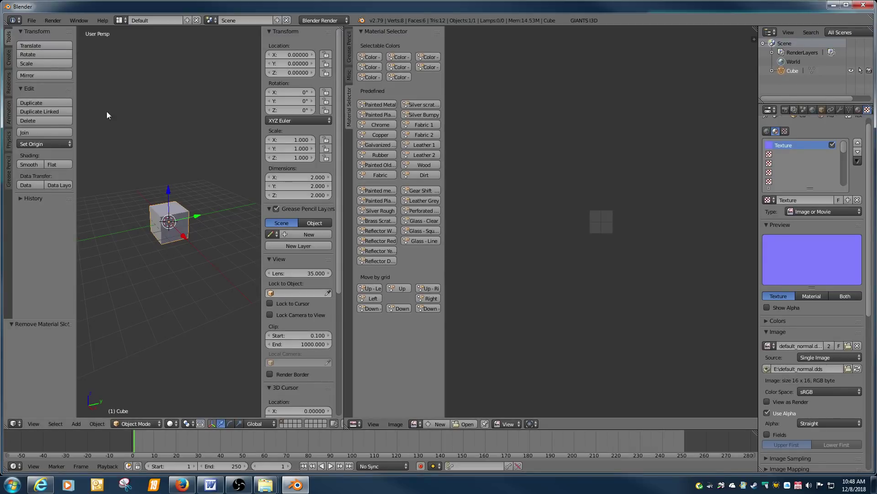
pyautogui.click(31, 20)
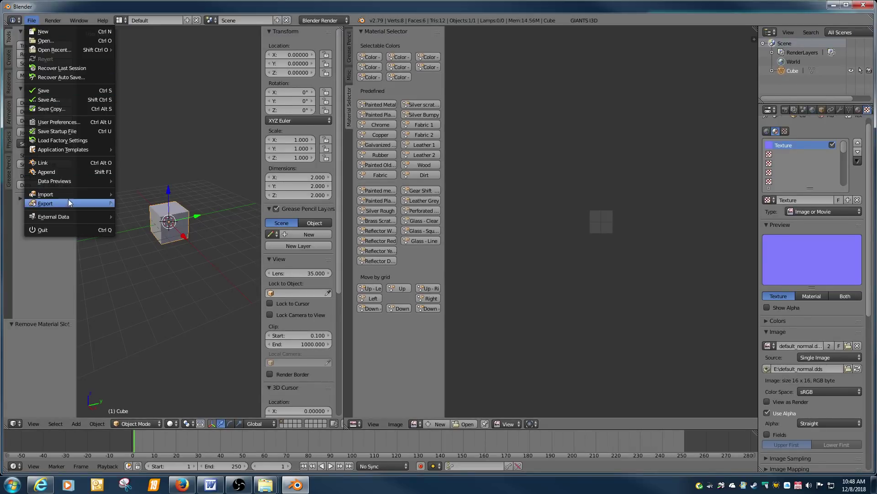
pyautogui.click(60, 31)
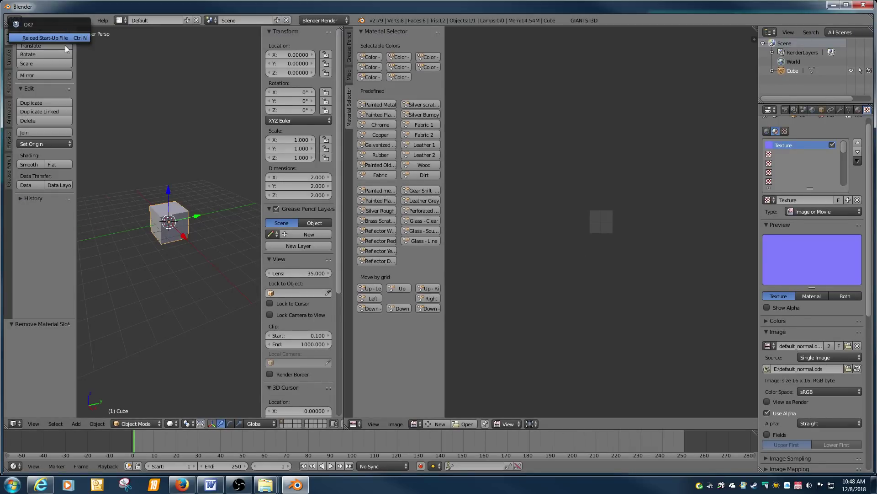
pyautogui.click(64, 39)
# Split the 3D view into two side-by-side areas and hide the tool shelf and properties region in one of them
pyautogui.rightClick(377, 26)
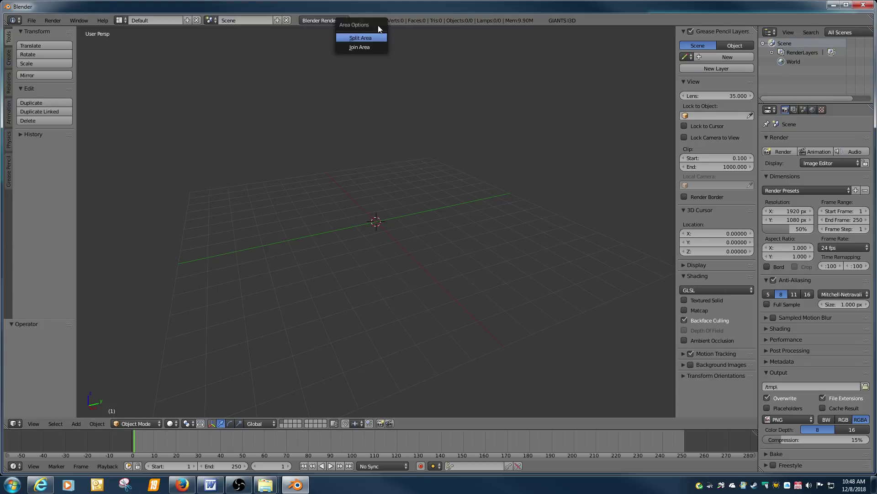
pyautogui.click(370, 38)
pyautogui.click(407, 92)
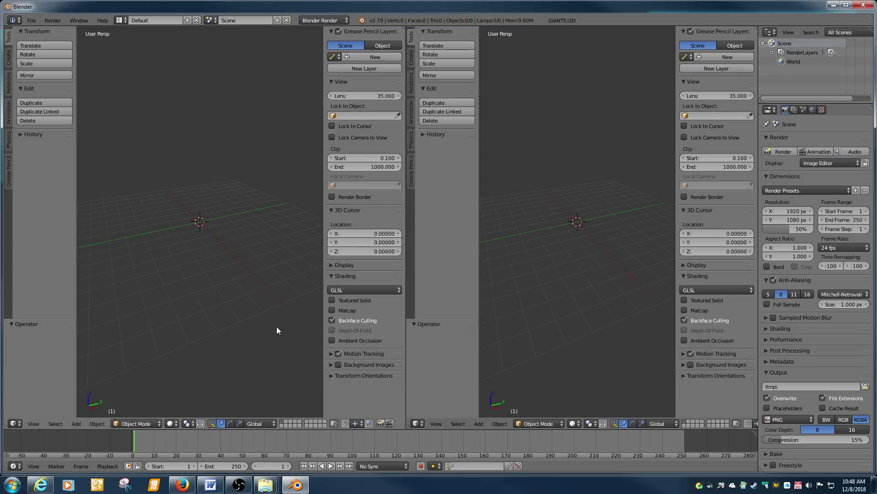
pyautogui.press('t')
pyautogui.press('n')
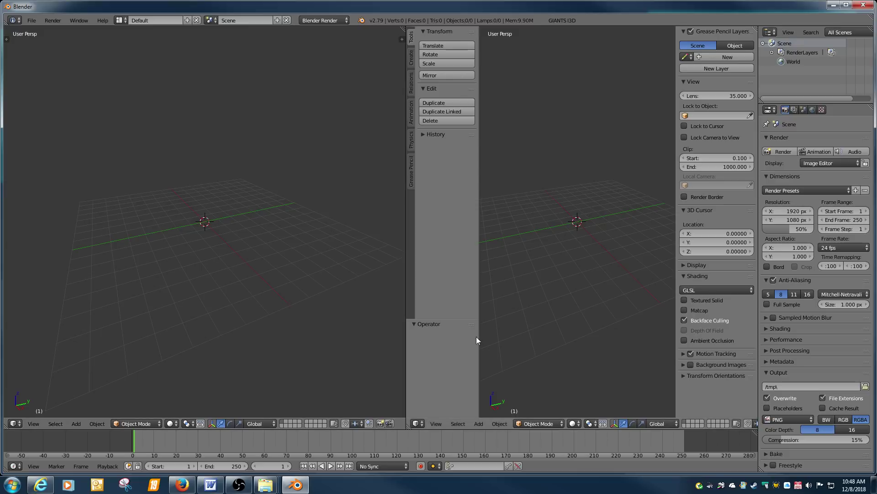
# Turn the second 3D view area into a UV/Image Editor and toggle the tool shelf in the remaining 3D view
pyautogui.click(416, 424)
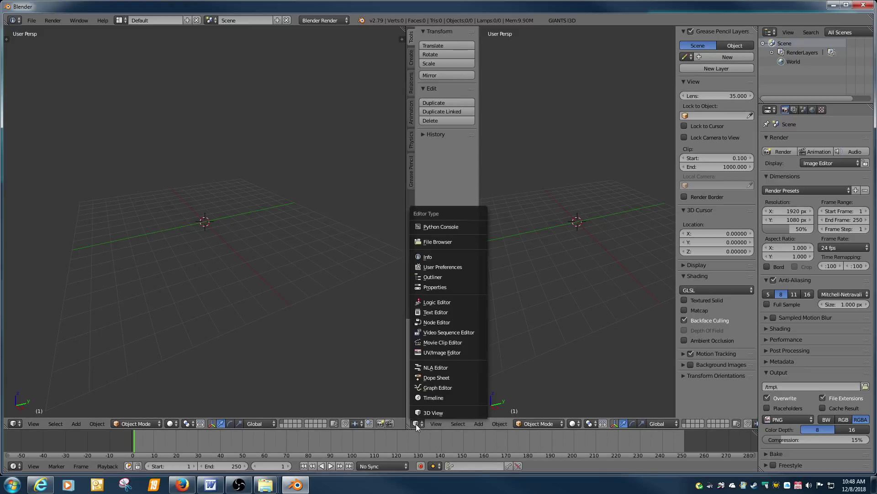
pyautogui.click(426, 353)
pyautogui.press('t')
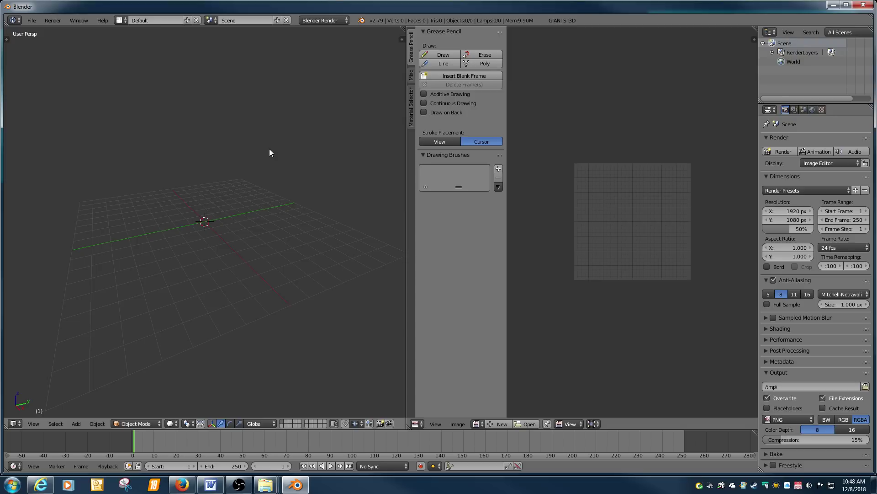
# Add a plane to the scene and subdivide it in edit mode with 2 cuts
pyautogui.hotkey('shift', 'a')
pyautogui.click(292, 152)
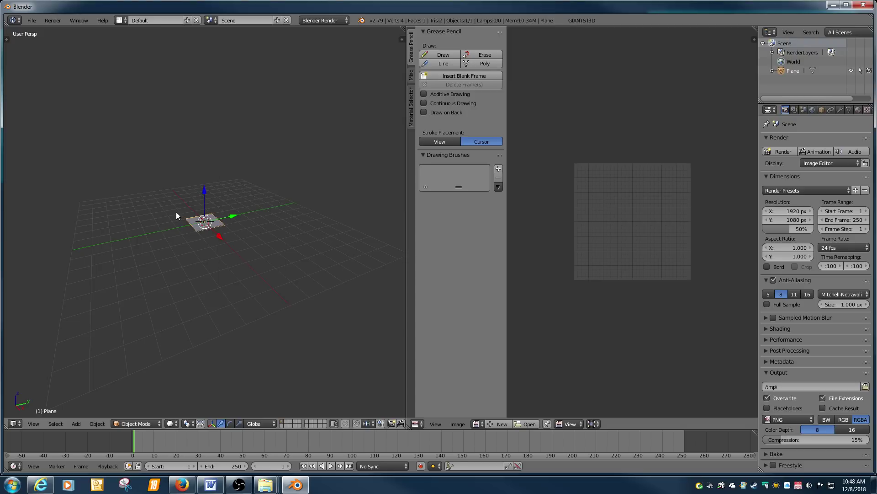
pyautogui.press('t')
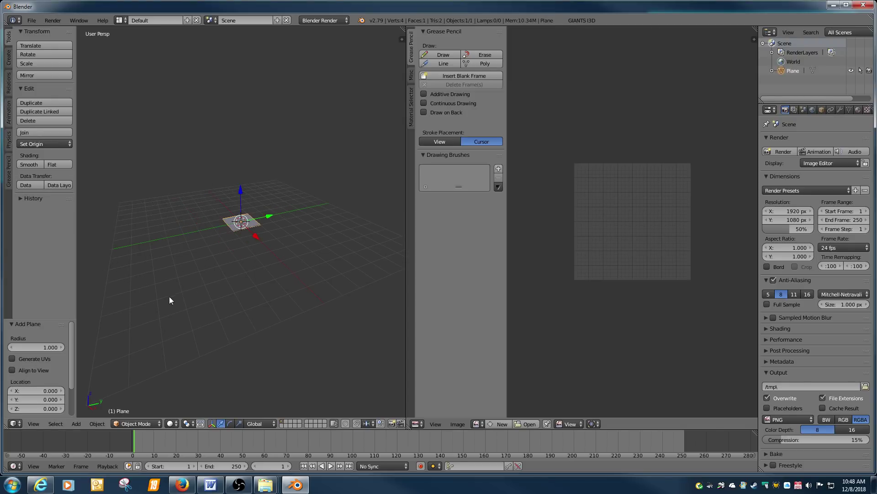
pyautogui.press('Tab')
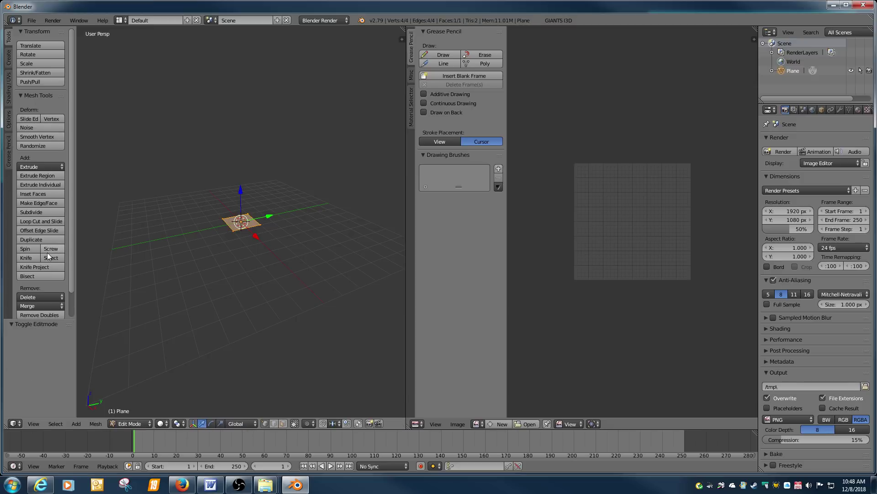
pyautogui.click(39, 212)
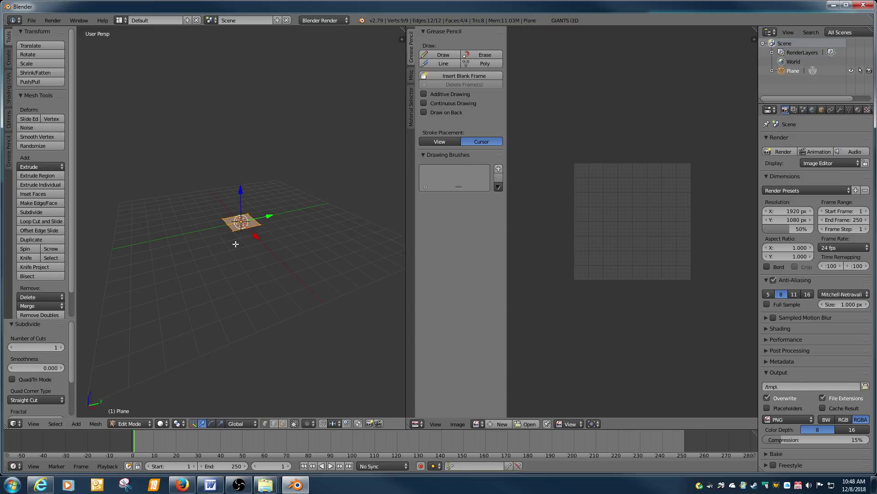
pyautogui.scroll(5, 235, 243)
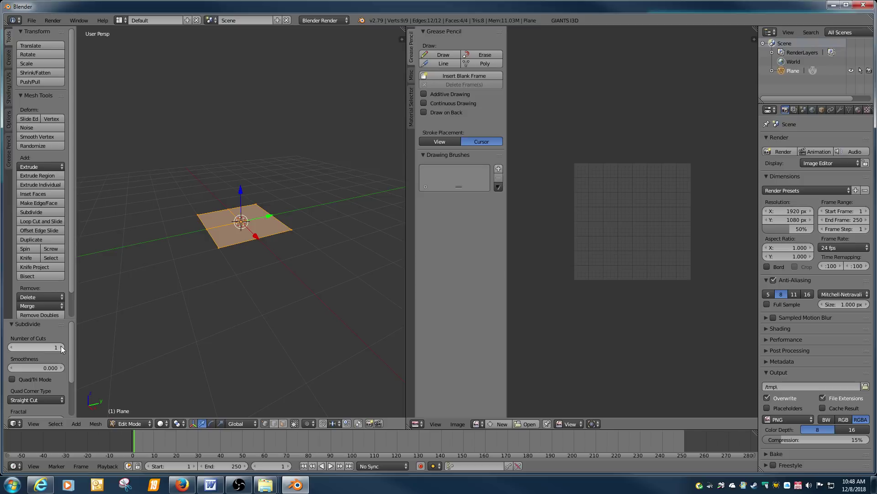
pyautogui.click(61, 347)
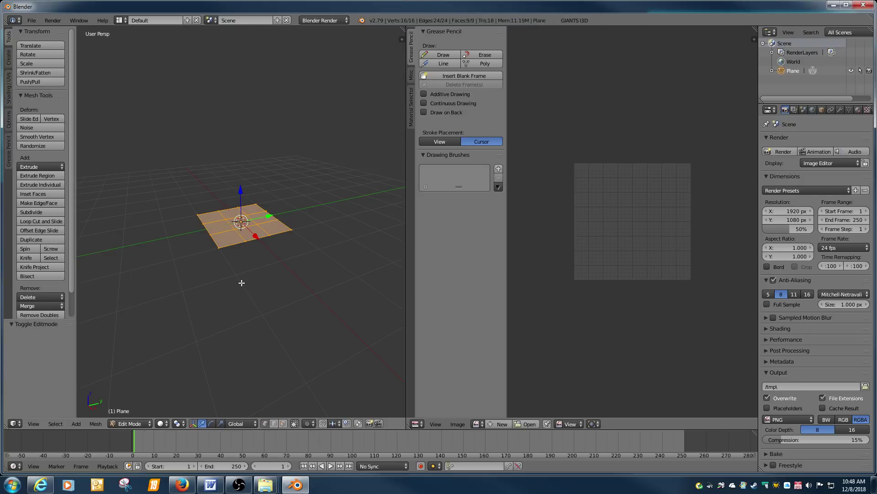
# Unwrap all the plane's faces with Smart UV Project using an island margin of 0.03
pyautogui.press('a')
pyautogui.press('a')
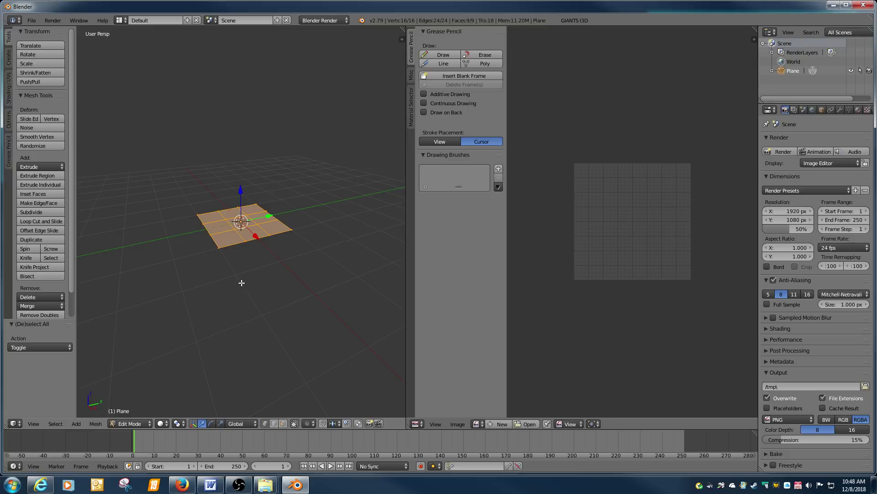
pyautogui.press('u')
pyautogui.click(242, 285)
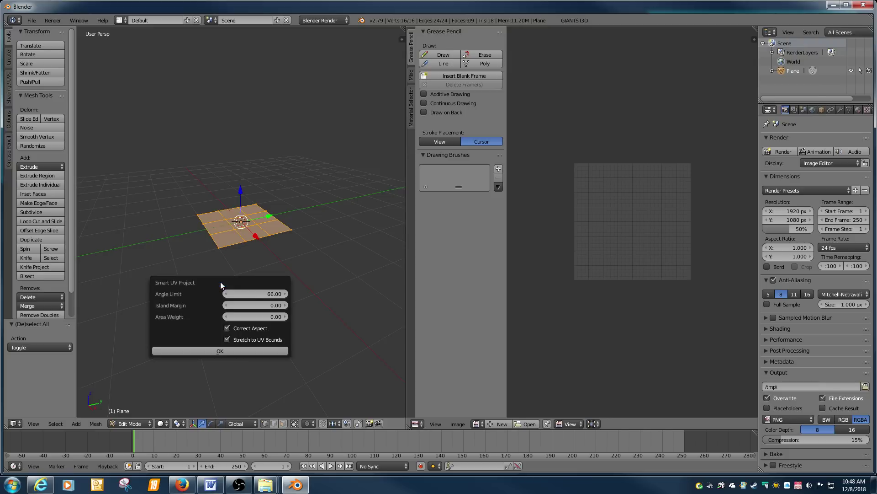
pyautogui.click(264, 304)
pyautogui.press('Return')
pyautogui.click(262, 351)
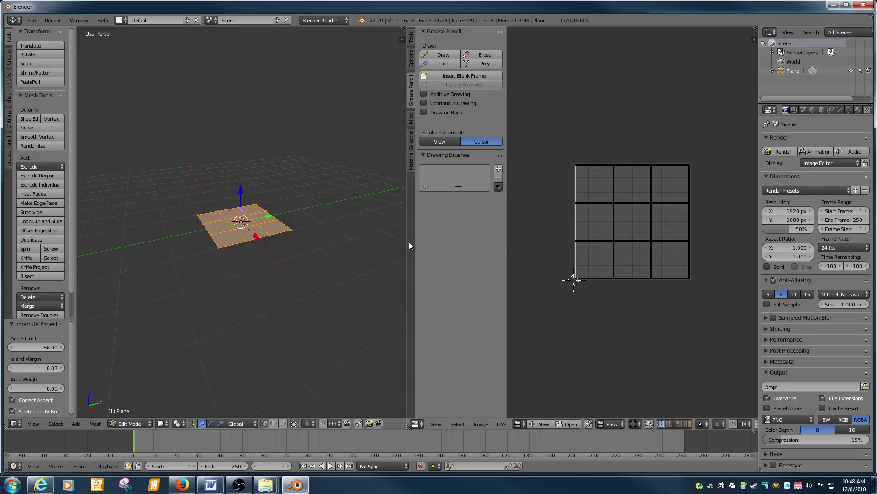
# Widen the UV editor and show the Material Selector tools in its tool shelf
pyautogui.moveTo(409, 246); pyautogui.dragTo(294, 243)
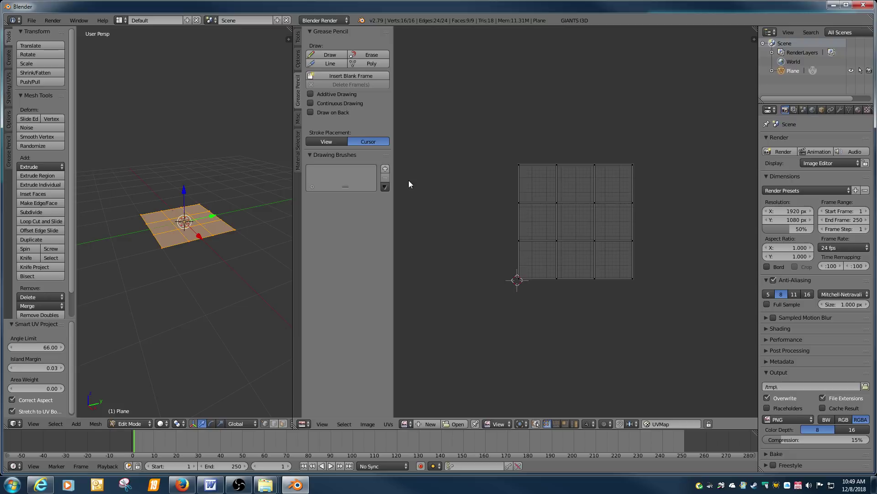
pyautogui.click(300, 162)
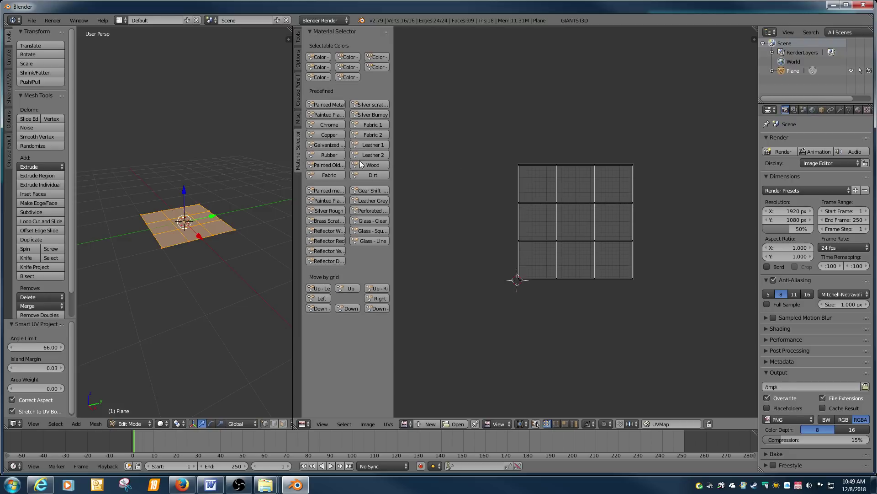
pyautogui.scroll(-2, 459, 189)
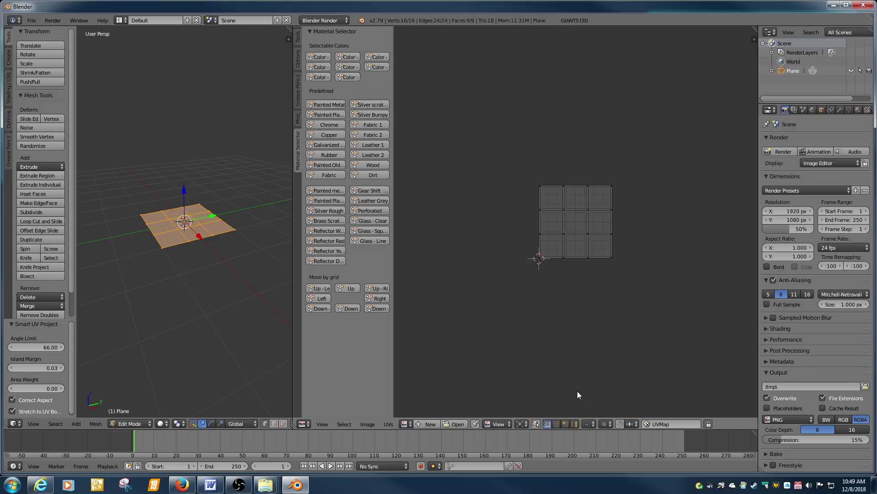
# Sync the UV selection with the mesh in face select mode and select single faces in the UV grid's top row
pyautogui.click(535, 424)
pyautogui.click(565, 425)
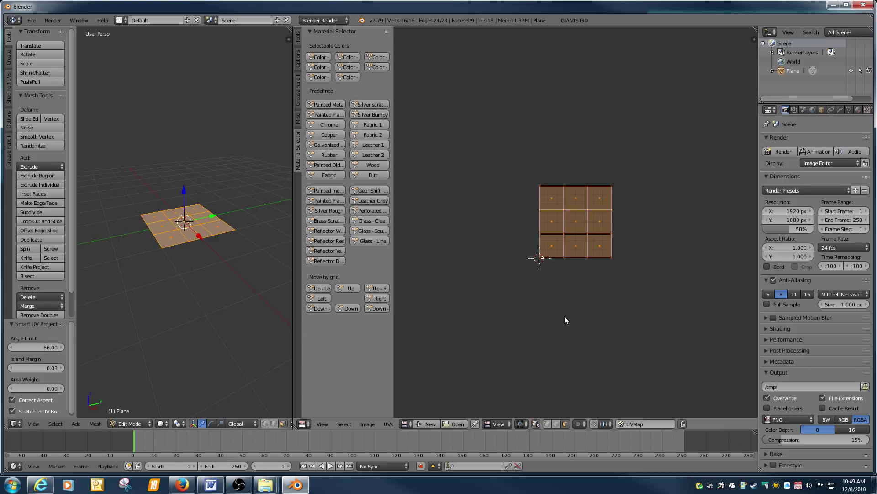
pyautogui.press('a')
pyautogui.rightClick(552, 205)
pyautogui.rightClick(579, 204)
pyautogui.rightClick(599, 219)
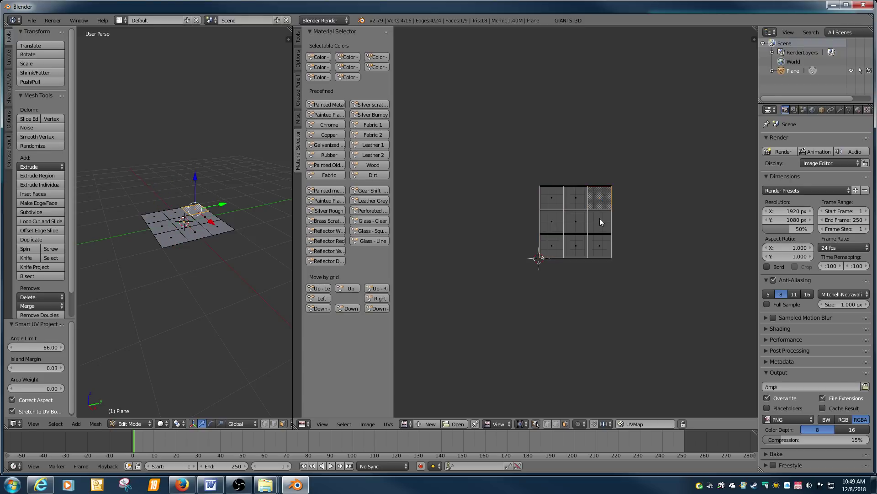
# Select several UV faces one at a time, select all faces, and return to only the upper-left face
pyautogui.rightClick(552, 222)
pyautogui.rightClick(551, 197)
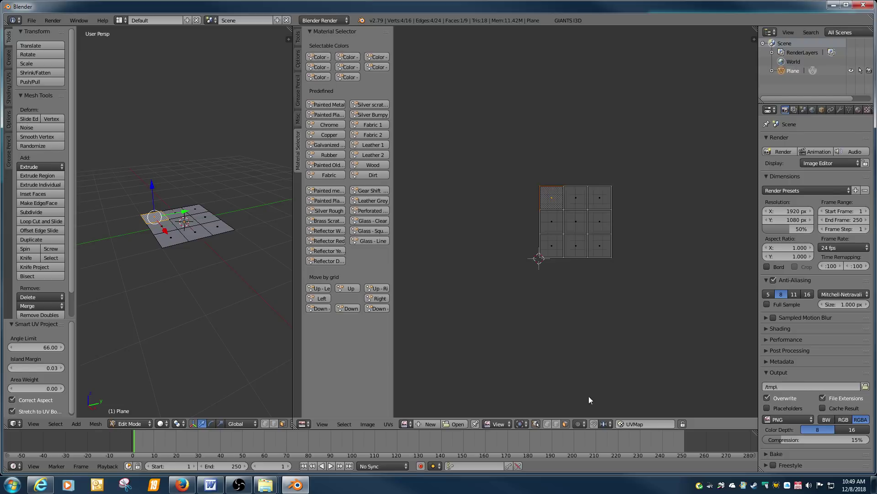
pyautogui.rightClick(581, 202)
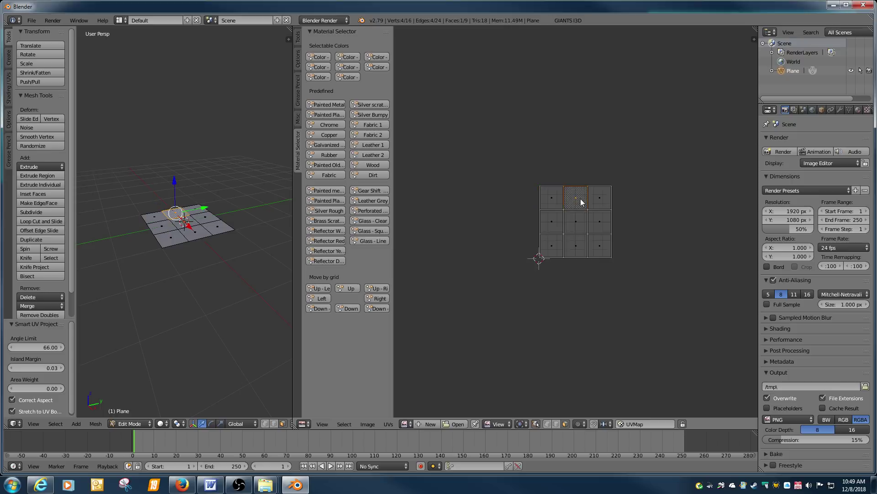
pyautogui.rightClick(553, 201)
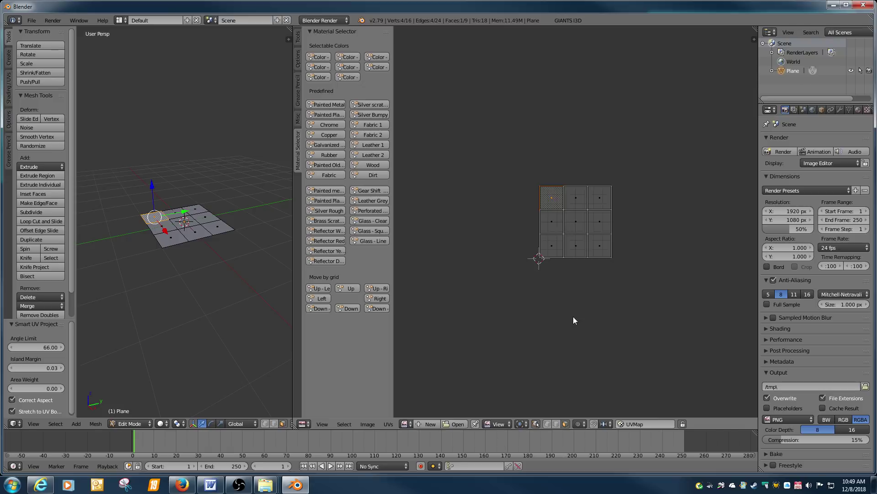
pyautogui.press('a')
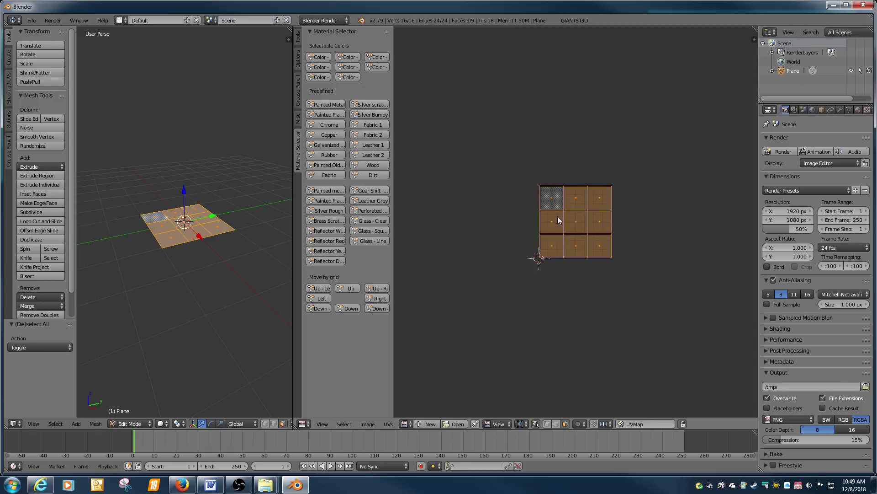
pyautogui.rightClick(554, 200)
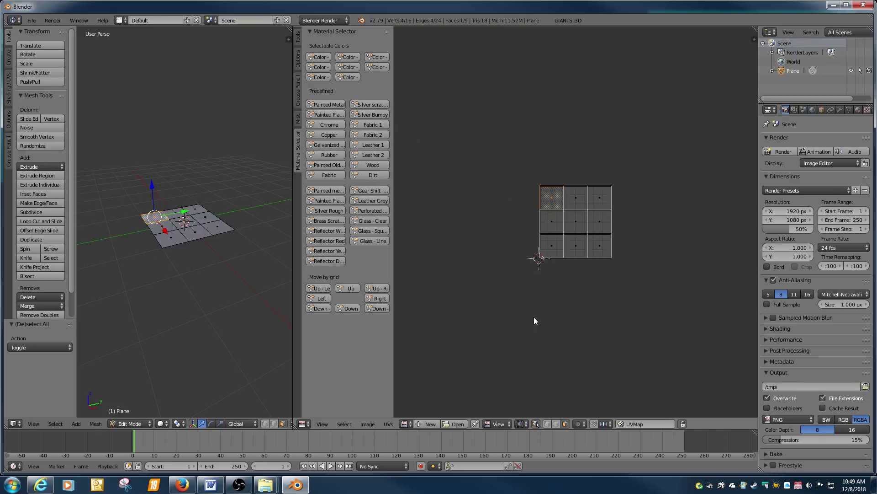
# Turn UV sync selection off and back on, and select the middle face of the UV grid's top row
pyautogui.click(536, 424)
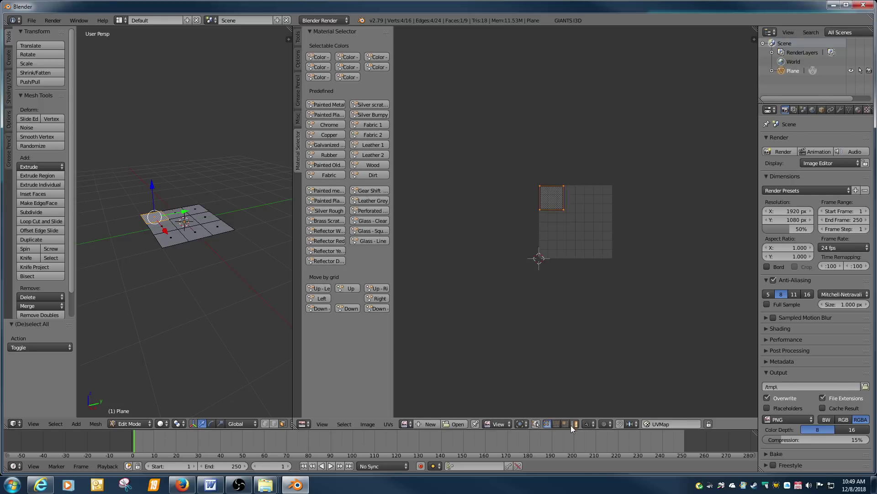
pyautogui.click(536, 424)
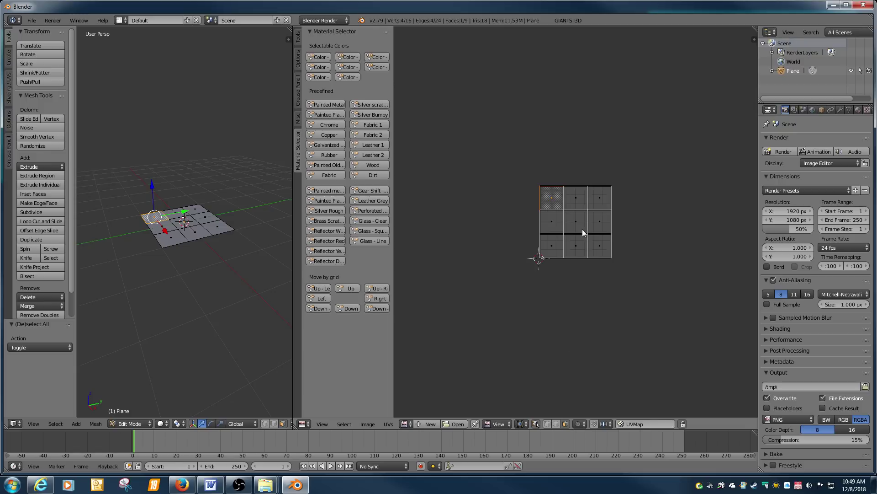
pyautogui.rightClick(581, 207)
pyautogui.press('Home')
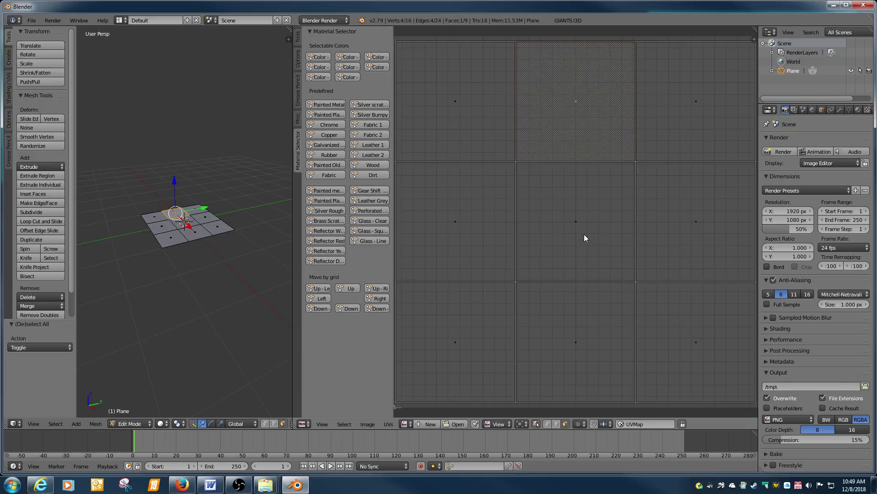
pyautogui.scroll(-4, 585, 235)
# Try to move the upper-left UV face freely within the UV grid
pyautogui.rightClick(538, 175)
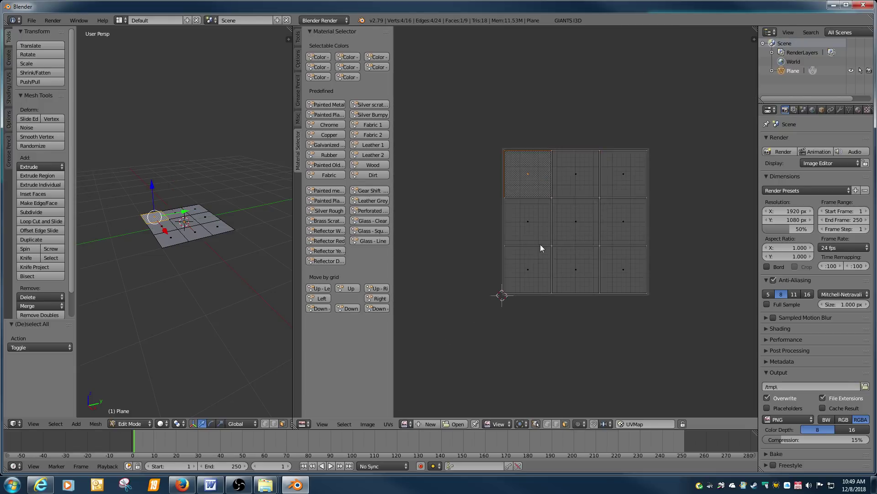
pyautogui.scroll(-2, 541, 246)
pyautogui.press('g')
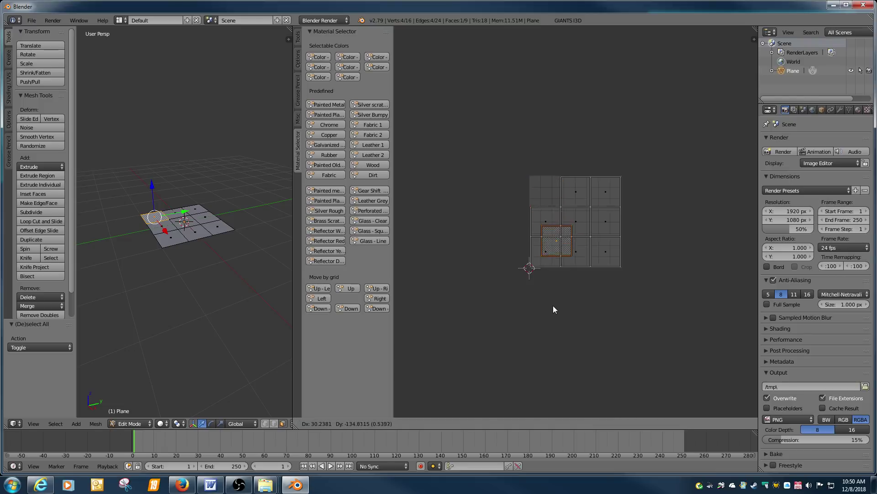
pyautogui.rightClick(553, 309)
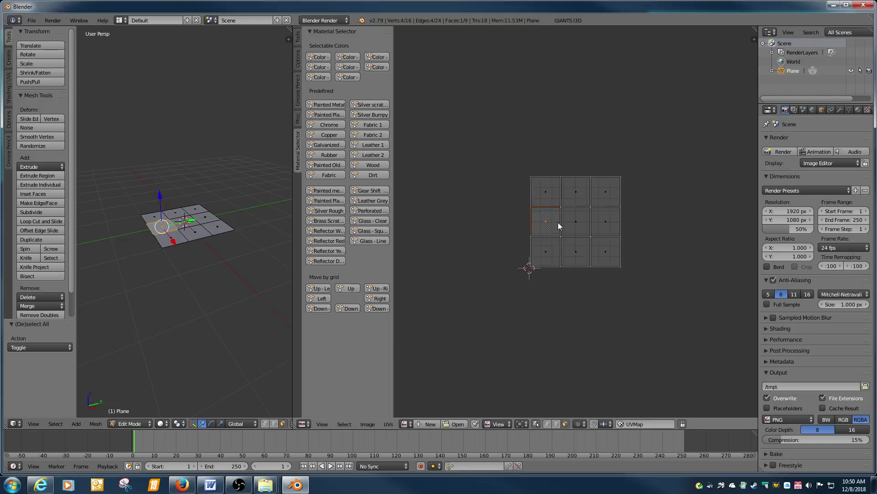
# Assign the first two selectable colors to the top row's left and middle UV faces, and shift the middle face one grid tile left
pyautogui.click(313, 56)
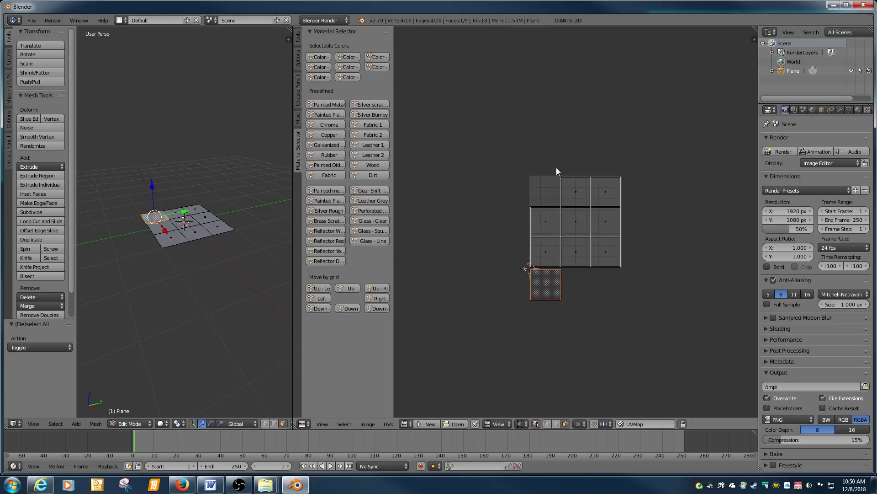
pyautogui.rightClick(575, 190)
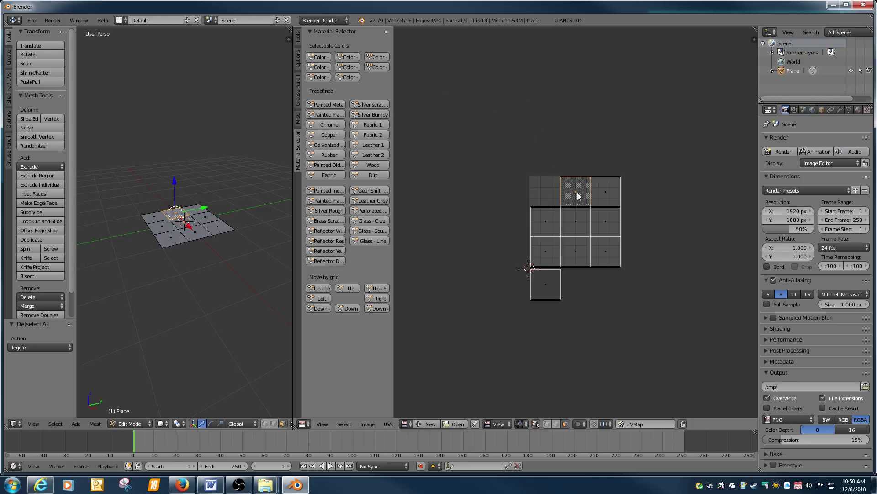
pyautogui.click(349, 56)
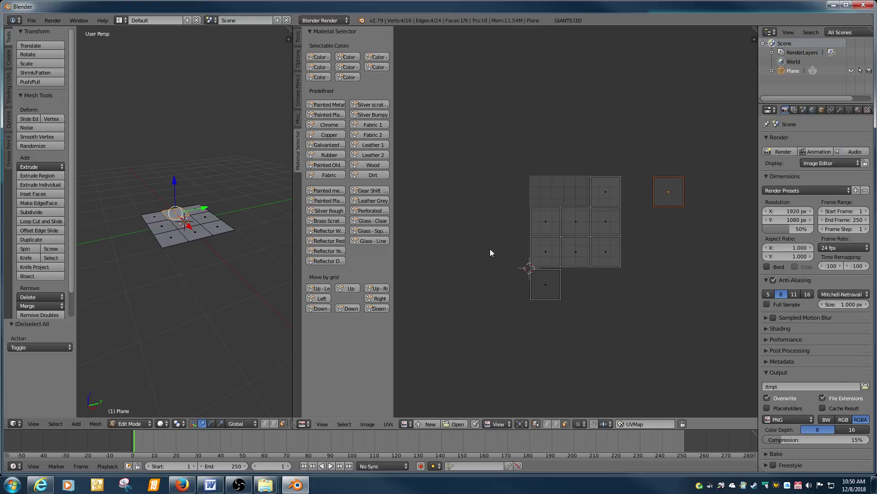
pyautogui.click(322, 298)
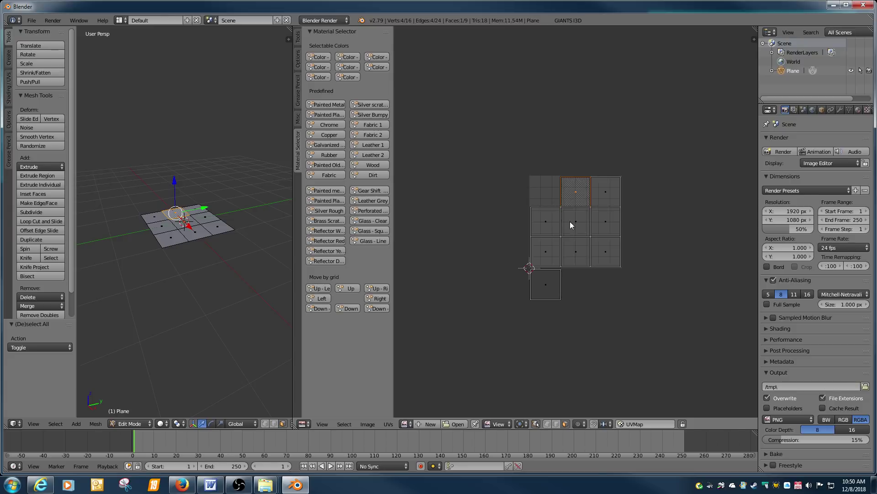
# Assign the fourth selectable color to the left UV face of the grid's middle row
pyautogui.rightClick(545, 225)
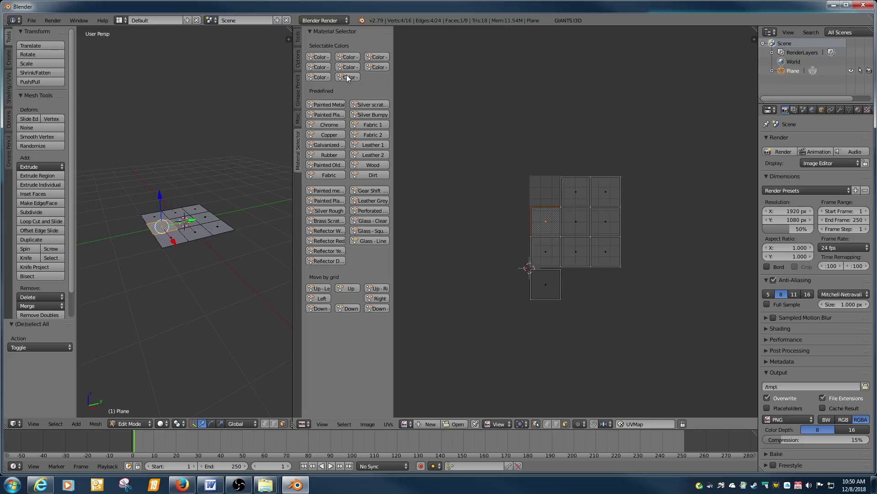
pyautogui.click(318, 72)
pyautogui.scroll(-4, 575, 145)
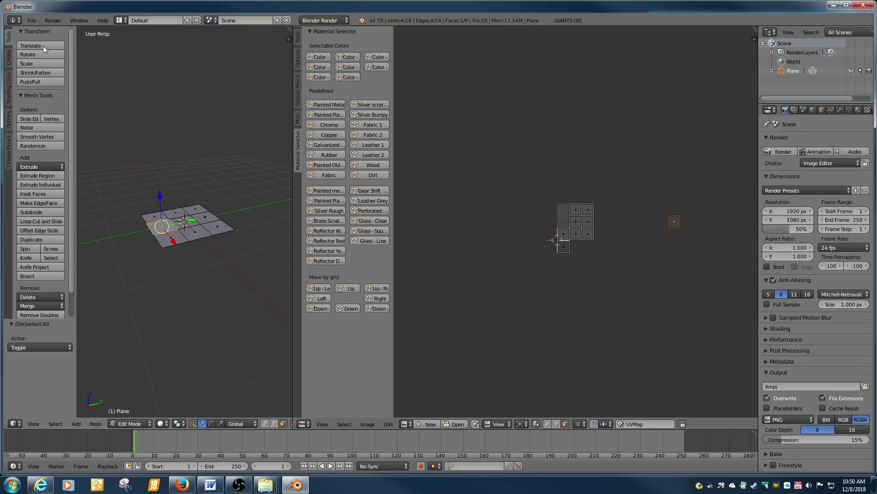
# Discard the subdivided plane scene by reloading the start-up file
pyautogui.click(32, 20)
pyautogui.click(40, 32)
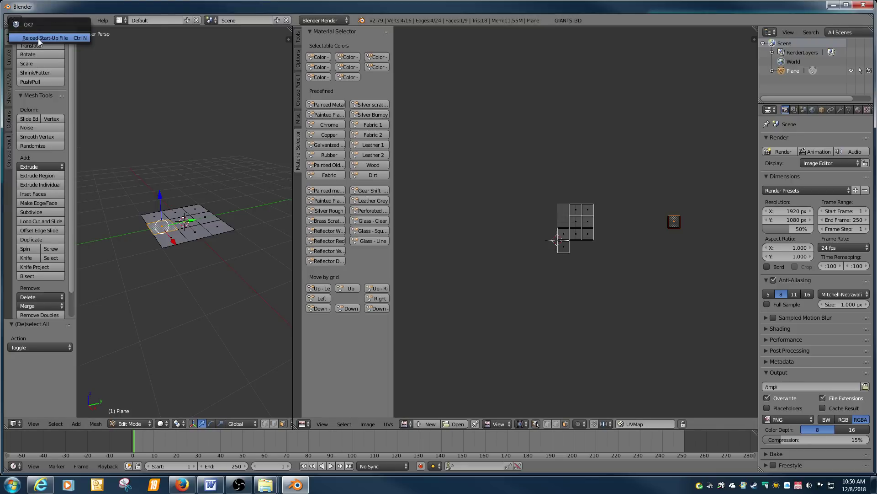
pyautogui.click(37, 39)
# Add a plane mesh and subdivide it with 2 cuts in Edit Mode
pyautogui.hotkey('shift', 'a')
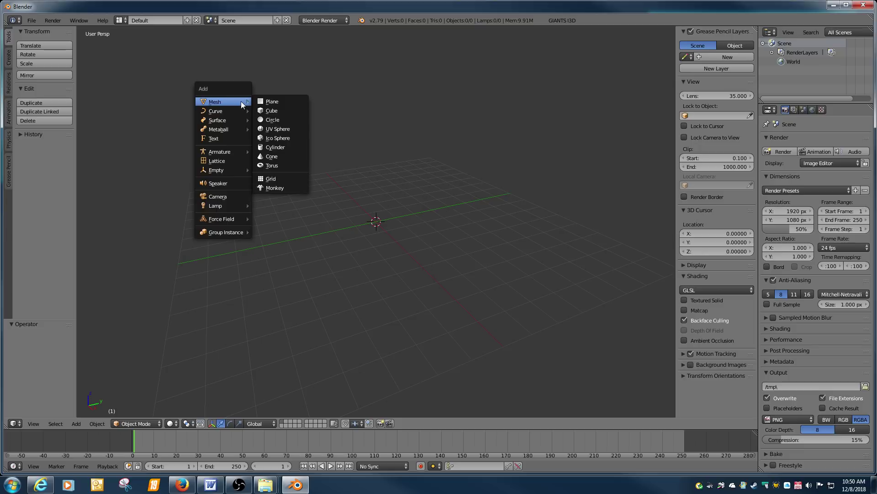
pyautogui.click(267, 102)
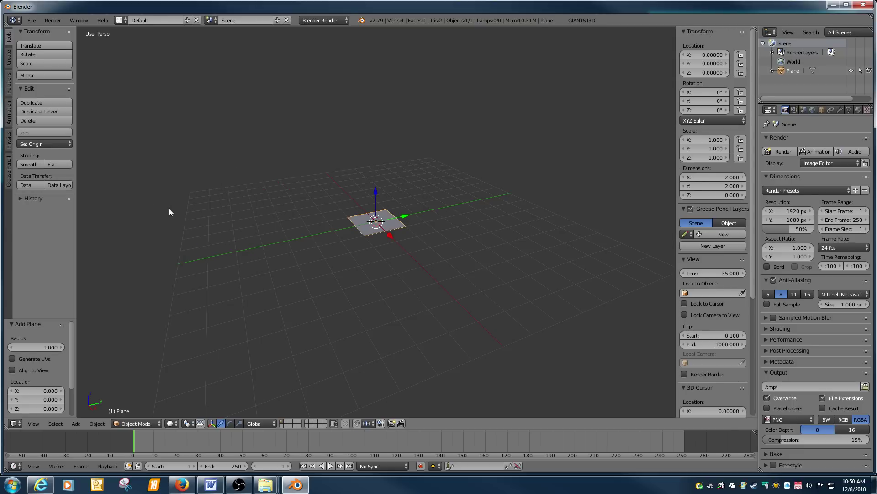
pyautogui.press('Tab')
pyautogui.click(32, 211)
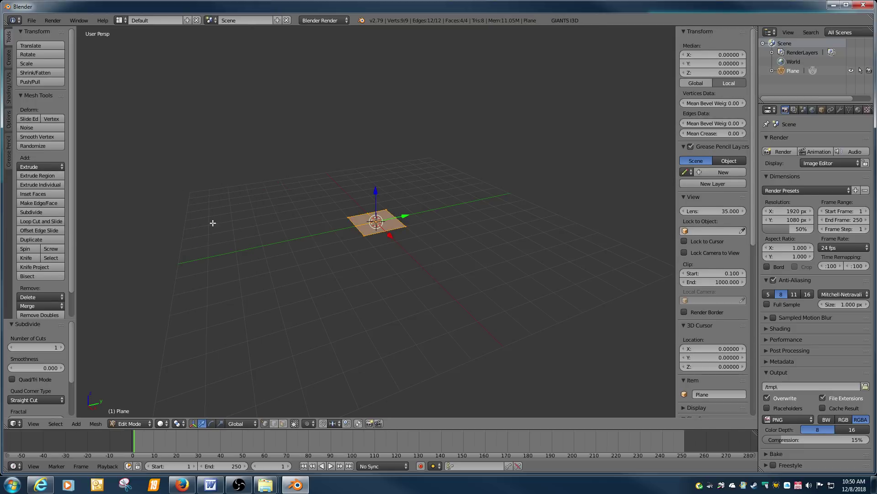
pyautogui.click(61, 346)
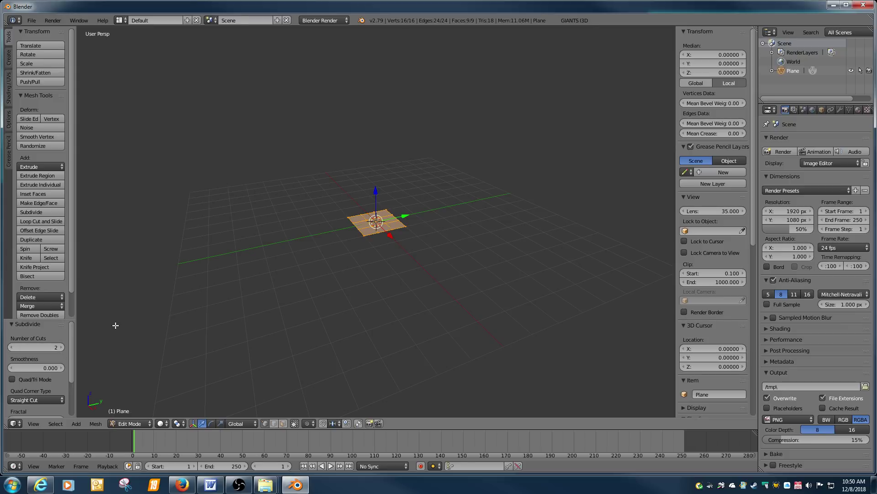
pyautogui.scroll(2, 219, 284)
# Try to unwrap the plane with Smart UV Project using an island margin of 0.03
pyautogui.press('a')
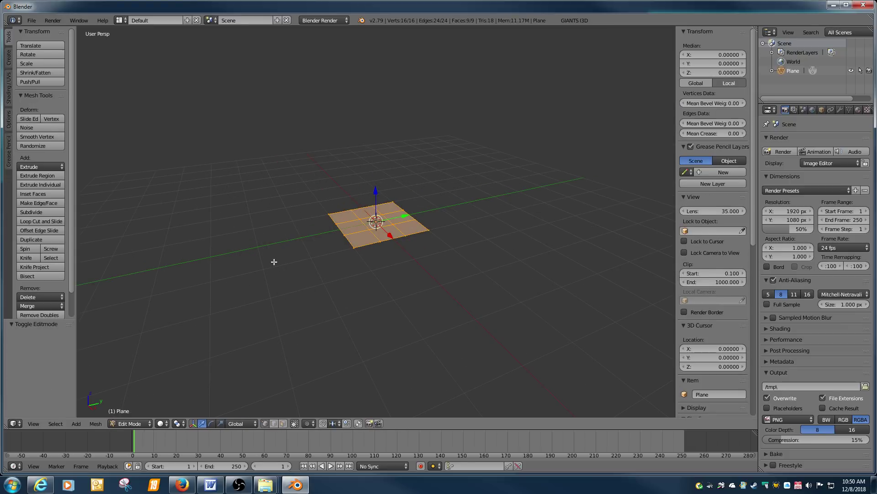
pyautogui.press('u')
pyautogui.click(273, 261)
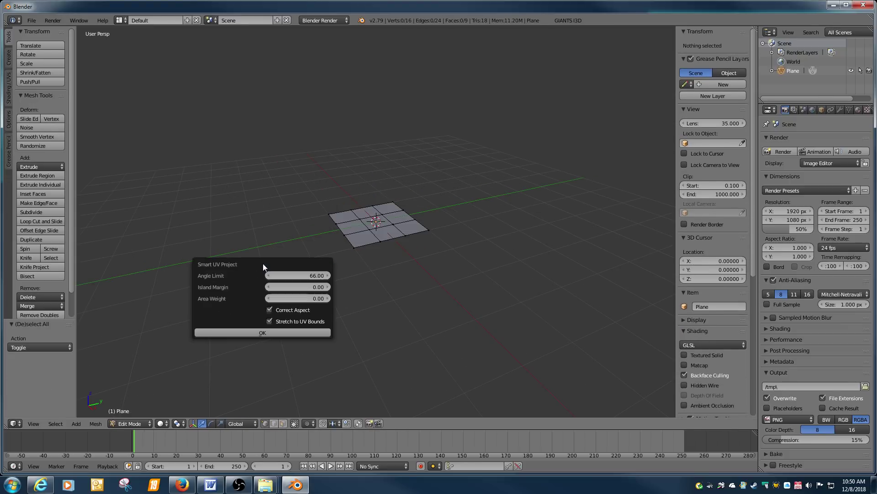
pyautogui.click(311, 287)
pyautogui.write('.0')
pyautogui.press('Return')
pyautogui.click(303, 332)
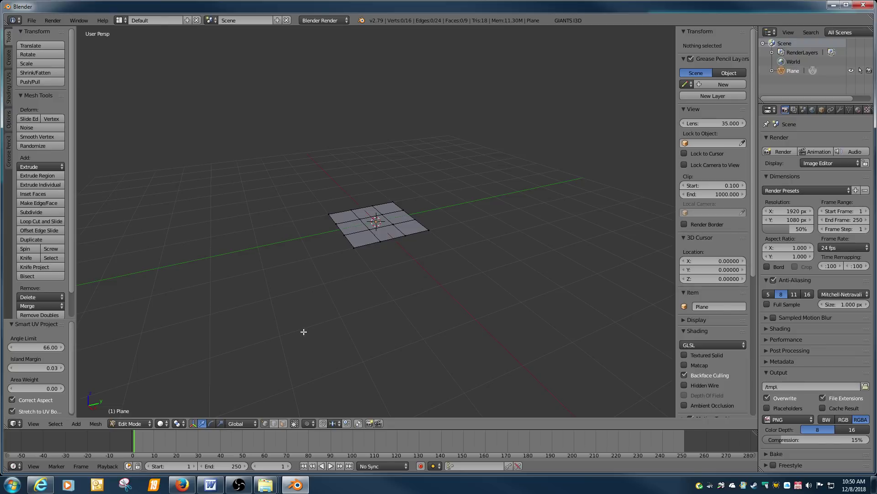
# Split the 3D view vertically near its middle and turn the new area into a UV/Image Editor
pyautogui.rightClick(369, 27)
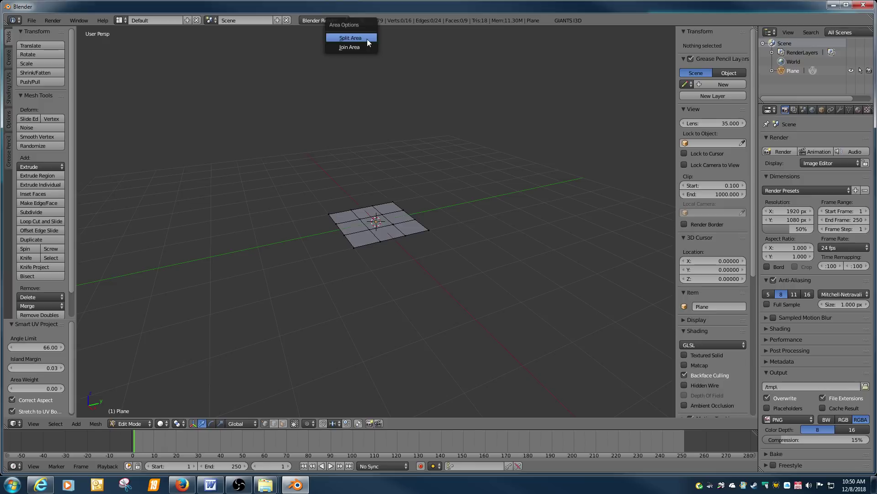
pyautogui.click(363, 39)
pyautogui.click(368, 114)
pyautogui.click(379, 423)
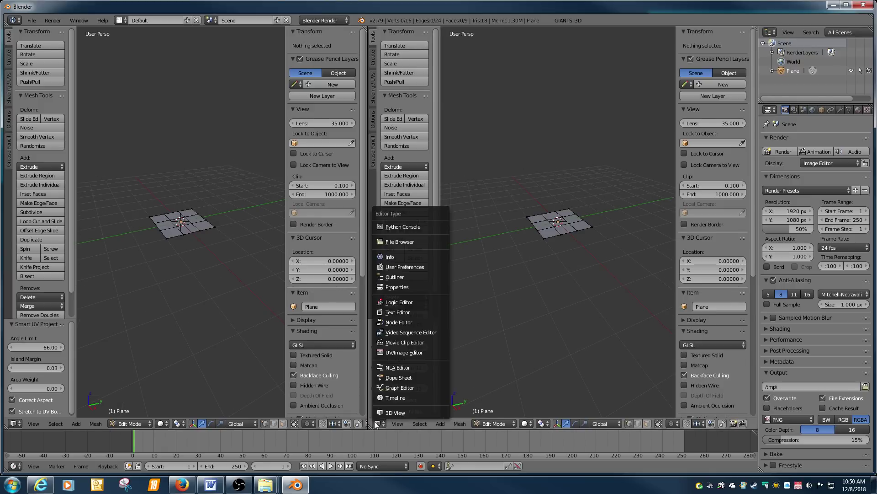
pyautogui.click(388, 355)
# Hide the 3D view's side panels and widen the UV/Image Editor with its tool shelf shown
pyautogui.press('t')
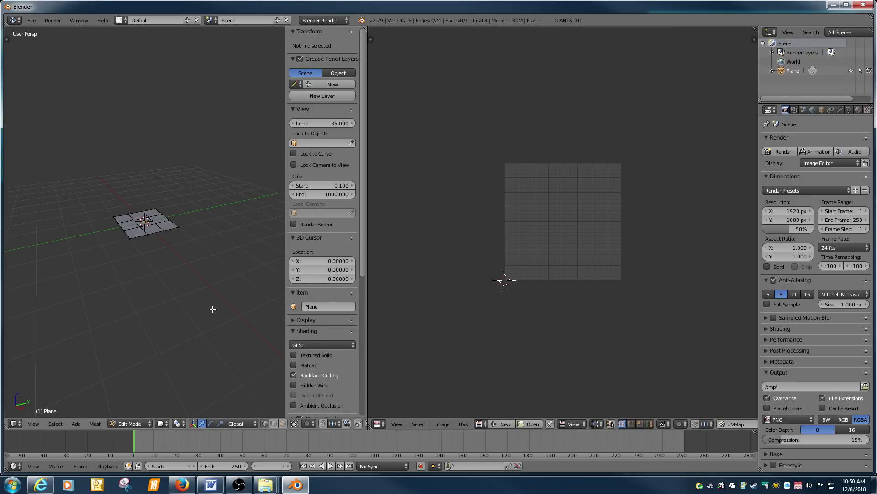
pyautogui.press('n')
pyautogui.moveTo(367, 272); pyautogui.dragTo(249, 274)
pyautogui.press('t')
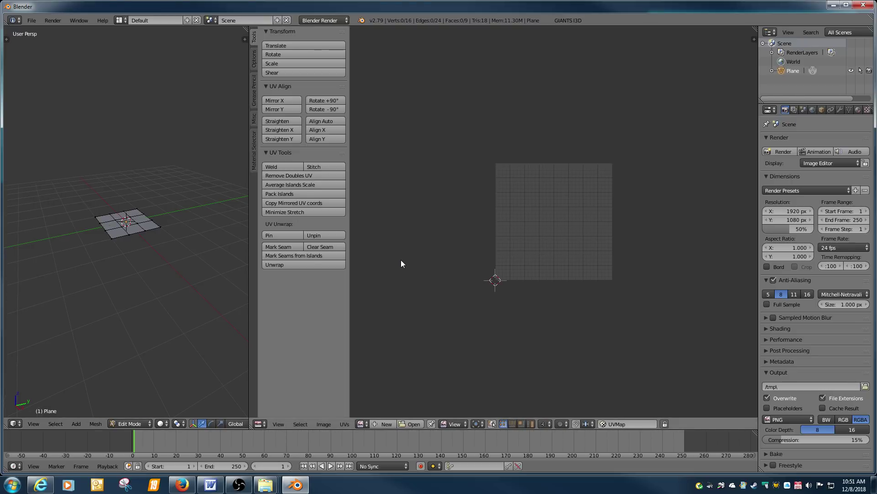
# Select all of the plane's faces and unwrap them with Smart UV Project, keeping the 0.03 island margin
pyautogui.press('Tab')
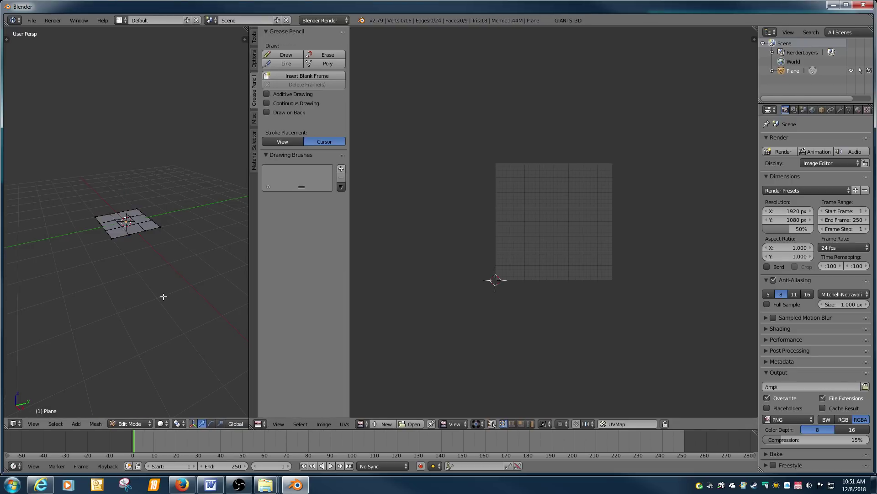
pyautogui.press('Tab')
pyautogui.press('a')
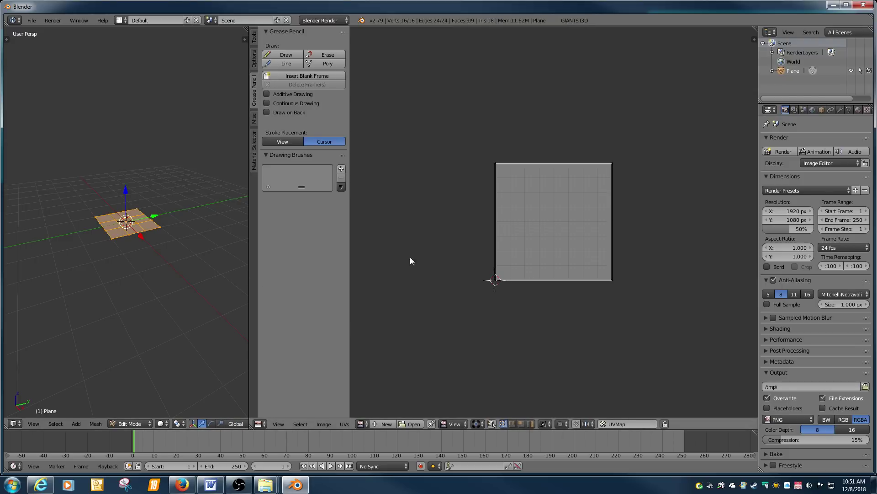
pyautogui.press('u')
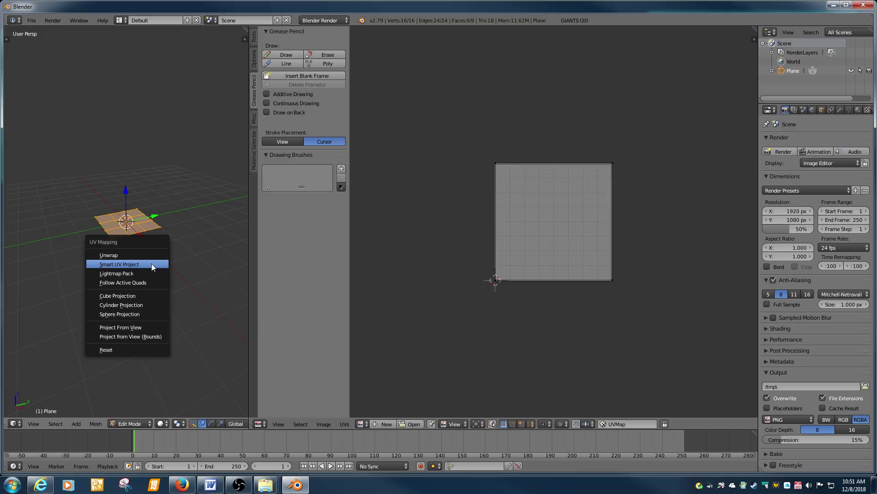
pyautogui.click(135, 265)
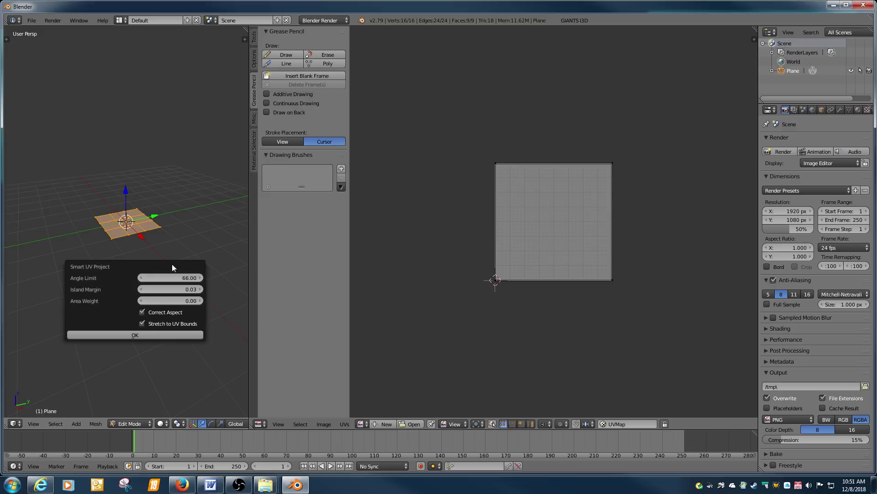
pyautogui.click(171, 335)
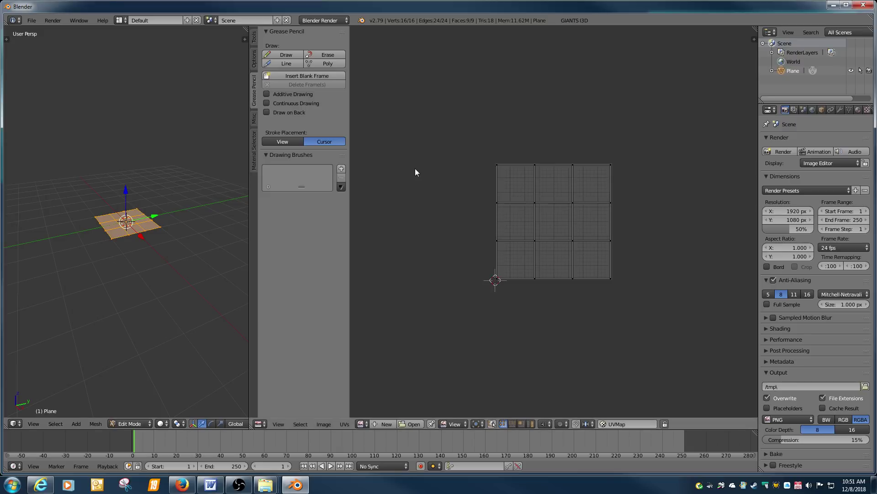
# Show the Material Selector and select the upper-left UV face using face selection synced with the mesh
pyautogui.click(254, 155)
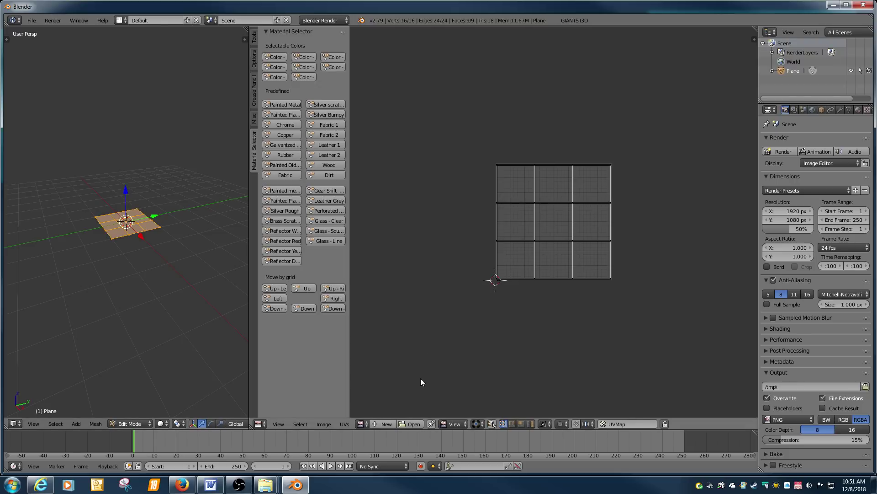
pyautogui.click(493, 424)
pyautogui.press('a')
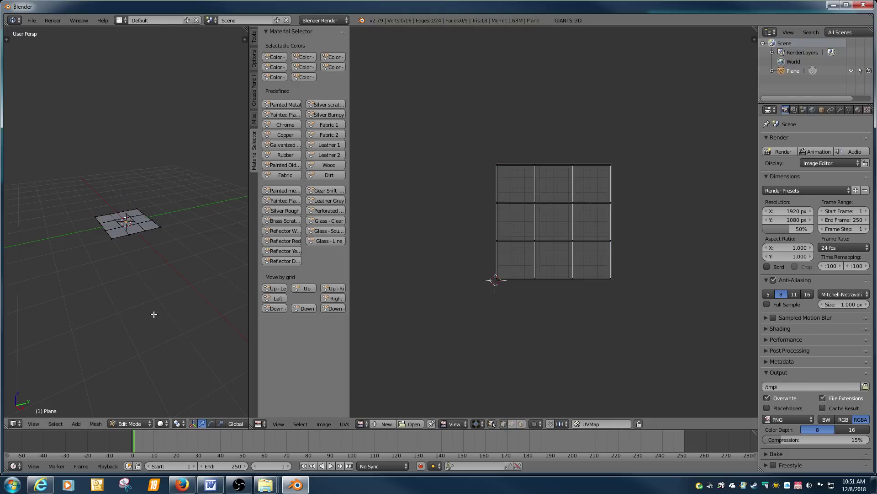
pyautogui.press('a')
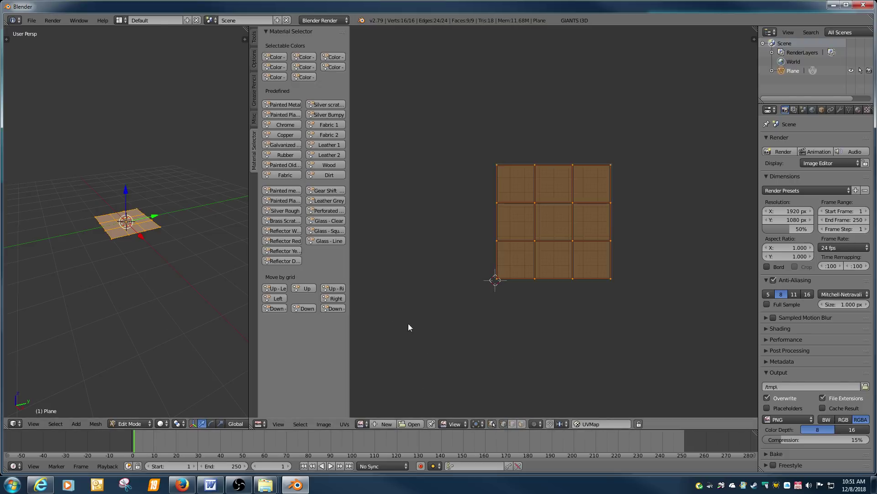
pyautogui.click(522, 425)
pyautogui.rightClick(517, 196)
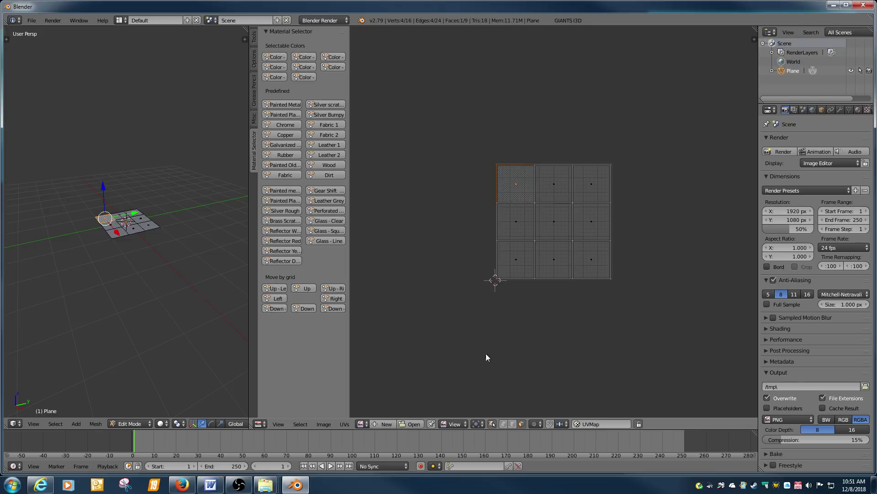
# Try to assign the first selectable color to the upper-left UV face with selection sync turned off
pyautogui.click(503, 425)
pyautogui.click(522, 424)
pyautogui.click(492, 424)
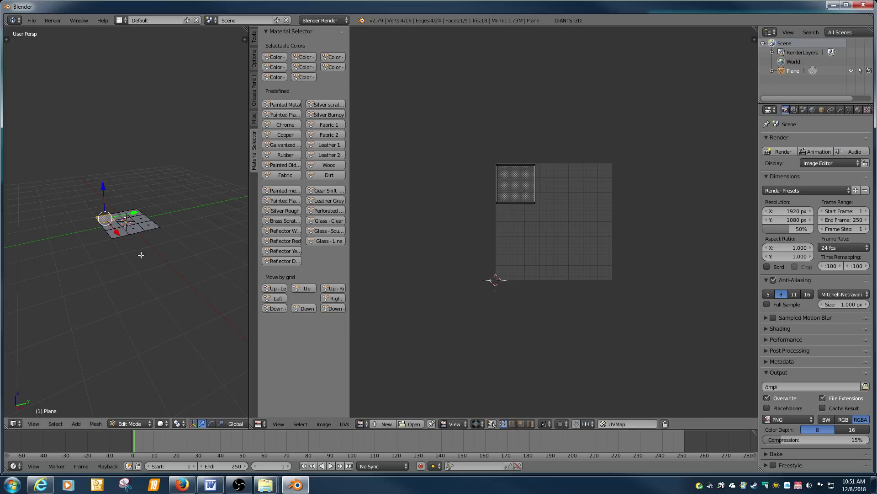
pyautogui.press('a')
pyautogui.press('a')
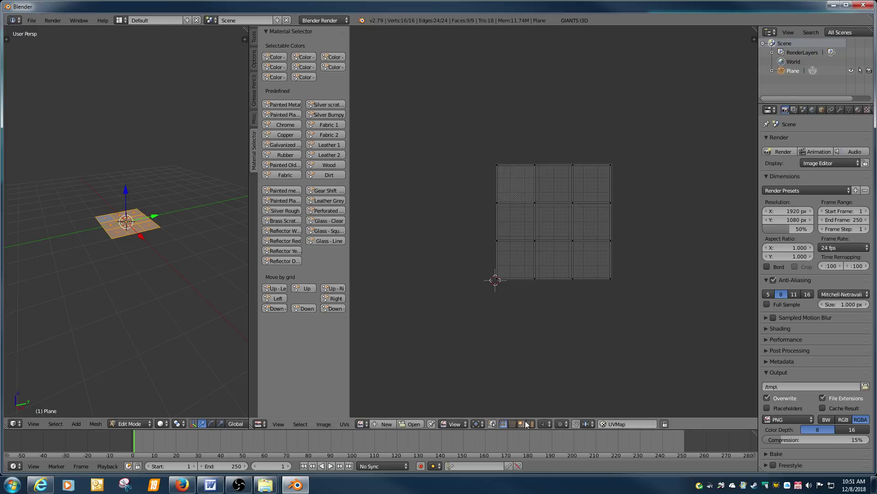
pyautogui.rightClick(517, 191)
pyautogui.click(276, 58)
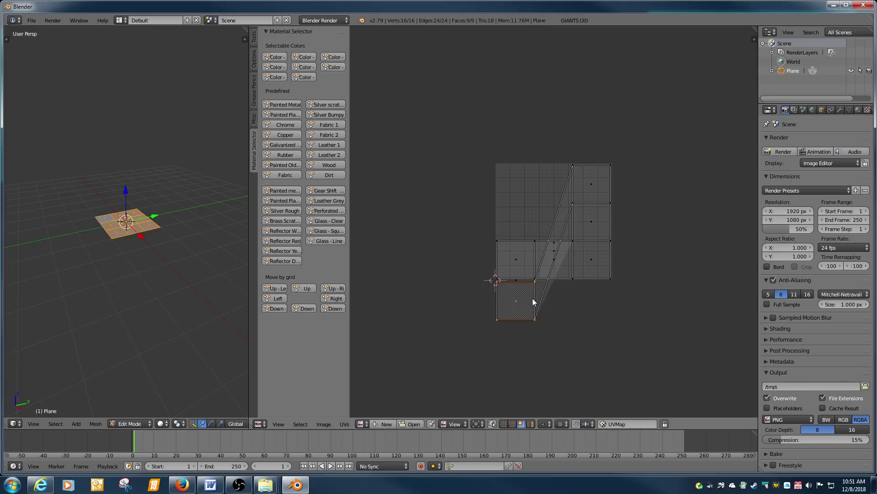
pyautogui.hotkey('ctrl', 'z')
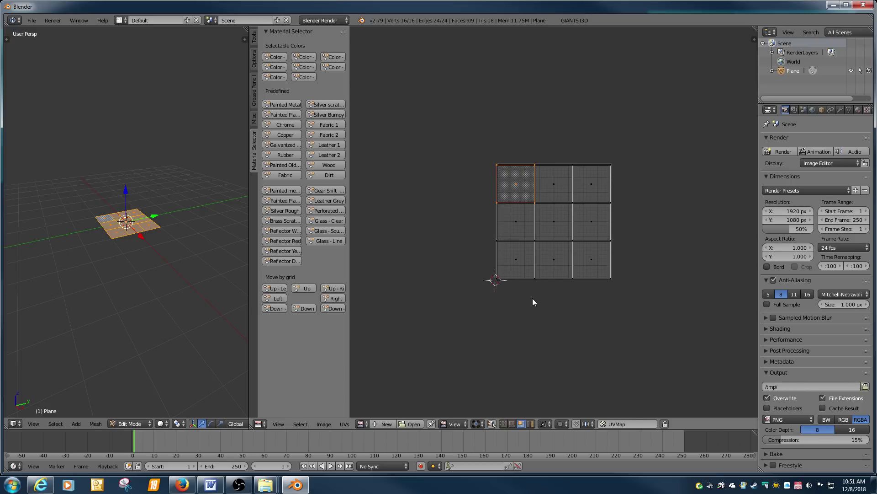
# Re-enable selection sync and assign the first two selectable colors to the top row's left and middle UV faces
pyautogui.click(492, 424)
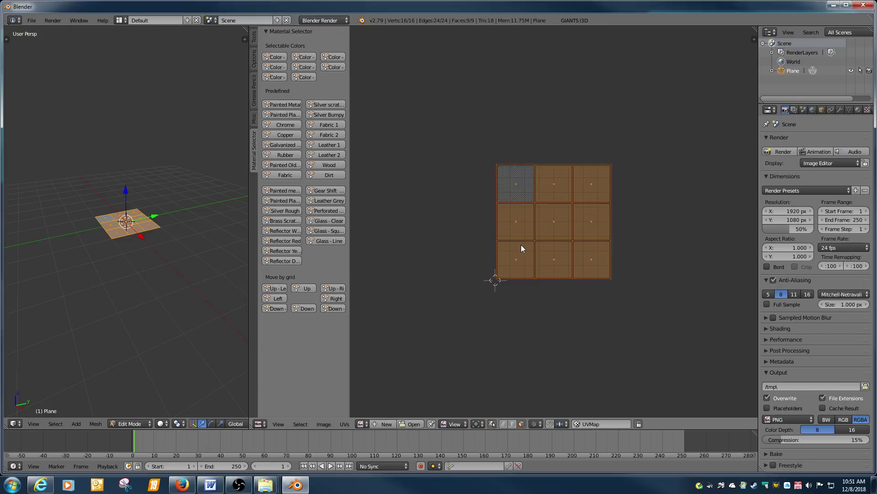
pyautogui.click(515, 195)
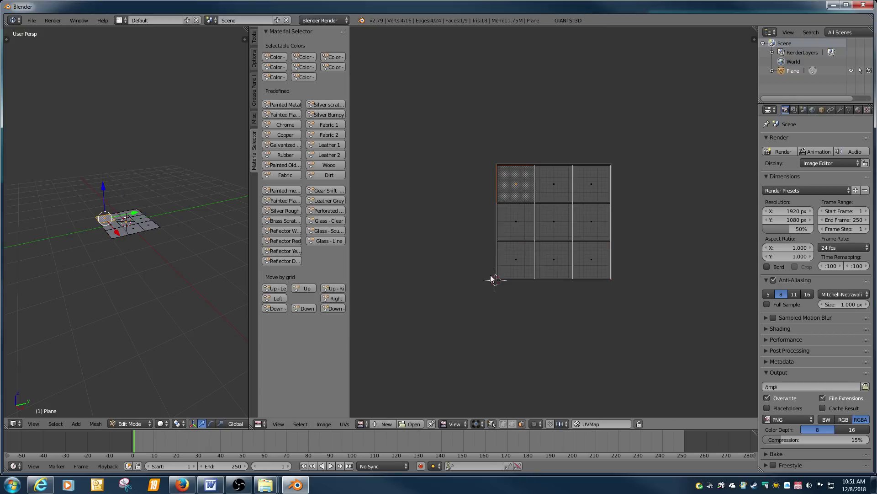
pyautogui.click(273, 57)
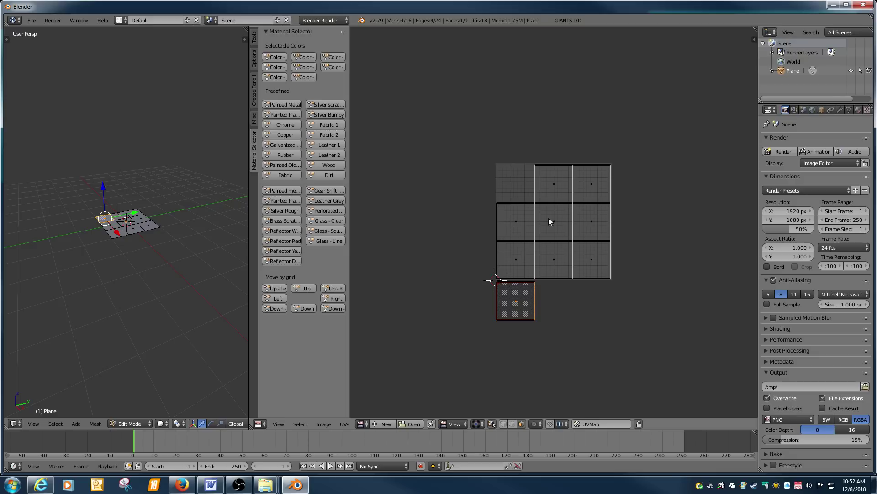
pyautogui.click(554, 184)
pyautogui.click(298, 56)
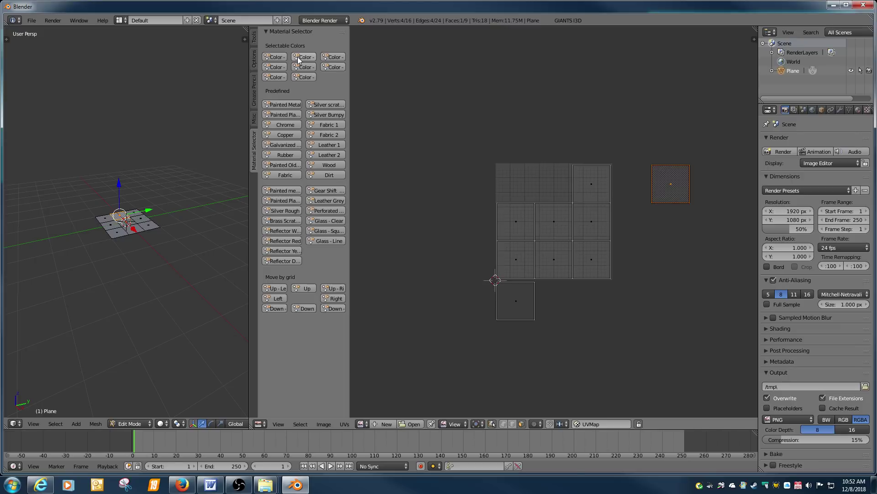
# Switch to Firefox to check the colorMat row of the material grid spreadsheet, and return to Blender
pyautogui.click(177, 489)
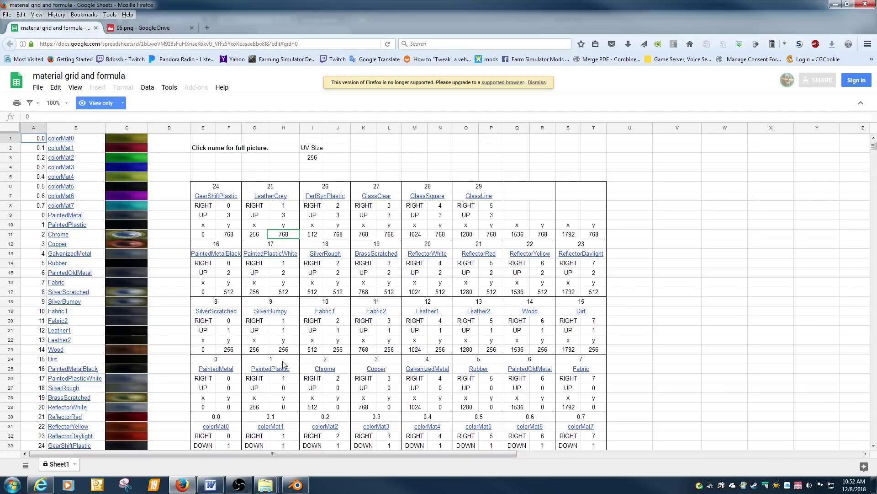
pyautogui.scroll(-2, 283, 363)
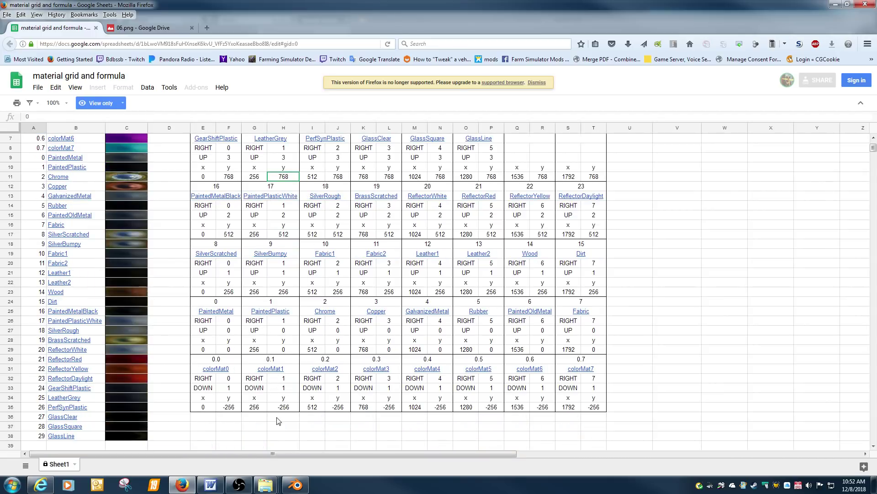
pyautogui.click(296, 485)
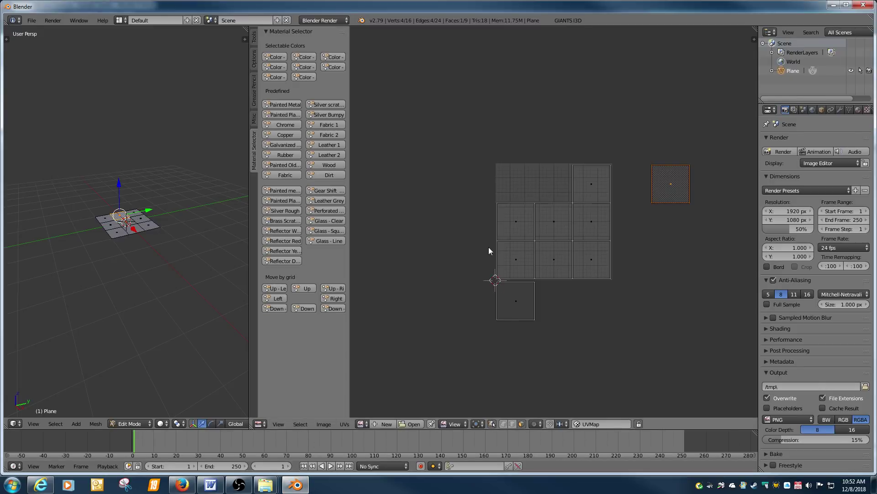
# Apply Painted Metal to the selected UV face and move it one grid tile left and one down
pyautogui.click(285, 105)
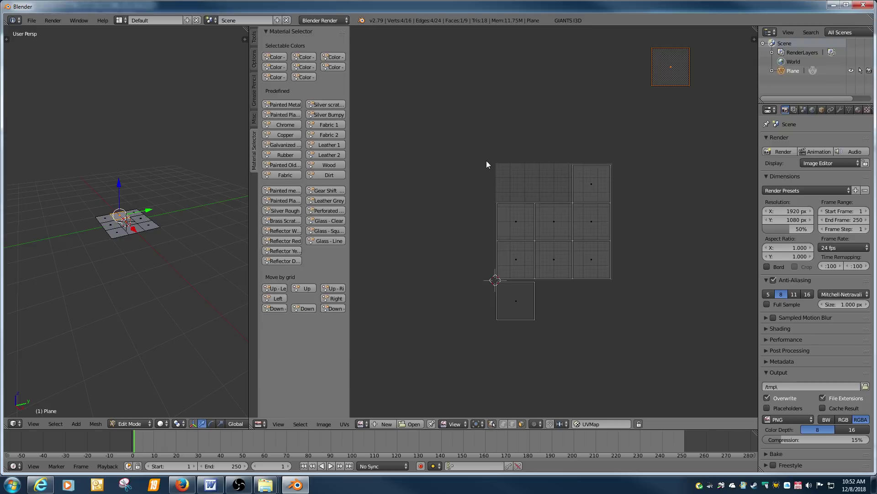
pyautogui.click(278, 298)
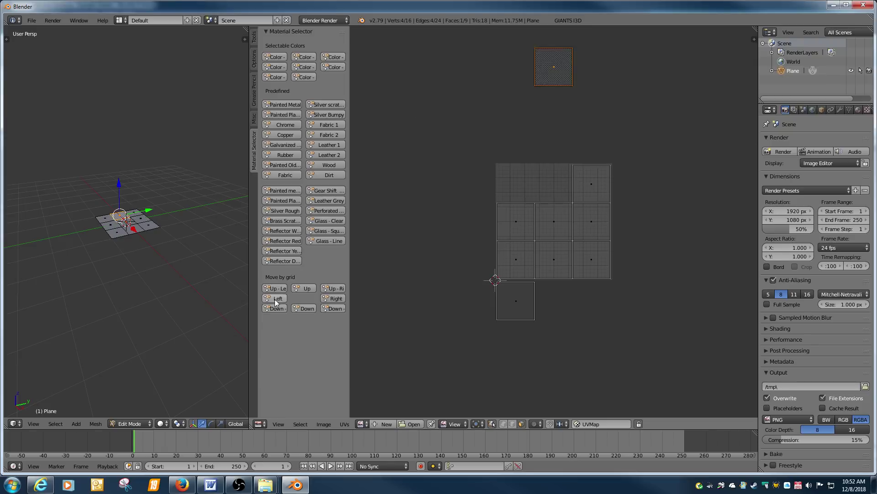
pyautogui.click(306, 308)
# Switch to Firefox to examine the right, up and down tile offsets in the material grid spreadsheet, and return to Blender
pyautogui.click(182, 485)
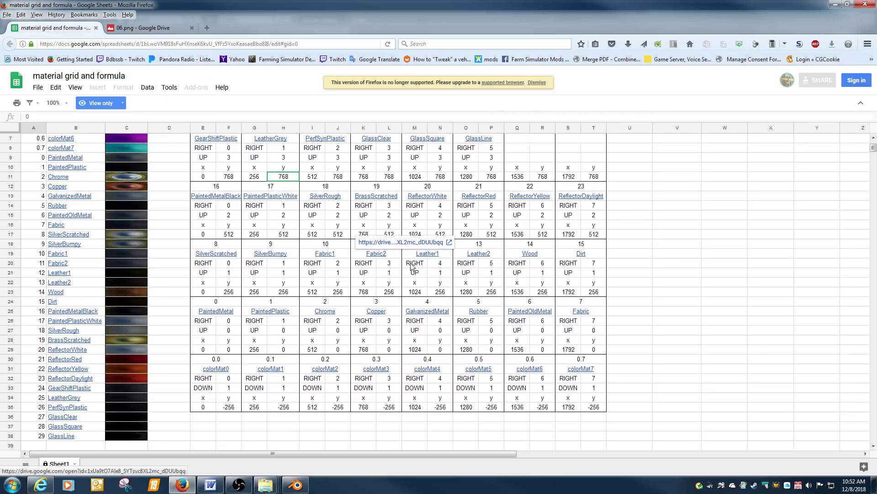
pyautogui.click(339, 227)
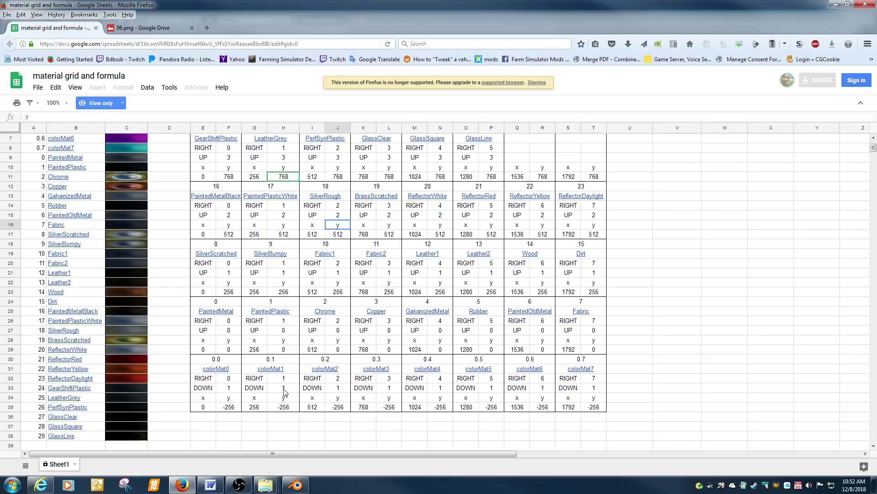
pyautogui.click(417, 216)
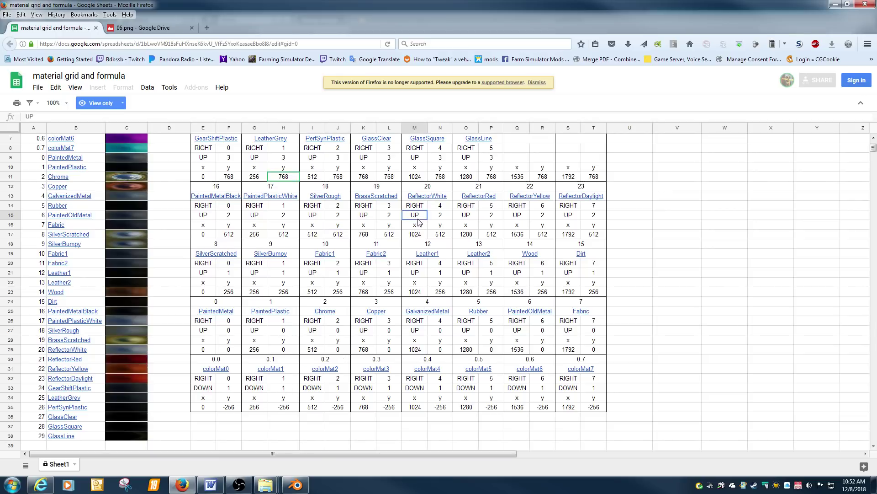
pyautogui.click(836, 4)
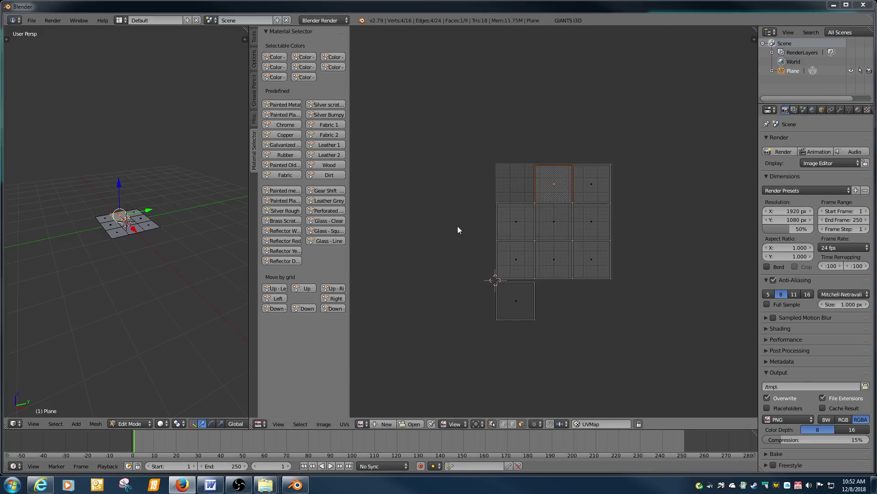
# Move the selected UV face one grid tile down and one right, and check colorMat1 in the Firefox spreadsheet
pyautogui.click(305, 308)
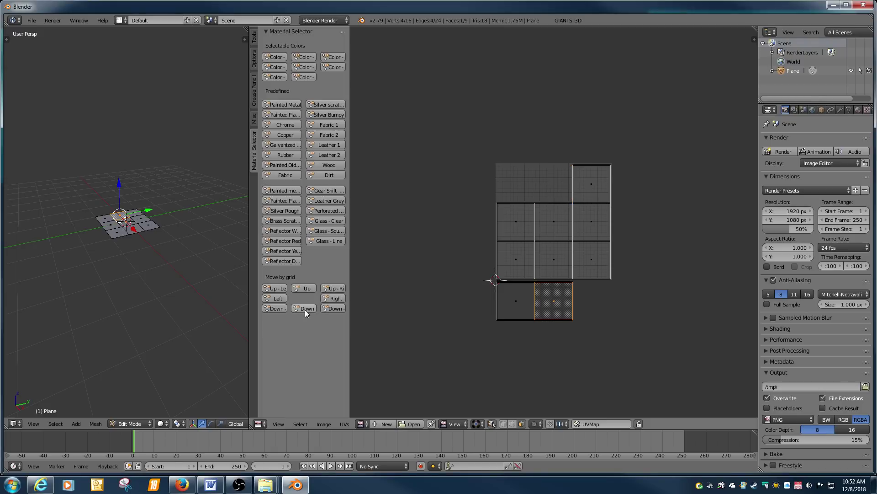
pyautogui.click(339, 298)
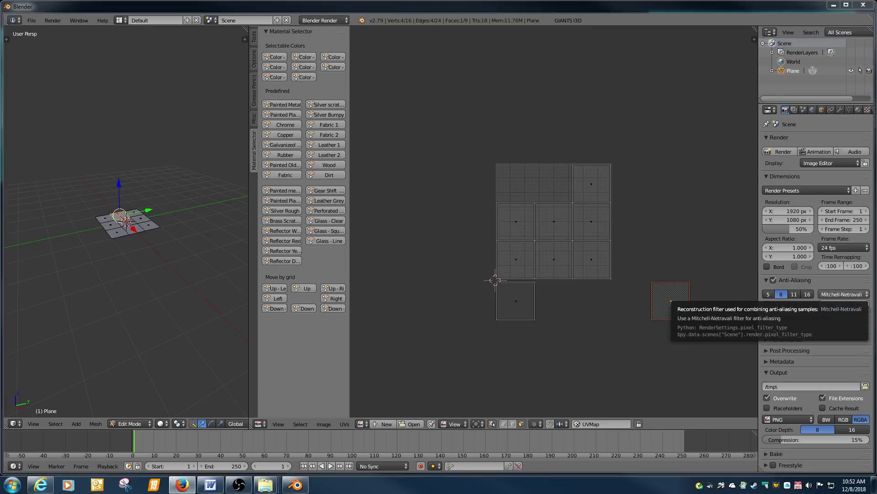
pyautogui.hotkey('alt', 'Tab')
pyautogui.doubleClick(569, 143)
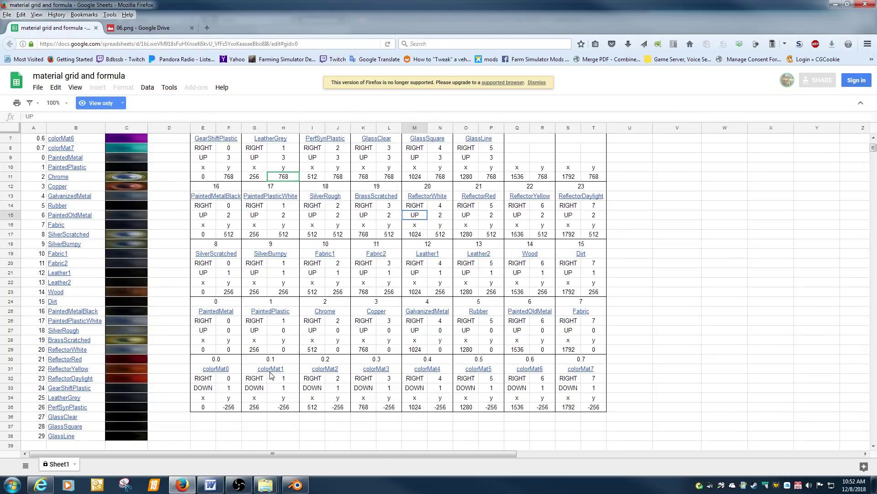
pyautogui.moveTo(273, 376)
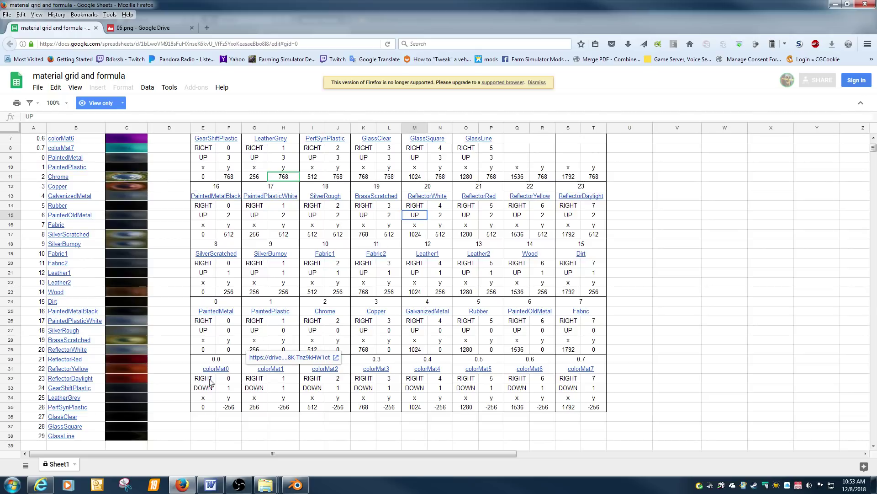
# Restore Firefox to a smaller floating window over Blender, stretch it to full screen height, and return to Blender
pyautogui.doubleClick(736, 3)
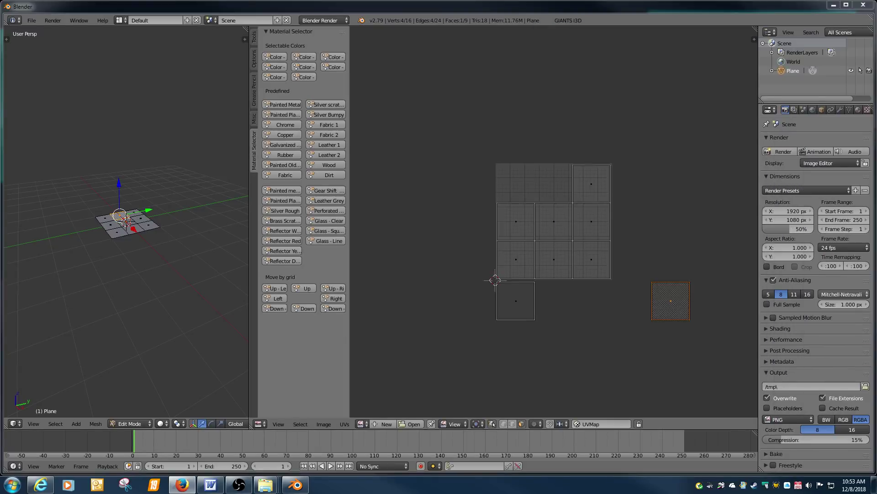
pyautogui.moveTo(873, 149); pyautogui.dragTo(569, 71)
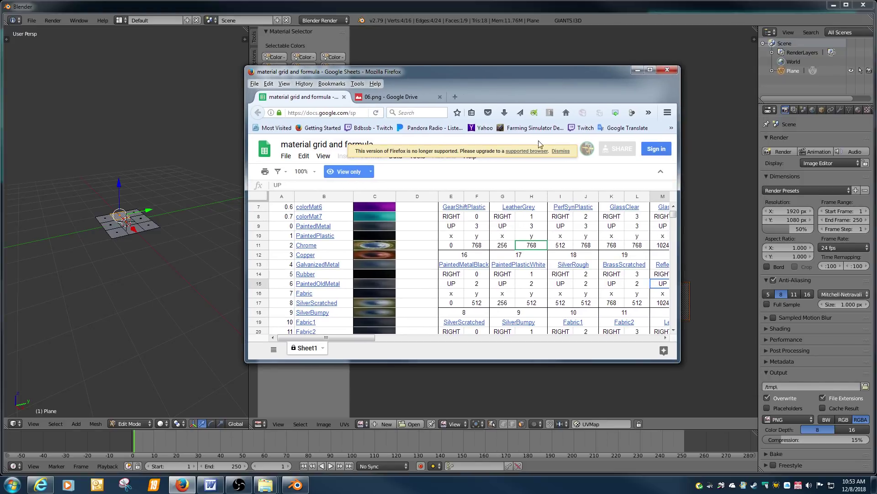
pyautogui.click(650, 70)
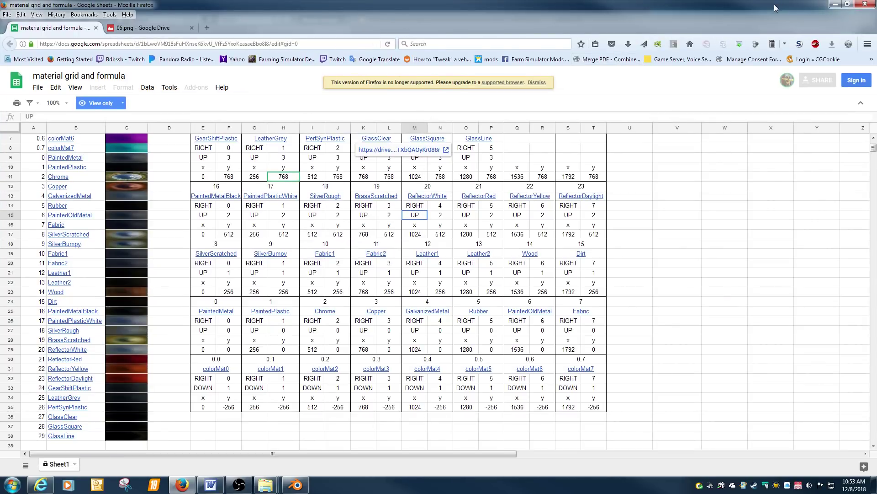
pyautogui.moveTo(774, 4); pyautogui.dragTo(637, 62)
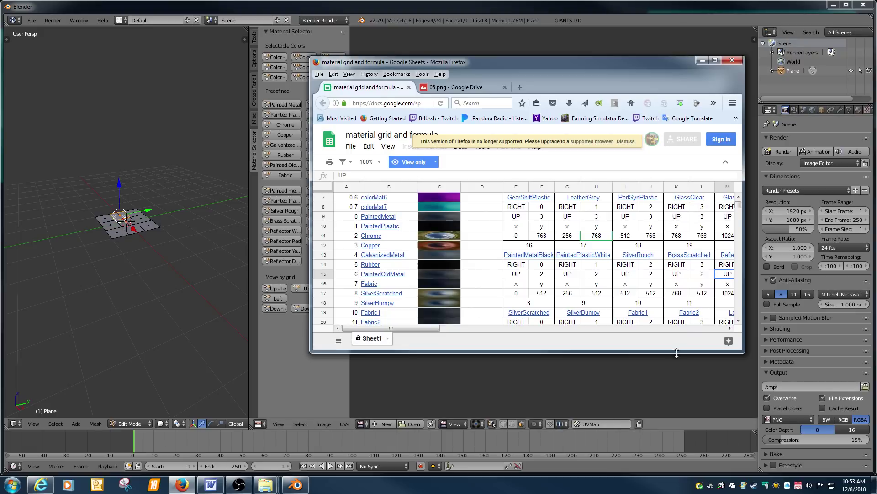
pyautogui.moveTo(672, 352); pyautogui.dragTo(673, 474)
pyautogui.doubleClick(672, 471)
pyautogui.scroll(-1, 635, 320)
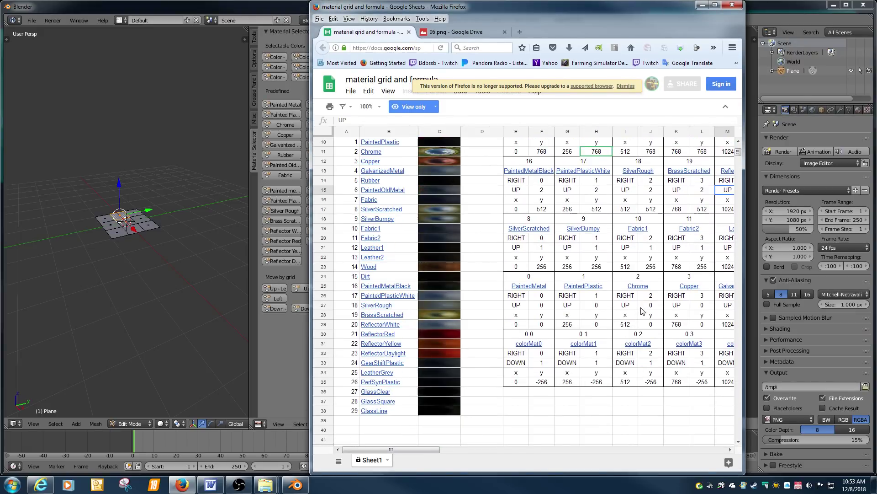
pyautogui.click(294, 7)
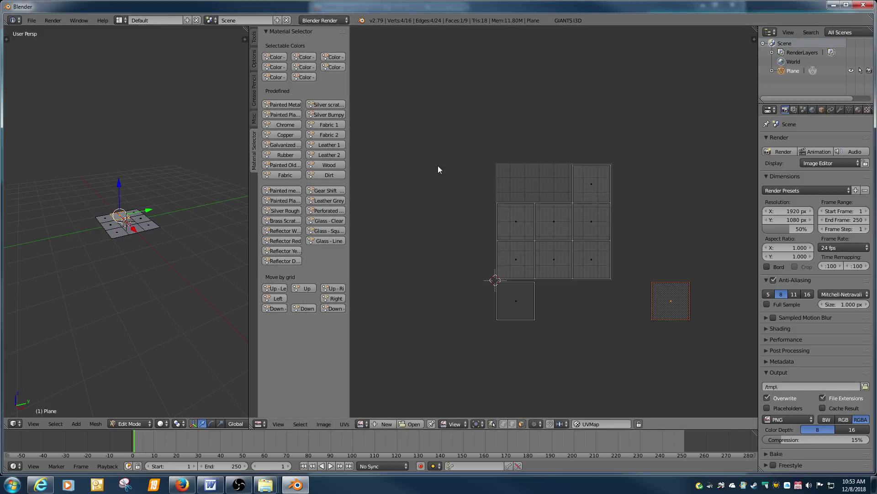
# Move the top row's right UV face two grid tiles to the right
pyautogui.rightClick(593, 195)
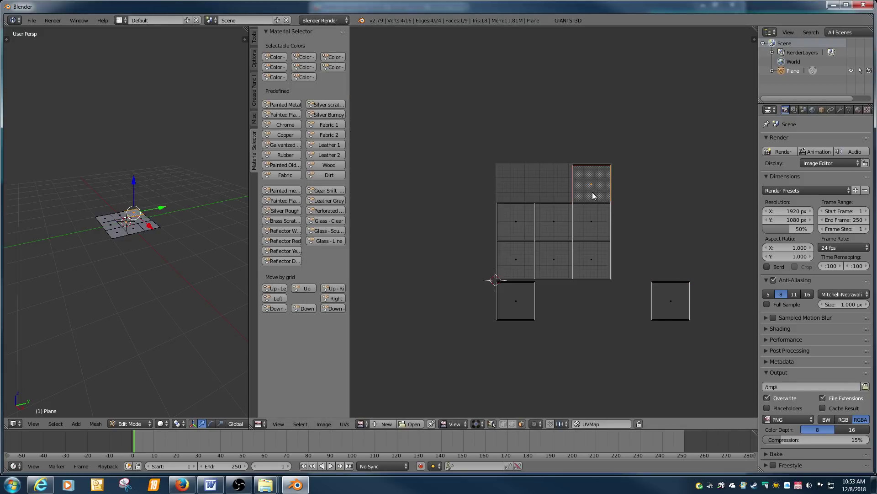
pyautogui.click(334, 302)
pyautogui.click(334, 303)
pyautogui.scroll(-1, 492, 297)
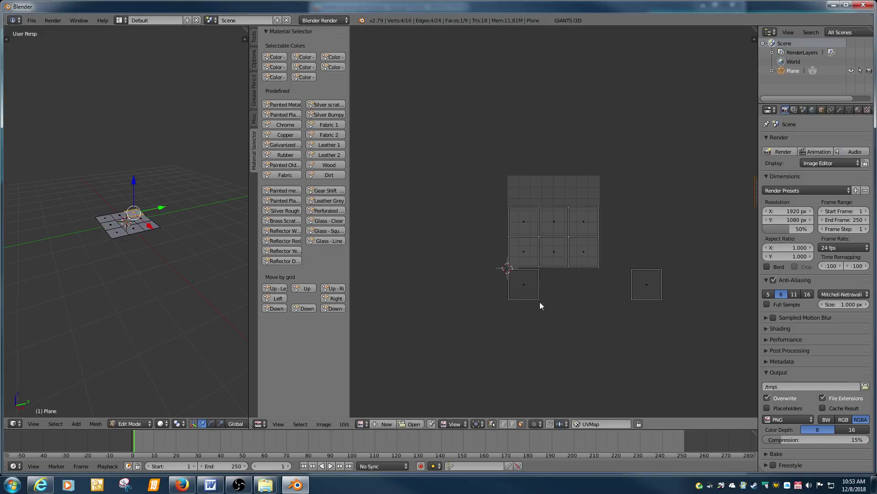
pyautogui.scroll(-1, 540, 303)
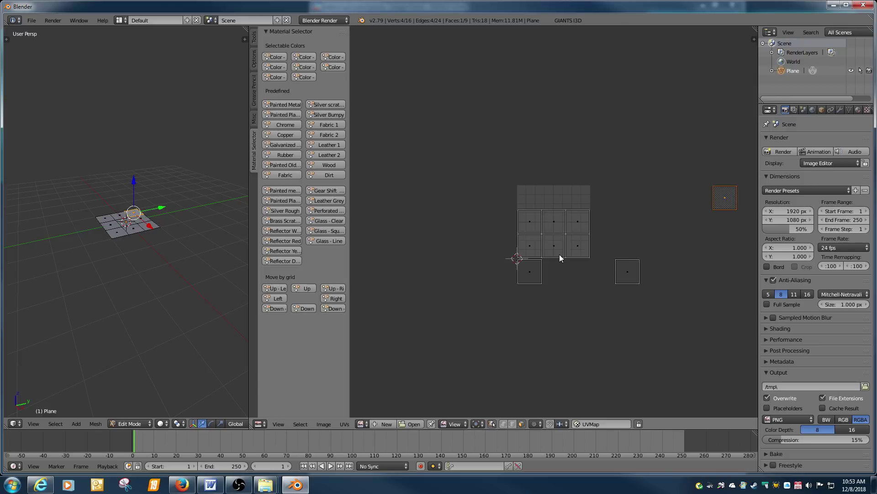
# Move the middle row's left UV face three grid tiles to the right
pyautogui.rightClick(536, 223)
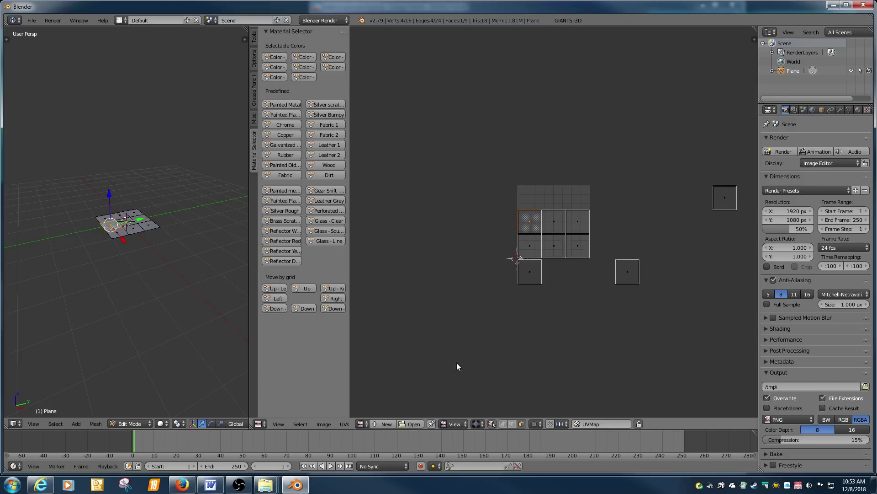
pyautogui.click(335, 299)
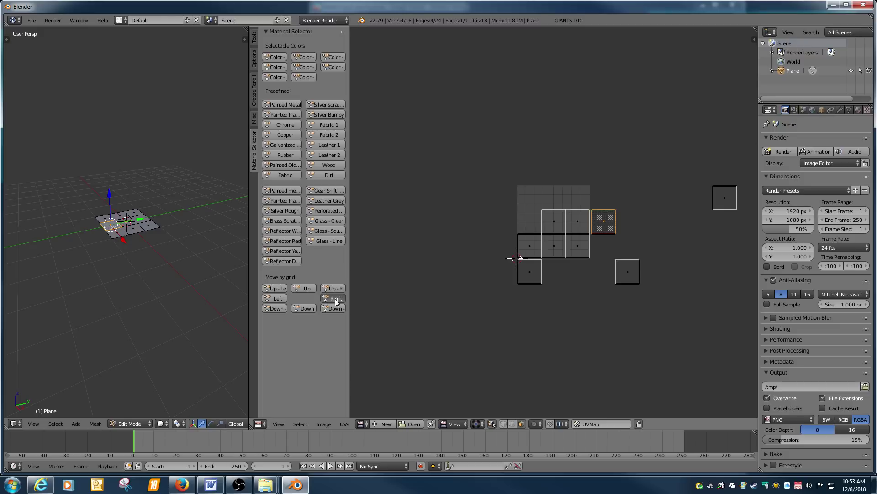
pyautogui.click(335, 299)
pyautogui.click(335, 299)
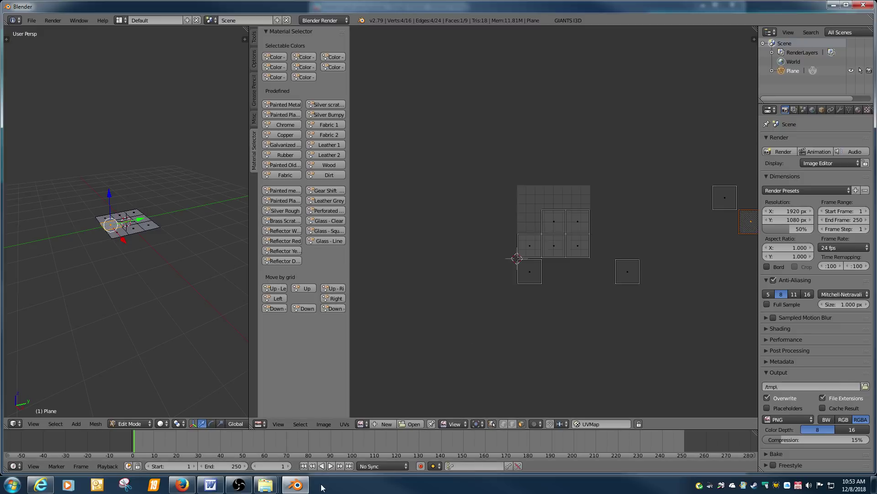
# Switch to Firefox to view the full material grid from GearShiftPlastic down to the colorMat row, and return to Blender
pyautogui.click(182, 484)
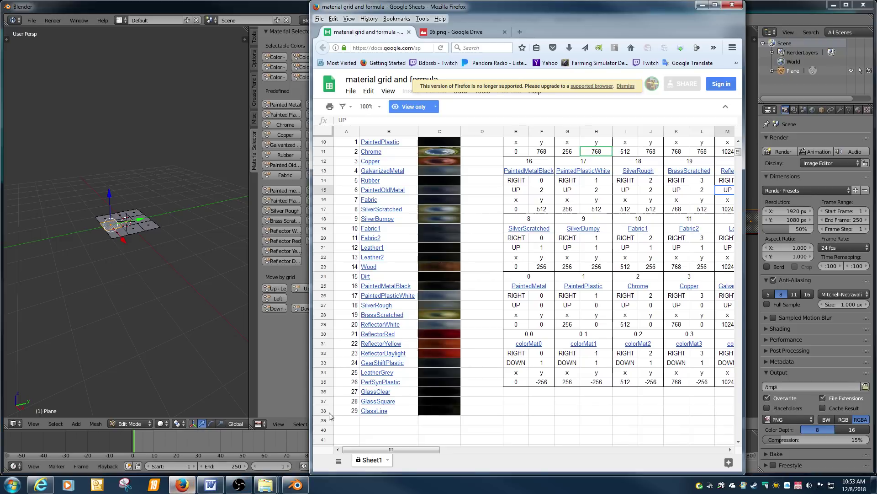
pyautogui.hscroll(5, 539, 389)
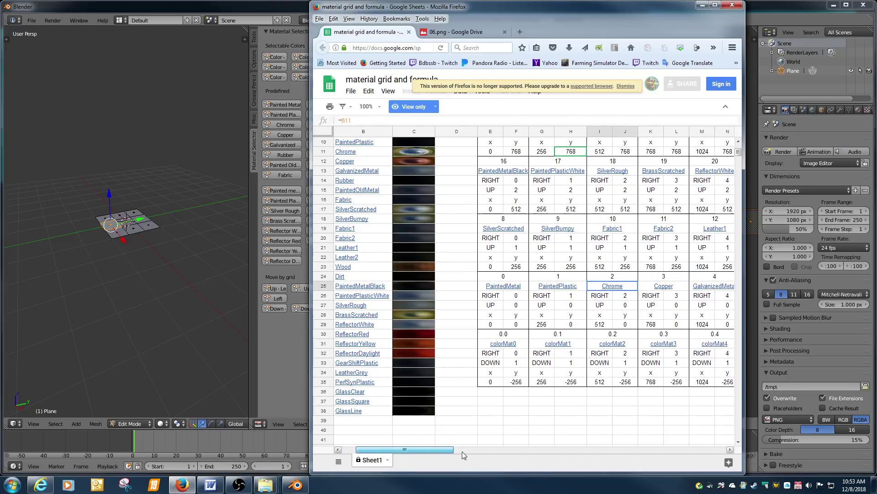
pyautogui.scroll(2, 556, 377)
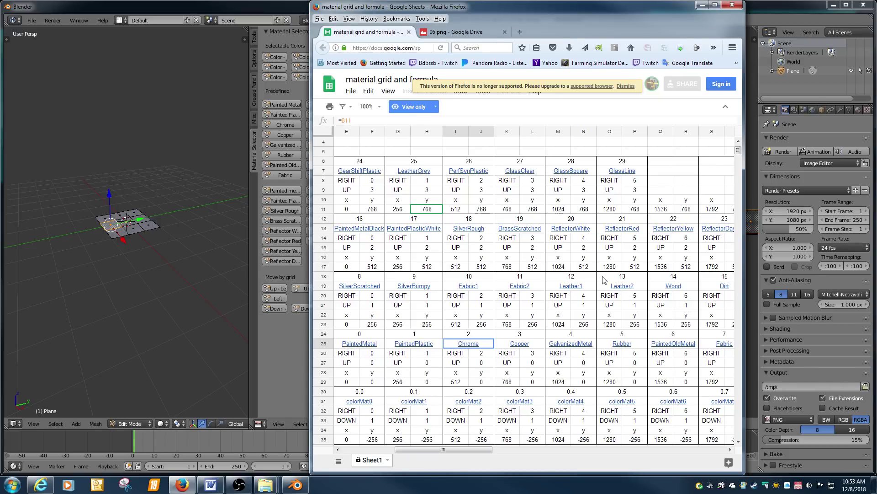
pyautogui.click(270, 9)
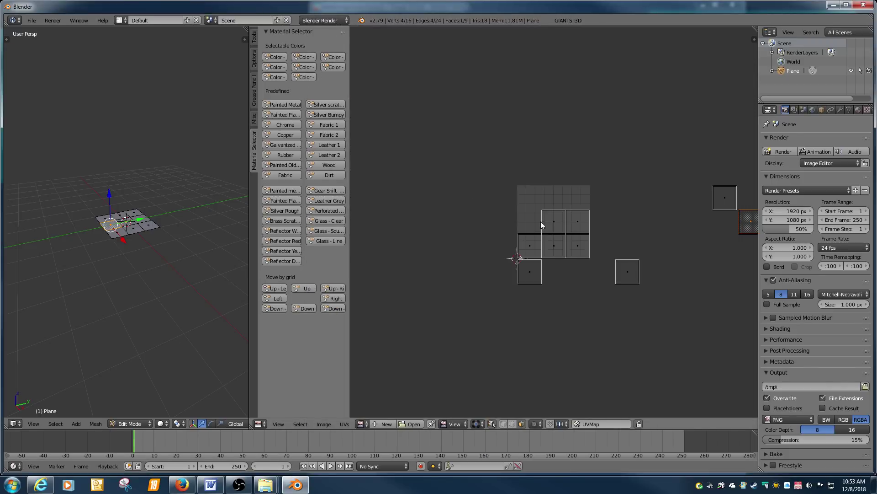
# Move the center UV face six grid tiles right and one up
pyautogui.rightClick(559, 223)
pyautogui.click(335, 298)
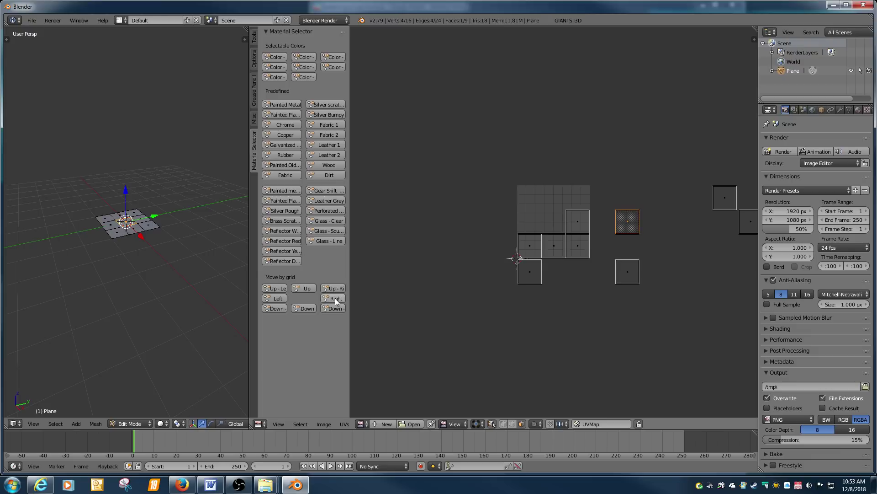
pyautogui.click(336, 298)
pyautogui.click(336, 298)
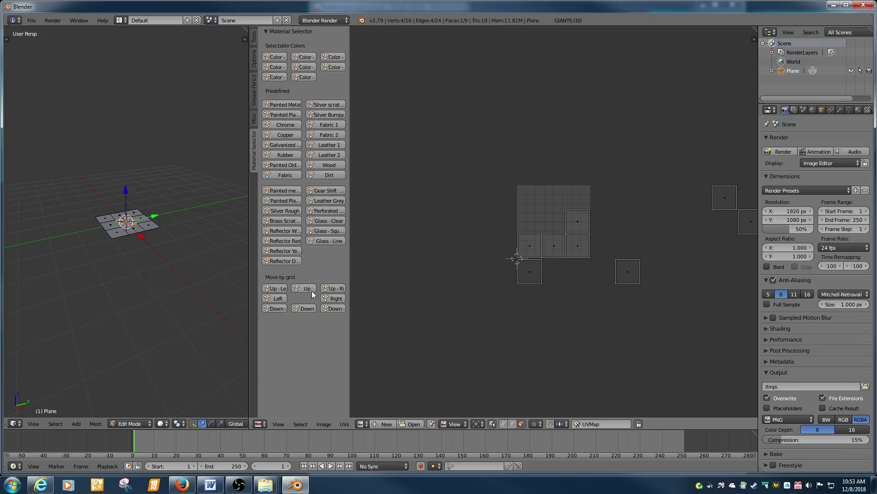
pyautogui.scroll(-4, 518, 287)
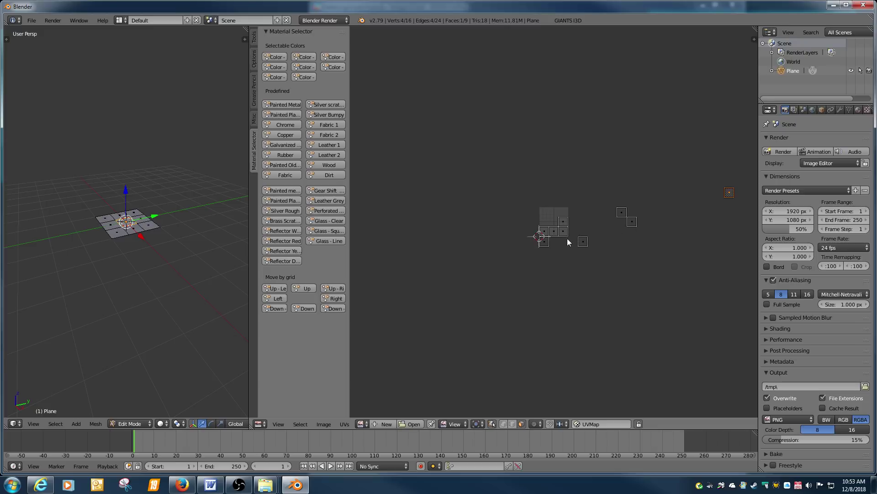
# Select the middle row's right UV face, examine the material grid's lower rows in Firefox, and return to Blender
pyautogui.rightClick(565, 222)
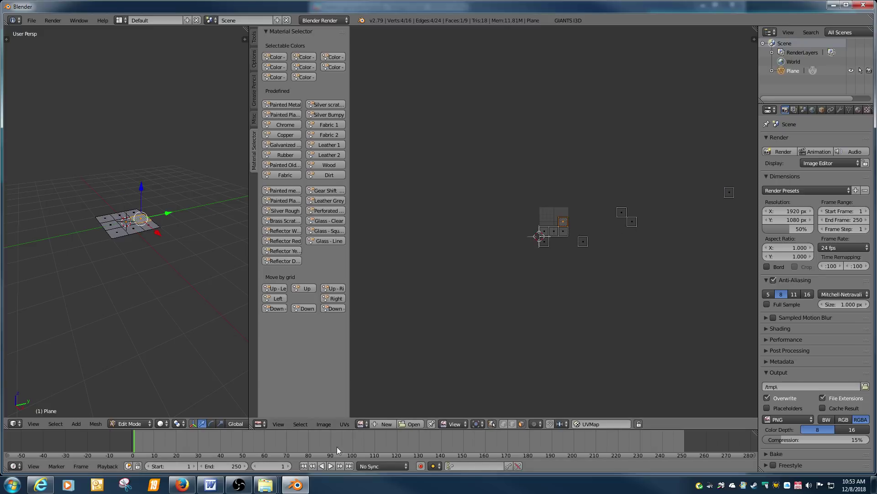
pyautogui.click(181, 484)
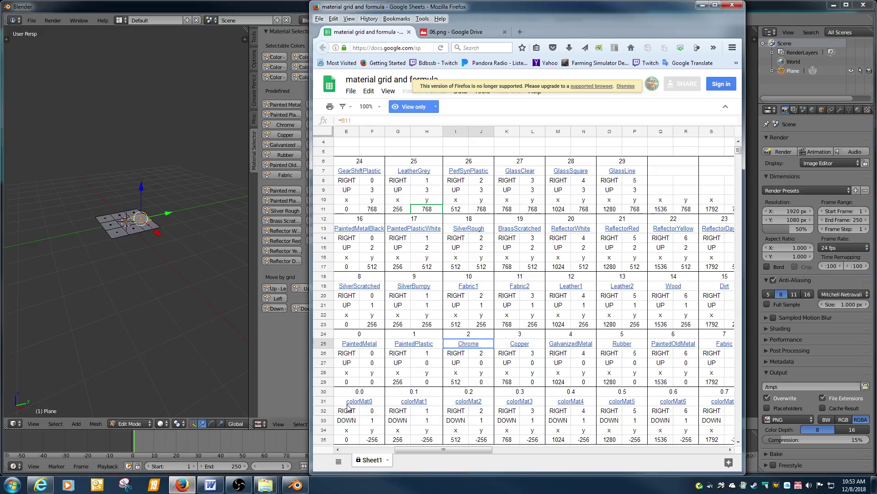
pyautogui.scroll(-1, 548, 284)
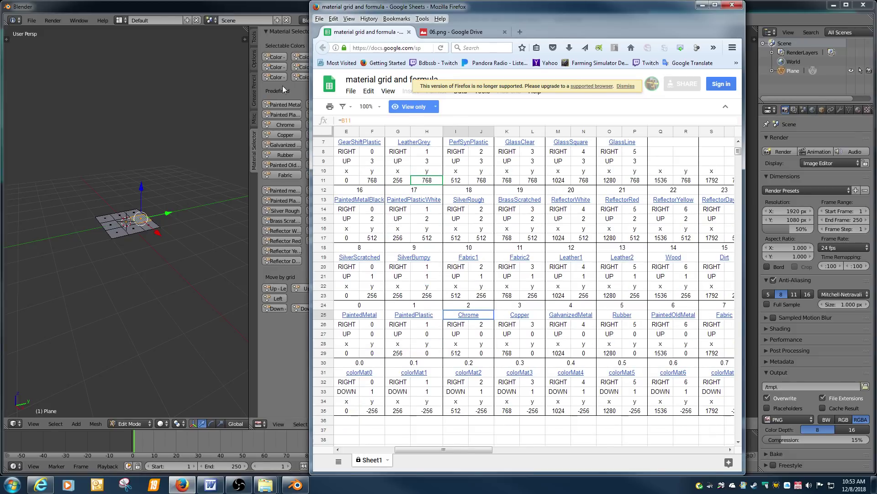
pyautogui.click(268, 7)
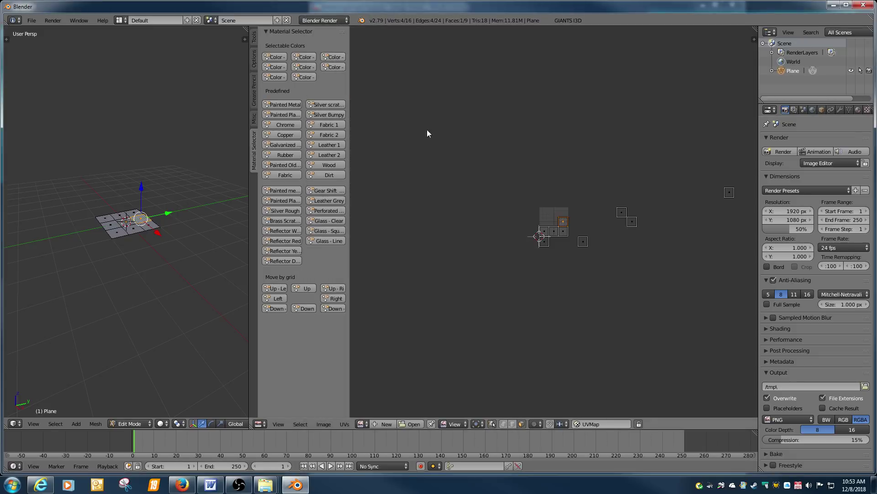
# Move the selected UV face four grid tiles right and one up
pyautogui.click(339, 298)
pyautogui.click(338, 297)
pyautogui.click(338, 298)
pyautogui.click(338, 298)
pyautogui.click(309, 289)
# Move the bottom row's left UV face one grid tile down and two right
pyautogui.rightClick(547, 233)
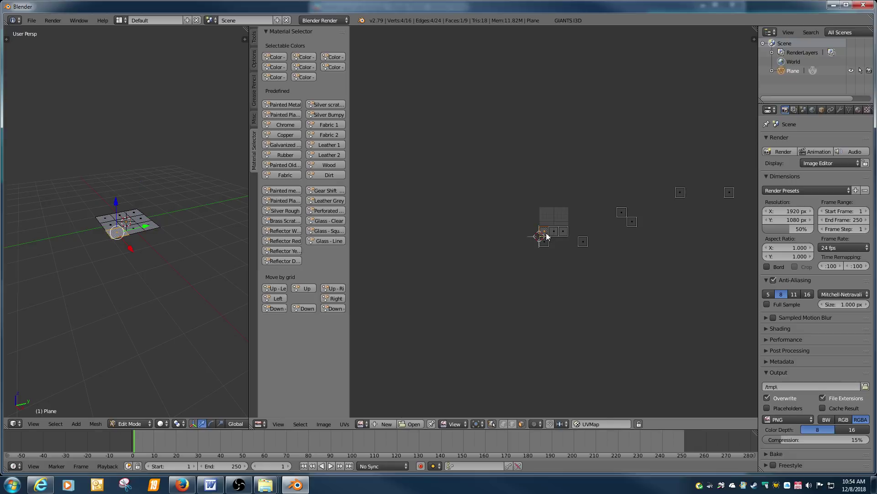
pyautogui.click(308, 309)
pyautogui.click(335, 299)
pyautogui.click(335, 299)
# Move the bottom row's middle UV face three grid tiles right and one down, and its right face one tile down
pyautogui.rightClick(548, 237)
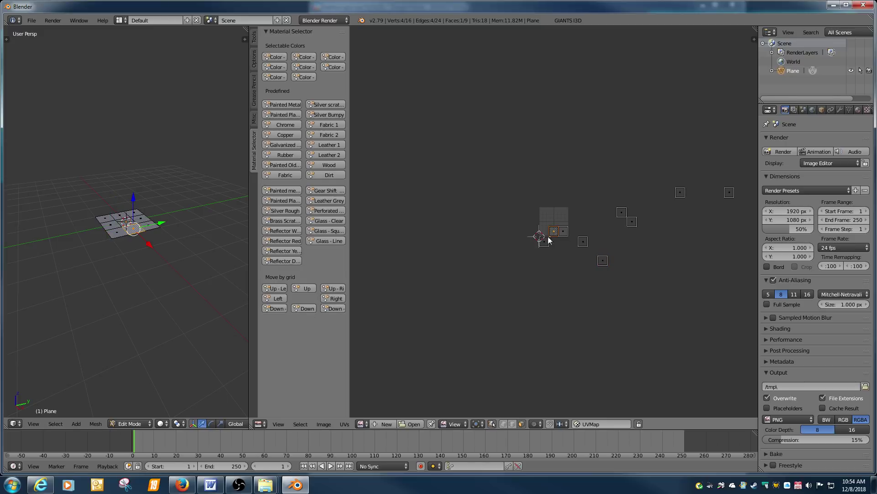
pyautogui.click(334, 308)
pyautogui.click(338, 298)
pyautogui.click(338, 298)
pyautogui.click(338, 299)
pyautogui.rightClick(559, 232)
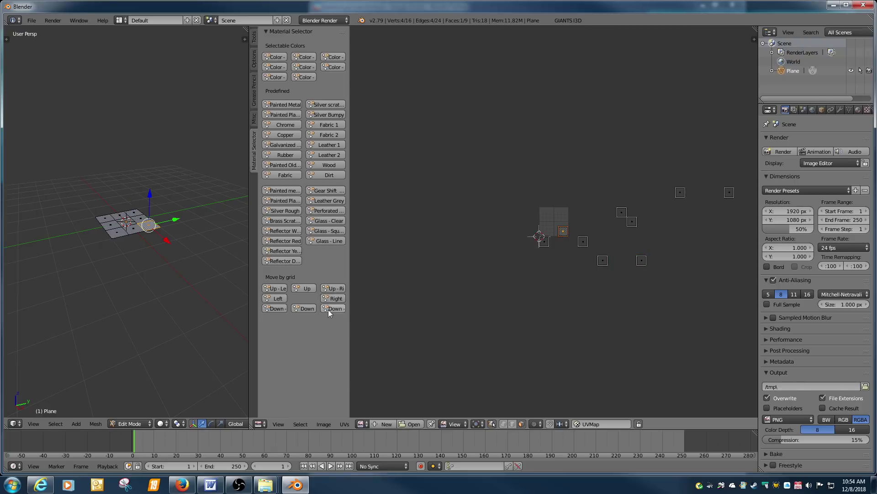
pyautogui.click(301, 309)
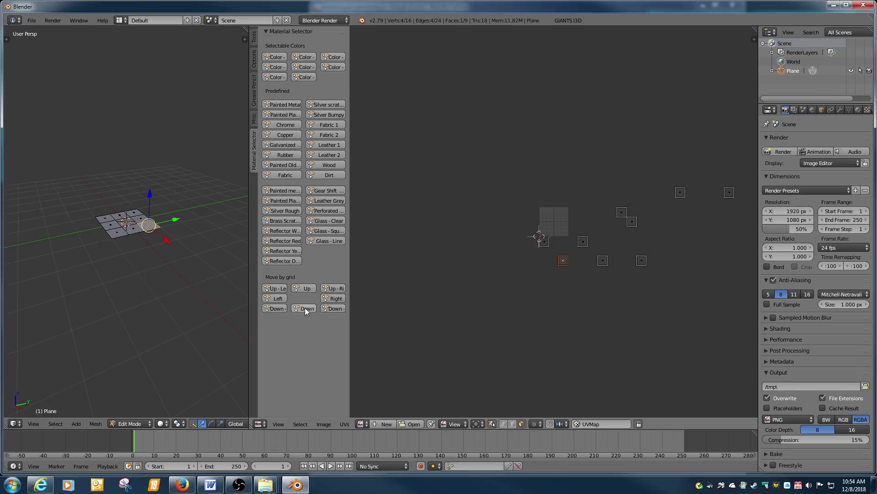
# Move the bottom row's right UV face four grid tiles right
pyautogui.click(336, 298)
pyautogui.click(336, 299)
pyautogui.click(336, 298)
pyautogui.click(336, 299)
pyautogui.scroll(-2, 502, 265)
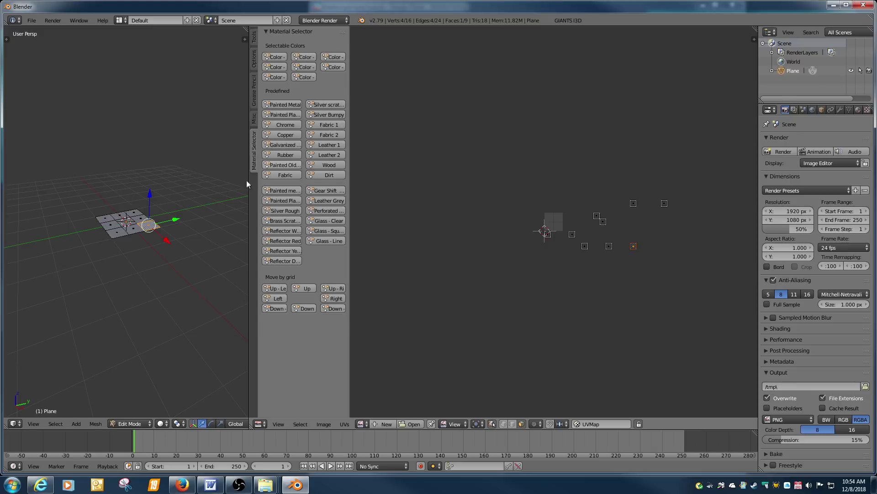
# Leave Edit Mode and add a new material to the plane
pyautogui.press('Tab')
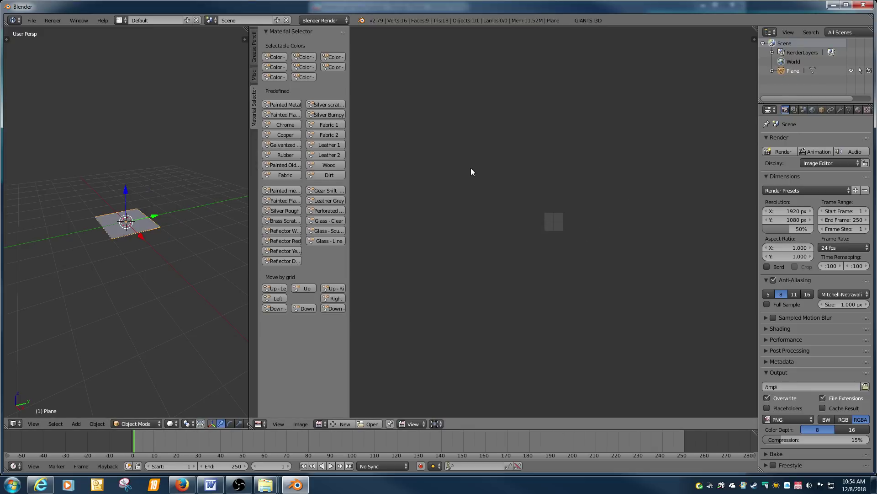
pyautogui.click(858, 110)
pyautogui.click(768, 170)
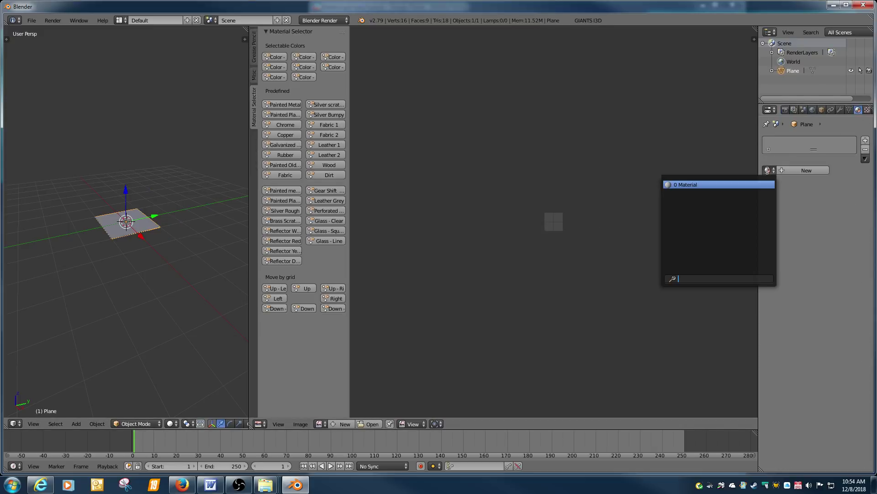
pyautogui.click(819, 171)
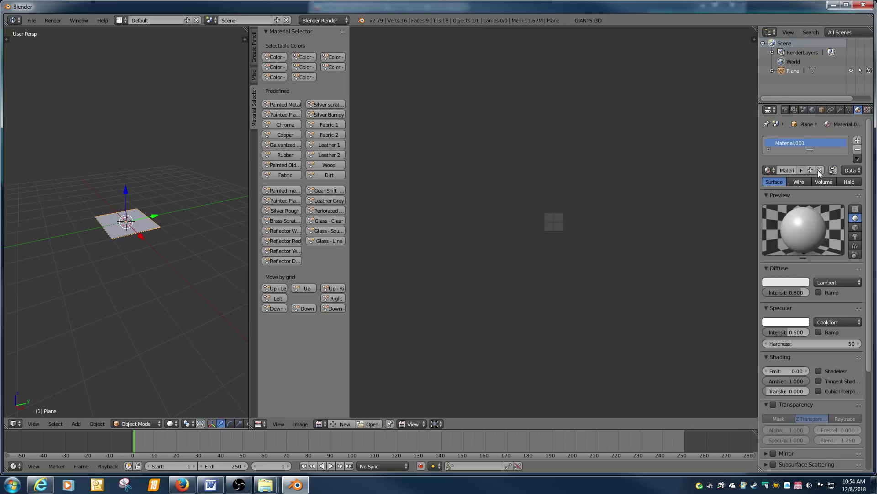
# Add a texture to the plane's material and load default_normal.dds from the E: drive as its image
pyautogui.click(867, 110)
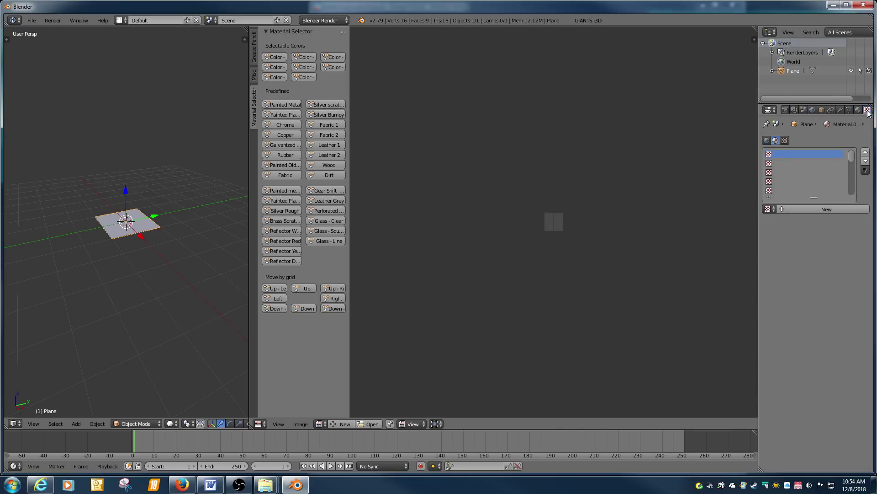
pyautogui.click(822, 207)
pyautogui.click(843, 355)
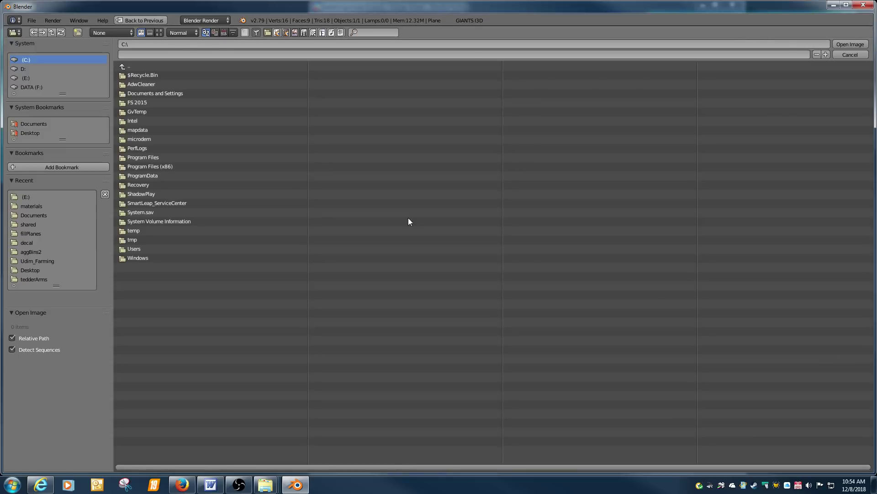
pyautogui.click(30, 78)
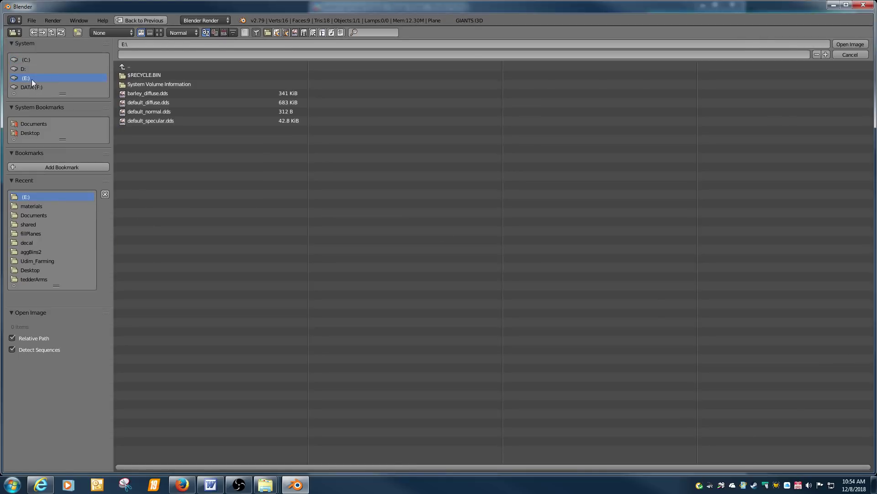
pyautogui.doubleClick(142, 112)
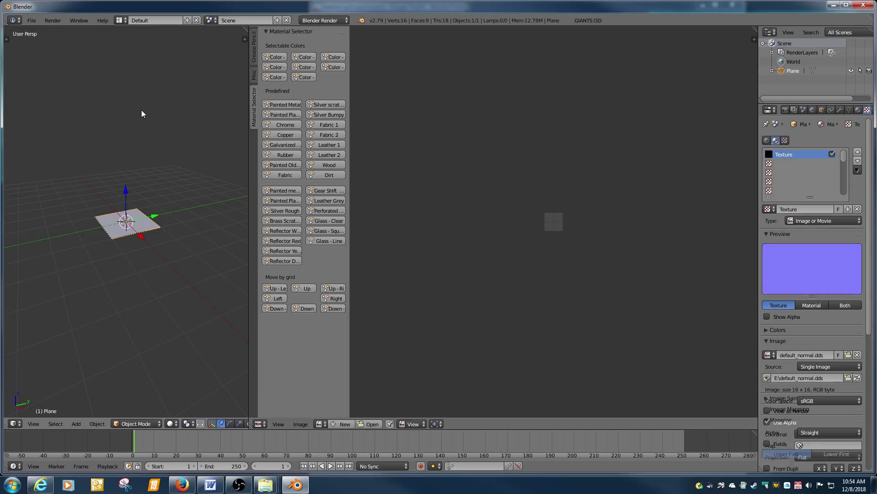
# Map the texture to UVMap, and switch its influence from diffuse color to geometry normal
pyautogui.scroll(-1, 870, 250)
pyautogui.scroll(-8, 870, 250)
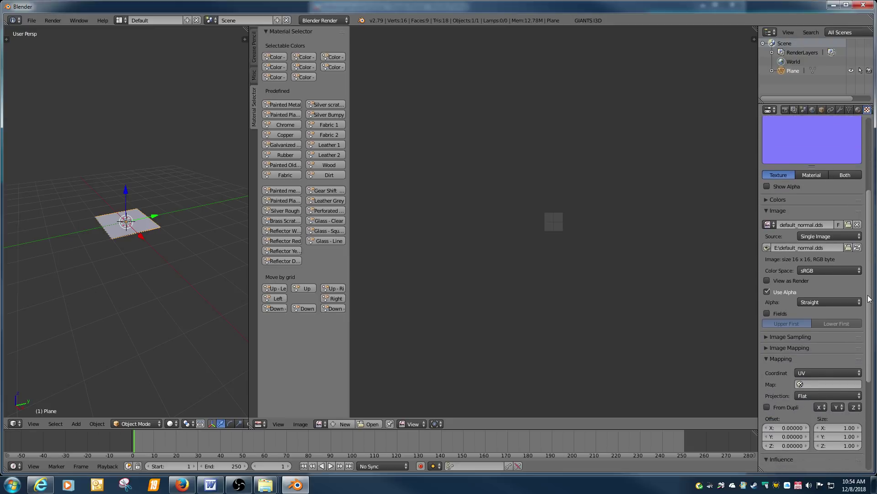
pyautogui.click(836, 324)
pyautogui.click(798, 336)
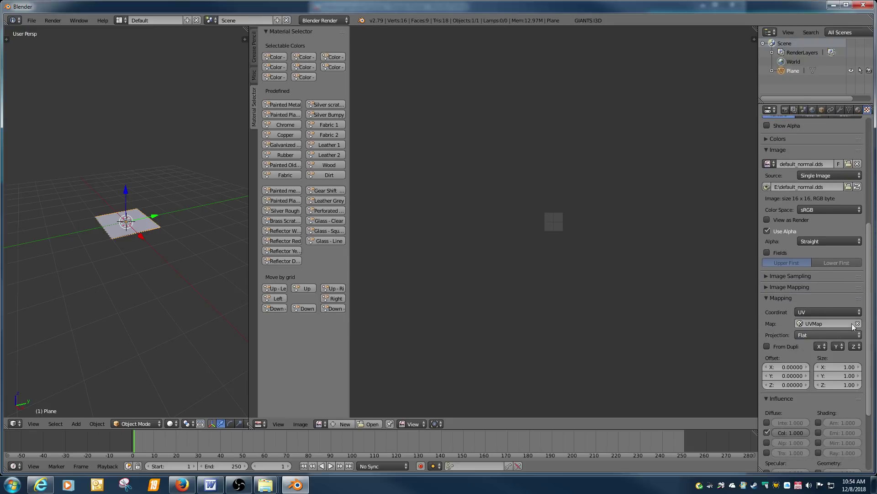
pyautogui.scroll(-5, 805, 356)
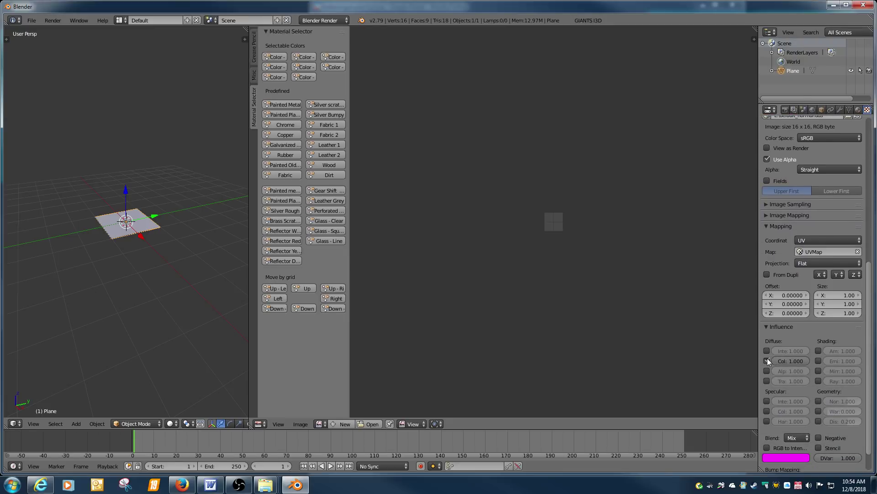
pyautogui.click(766, 360)
pyautogui.click(819, 401)
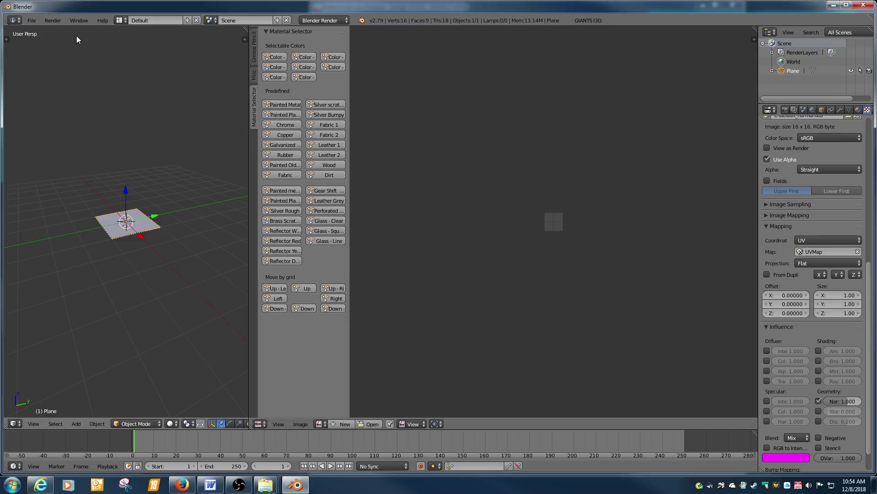
# Export the plane in GIANTS I3D format to the E: drive as untitled4.i3d
pyautogui.click(32, 20)
pyautogui.moveTo(76, 204)
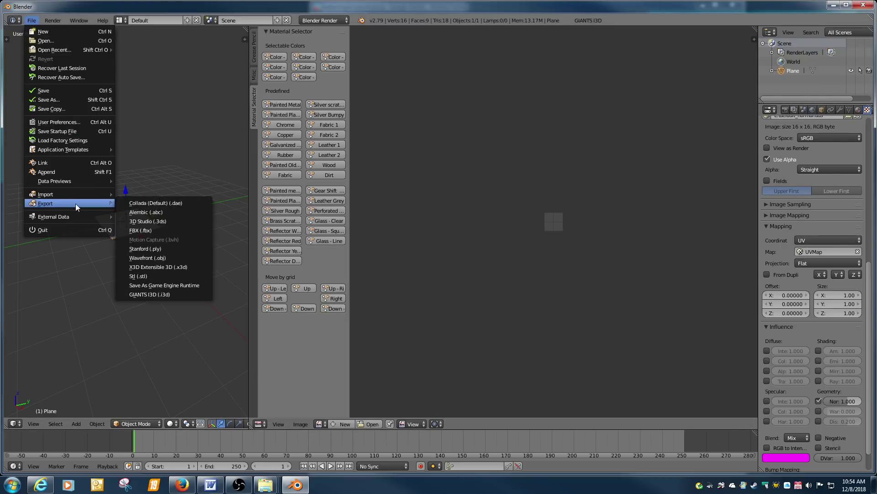
pyautogui.click(155, 293)
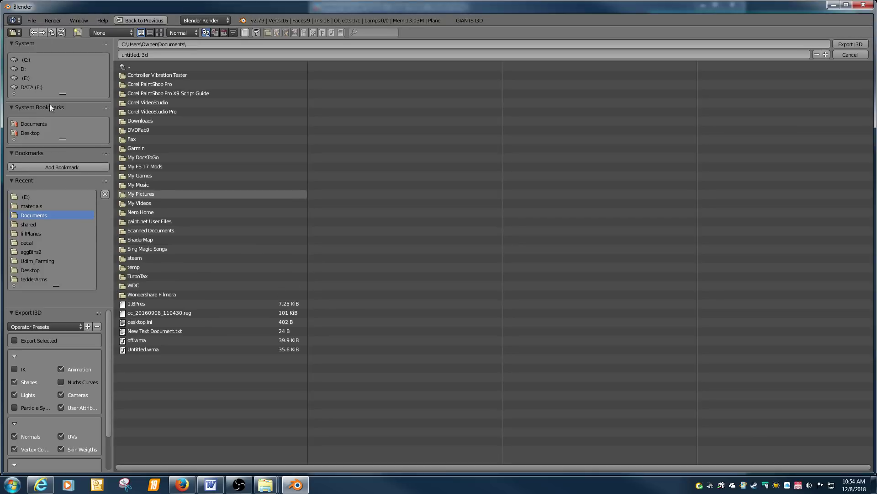
pyautogui.click(26, 78)
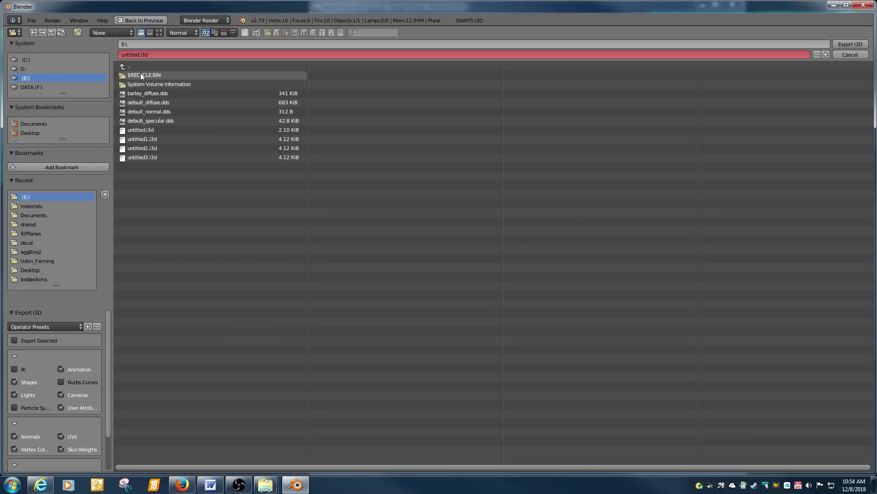
pyautogui.click(156, 158)
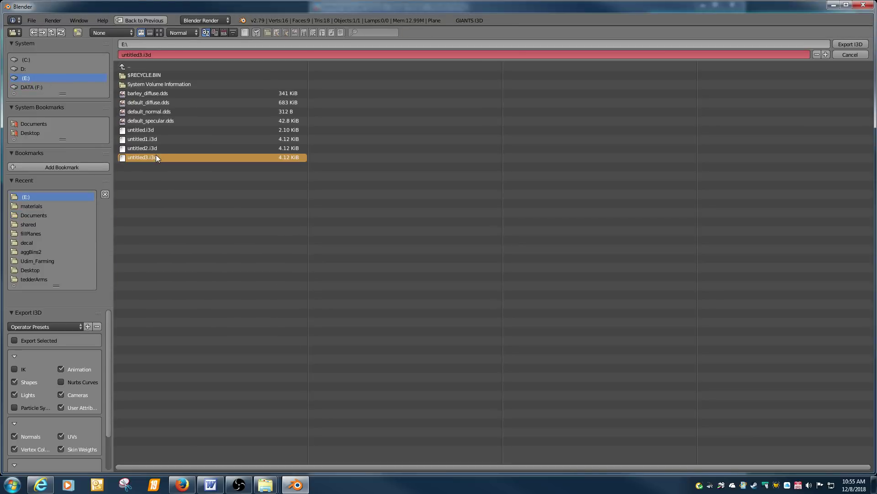
pyautogui.doubleClick(156, 158)
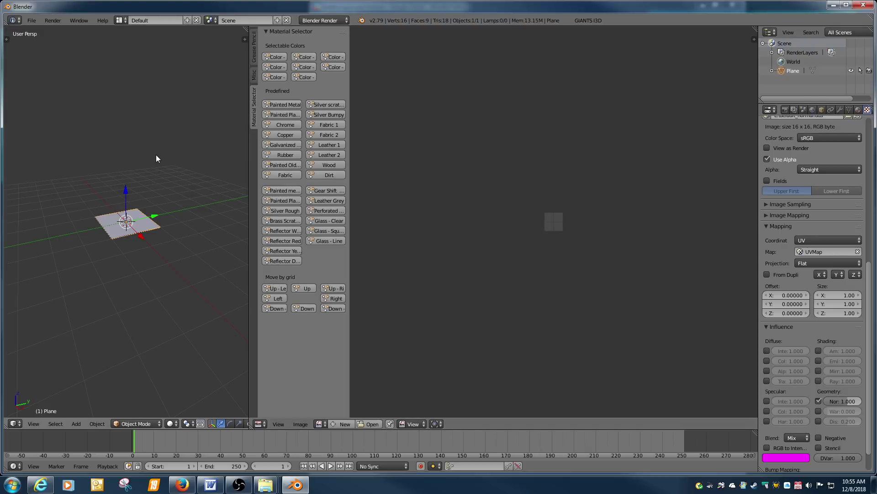
# Minimize Blender and Firefox, and open untitled4.i3d from the E: drive in Notepad++
pyautogui.click(833, 5)
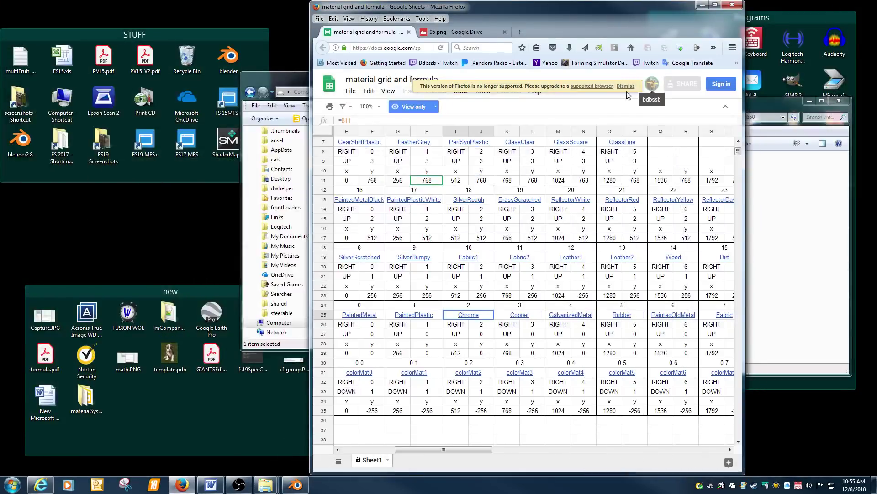
pyautogui.click(702, 5)
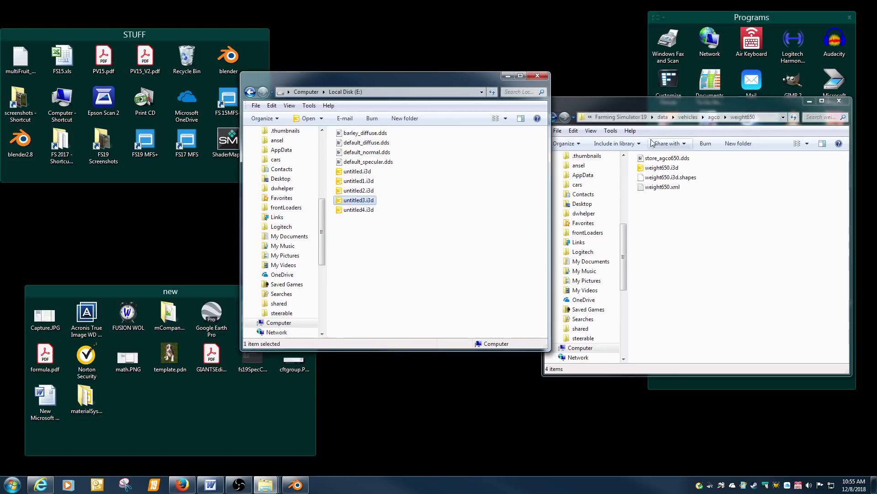
pyautogui.click(449, 228)
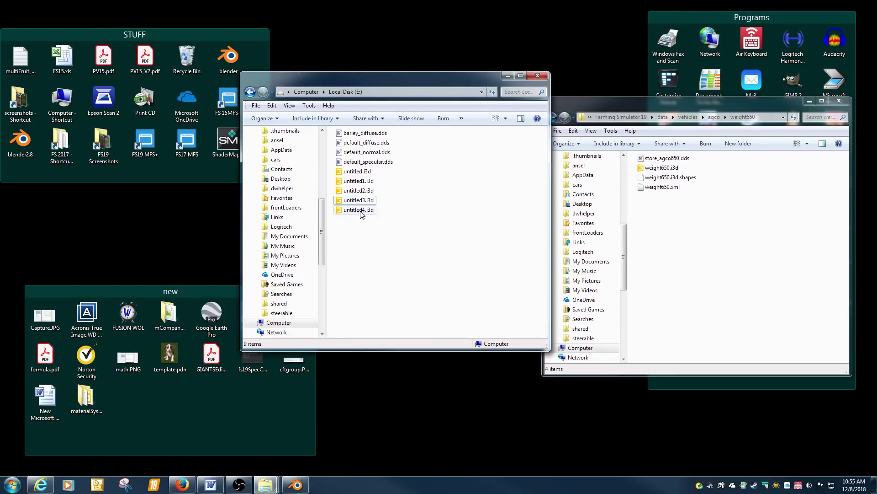
pyautogui.rightClick(361, 214)
pyautogui.click(375, 232)
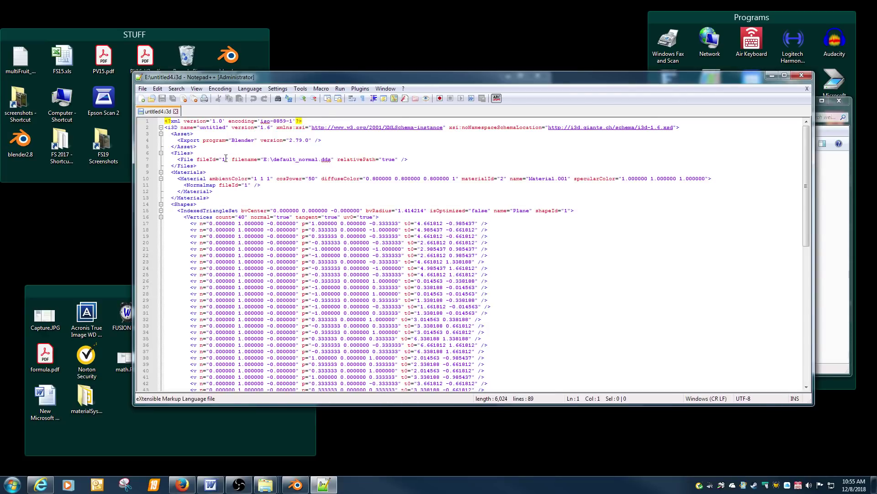
# Set the fileId to 2 in both the File entry and the material's Normalmap entry
pyautogui.click(226, 158)
pyautogui.press('BackSpace')
pyautogui.write('2')
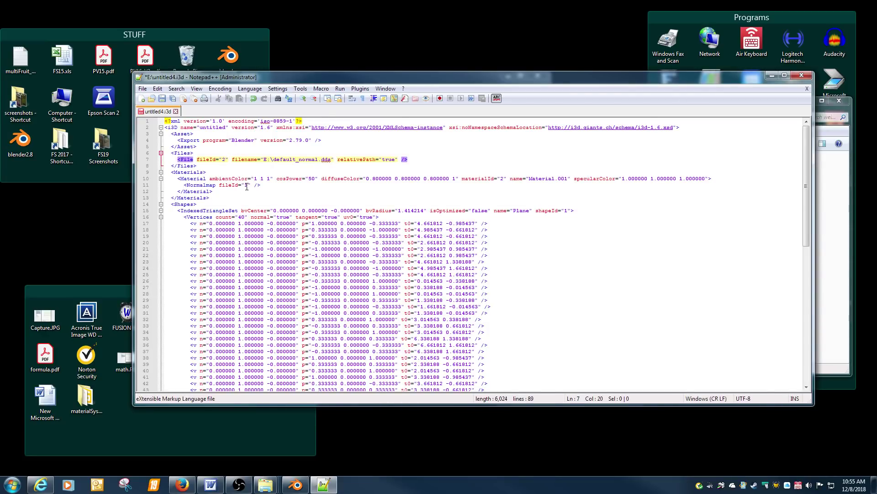
pyautogui.click(247, 185)
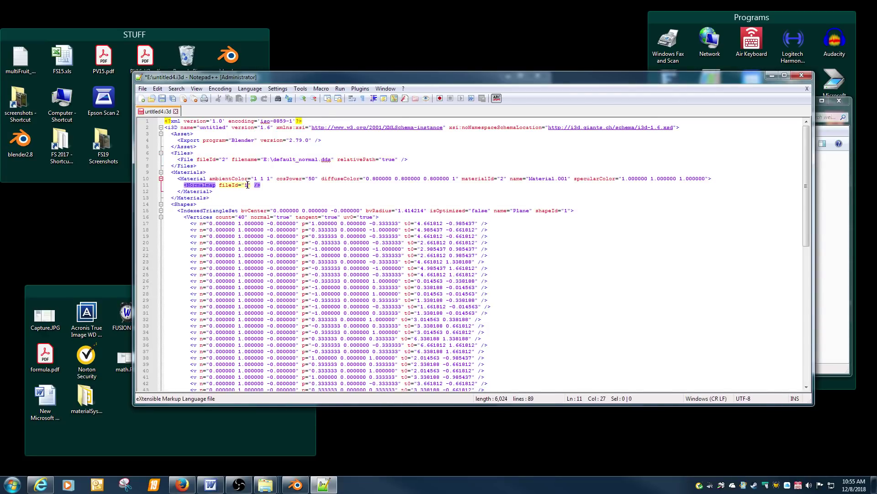
# Remove the E:\ prefix from the default_normal.dds filename, save untitled4.i3d, and close Notepad++
pyautogui.click(272, 160)
pyautogui.press('BackSpace')
pyautogui.press('BackSpace')
pyautogui.press('BackSpace')
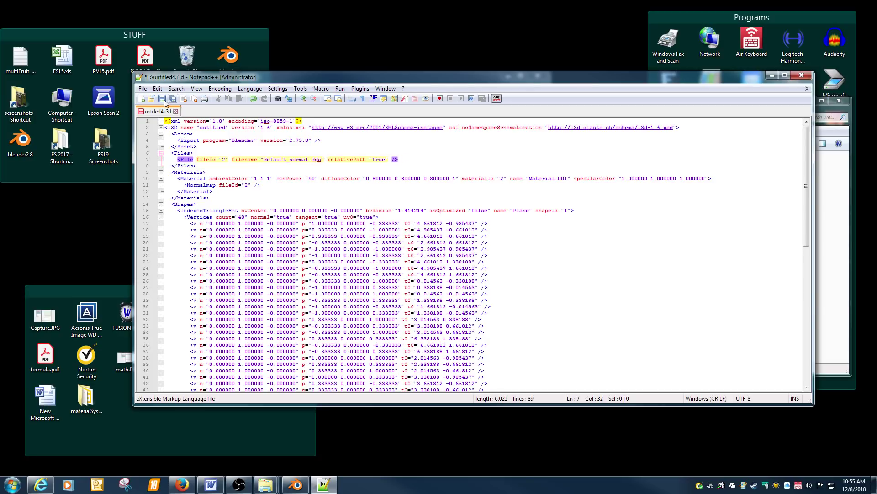
pyautogui.click(163, 99)
pyautogui.click(175, 111)
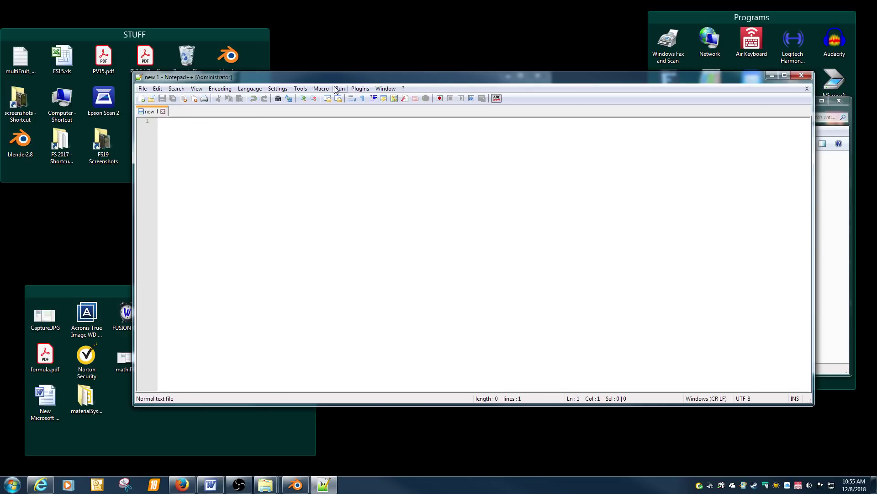
pyautogui.click(807, 89)
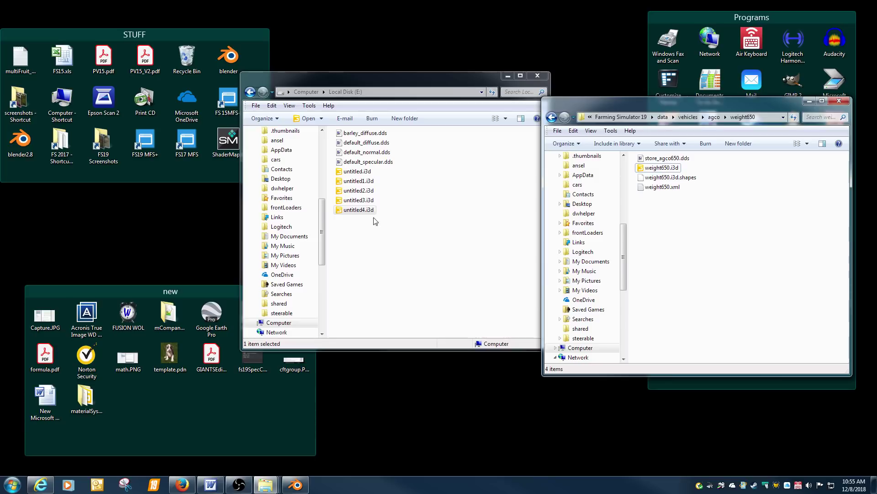
# Open untitled4.i3d in GIANTS Editor 8.1.0 (Beta) and view the plane up close from above
pyautogui.doubleClick(359, 211)
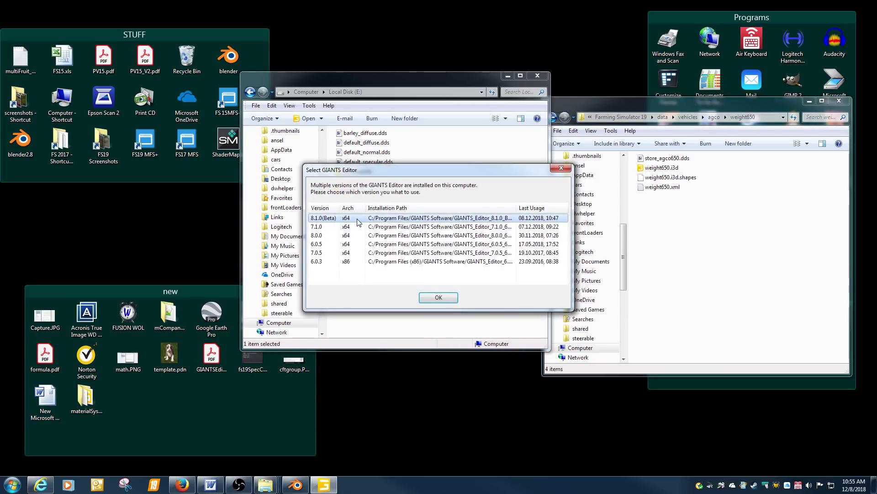
pyautogui.doubleClick(358, 219)
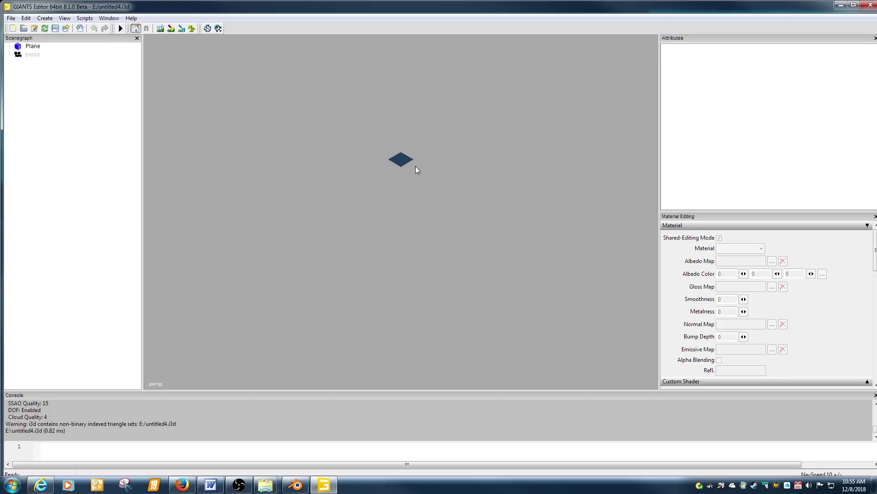
pyautogui.keyDown('alt'); pyautogui.moveTo(402, 139); pyautogui.dragTo(419, 245); pyautogui.keyUp('alt')
# Select the Plane and assign default_specular.dds from the game's data/shared folder as its gloss map
pyautogui.click(33, 47)
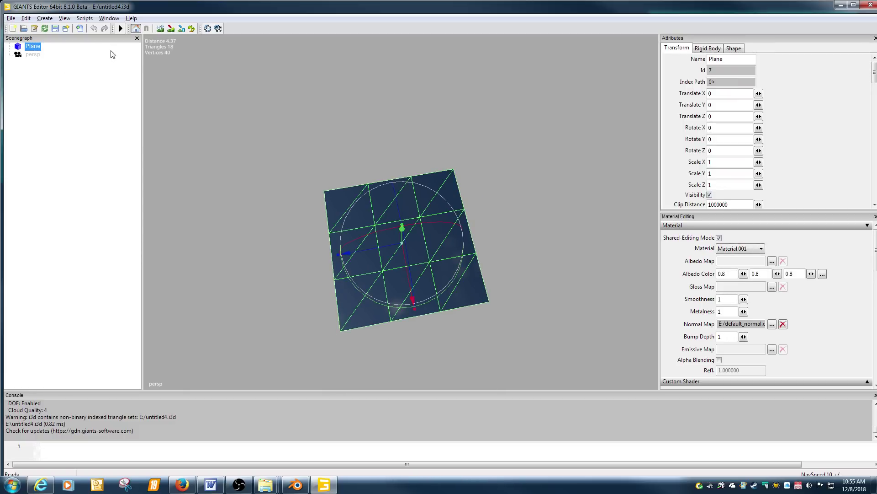
pyautogui.click(772, 287)
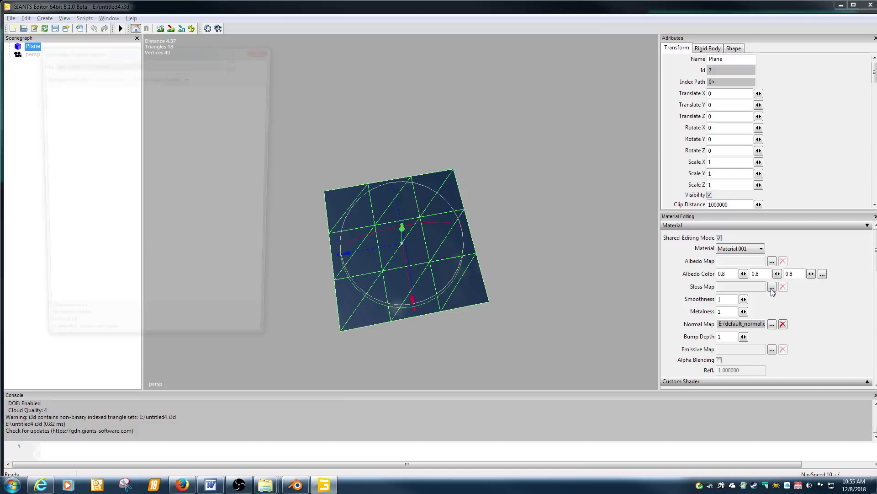
pyautogui.click(235, 63)
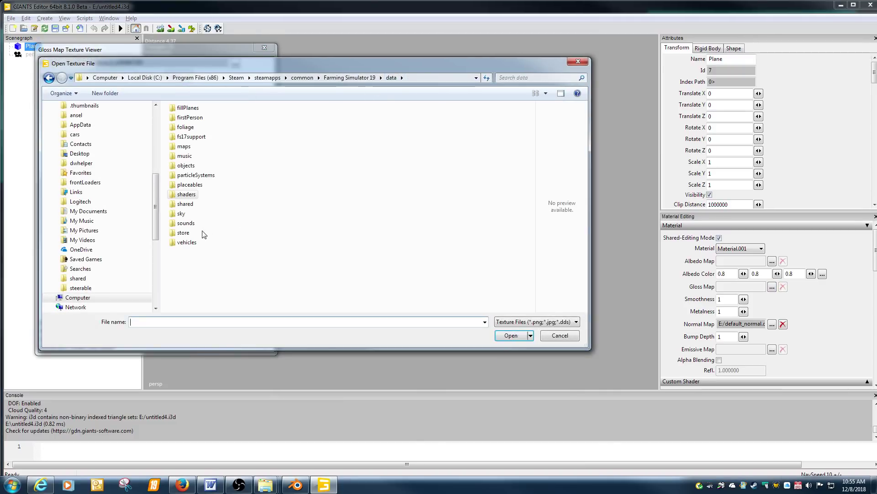
pyautogui.doubleClick(181, 204)
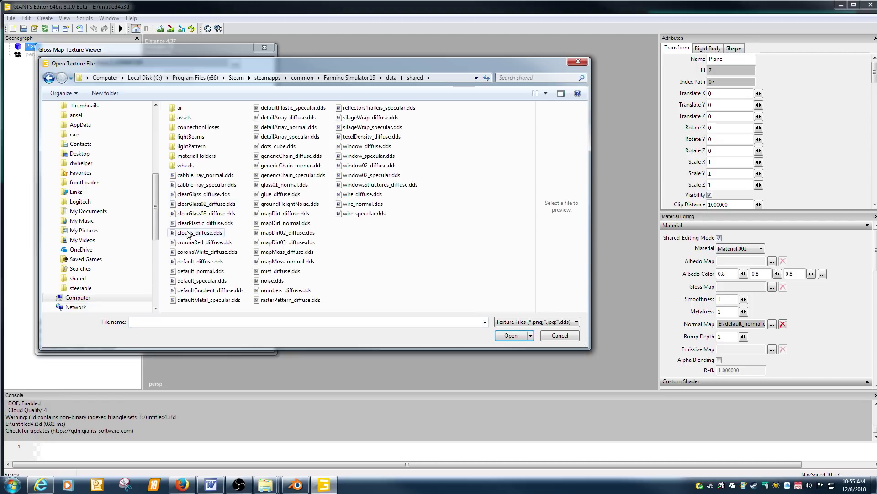
pyautogui.doubleClick(202, 280)
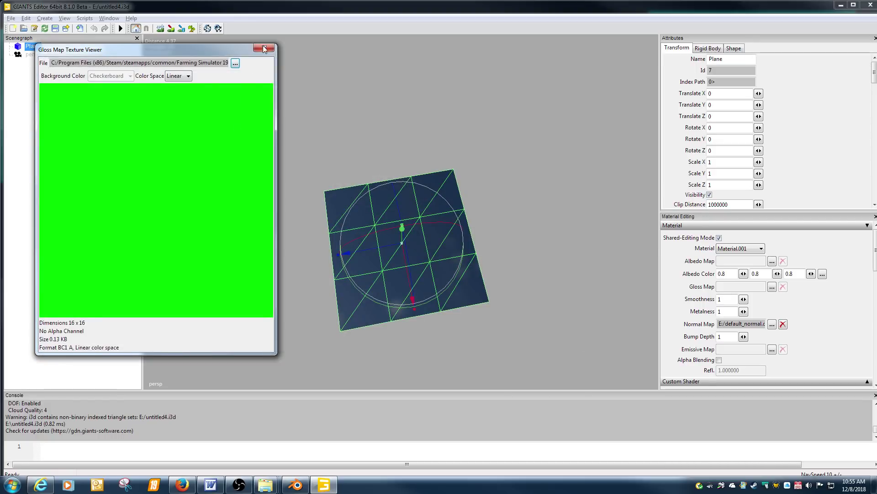
pyautogui.click(263, 48)
# Load vehicleShader.xml from the game's data/shaders folder as the Plane's custom shader and set its variation to colorMask
pyautogui.scroll(-5, 873, 262)
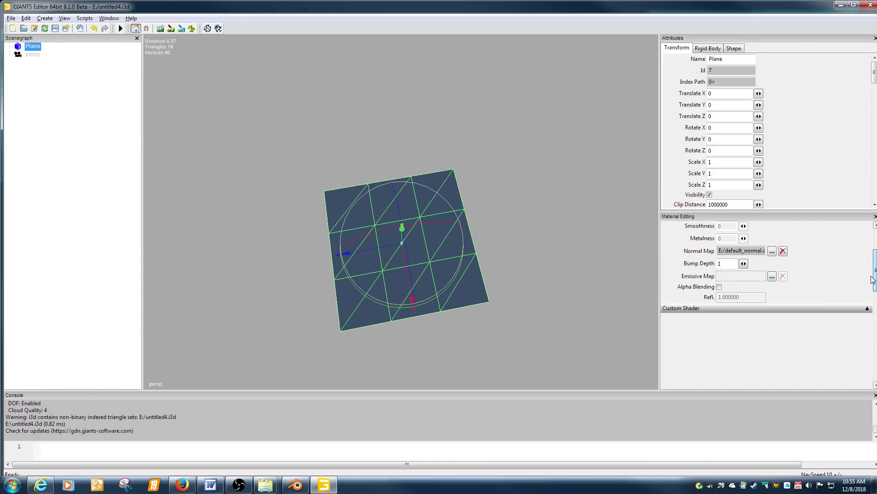
pyautogui.click(777, 287)
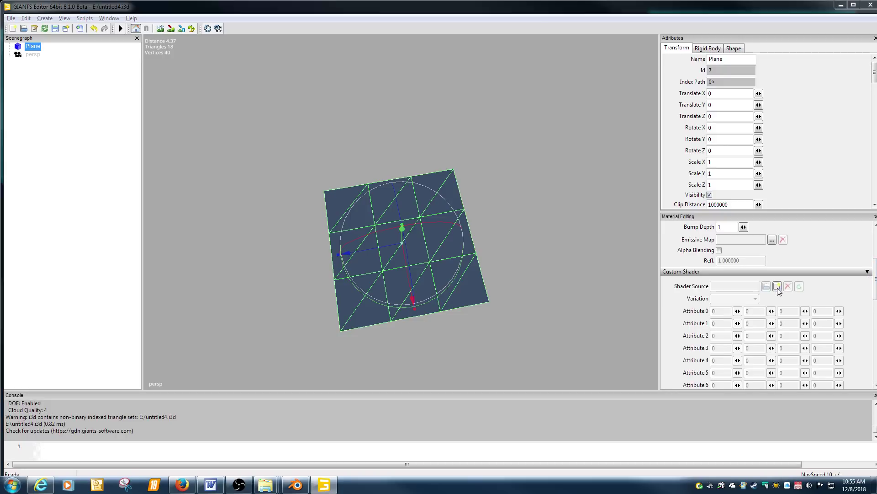
pyautogui.click(357, 43)
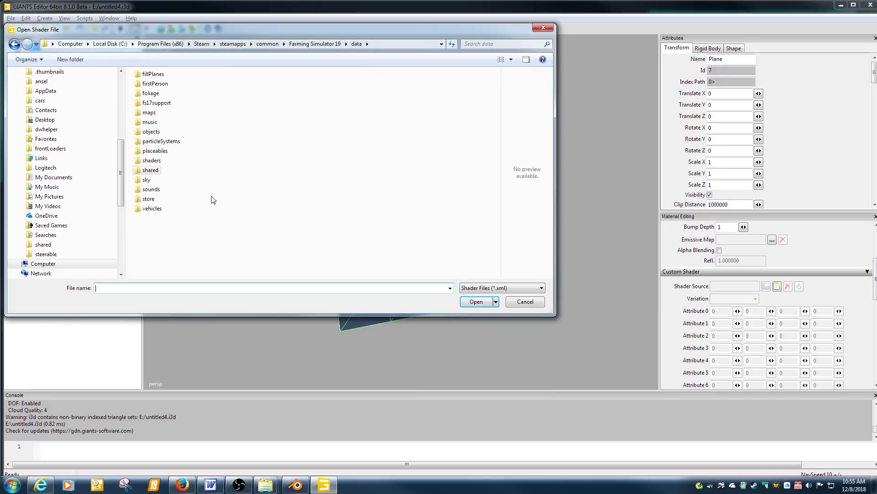
pyautogui.doubleClick(157, 164)
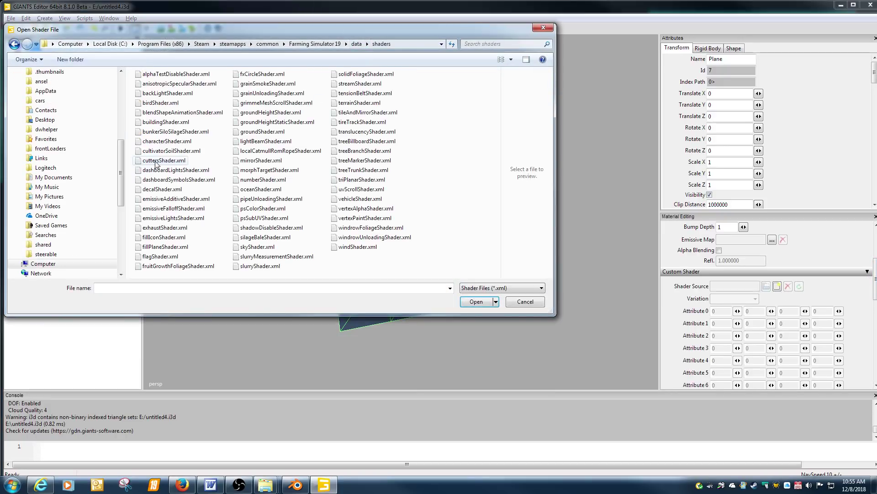
pyautogui.doubleClick(365, 200)
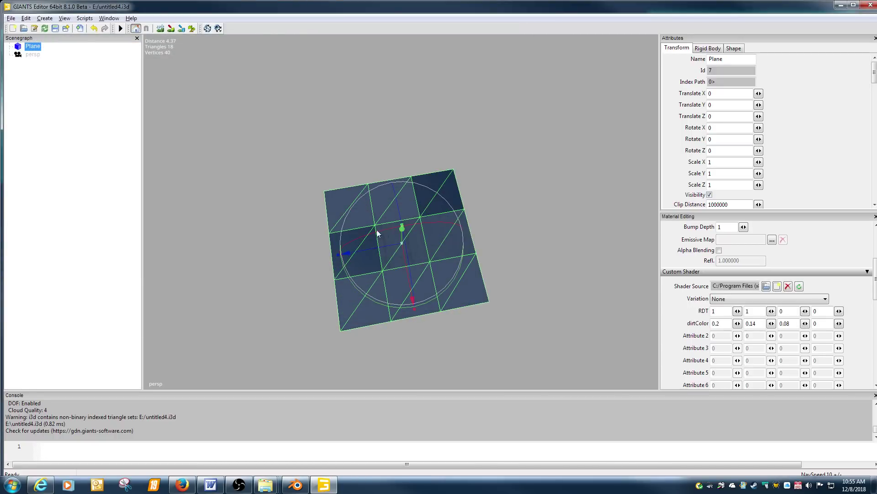
pyautogui.click(760, 299)
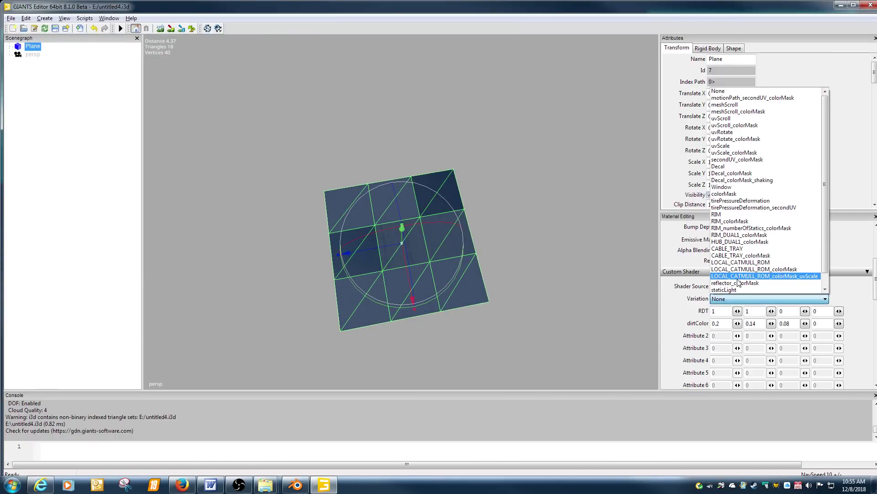
pyautogui.click(739, 194)
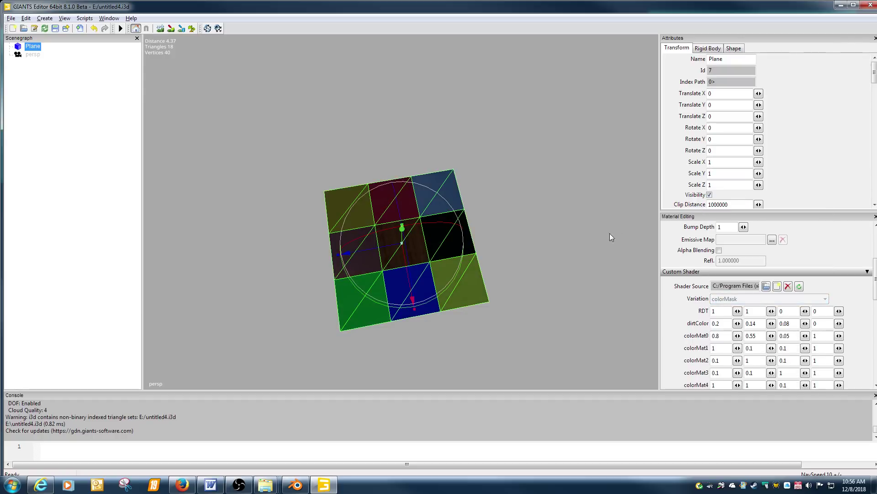
# Deselect the Plane and inspect its coloured material tiles up close and as a whole
pyautogui.click(534, 242)
pyautogui.moveTo(533, 242); pyautogui.dragTo(512, 251, button='middle')
pyautogui.scroll(-5, 521, 249)
pyautogui.scroll(5, 506, 250)
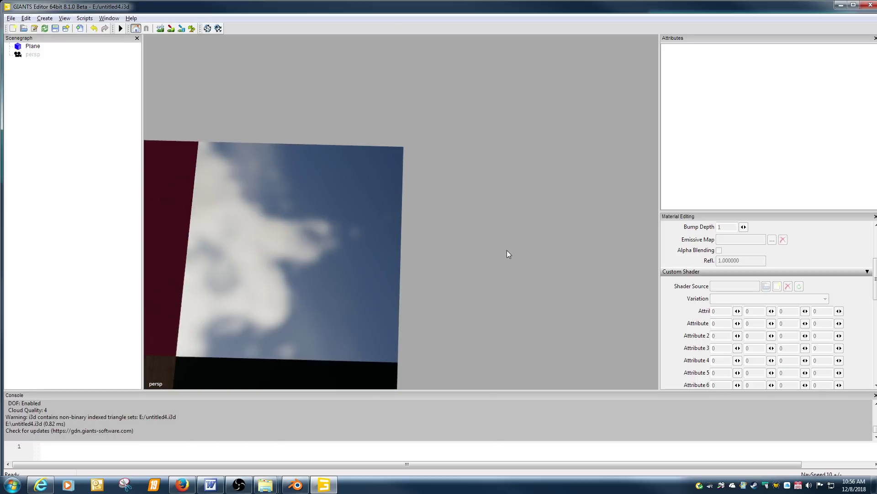
pyautogui.scroll(-5, 505, 249)
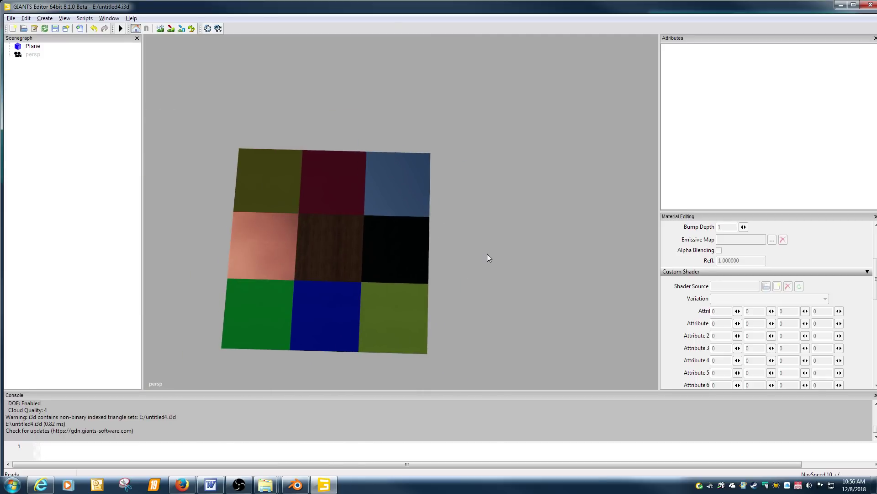
# Check the plane's UV face positions in Blender's Edit Mode, and inspect the black tile up close in GIANTS Editor
pyautogui.hotkey('alt', 'Tab')
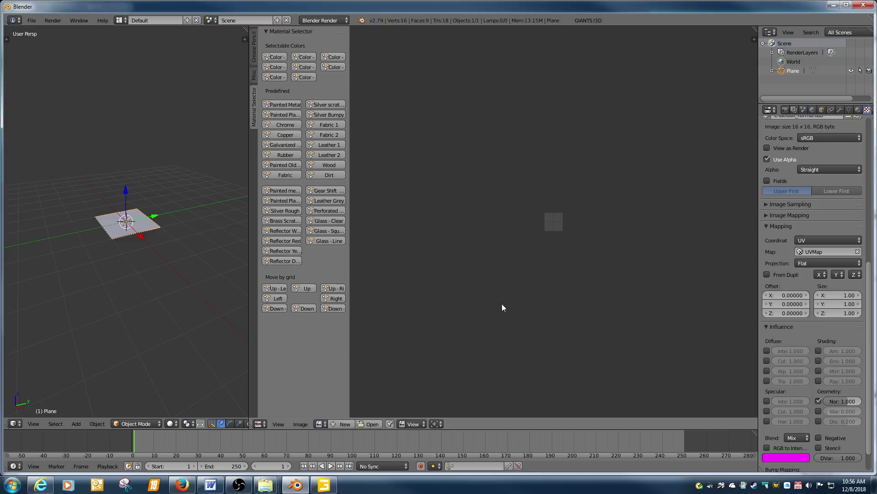
pyautogui.press('Tab')
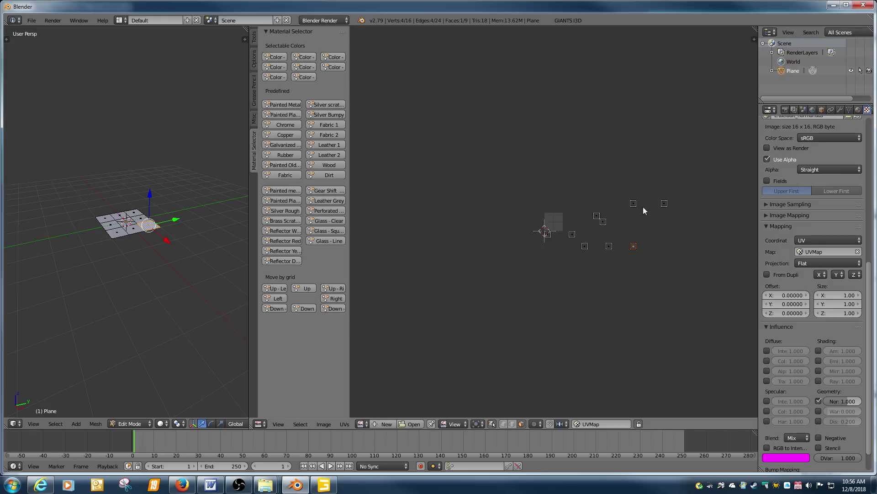
pyautogui.click(325, 484)
pyautogui.scroll(8, 425, 297)
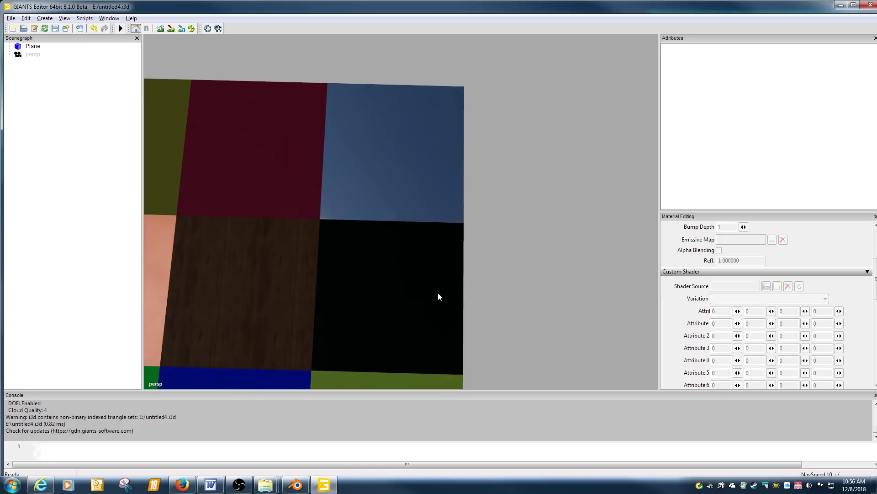
pyautogui.keyDown('alt'); pyautogui.moveTo(442, 285); pyautogui.dragTo(443, 289, button='middle'); pyautogui.keyUp('alt')
pyautogui.scroll(4, 443, 289)
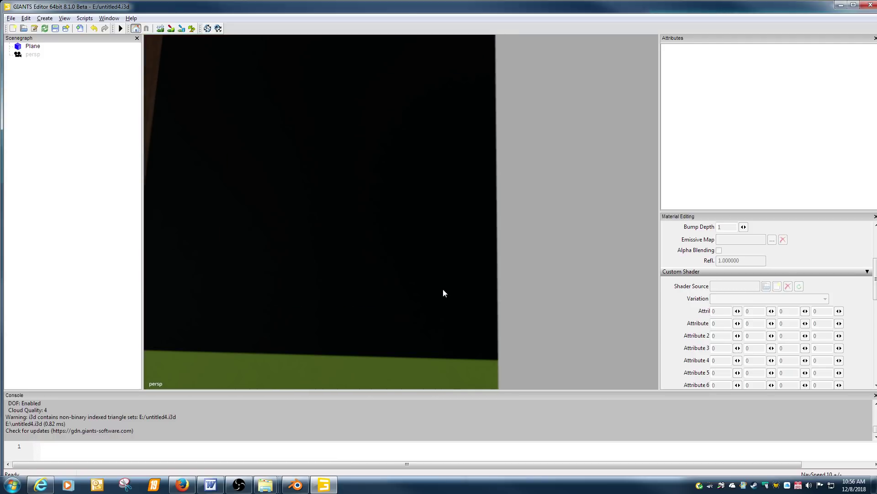
pyautogui.scroll(-4, 441, 288)
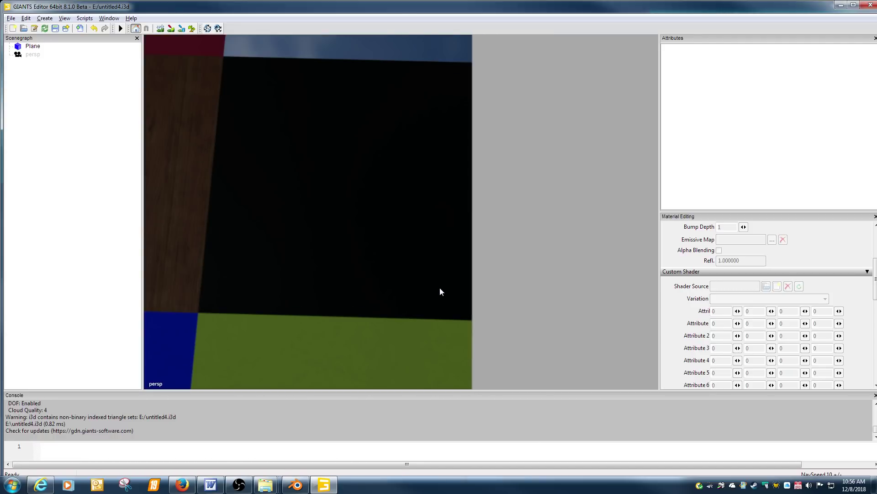
# Add a light to the scene and examine the plane's black tile and its neighbours under it from several angles
pyautogui.hotkey('ctrl', 'z')
pyautogui.scroll(6, 438, 284)
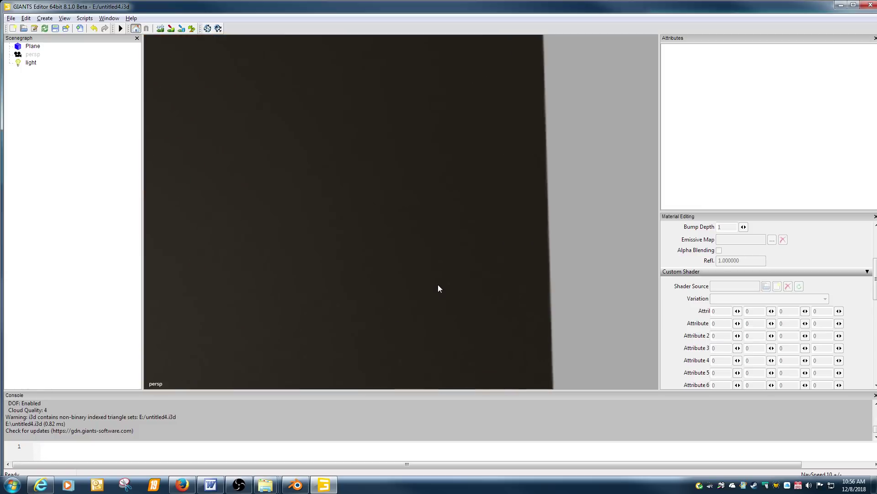
pyautogui.scroll(-2, 438, 288)
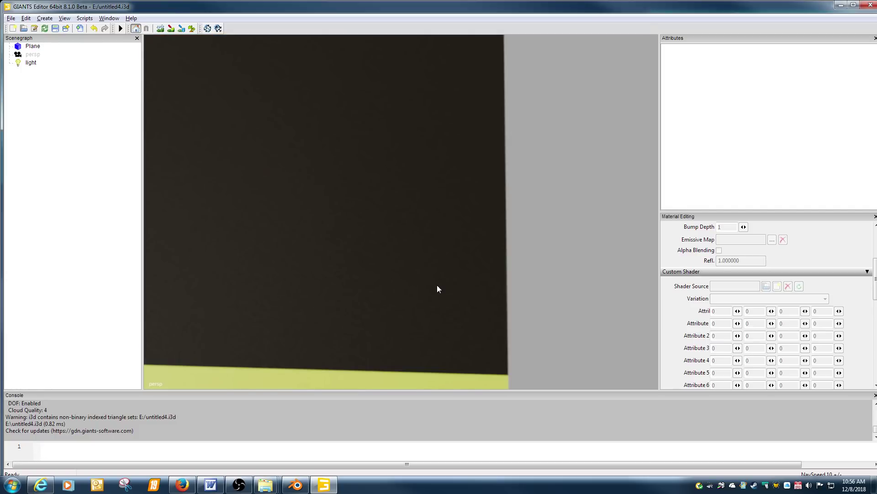
pyautogui.scroll(1, 437, 289)
pyautogui.moveTo(435, 287); pyautogui.dragTo(340, 286, button='middle')
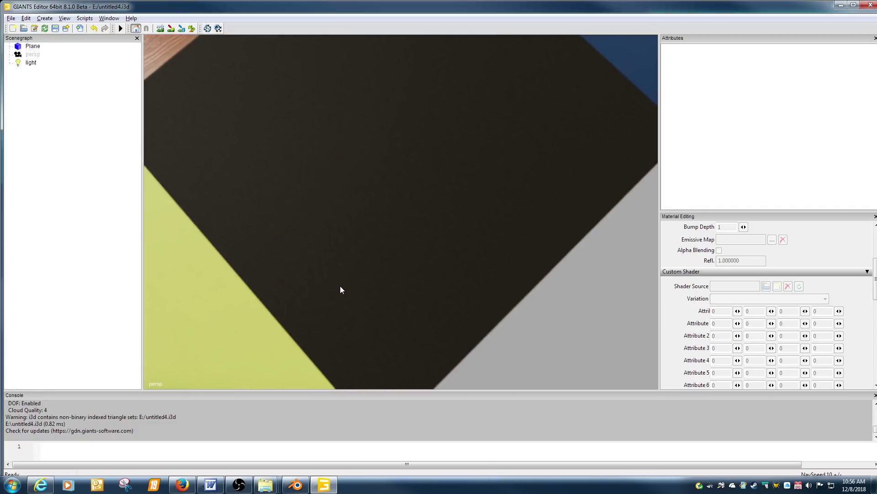
pyautogui.scroll(4, 345, 278)
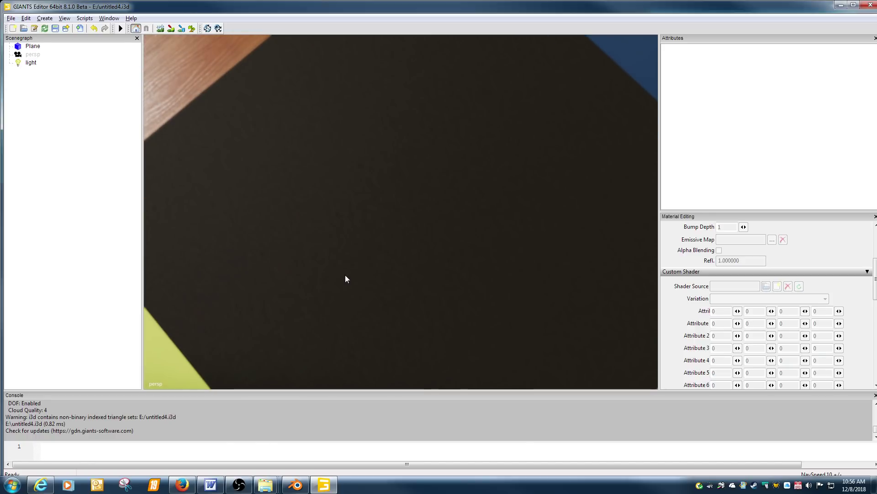
pyautogui.scroll(-4, 343, 279)
pyautogui.moveTo(313, 276); pyautogui.dragTo(389, 257, button='middle')
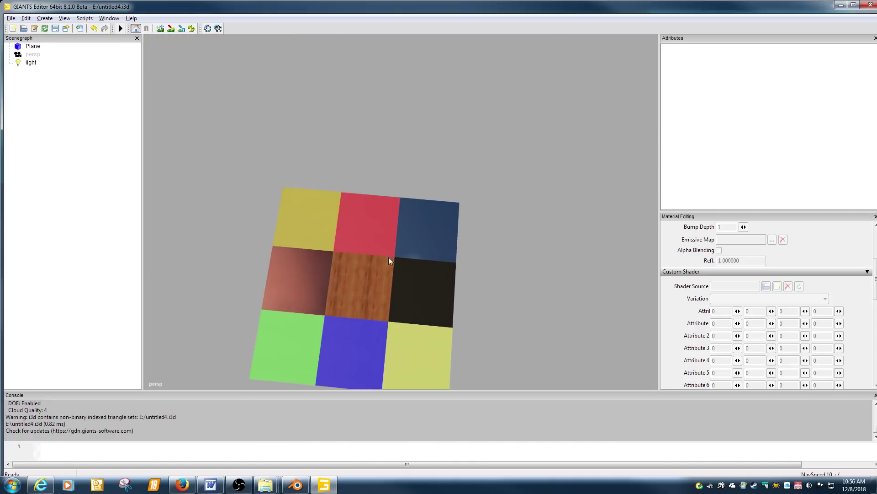
# Bring up the Plane's colorMat shader values and delete the light from the scene
pyautogui.click(33, 46)
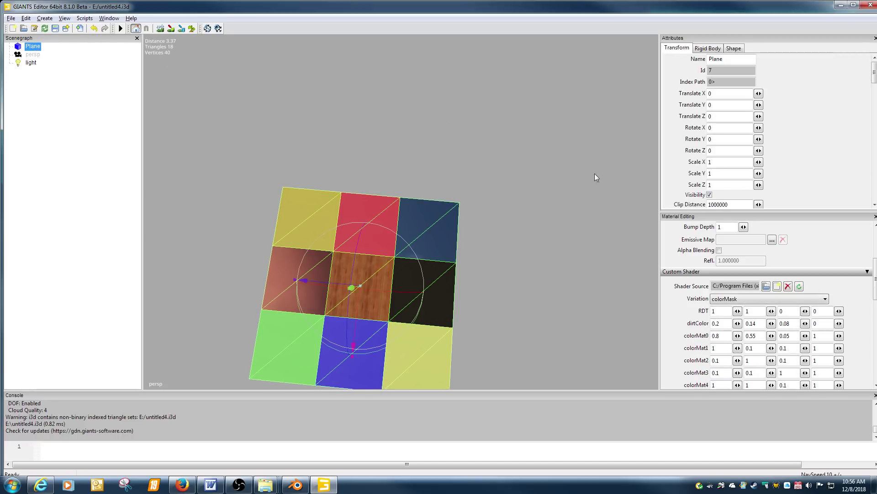
pyautogui.moveTo(875, 297); pyautogui.dragTo(866, 307)
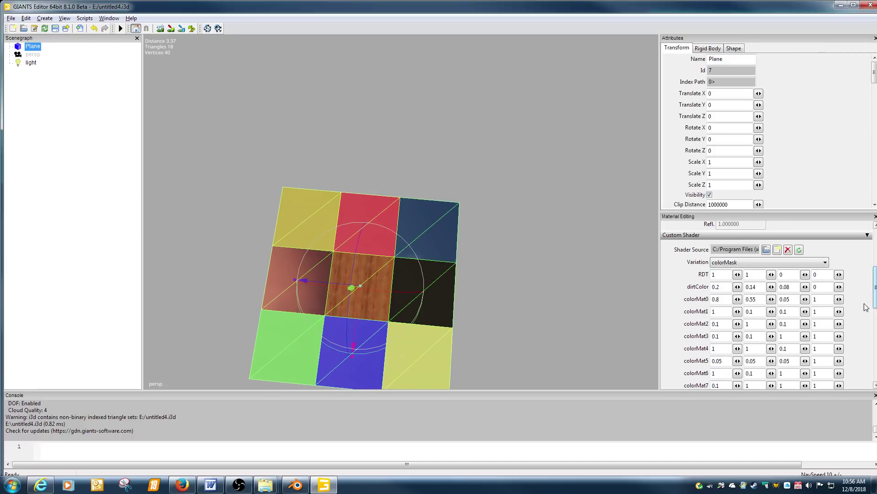
pyautogui.moveTo(522, 286); pyautogui.dragTo(523, 284, button='middle')
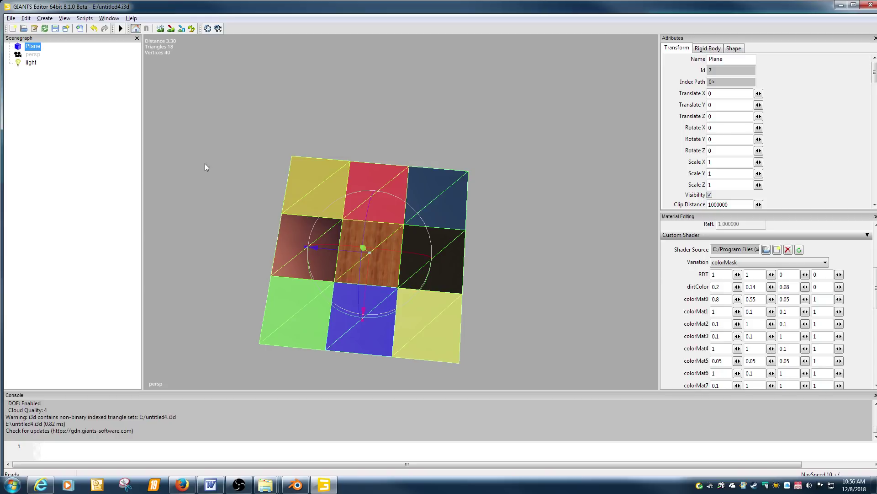
pyautogui.click(24, 66)
pyautogui.press('Delete')
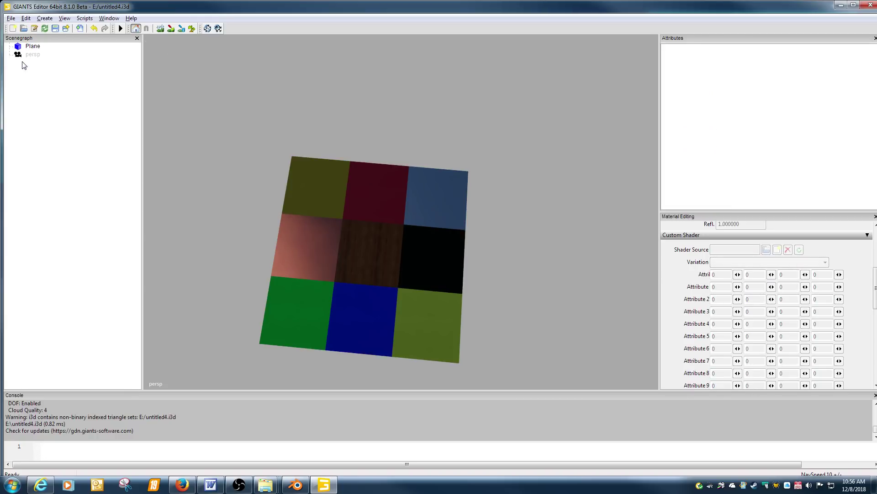
# Select the Plane, try a first colorMat0 value of about 0.33, and restore it to 0.8
pyautogui.click(37, 47)
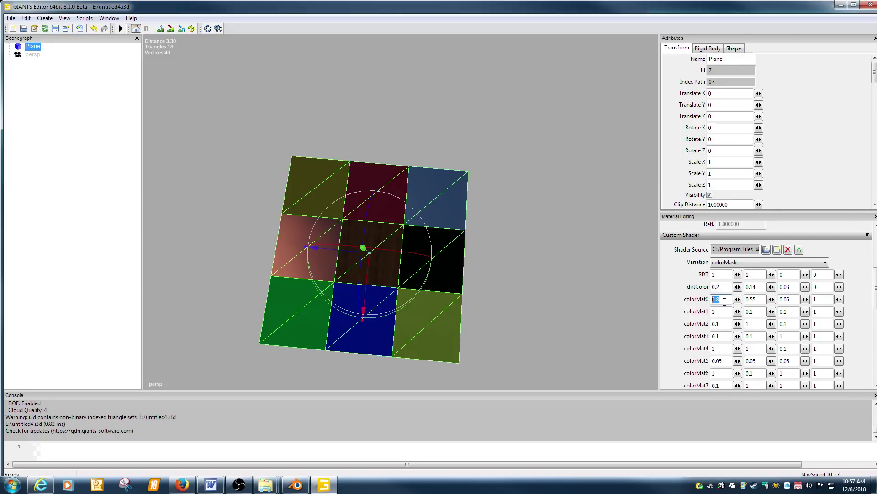
pyautogui.click(738, 301)
pyautogui.moveTo(748, 310); pyautogui.dragTo(732, 310)
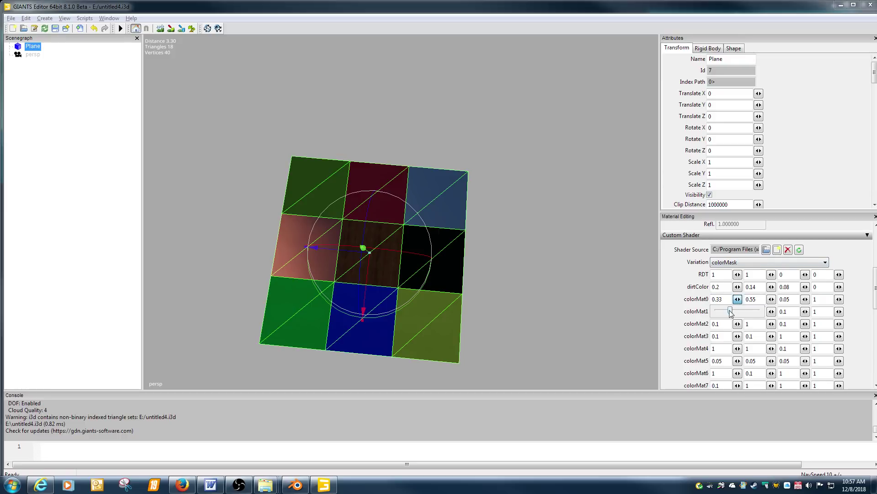
pyautogui.moveTo(730, 310); pyautogui.dragTo(731, 309)
pyautogui.write('.8')
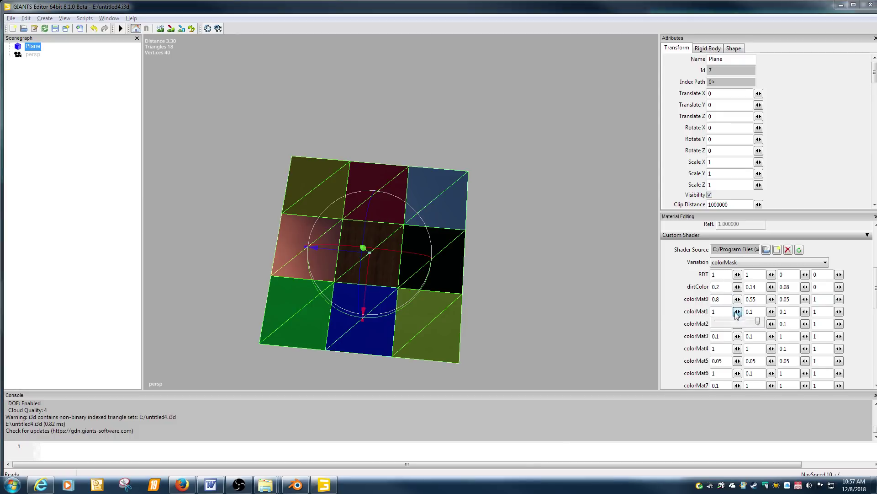
# Try a first colorMat1 value of about 0.56 and restore it to 1
pyautogui.moveTo(737, 312); pyautogui.dragTo(526, 234)
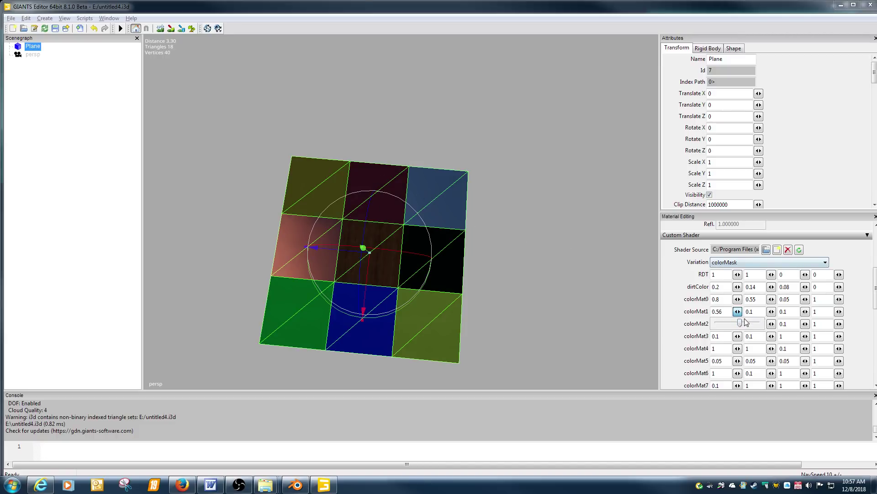
pyautogui.moveTo(740, 323)
pyautogui.mouseDown()
pyautogui.moveTo(723, 324)
pyautogui.moveTo(733, 324)
pyautogui.mouseUp()
pyautogui.doubleClick(726, 314)
pyautogui.write('1')
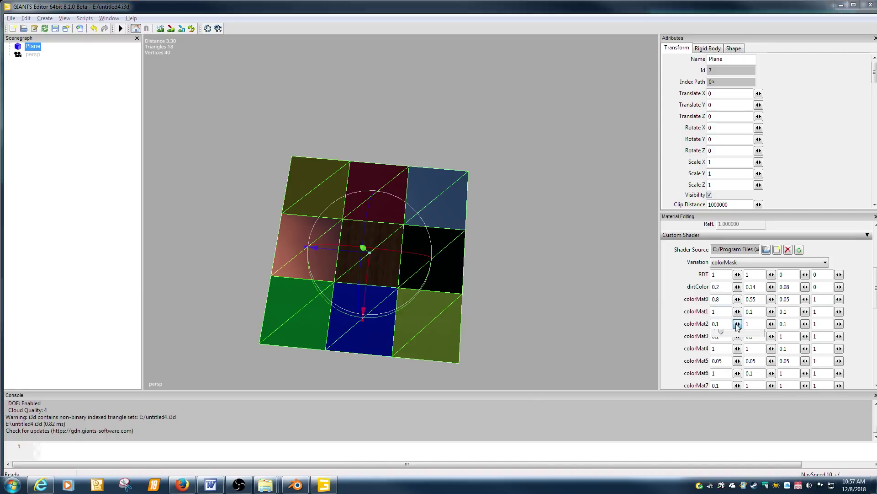
# Lower the first colorMat2 value to 0 and set it to 0.08
pyautogui.moveTo(738, 326); pyautogui.dragTo(715, 335)
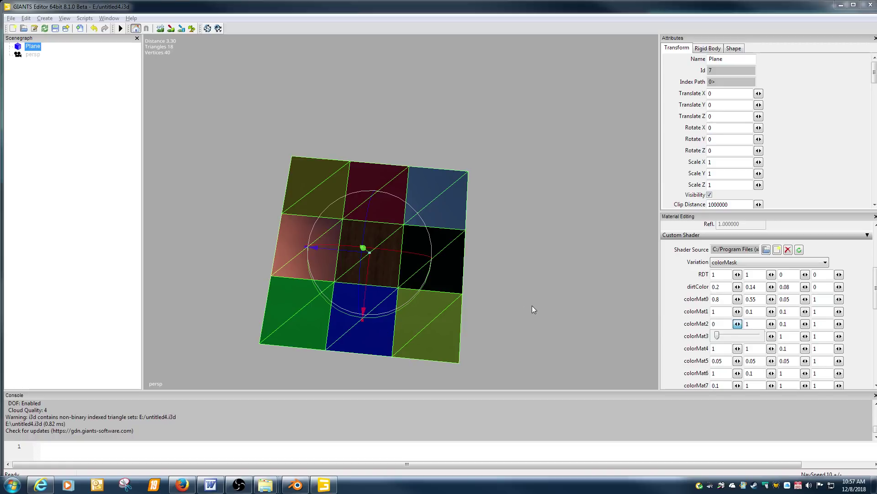
pyautogui.moveTo(720, 338)
pyautogui.mouseDown()
pyautogui.moveTo(754, 338)
pyautogui.moveTo(725, 342)
pyautogui.mouseUp()
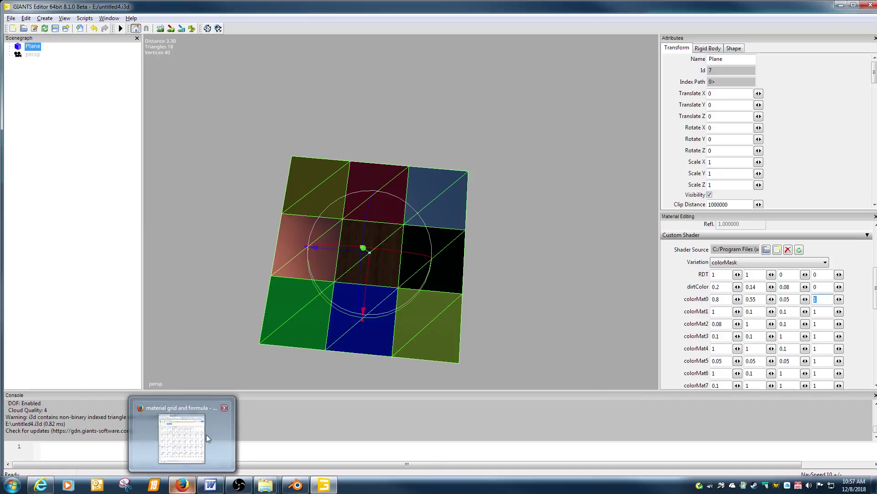
# Consult the material grid spreadsheet in Firefox, return to GIANTS Editor, and set the fourth colorMat0 value to 13 for Leather2
pyautogui.moveTo(210, 466)
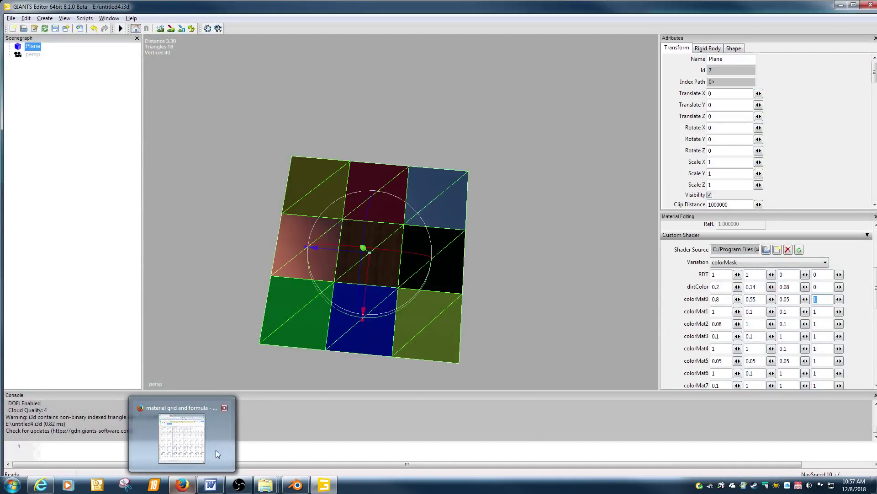
pyautogui.click(208, 459)
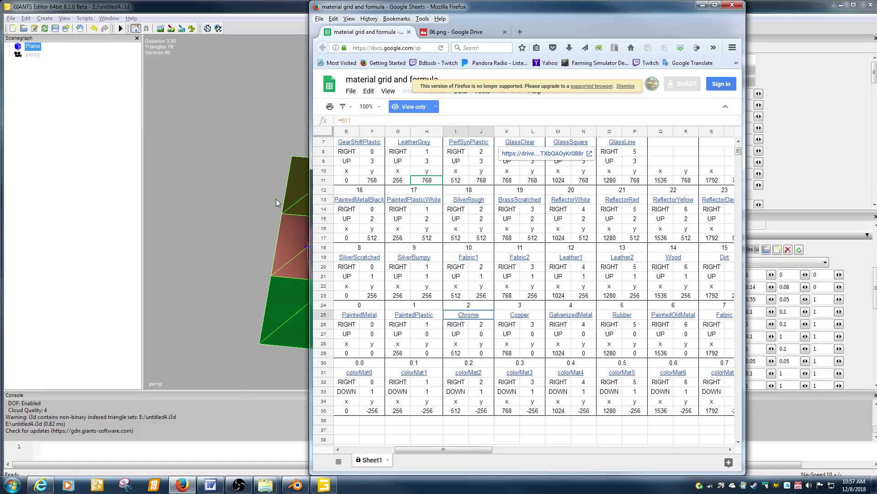
pyautogui.click(242, 9)
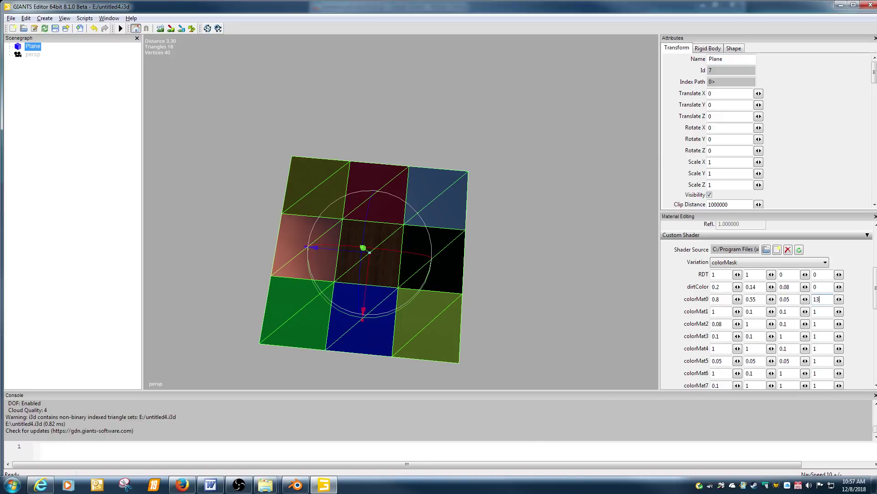
# Examine the surface texture of the dark olive corner square of the plane up close
pyautogui.moveTo(372, 236)
pyautogui.keyDown('alt'); pyautogui.mouseDown()
pyautogui.moveTo(372, 245)
pyautogui.moveTo(397, 246)
pyautogui.moveTo(374, 226)
pyautogui.moveTo(373, 234)
pyautogui.mouseUp(); pyautogui.keyUp('alt')
pyautogui.scroll(-3, 372, 225)
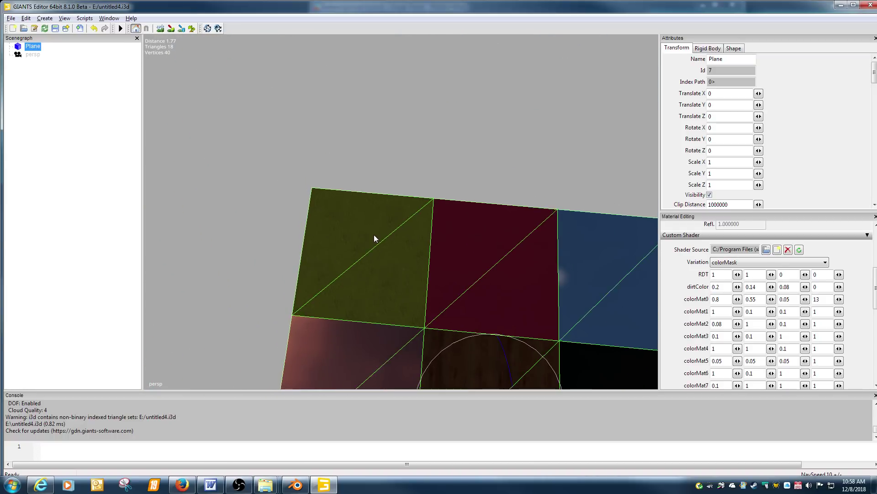
pyautogui.scroll(3, 376, 235)
pyautogui.scroll(4, 381, 232)
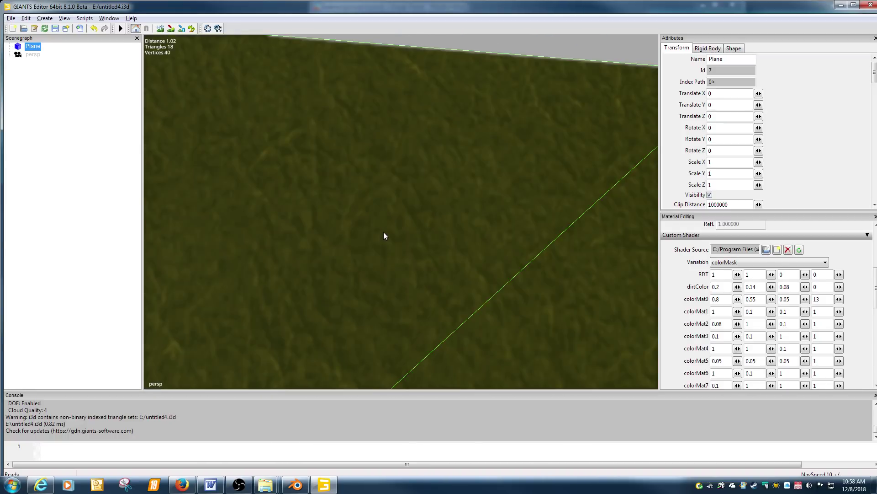
pyautogui.scroll(-4, 380, 232)
pyautogui.scroll(-5, 380, 234)
# Deselect the plane and examine the materials on all its squares from different angles
pyautogui.keyDown('alt'); pyautogui.moveTo(398, 262); pyautogui.dragTo(376, 237); pyautogui.keyUp('alt')
pyautogui.keyDown('alt'); pyautogui.moveTo(374, 233); pyautogui.dragTo(439, 266, button='middle'); pyautogui.keyUp('alt')
pyautogui.click(456, 258)
pyautogui.scroll(2, 441, 260)
pyautogui.keyDown('alt'); pyautogui.moveTo(441, 264); pyautogui.dragTo(423, 246); pyautogui.keyUp('alt')
pyautogui.scroll(3, 405, 256)
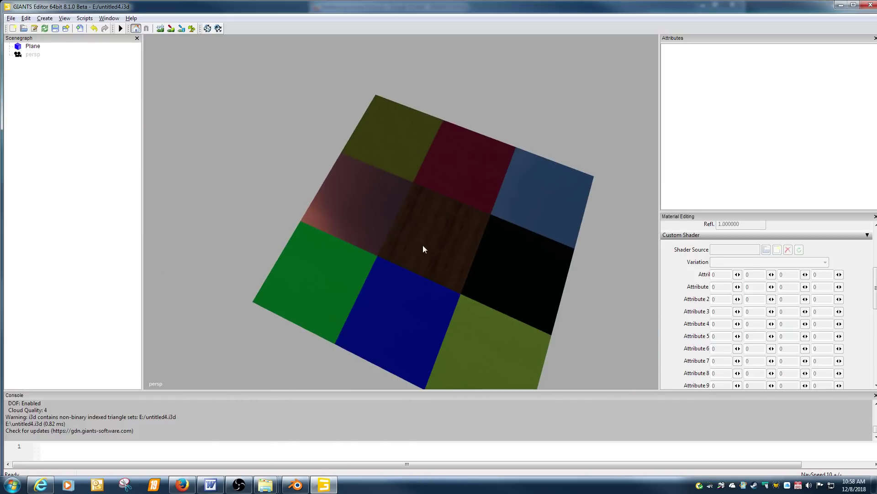
pyautogui.scroll(5, 422, 254)
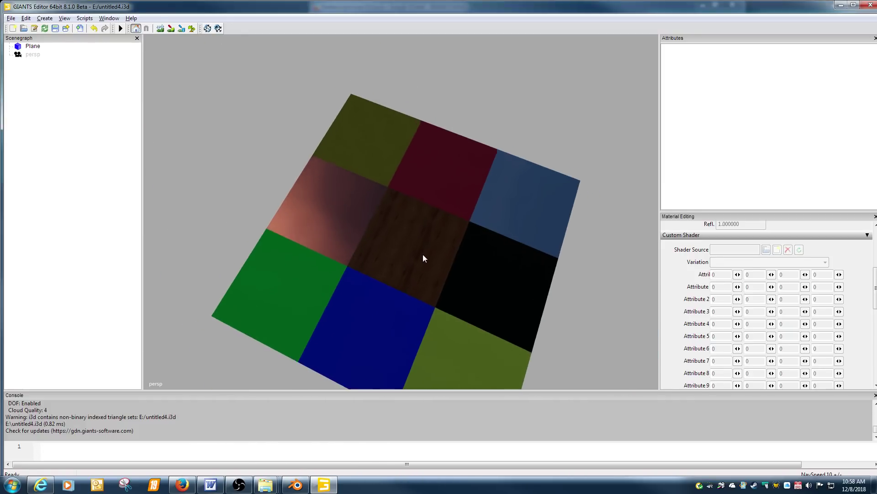
pyautogui.scroll(-2, 419, 254)
pyautogui.scroll(3, 421, 251)
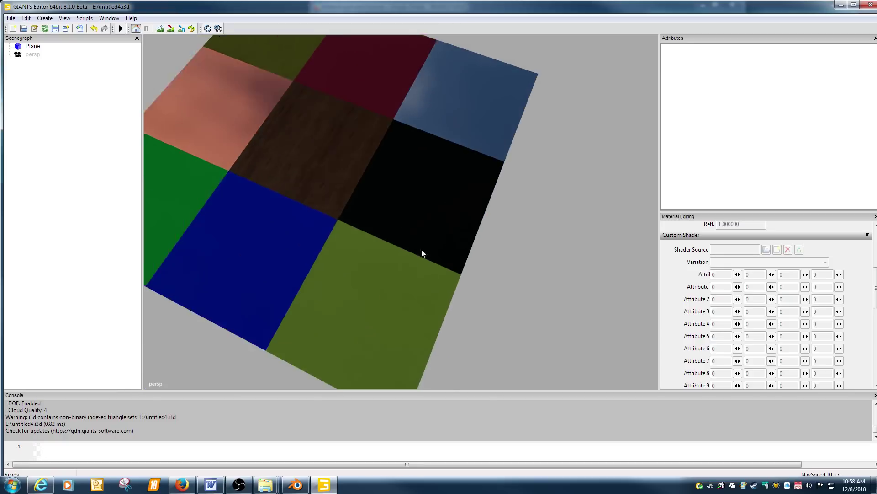
# Close GIANTS Editor without saving untitled4.i3d and quit Blender without saving, leaving the spreadsheet window minimized
pyautogui.click(872, 6)
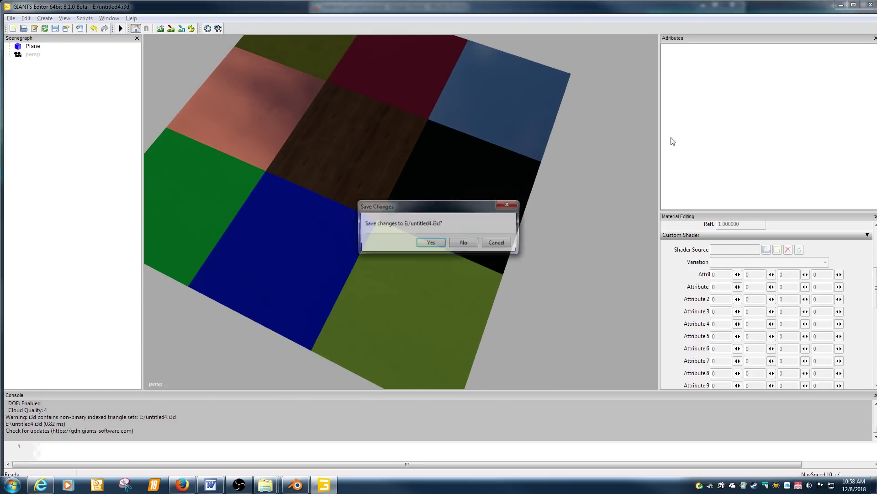
pyautogui.click(476, 243)
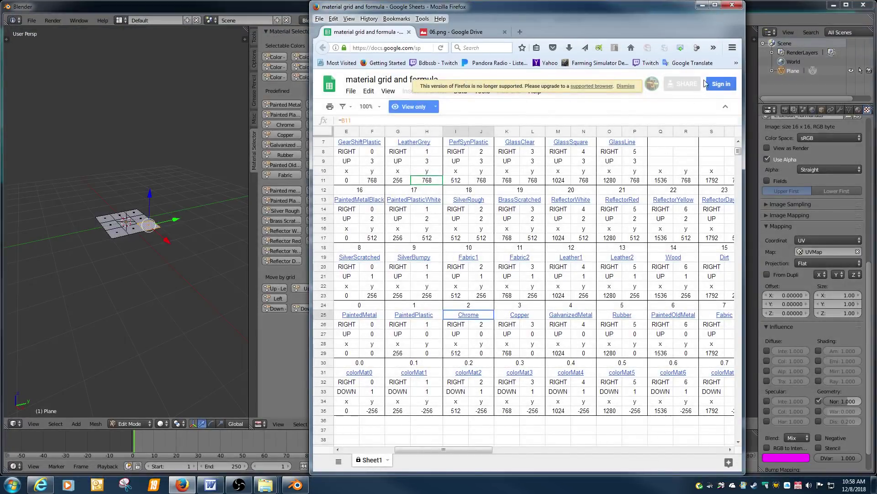
pyautogui.click(864, 5)
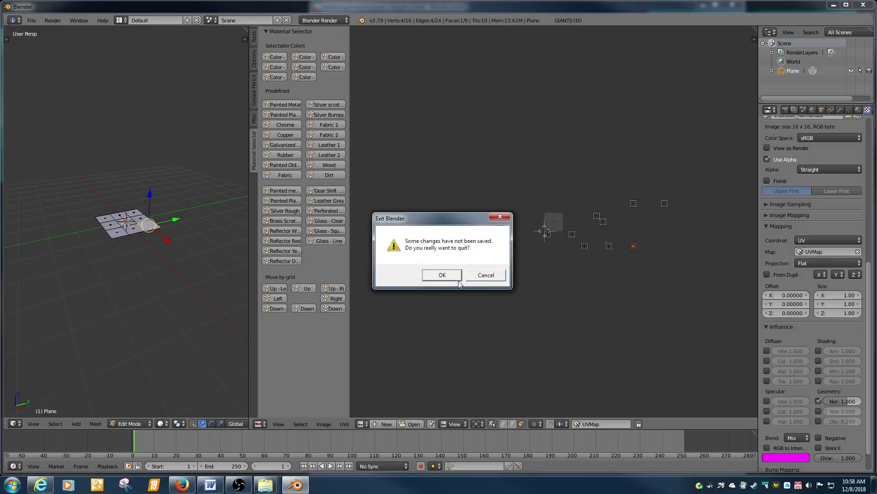
pyautogui.click(457, 277)
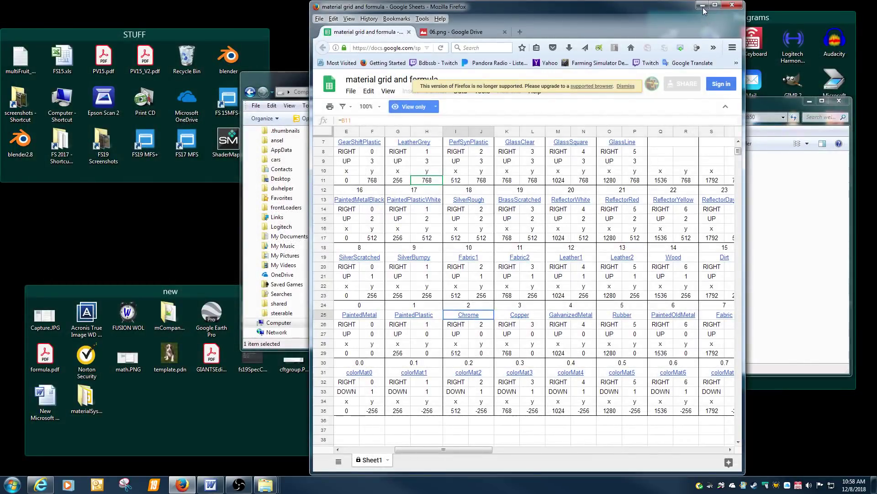
pyautogui.click(702, 5)
# Open weight650.i3d from the game's data/vehicles/agco/weight650 folder in GIANTS Editor
pyautogui.click(677, 210)
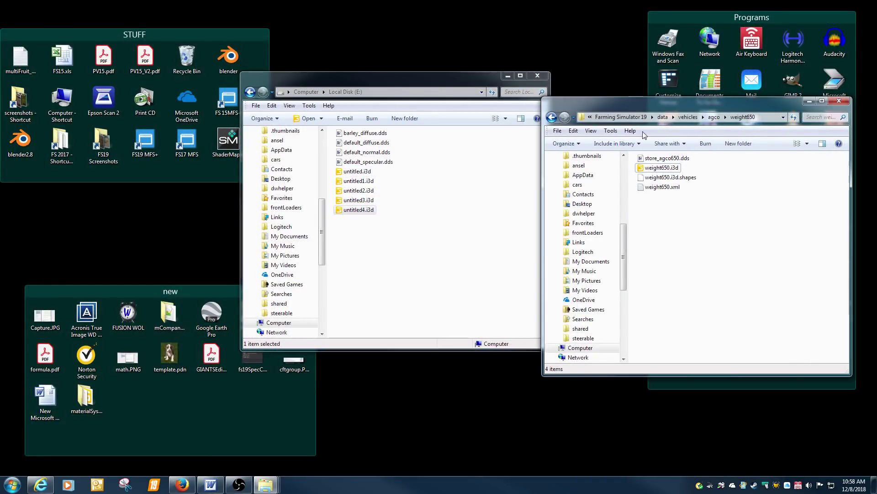
pyautogui.doubleClick(662, 168)
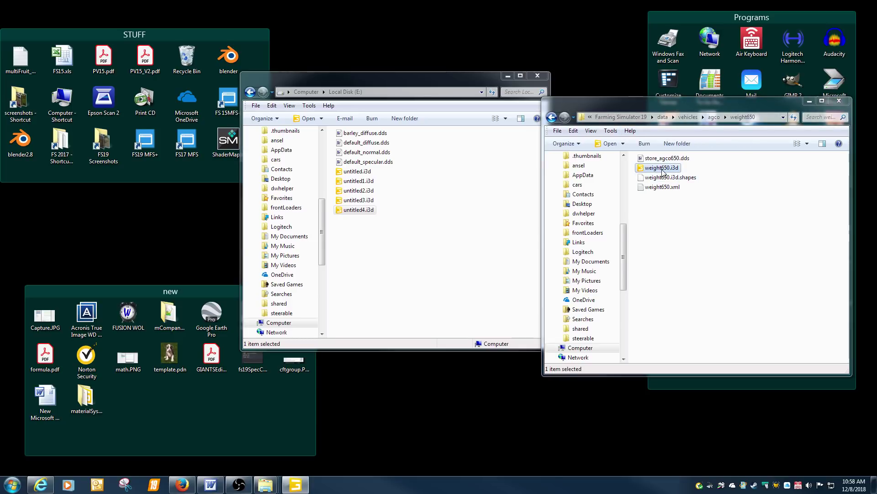
pyautogui.doubleClick(359, 219)
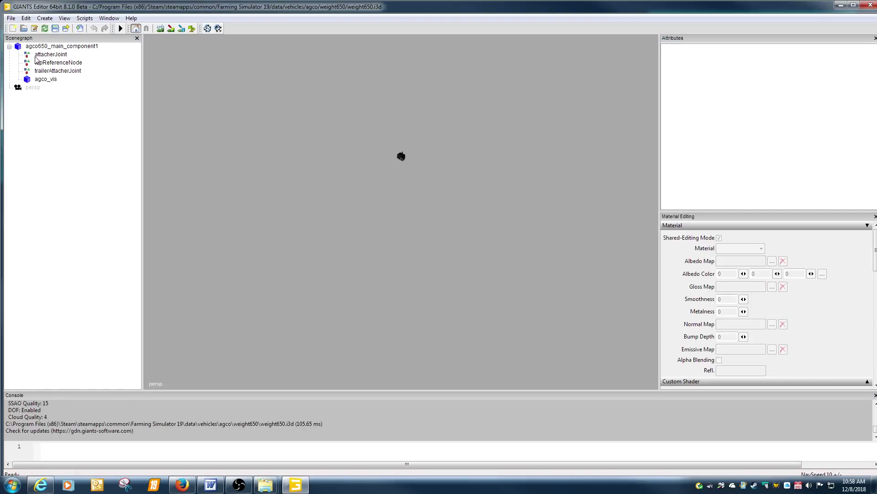
# Start exporting only the agco_vis shape and choose Local Disk (E:) as the destination
pyautogui.click(47, 79)
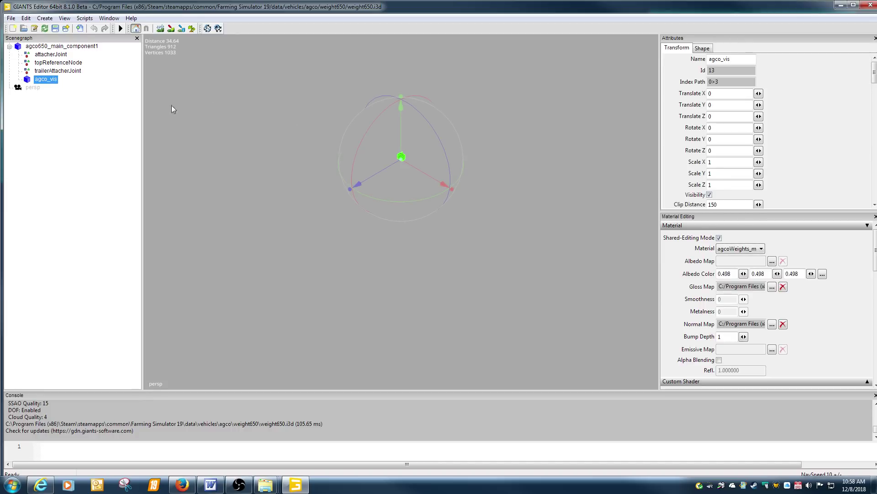
pyautogui.click(10, 19)
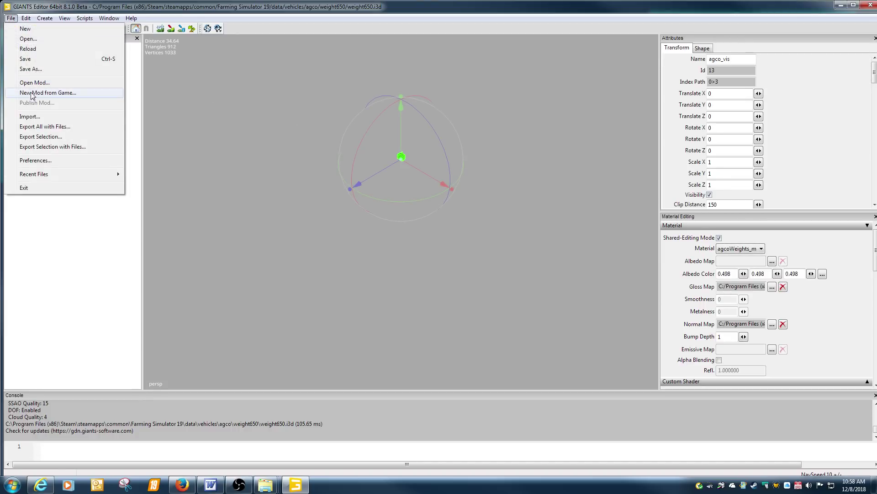
pyautogui.click(32, 137)
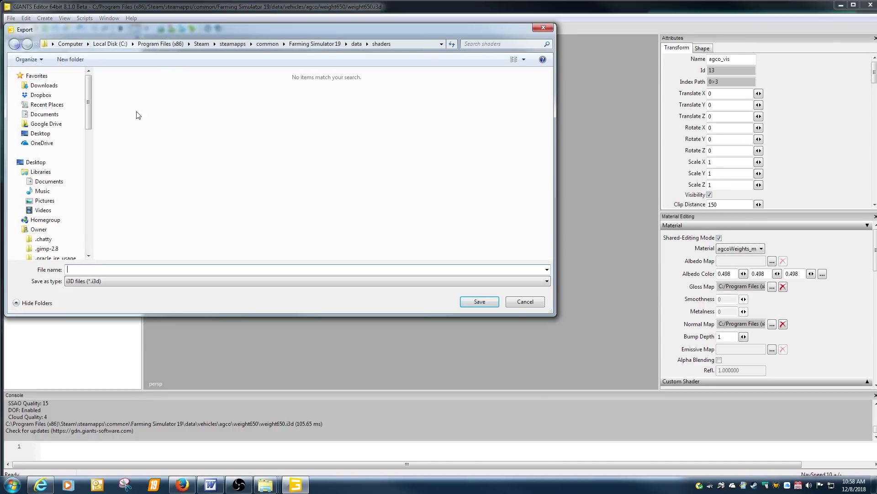
pyautogui.click(40, 133)
pyautogui.click(122, 103)
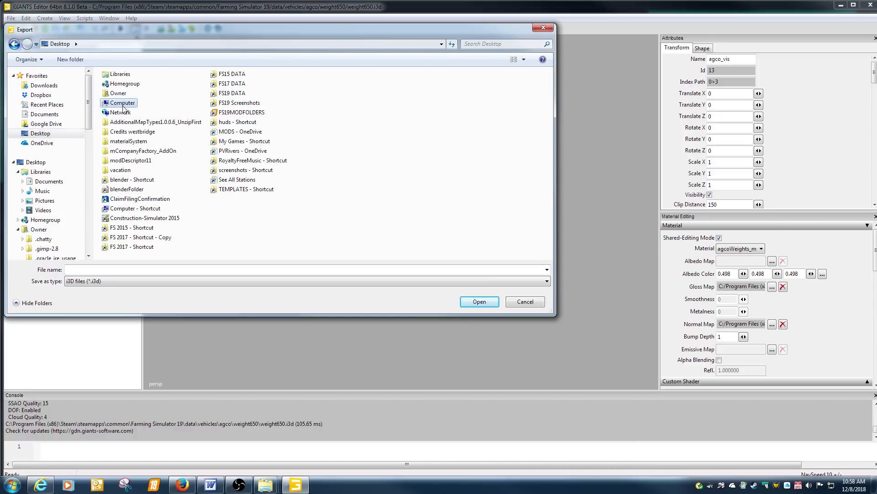
pyautogui.doubleClick(123, 103)
pyautogui.doubleClick(283, 93)
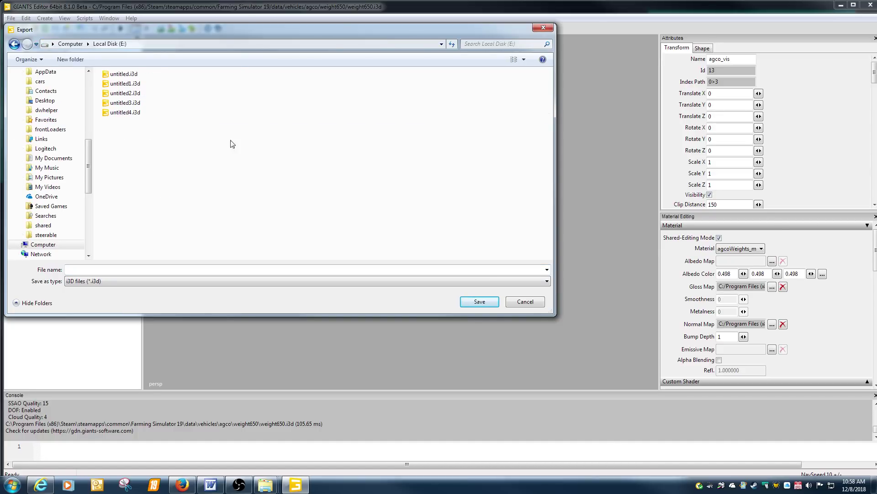
# Save the export as a Wavefront OBJ file named weight and close GIANTS Editor
pyautogui.click(144, 281)
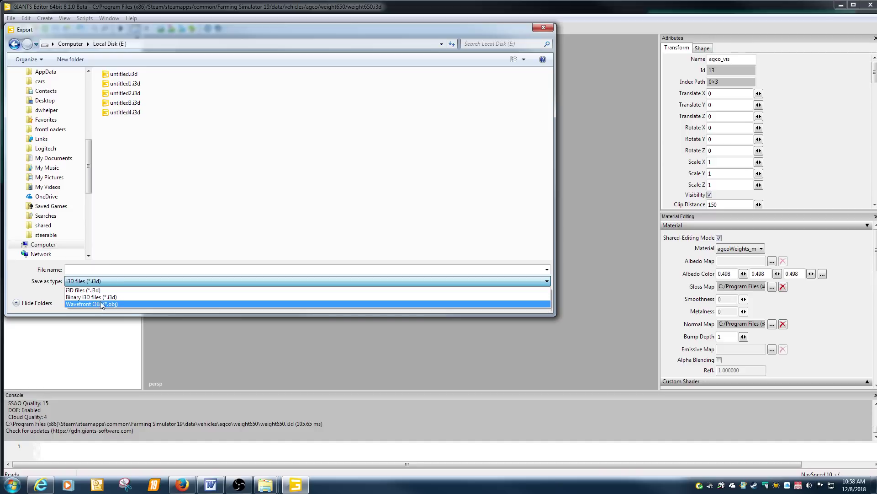
pyautogui.click(123, 298)
pyautogui.click(118, 281)
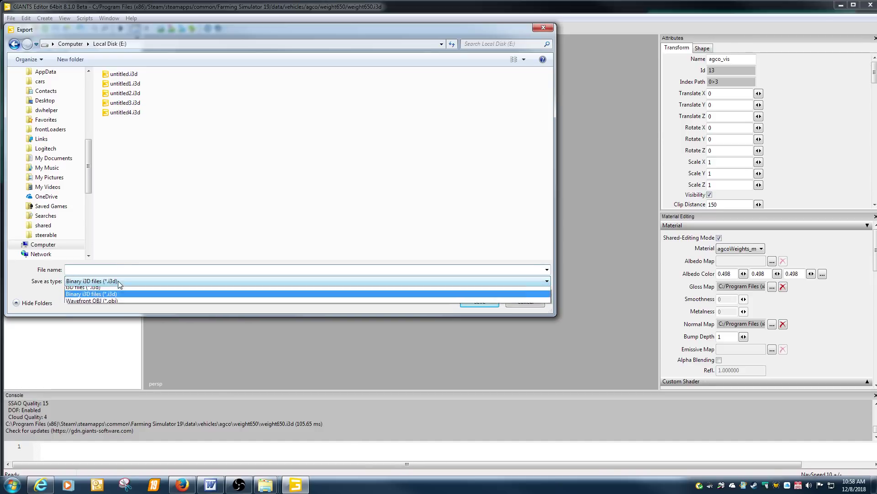
pyautogui.click(105, 304)
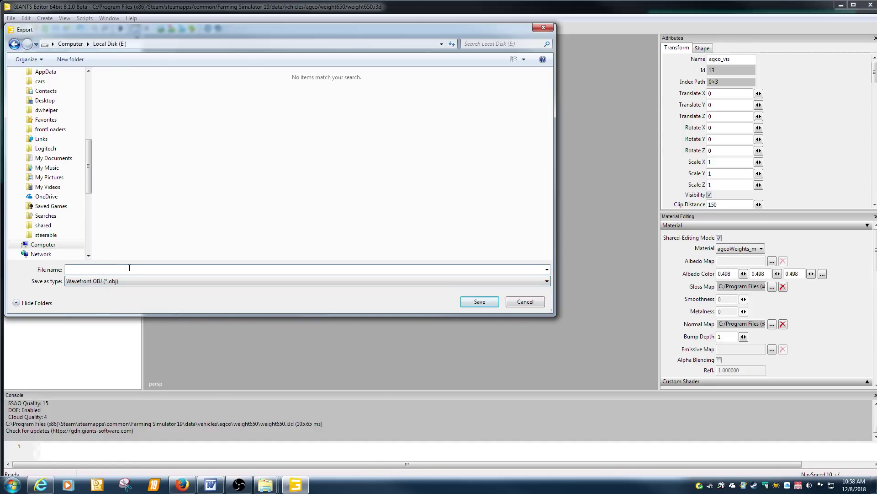
pyautogui.write('weight')
pyautogui.press('Return')
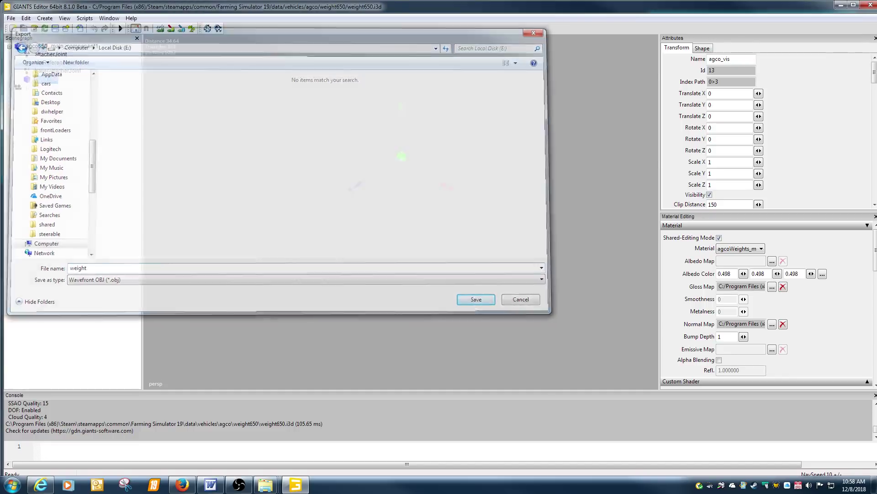
pyautogui.click(867, 4)
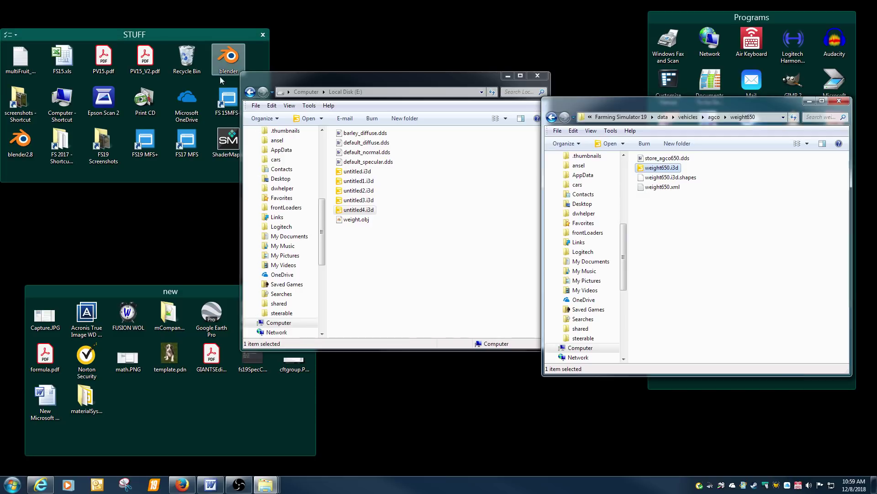
# Launch Blender and import the Wavefront file weight.obj from the E: drive
pyautogui.doubleClick(229, 56)
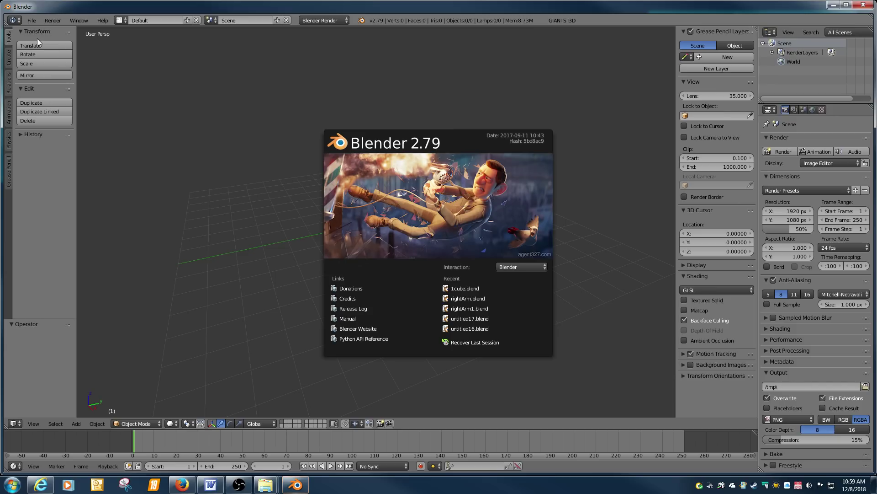
pyautogui.click(31, 20)
pyautogui.moveTo(48, 195)
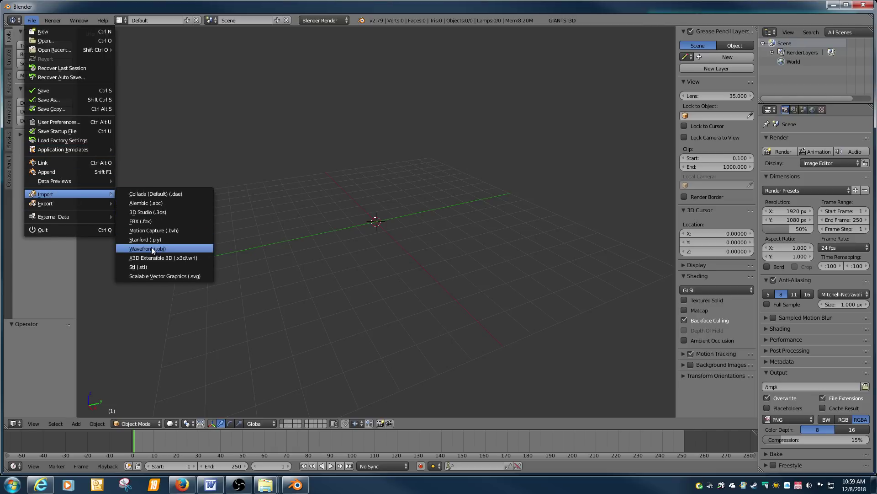
pyautogui.click(151, 247)
pyautogui.click(24, 78)
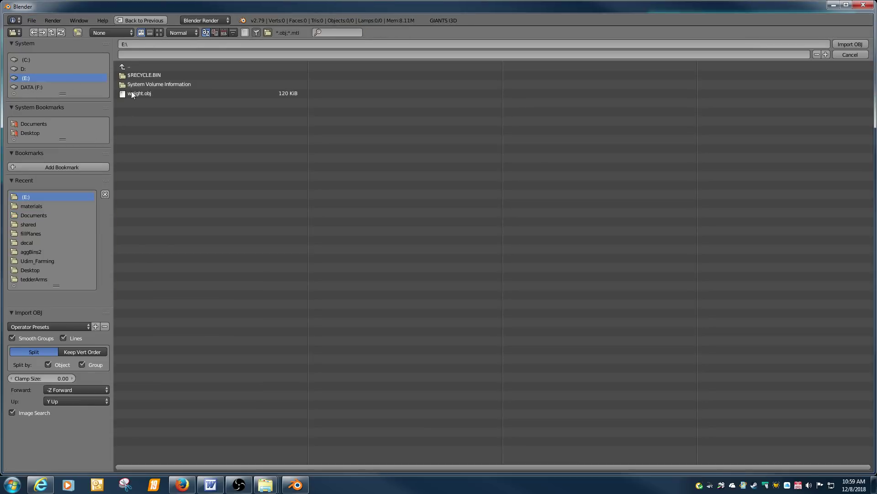
pyautogui.doubleClick(132, 91)
pyautogui.scroll(6, 406, 185)
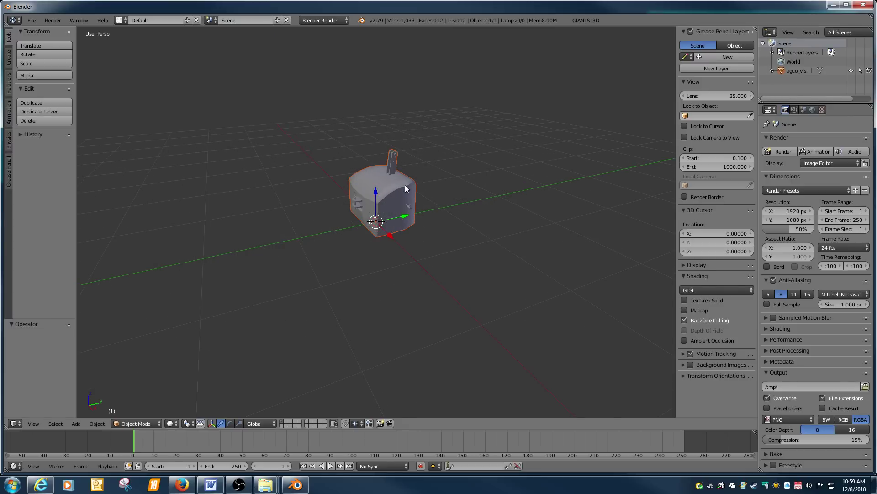
# Select the whole agco_vis mesh in Edit Mode and set up a UV/Image Editor beside the 3D view
pyautogui.press('Tab')
pyautogui.press('a')
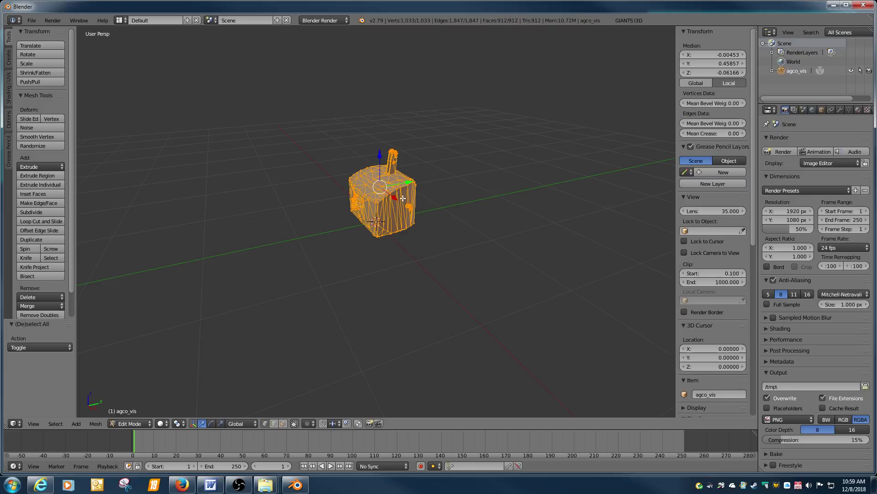
pyautogui.rightClick(374, 27)
pyautogui.click(370, 40)
pyautogui.click(389, 164)
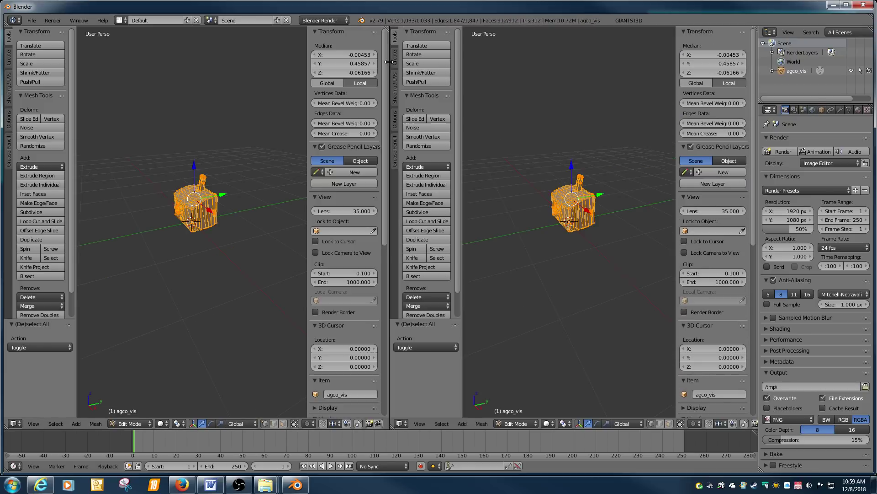
pyautogui.click(398, 425)
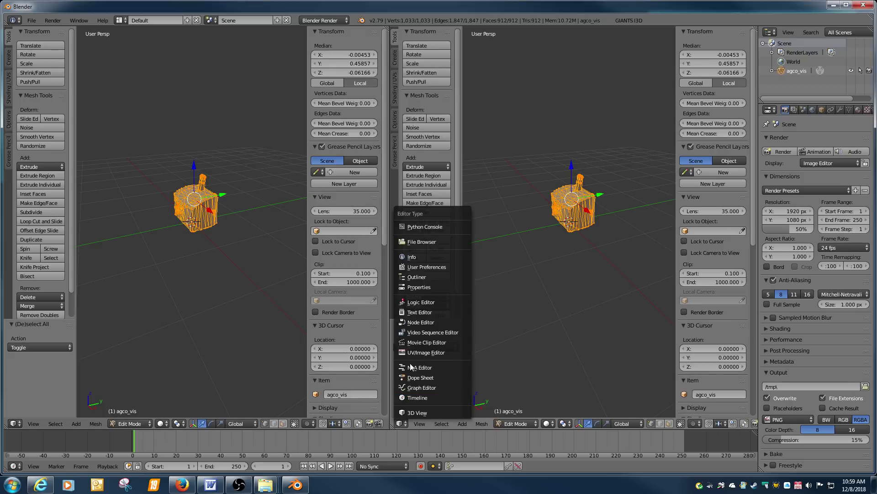
pyautogui.click(436, 353)
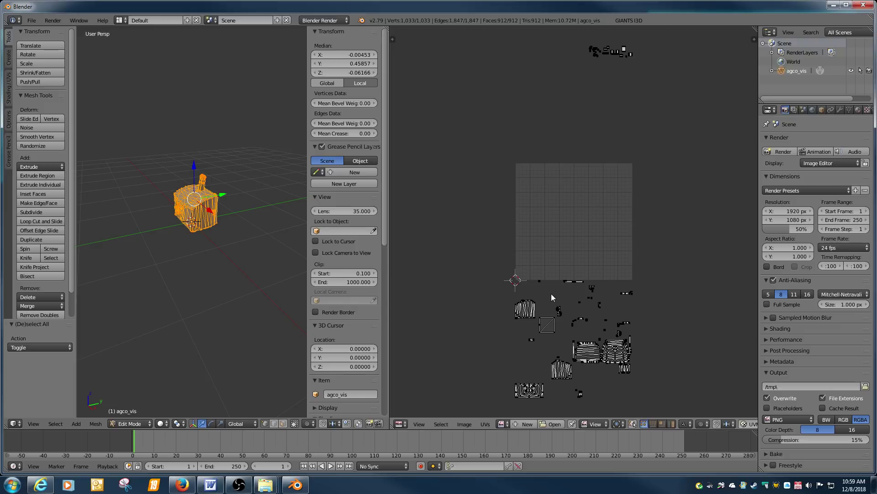
# Sync the UV selection with the mesh selection and show the UV editor's tool shelf
pyautogui.click(633, 424)
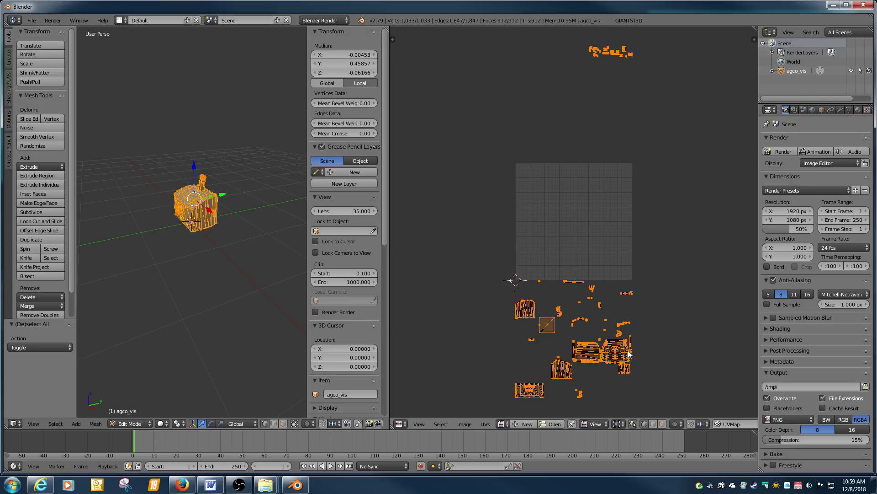
pyautogui.press('t')
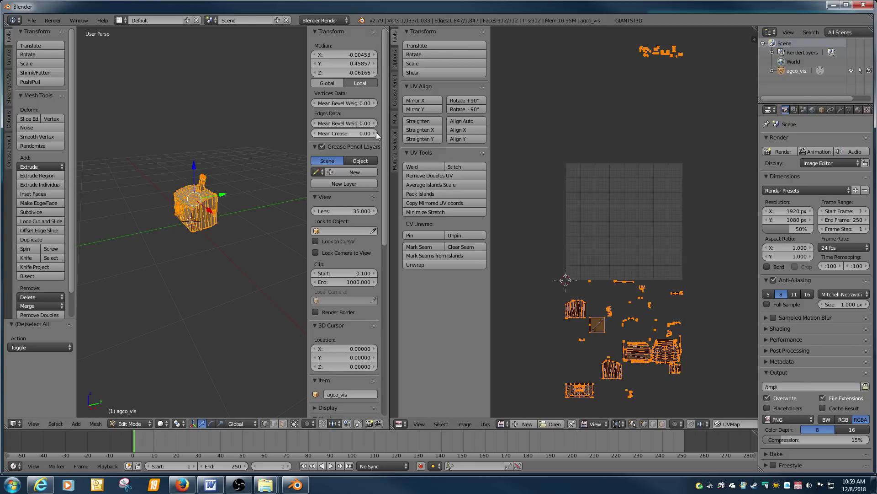
# Join the 3D view into the UV/Image Editor so the UV layout fills the whole workspace
pyautogui.rightClick(387, 138)
pyautogui.click(377, 144)
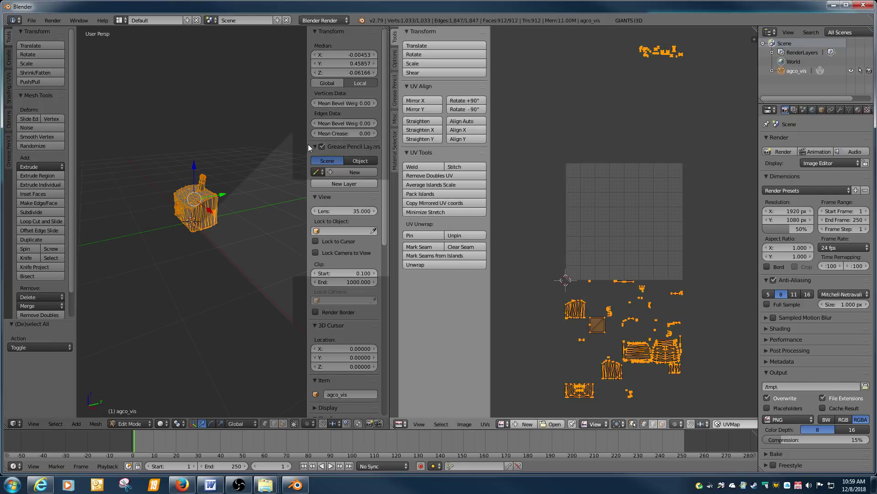
pyautogui.click(316, 143)
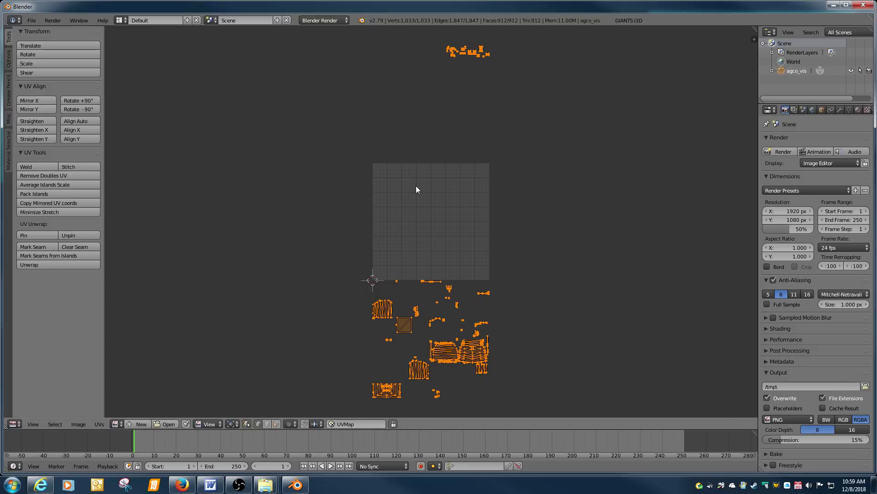
# Show the Material Selector tools, box-select the arched striped island near the UV layout's upper-left corner and move it one grid tile right
pyautogui.press('a')
pyautogui.press('b')
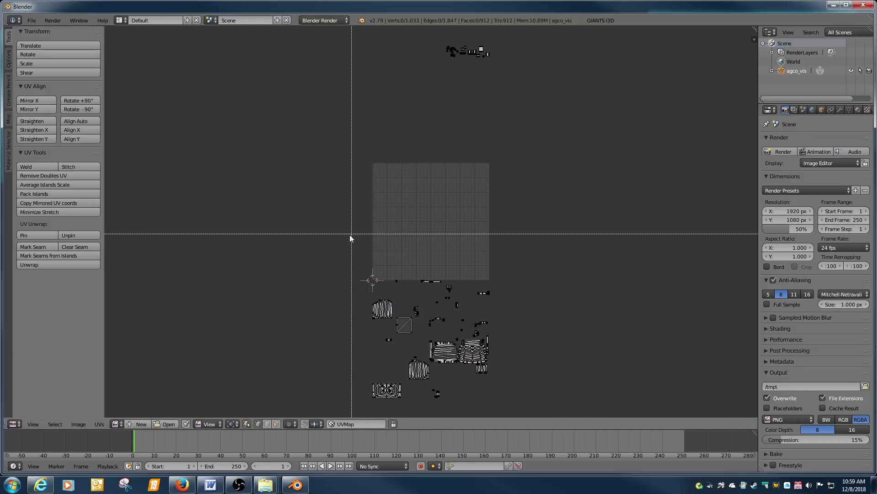
pyautogui.moveTo(348, 248); pyautogui.dragTo(395, 328)
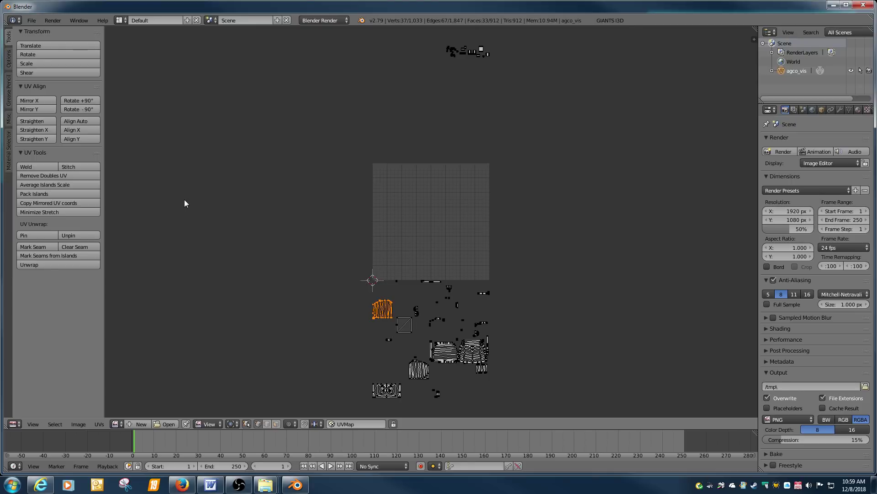
pyautogui.click(9, 162)
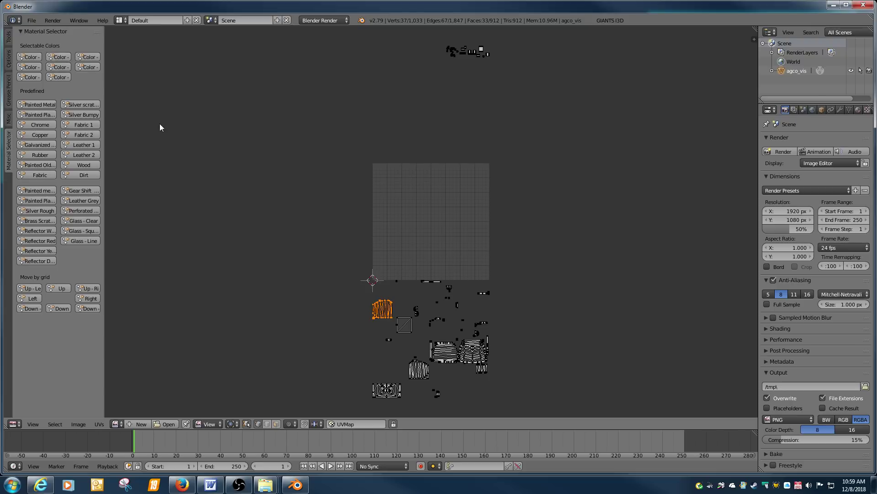
pyautogui.press('a')
pyautogui.press('a')
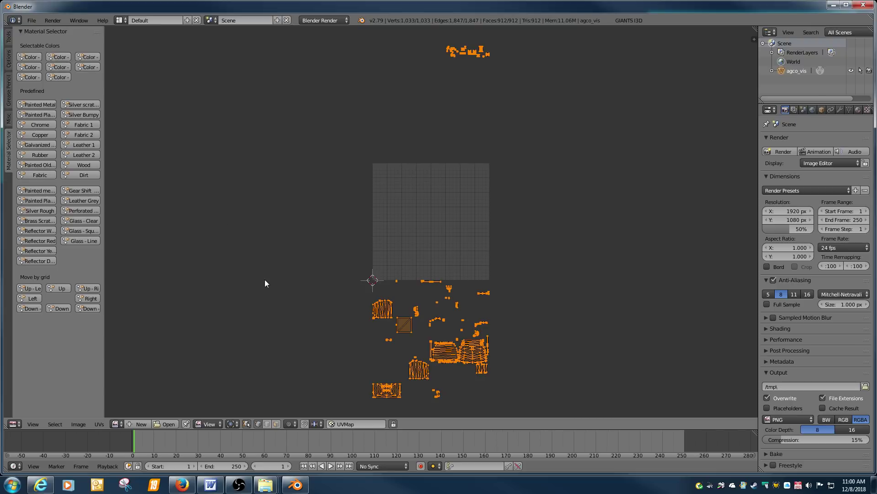
pyautogui.press('a')
pyautogui.press('b')
pyautogui.moveTo(352, 284); pyautogui.dragTo(394, 322)
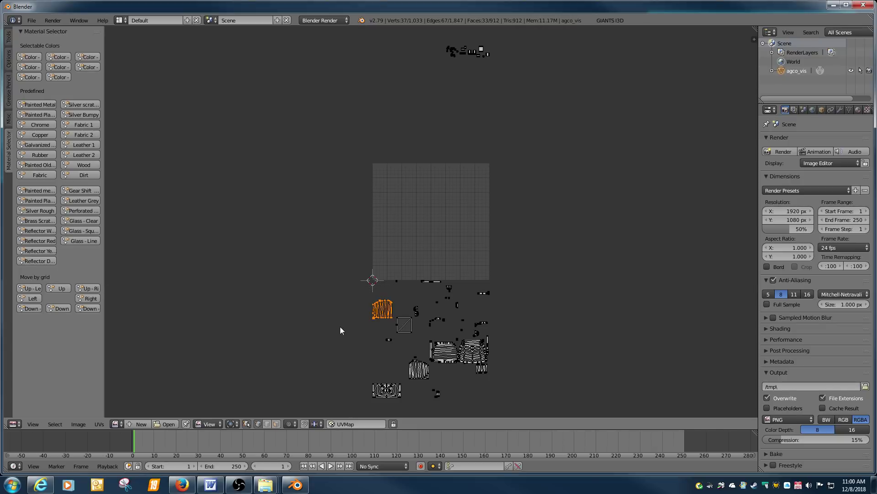
pyautogui.click(91, 298)
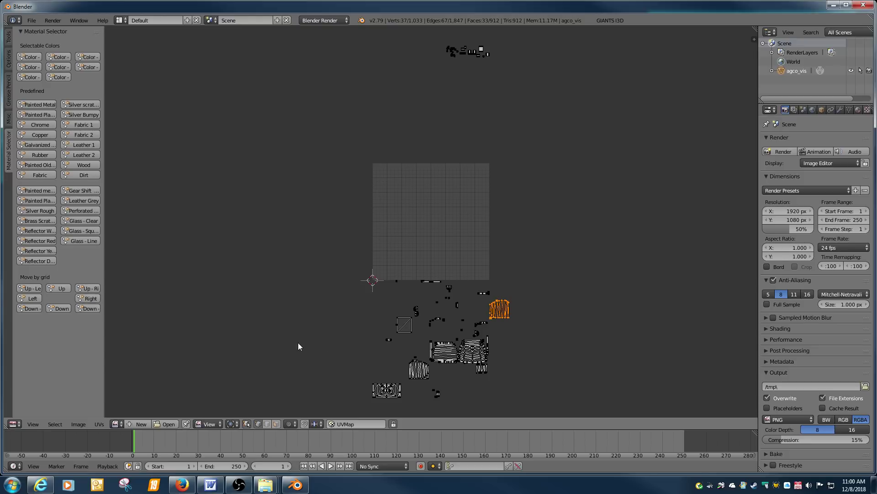
# Box-select the wide rectangular island at the UV layout's lower-left corner and move it two grid tiles right
pyautogui.press('a')
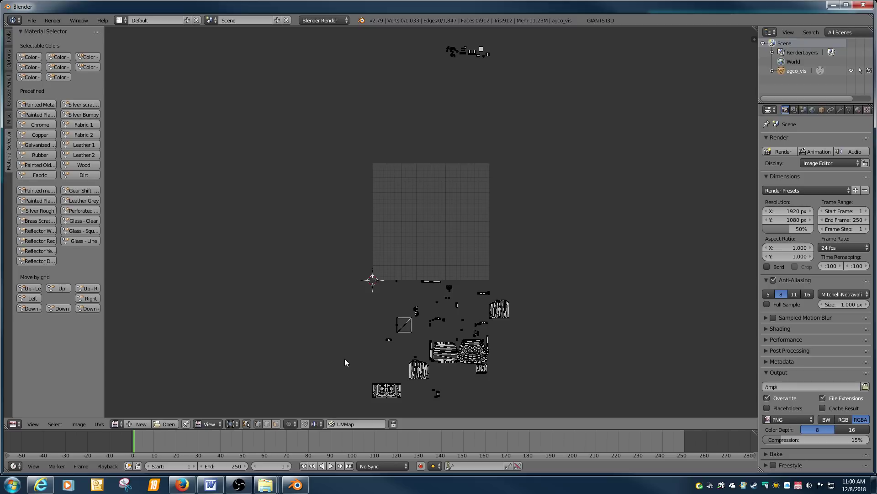
pyautogui.press('b')
pyautogui.moveTo(353, 366); pyautogui.dragTo(405, 402)
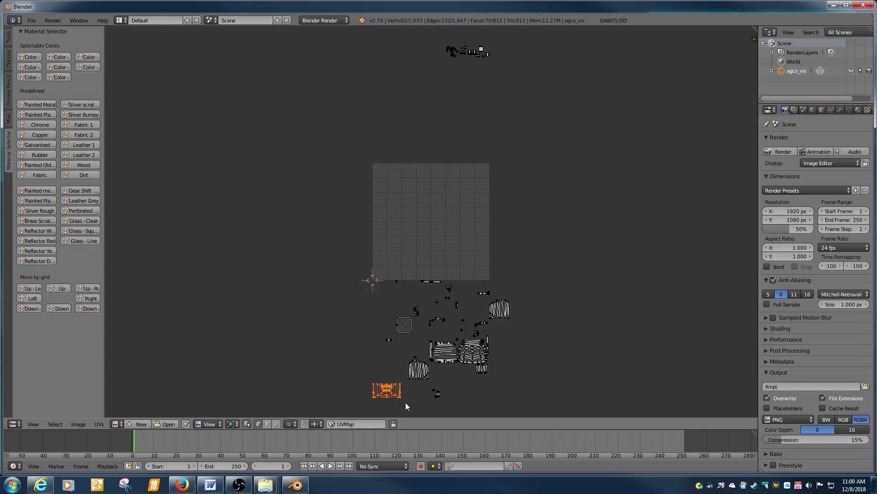
pyautogui.click(88, 298)
pyautogui.click(88, 299)
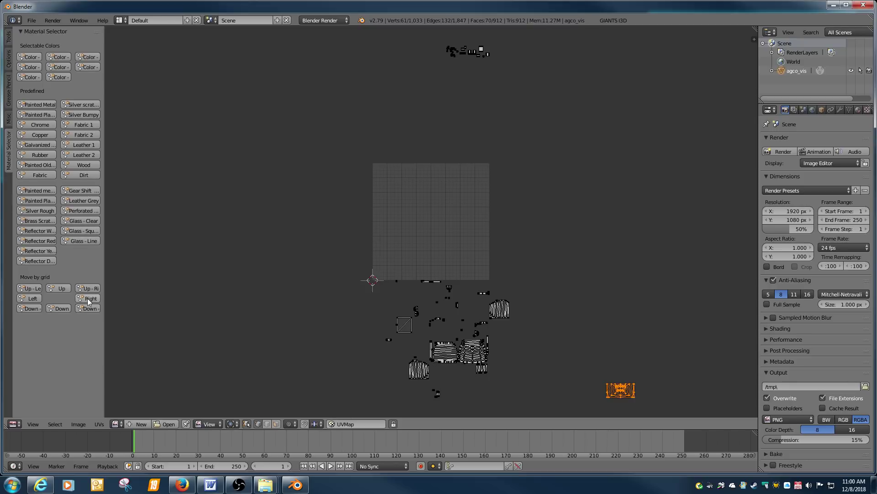
# Box-select the remaining arched striped island below the square one and move it three grid tiles right
pyautogui.press('a')
pyautogui.press('b')
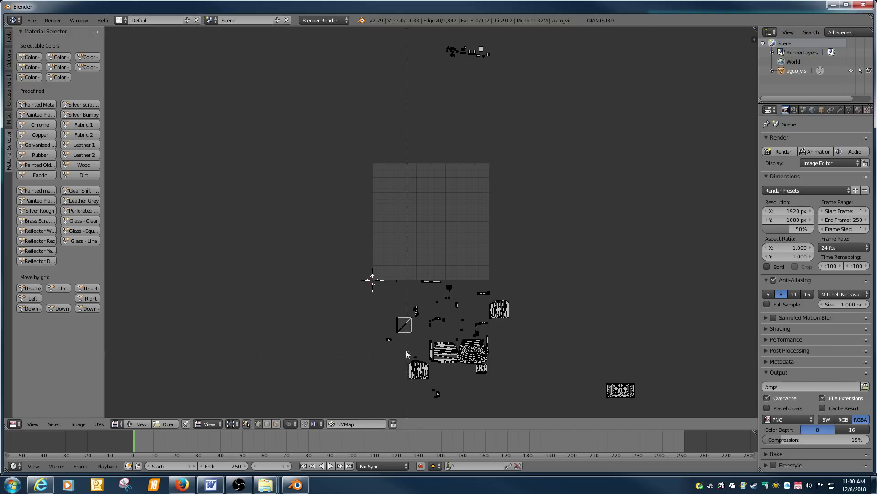
pyautogui.moveTo(404, 350); pyautogui.dragTo(427, 388)
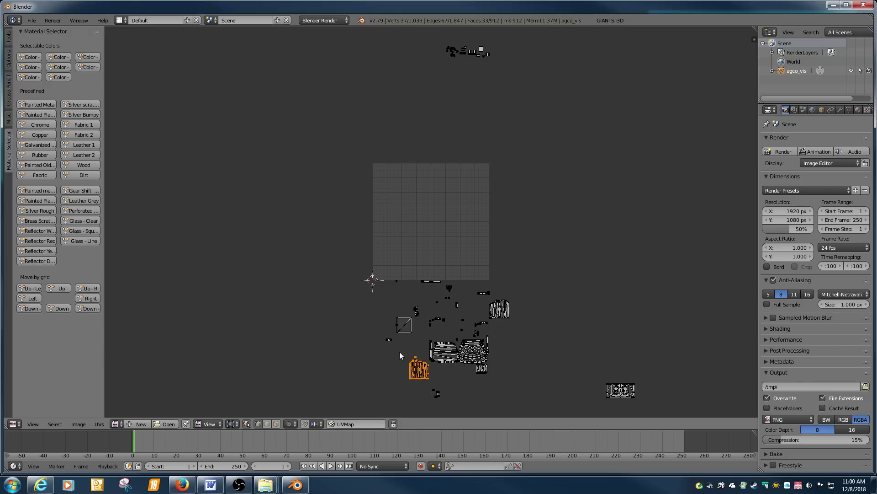
pyautogui.click(90, 298)
pyautogui.click(90, 298)
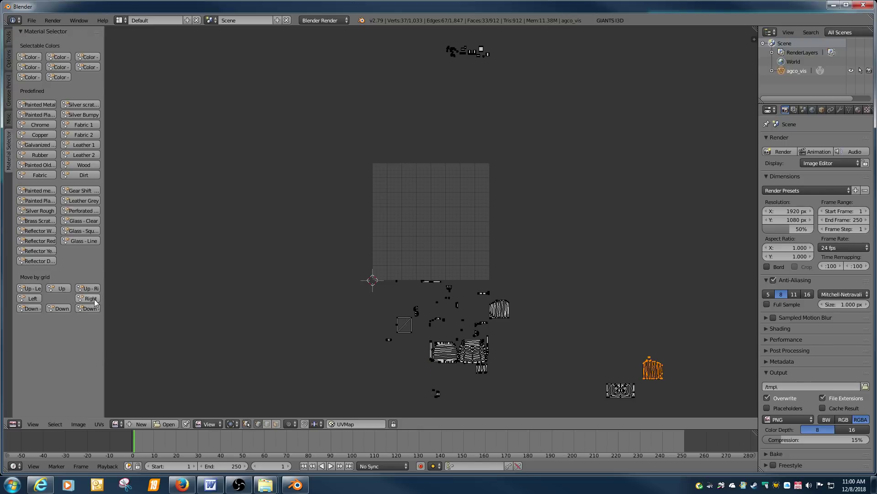
pyautogui.click(90, 298)
pyautogui.press('c')
pyautogui.moveTo(441, 342)
pyautogui.mouseDown()
pyautogui.moveTo(449, 358)
pyautogui.moveTo(436, 360)
pyautogui.mouseUp()
pyautogui.rightClick(436, 361)
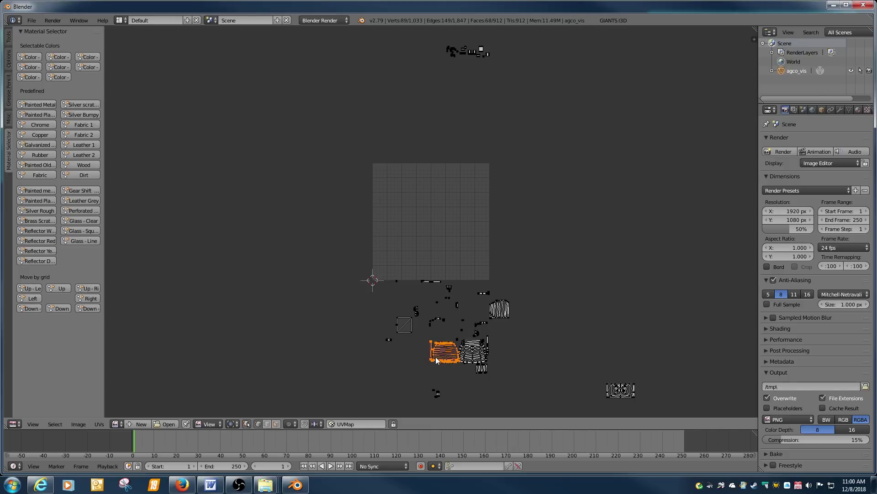
pyautogui.click(88, 298)
pyautogui.click(88, 298)
pyautogui.hotkey('ctrl', 'z')
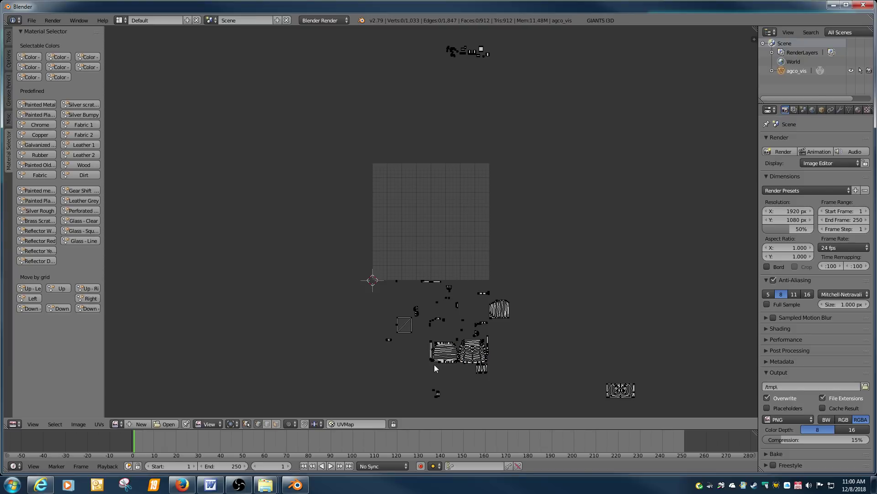
# Circle-select the left one of the two large adjoining trapezoid UV islands, including its narrow edge strips
pyautogui.scroll(3, 434, 364)
pyautogui.moveTo(466, 378); pyautogui.dragTo(407, 198, button='middle')
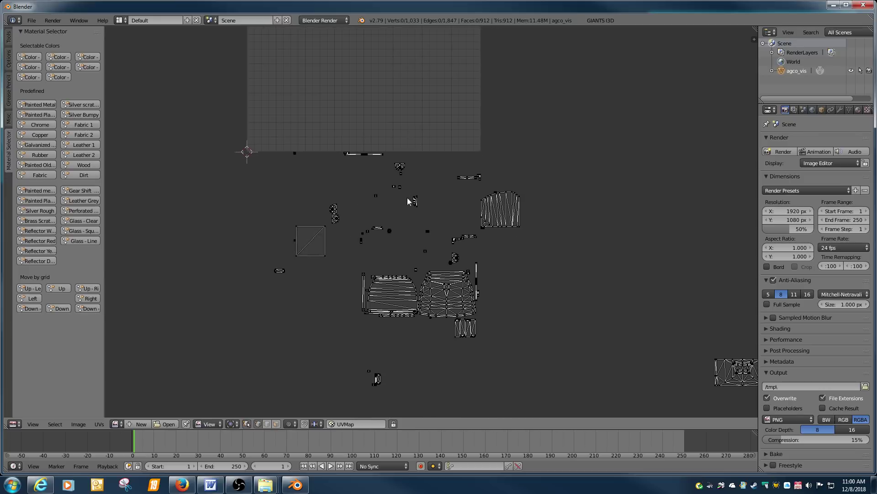
pyautogui.scroll(3, 411, 242)
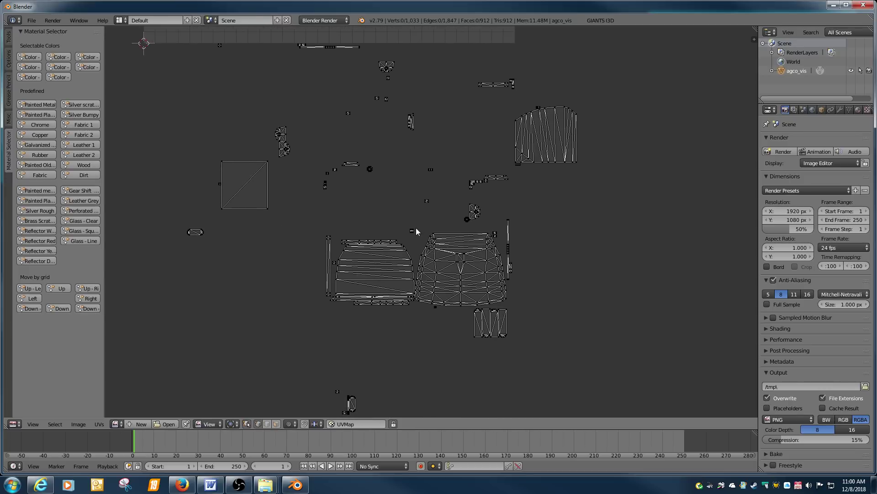
pyautogui.press('a')
pyautogui.press('a')
pyautogui.press('c')
pyautogui.moveTo(343, 260)
pyautogui.mouseDown()
pyautogui.moveTo(328, 239)
pyautogui.moveTo(392, 250)
pyautogui.moveTo(402, 298)
pyautogui.moveTo(397, 280)
pyautogui.moveTo(375, 303)
pyautogui.moveTo(343, 286)
pyautogui.moveTo(334, 298)
pyautogui.moveTo(329, 280)
pyautogui.moveTo(342, 289)
pyautogui.mouseUp()
pyautogui.press('Escape')
pyautogui.scroll(-2, 343, 289)
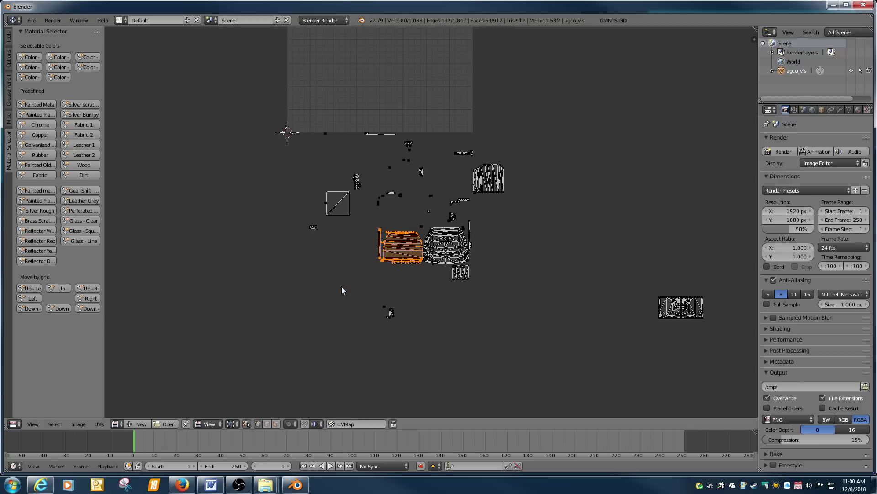
# Add the missed vertices at the trapezoid island's lower-right corner to the selection and move it all three grid tiles right
pyautogui.scroll(6, 342, 286)
pyautogui.press('c')
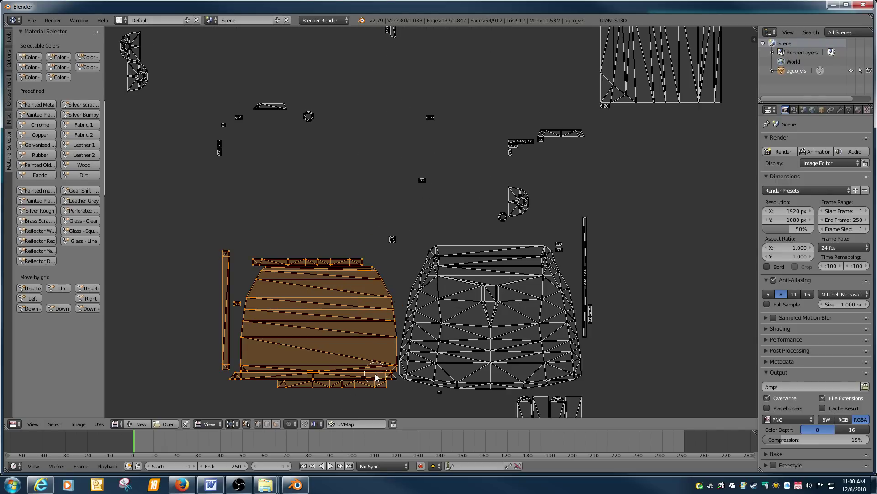
pyautogui.moveTo(376, 372); pyautogui.dragTo(388, 380)
pyautogui.press('Escape')
pyautogui.scroll(-6, 377, 347)
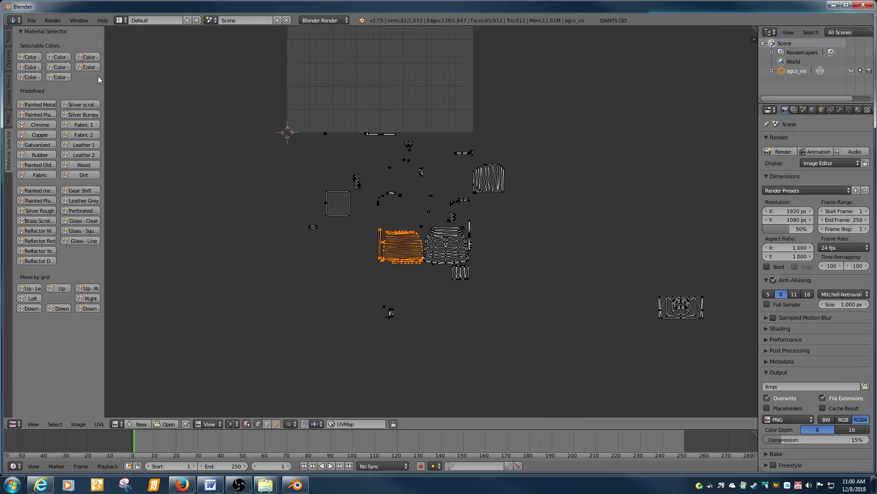
pyautogui.click(89, 299)
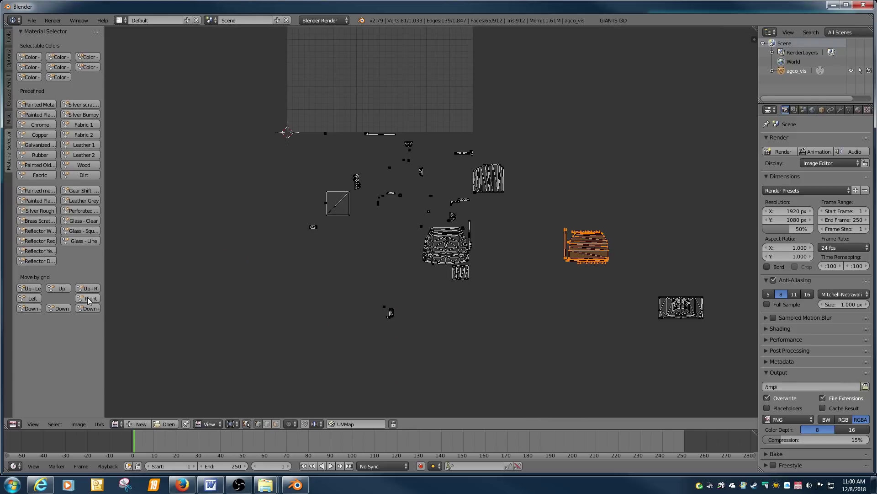
pyautogui.click(89, 300)
pyautogui.click(89, 300)
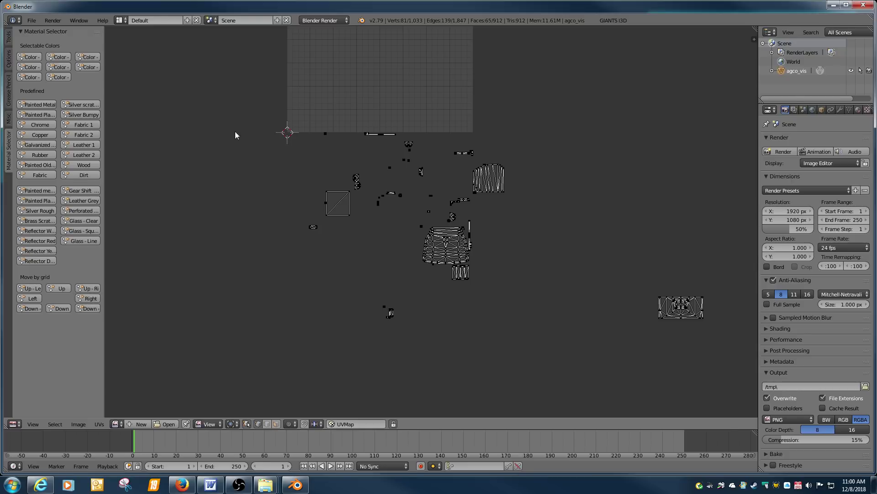
# Leave Edit Mode and add a new material to agco_vis
pyautogui.press('Tab')
pyautogui.scroll(-6, 321, 210)
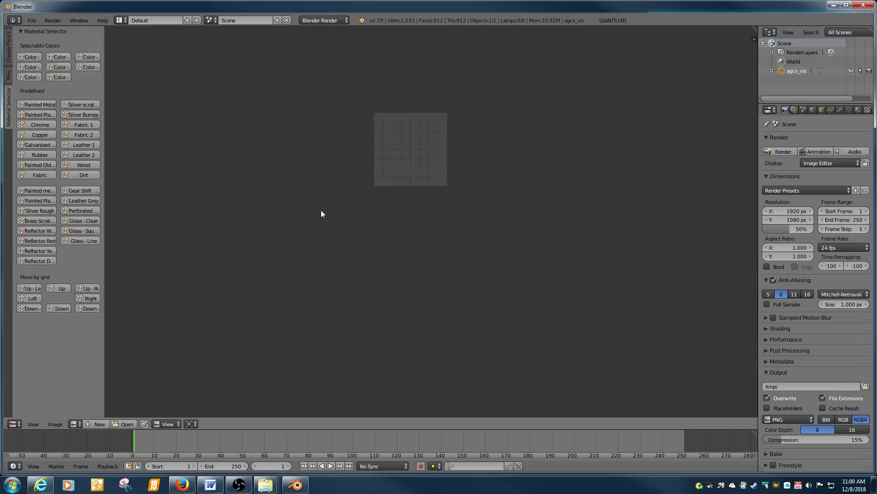
pyautogui.click(859, 110)
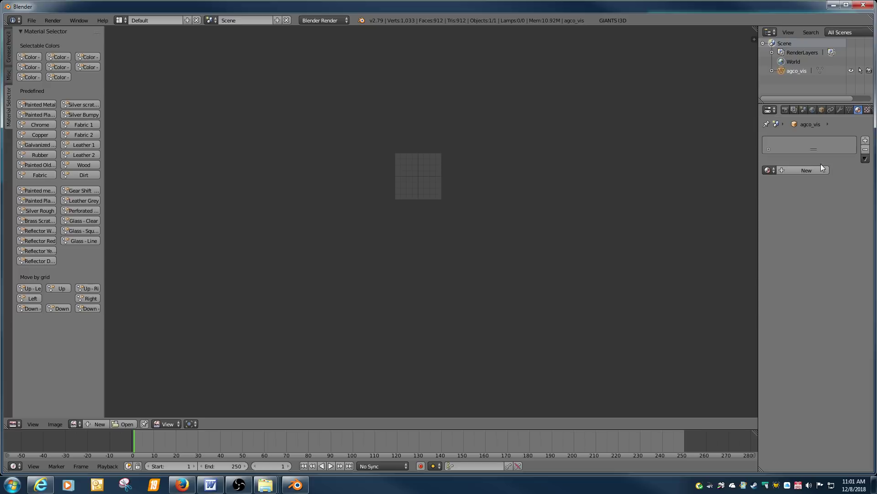
pyautogui.click(821, 169)
# Add a new texture to the material and load default_normal.dds from the E: drive as its image
pyautogui.click(867, 110)
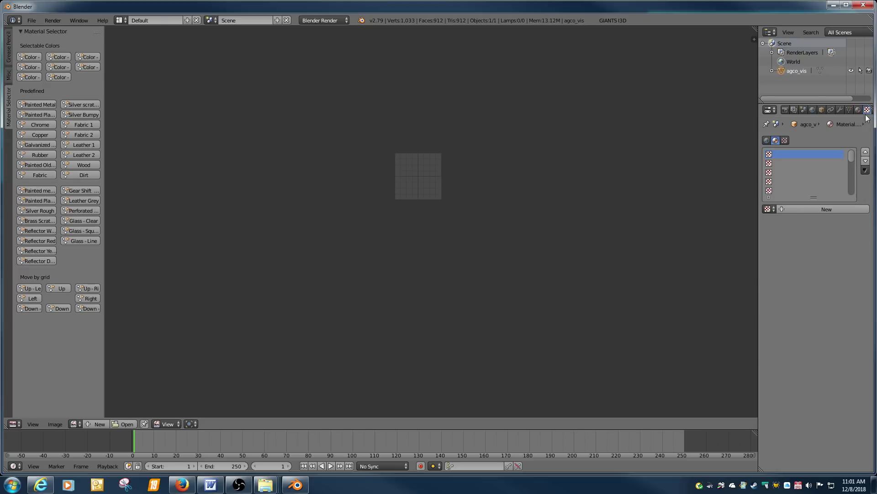
pyautogui.click(836, 209)
pyautogui.click(833, 351)
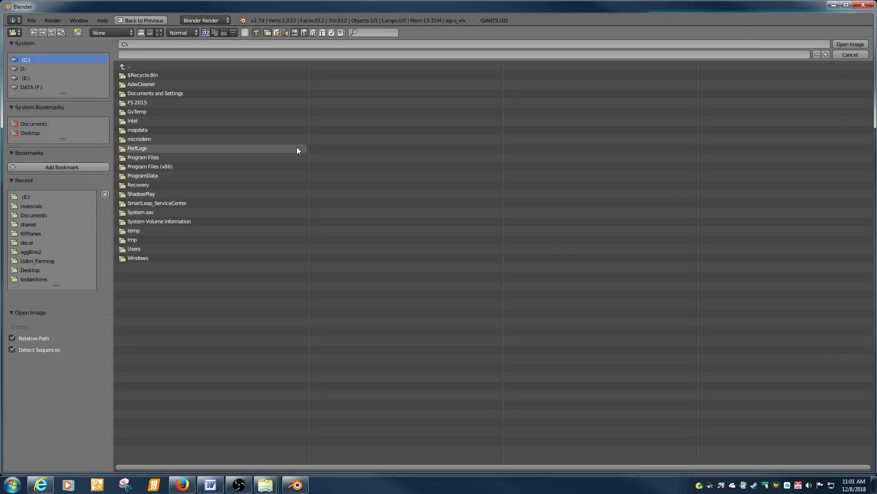
pyautogui.click(33, 77)
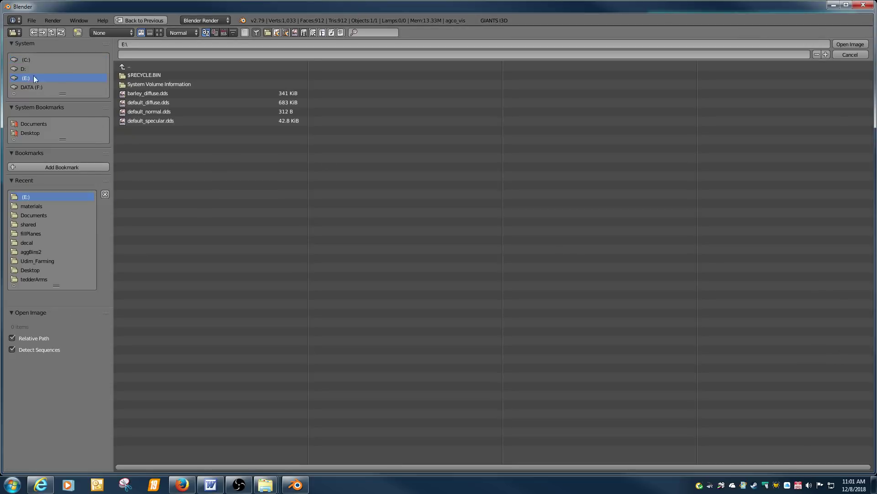
pyautogui.doubleClick(146, 112)
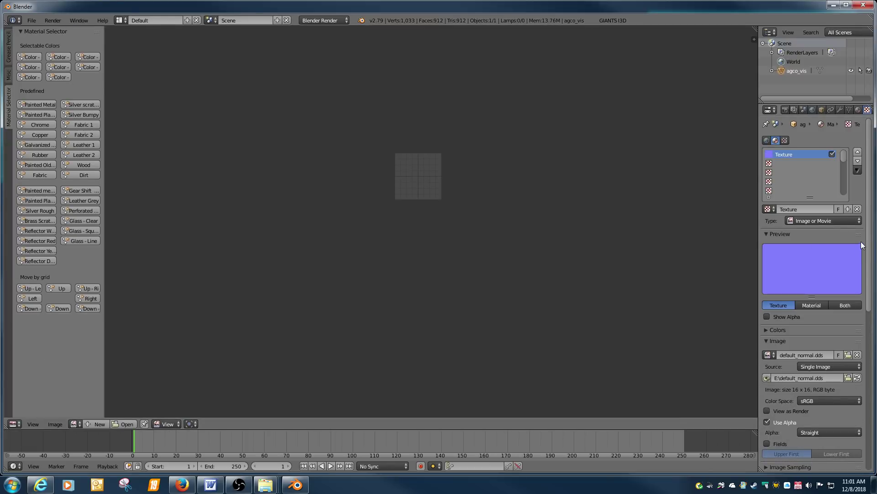
# Map the texture to UVMap and make it influence the geometry normal instead of the diffuse color
pyautogui.scroll(-8, 837, 364)
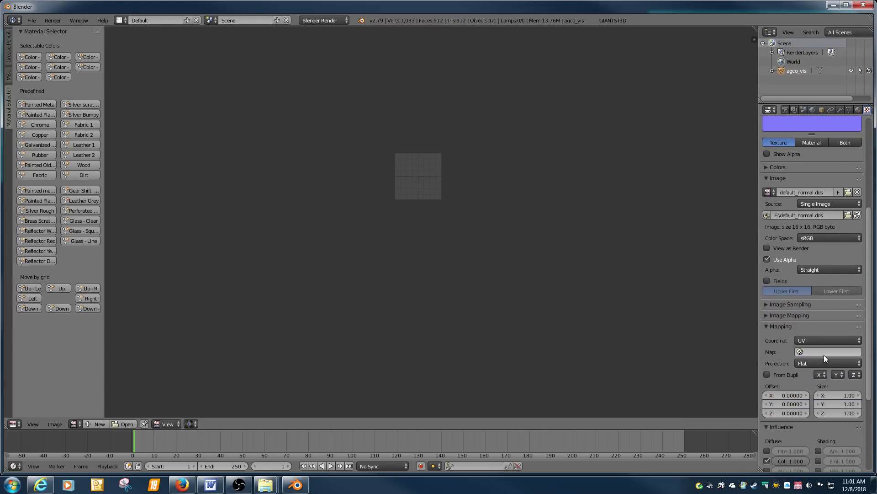
pyautogui.click(824, 352)
pyautogui.click(797, 362)
pyautogui.scroll(-5, 789, 386)
pyautogui.click(770, 367)
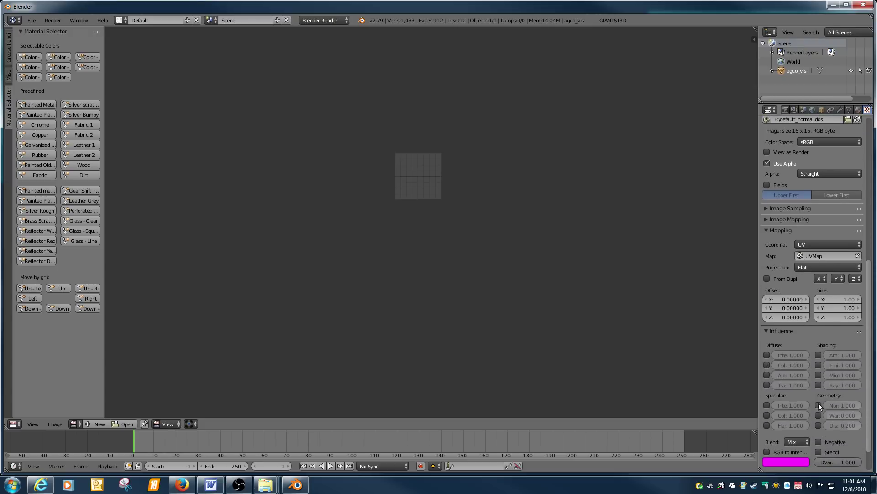
pyautogui.click(818, 405)
# Export the scene as a GIANTS I3D file named weight on the E: drive
pyautogui.click(31, 21)
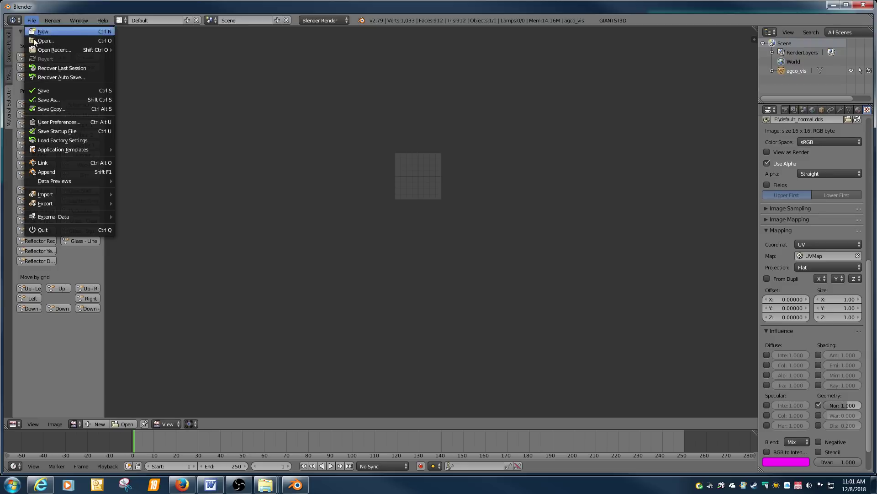
pyautogui.moveTo(62, 201)
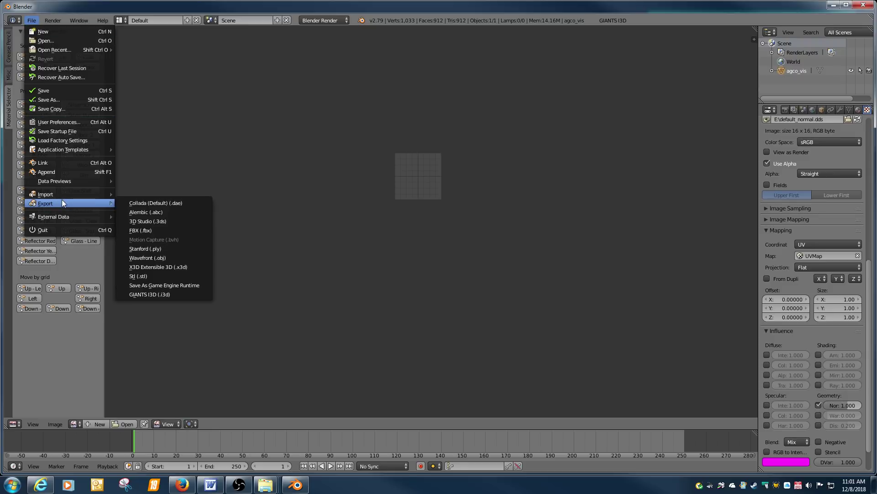
pyautogui.click(160, 294)
pyautogui.click(33, 76)
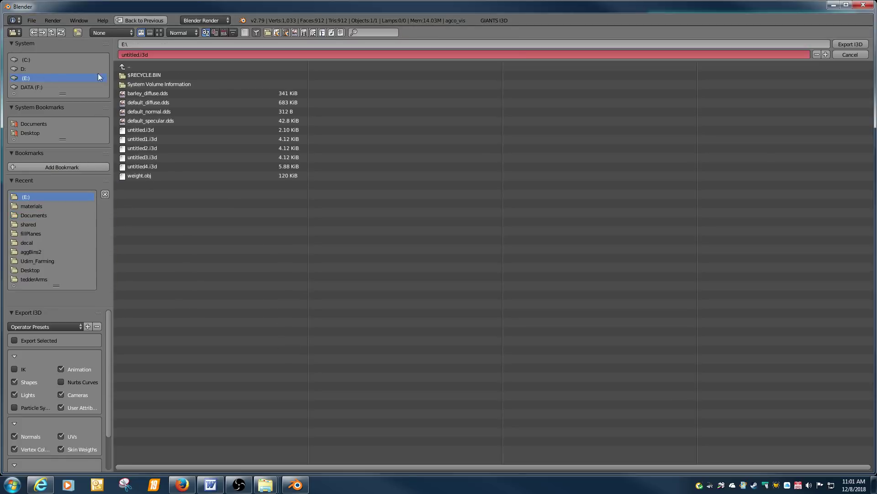
pyautogui.click(146, 53)
pyautogui.write('weight')
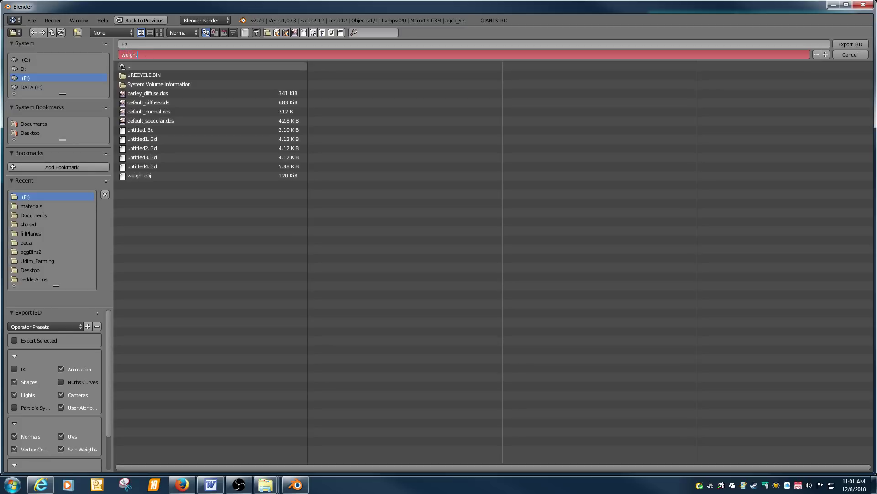
pyautogui.press('Return')
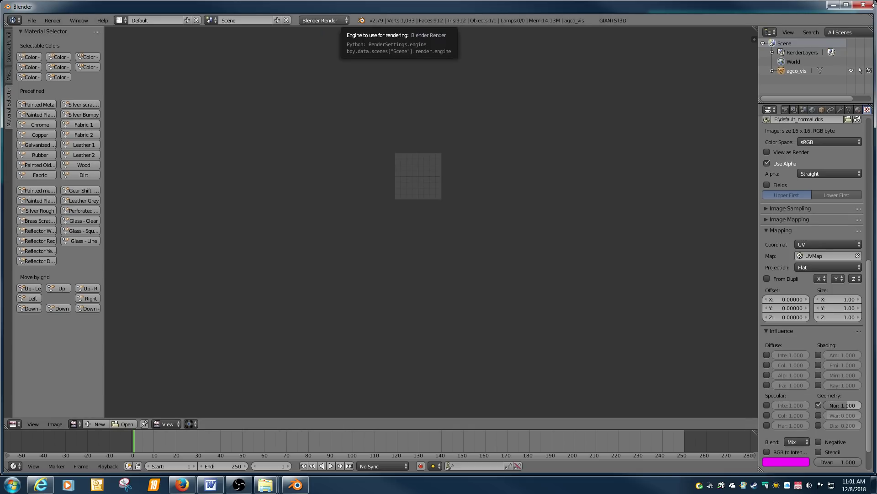
# Switch to File Explorer, open weight.i3d in Notepad++ and remove the E:\ prefix from the default_normal.dds filename
pyautogui.click(834, 6)
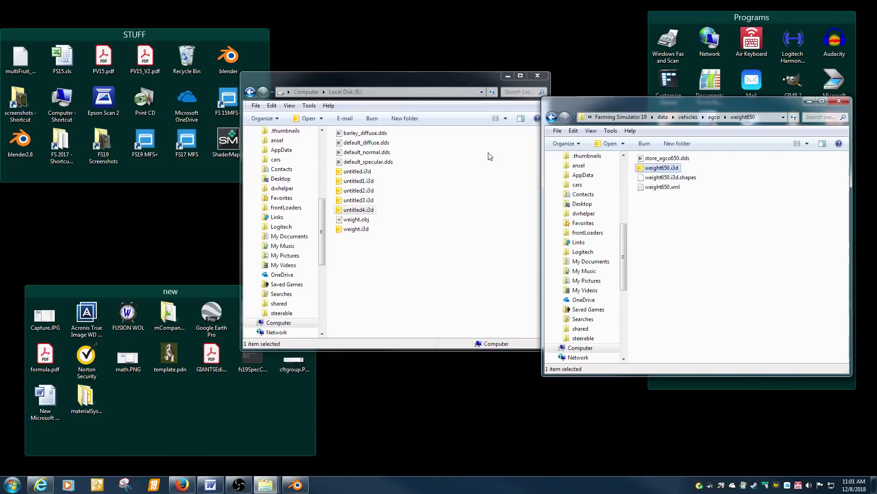
pyautogui.click(355, 228)
pyautogui.rightClick(356, 228)
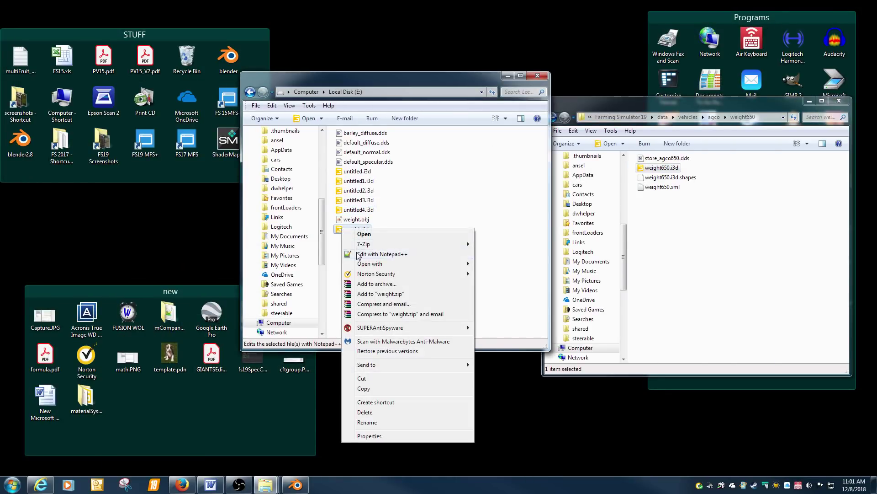
pyautogui.click(370, 251)
pyautogui.click(275, 160)
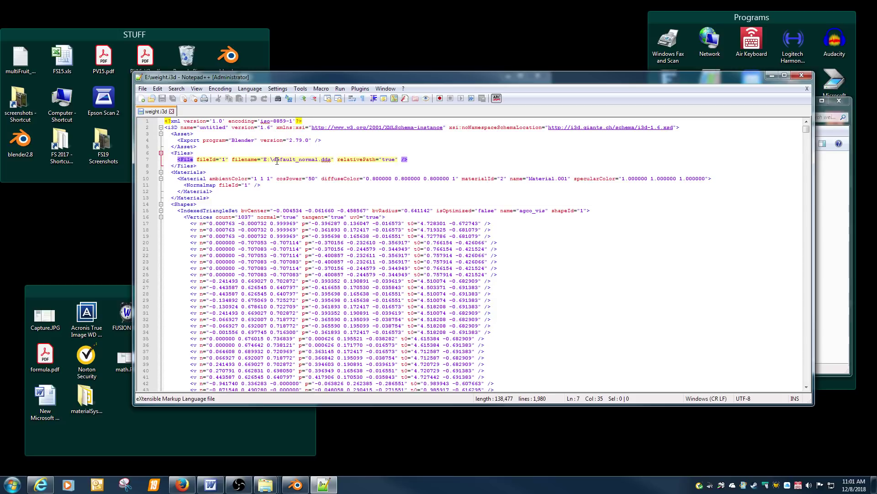
pyautogui.press('BackSpace')
pyautogui.press('BackSpace')
pyautogui.press('BackSpace')
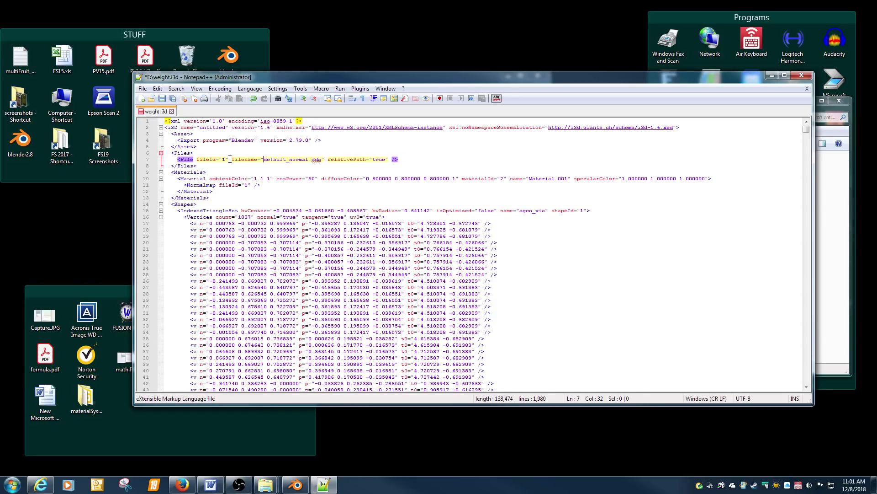
# Set fileId to 2 in both the File entry and the Normalmap entry, then save and close weight.i3d
pyautogui.click(248, 185)
pyautogui.press('BackSpace')
pyautogui.write('2')
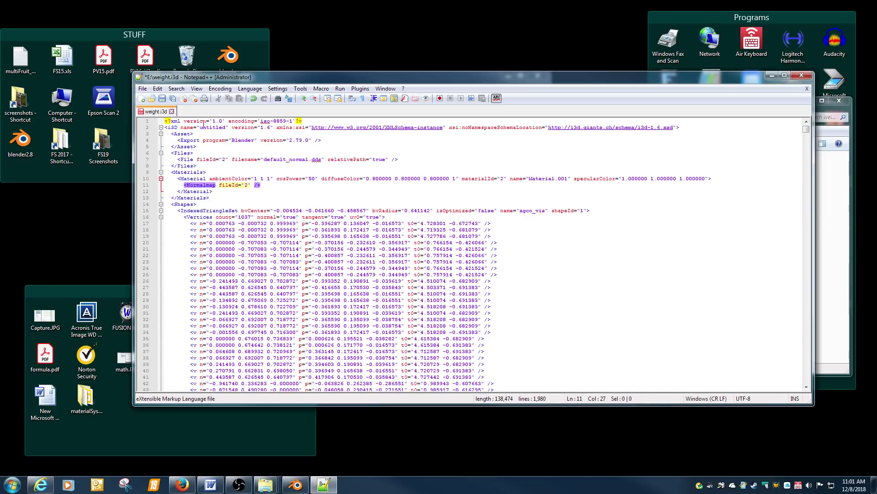
pyautogui.click(162, 98)
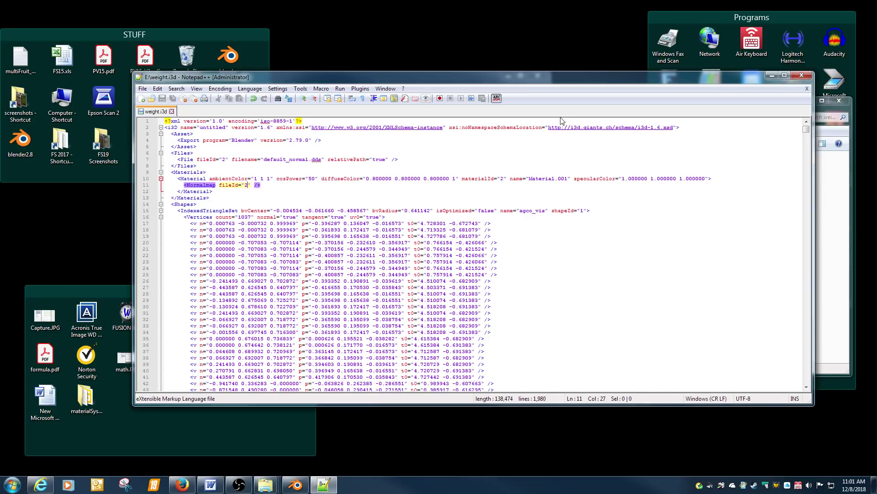
pyautogui.click(807, 89)
pyautogui.click(801, 75)
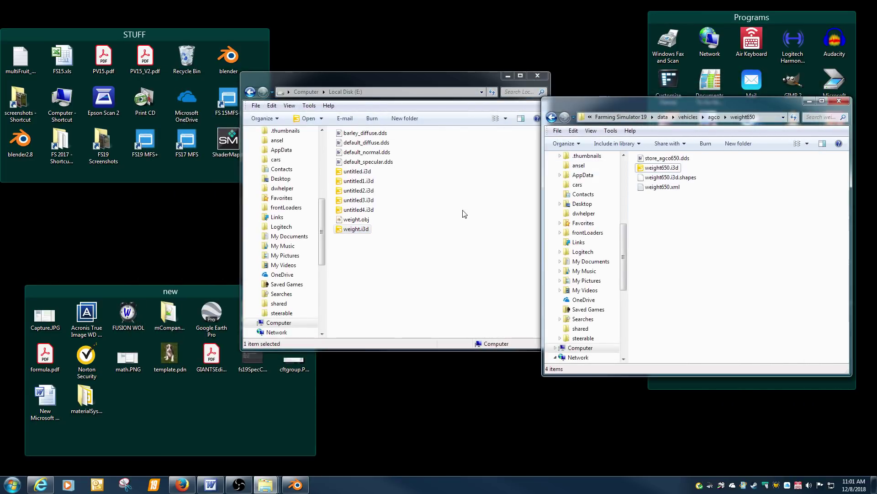
# Open weight.i3d in GIANTS Editor 8.1.0 Beta and view the weight model
pyautogui.doubleClick(356, 229)
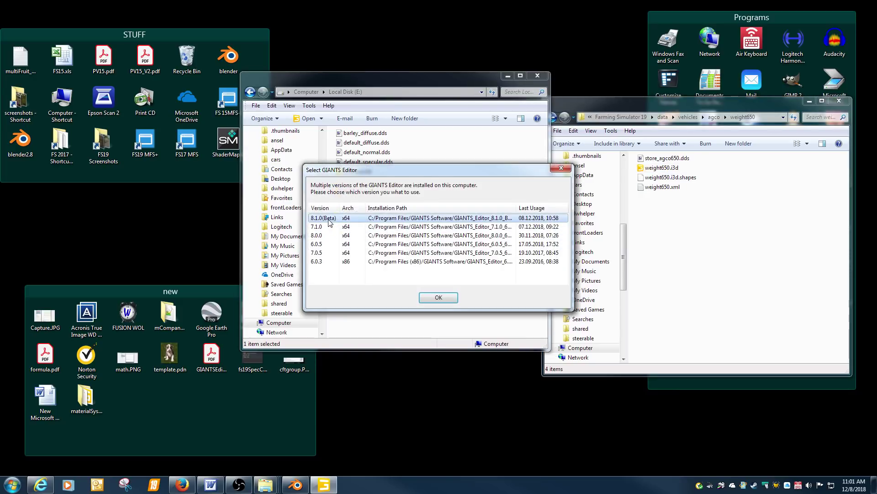
pyautogui.doubleClick(324, 218)
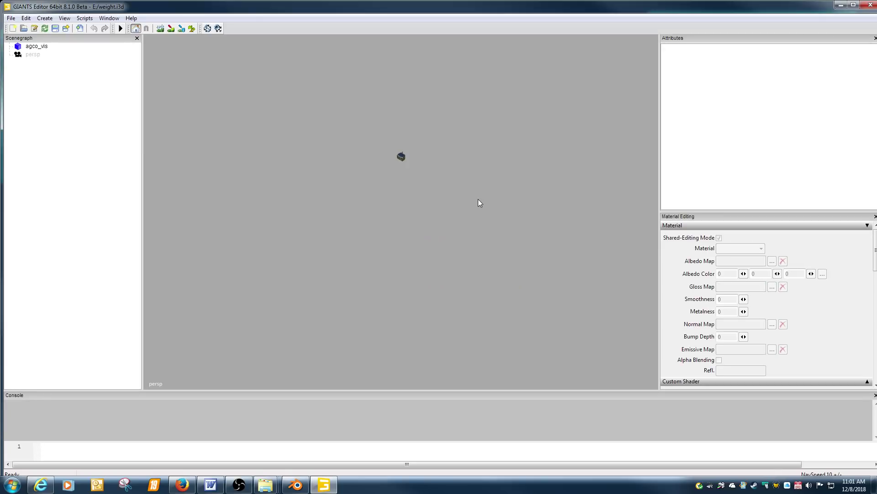
pyautogui.scroll(6, 482, 164)
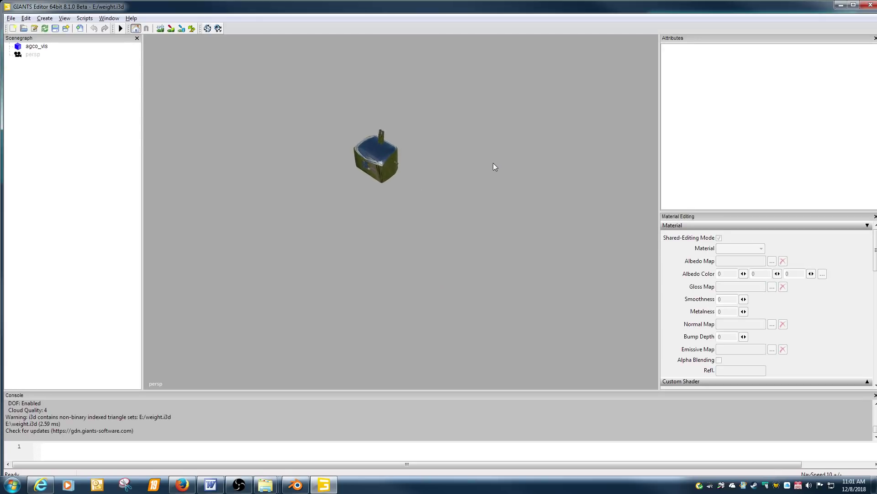
pyautogui.moveTo(493, 164)
pyautogui.mouseDown(button='middle')
pyautogui.moveTo(459, 145)
pyautogui.moveTo(488, 168)
pyautogui.mouseUp(button='middle')
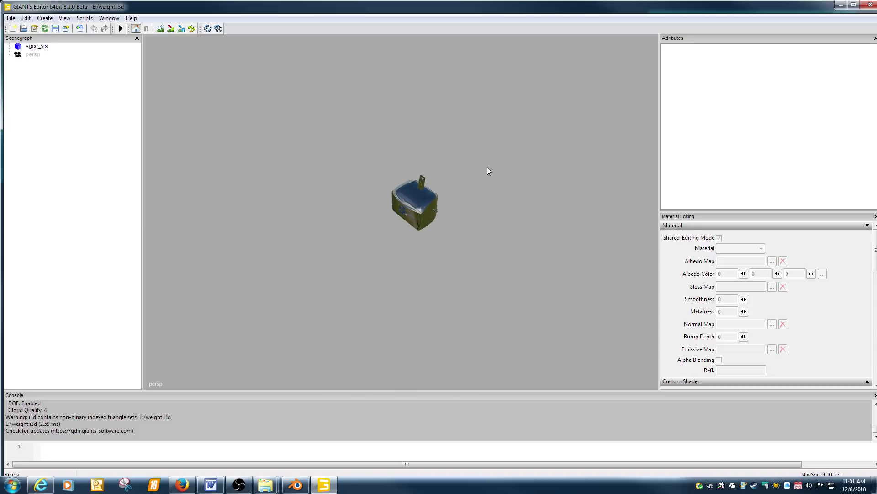
# Select agco_vis and load default_specular.dds from the E: drive as its material's gloss map
pyautogui.click(49, 46)
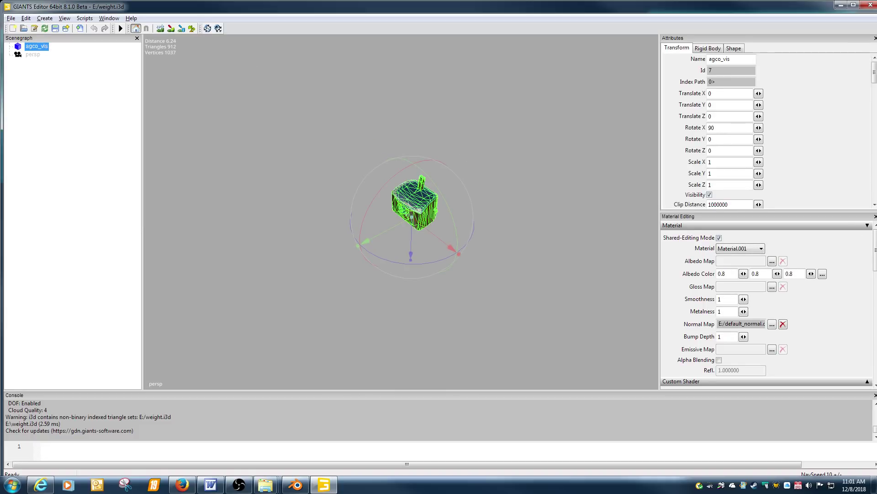
pyautogui.click(773, 287)
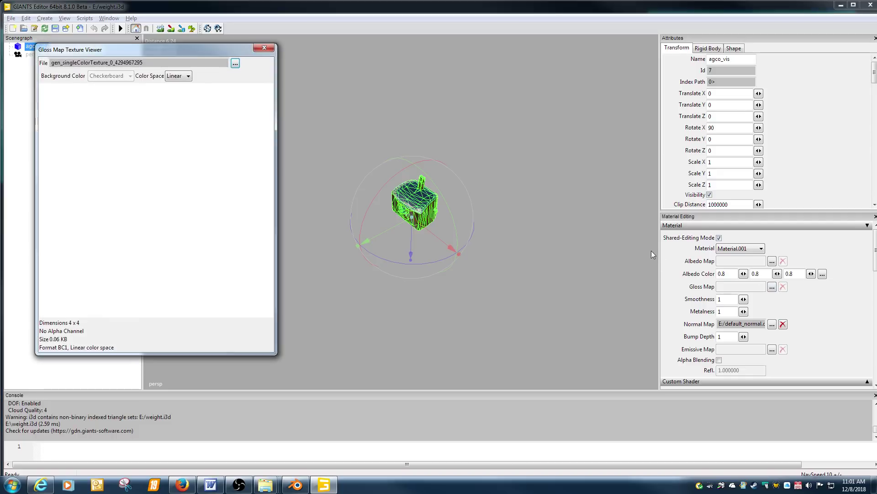
pyautogui.click(235, 63)
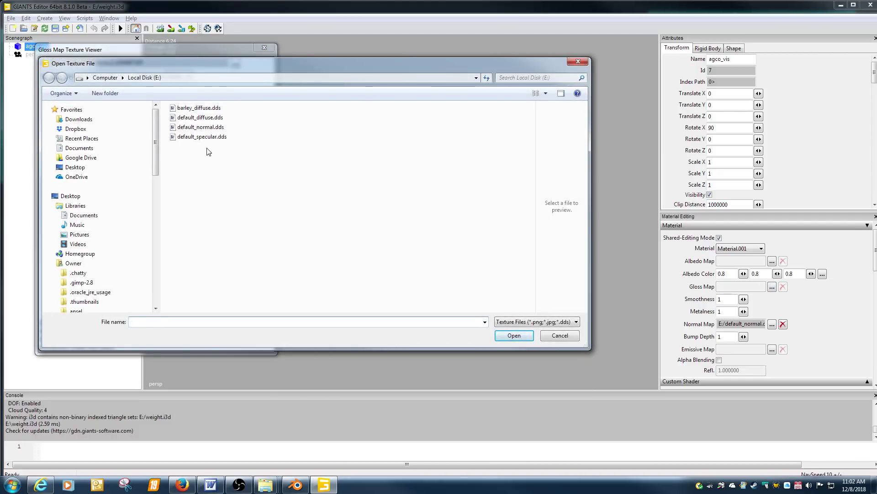
pyautogui.doubleClick(197, 138)
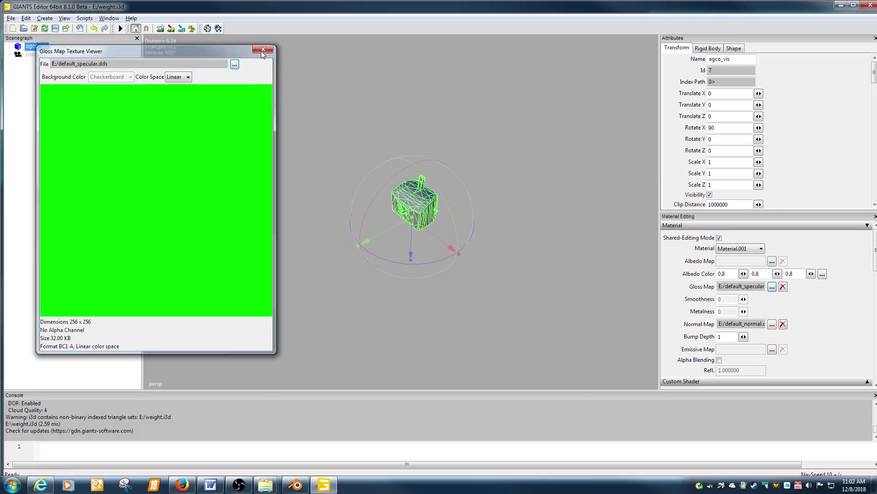
pyautogui.click(264, 48)
# Load vehicleShader.xml from Farming Simulator 19's data/shaders folder as the material's custom shader
pyautogui.scroll(-3, 876, 259)
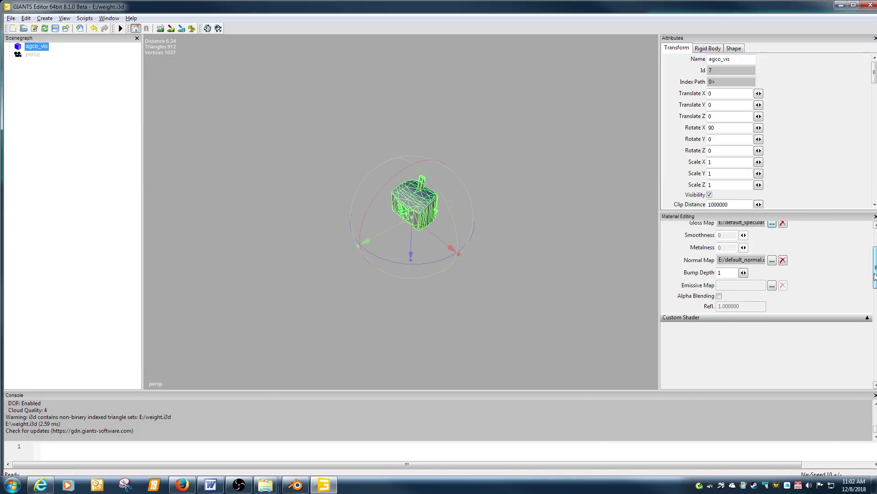
pyautogui.click(867, 300)
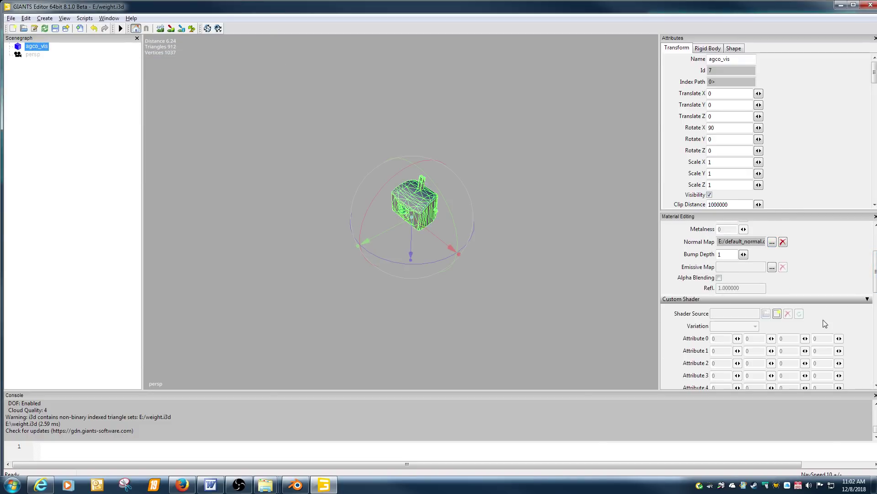
pyautogui.click(778, 314)
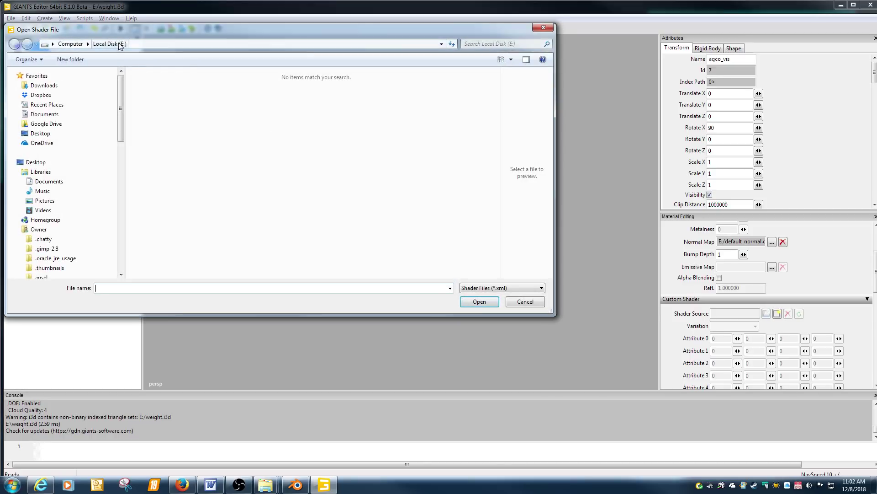
pyautogui.click(41, 134)
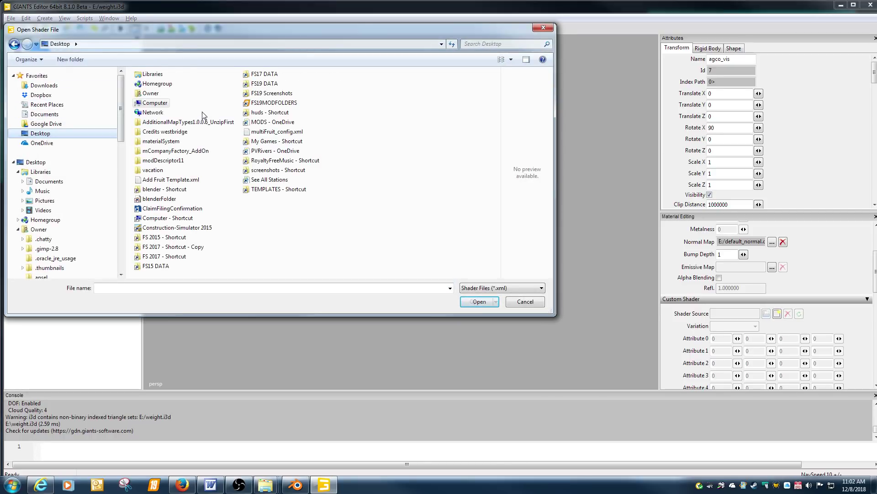
pyautogui.doubleClick(264, 83)
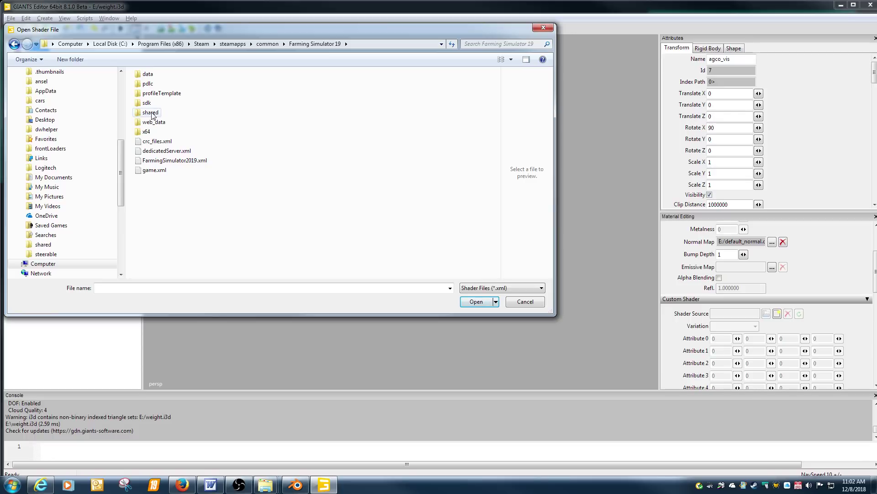
pyautogui.click(148, 78)
pyautogui.doubleClick(147, 76)
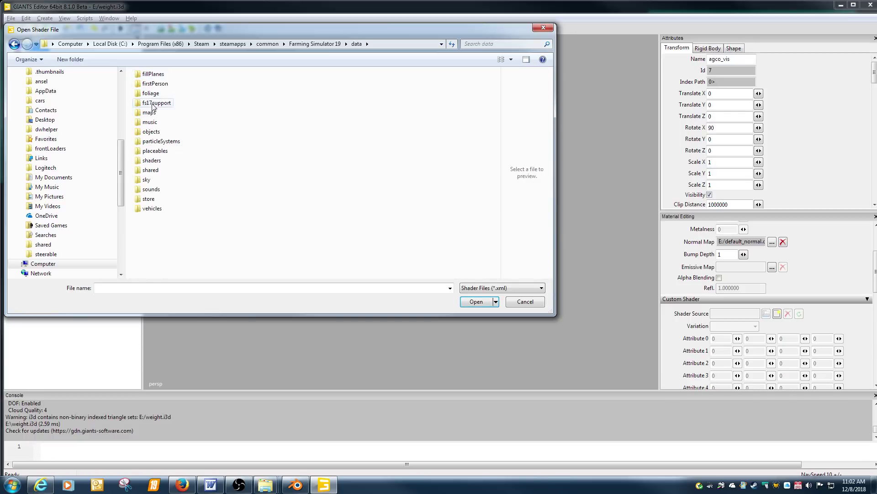
pyautogui.doubleClick(154, 165)
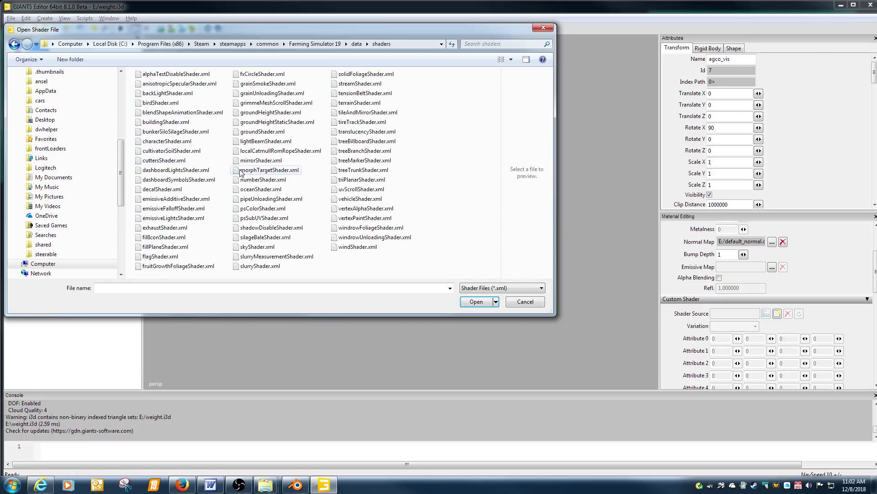
pyautogui.doubleClick(360, 200)
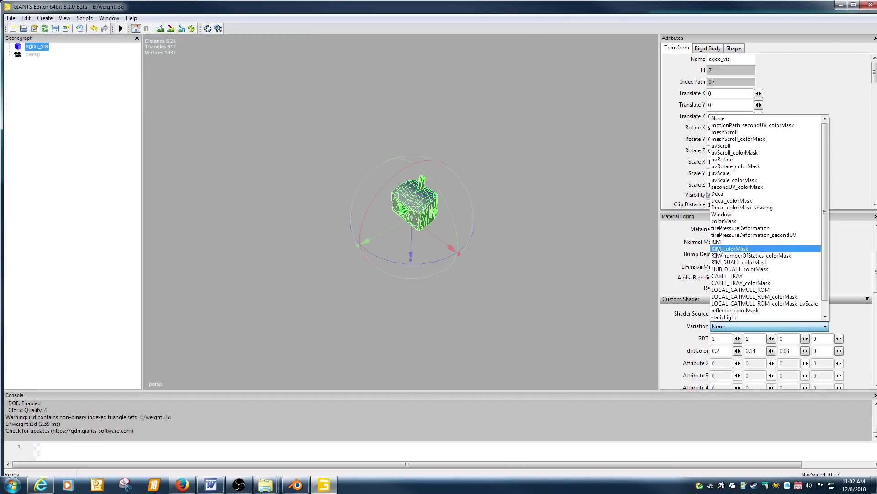
# Set the shader variation to colorMask, deselect the object and examine the weight's colored faces from several sides
pyautogui.click(725, 221)
pyautogui.click(547, 234)
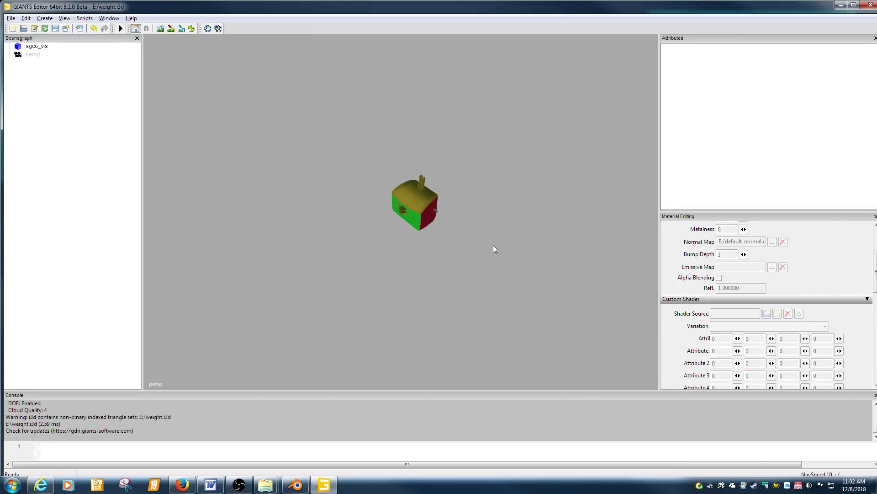
pyautogui.moveTo(492, 245); pyautogui.dragTo(459, 213, button='middle')
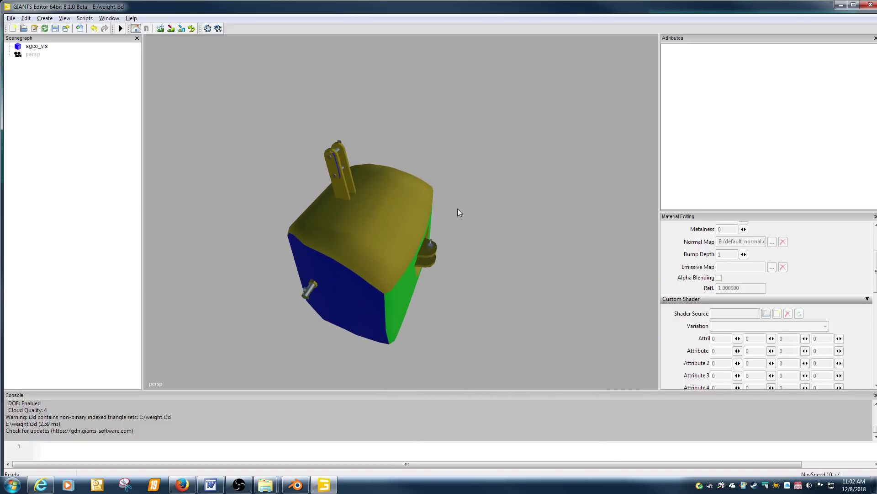
pyautogui.moveTo(404, 273); pyautogui.dragTo(184, 178, button='middle')
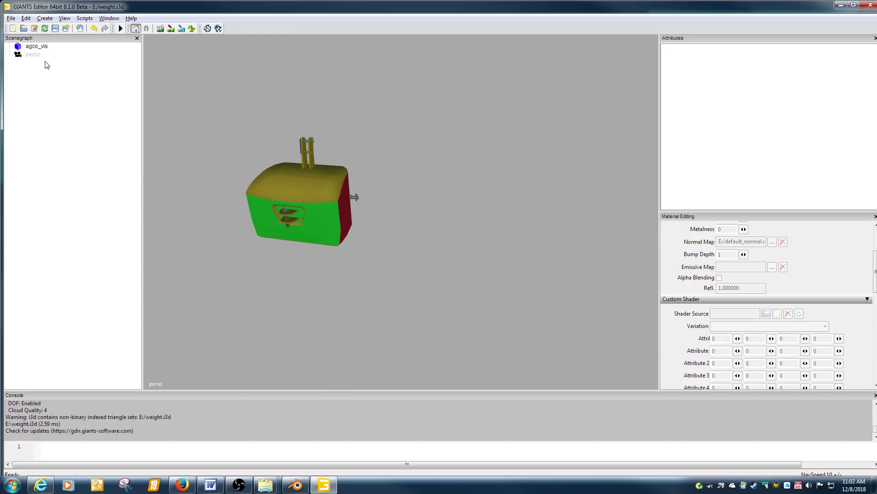
# Reselect agco_vis and set the first value of colorMat0 to 0.34
pyautogui.click(39, 48)
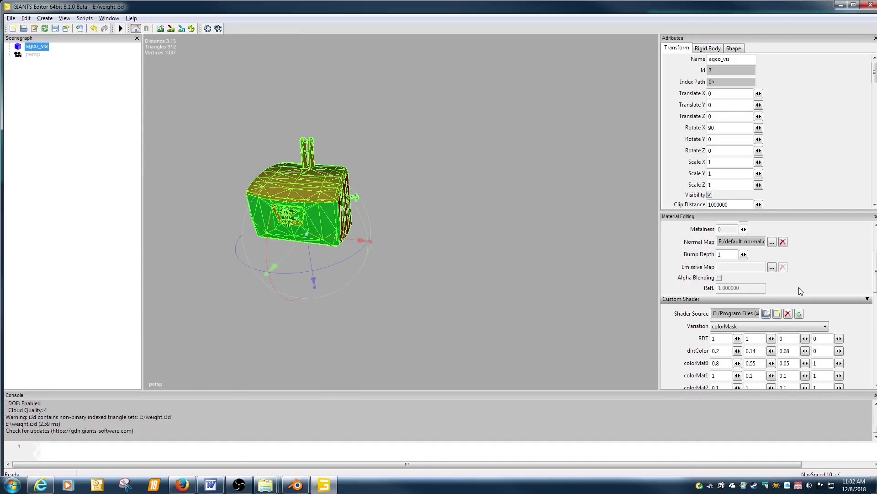
pyautogui.scroll(-5, 875, 301)
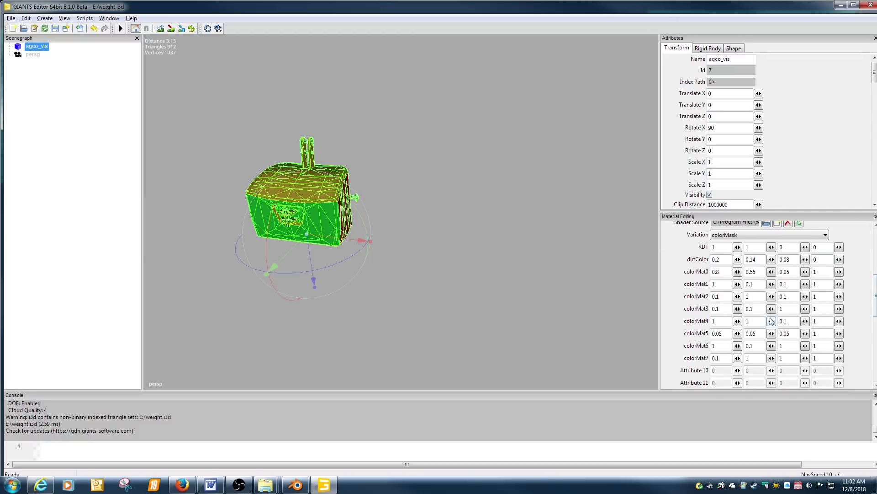
pyautogui.moveTo(739, 273)
pyautogui.mouseDown()
pyautogui.moveTo(743, 284)
pyautogui.moveTo(755, 283)
pyautogui.moveTo(729, 284)
pyautogui.mouseUp()
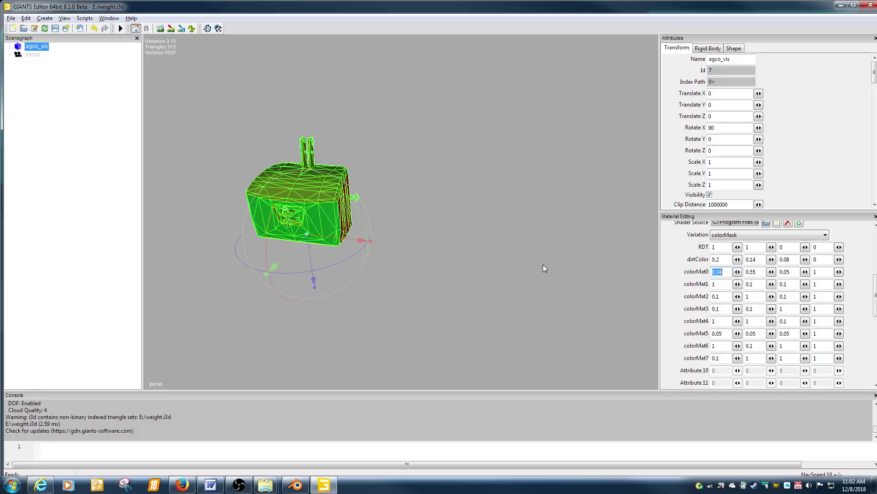
pyautogui.scroll(4, 542, 264)
pyautogui.scroll(3, 530, 265)
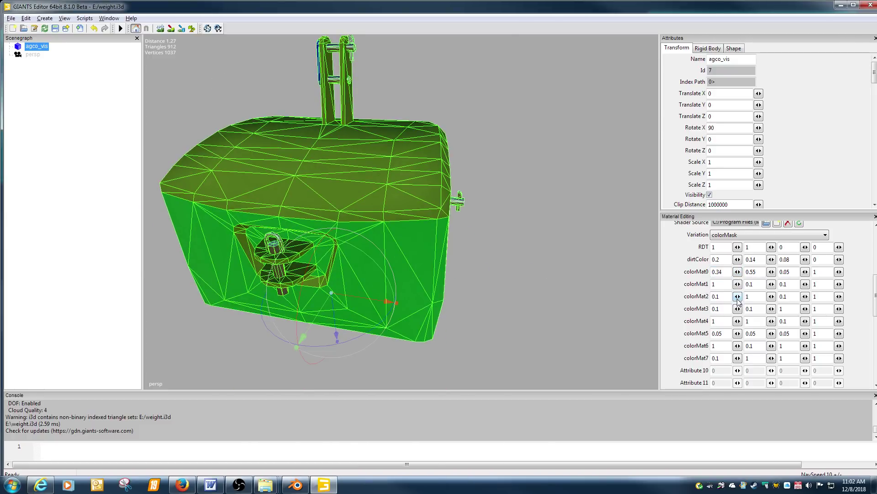
# Set colorMat0's first value to 1 and third value to 0.62, then deselect the weight and inspect its recolored faces
pyautogui.moveTo(739, 273); pyautogui.dragTo(812, 284)
pyautogui.click(805, 273)
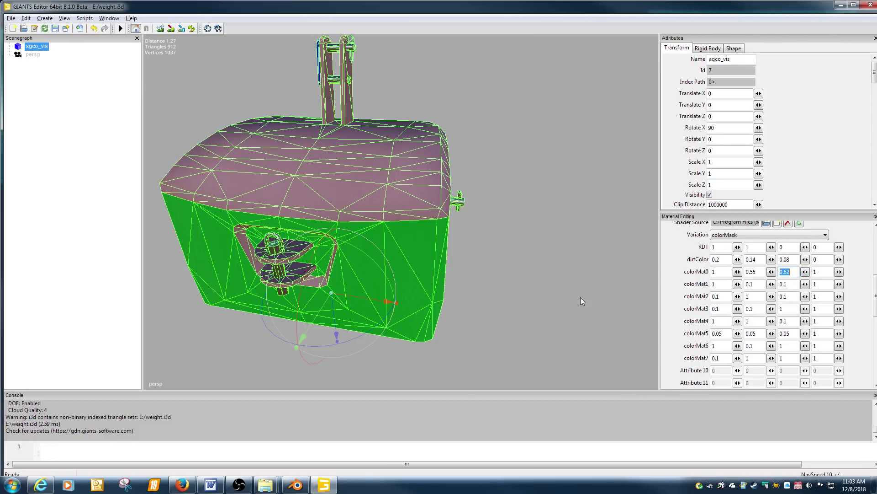
pyautogui.scroll(-5, 562, 295)
pyautogui.click(548, 288)
pyautogui.keyDown('alt'); pyautogui.moveTo(548, 288); pyautogui.dragTo(466, 255); pyautogui.keyUp('alt')
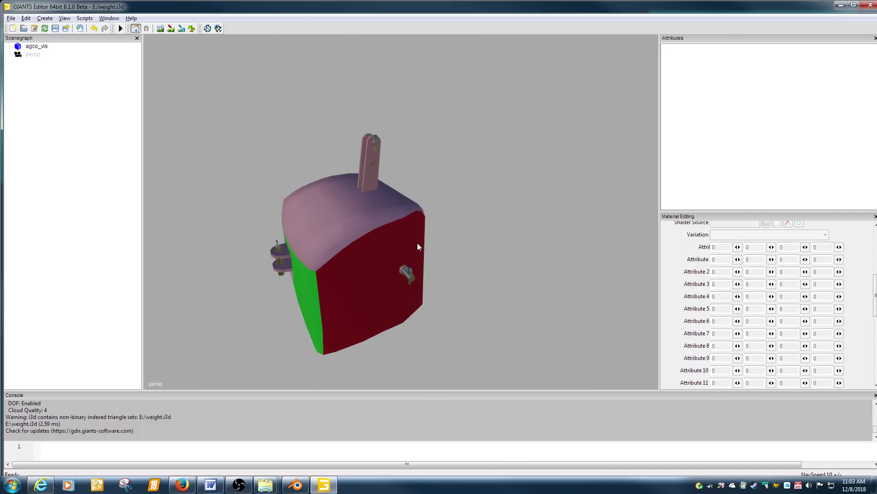
pyautogui.scroll(5, 401, 220)
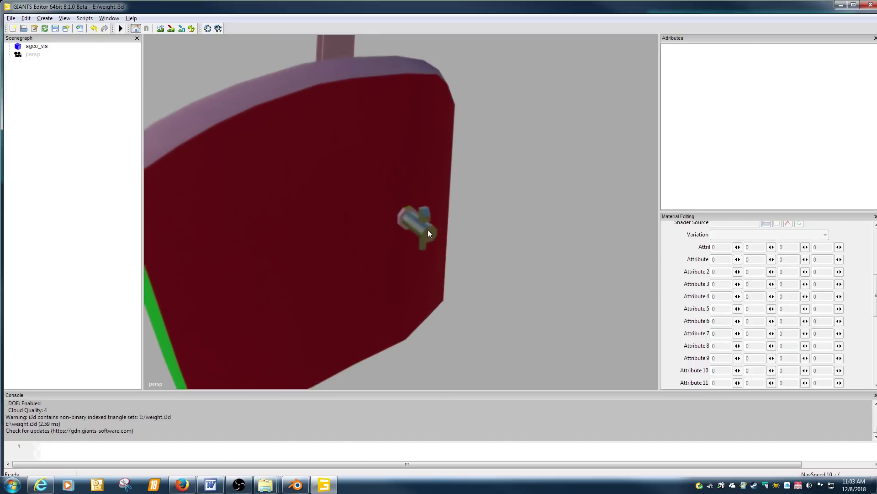
pyautogui.keyDown('alt'); pyautogui.moveTo(405, 148); pyautogui.dragTo(405, 165); pyautogui.keyUp('alt')
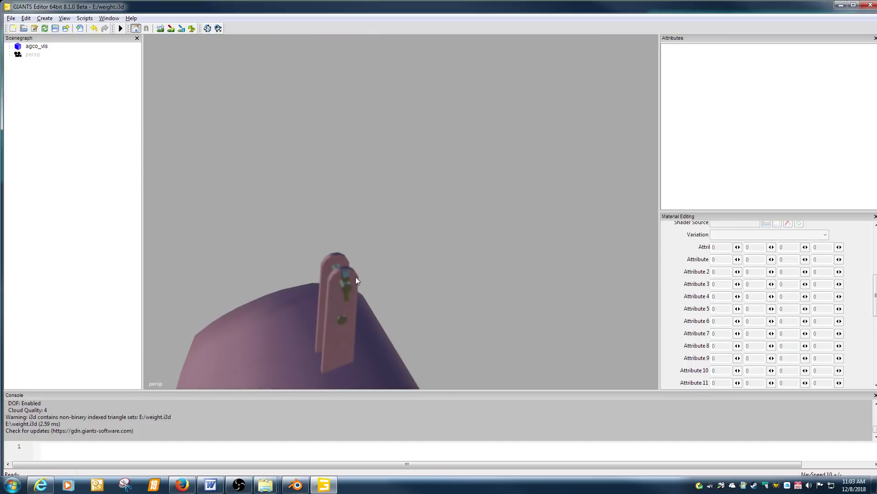
pyautogui.keyDown('alt'); pyautogui.moveTo(356, 280); pyautogui.dragTo(439, 207); pyautogui.keyUp('alt')
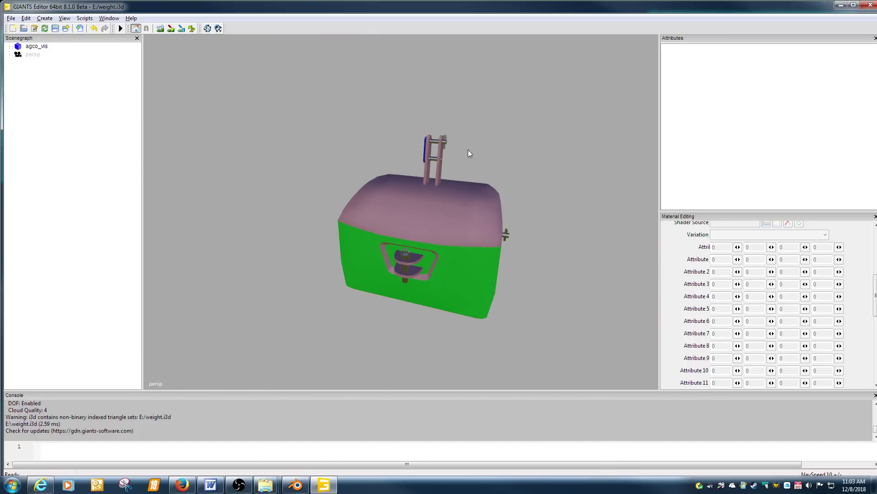
# Reselect agco_vis, set colorMat0's fourth value to 2, and deselect it to inspect the changed surface material
pyautogui.click(40, 47)
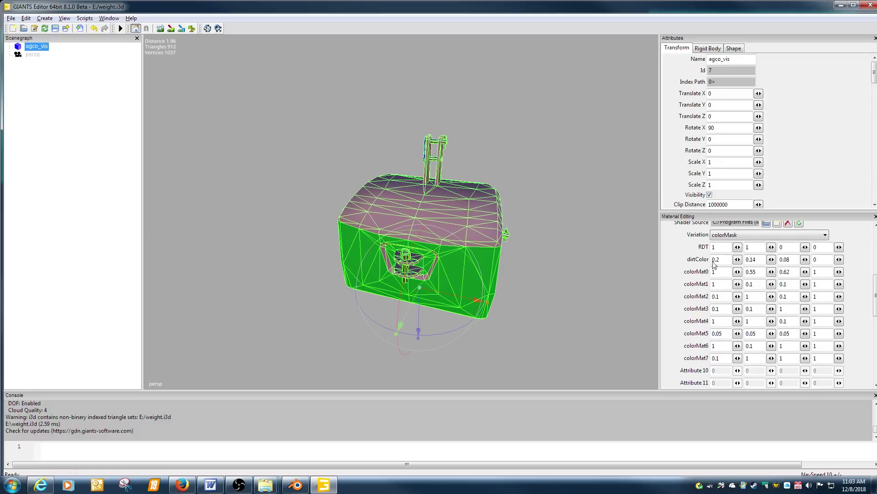
pyautogui.doubleClick(816, 272)
pyautogui.write('2')
pyautogui.click(565, 265)
pyautogui.moveTo(565, 265); pyautogui.dragTo(470, 255, button='middle')
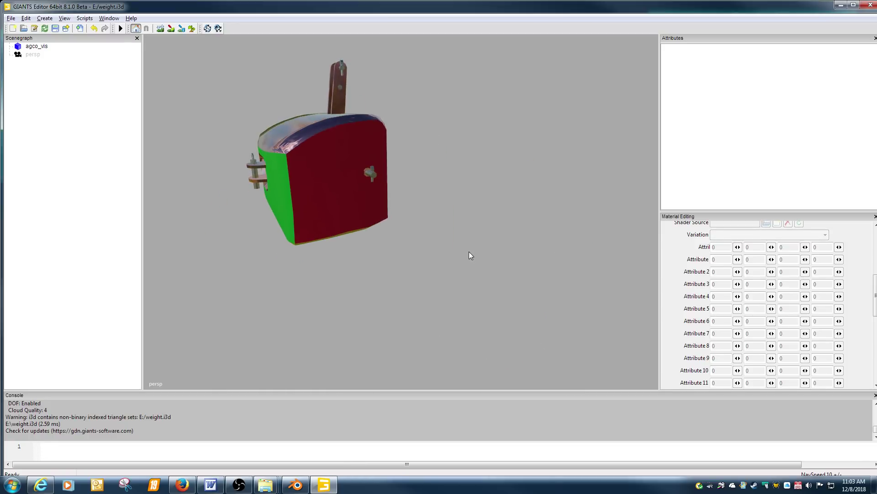
# Reselect agco_vis, set colorMat2's fourth value to 14, and deselect it to view the weight from other sides
pyautogui.click(37, 46)
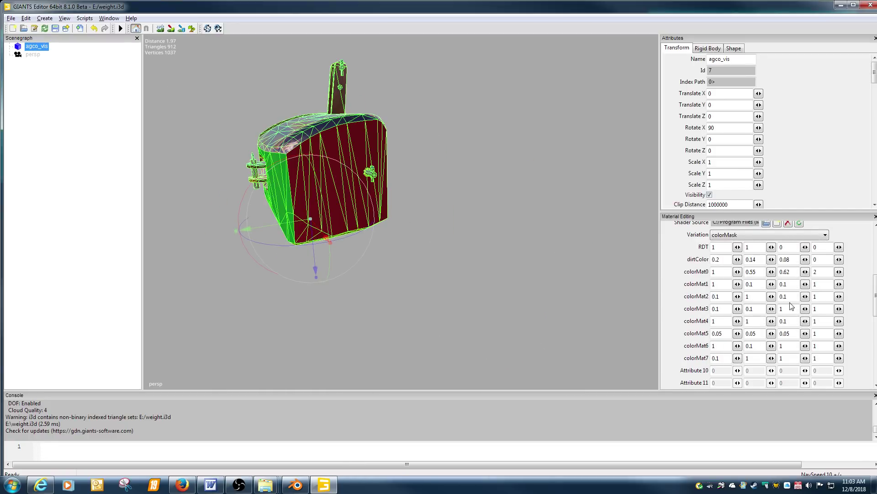
pyautogui.write('4')
pyautogui.click(499, 256)
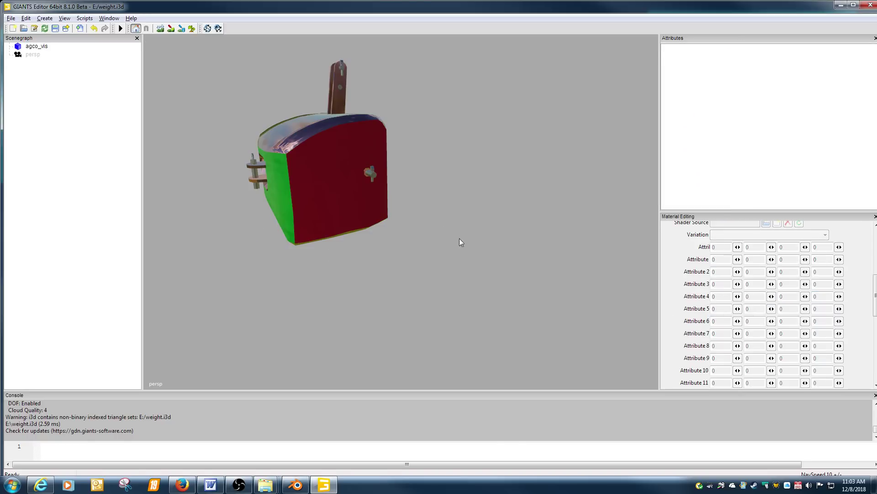
pyautogui.moveTo(459, 238); pyautogui.dragTo(247, 228, button='middle')
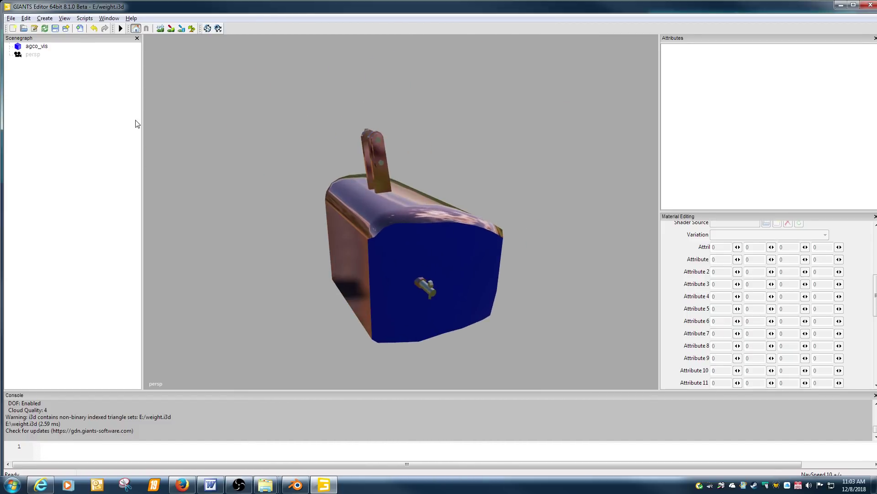
# Replace agco_vis's gloss map with agcoWeights_specular.dds from Farming Simulator 19's data/vehicles/agco folder and inspect the deselected weight
pyautogui.click(36, 46)
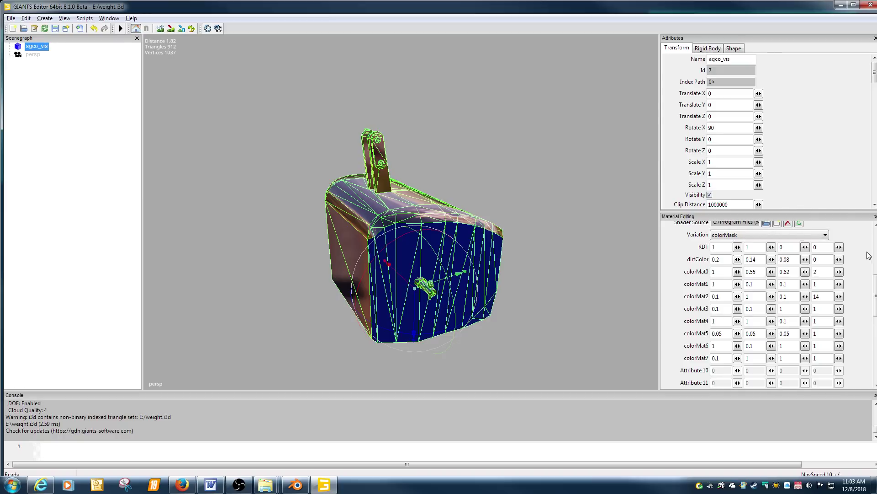
pyautogui.scroll(5, 859, 259)
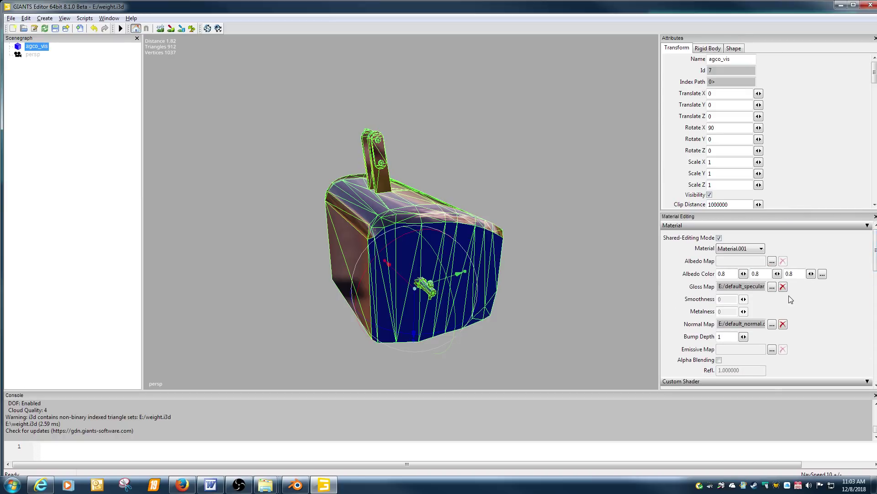
pyautogui.click(772, 286)
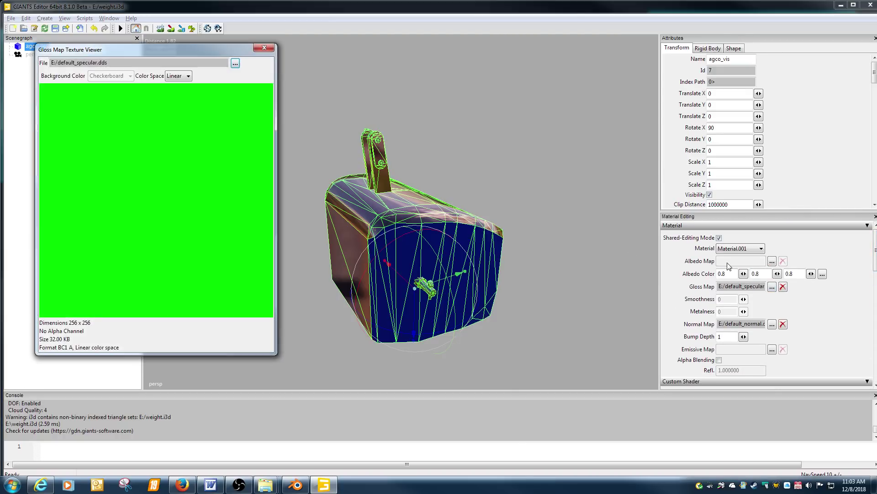
pyautogui.click(234, 64)
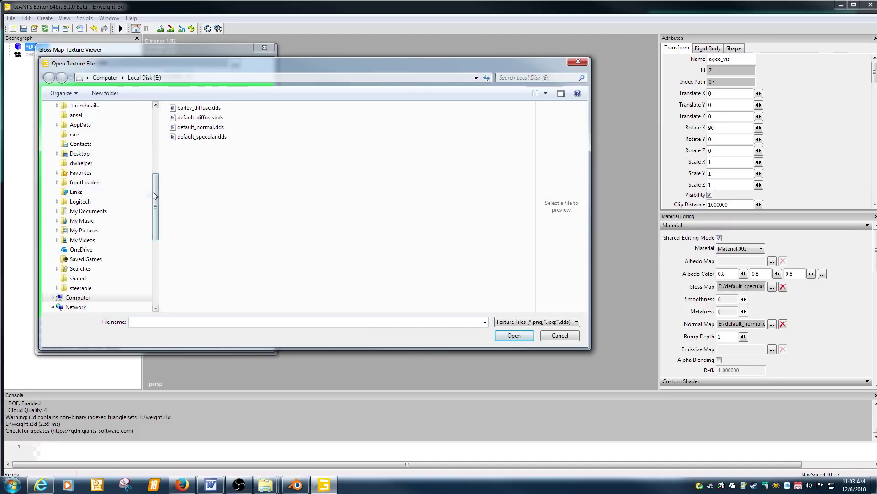
pyautogui.moveTo(156, 191); pyautogui.dragTo(156, 122)
pyautogui.click(70, 195)
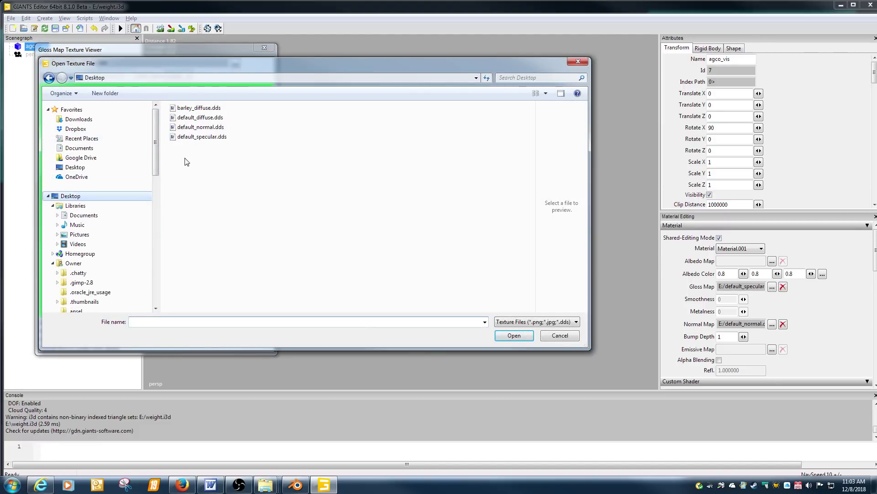
pyautogui.doubleClick(287, 145)
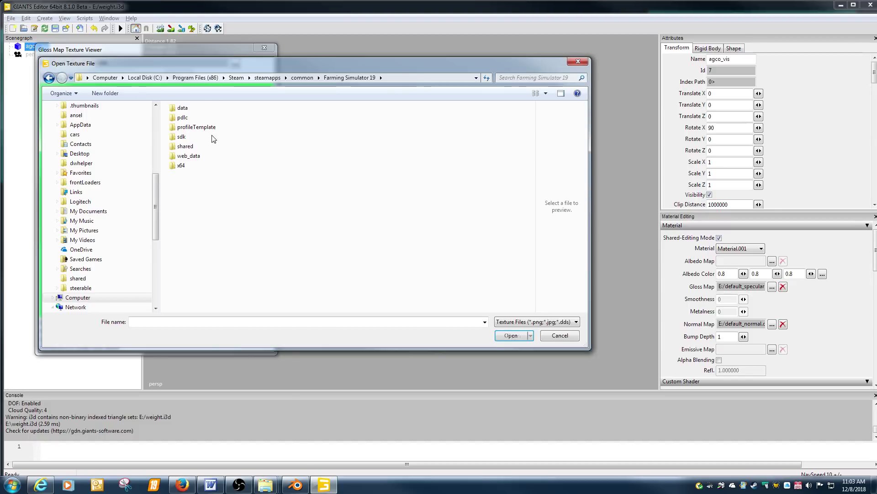
pyautogui.doubleClick(183, 108)
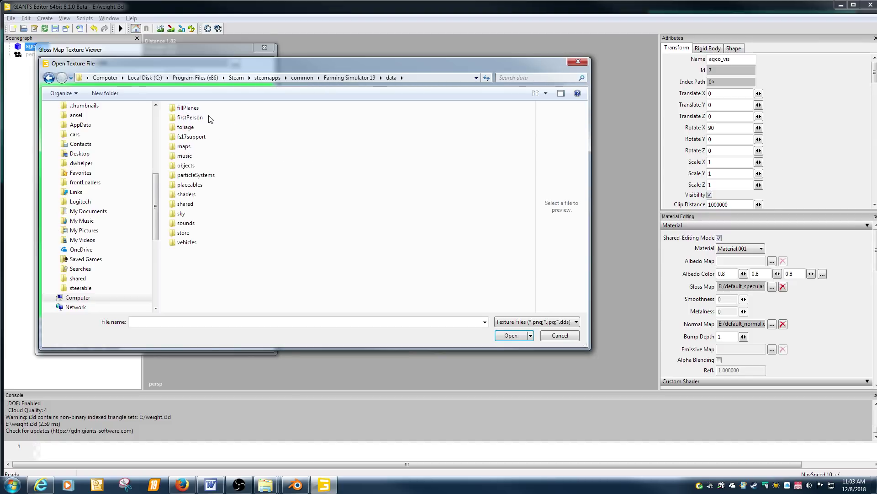
pyautogui.doubleClick(185, 242)
pyautogui.doubleClick(183, 111)
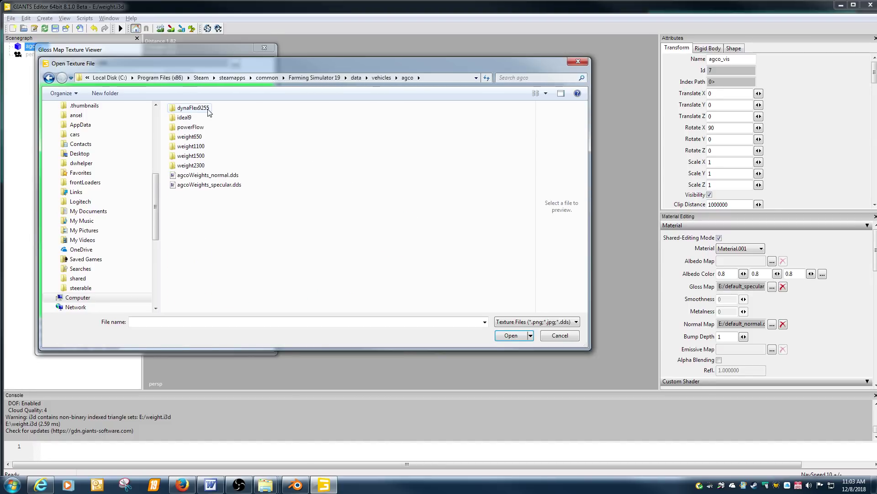
pyautogui.doubleClick(197, 185)
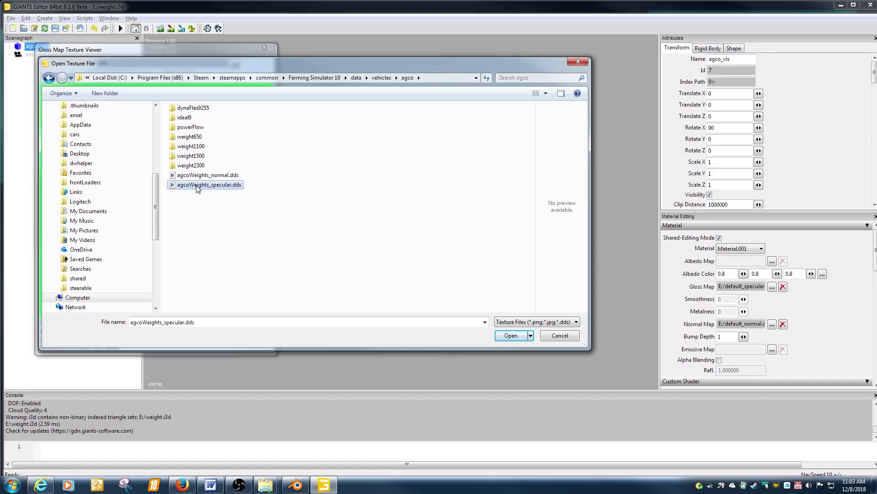
pyautogui.click(263, 48)
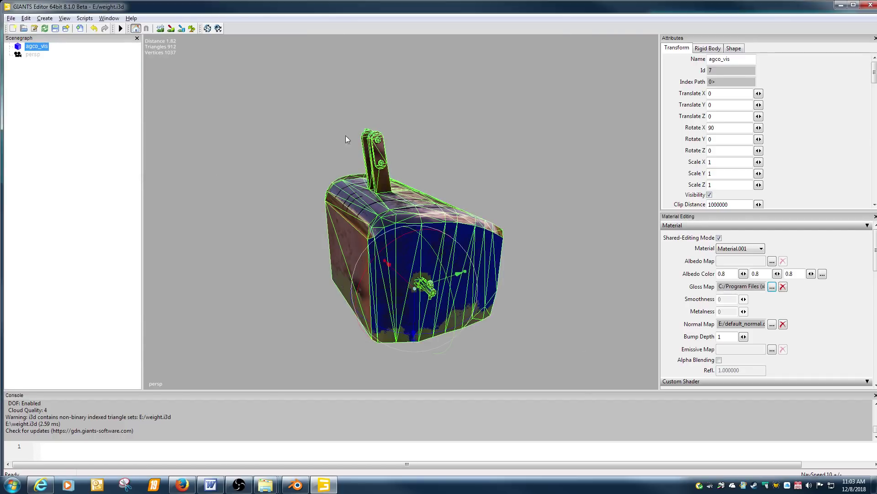
pyautogui.click(338, 265)
pyautogui.moveTo(382, 267); pyautogui.dragTo(237, 190, button='middle')
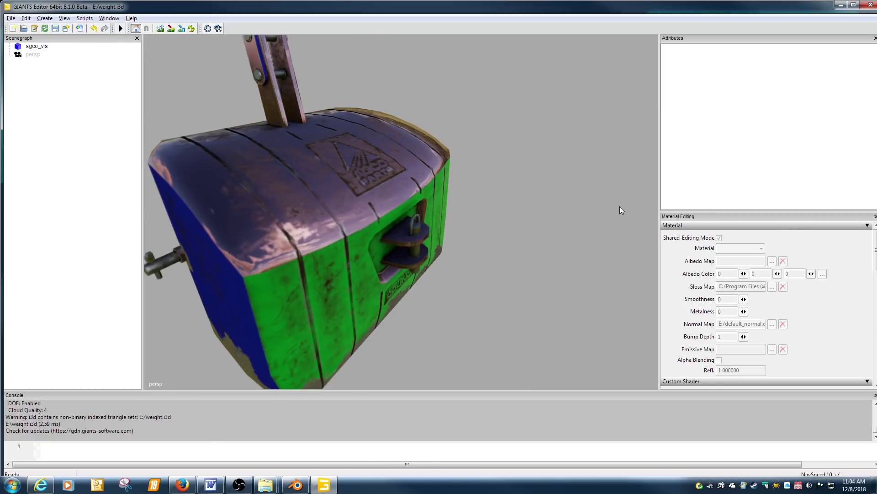
# Replace agco_vis's normal map with agcoWeights_normal.dds from Farming Simulator 19's data/vehicles/agco folder
pyautogui.click(404, 220)
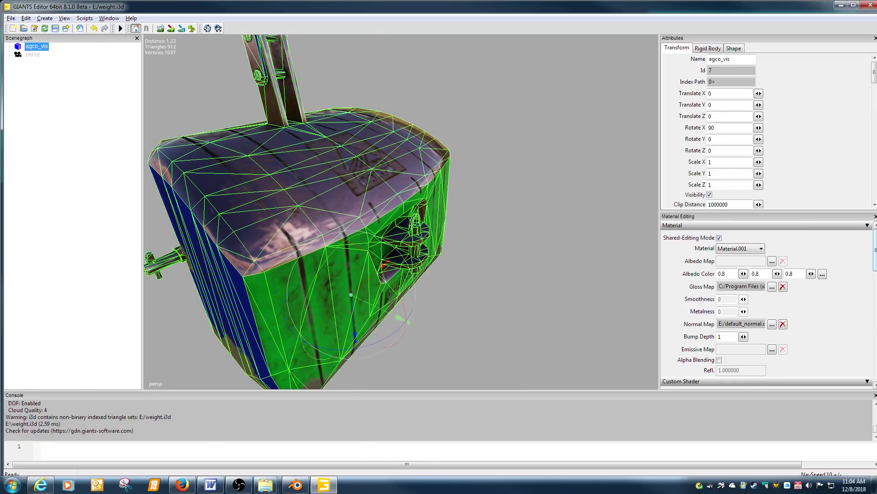
pyautogui.click(771, 325)
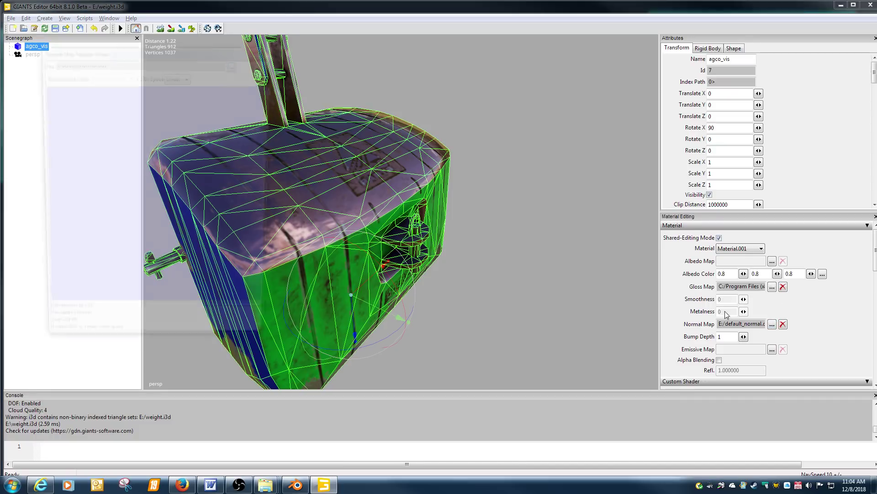
pyautogui.click(235, 63)
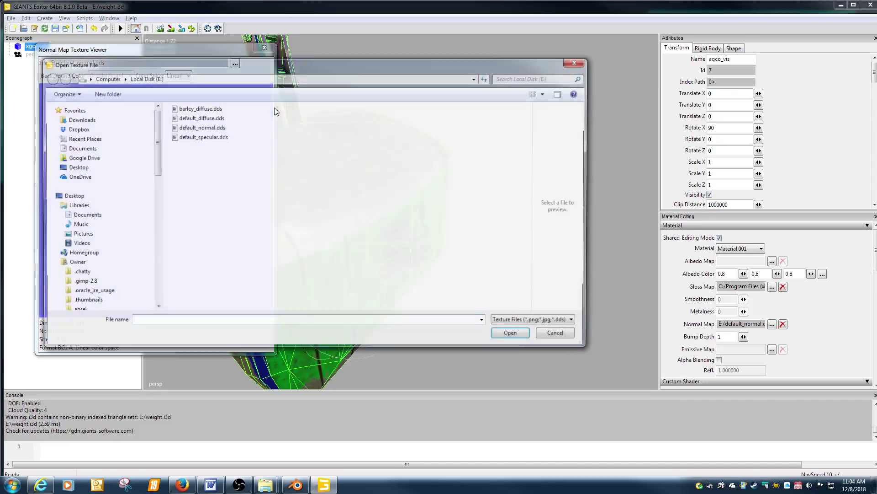
pyautogui.click(76, 167)
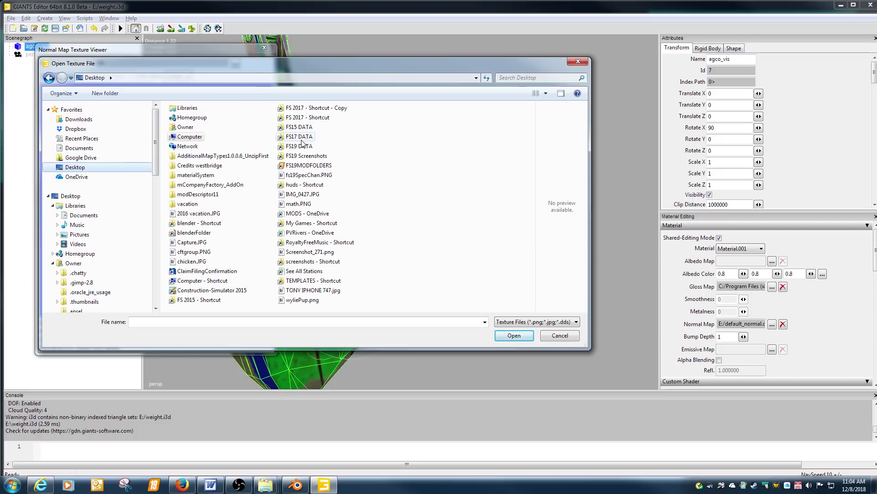
pyautogui.doubleClick(298, 147)
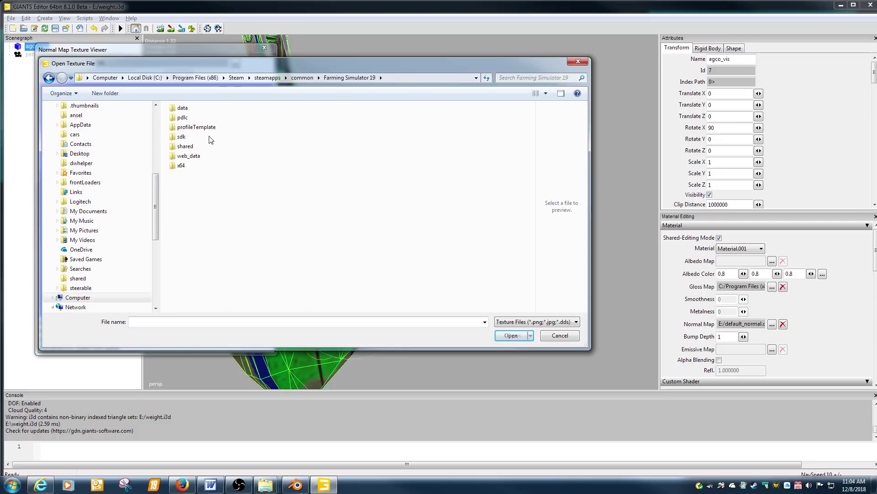
pyautogui.doubleClick(183, 108)
pyautogui.doubleClick(183, 242)
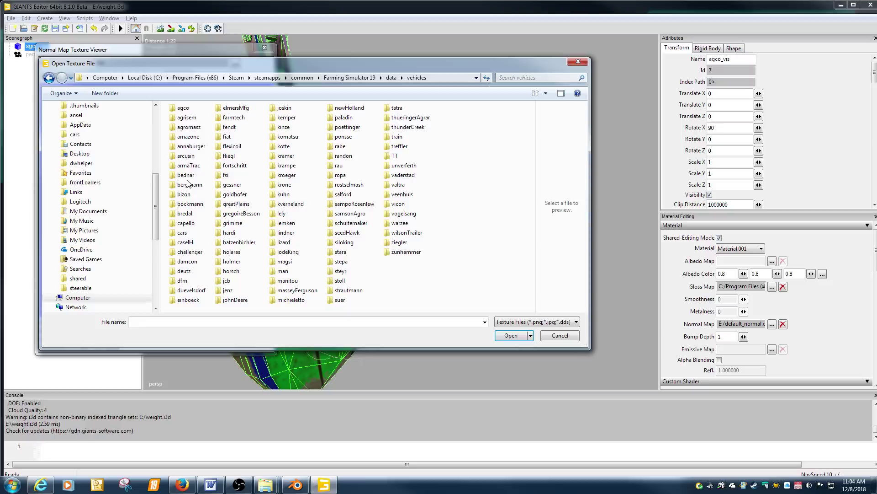
pyautogui.doubleClick(183, 108)
pyautogui.click(197, 177)
pyautogui.doubleClick(197, 176)
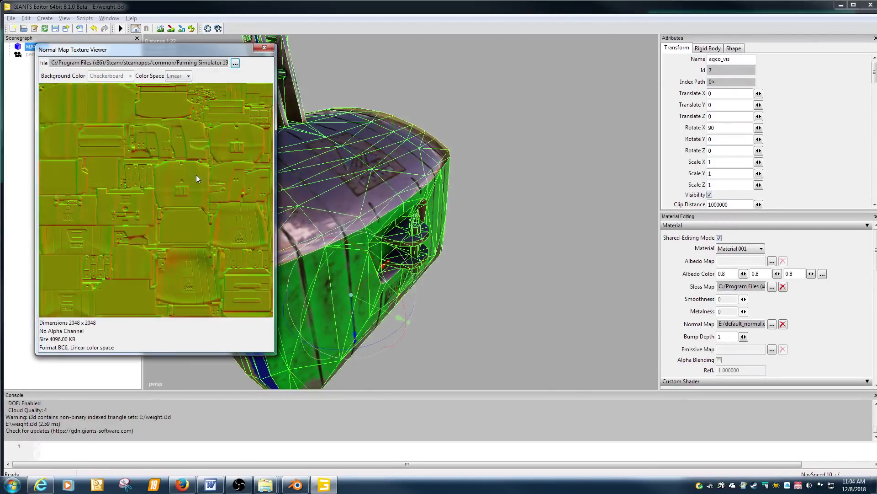
pyautogui.click(265, 48)
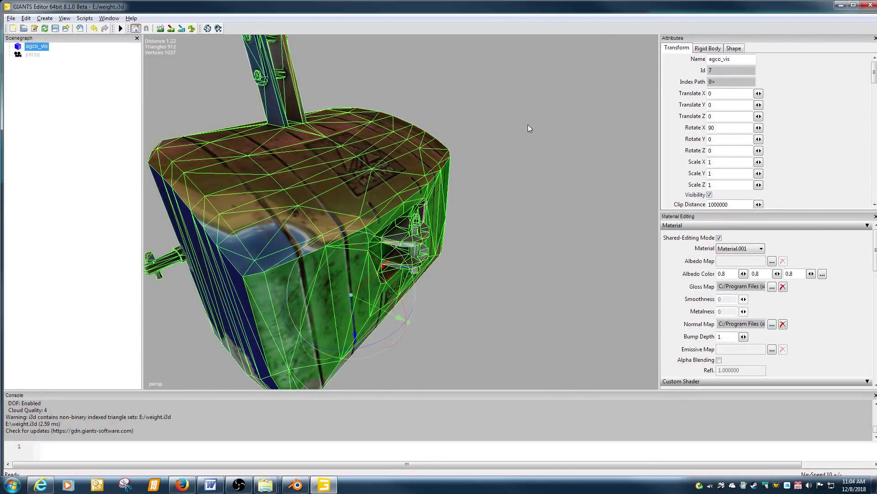
# Deselect the weight and examine the surface detail around the AGCO Parts logo up close
pyautogui.click(529, 125)
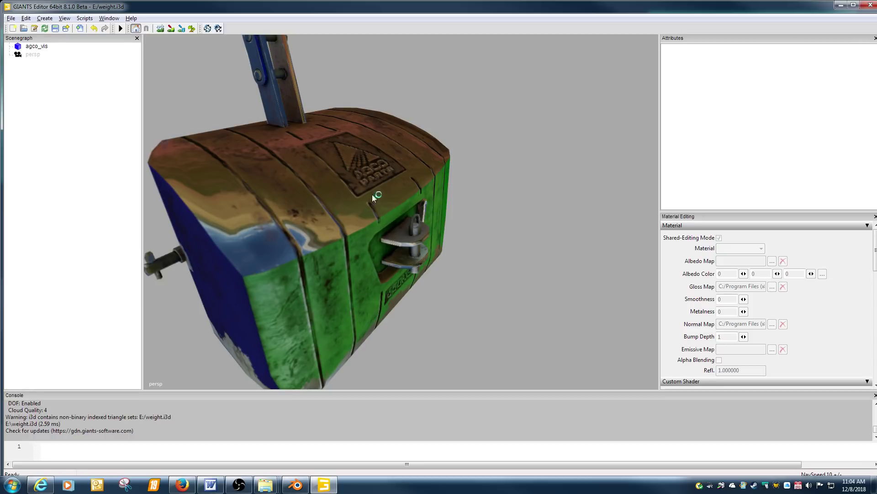
pyautogui.keyDown('alt'); pyautogui.moveTo(385, 249); pyautogui.dragTo(343, 262); pyautogui.keyUp('alt')
pyautogui.scroll(3, 348, 263)
pyautogui.scroll(-2, 346, 262)
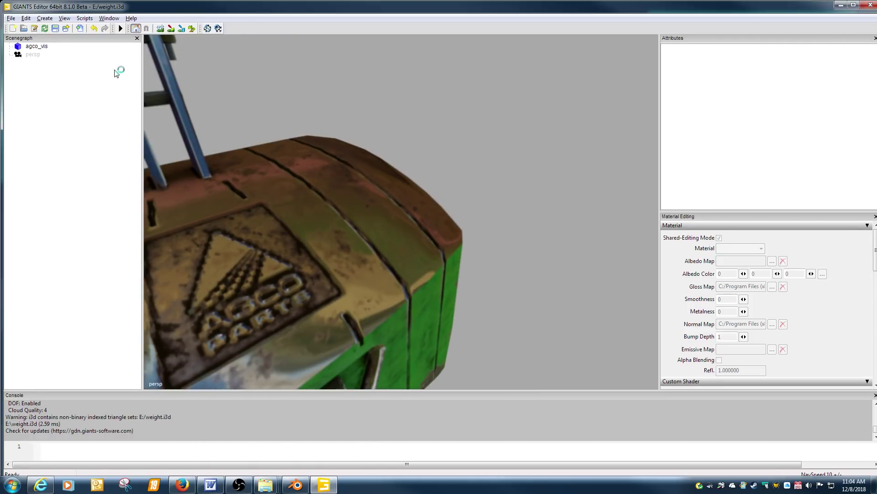
# Reselect agco_vis, view its normal map texture, and bring the whole weight back into view
pyautogui.click(46, 46)
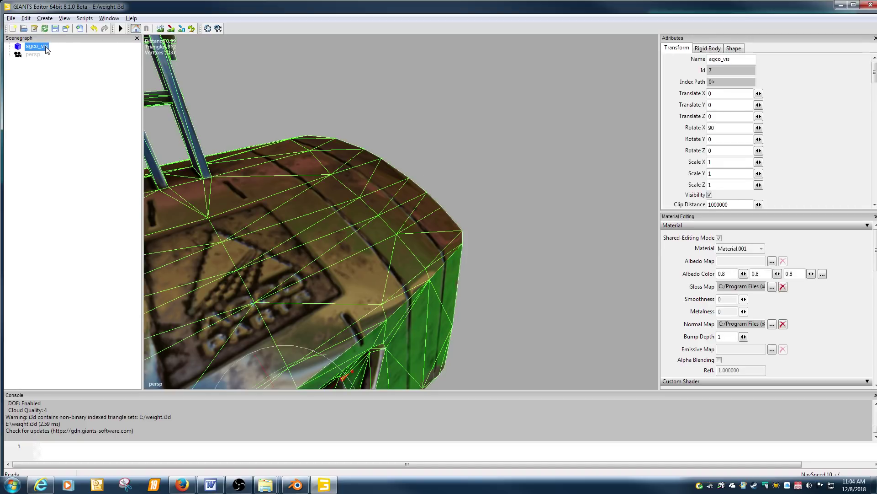
pyautogui.click(754, 324)
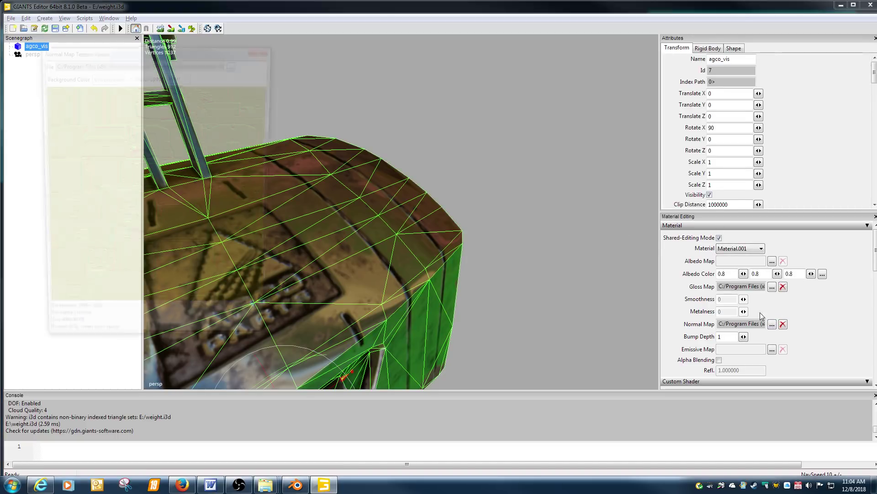
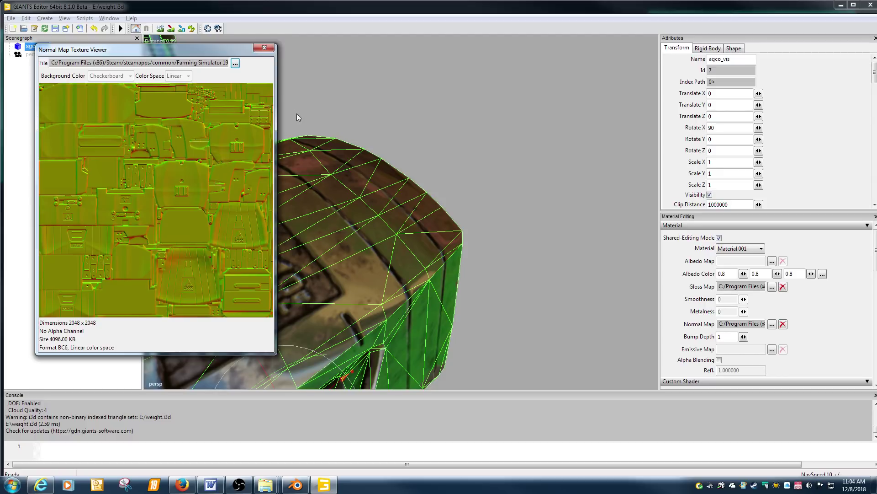
pyautogui.click(265, 49)
pyautogui.press('f')
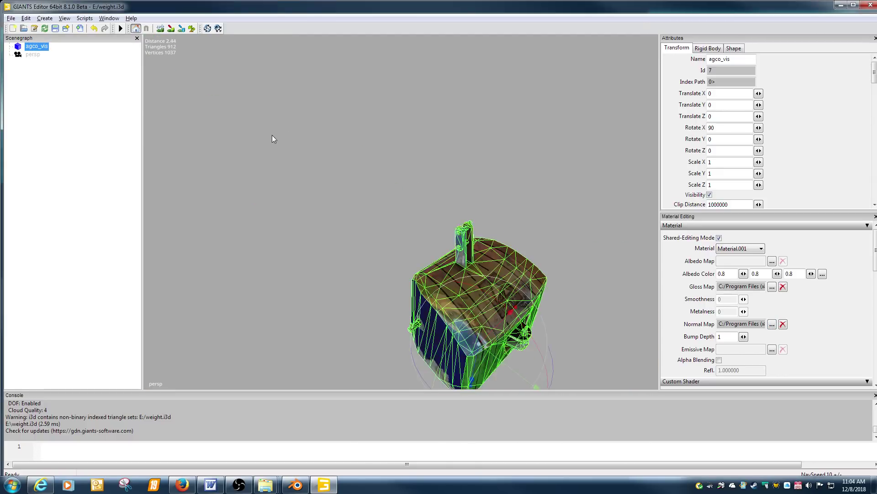
# Set the first RDT value of agco_vis's colorMask shader to 0 and inspect the deselected weight
pyautogui.click(230, 138)
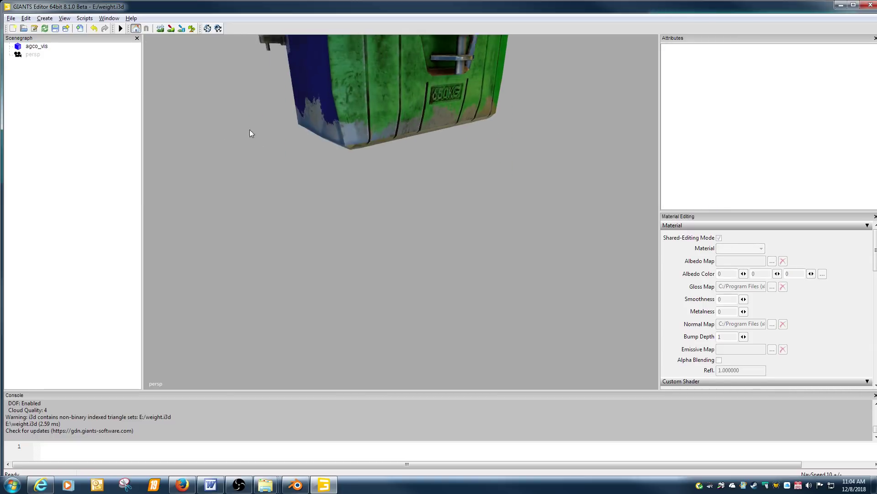
pyautogui.moveTo(240, 113); pyautogui.dragTo(280, 127, button='right')
pyautogui.click(37, 47)
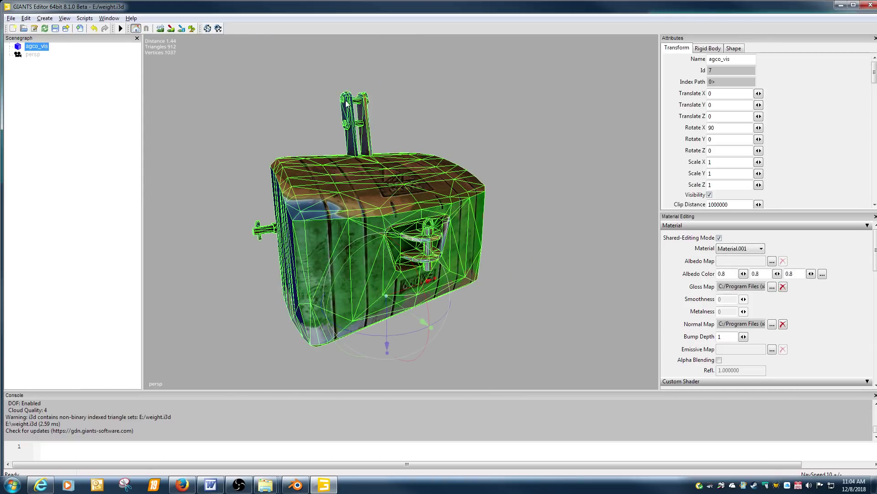
pyautogui.scroll(-3, 870, 255)
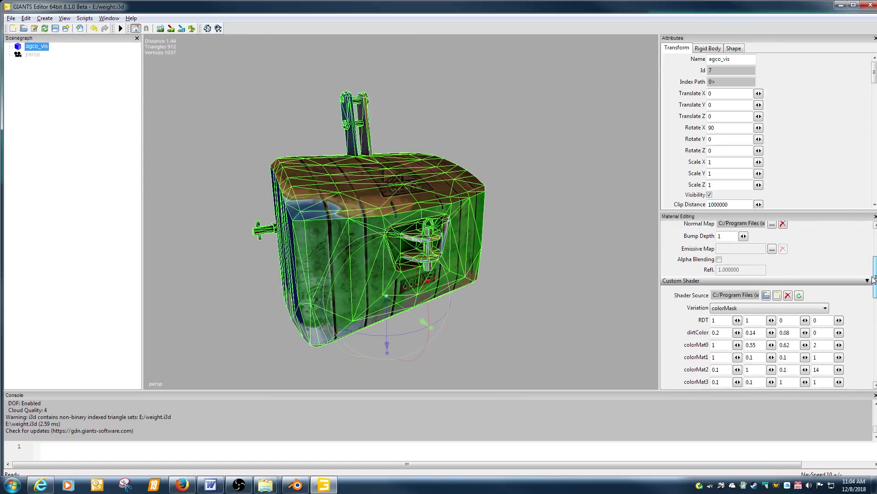
pyautogui.write('0')
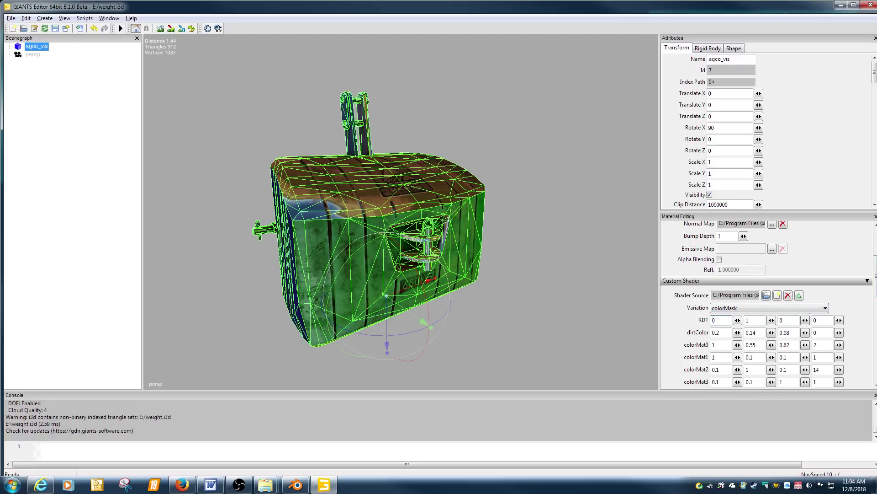
pyautogui.click(651, 316)
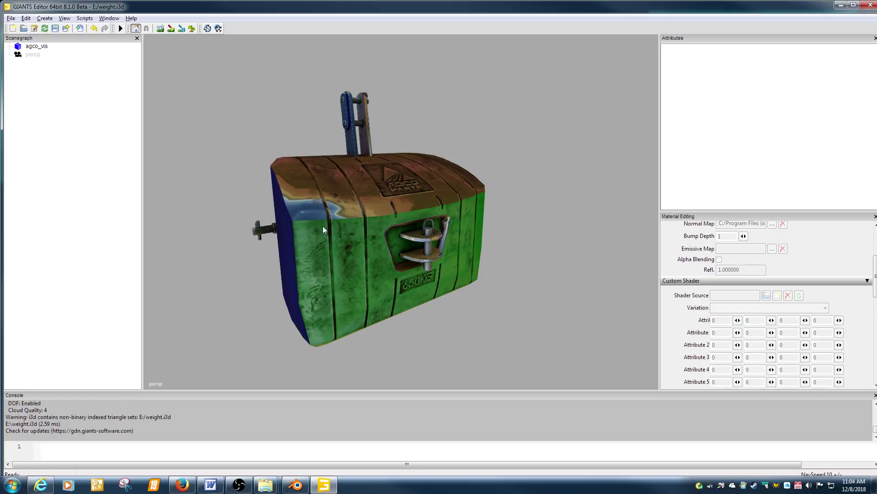
# Set the second RDT value of agco_vis's shader to 0 and view the deselected weight
pyautogui.click(39, 47)
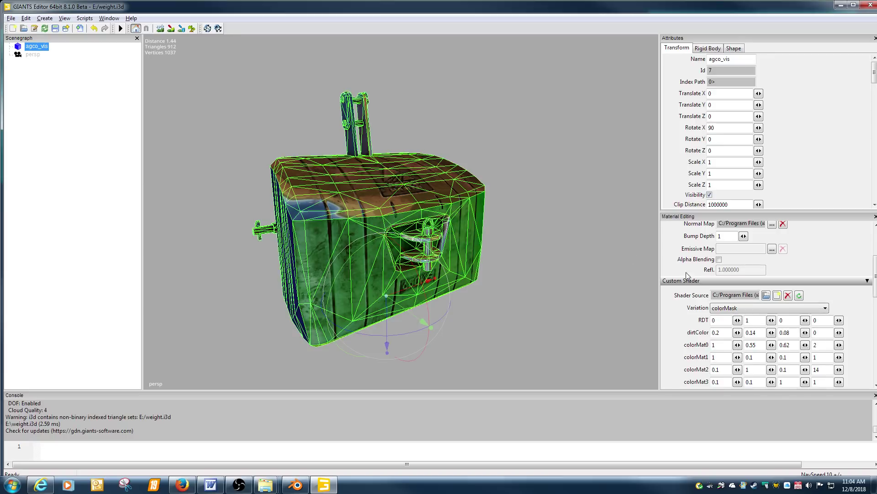
pyautogui.doubleClick(749, 322)
pyautogui.write('0')
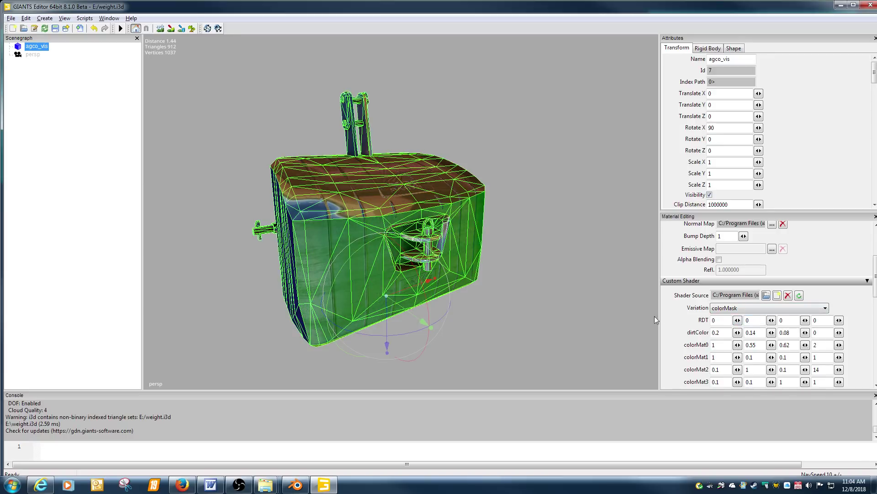
pyautogui.click(516, 262)
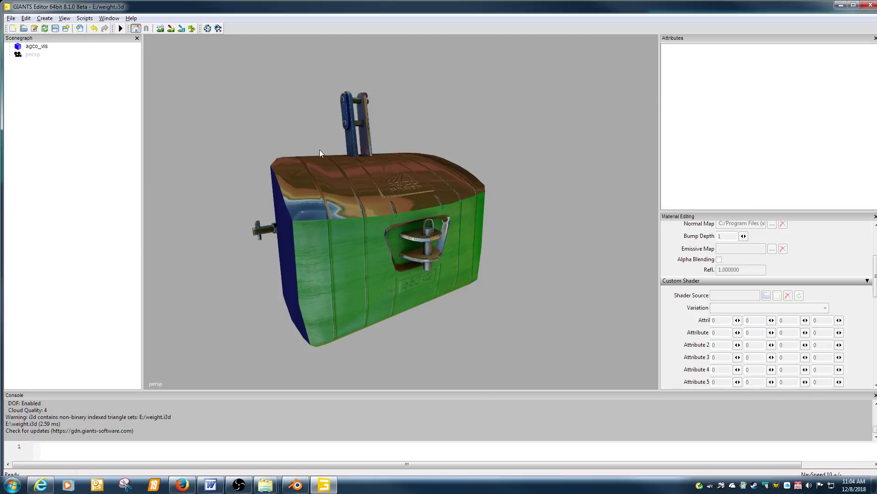
# Select agco_vis and run the FS19 vehicle script Toggle Dirt on it
pyautogui.click(40, 47)
pyautogui.click(85, 19)
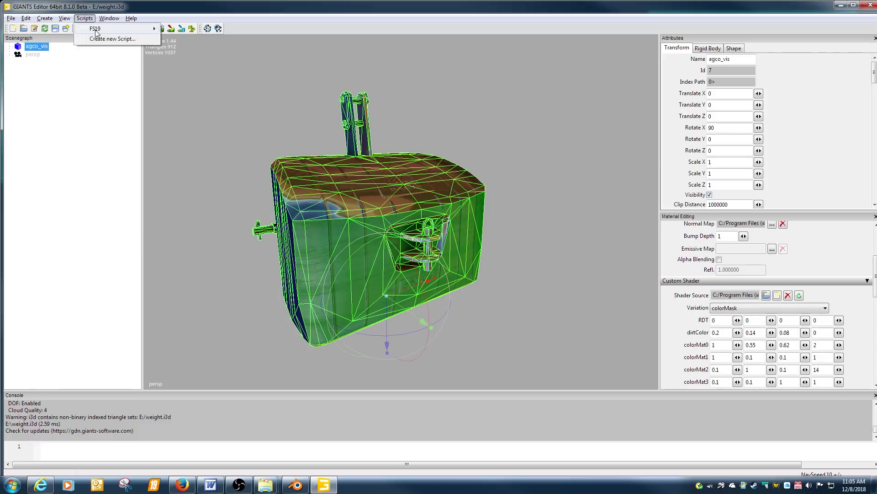
pyautogui.moveTo(137, 28)
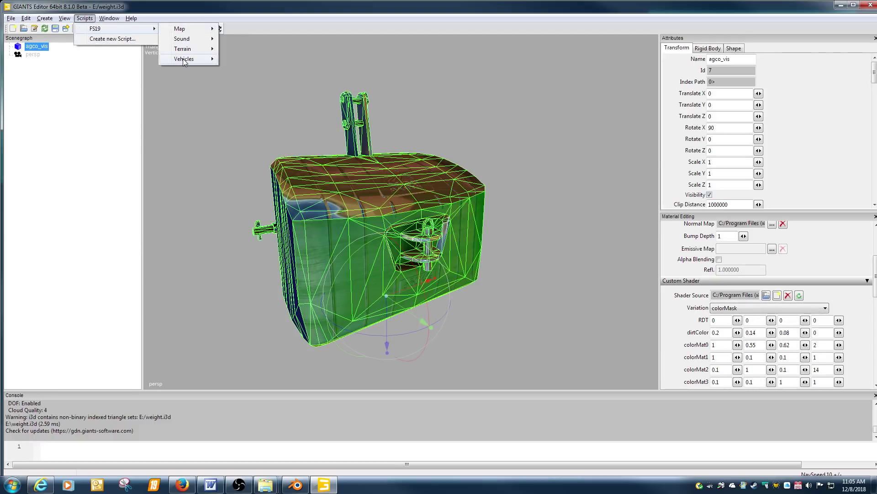
pyautogui.moveTo(208, 59)
pyautogui.moveTo(242, 58)
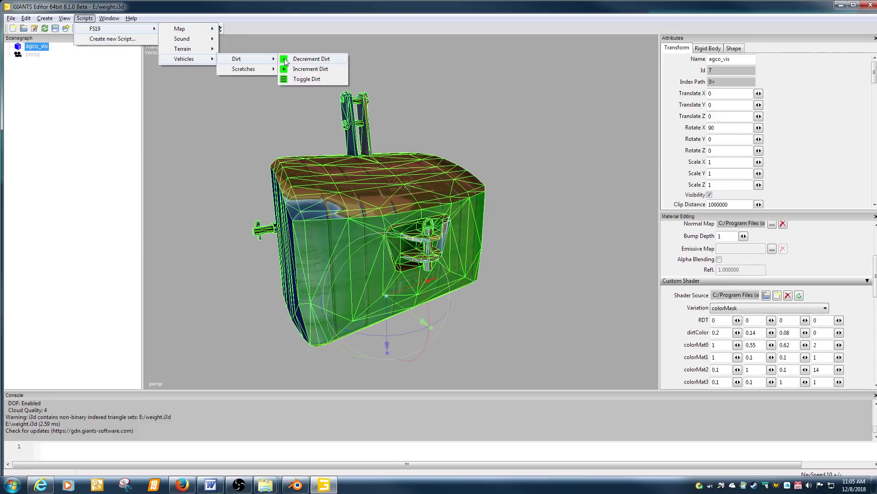
pyautogui.click(302, 80)
# Run the Toggle Dirt script on agco_vis again and inspect the deselected weight's dirt up close and from afar
pyautogui.click(85, 18)
pyautogui.moveTo(134, 29)
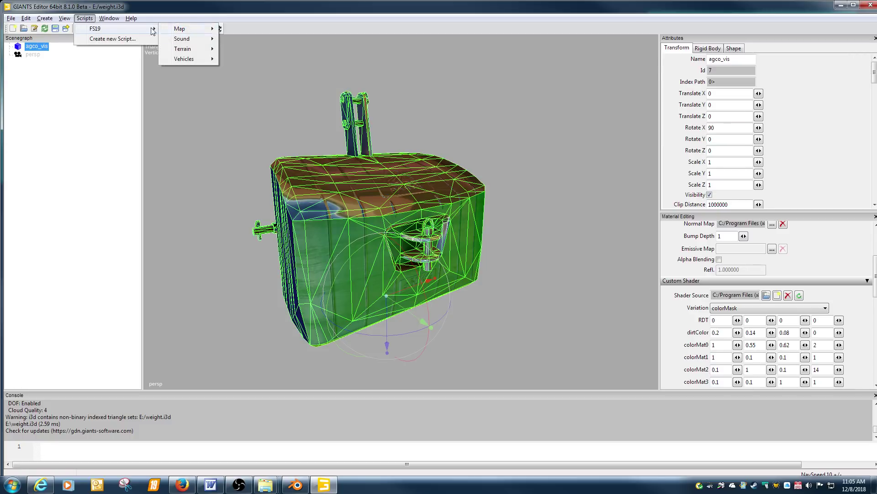
pyautogui.moveTo(185, 59)
pyautogui.moveTo(238, 58)
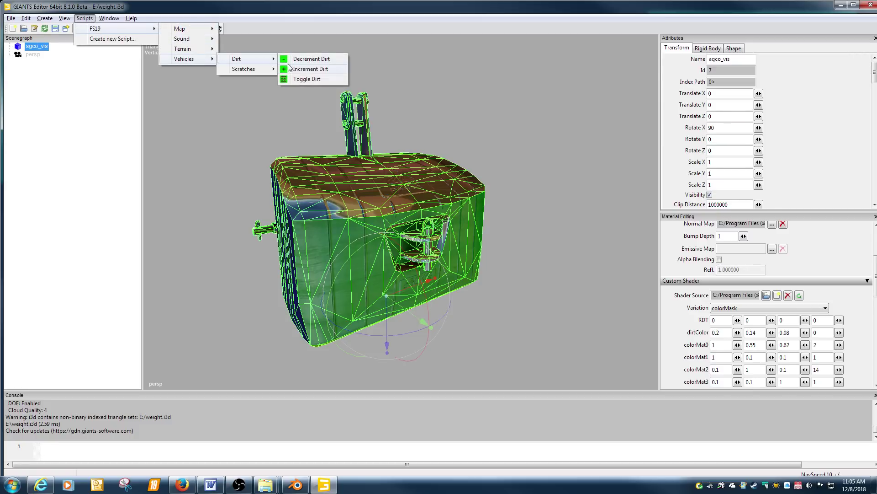
pyautogui.click(293, 80)
pyautogui.click(276, 111)
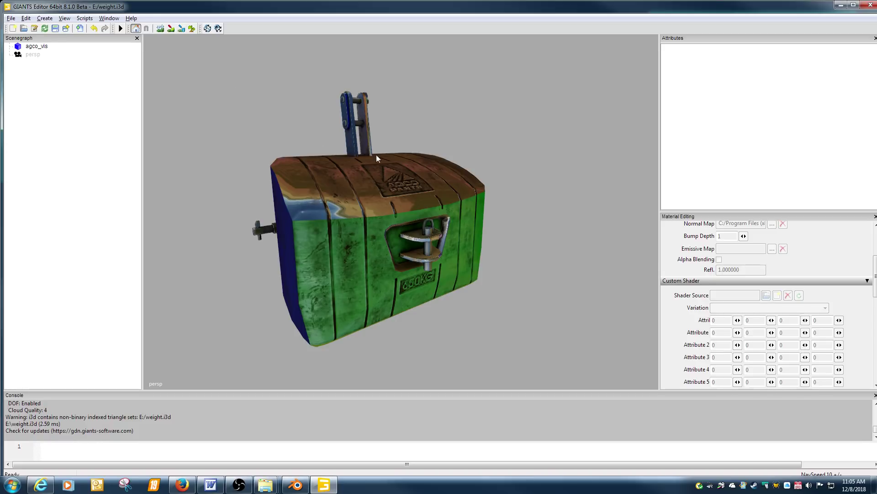
pyautogui.scroll(5, 418, 164)
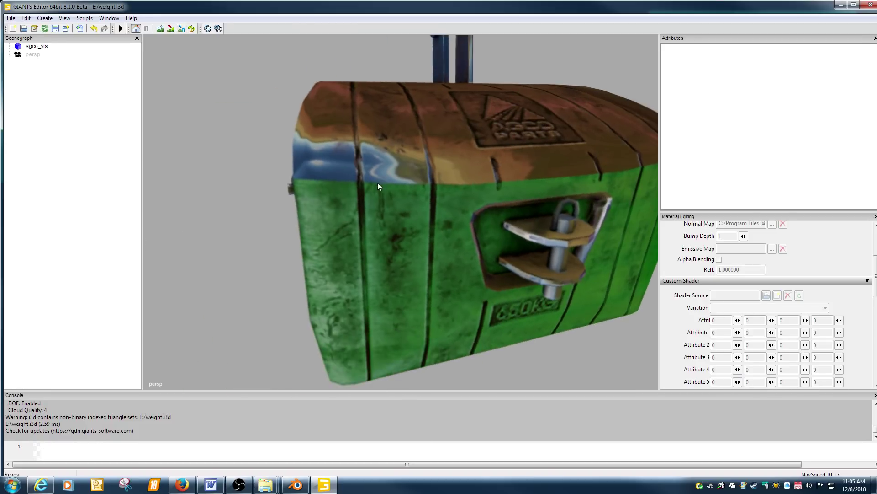
pyautogui.scroll(-8, 378, 184)
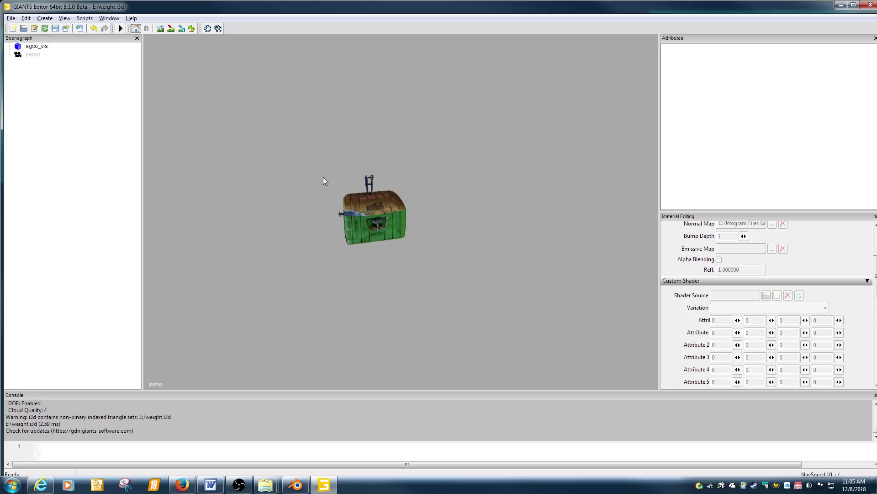
pyautogui.keyDown('alt'); pyautogui.moveTo(323, 177); pyautogui.dragTo(356, 184); pyautogui.keyUp('alt')
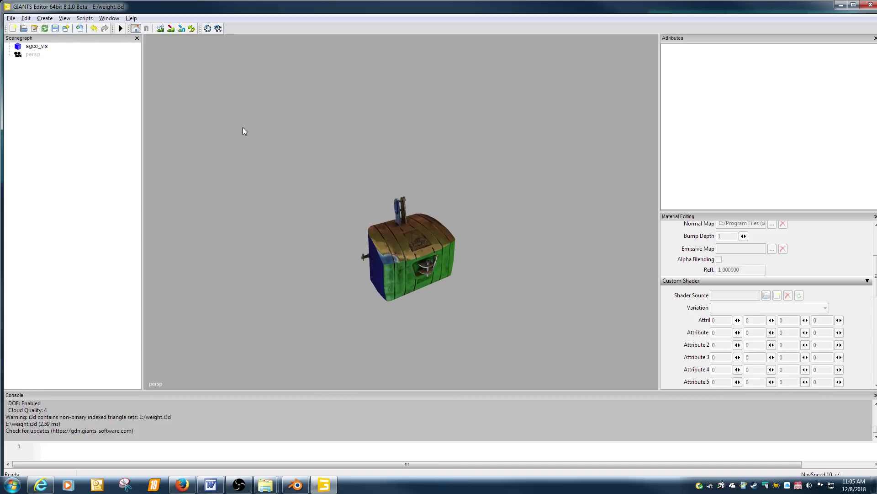
# Save the scene as a Binary i3D file over weight.i3d on Local Disk (E:)
pyautogui.click(12, 19)
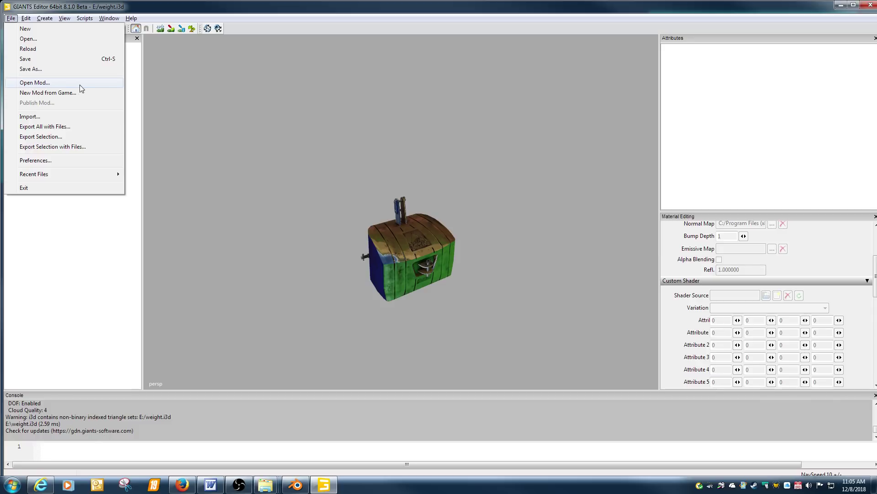
pyautogui.click(37, 69)
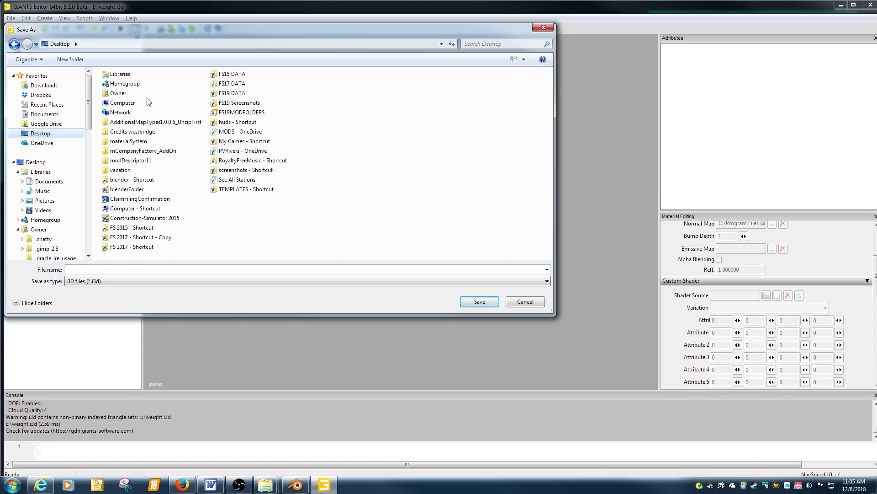
pyautogui.doubleClick(120, 103)
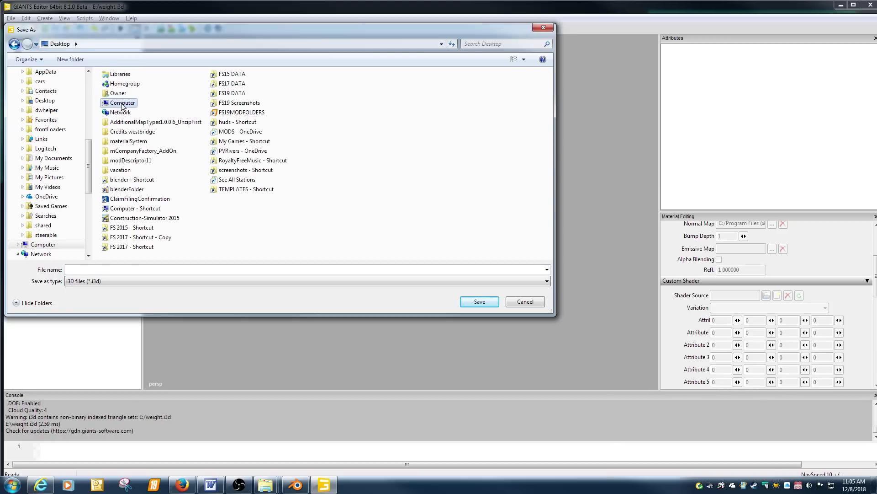
pyautogui.doubleClick(293, 97)
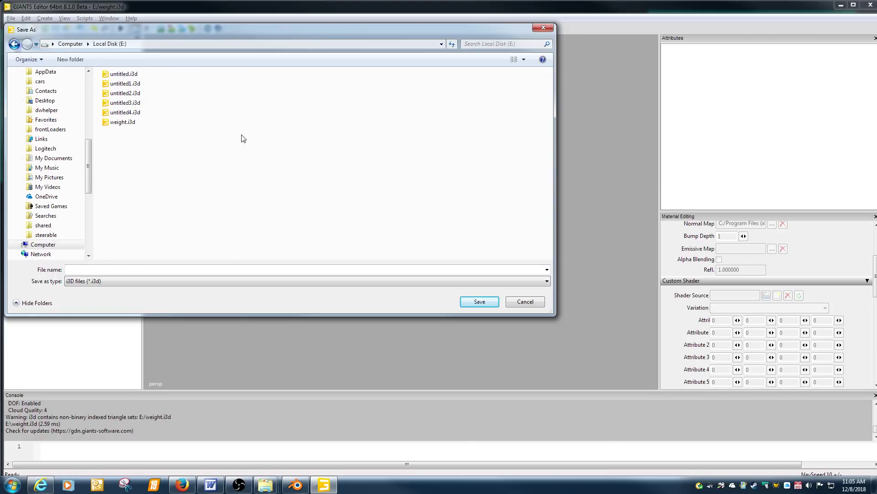
pyautogui.click(122, 121)
pyautogui.click(108, 281)
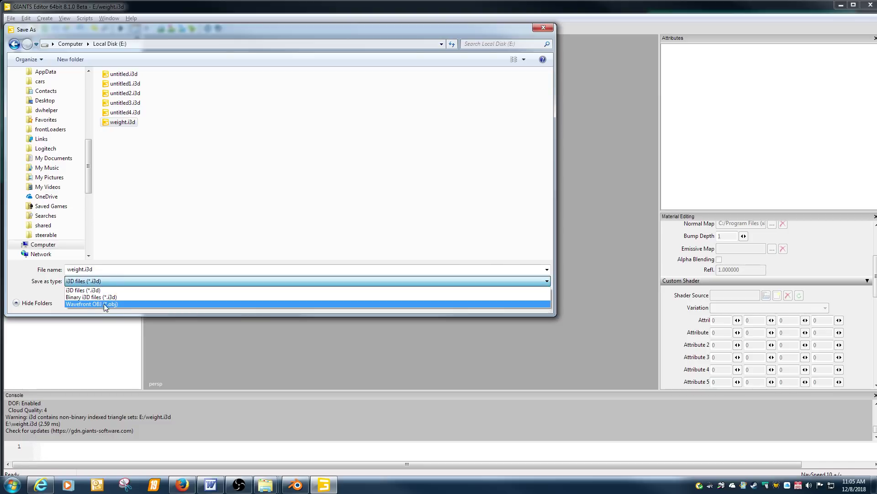
pyautogui.click(91, 297)
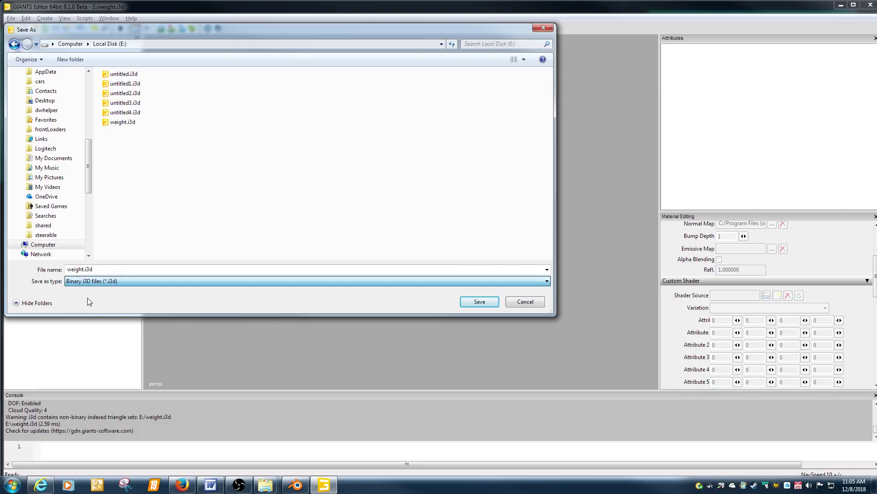
pyautogui.click(477, 301)
pyautogui.click(468, 243)
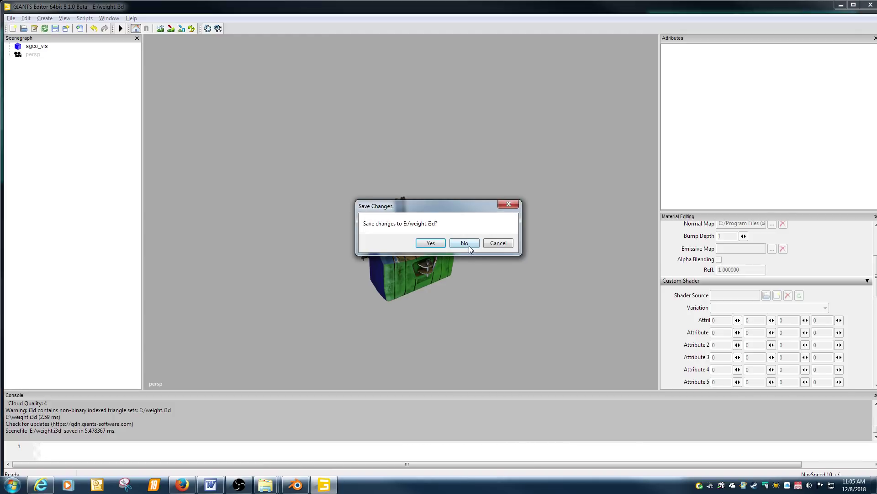
# Close the editor without saving again and reopen weight.i3d from drive E: in GIANTS Editor 8.1.0 (Beta)
pyautogui.click(465, 243)
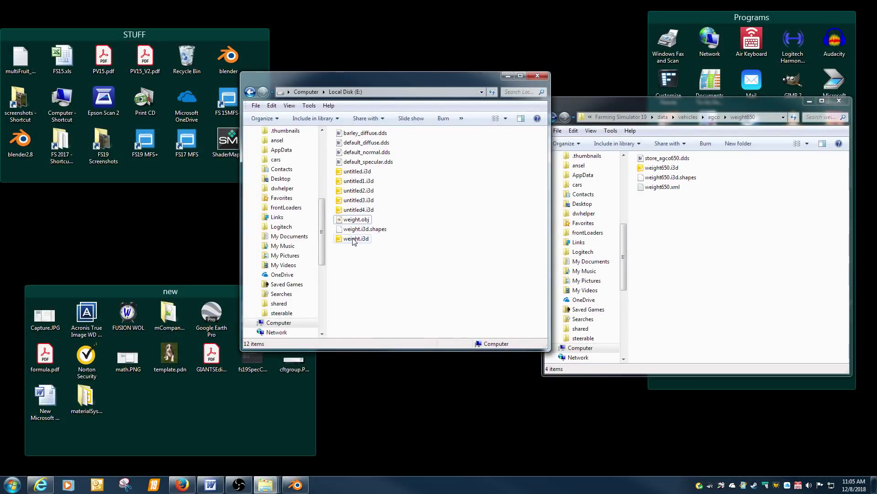
pyautogui.doubleClick(355, 239)
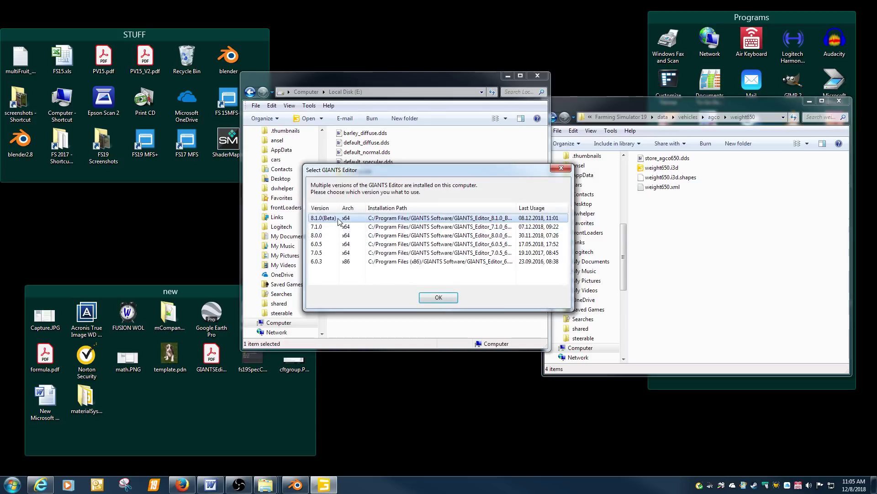
pyautogui.doubleClick(338, 219)
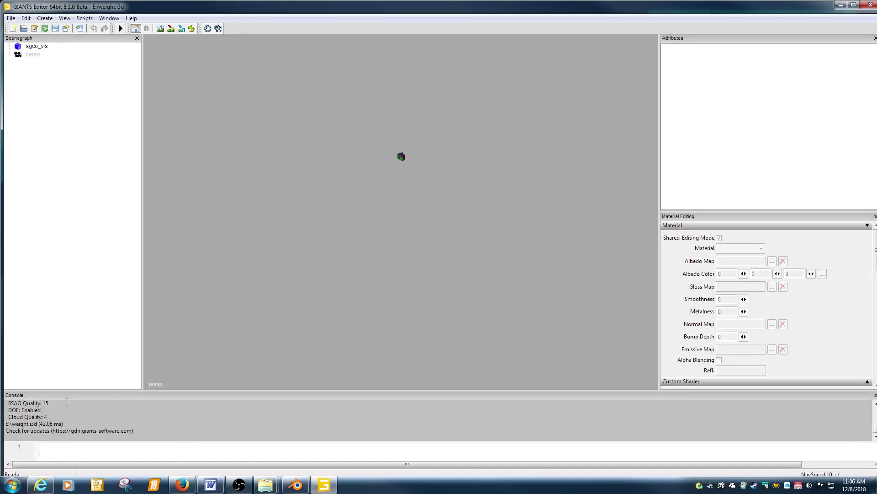
# Enlarge the console to check the load log for warnings and examine the reloaded weight
pyautogui.moveTo(73, 390); pyautogui.dragTo(74, 321)
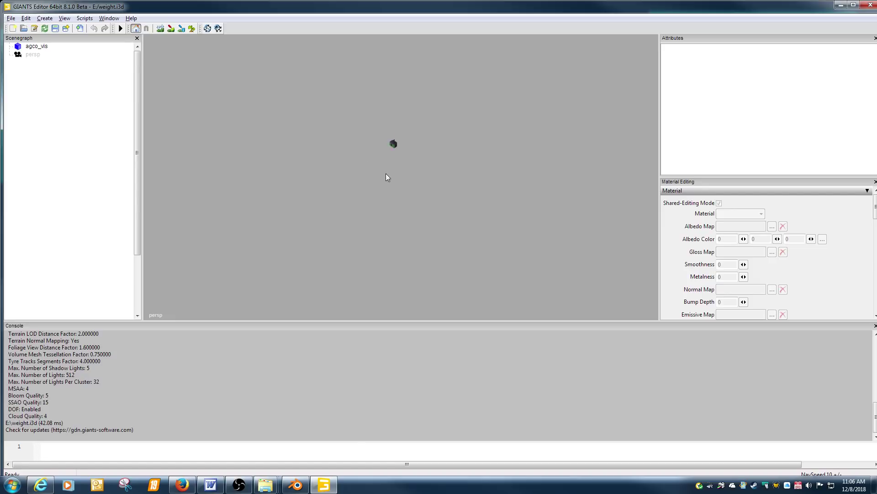
pyautogui.scroll(10, 396, 185)
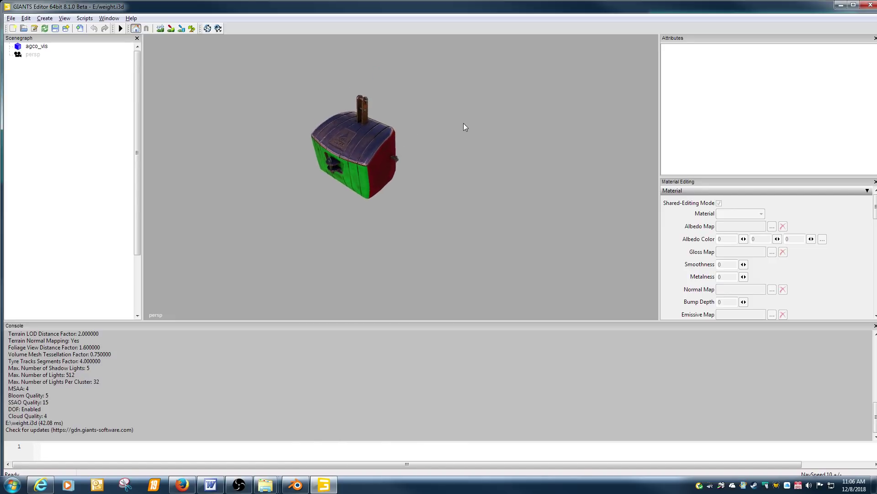
pyautogui.moveTo(463, 127); pyautogui.dragTo(470, 113, button='middle')
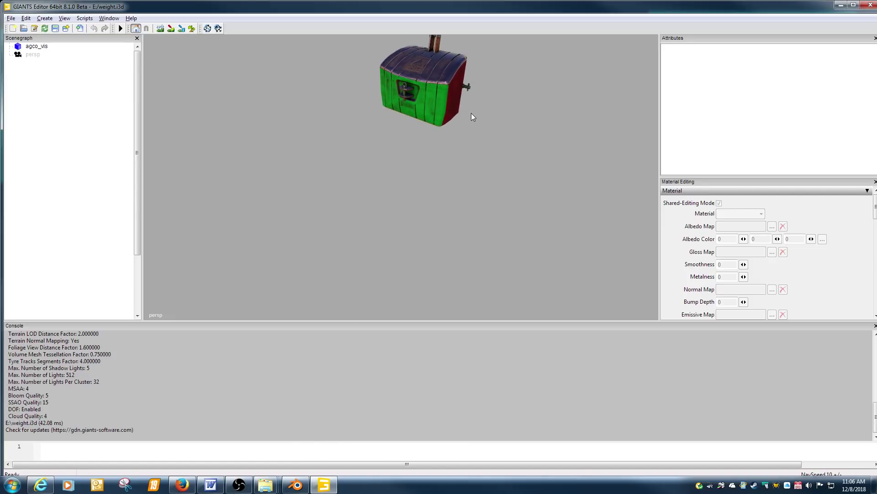
# Close GIANTS Editor without saving changes to weight.i3d and return to the file folders
pyautogui.click(861, 5)
pyautogui.click(471, 243)
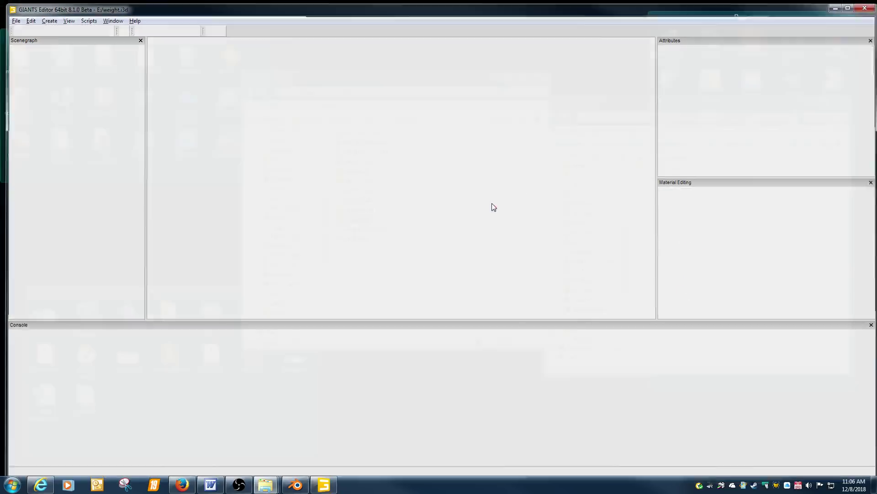
pyautogui.click(462, 217)
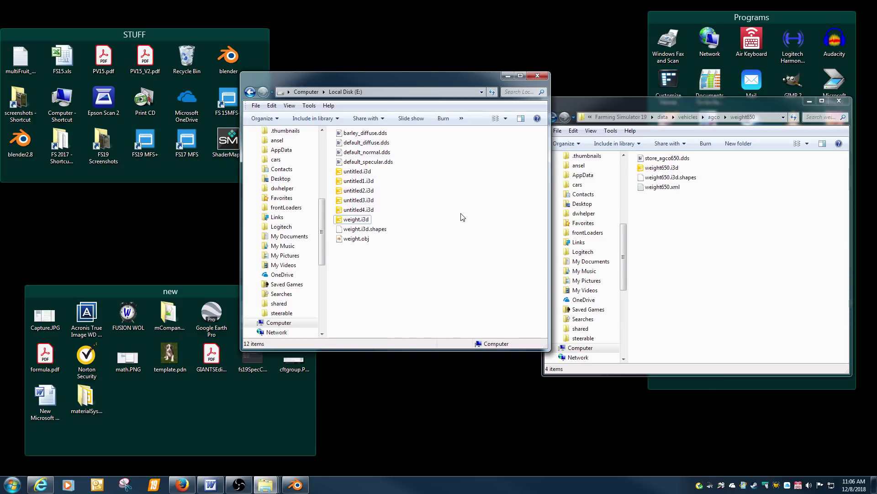
# Open the properties of agcoWeights_normal.dds in Farming Simulator 19's data/vehicles/agco folder
pyautogui.click(714, 117)
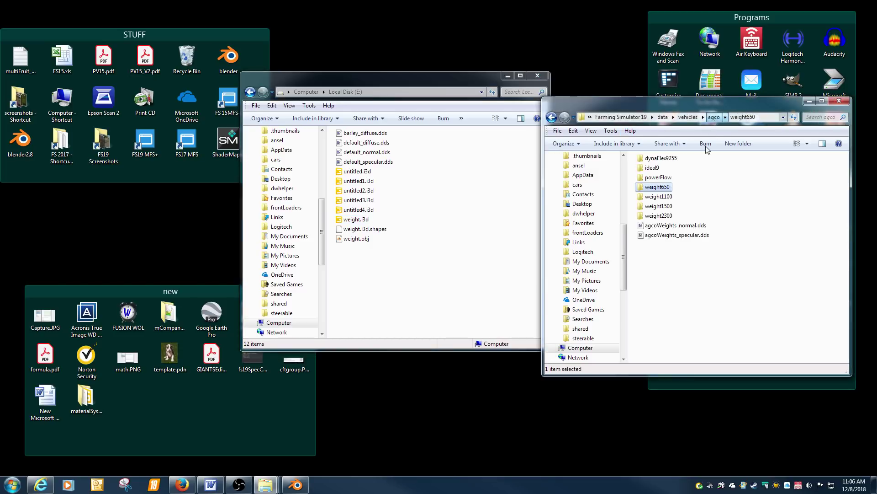
pyautogui.click(673, 225)
pyautogui.rightClick(674, 227)
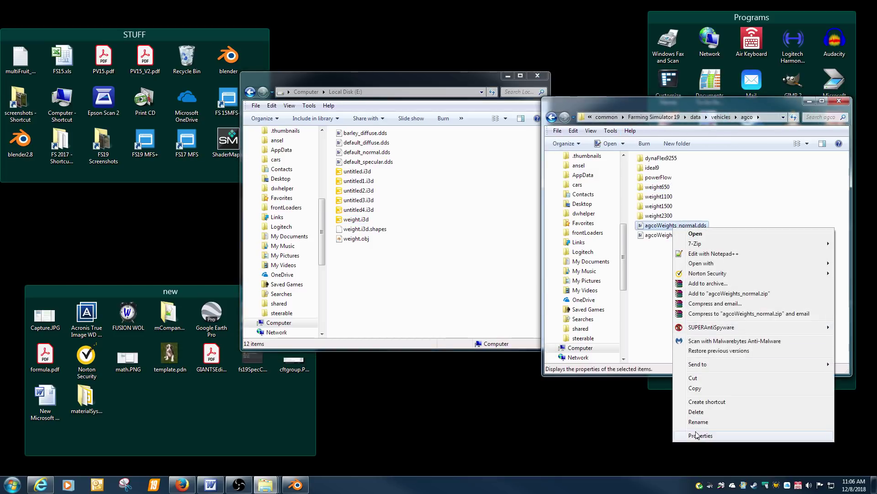
pyautogui.click(700, 435)
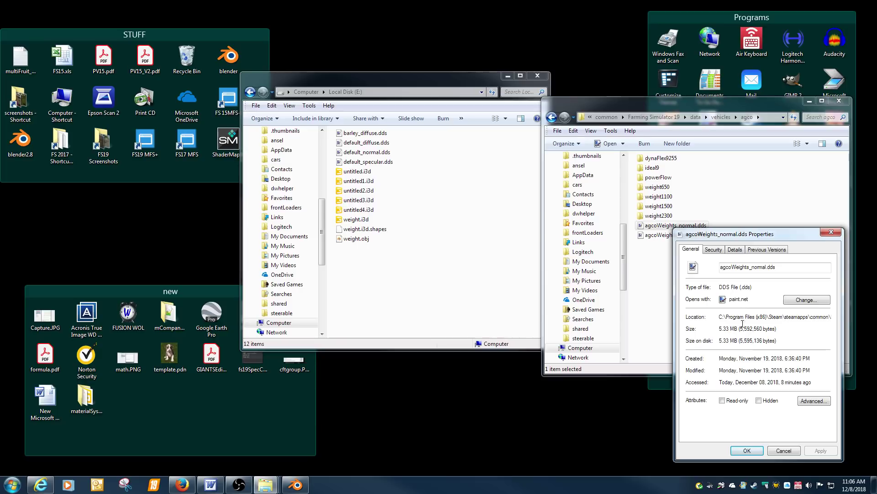
# Close the texture properties and open weight.i3d from drive E: in Notepad++ to examine its $data file references
pyautogui.click(783, 449)
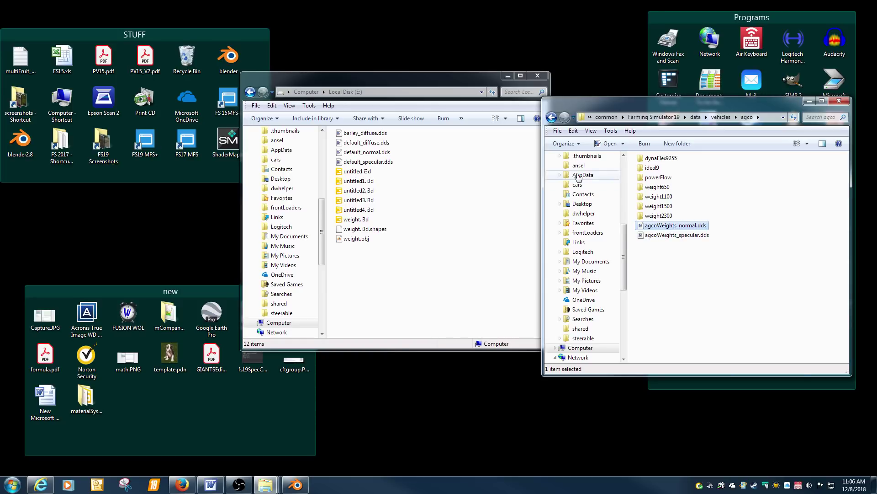
pyautogui.click(497, 221)
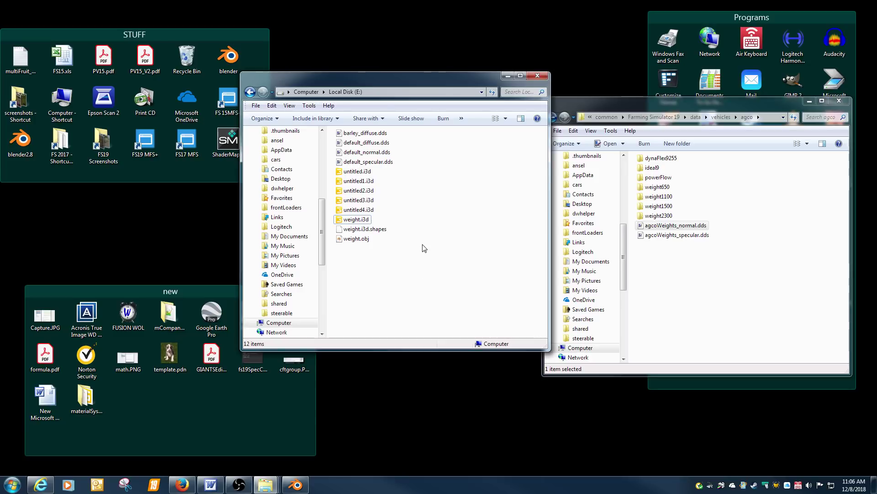
pyautogui.rightClick(359, 220)
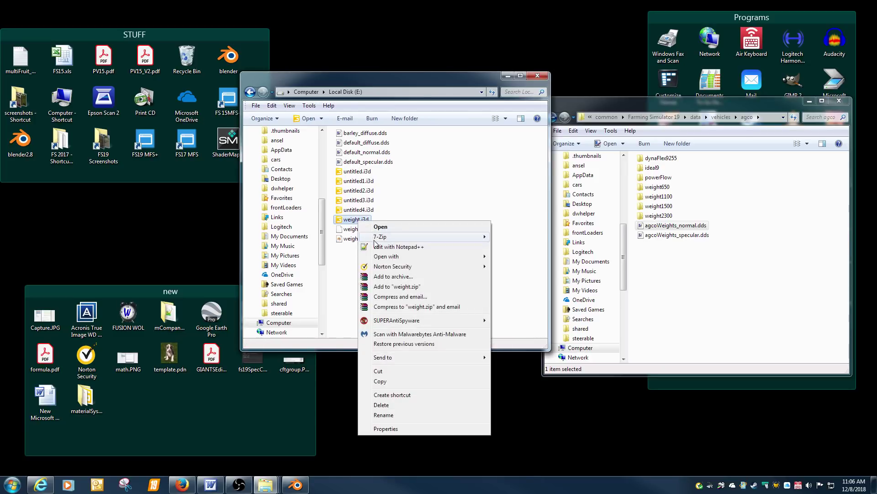
pyautogui.click(371, 240)
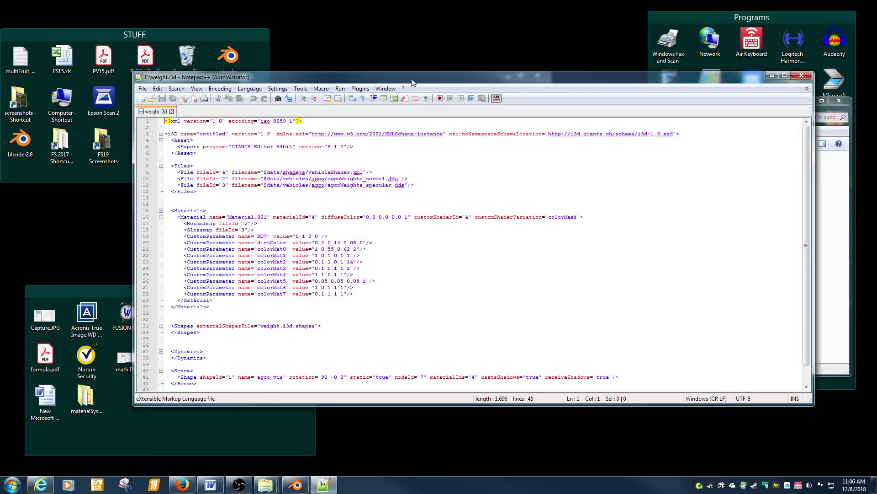
pyautogui.moveTo(412, 82); pyautogui.dragTo(816, 150)
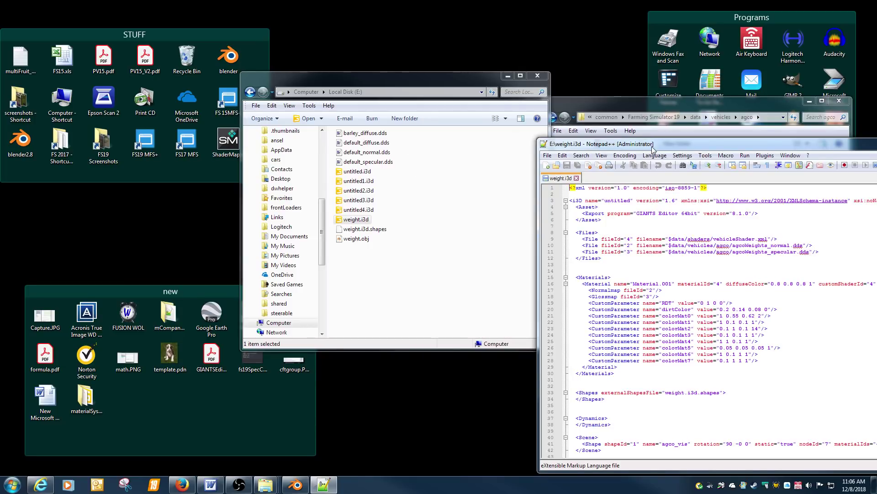
pyautogui.moveTo(653, 147); pyautogui.dragTo(312, 89)
pyautogui.click(329, 181)
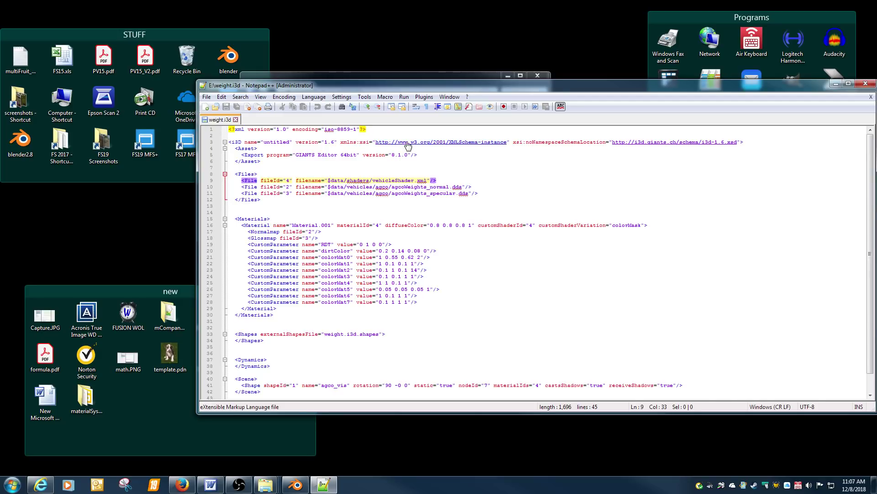
pyautogui.moveTo(405, 87); pyautogui.dragTo(673, 118)
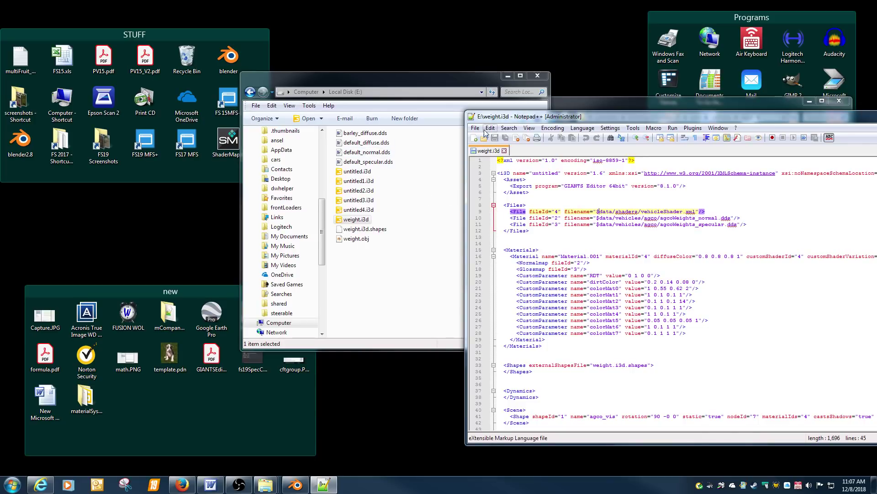
pyautogui.moveTo(503, 119); pyautogui.dragTo(484, 96)
# Create a new folder on drive E: and move weight.i3d and weight.i3d.shapes into it
pyautogui.click(410, 201)
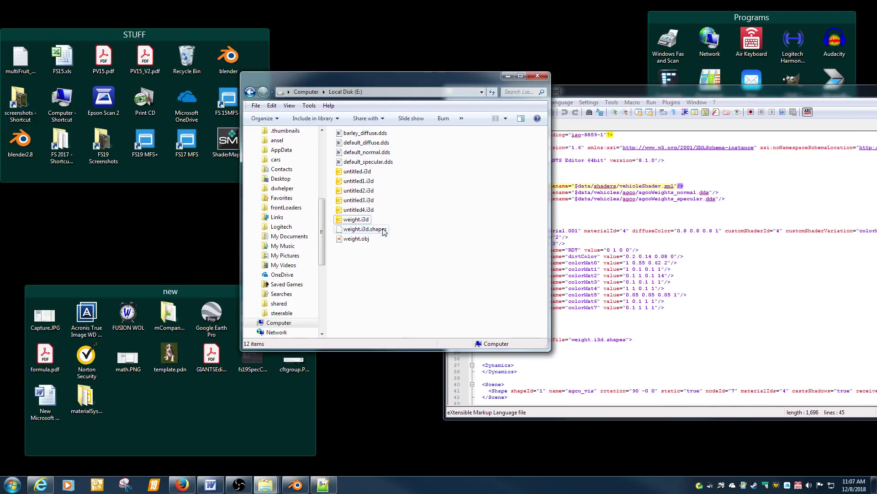
pyautogui.click(359, 220)
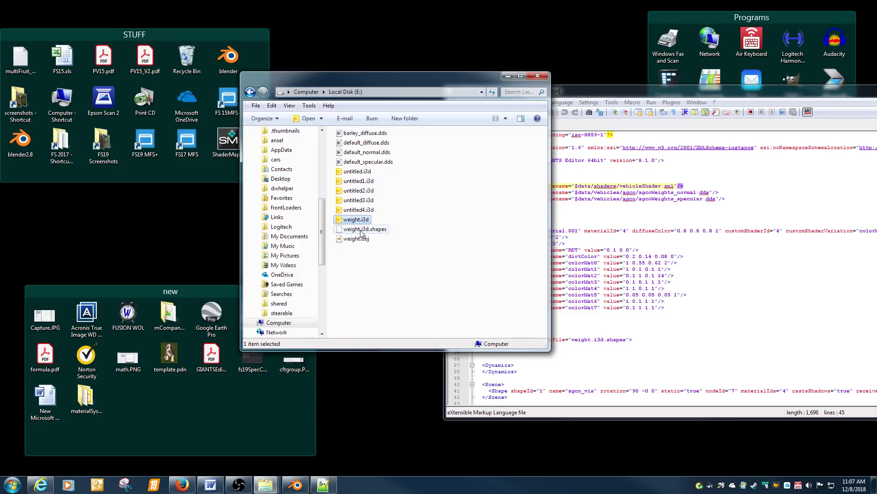
pyautogui.rightClick(462, 238)
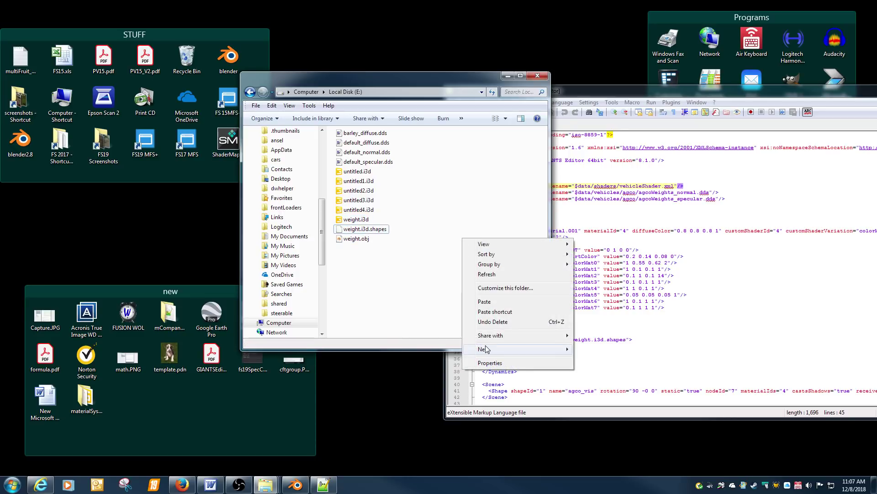
pyautogui.moveTo(485, 350)
pyautogui.click(606, 358)
pyautogui.click(390, 242)
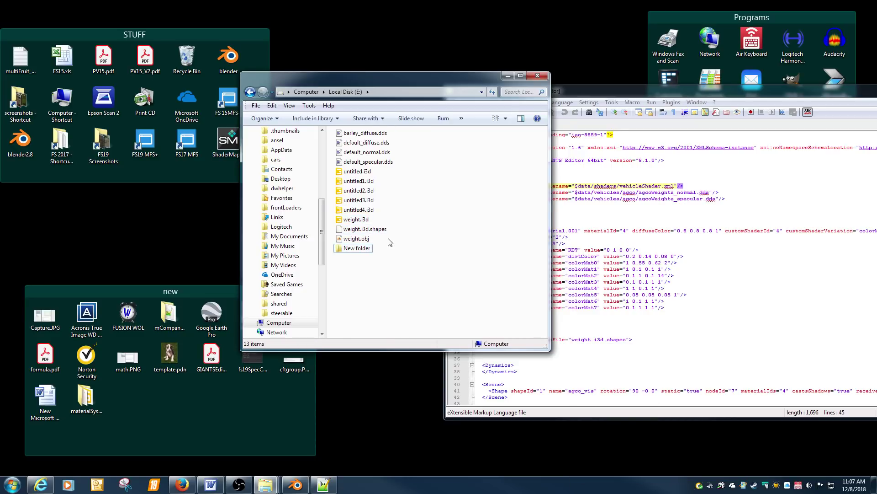
pyautogui.moveTo(390, 235); pyautogui.dragTo(357, 247)
# Move the new folder with the weight files from drive E: to the desktop
pyautogui.click(353, 233)
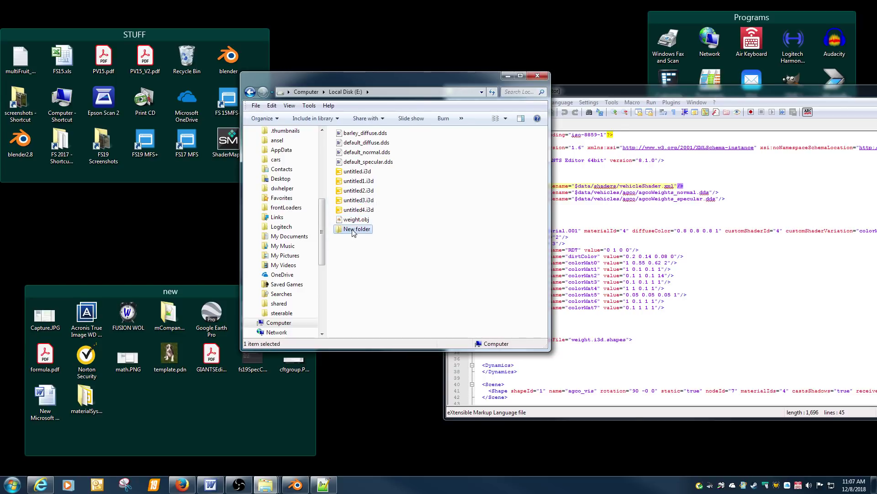
pyautogui.moveTo(354, 233); pyautogui.dragTo(207, 409, button='right')
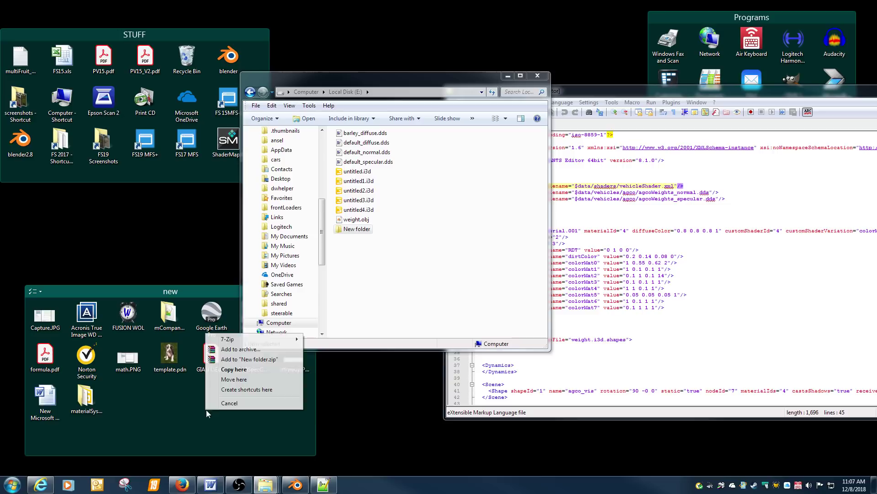
pyautogui.click(233, 379)
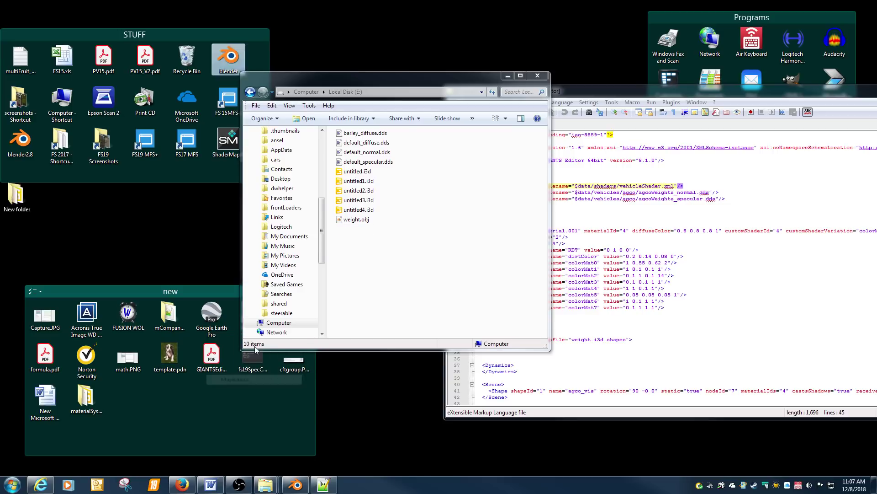
# Delete barley_diffuse.dds and the default diffuse, normal and specular DDS textures from drive E:
pyautogui.click(376, 134)
pyautogui.keyDown('shift'); pyautogui.click(377, 163); pyautogui.keyUp('shift')
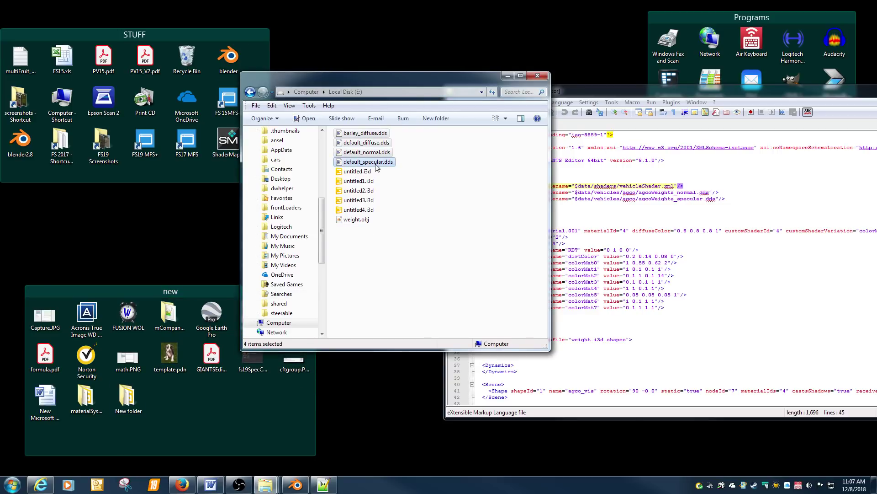
pyautogui.press('Delete')
pyautogui.click(480, 250)
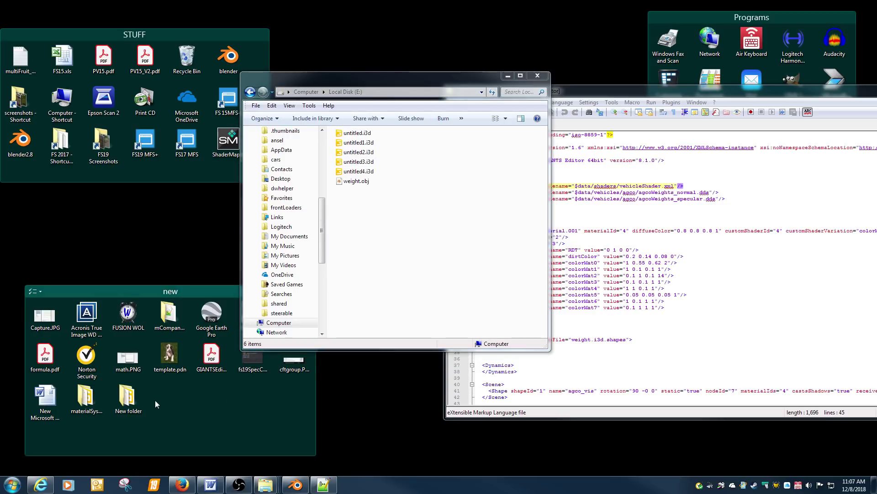
# Open weight.i3d from the desktop's New folder in GIANTS Editor and examine the weight's materials up close
pyautogui.doubleClick(128, 398)
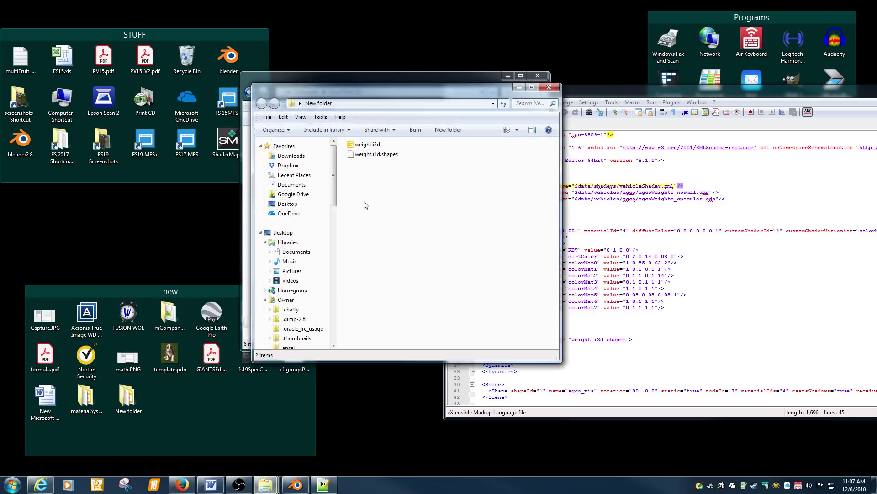
pyautogui.doubleClick(369, 145)
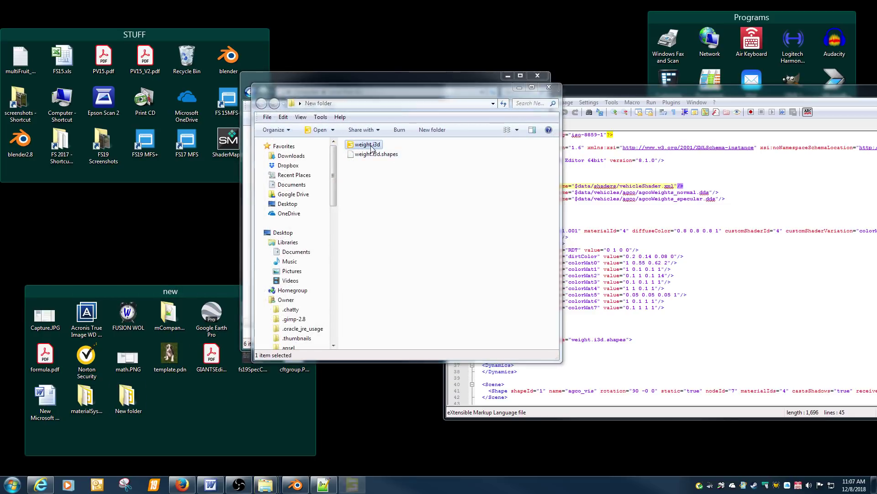
pyautogui.doubleClick(381, 219)
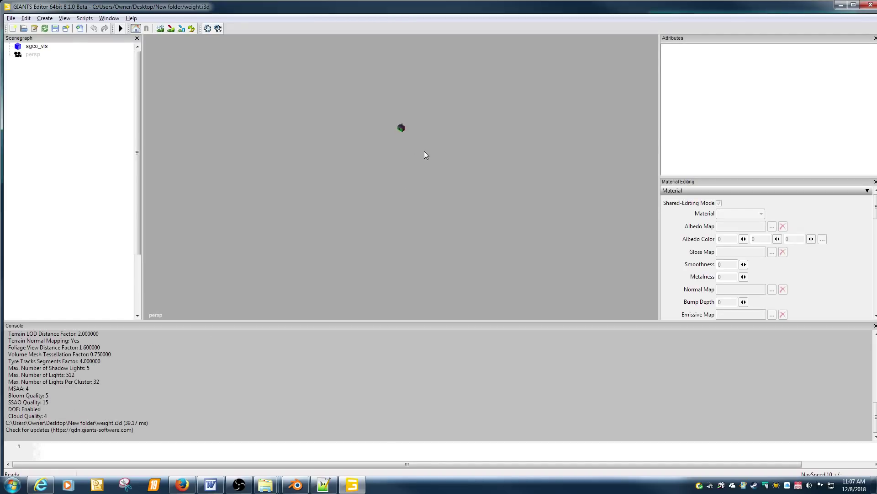
pyautogui.scroll(10, 475, 158)
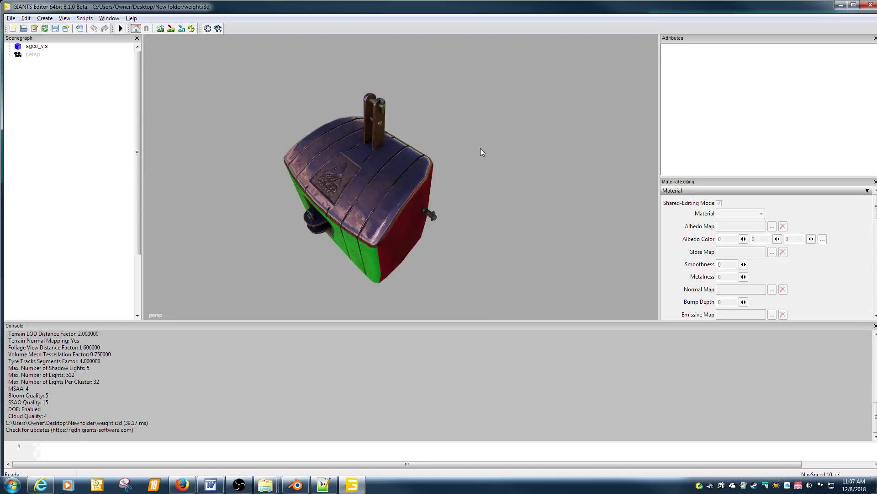
# Close GIANTS Editor without saving, close both folder windows, and discard the missing E:\weight.i3d from Notepad++
pyautogui.click(871, 6)
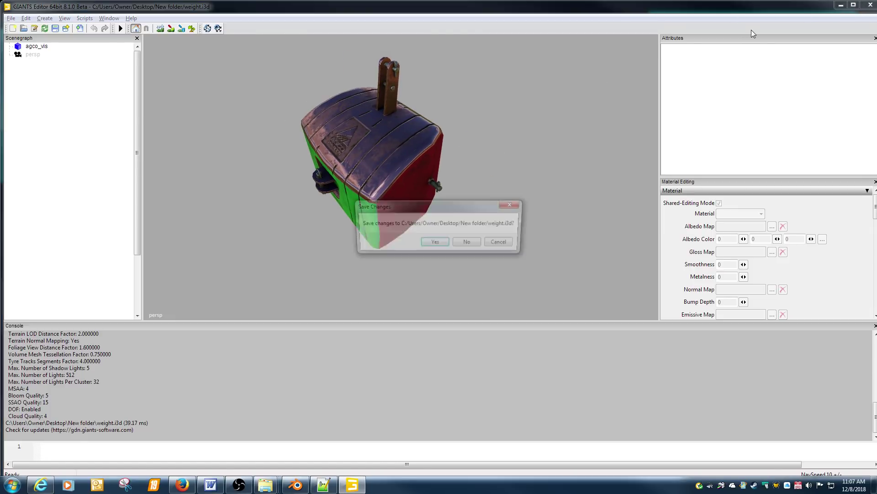
pyautogui.click(473, 245)
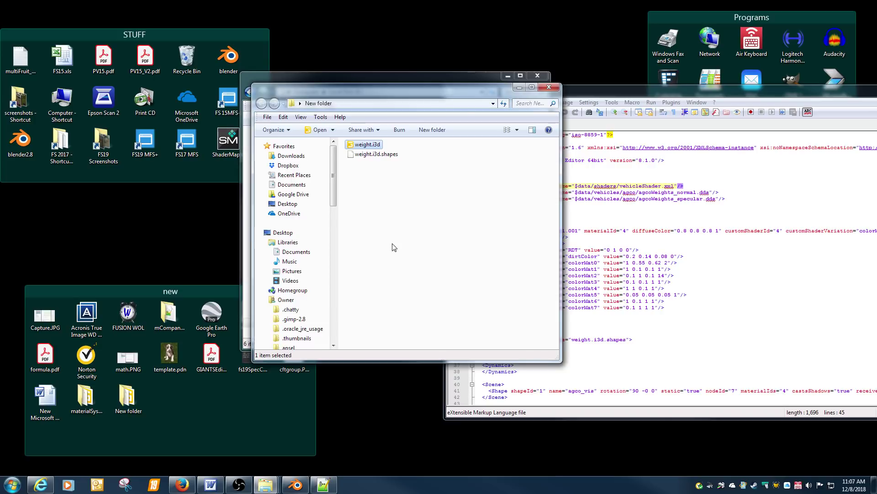
pyautogui.click(543, 90)
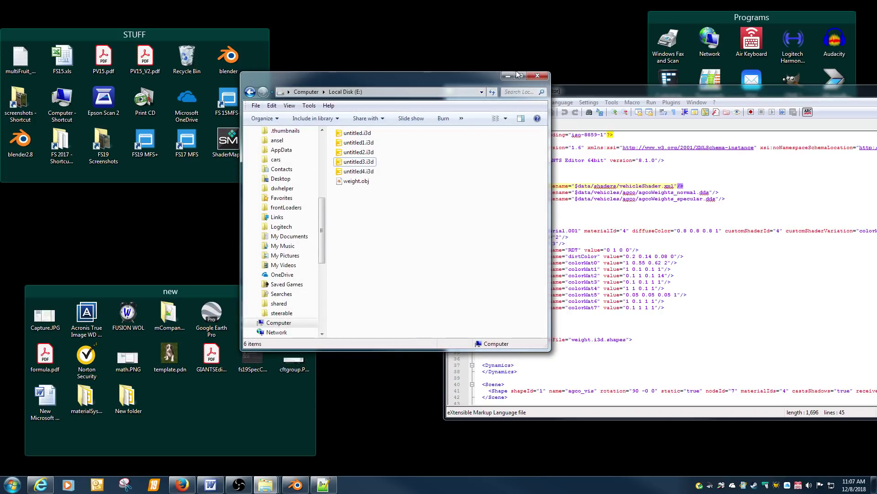
pyautogui.click(535, 76)
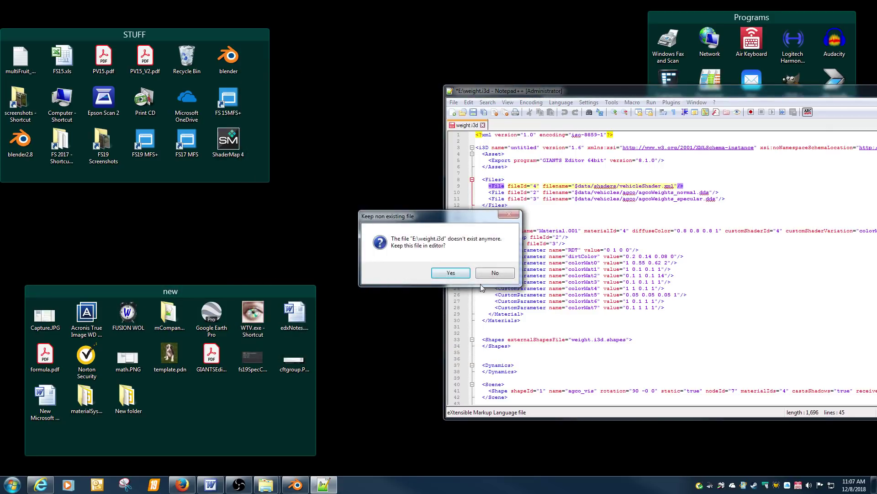
pyautogui.click(491, 273)
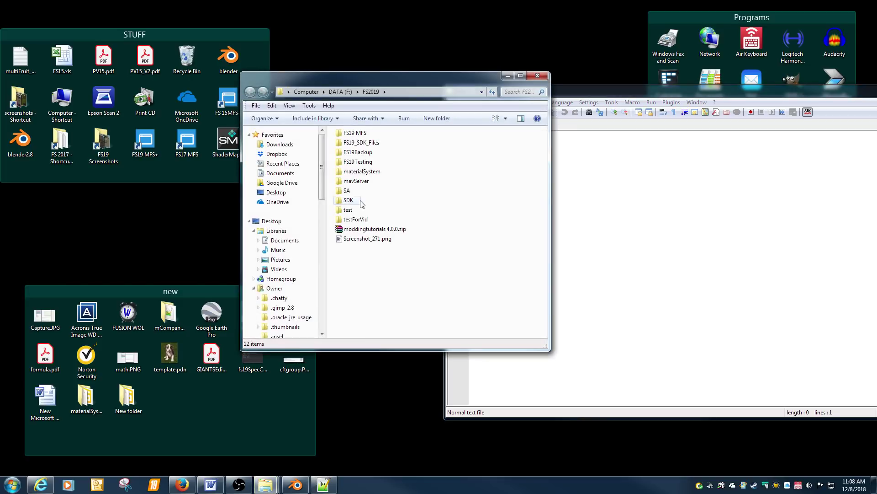
# Open estrela32.xml from the FS2019\test\FS19_estrela32_multiSeed folder in a maximized Notepad++ window
pyautogui.doubleClick(349, 210)
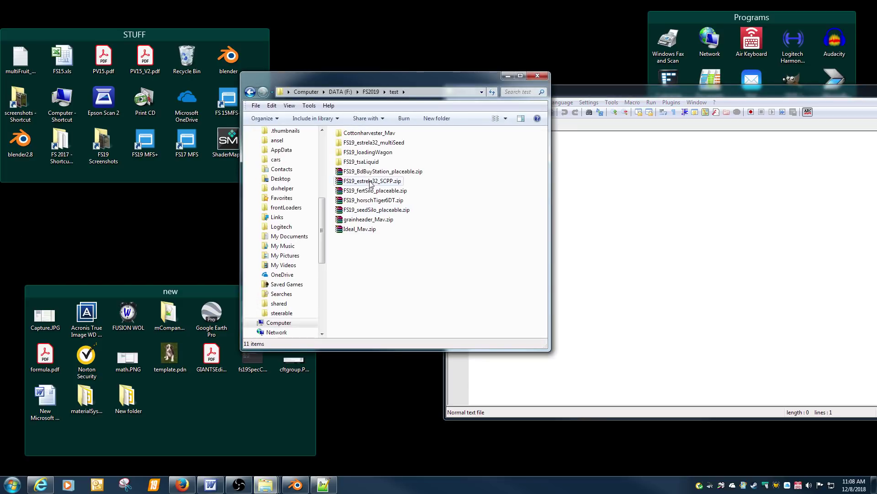
pyautogui.doubleClick(368, 143)
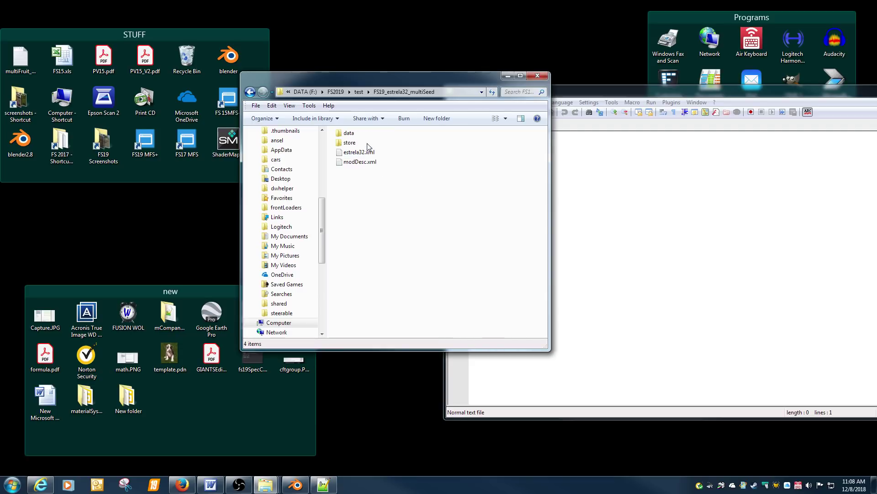
pyautogui.doubleClick(359, 152)
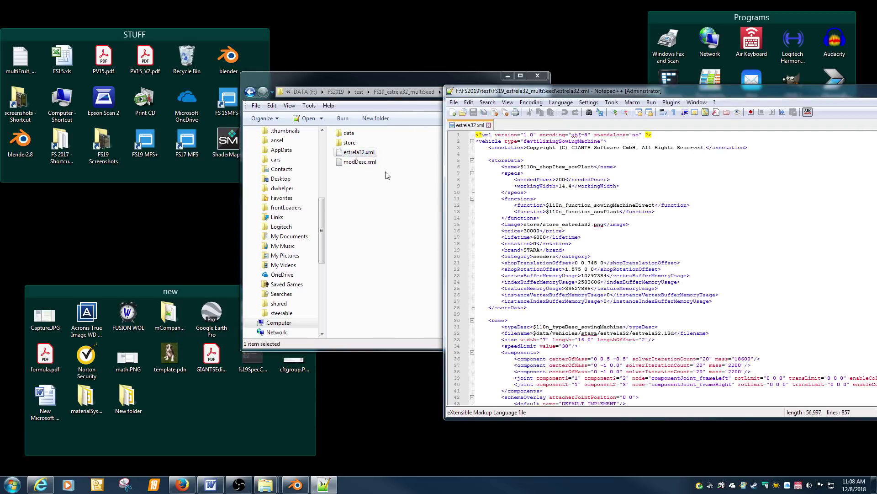
pyautogui.doubleClick(604, 91)
# Search estrela32.xml for "basemat" to locate the baseMaterial and baseMaterialConfigurations sections, and close the search
pyautogui.scroll(-5, 464, 258)
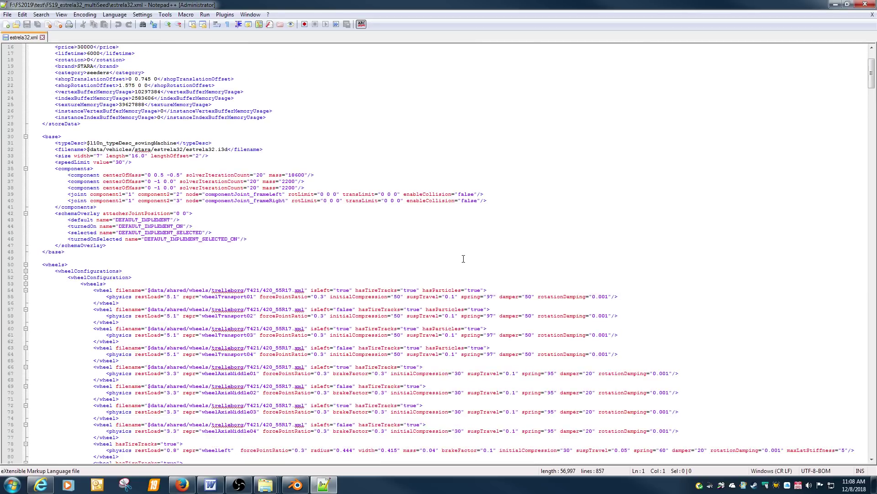
pyautogui.hotkey('ctrl', 'f')
pyautogui.write('bas')
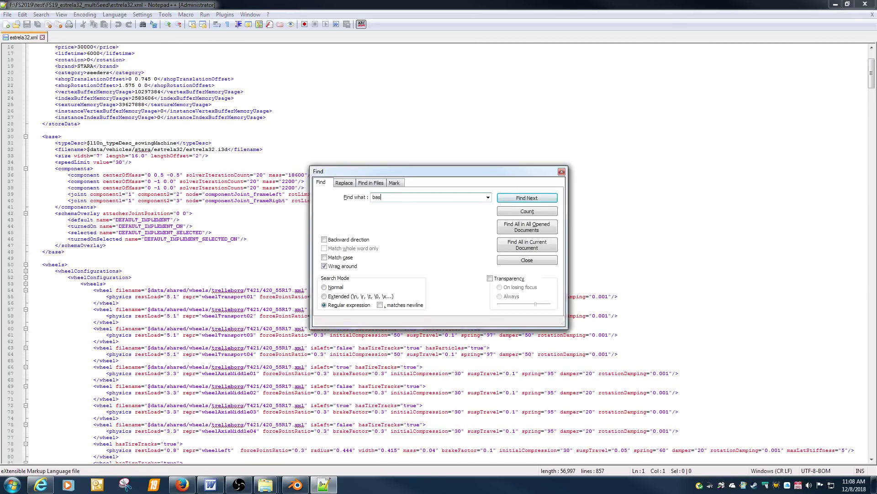
pyautogui.write('emat')
pyautogui.press('Return')
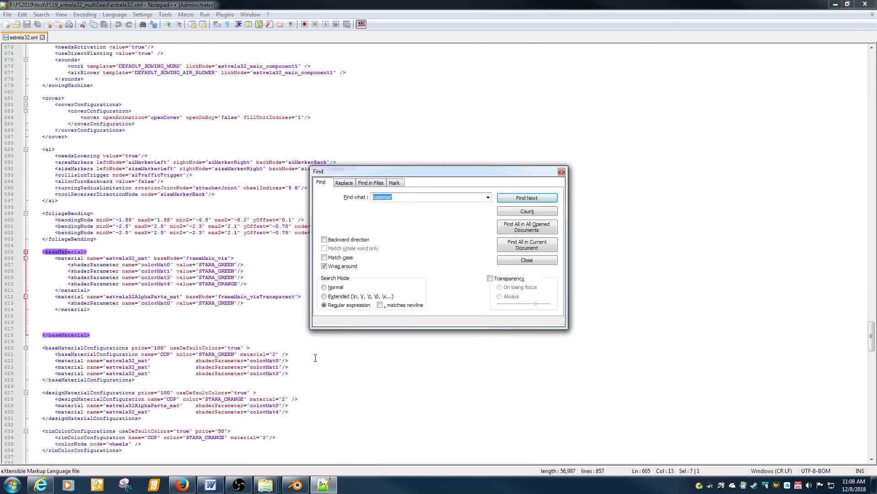
pyautogui.click(148, 367)
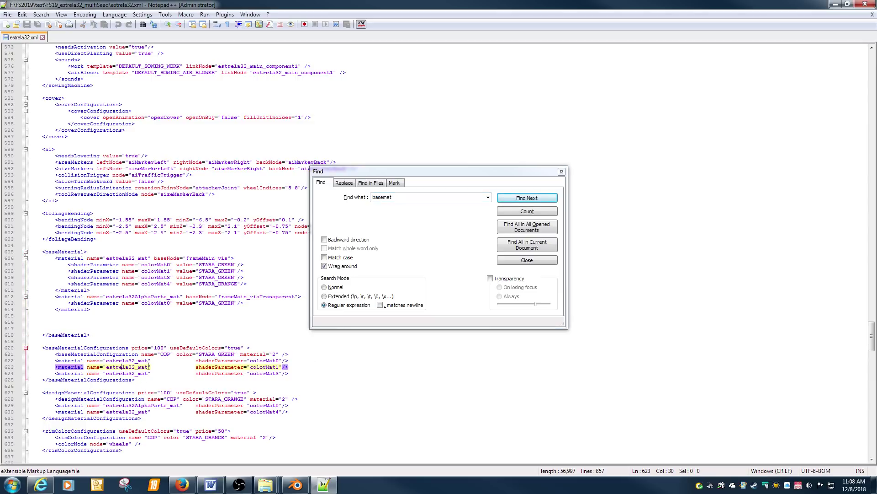
pyautogui.click(560, 172)
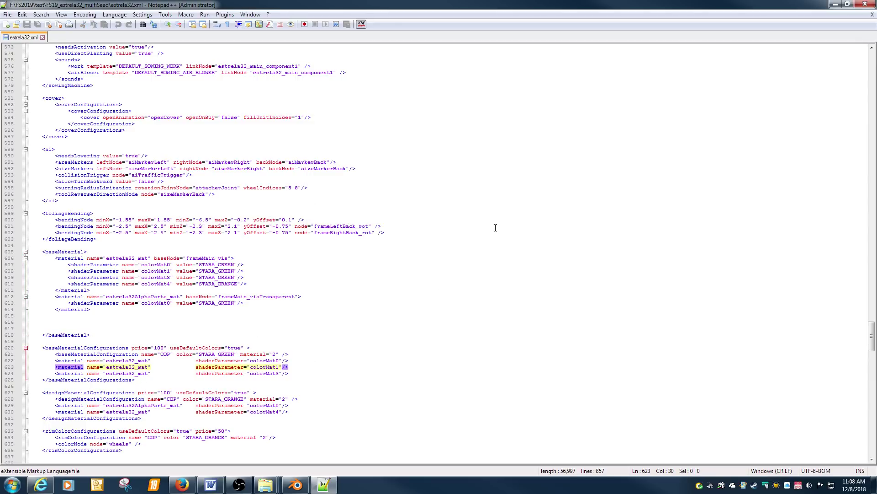
# Highlight the name and material="2" attributes of the baseMaterialConfiguration entry to examine how it is defined
pyautogui.moveTo(141, 354); pyautogui.dragTo(173, 355)
pyautogui.click(164, 356)
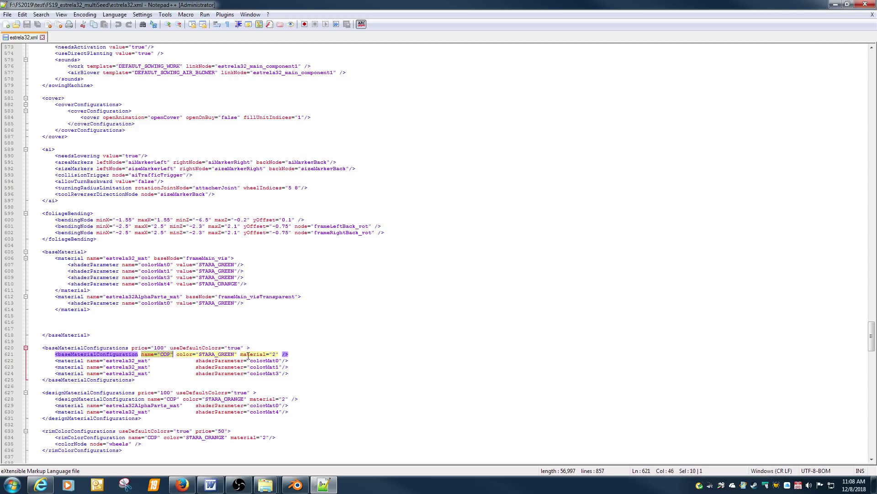
pyautogui.moveTo(240, 355); pyautogui.dragTo(276, 355)
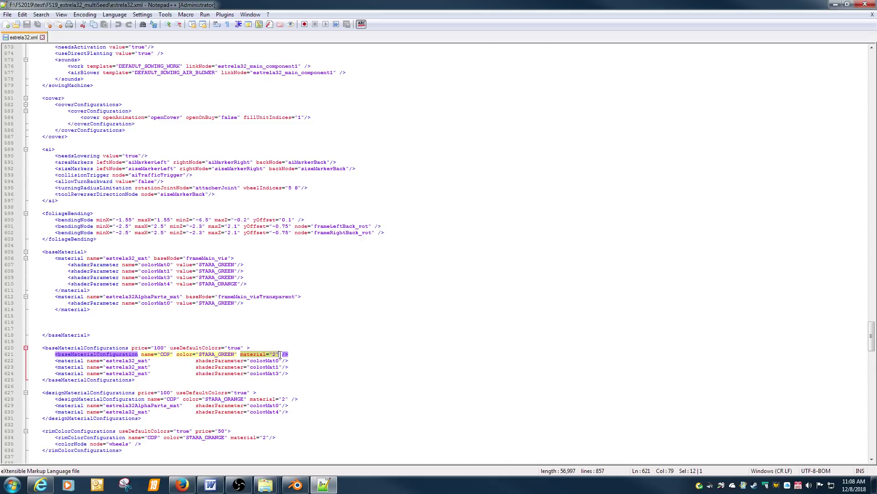
# In the baseMaterialConfiguration entry, set the name to WOOD and the material to 14, and save estrela32.xml
pyautogui.click(165, 356)
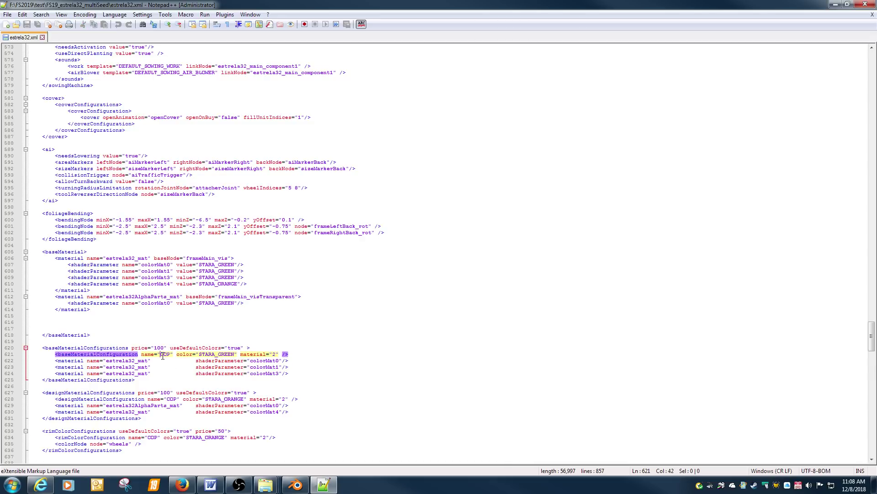
pyautogui.moveTo(162, 356); pyautogui.dragTo(170, 355)
pyautogui.write('WOOD')
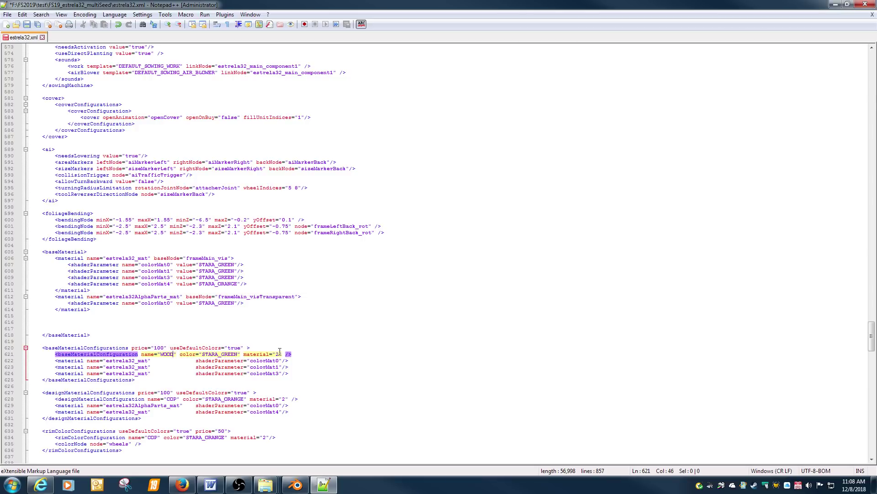
pyautogui.press('BackSpace')
pyautogui.write('14')
pyautogui.press('Down')
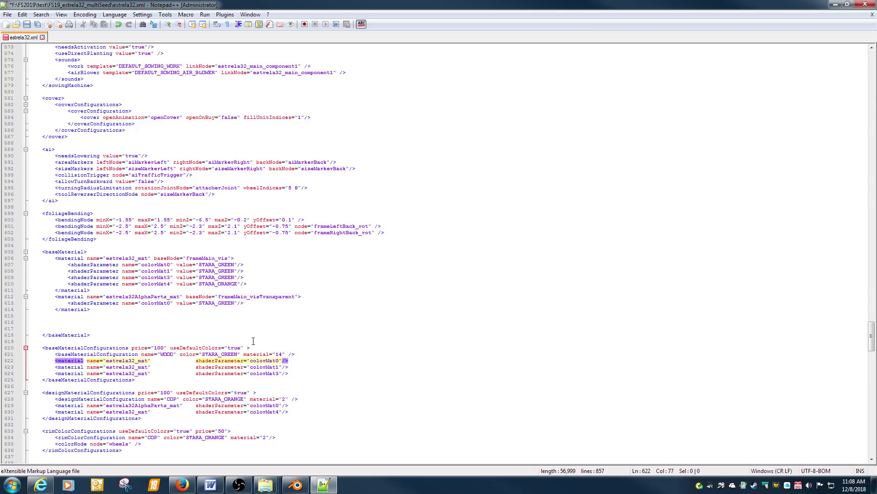
pyautogui.click(26, 24)
# Open the FS19 MFS+ mod folder switcher, launch Farming Simulator 19, and start Savegame 2 on Felsbrunn with all listed mods selected
pyautogui.click(835, 5)
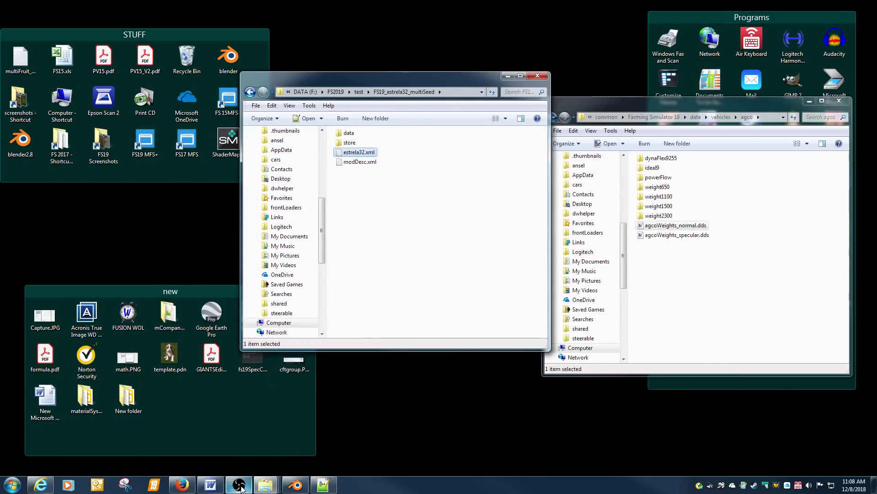
pyautogui.doubleClick(153, 154)
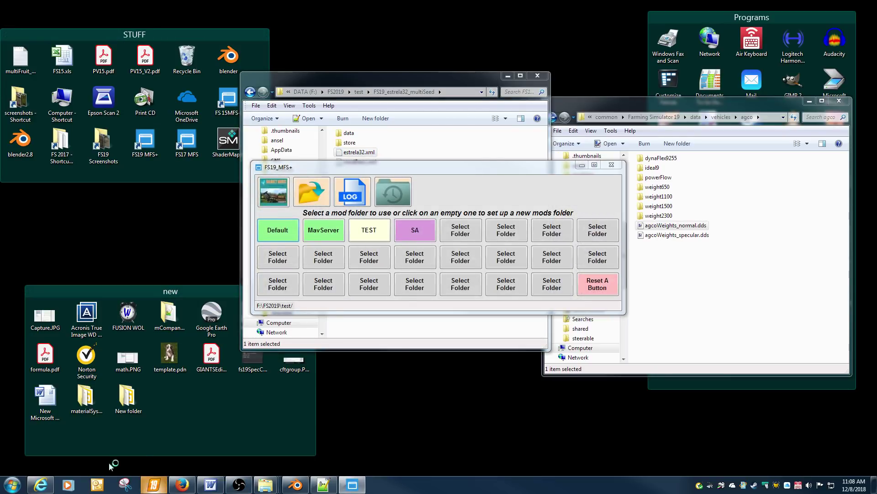
pyautogui.click(153, 483)
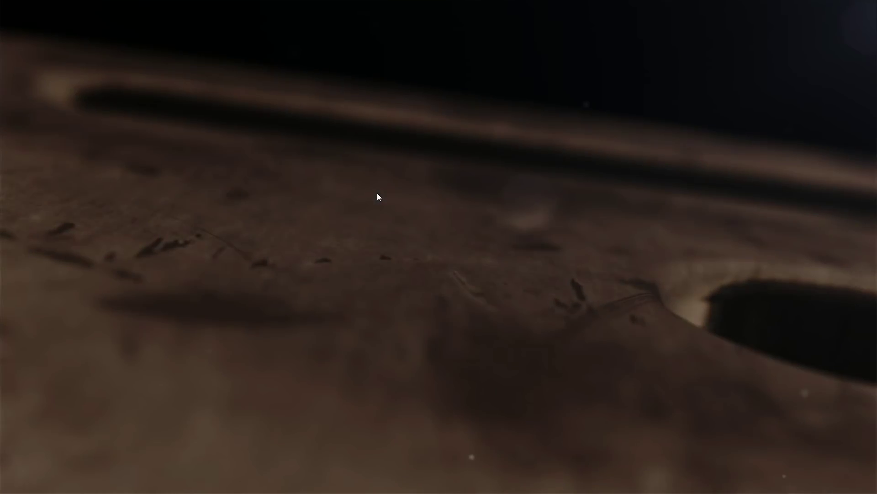
pyautogui.click(108, 282)
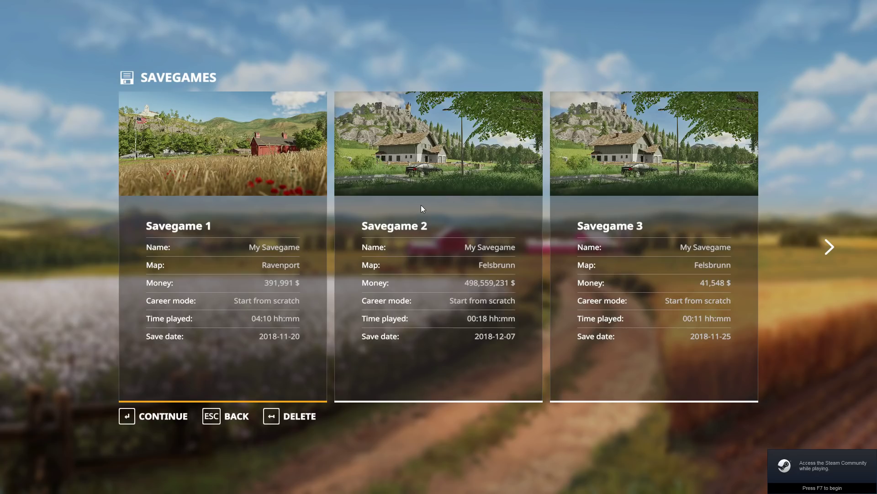
pyautogui.click(421, 206)
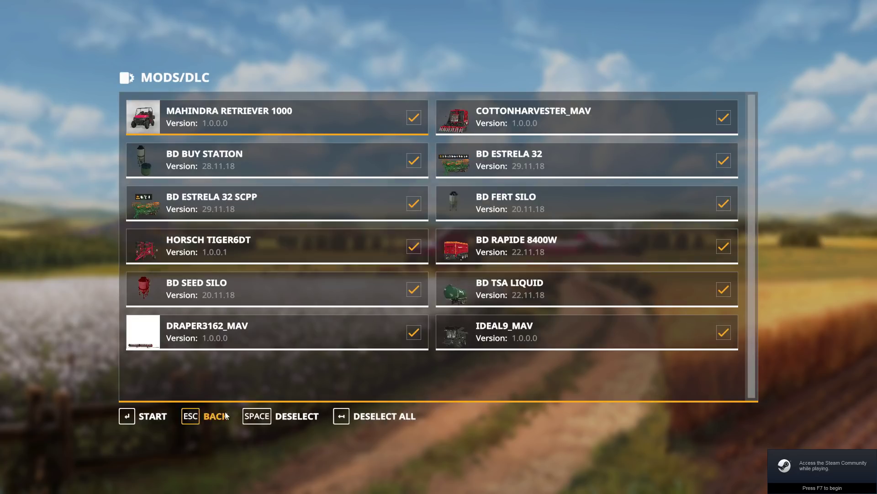
pyautogui.click(164, 420)
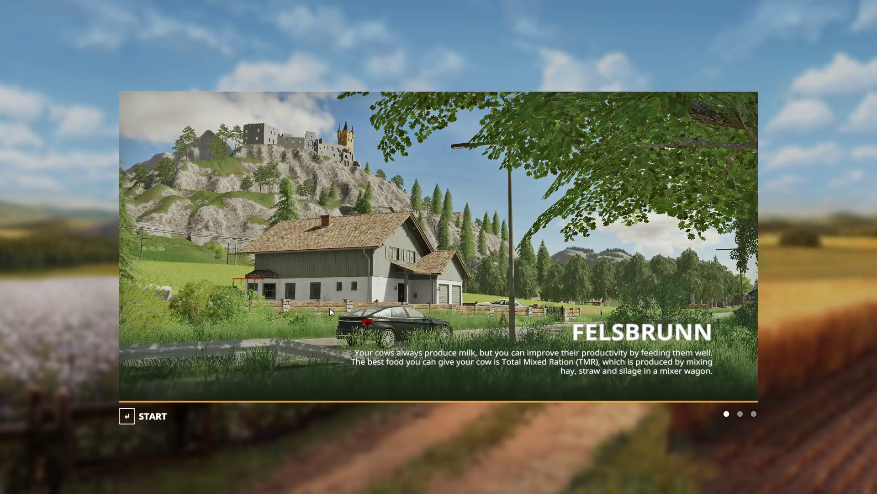
pyautogui.click(155, 415)
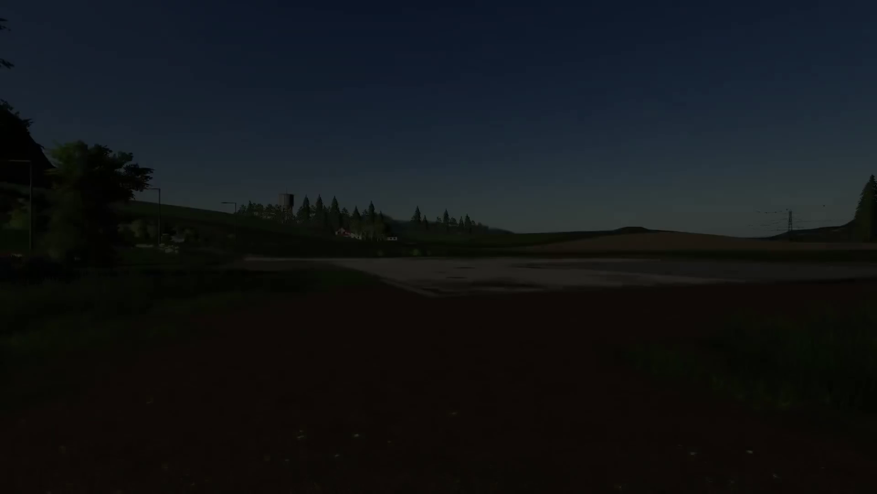
# Buy the BD Estrela 32 mod seeder from the shop's Seeders category with its default colors
pyautogui.press('p')
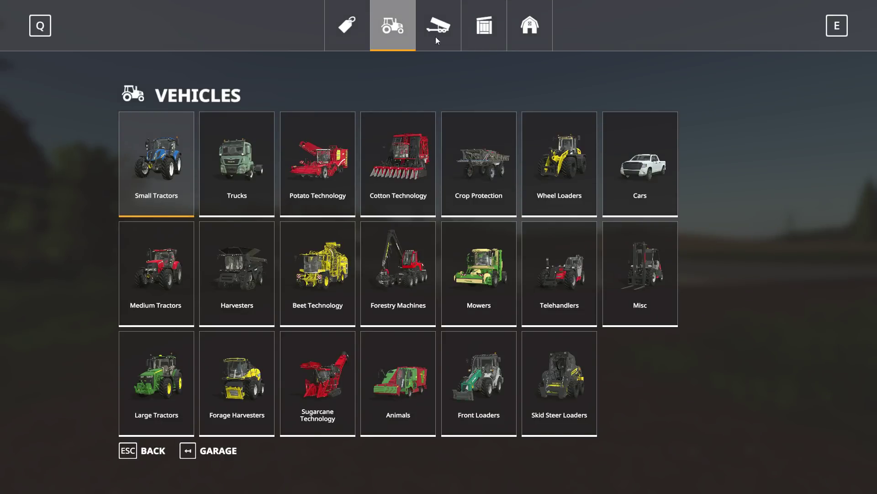
pyautogui.click(437, 40)
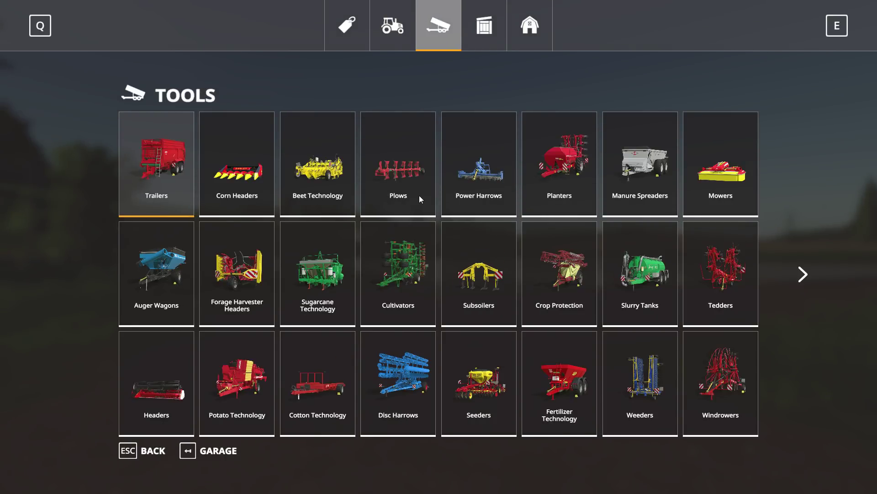
pyautogui.click(500, 400)
pyautogui.scroll(-10, 503, 346)
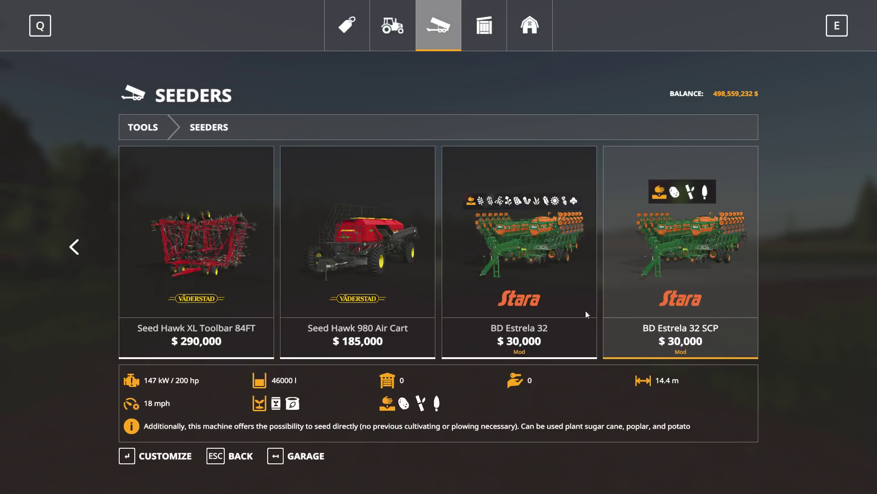
pyautogui.click(561, 293)
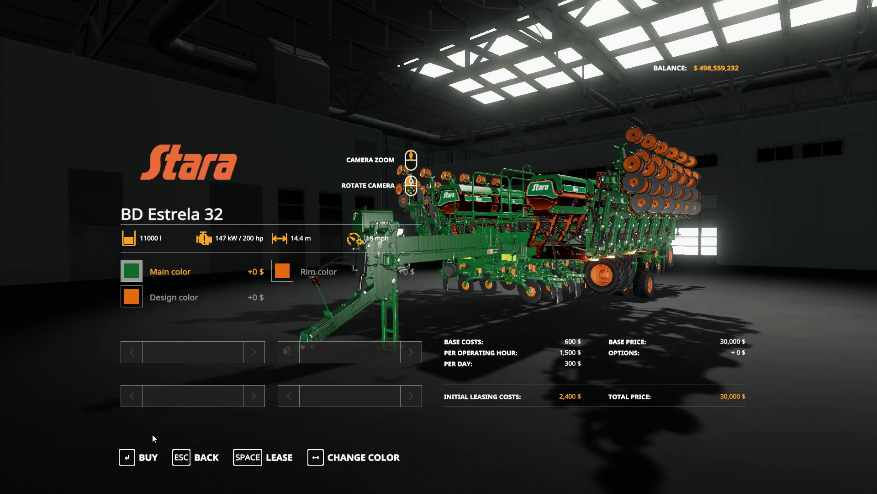
pyautogui.click(143, 459)
pyautogui.click(303, 314)
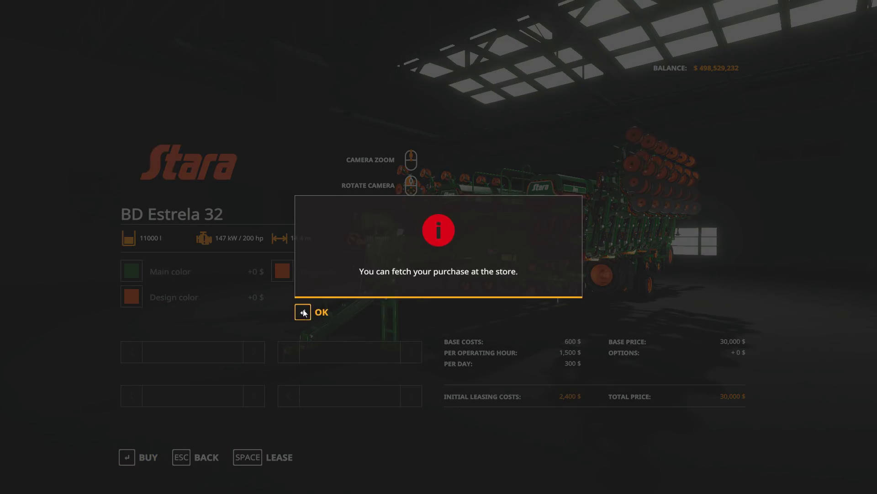
pyautogui.click(304, 312)
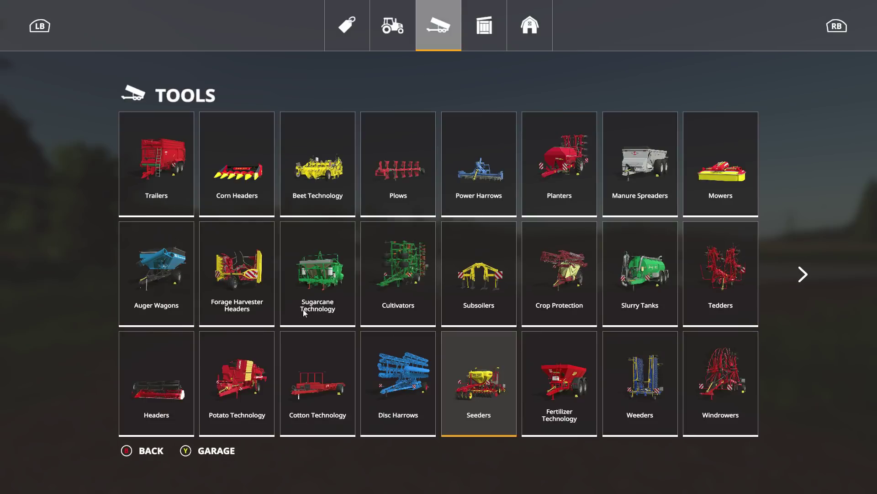
# Buy a John Deere 7R Series from the Large Tractors category and leave the shop
pyautogui.press('q')
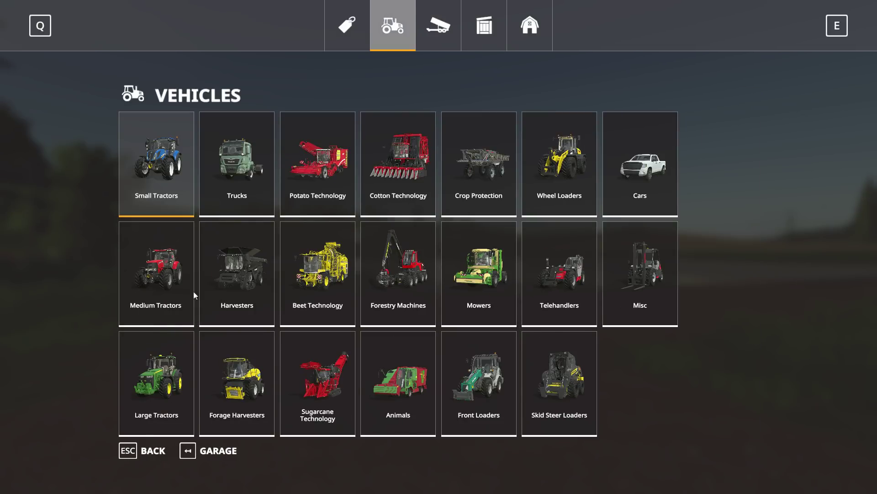
pyautogui.click(161, 377)
pyautogui.press('Return')
pyautogui.press('Return')
pyautogui.press('Return')
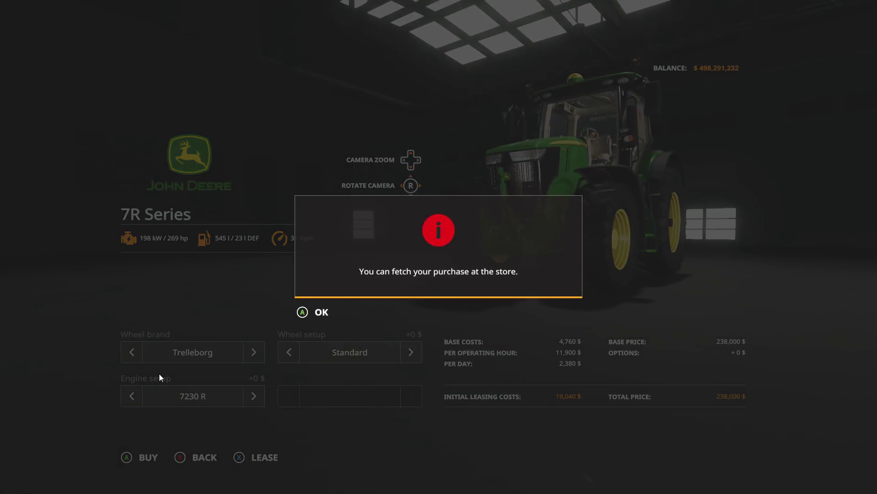
pyautogui.press('Return')
pyautogui.press('Escape')
# Enter and leave the John Deere tractor, and walk around the Estrela seeder to examine its frame material up close
pyautogui.press('Tab')
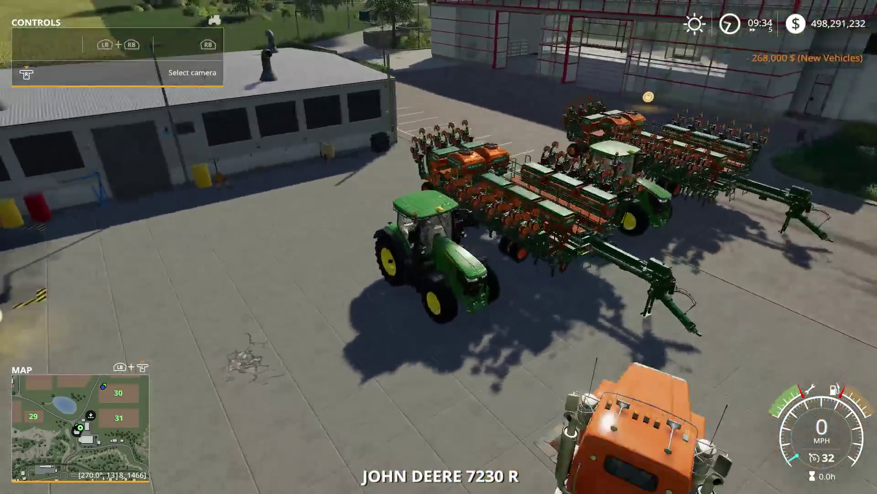
pyautogui.press('e')
pyautogui.press('w')
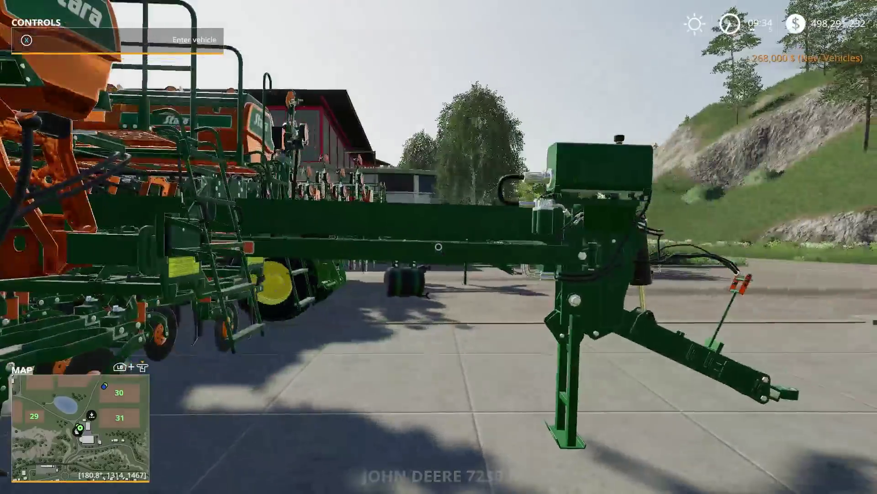
pyautogui.press('w')
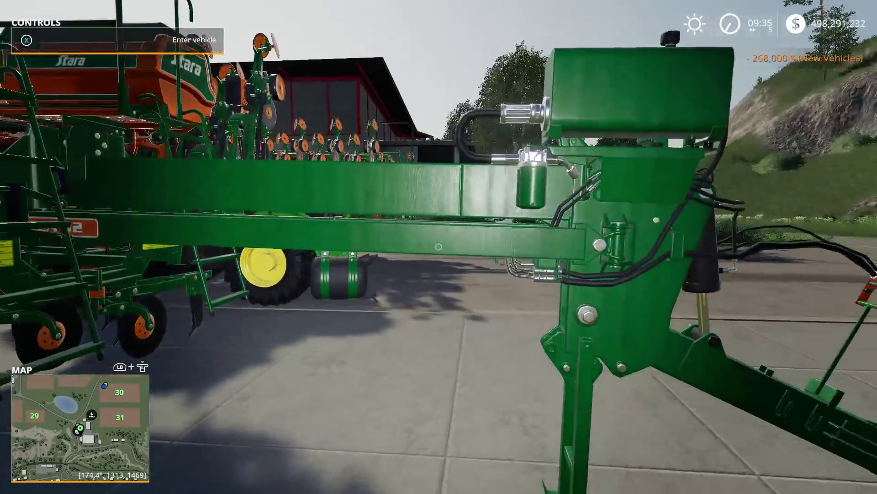
pyautogui.press('a')
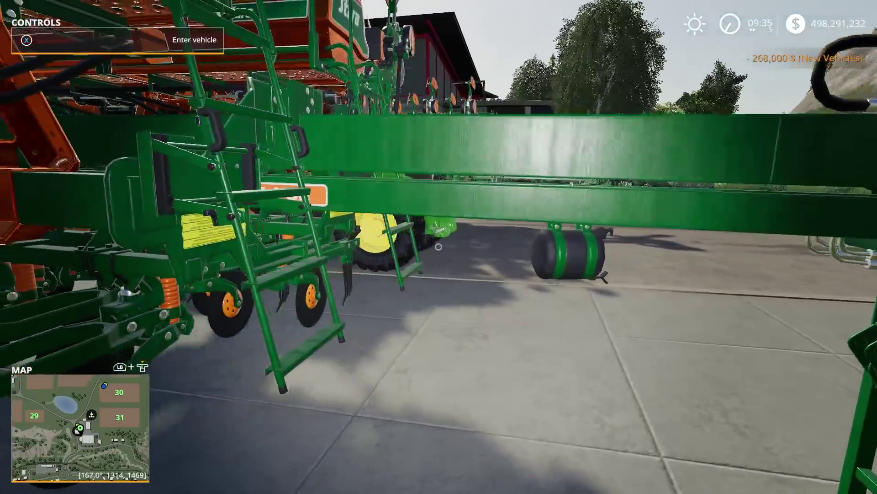
pyautogui.press('d')
pyautogui.press('s')
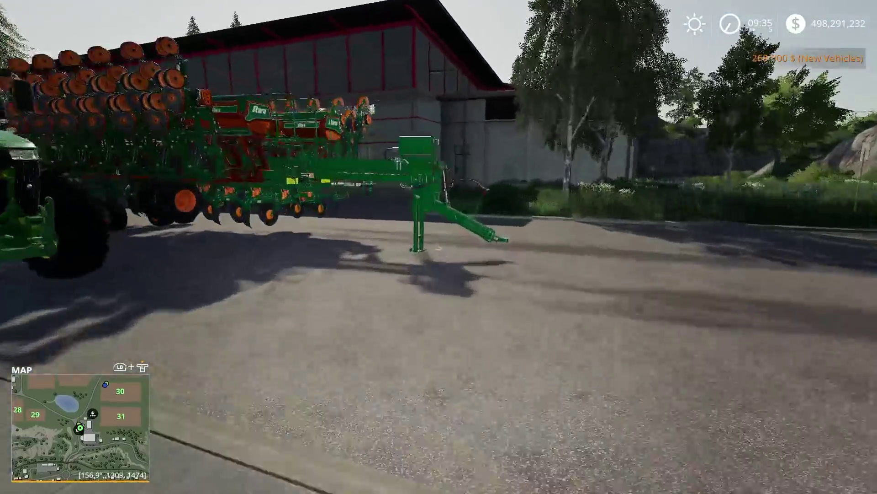
pyautogui.press('w')
pyautogui.press('s')
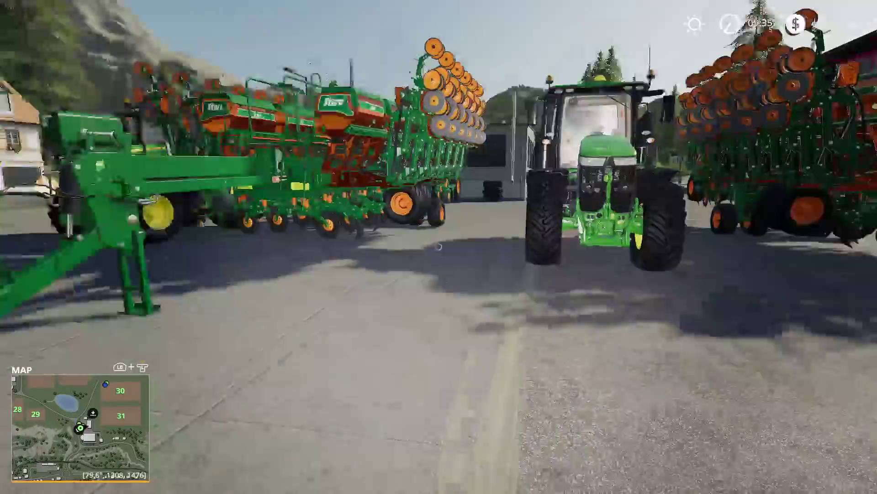
# Leave the game world for the desktop and close the GIANTS Engine game window
pyautogui.press('Escape')
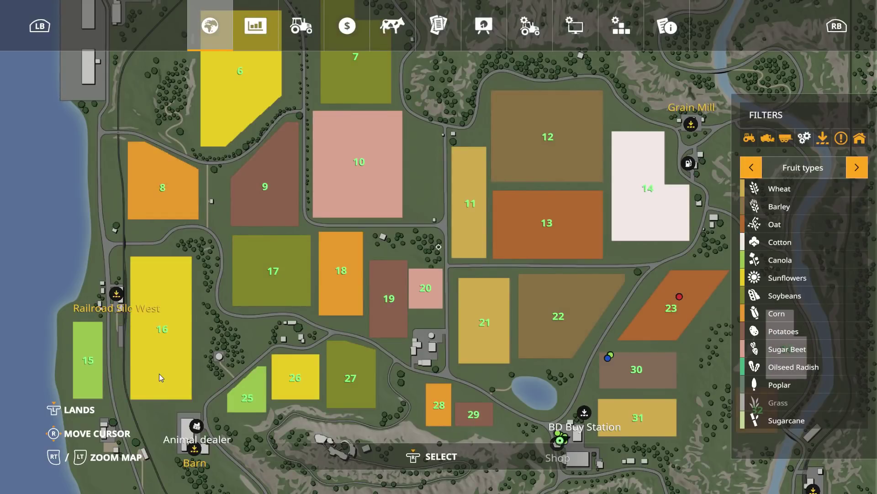
pyautogui.press('Escape')
pyautogui.press('Escape')
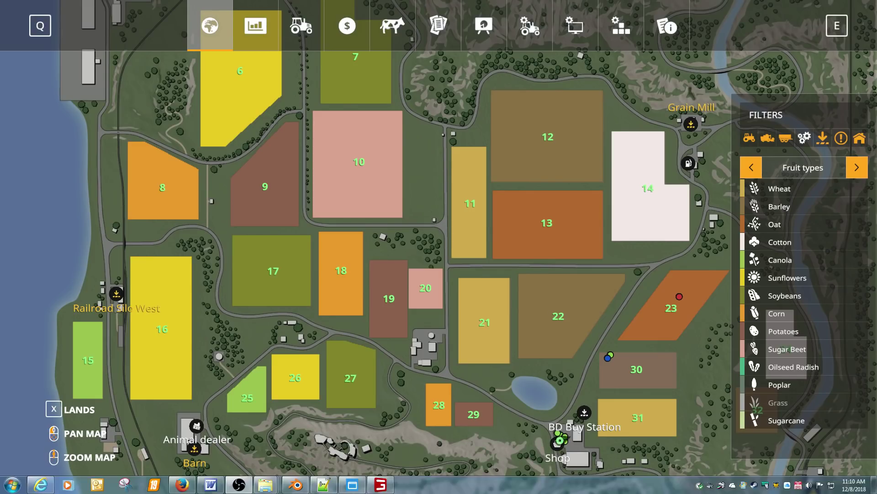
pyautogui.rightClick(381, 484)
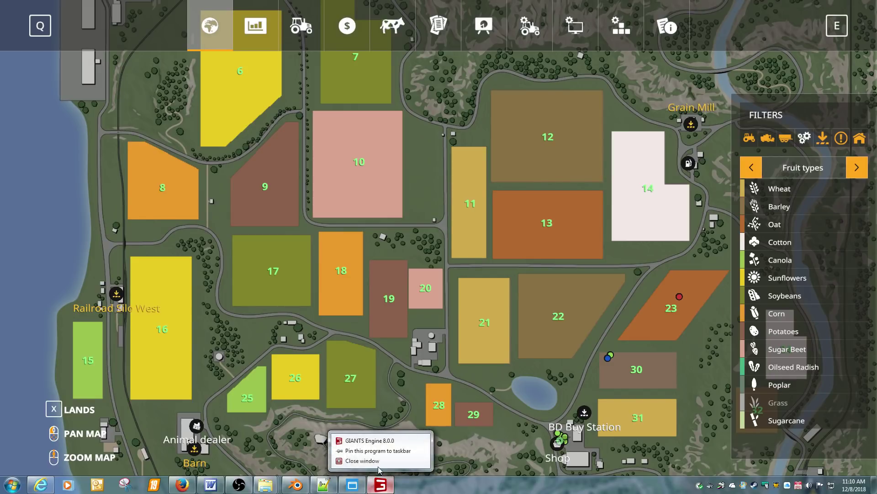
pyautogui.click(370, 432)
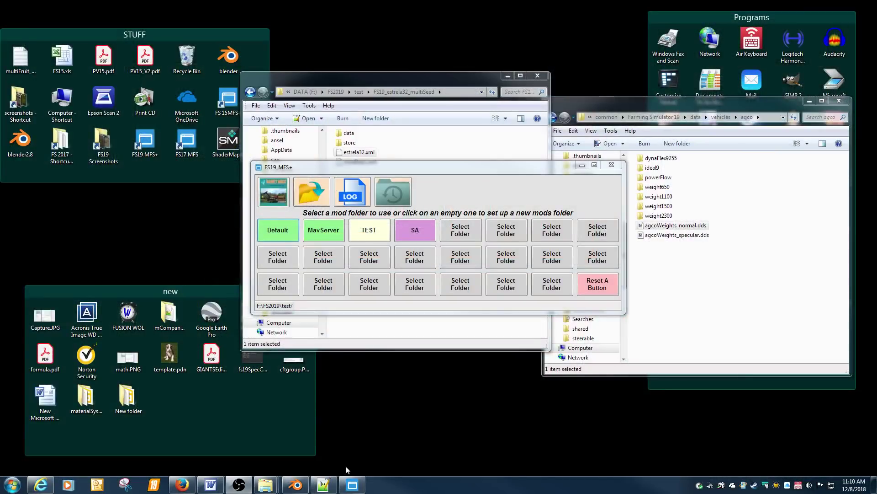
# Consult the material index list in the "material grid and formula" spreadsheet in Firefox, and return to estrela32.xml in Notepad++
pyautogui.click(324, 484)
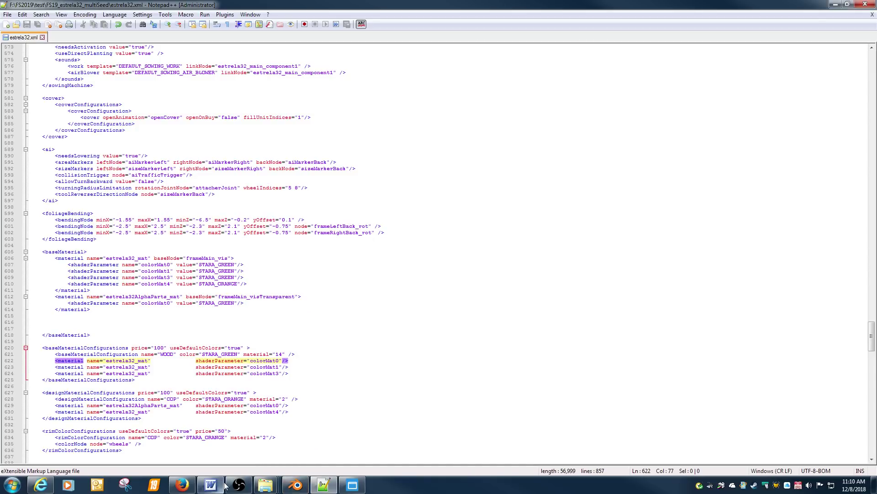
pyautogui.click(182, 484)
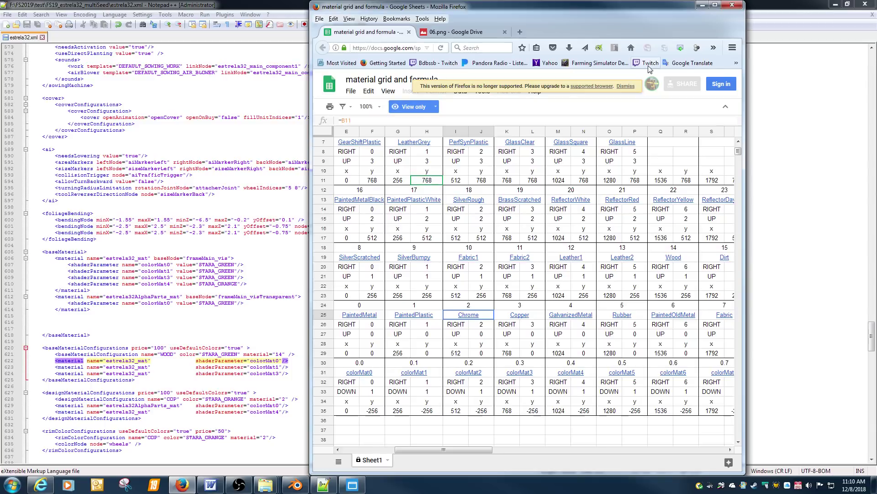
pyautogui.click(715, 4)
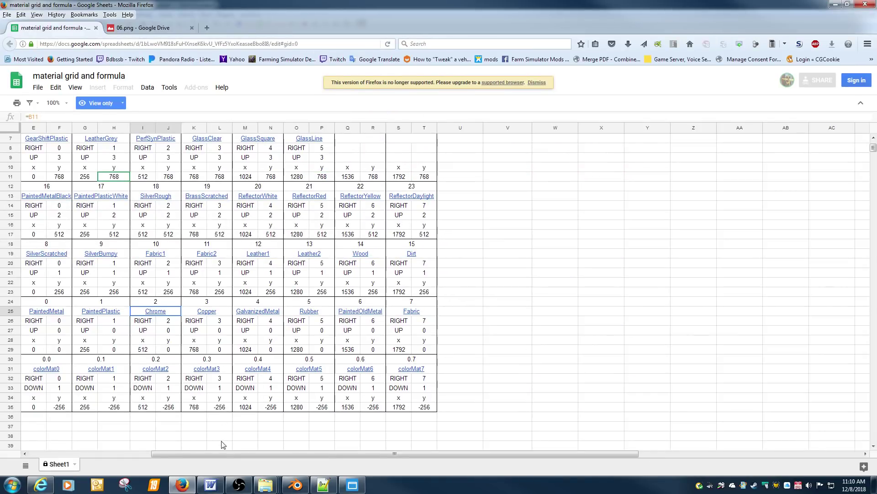
pyautogui.moveTo(220, 454); pyautogui.dragTo(98, 454)
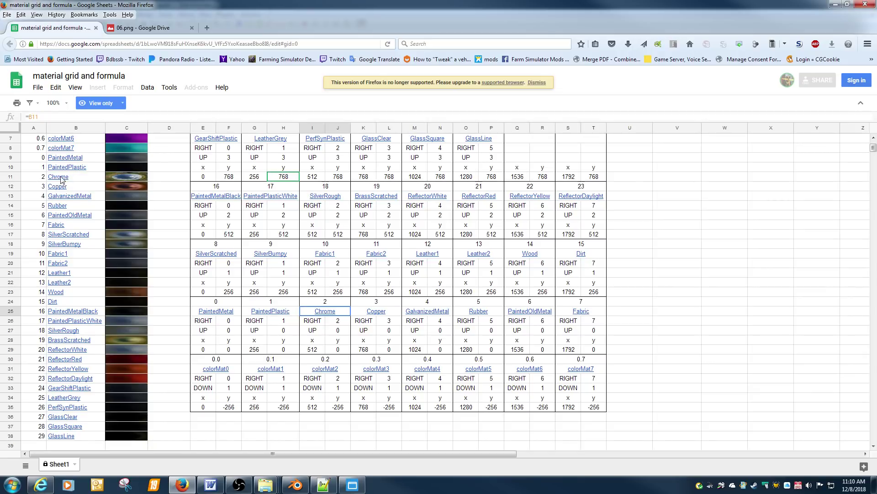
pyautogui.click(836, 5)
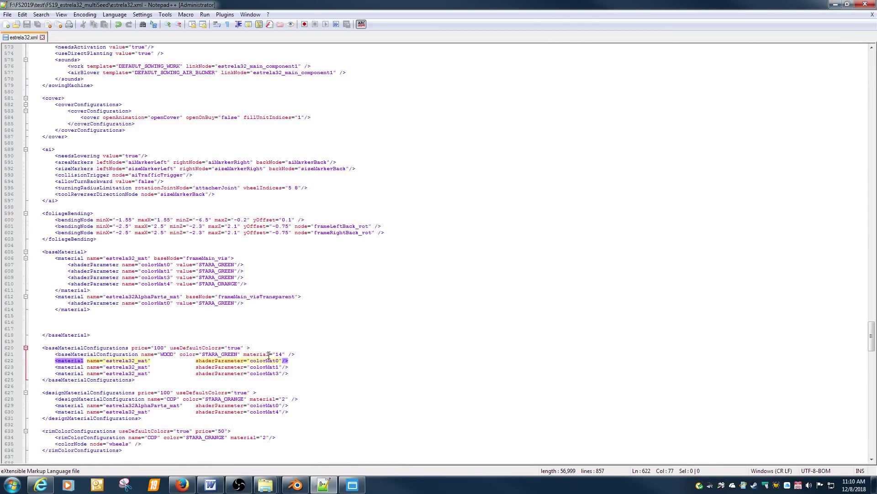
# Set the material attribute of the baseMaterialConfiguration entry to 2
pyautogui.click(282, 355)
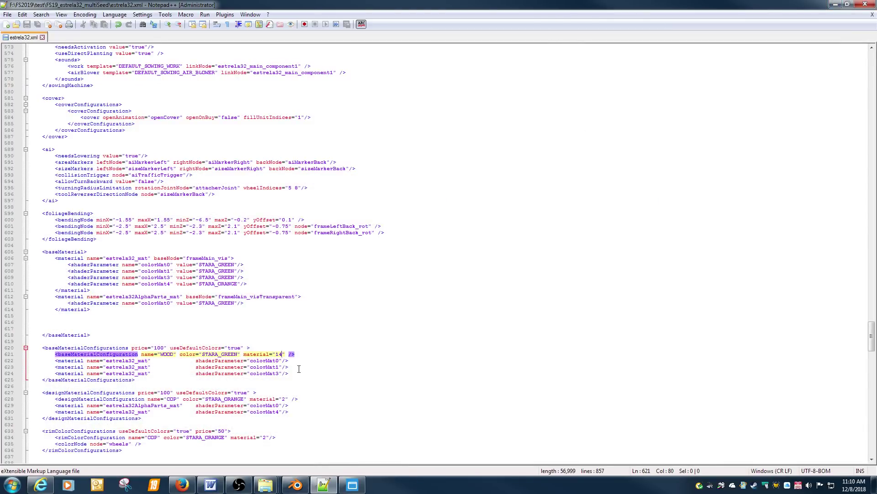
pyautogui.press('BackSpace')
pyautogui.press('BackSpace')
pyautogui.write('2')
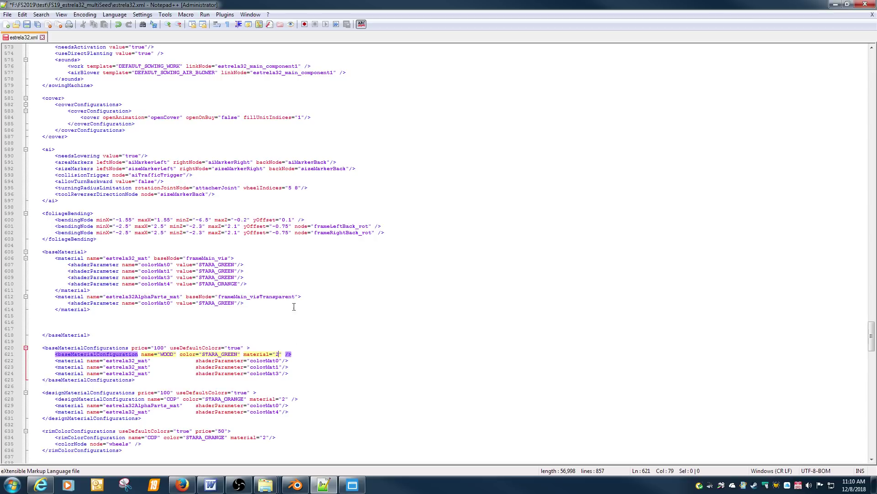
# Save estrela32.xml and close the file along with Notepad++
pyautogui.click(27, 25)
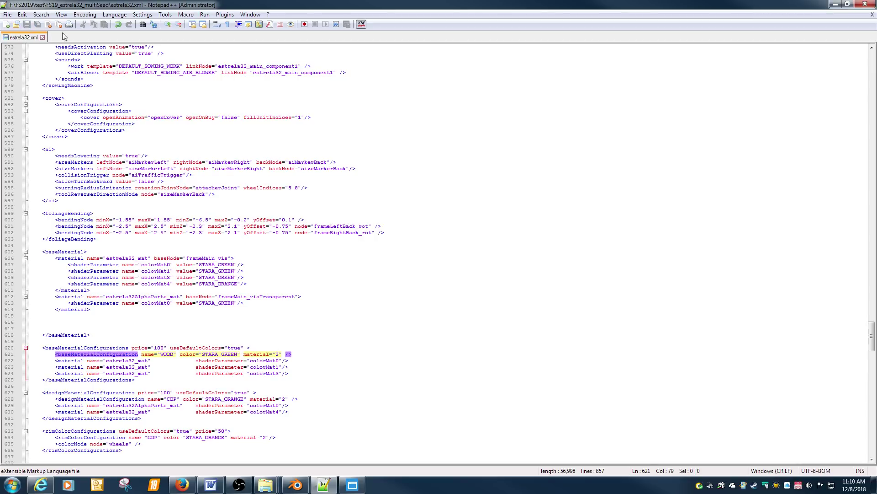
pyautogui.click(872, 15)
pyautogui.click(865, 4)
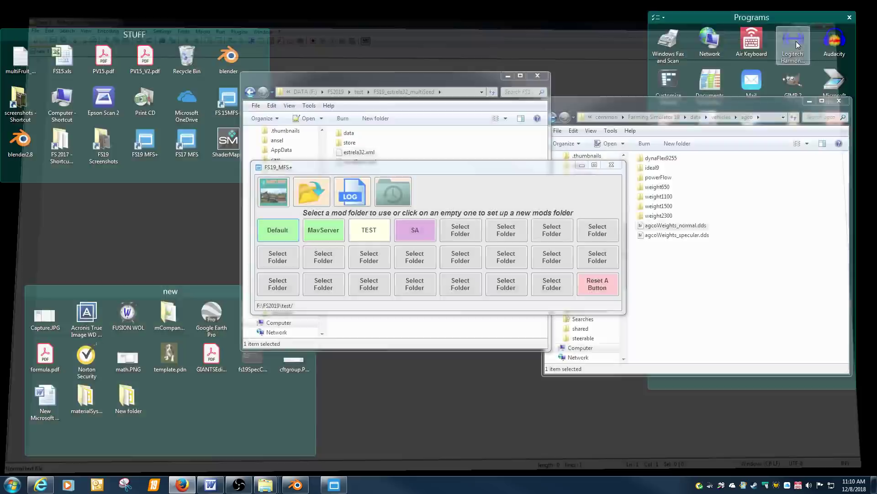
# Launch Farming Simulator 19 and start career Savegame 2 on the Felsbrunn map with the listed mods enabled
pyautogui.click(154, 485)
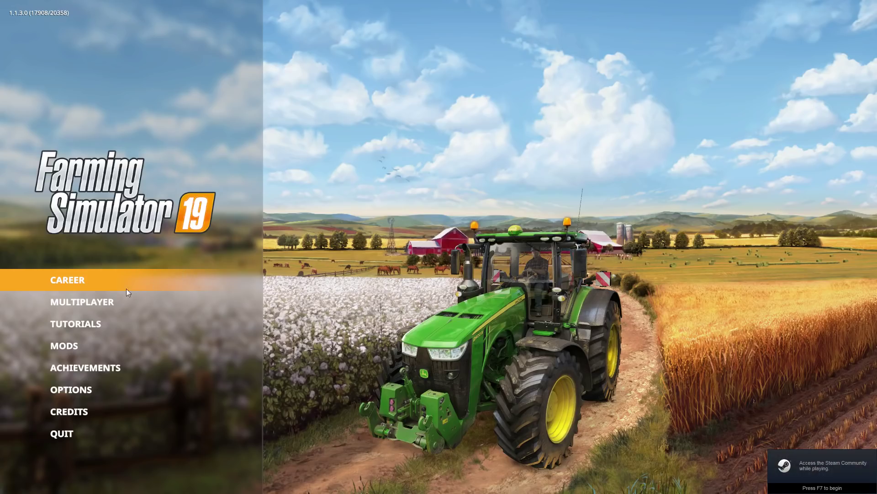
pyautogui.click(127, 288)
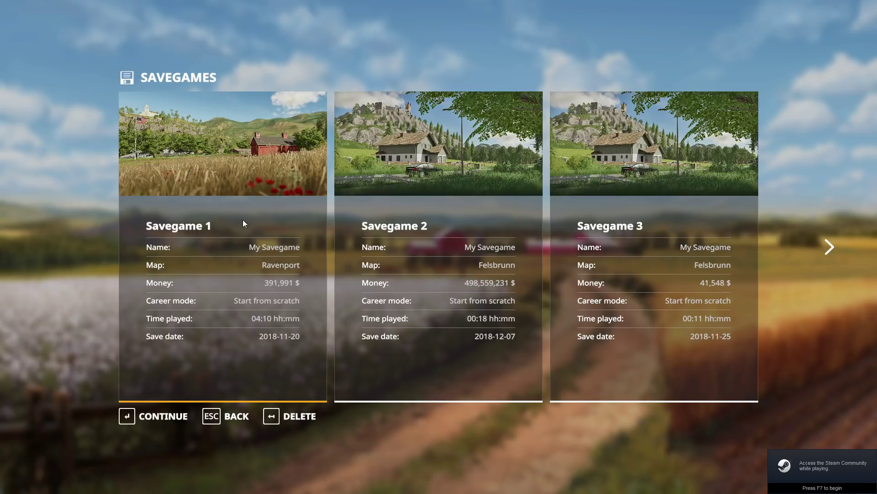
pyautogui.click(418, 154)
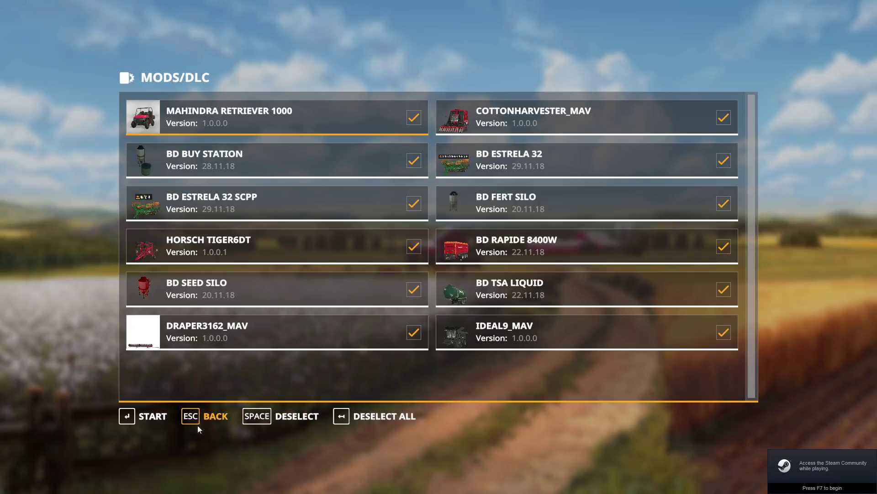
pyautogui.click(155, 416)
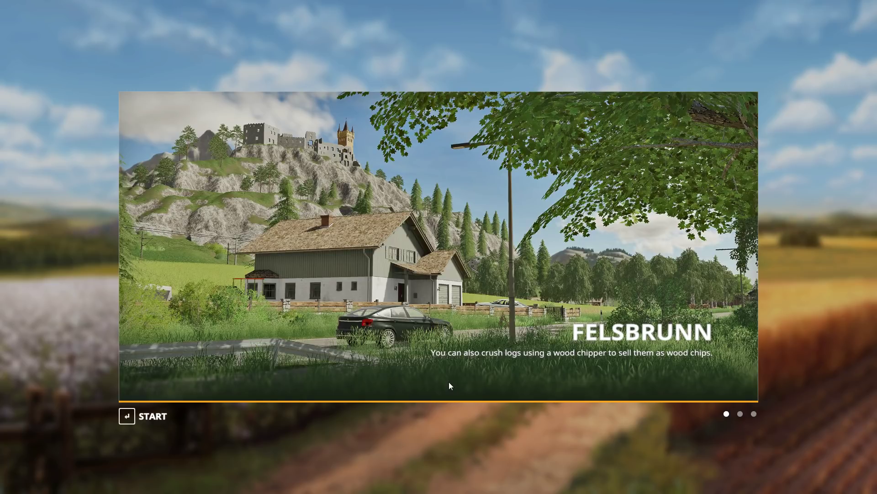
pyautogui.click(157, 415)
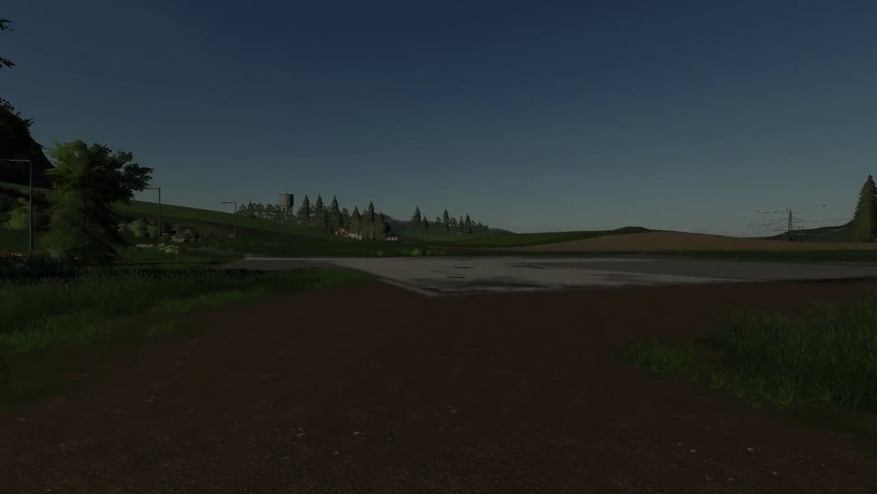
# Examine the BD Estrela 32 in the shop's Seeders category from another camera angle, and return to the game world
pyautogui.press('p')
pyautogui.click(439, 23)
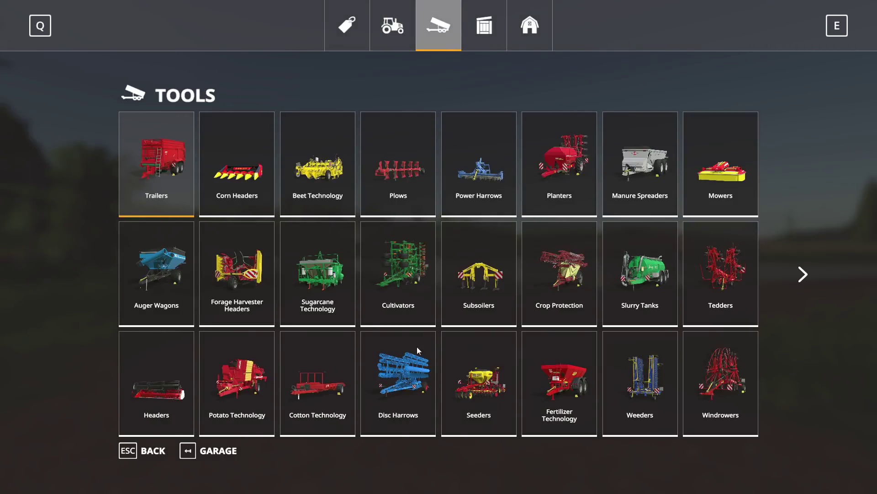
pyautogui.click(464, 379)
pyautogui.scroll(-8, 459, 268)
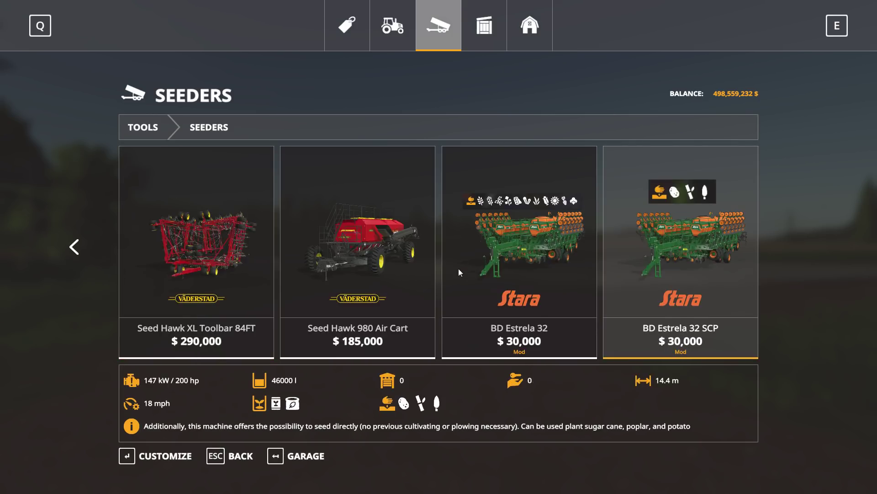
pyautogui.doubleClick(560, 257)
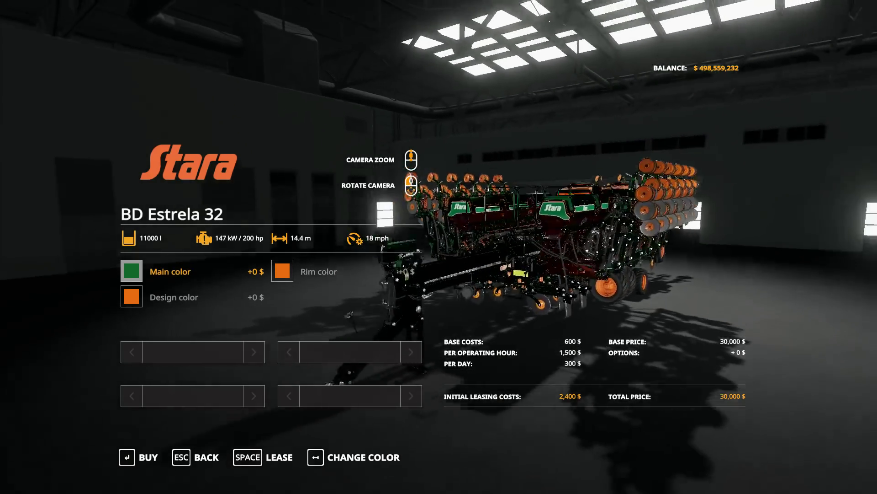
pyautogui.moveTo(349, 315); pyautogui.dragTo(447, 294)
pyautogui.press('Escape')
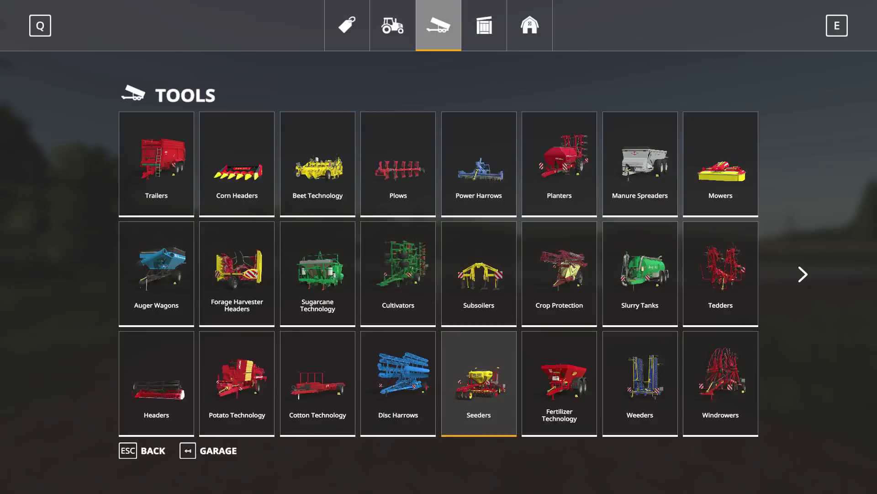
pyautogui.press('Escape')
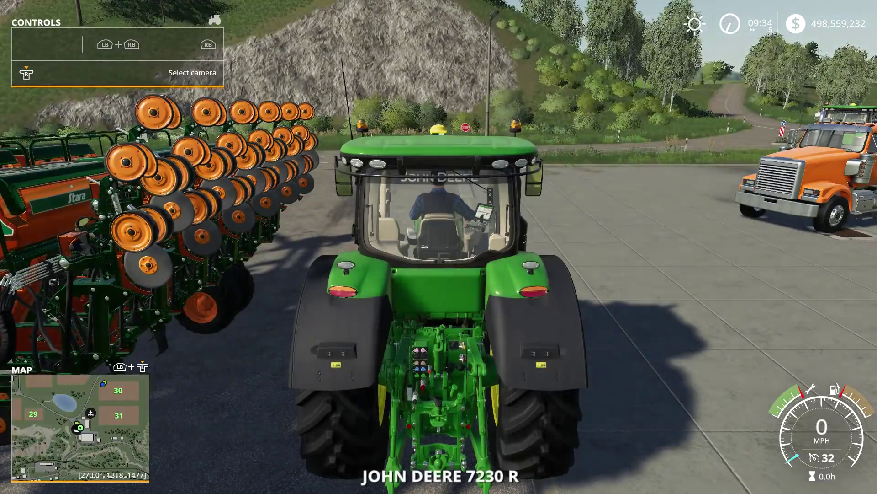
# Leave the John Deere tractor and walk up to the Estrela seeder's drawbar to examine its frame material
pyautogui.press('e')
pyautogui.press('w')
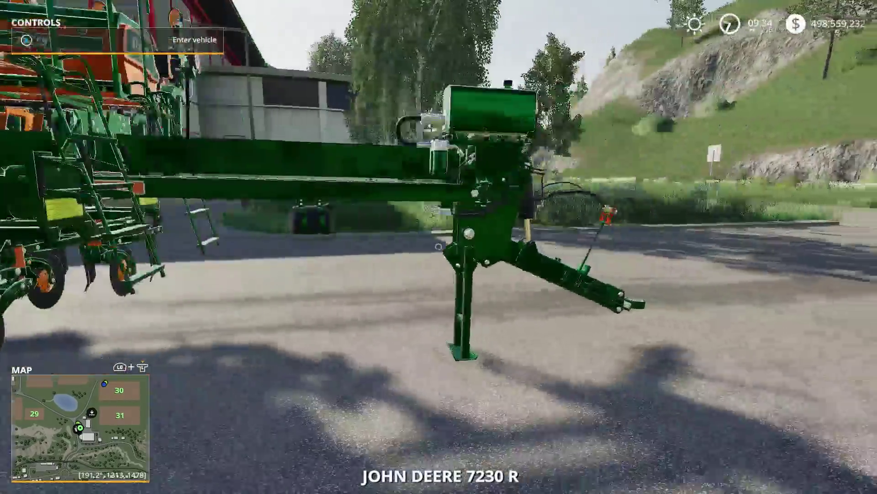
pyautogui.press('w')
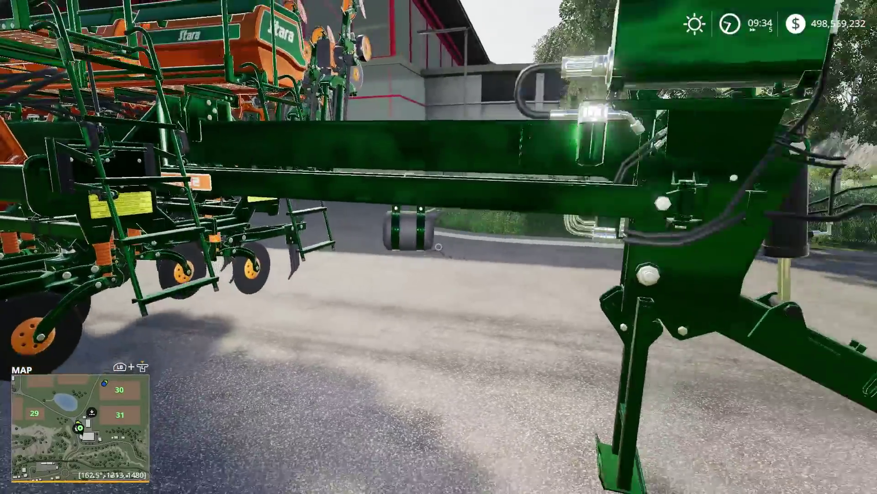
pyautogui.press('w')
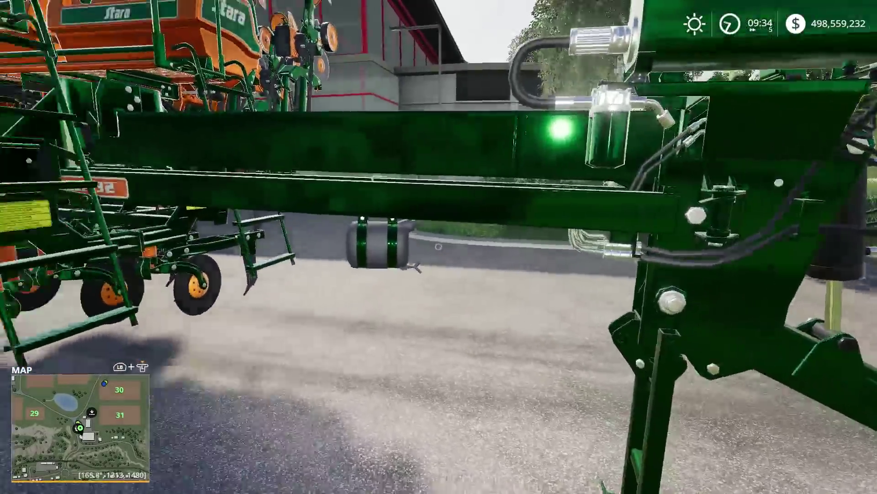
pyautogui.press('w')
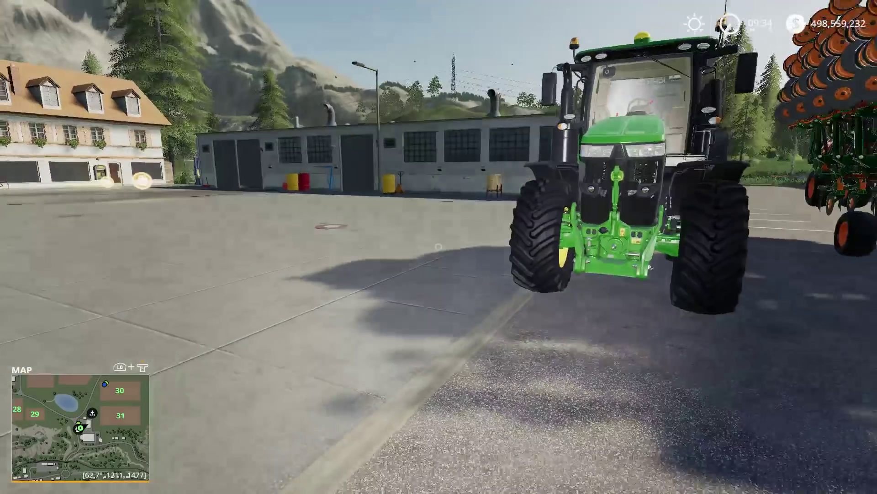
# Leave the game world for the desktop and close the running GIANTS Engine game
pyautogui.press('Escape')
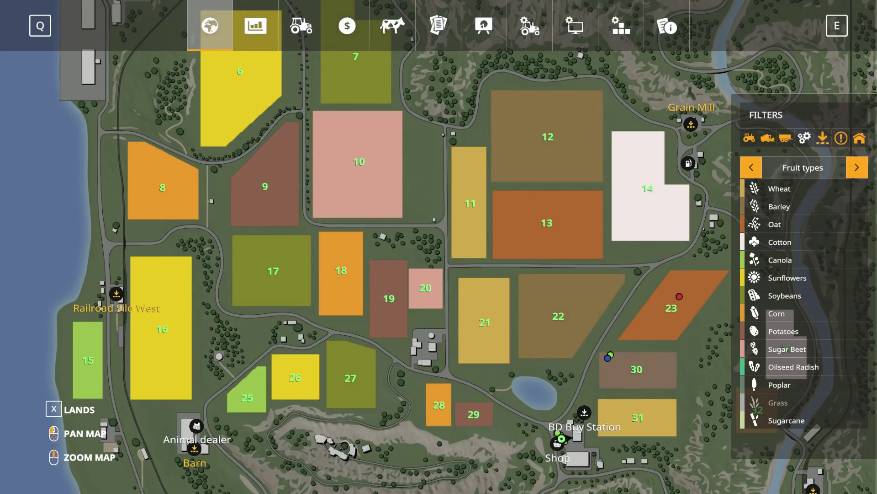
pyautogui.hotkey('alt', 'Tab')
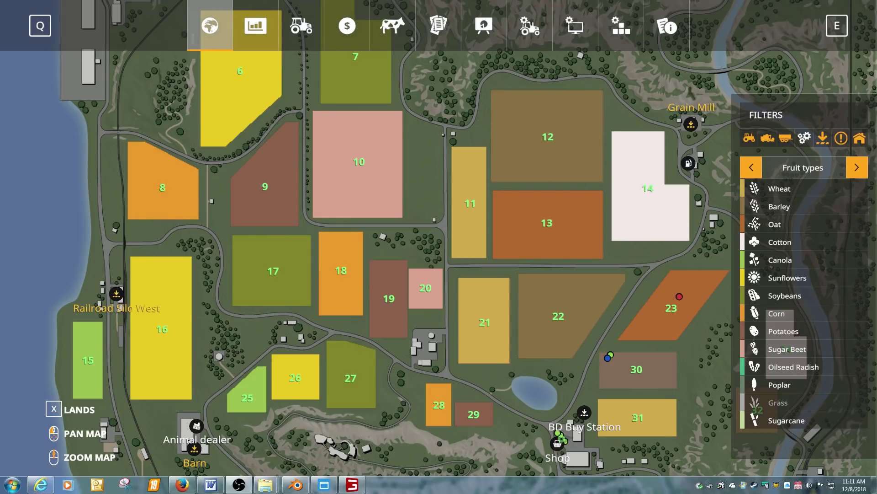
pyautogui.rightClick(352, 485)
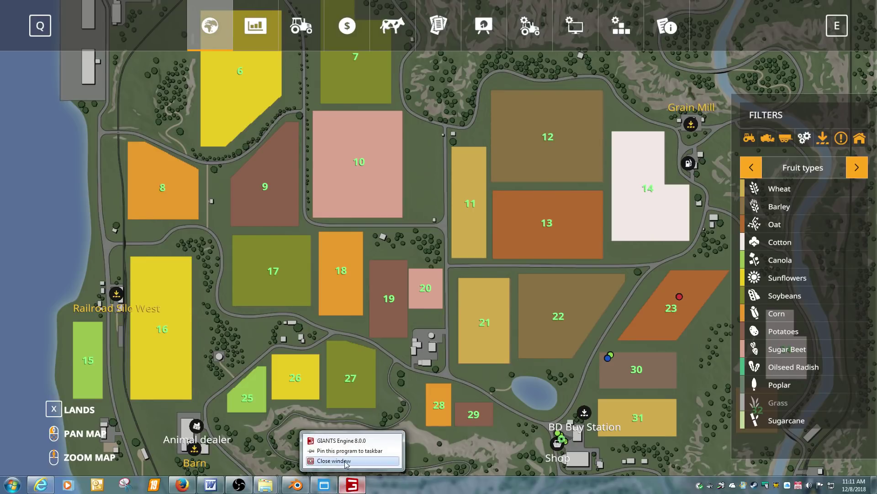
pyautogui.click(344, 462)
# Bring up the "material grid and formula" spreadsheet in Firefox, and reopen estrela32.xml from the FS19_estrela32_multiSeed folder
pyautogui.click(182, 484)
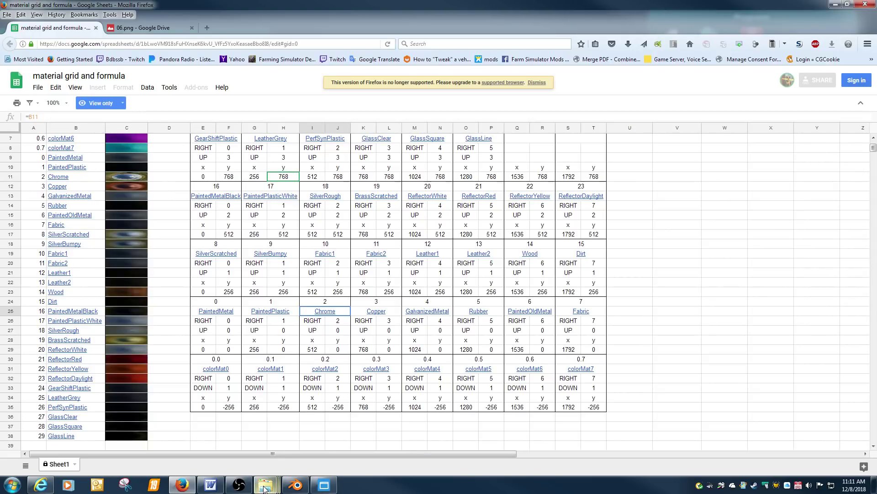
pyautogui.click(358, 411)
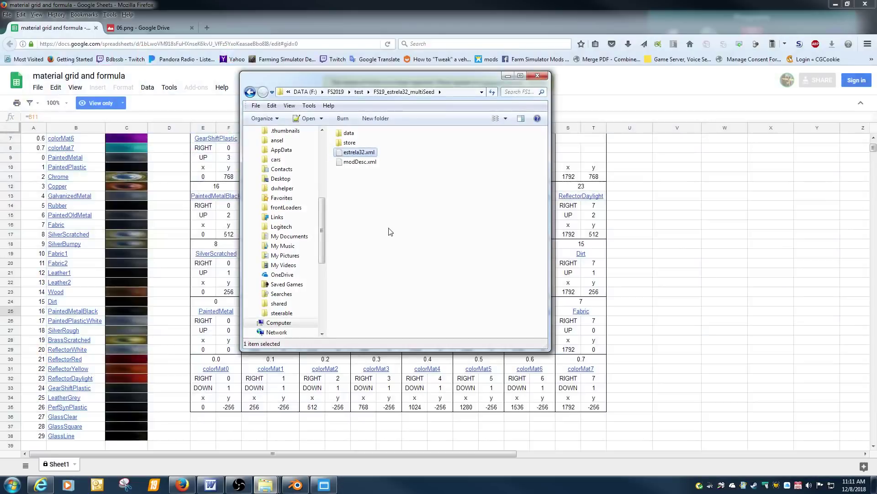
pyautogui.doubleClick(359, 153)
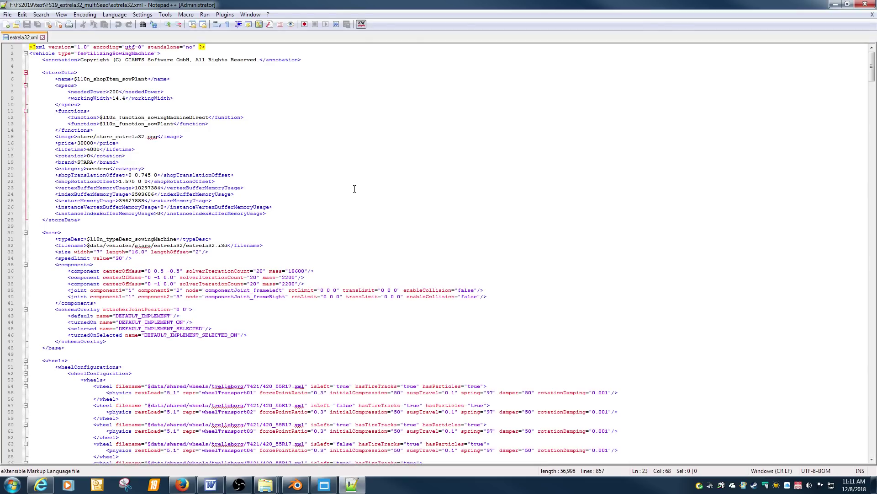
# Find BASEMAT in estrela32.xml, set the baseMaterialConfiguration entry's material attribute to 13, and save the file
pyautogui.hotkey('ctrl', 'f')
pyautogui.write('BASE')
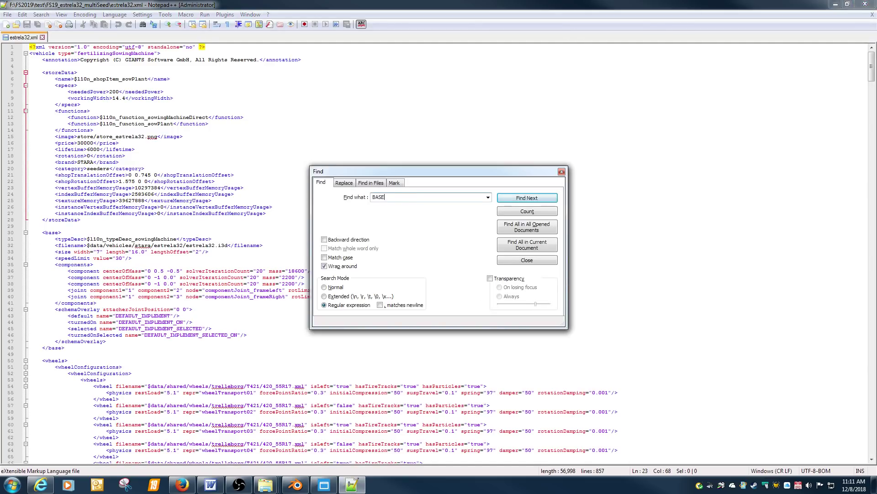
pyautogui.write('ASEMAT')
pyautogui.press('Return')
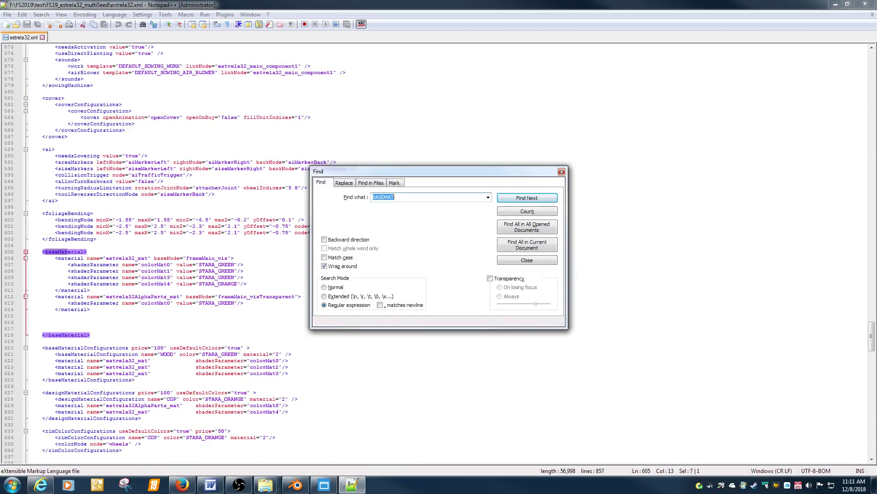
pyautogui.doubleClick(278, 353)
pyautogui.write('13')
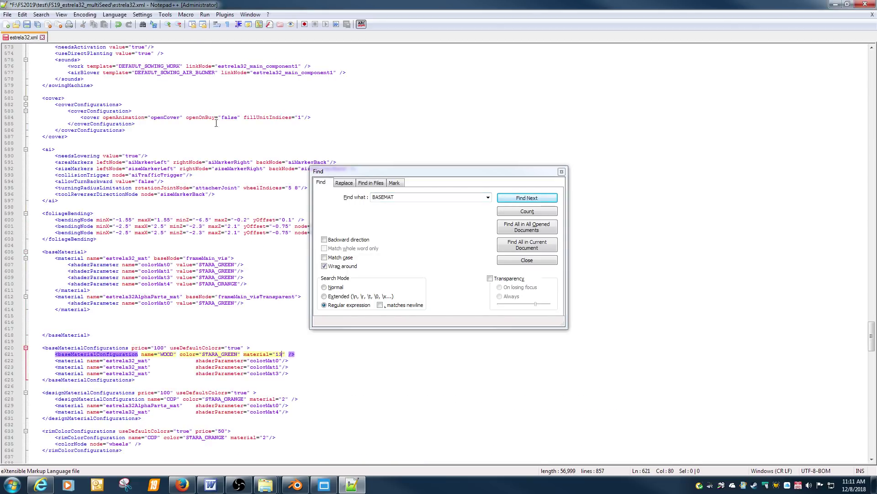
pyautogui.click(26, 24)
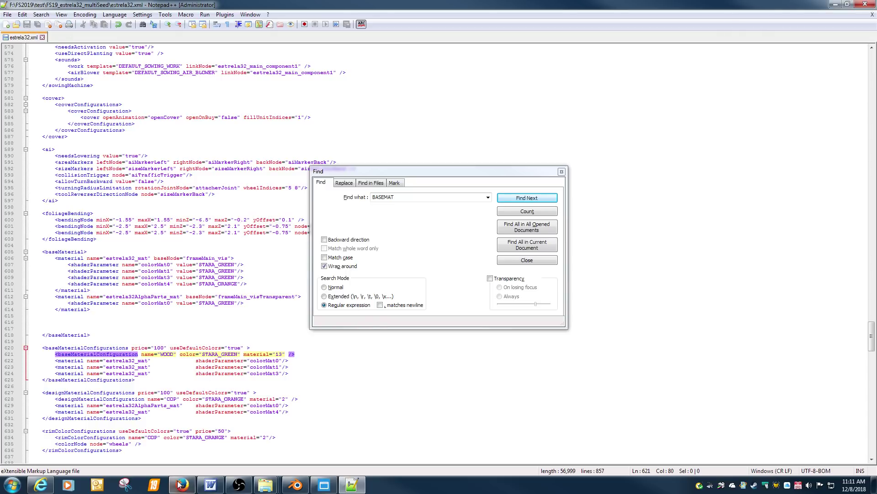
# Relaunch Farming Simulator 19, skip the intro video, and load career Savegame 2 with its mods
pyautogui.click(155, 486)
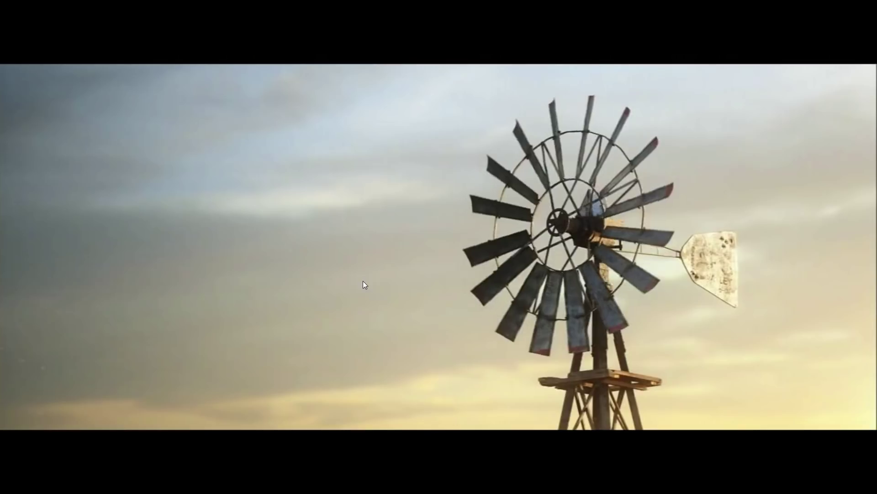
pyautogui.click(363, 281)
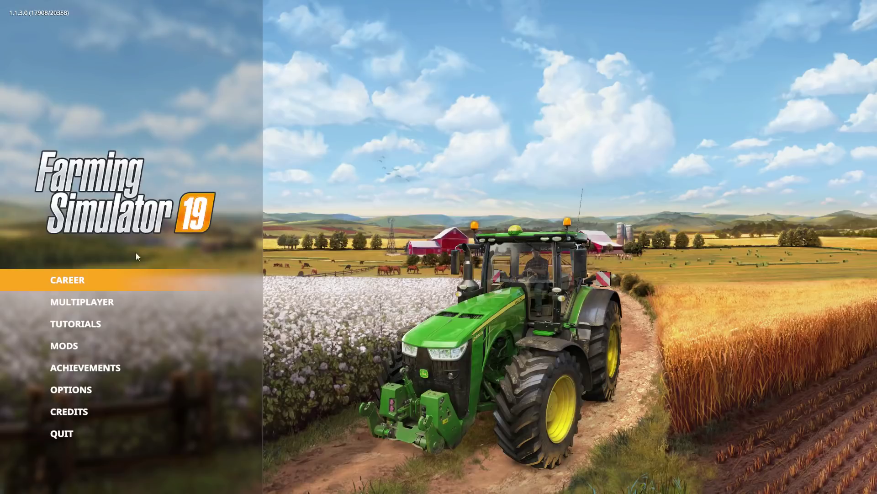
pyautogui.click(100, 278)
pyautogui.click(386, 212)
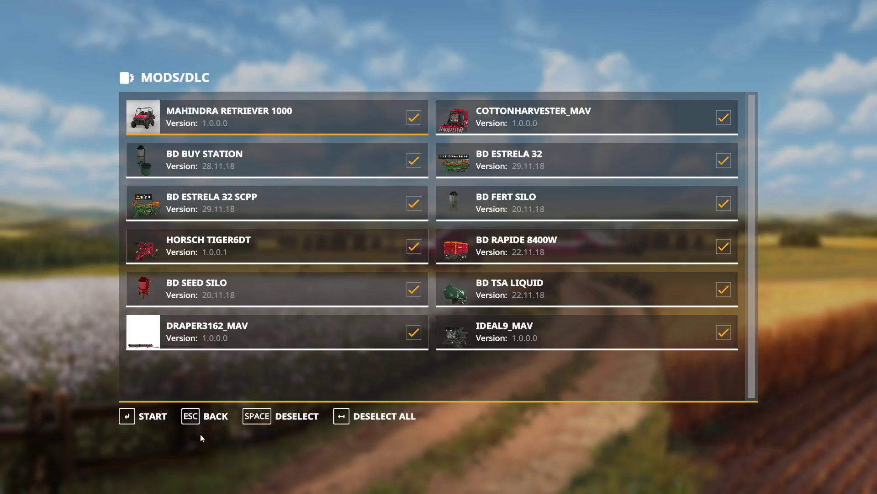
pyautogui.click(168, 416)
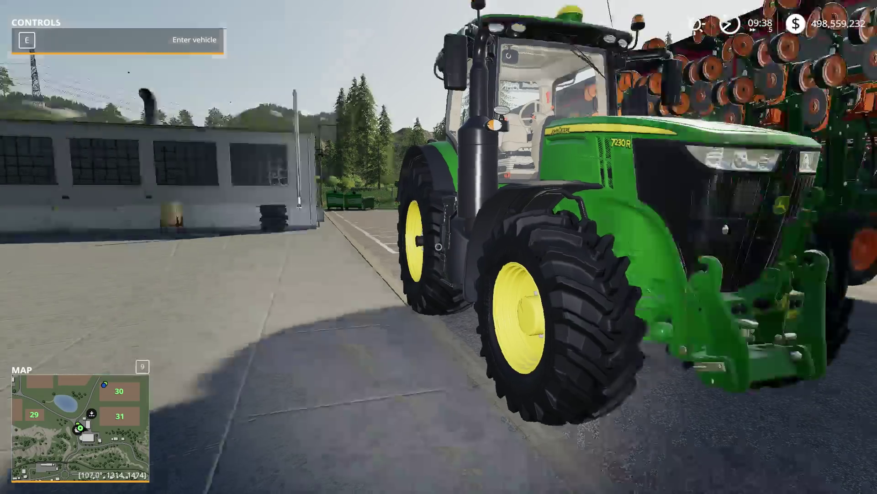
# Exit the game world beside the John Deere tractor and close the GIANTS Engine game window
pyautogui.press('Escape')
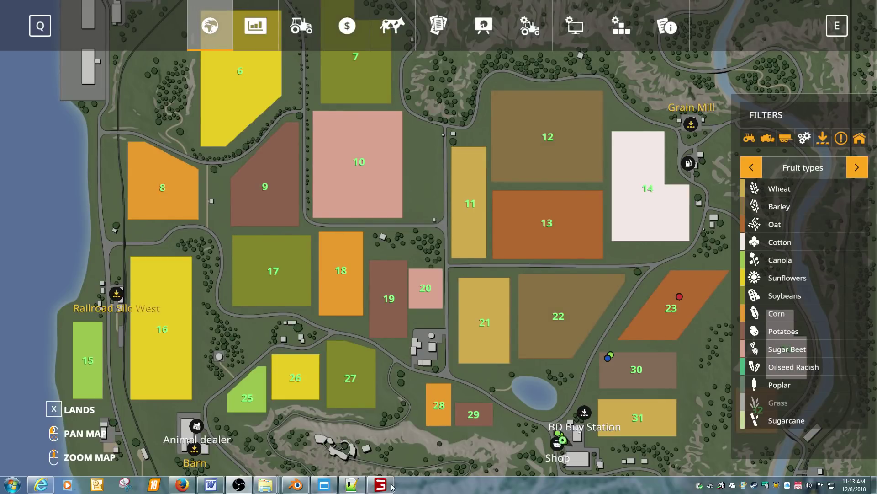
pyautogui.rightClick(386, 484)
pyautogui.click(381, 464)
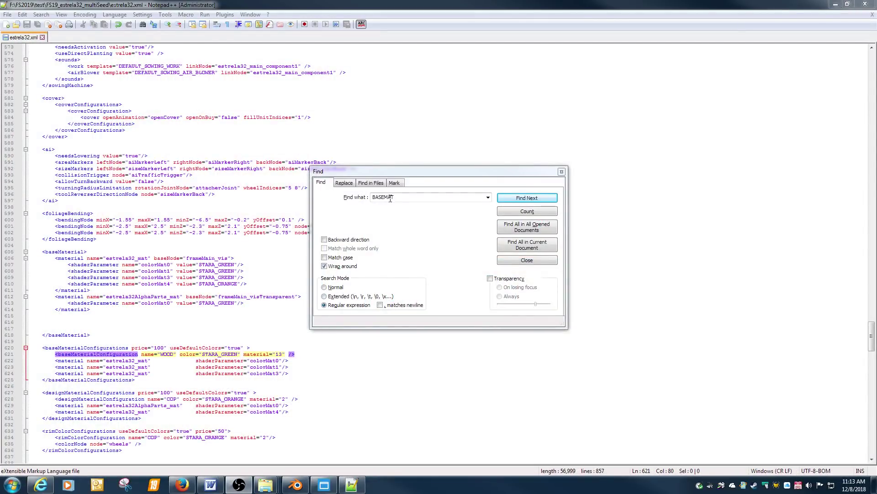
# Close estrela32.xml, Notepad++ and the FS19_estrela32_multiSeed folder window to return to the material spreadsheet
pyautogui.click(873, 14)
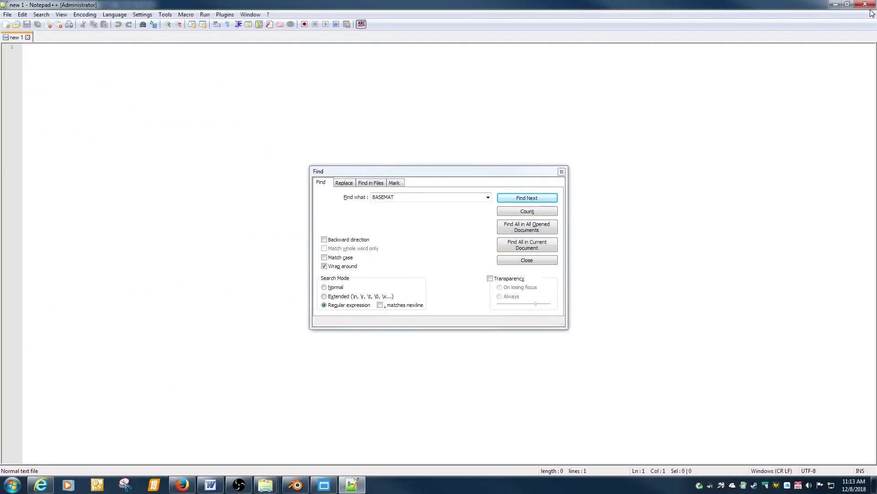
pyautogui.click(865, 5)
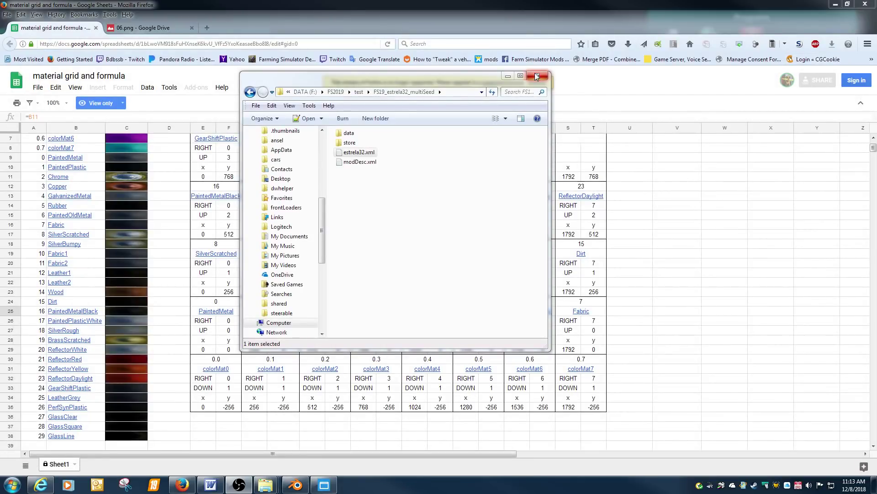
pyautogui.click(538, 76)
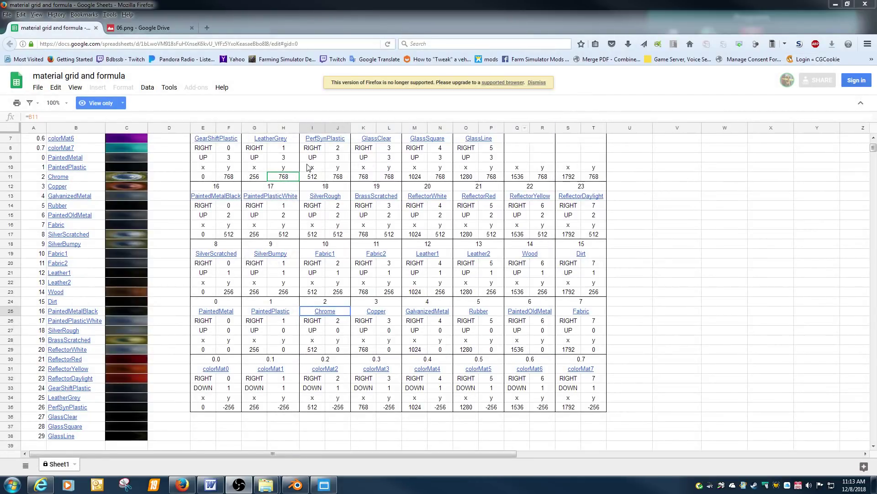
# Close the browser with both of its tabs and bring up the materialSystem folder window
pyautogui.click(866, 4)
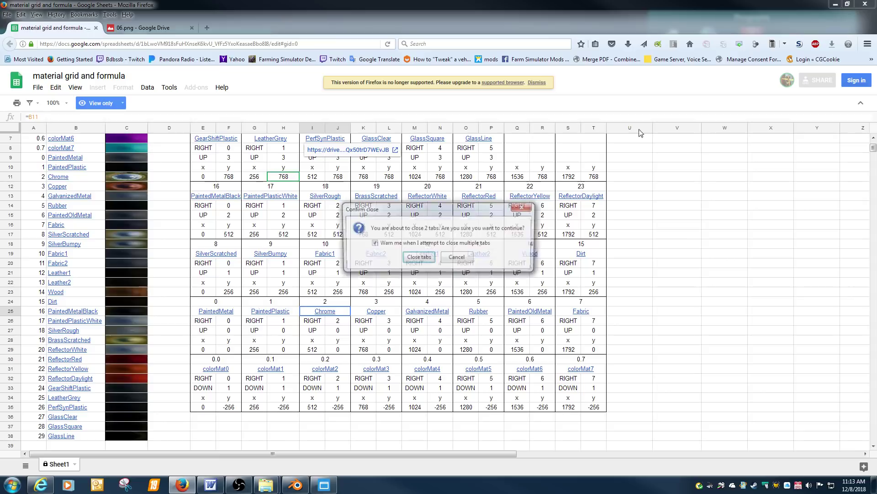
pyautogui.click(419, 258)
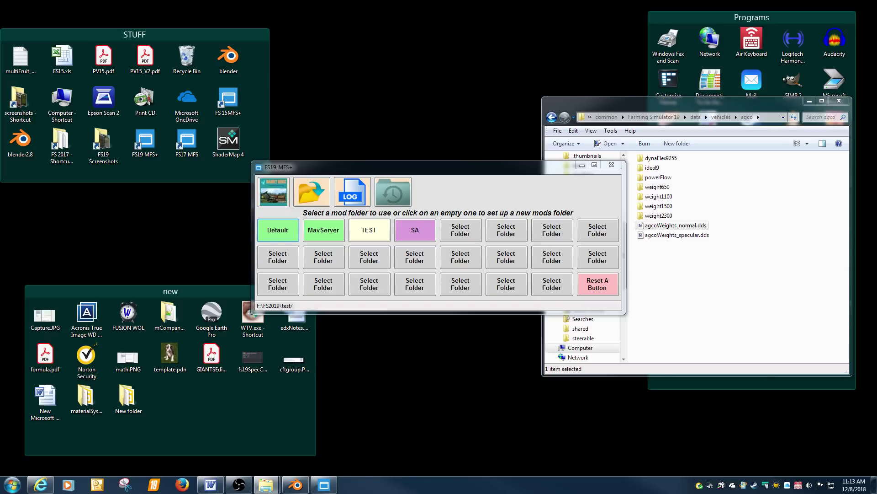
pyautogui.moveTo(452, 128); pyautogui.dragTo(286, 91)
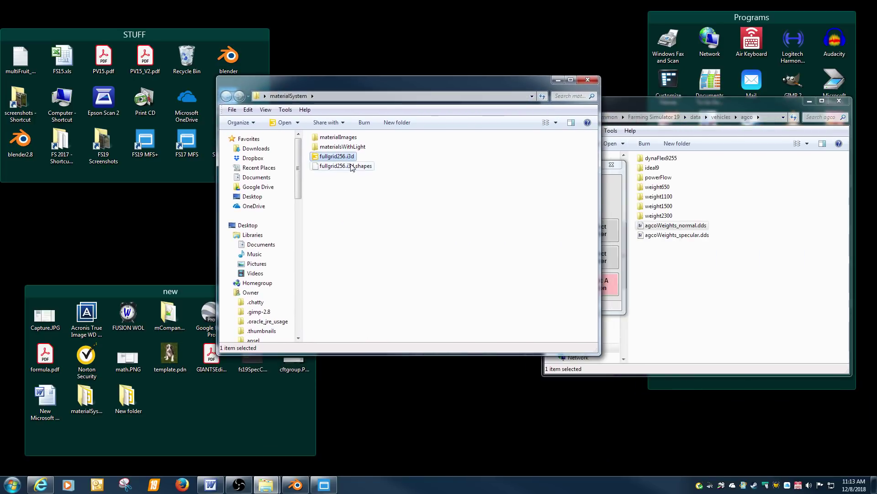
# Open fullgrid256.i3d from the materialSystem folder in Notepad++
pyautogui.click(358, 197)
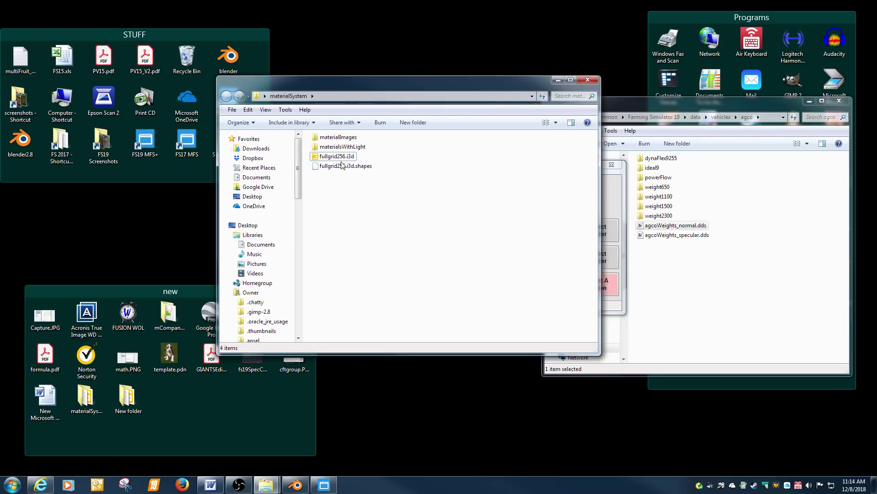
pyautogui.rightClick(341, 156)
pyautogui.click(353, 184)
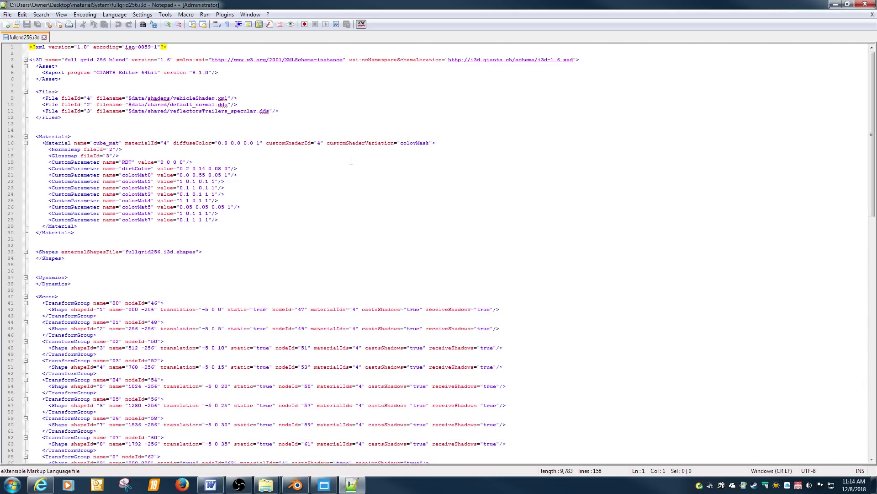
# Compare the fileId entries in the Files section with the cube_mat material's Normalmap, Glossmap and customShaderId references
pyautogui.click(90, 105)
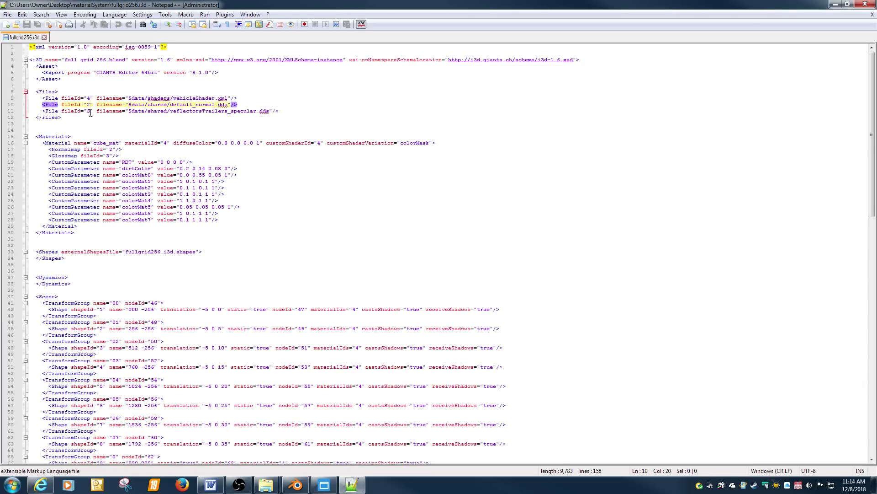
pyautogui.click(111, 150)
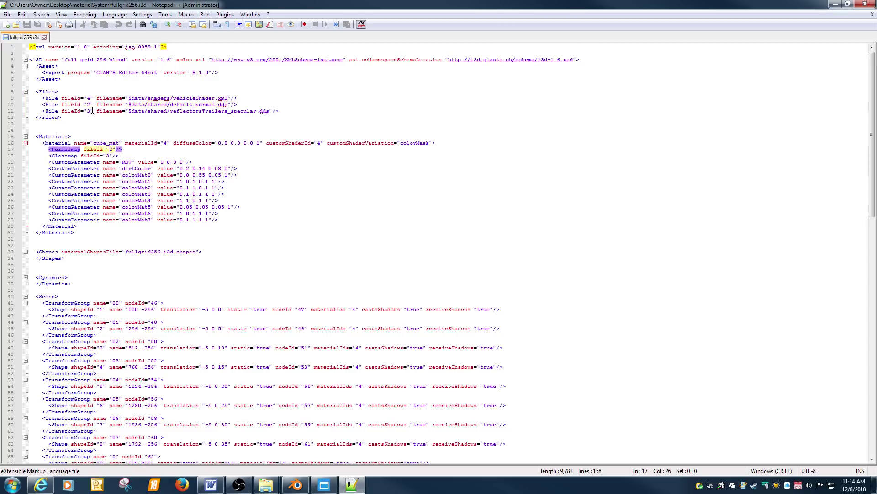
pyautogui.press('Down')
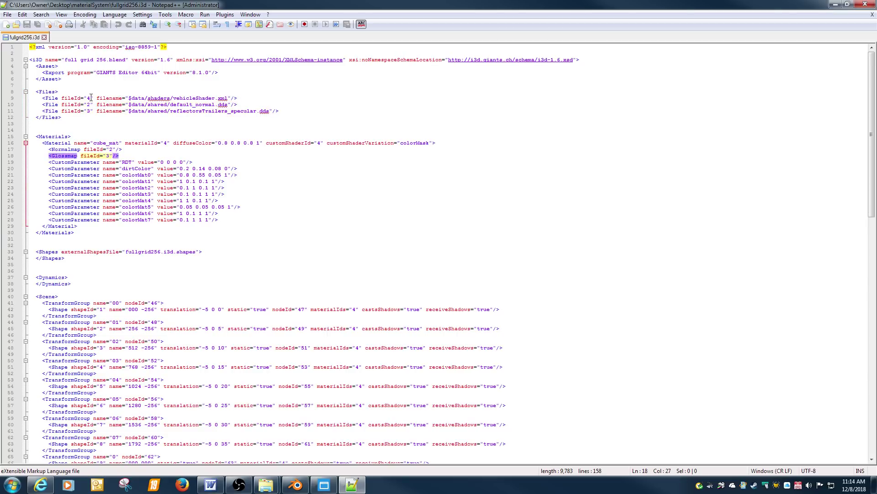
pyautogui.doubleClick(90, 98)
pyautogui.doubleClick(319, 143)
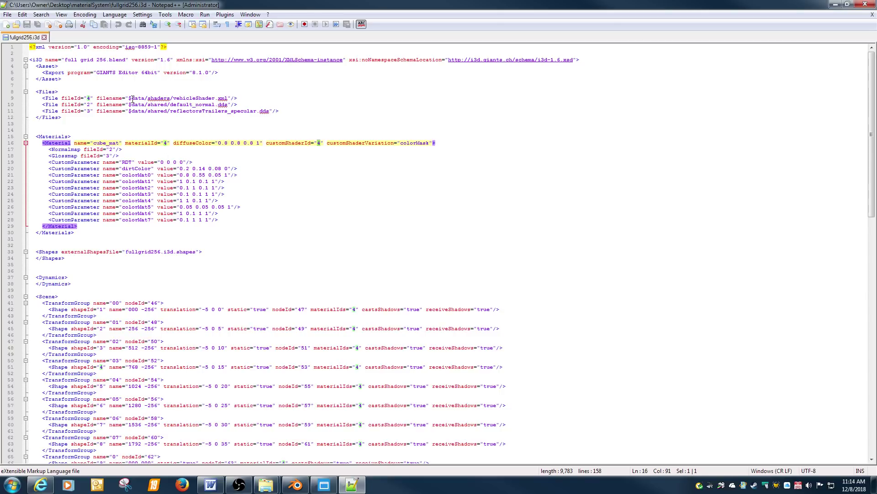
pyautogui.click(91, 104)
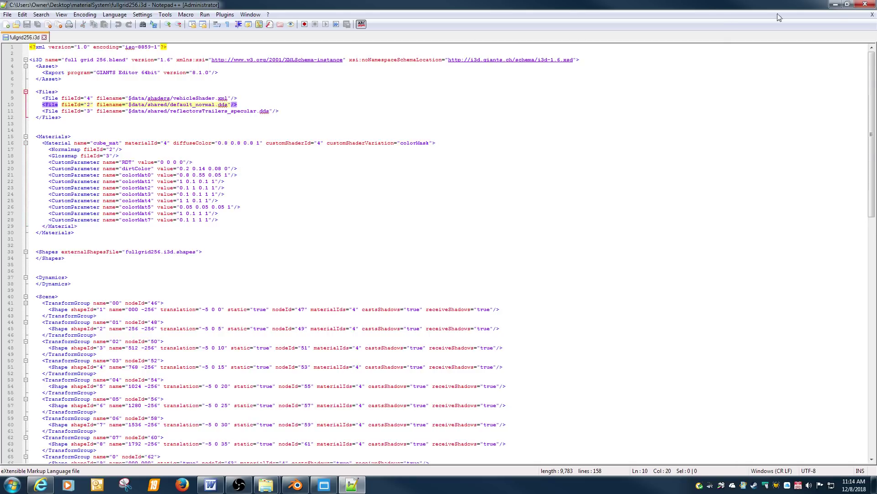
# Close fullgrid256.i3d, Notepad++ and the materialSystem folder window
pyautogui.click(871, 15)
pyautogui.click(865, 4)
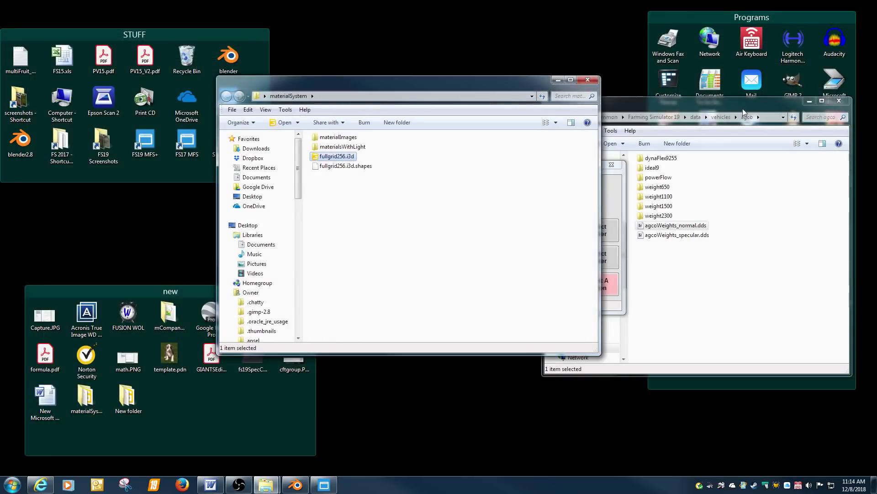
pyautogui.click(589, 81)
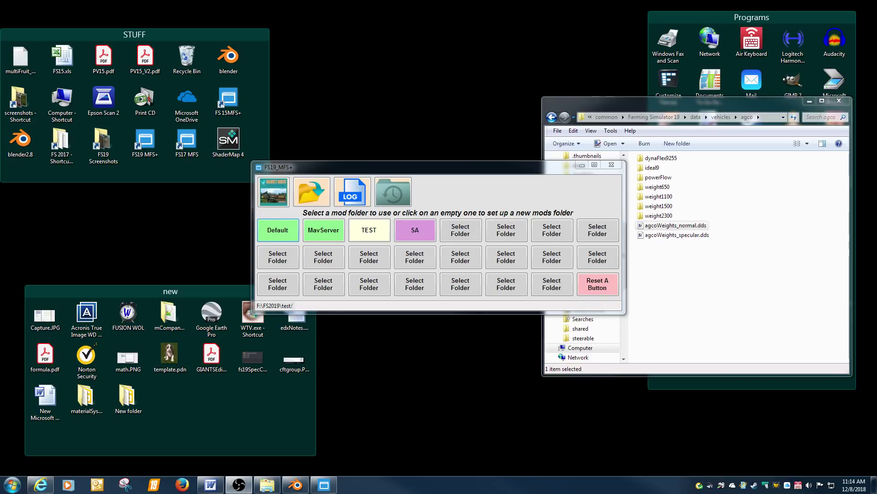
# Browse to the Blender 2.79 addons folder at C:\Users\Owner\AppData\Roaming\Blender Foundation\Blender\2.79\scripts\addons
pyautogui.doubleClick(62, 102)
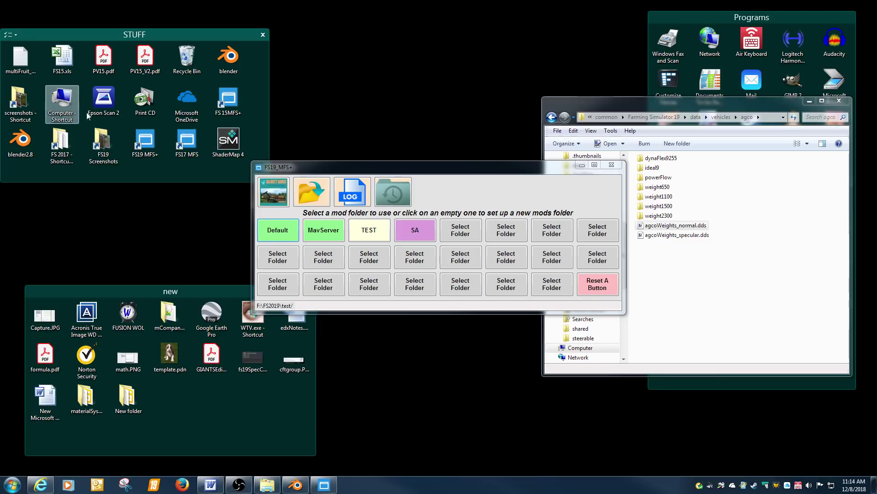
pyautogui.doubleClick(366, 153)
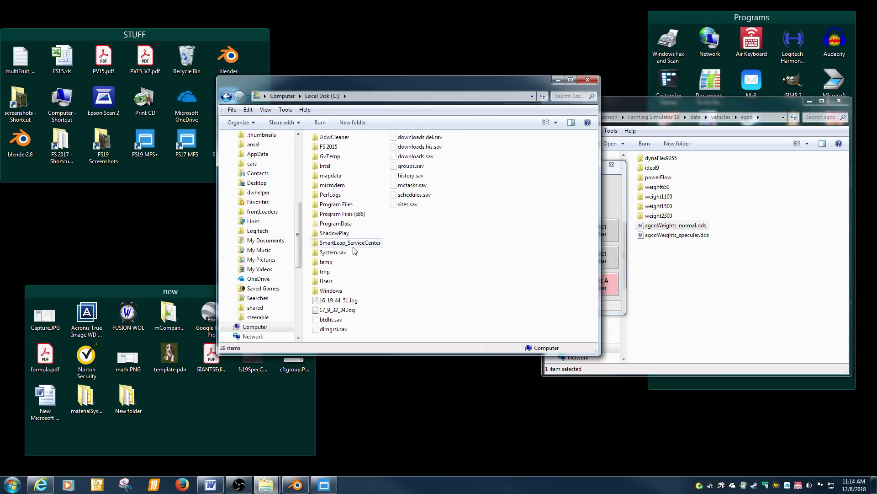
pyautogui.doubleClick(327, 281)
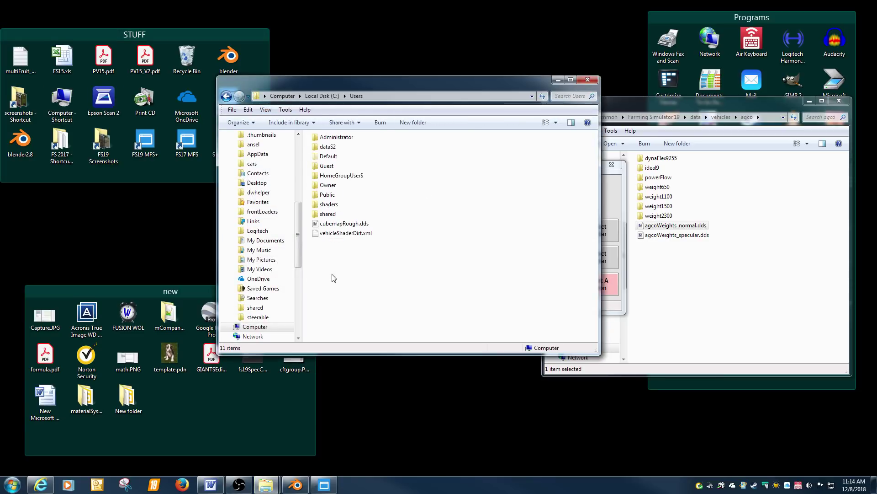
pyautogui.doubleClick(330, 185)
pyautogui.doubleClick(332, 185)
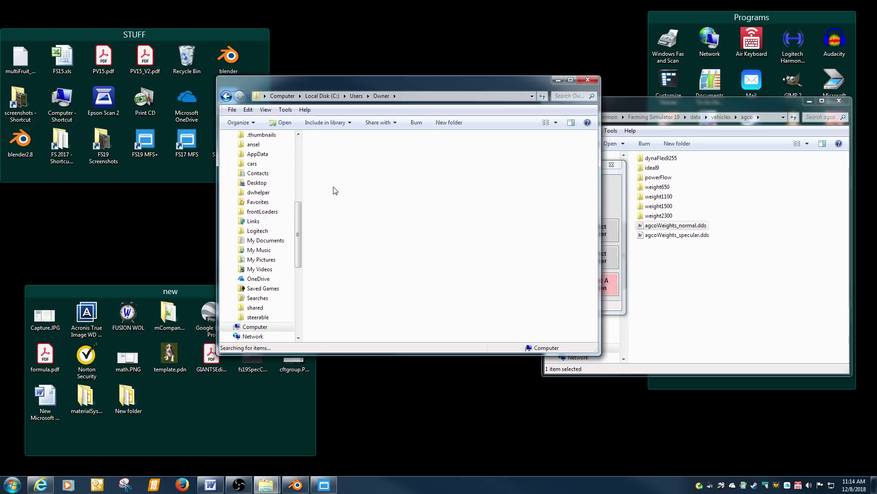
pyautogui.doubleClick(328, 156)
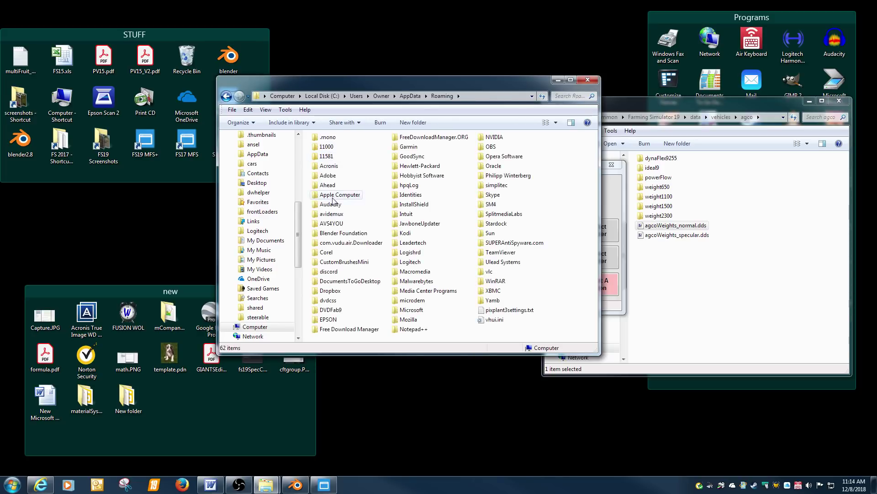
pyautogui.doubleClick(336, 234)
pyautogui.doubleClick(325, 137)
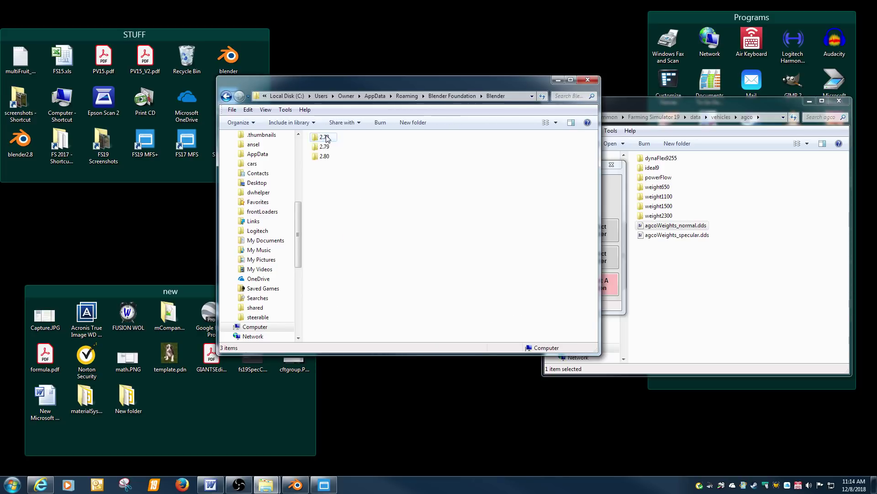
pyautogui.doubleClick(326, 148)
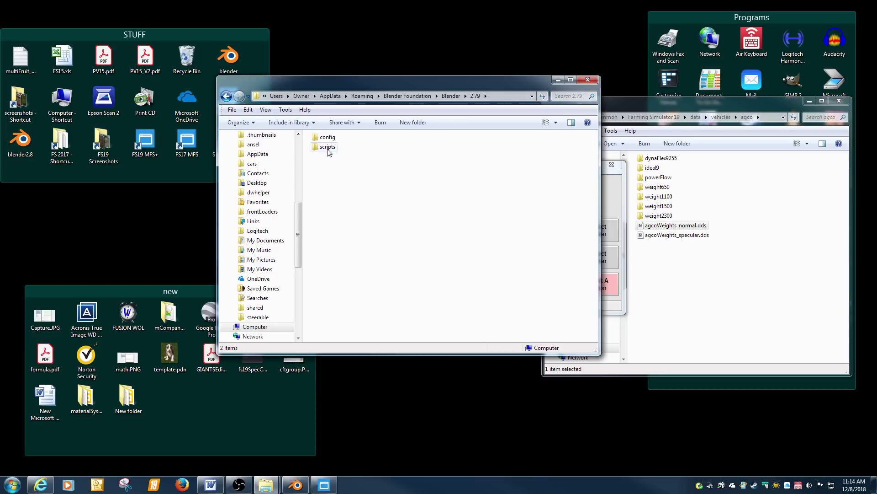
pyautogui.doubleClick(327, 147)
pyautogui.doubleClick(328, 137)
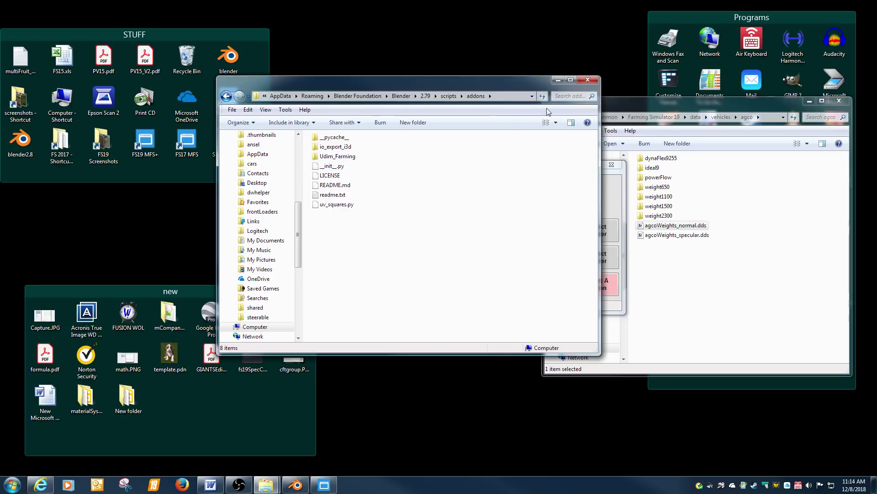
# Close the Blender addons folder window and move the FS19_MFS+ window clear of the agco folder window
pyautogui.click(588, 81)
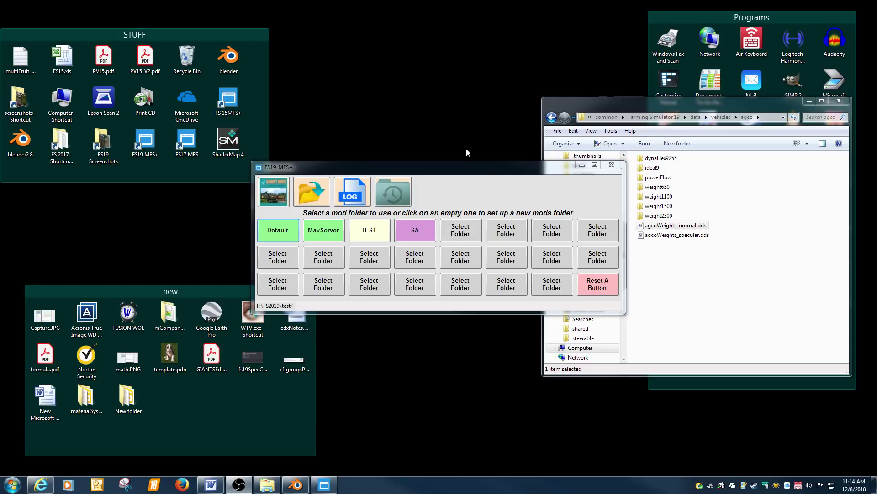
pyautogui.moveTo(486, 176); pyautogui.dragTo(386, 98)
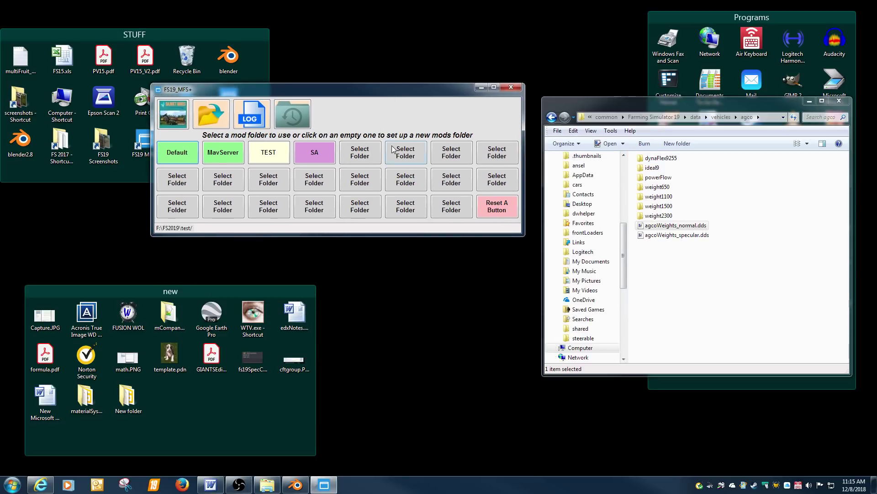